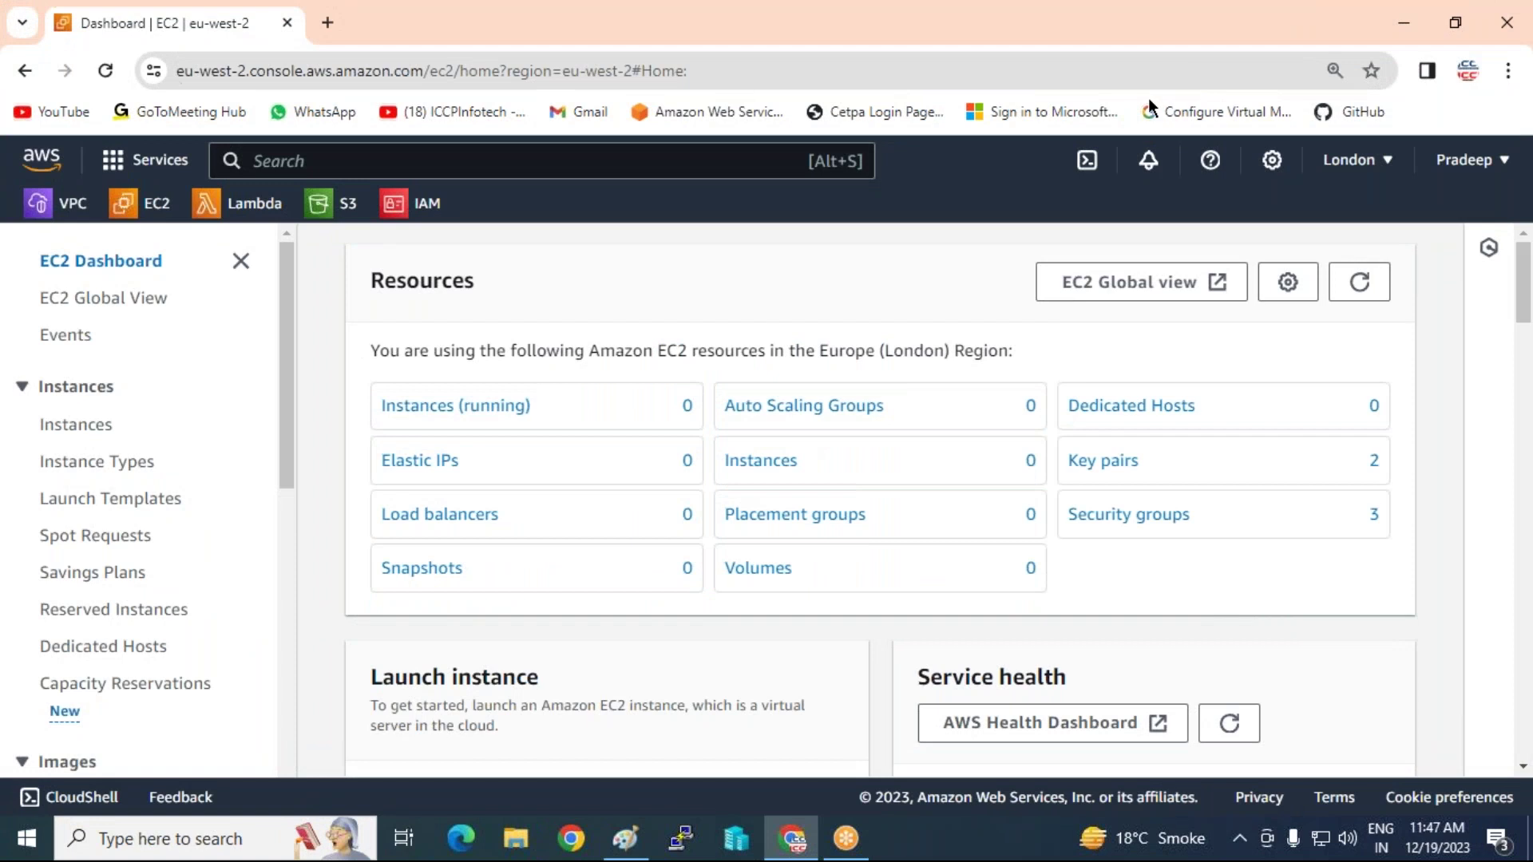
{"action": "scroll", "coordinate": [838, 296], "scroll_direction": "down", "scroll_amount": 3}
{"action": "scroll", "coordinate": [839, 295], "scroll_direction": "up", "scroll_amount": 2}
{"action": "scroll", "coordinate": [838, 291], "scroll_direction": "up", "scroll_amount": 1}
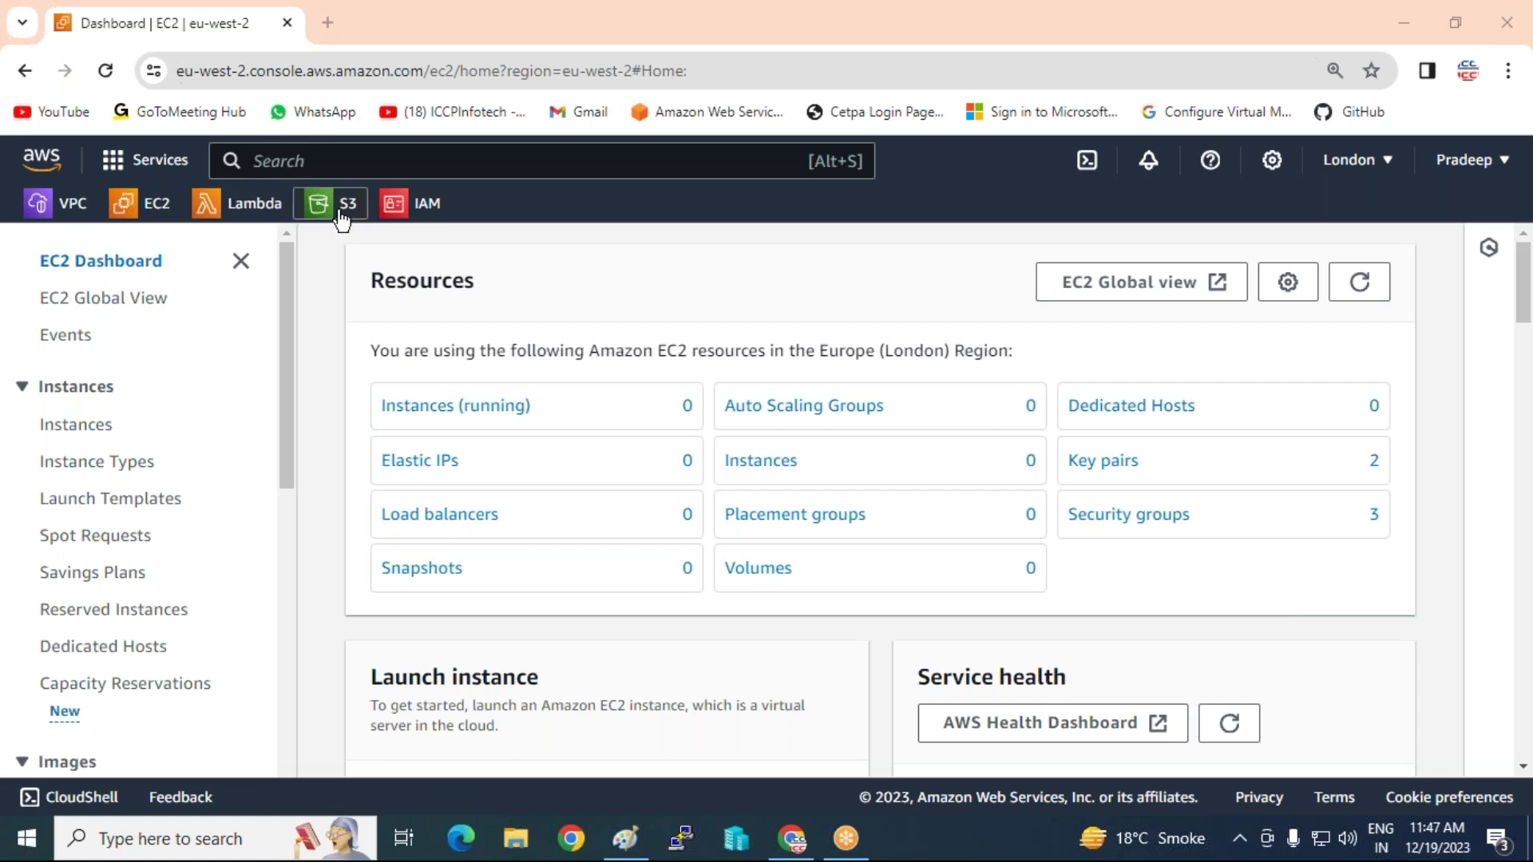
- Search the AWS services for route53 and open the Route 53 service
{"action": "left_click", "coordinate": [324, 161]}
{"action": "type", "text": "r"}
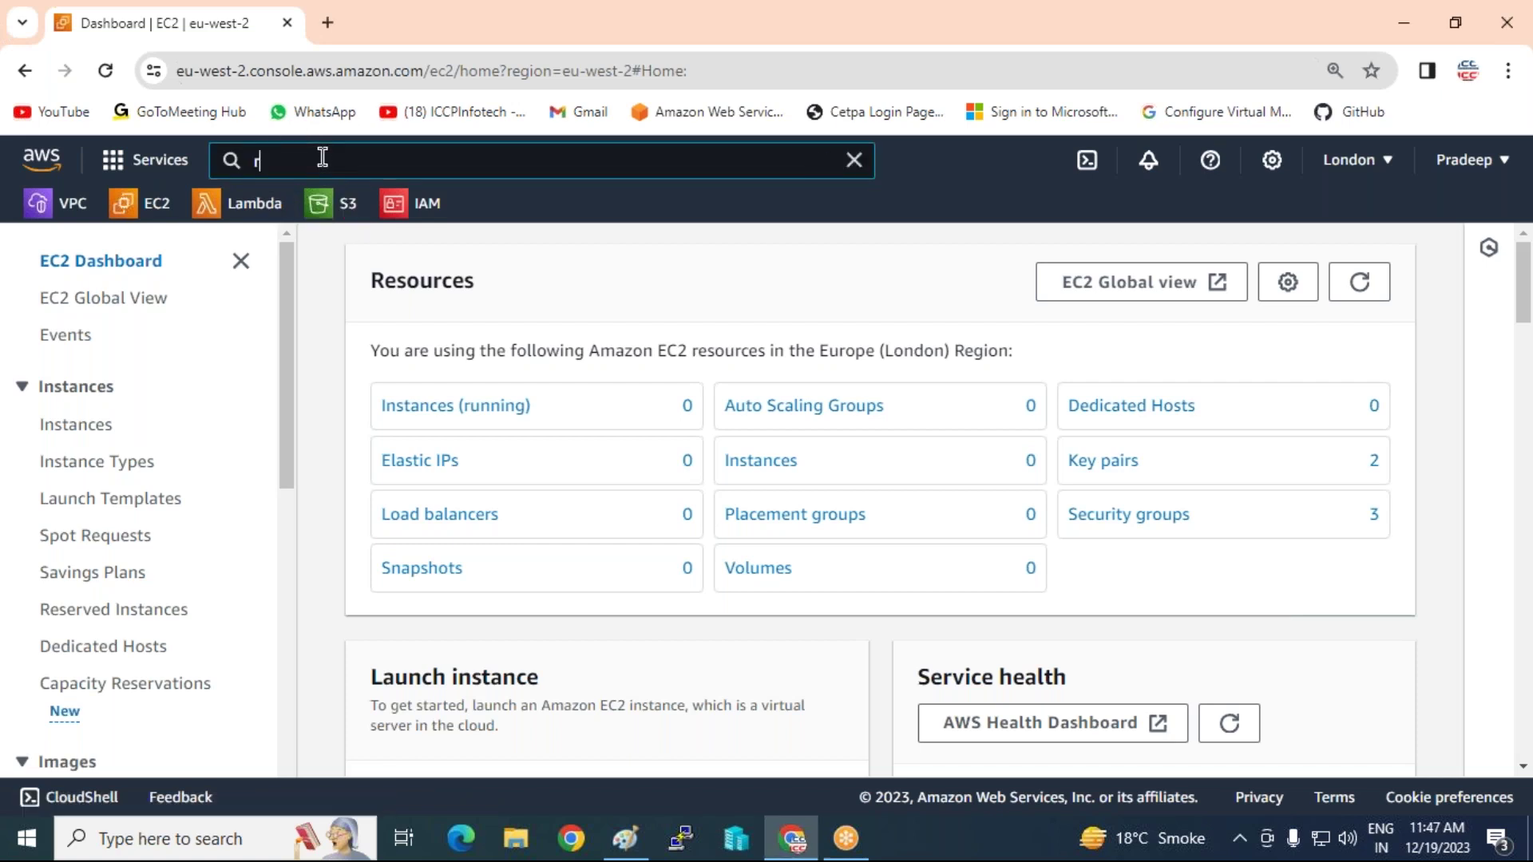
{"action": "type", "text": "oute53"}
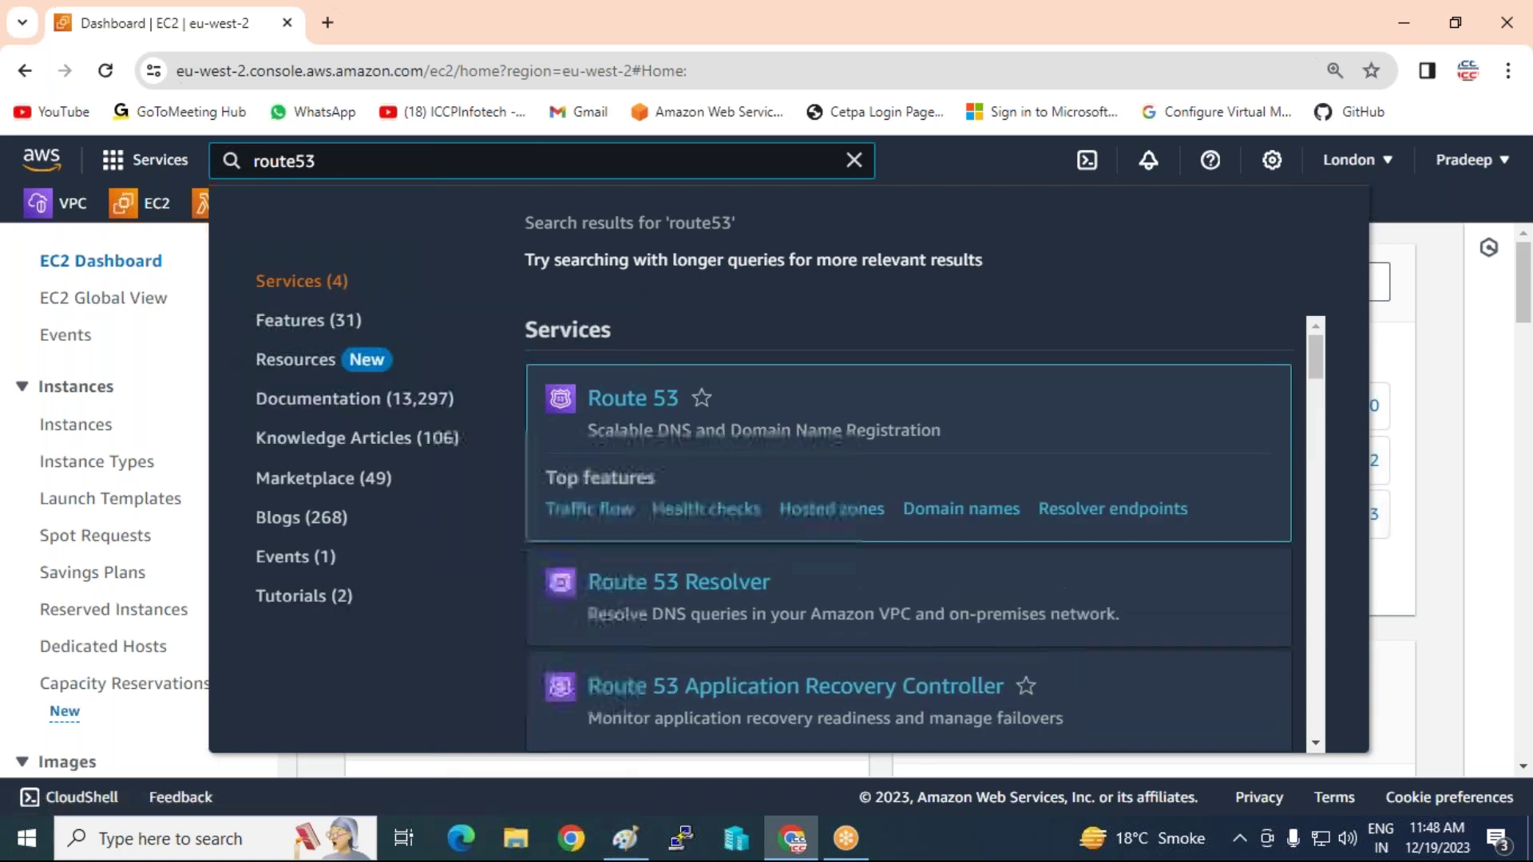
{"action": "left_click", "coordinate": [632, 397]}
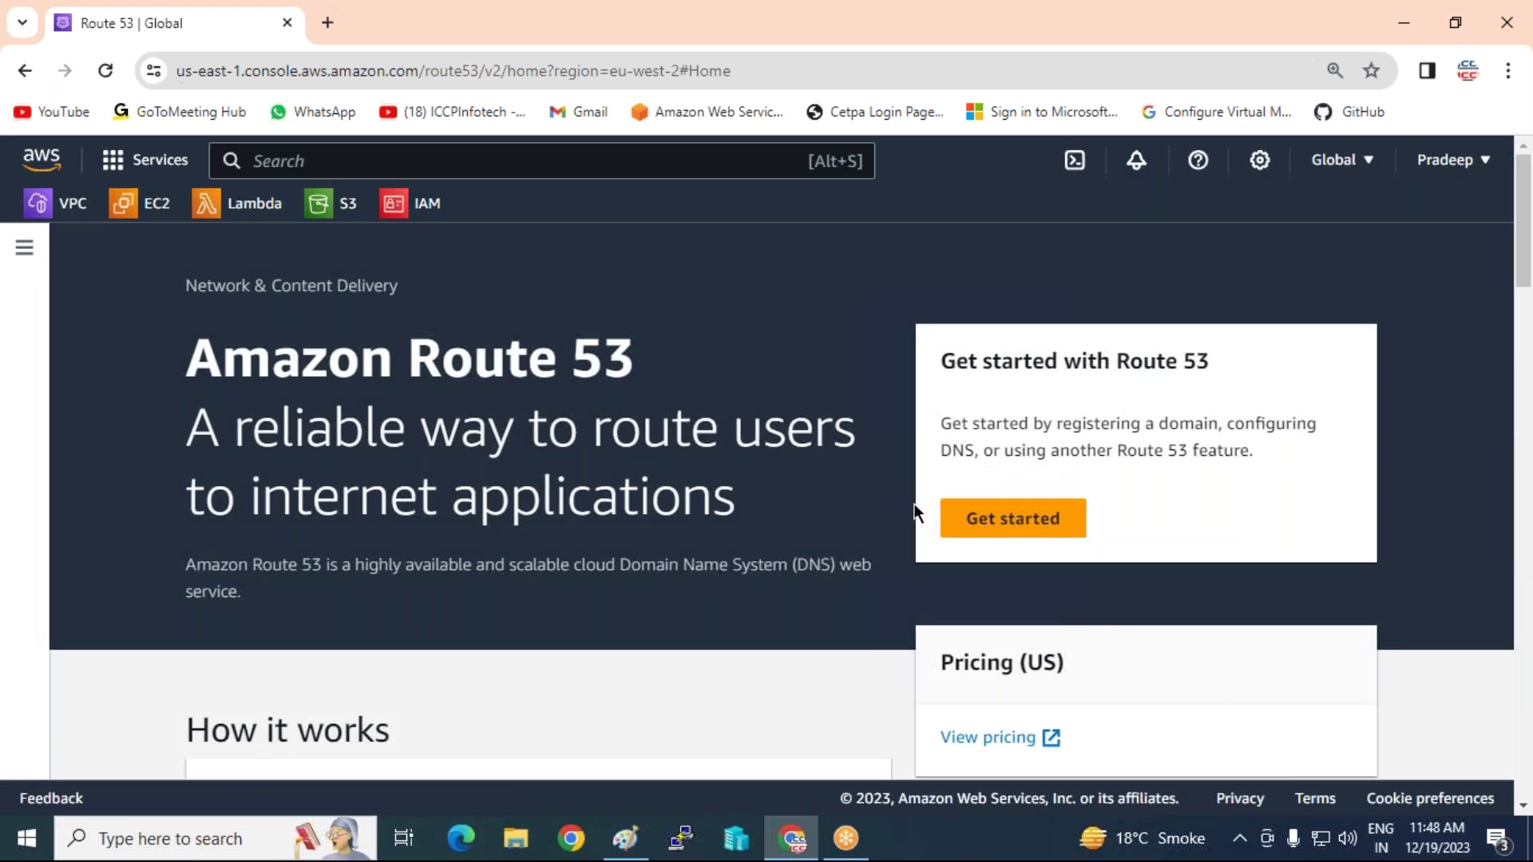
{"action": "scroll", "coordinate": [914, 503], "scroll_direction": "down", "scroll_amount": 3}
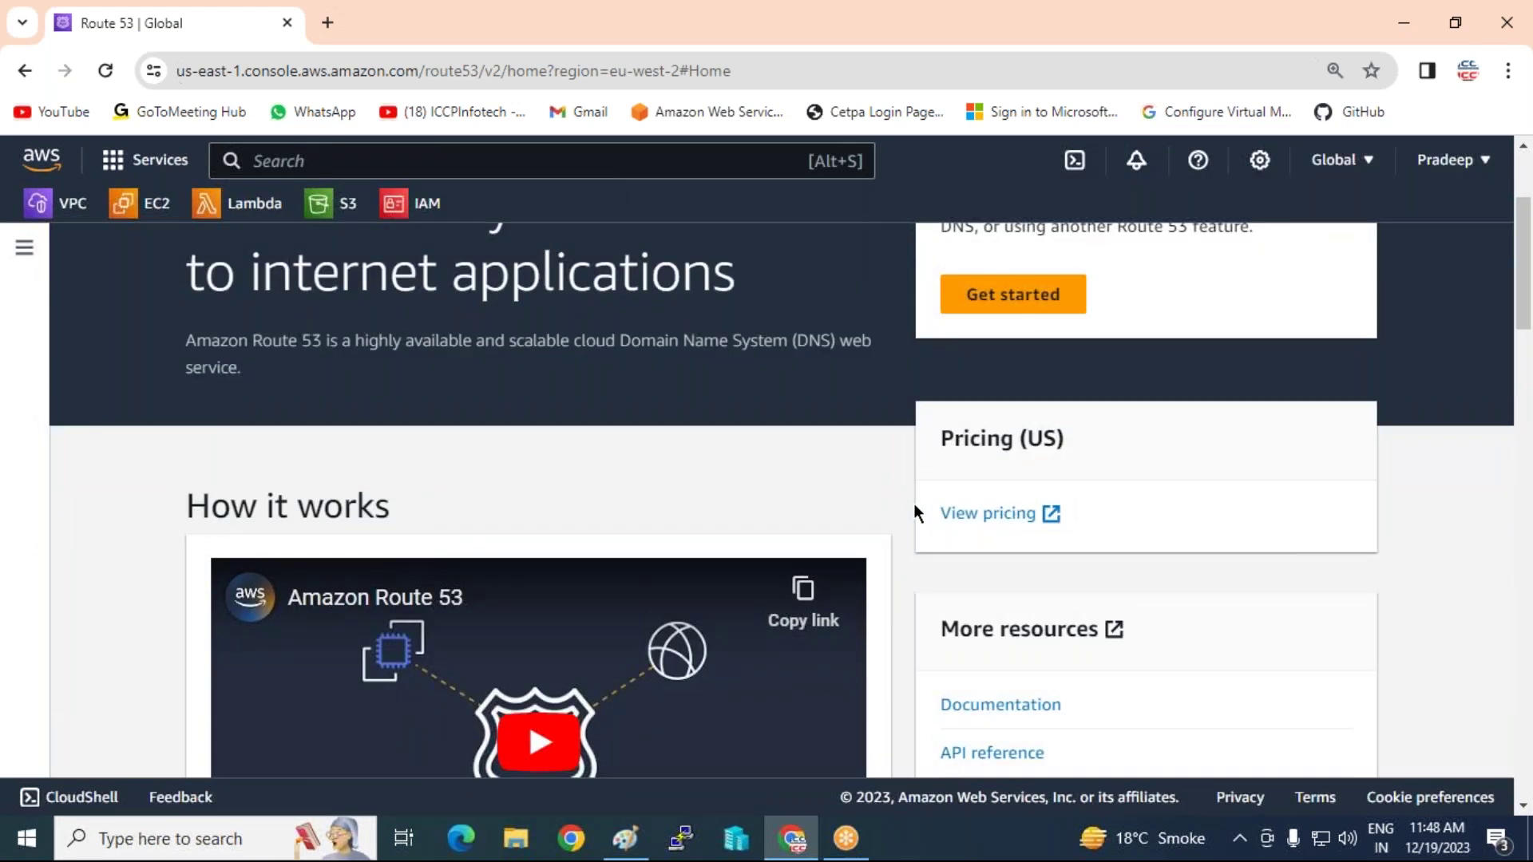
{"action": "scroll", "coordinate": [827, 461], "scroll_direction": "up", "scroll_amount": 3}
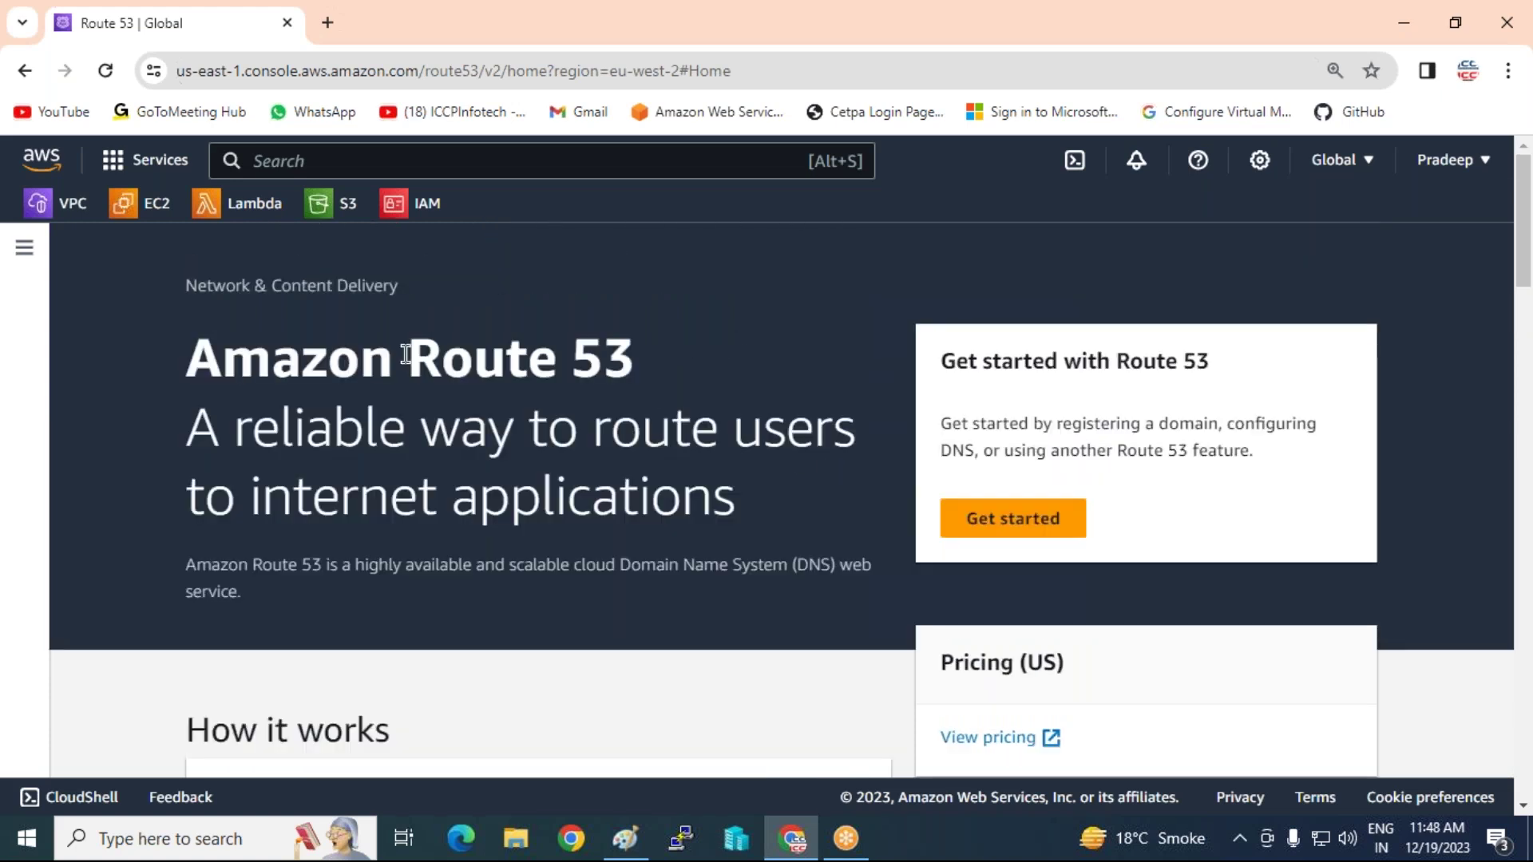
- Go to the Route 53 hosted zones and start creating a new hosted zone
{"action": "left_click", "coordinate": [24, 247]}
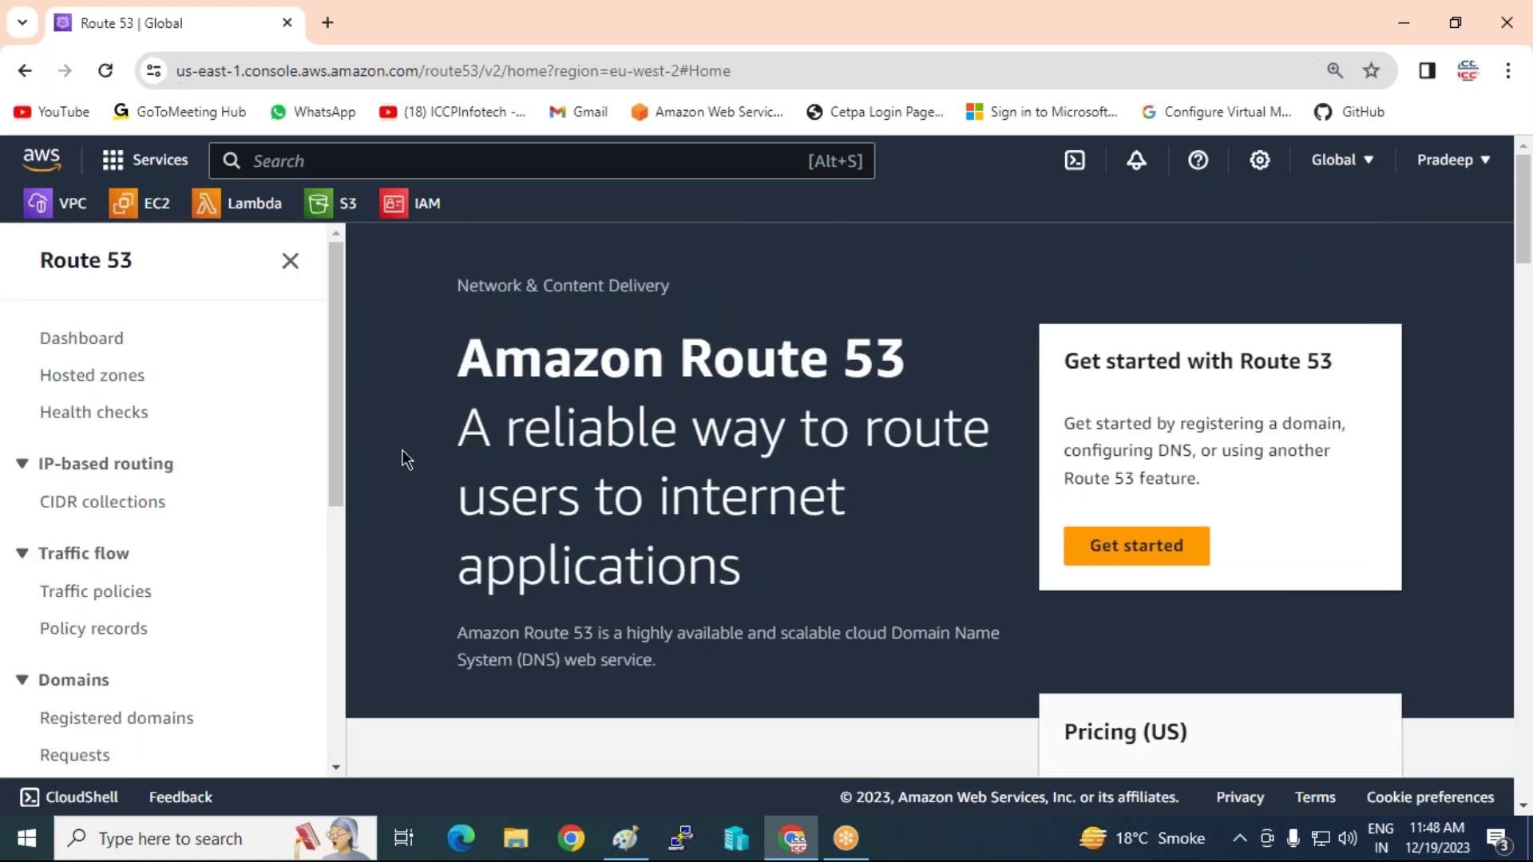
{"action": "left_click", "coordinate": [102, 385]}
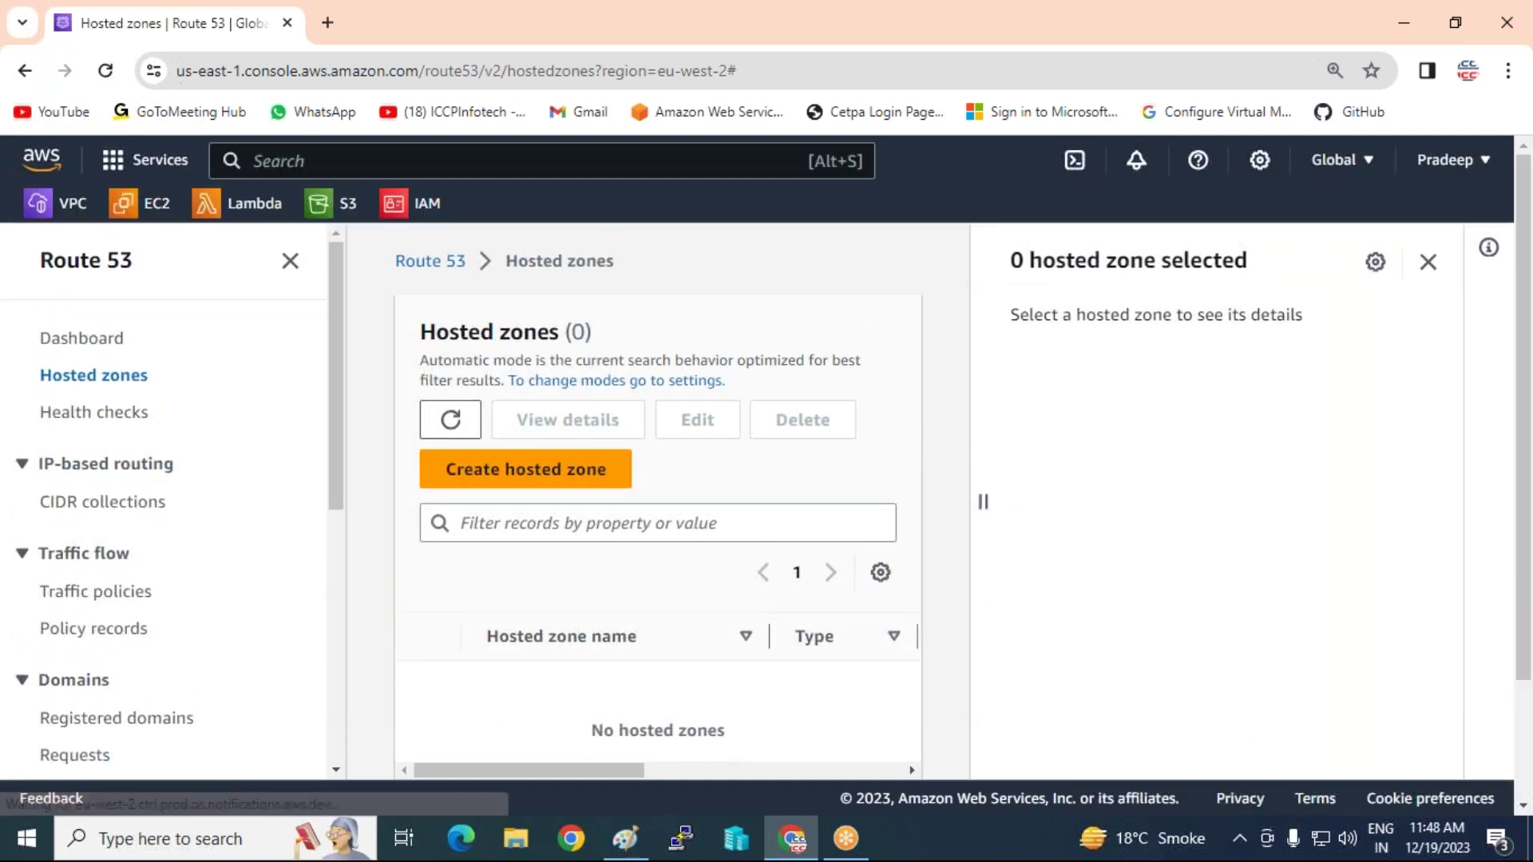
{"action": "left_click", "coordinate": [557, 476]}
- Enter iccpinfo.com as the hosted zone's domain name and set its type to Private hosted zone
{"action": "scroll", "coordinate": [862, 462], "scroll_direction": "down", "scroll_amount": 2}
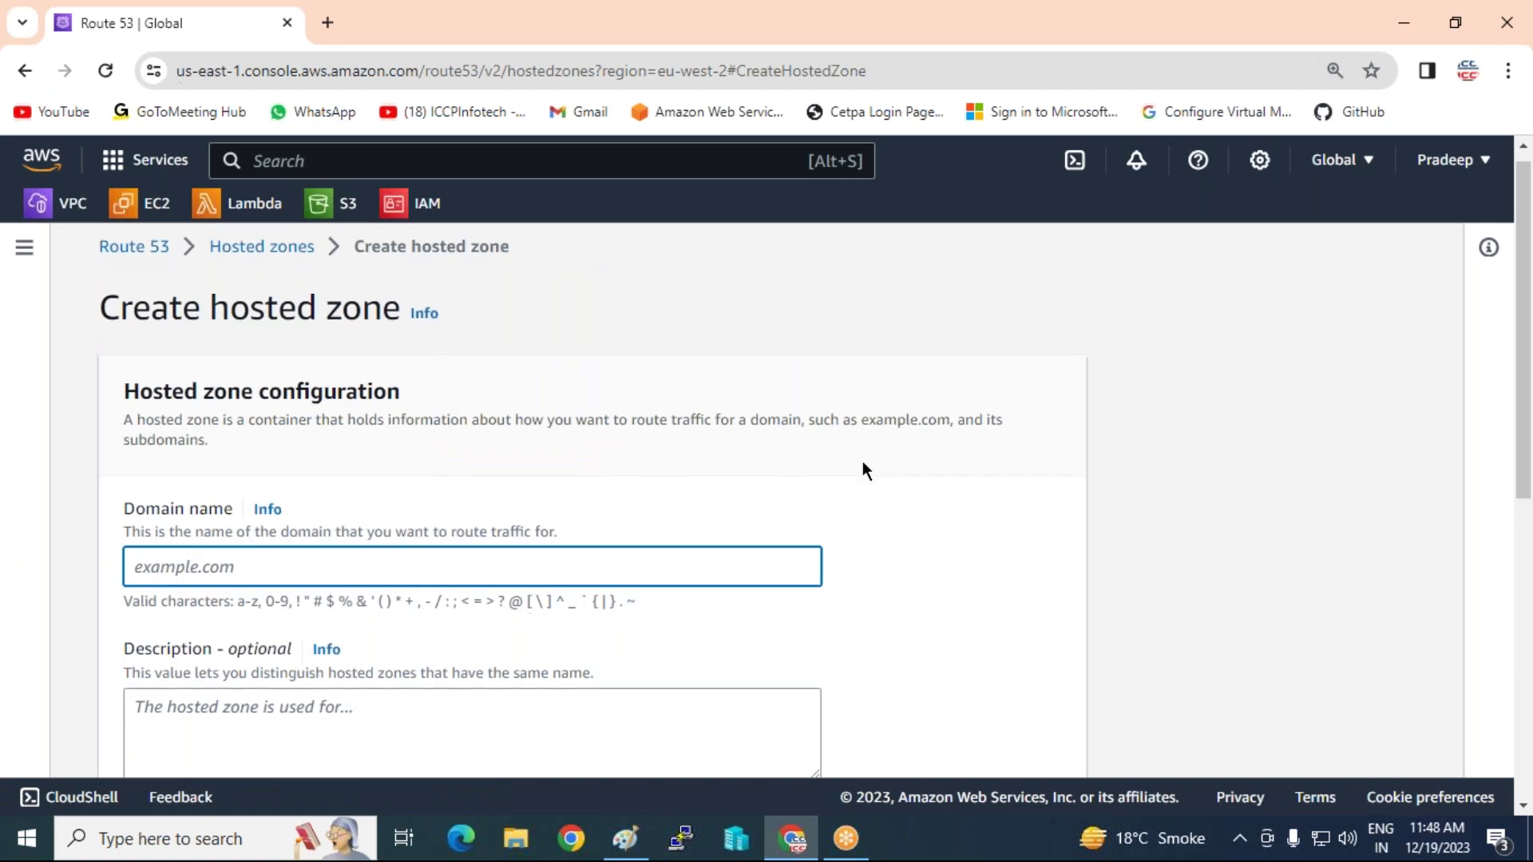
{"action": "type", "text": "i"}
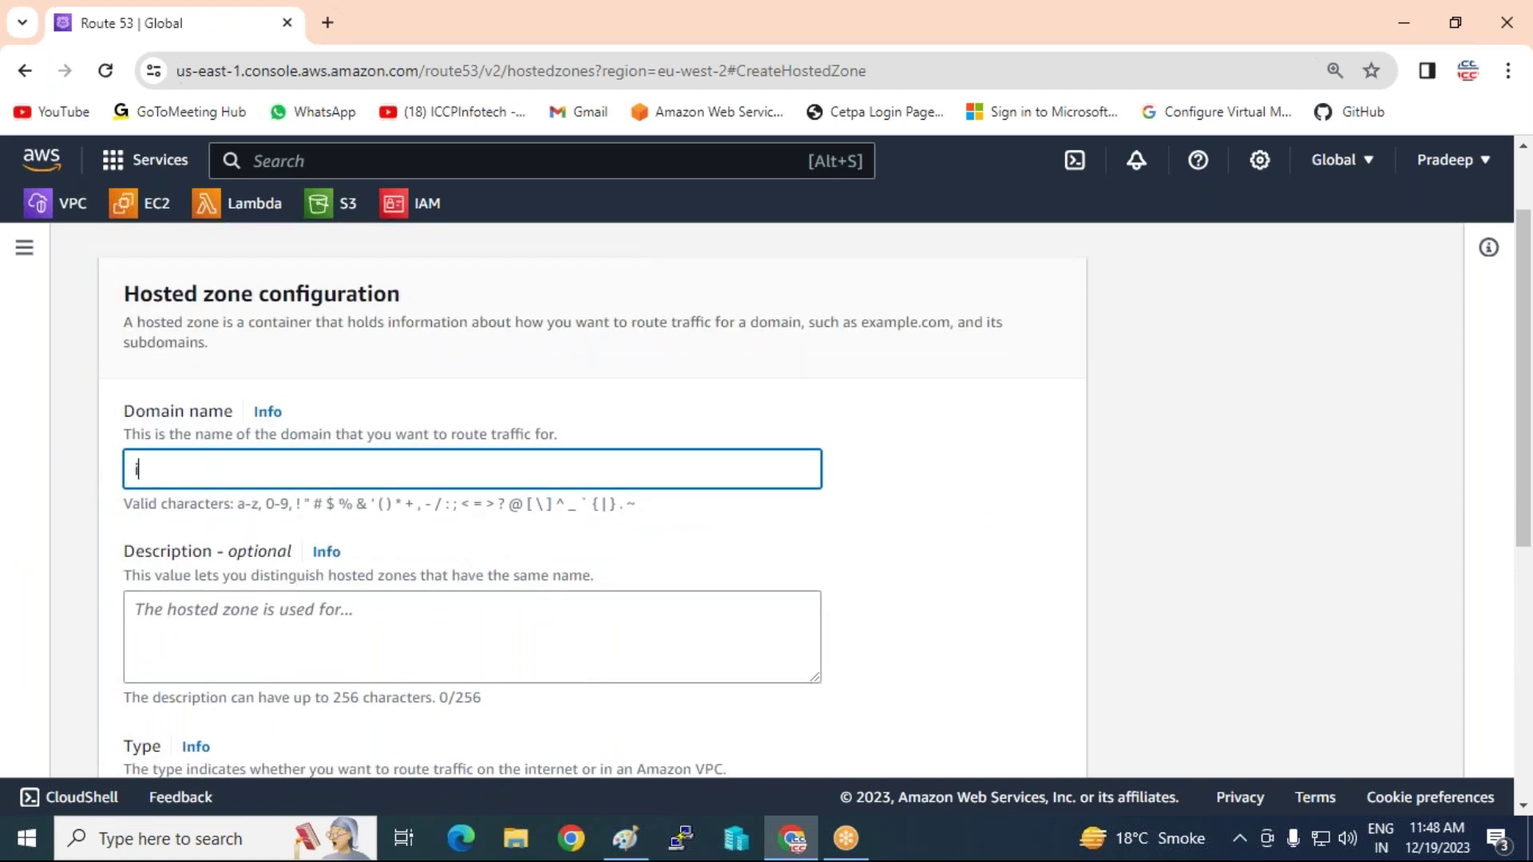
{"action": "type", "text": "ccpinfo.com"}
{"action": "left_click_drag", "start_coordinate": [271, 475], "coordinate": [14, 461]}
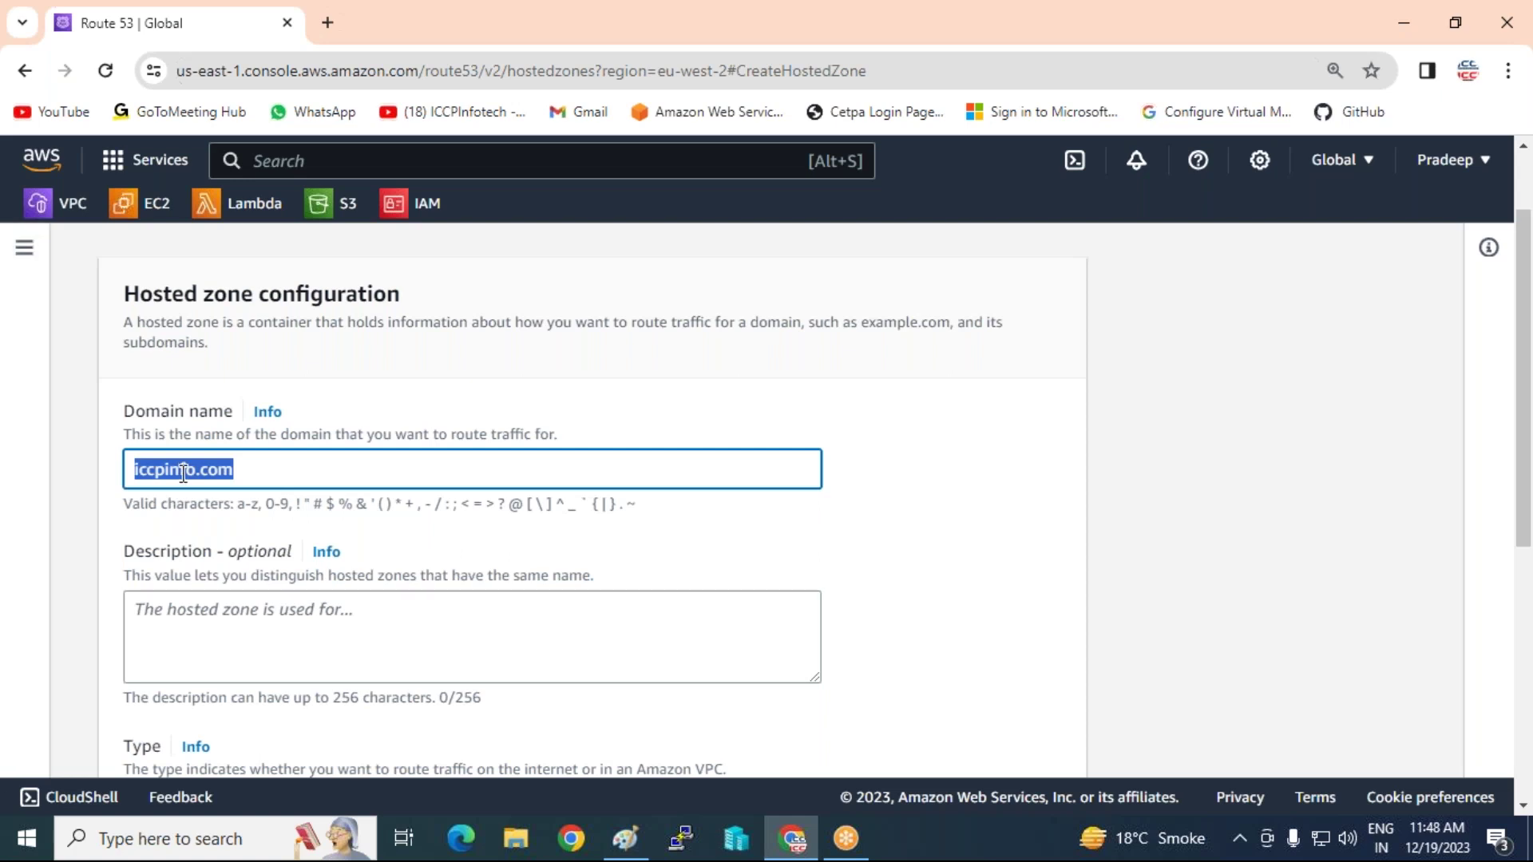
{"action": "left_click", "coordinate": [303, 480]}
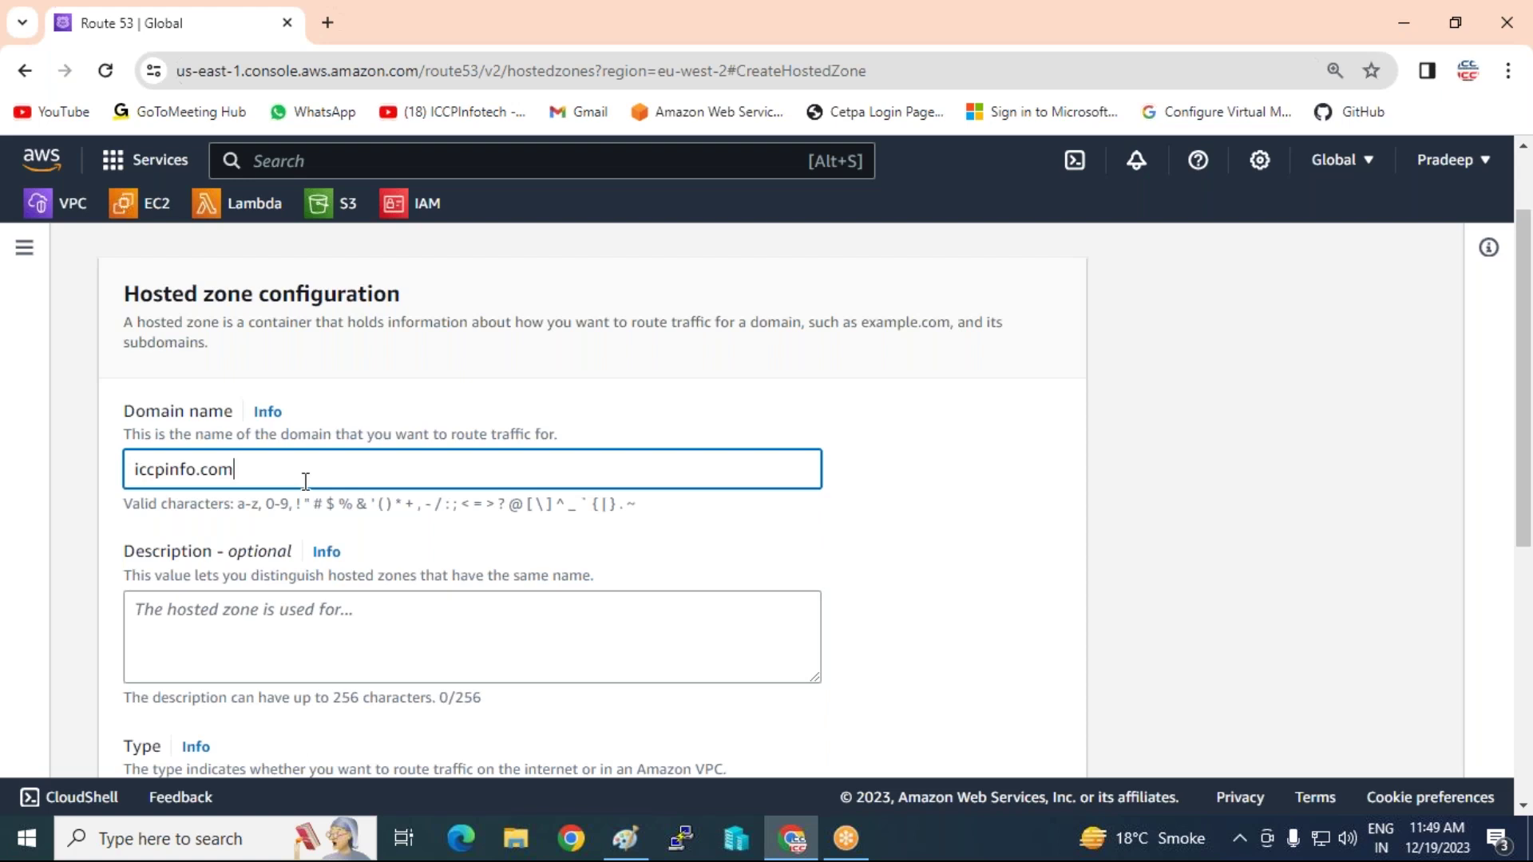
{"action": "scroll", "coordinate": [279, 491], "scroll_direction": "down", "scroll_amount": 4}
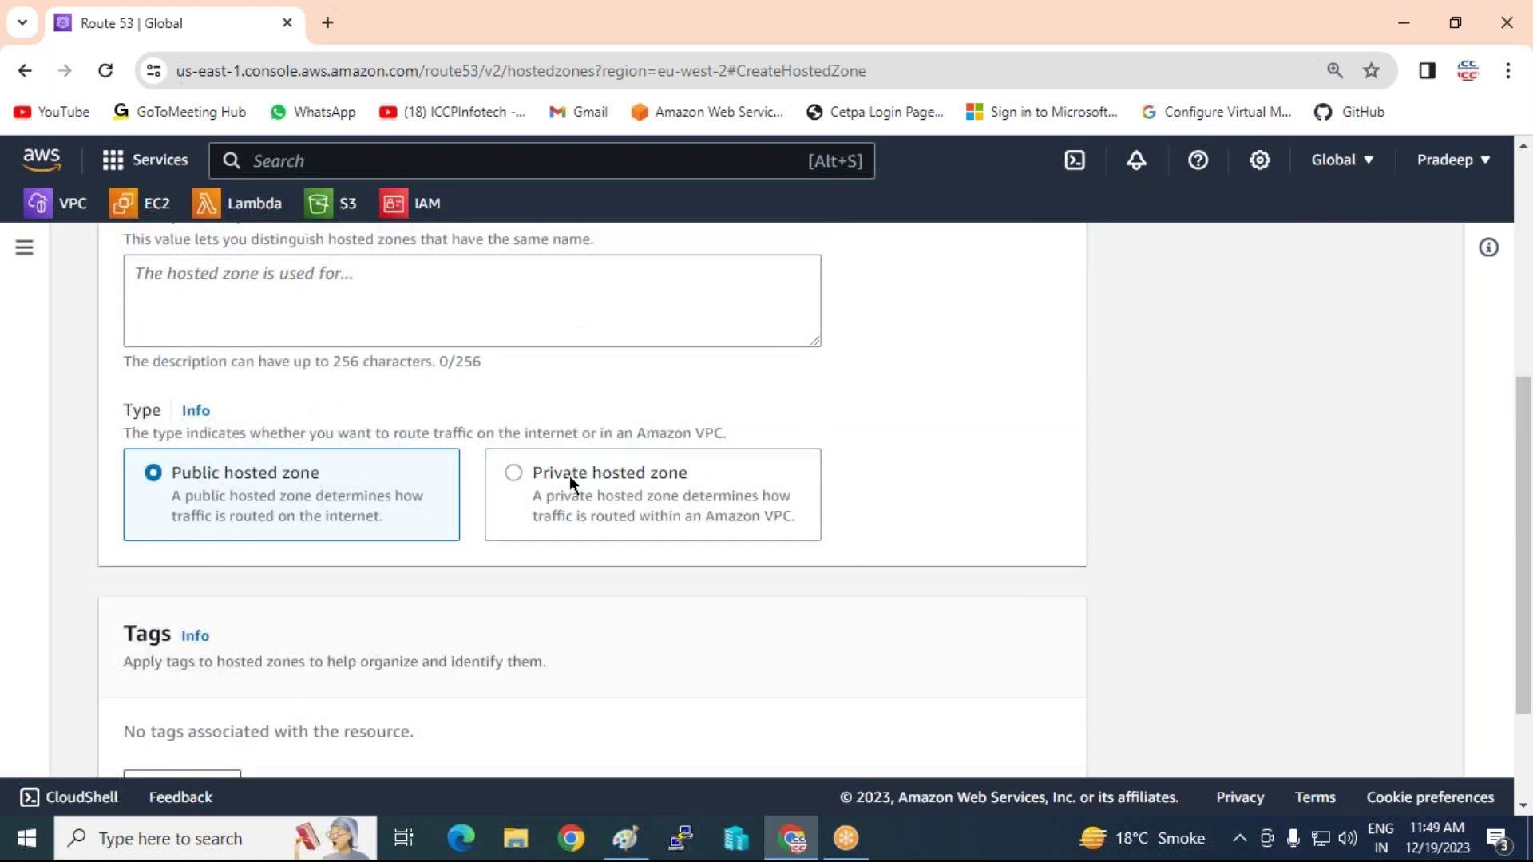
{"action": "left_click", "coordinate": [514, 475]}
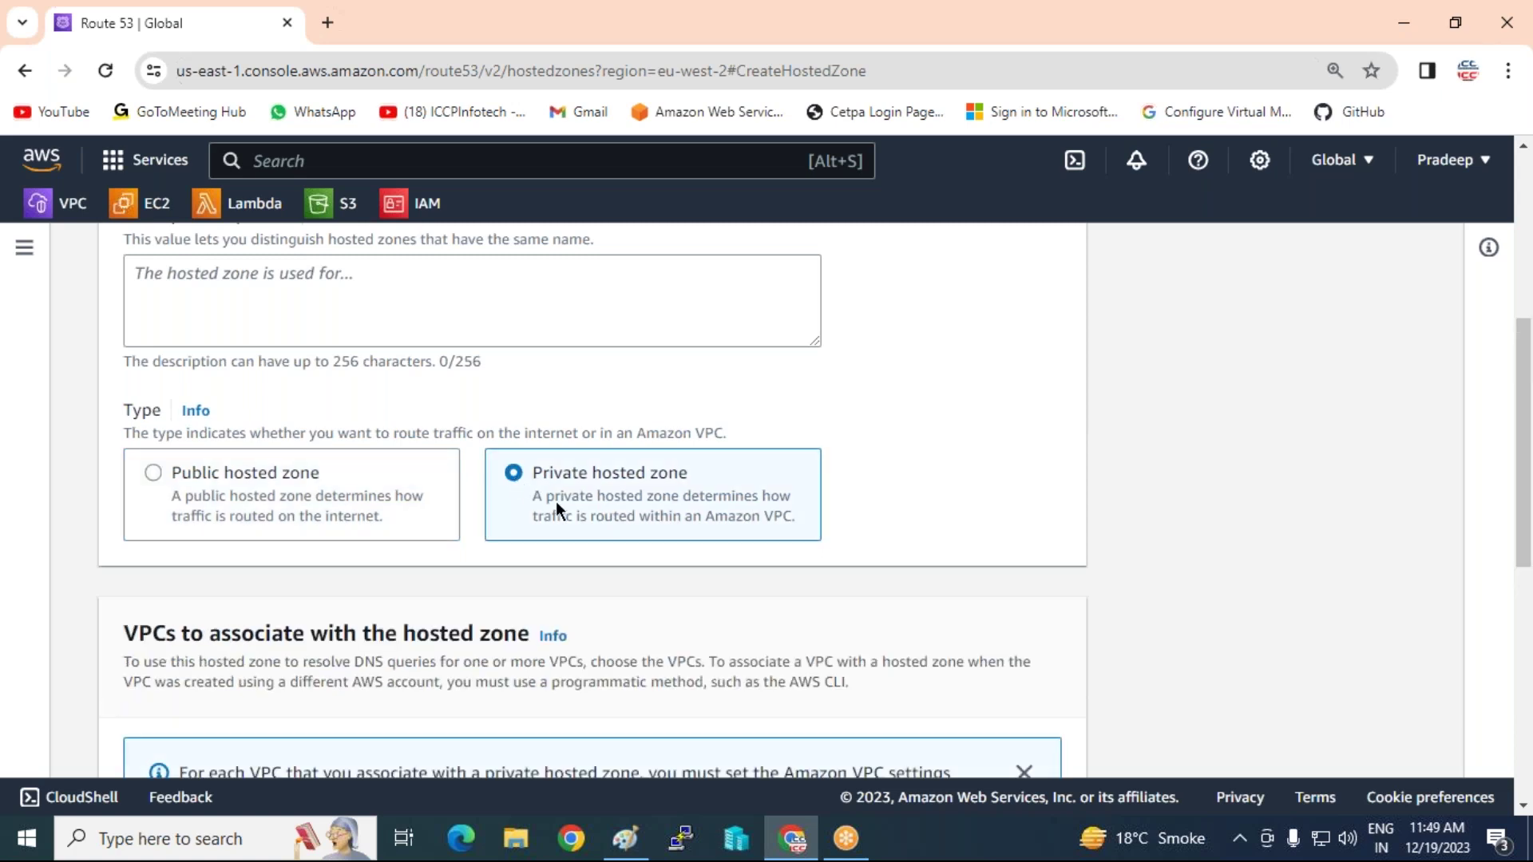
- Associate VPC vpc-0bc97913f28820440 in the Europe (London) region with the hosted zone, and create the zone
{"action": "scroll", "coordinate": [555, 501], "scroll_direction": "down", "scroll_amount": 4}
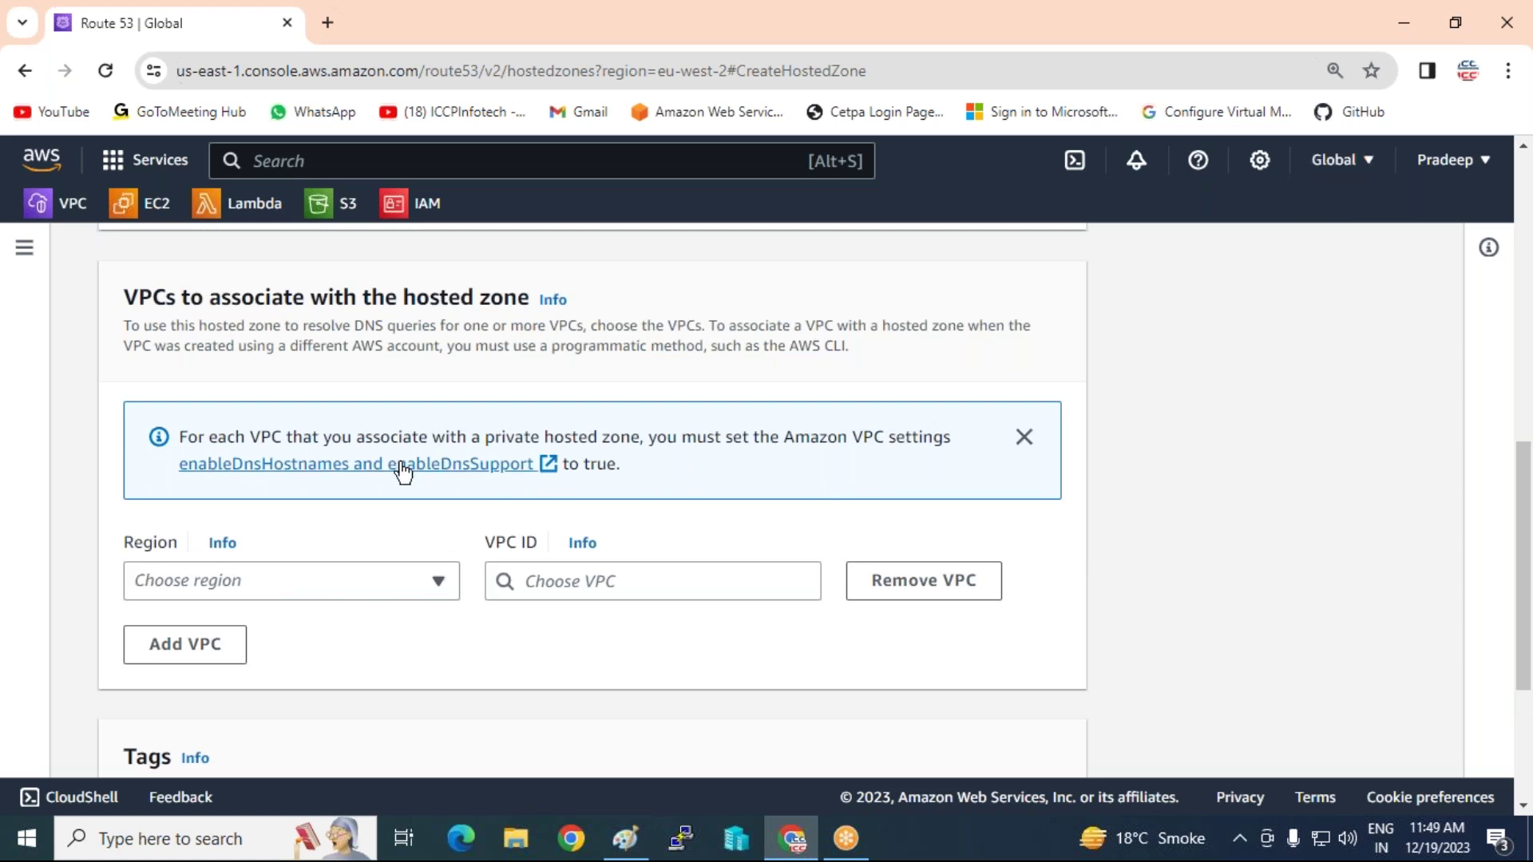
{"action": "left_click", "coordinate": [376, 573]}
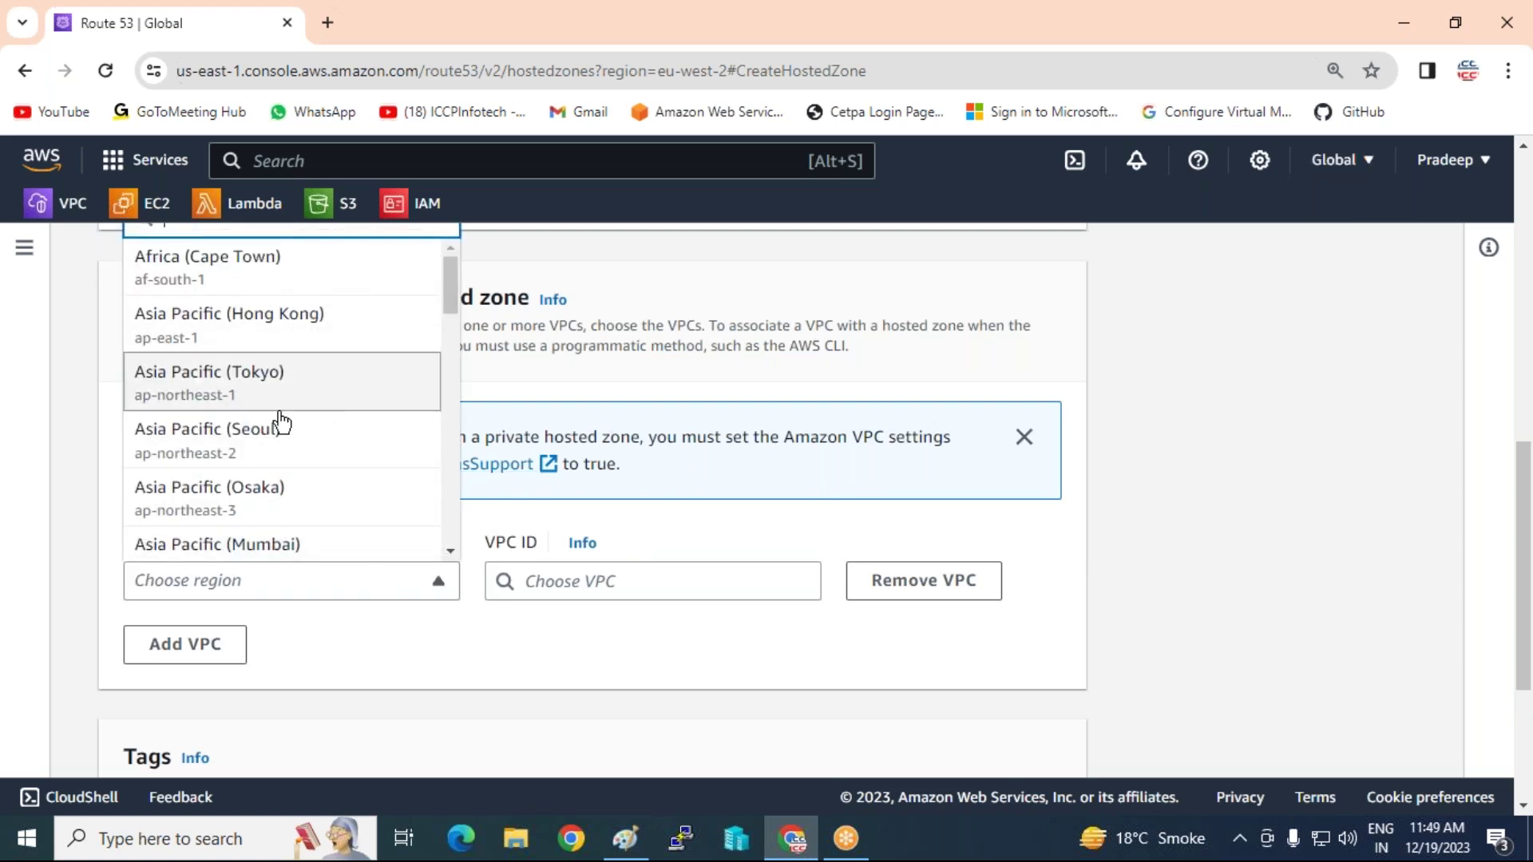
{"action": "scroll", "coordinate": [281, 421], "scroll_direction": "down", "scroll_amount": 5}
{"action": "scroll", "coordinate": [281, 421], "scroll_direction": "down", "scroll_amount": 6}
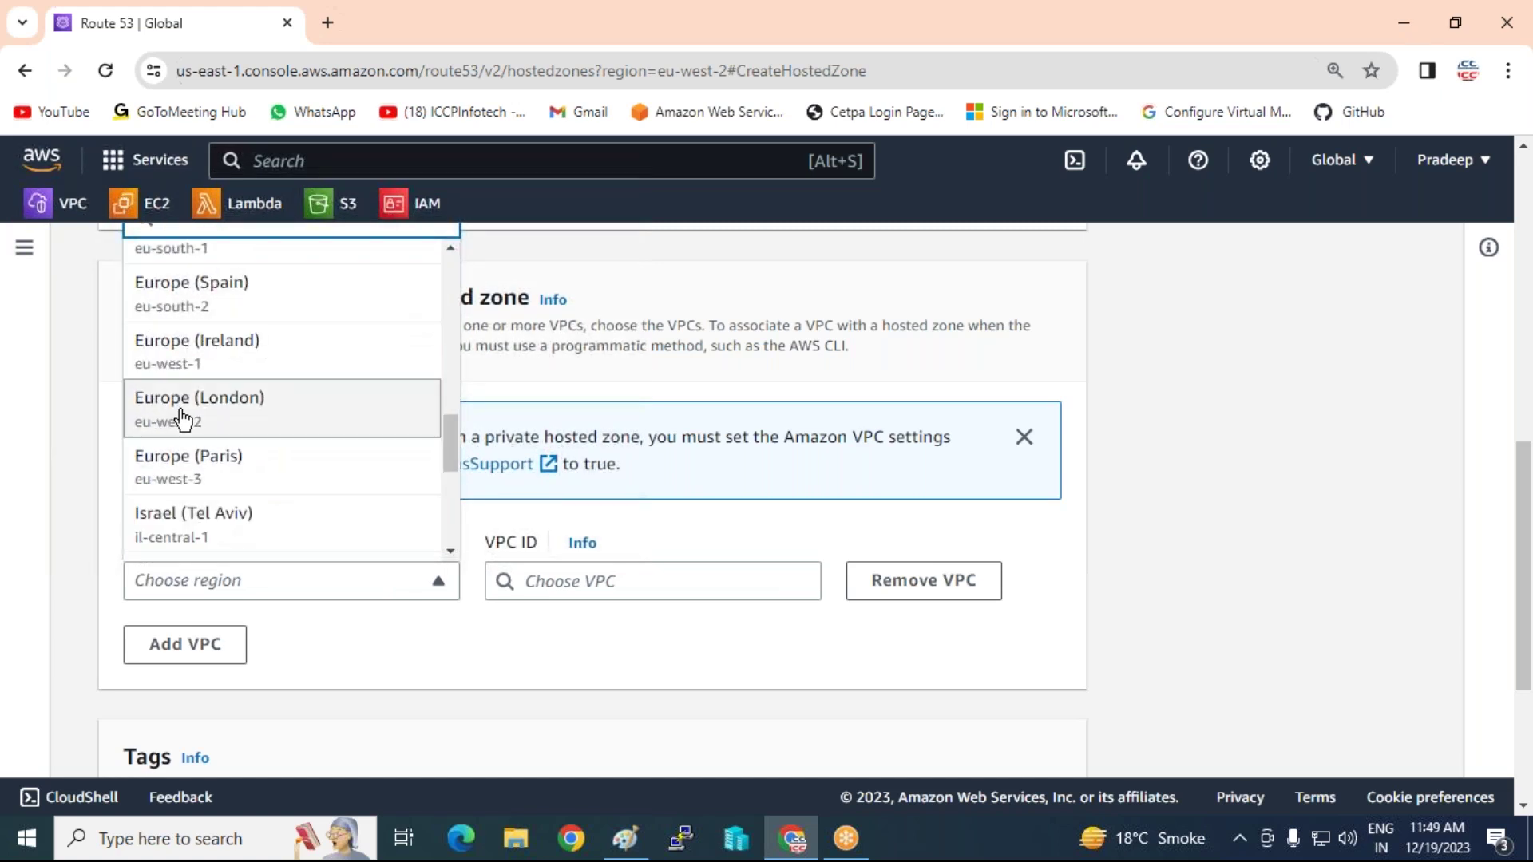
{"action": "left_click", "coordinate": [182, 416]}
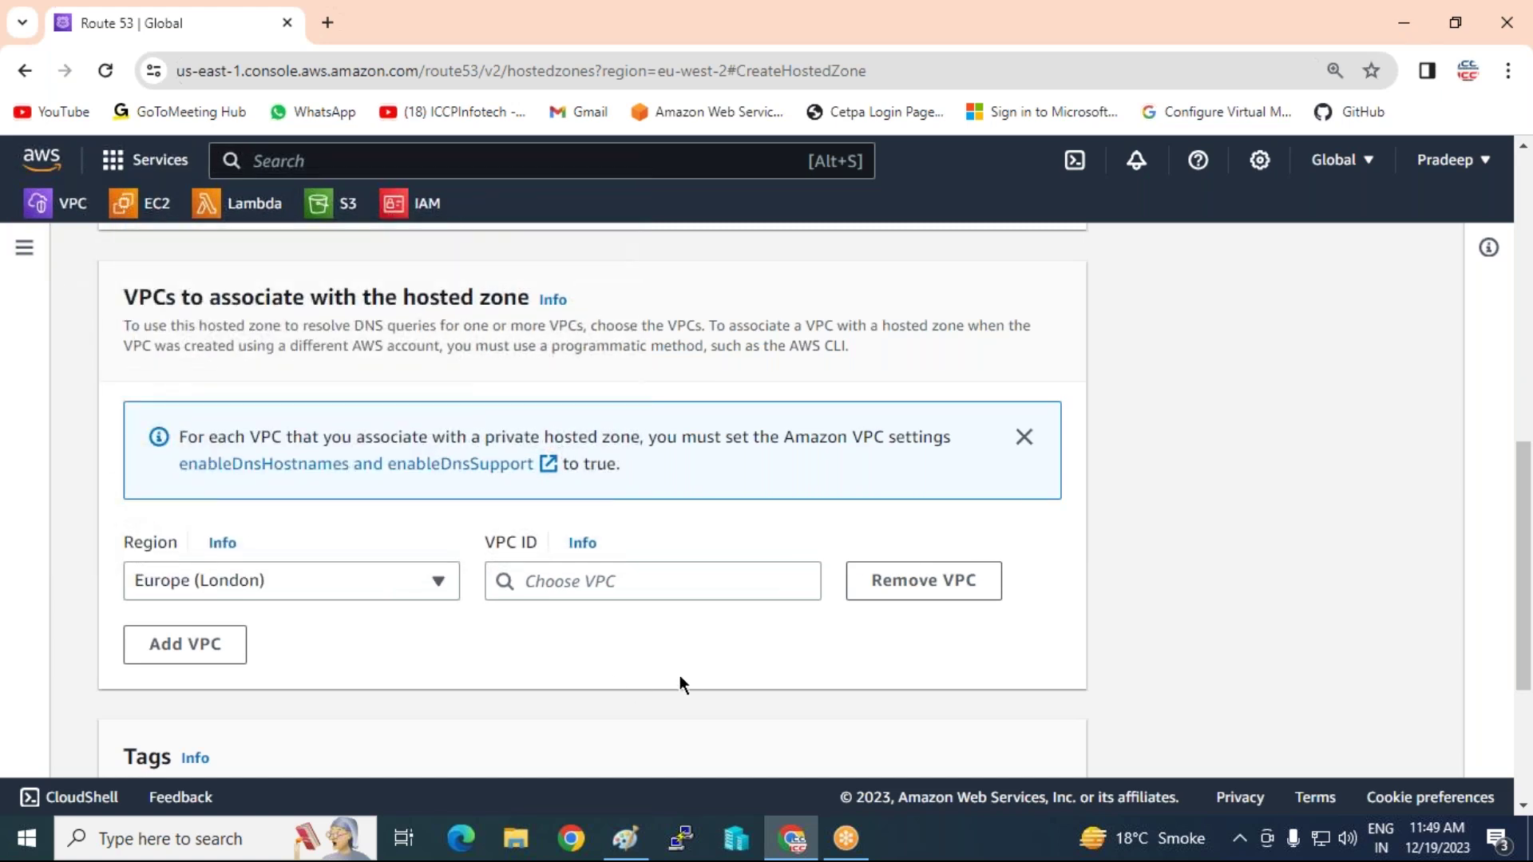
{"action": "left_click", "coordinate": [624, 586]}
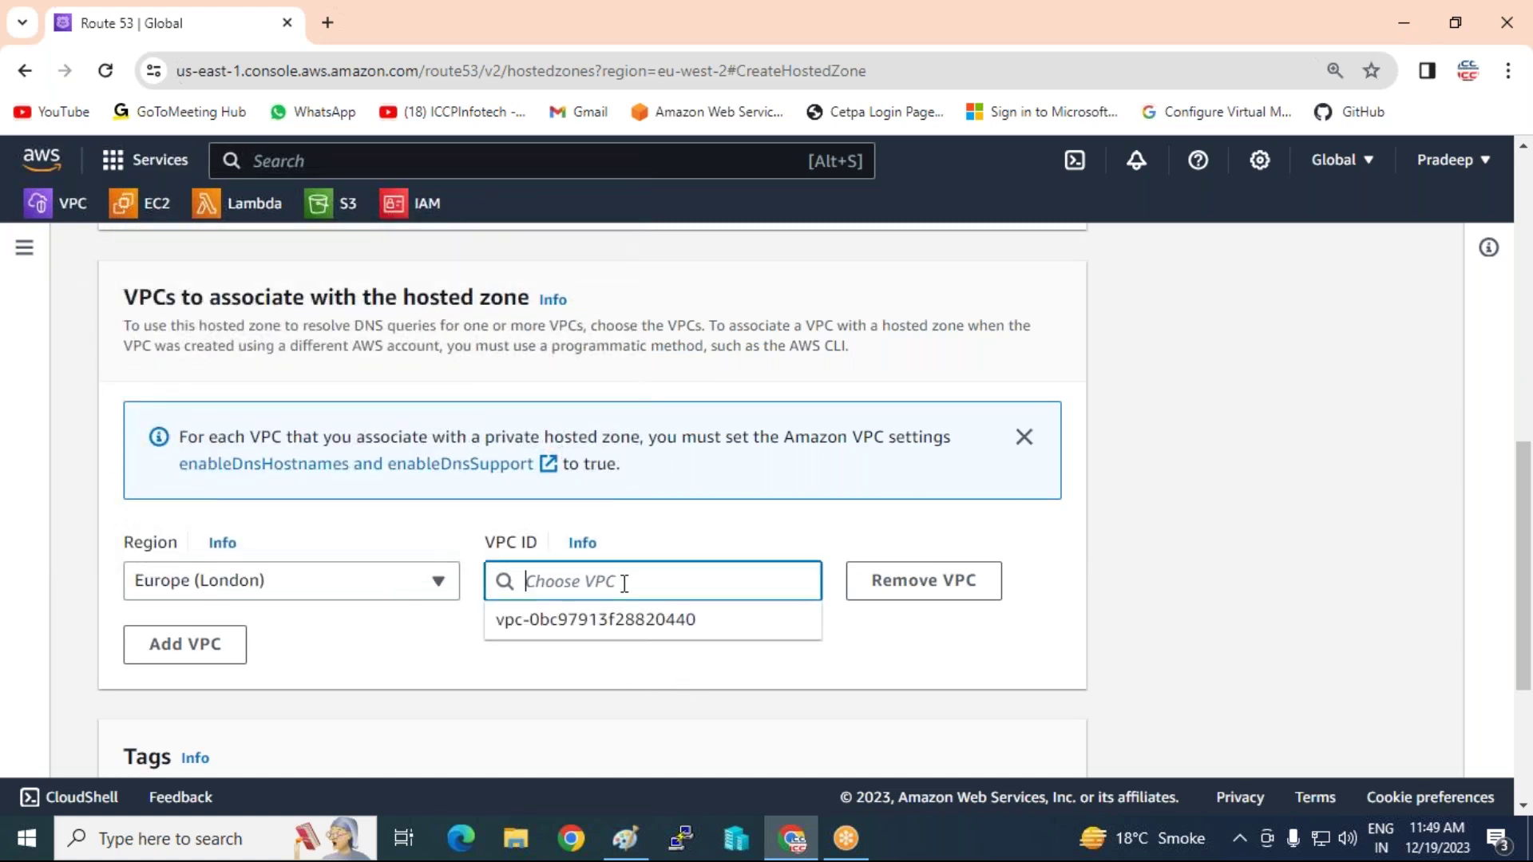
{"action": "left_click", "coordinate": [605, 621]}
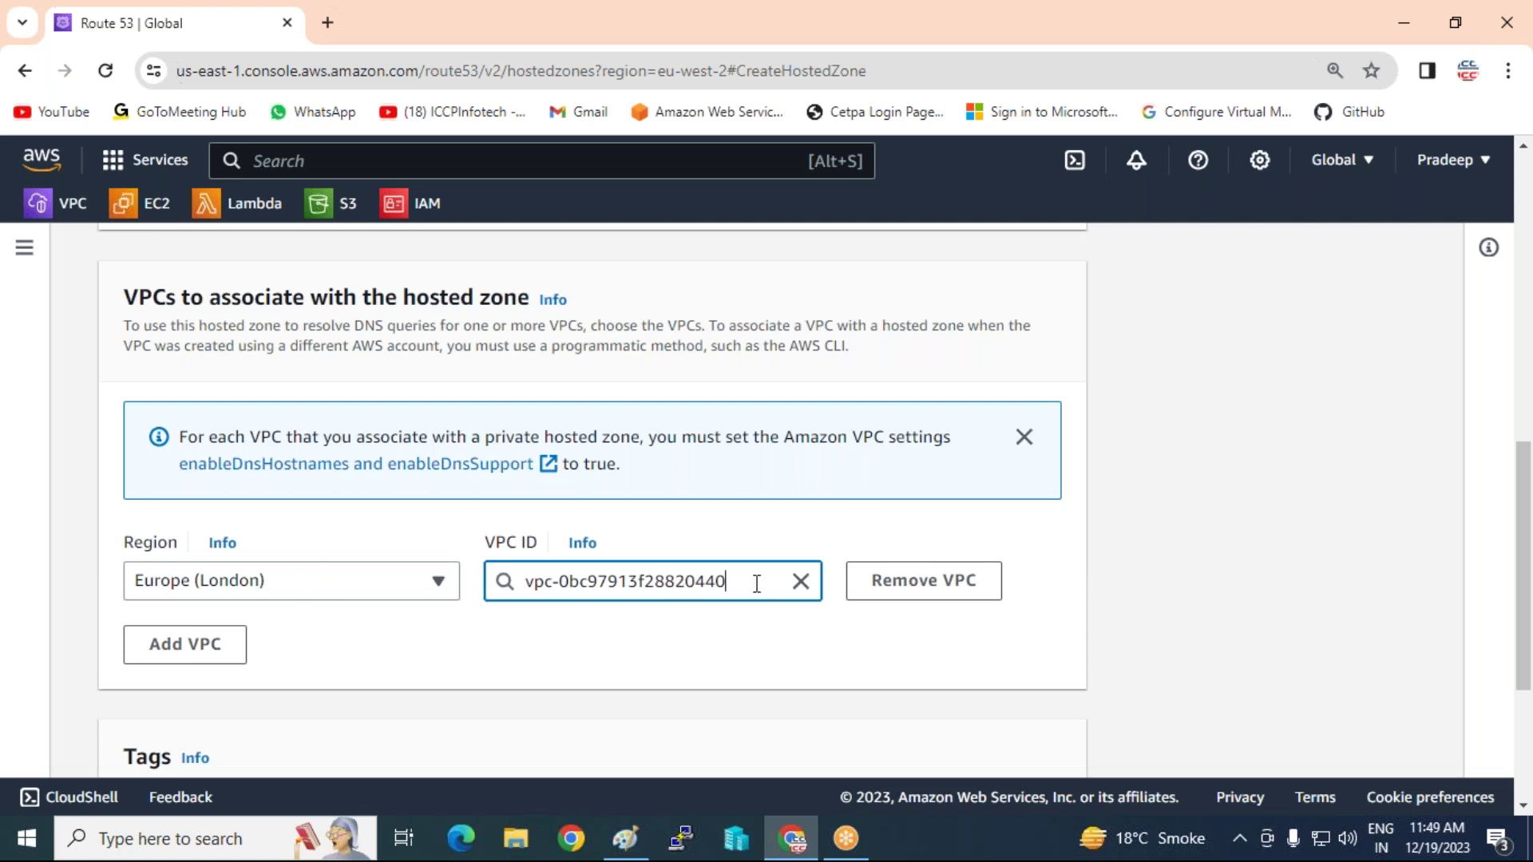
{"action": "scroll", "coordinate": [291, 689], "scroll_direction": "down", "scroll_amount": 3}
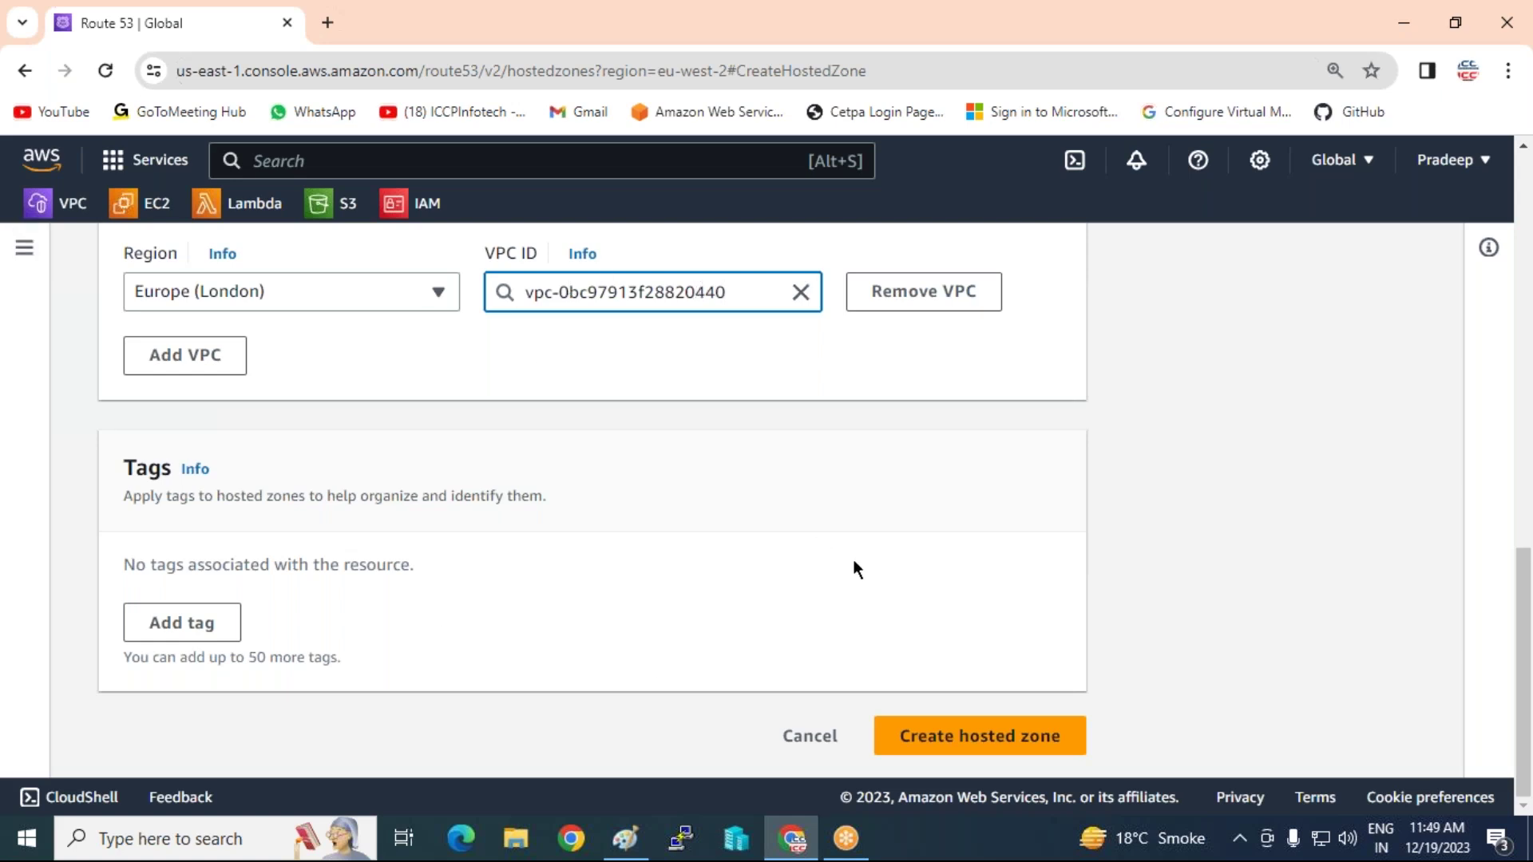
{"action": "left_click", "coordinate": [944, 751]}
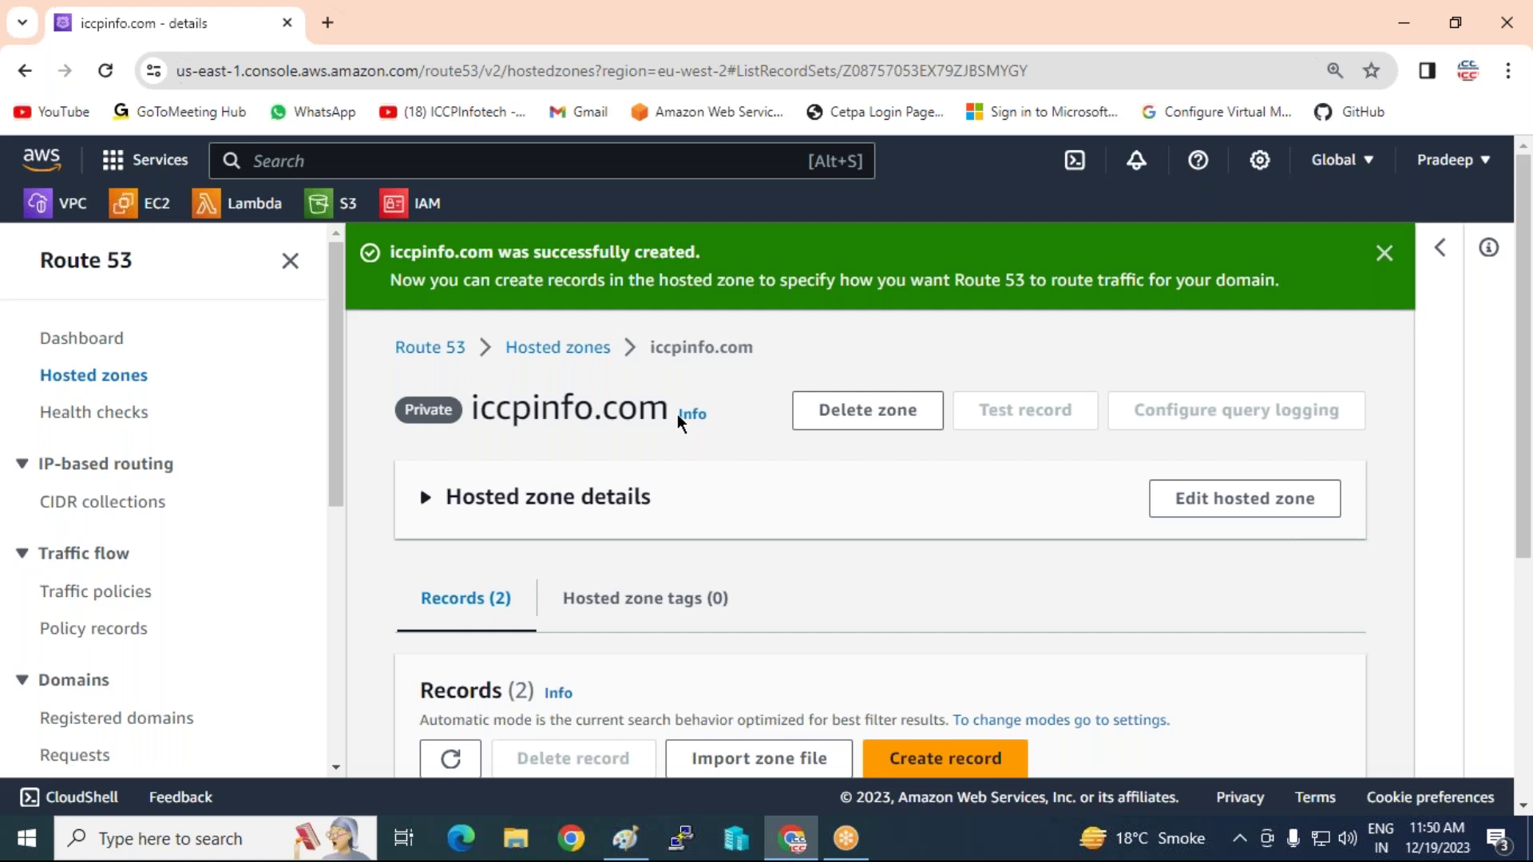
- Open the S3 service in a new browser tab and start creating a bucket
{"action": "right_click", "coordinate": [345, 206]}
{"action": "left_click", "coordinate": [365, 223]}
{"action": "left_click", "coordinate": [399, 22]}
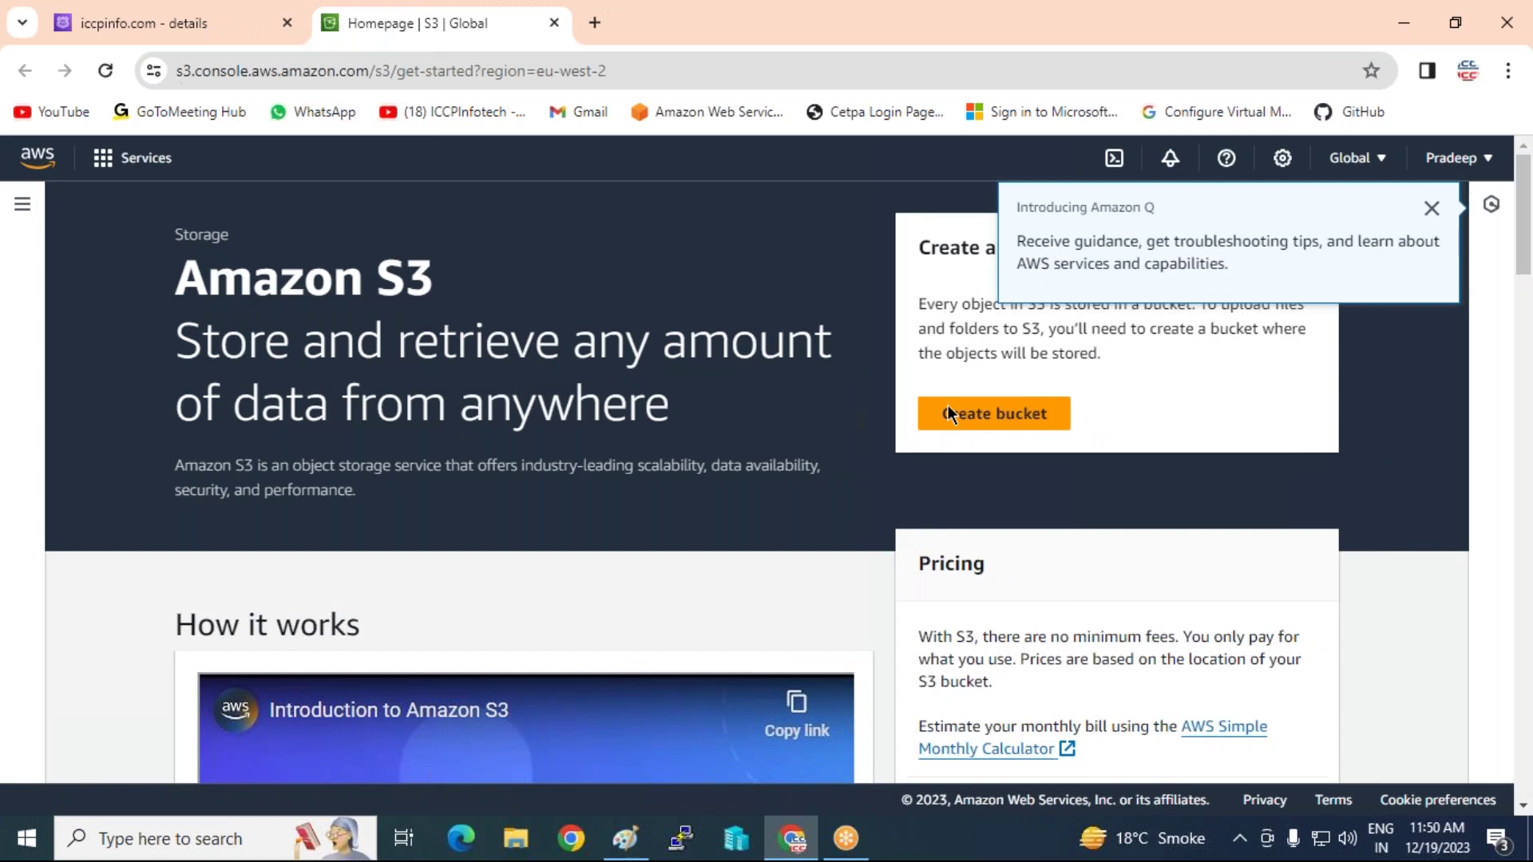
{"action": "left_click", "coordinate": [970, 451]}
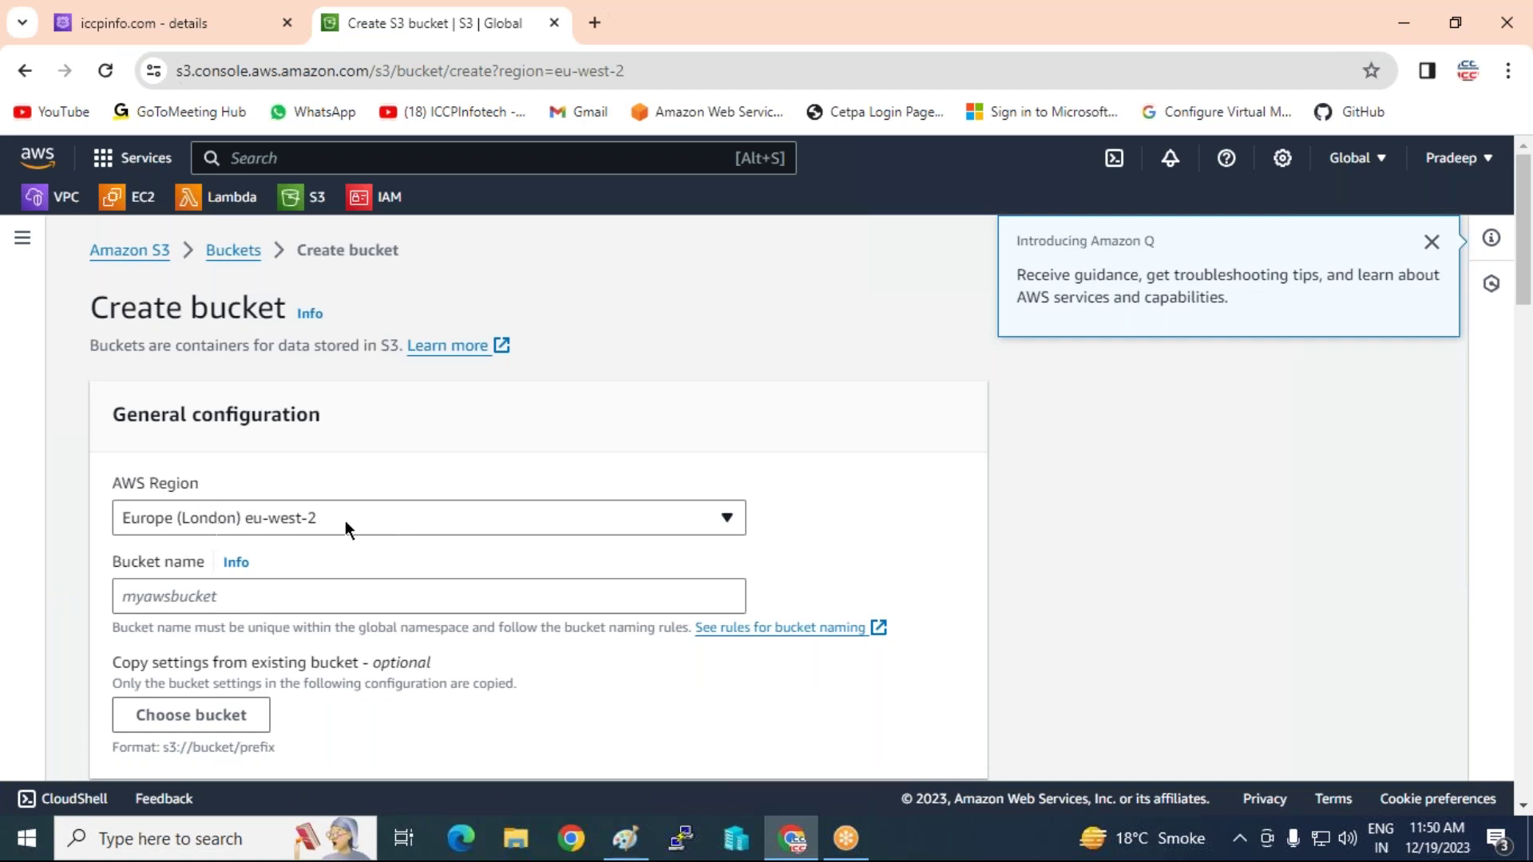
- Name the new bucket iccpinfo
{"action": "scroll", "coordinate": [345, 521], "scroll_direction": "down", "scroll_amount": 2}
{"action": "left_click", "coordinate": [240, 486]}
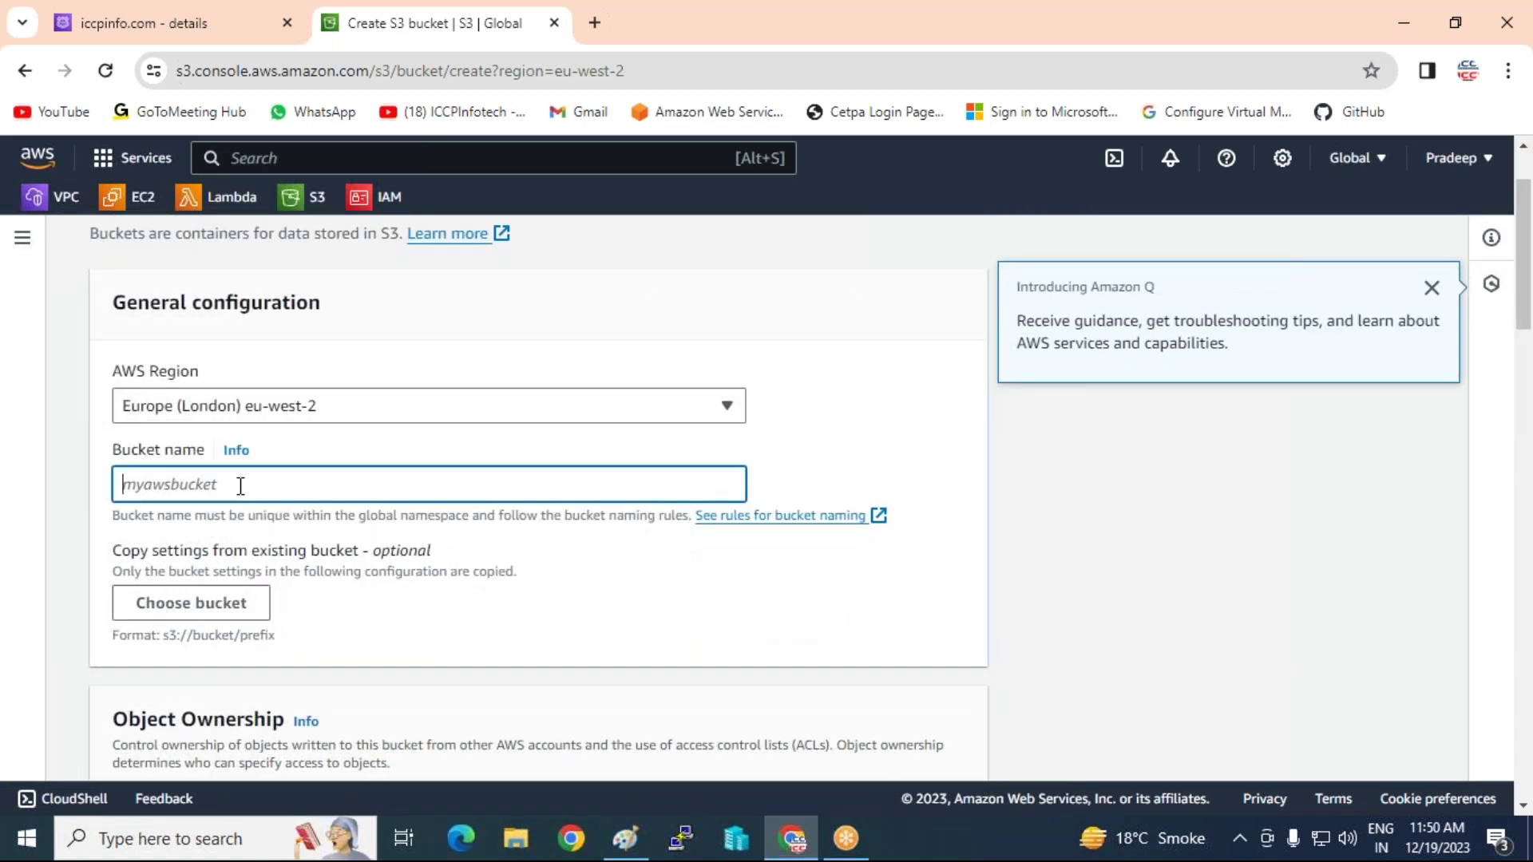
{"action": "scroll", "coordinate": [240, 487], "scroll_direction": "up", "scroll_amount": 2}
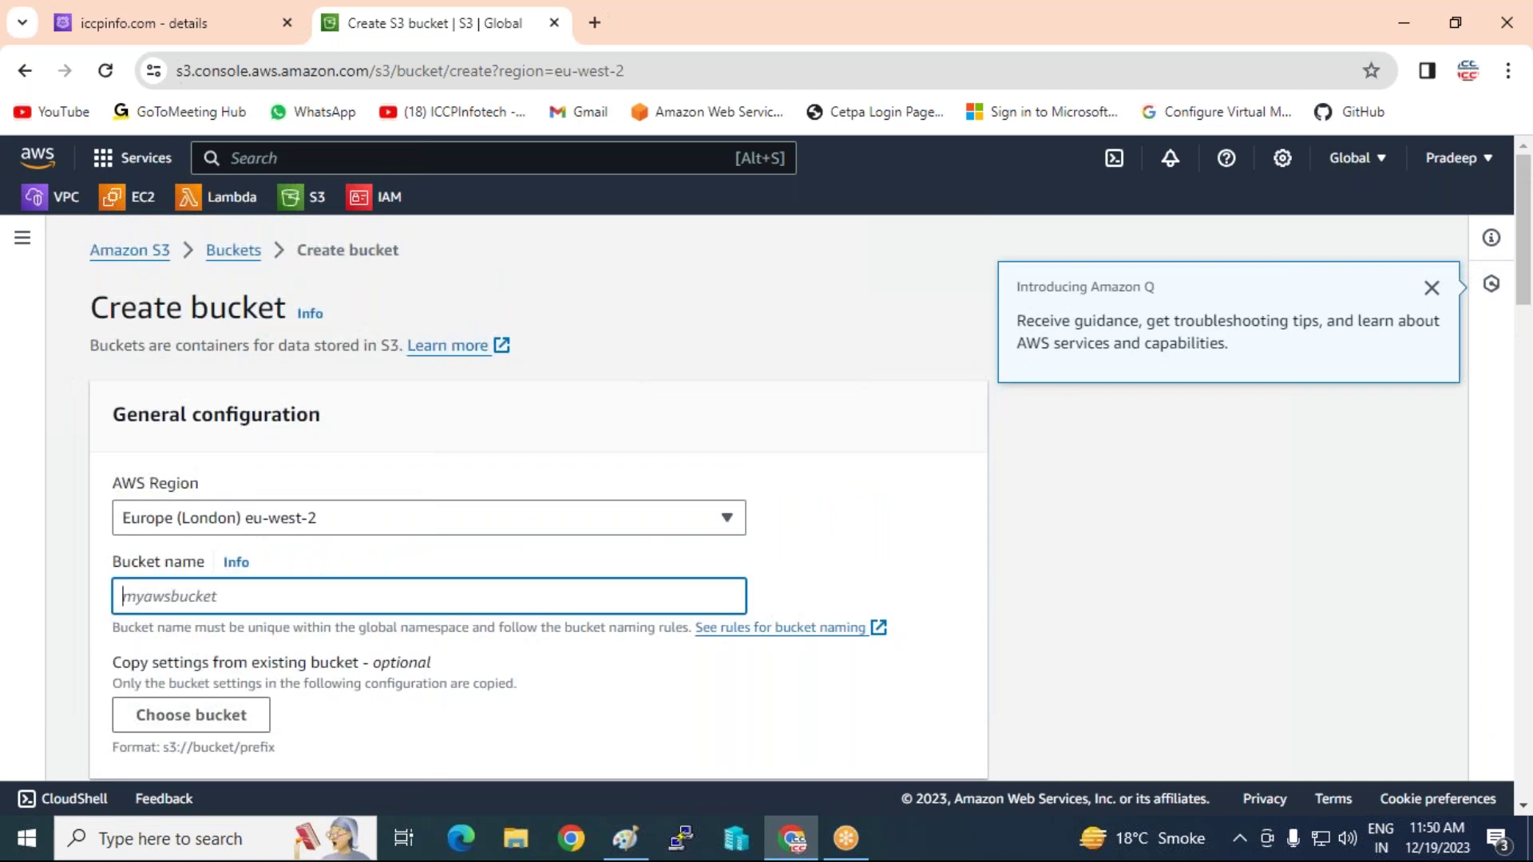
{"action": "scroll", "coordinate": [241, 486], "scroll_direction": "down", "scroll_amount": 2}
{"action": "scroll", "coordinate": [240, 487], "scroll_direction": "down", "scroll_amount": 4}
{"action": "scroll", "coordinate": [241, 486], "scroll_direction": "up", "scroll_amount": 4}
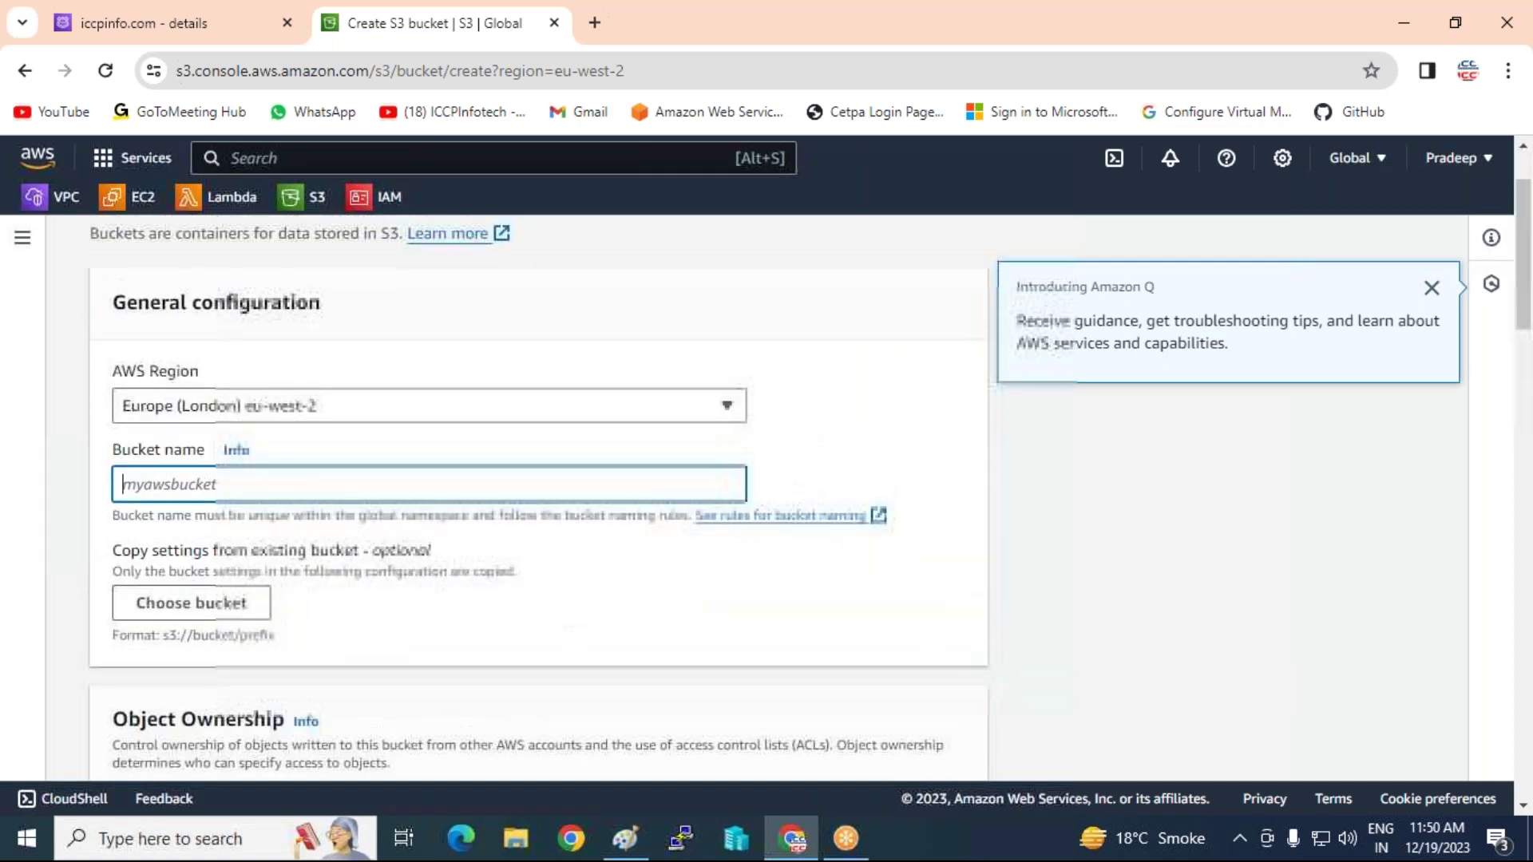
{"action": "type", "text": "iccpinfo"}
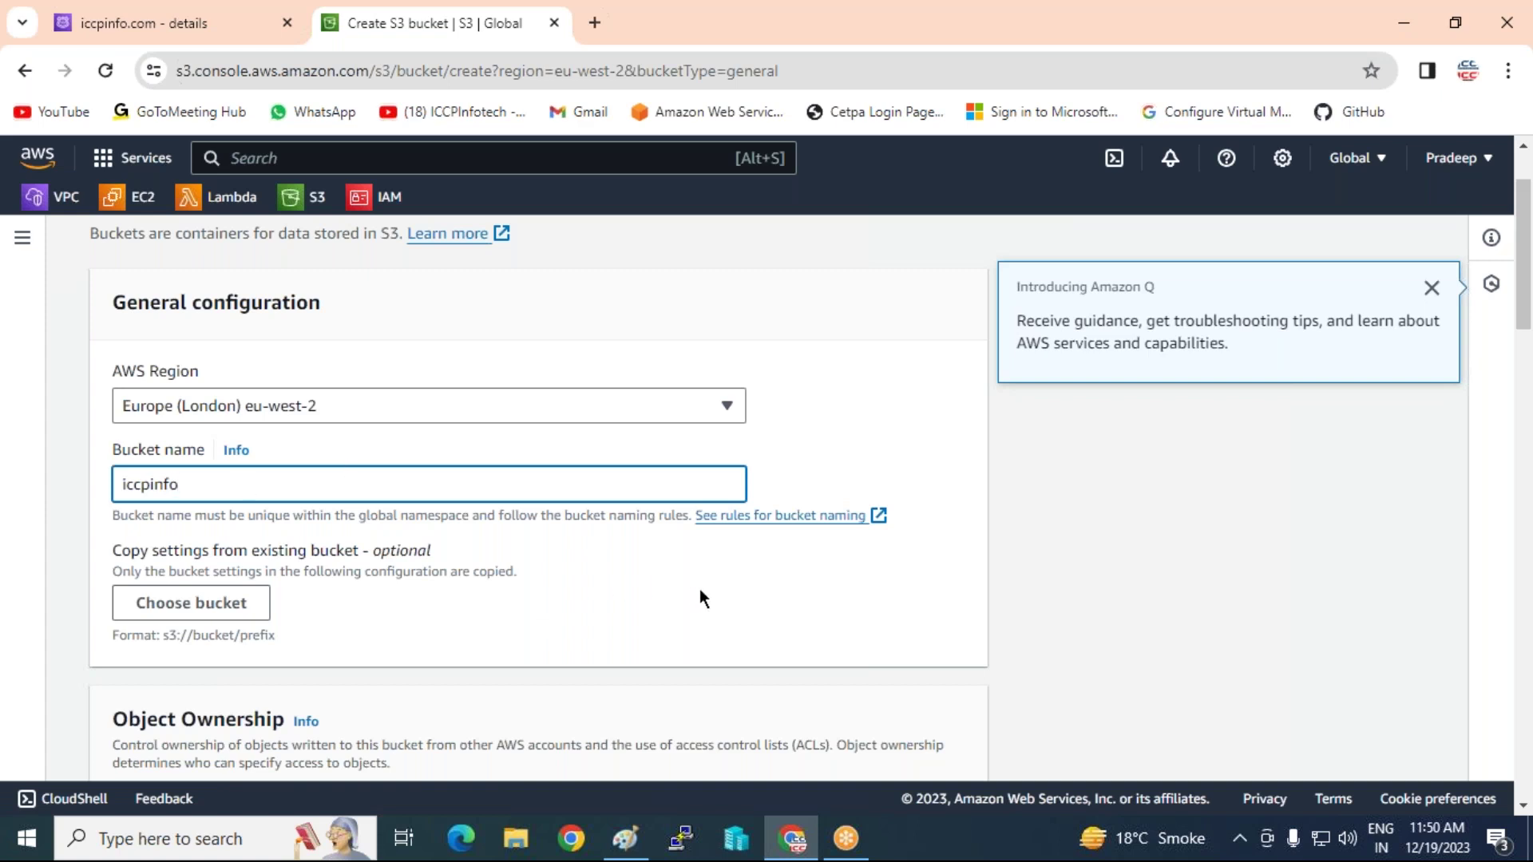
- Enable ACLs for the bucket and set its object ownership to Object writer
{"action": "scroll", "coordinate": [700, 592], "scroll_direction": "down", "scroll_amount": 1}
{"action": "scroll", "coordinate": [700, 587], "scroll_direction": "down", "scroll_amount": 2}
{"action": "left_click", "coordinate": [572, 607]}
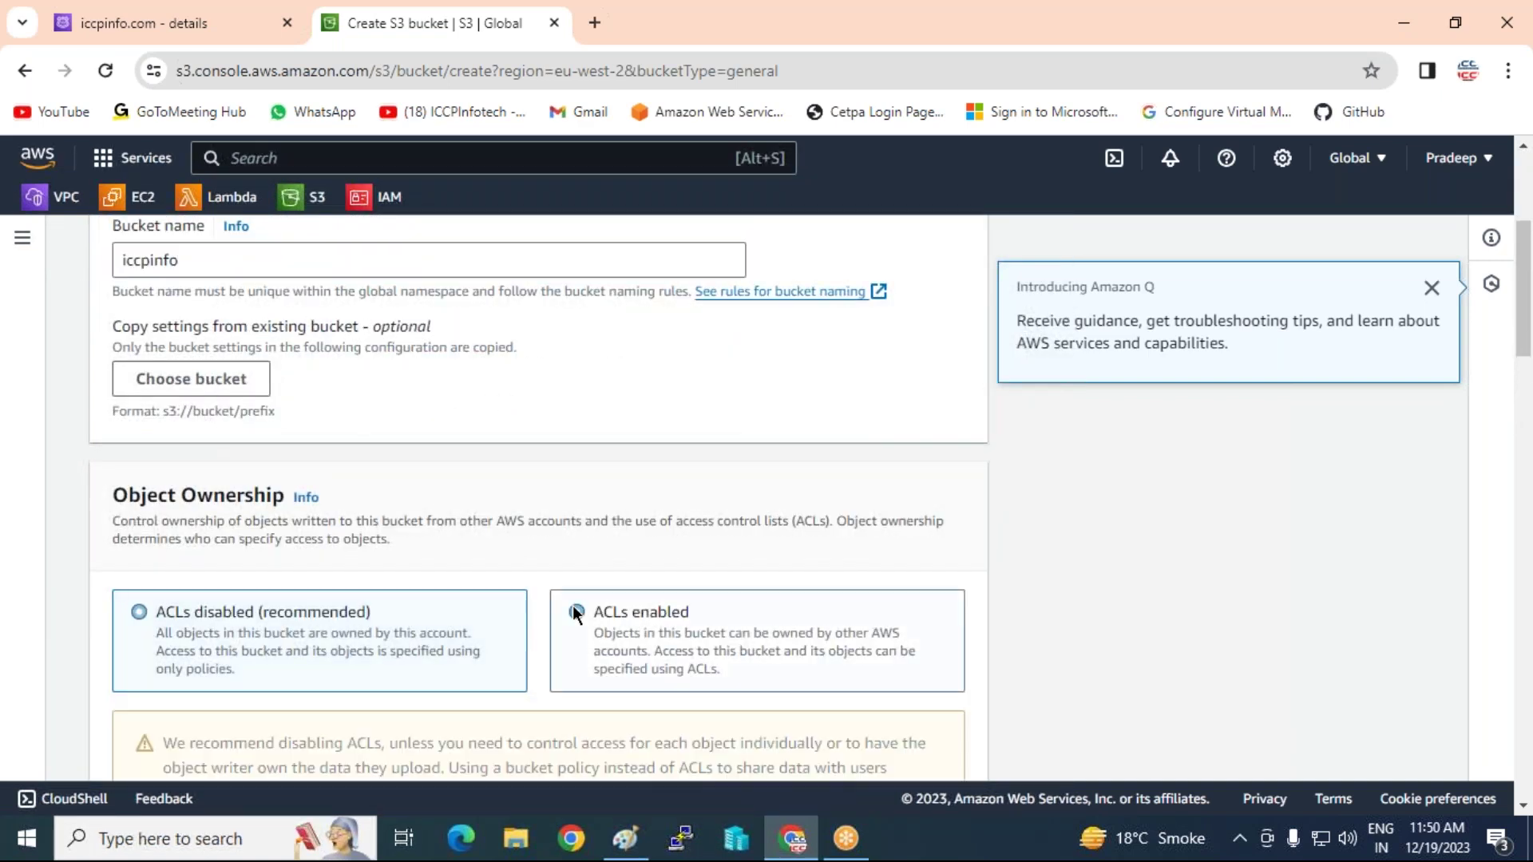
{"action": "scroll", "coordinate": [613, 602], "scroll_direction": "down", "scroll_amount": 5}
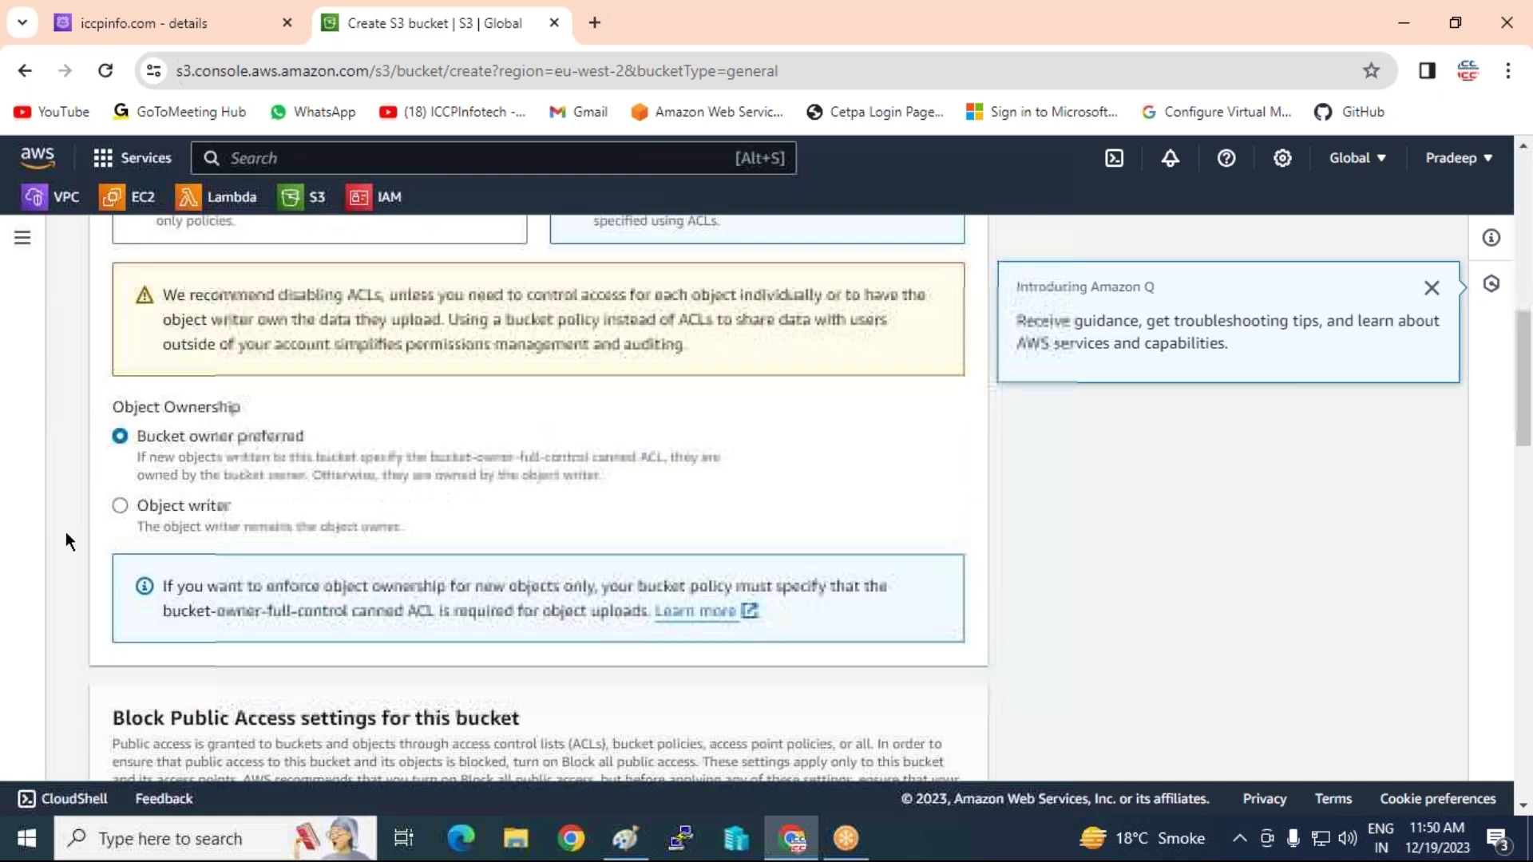
{"action": "left_click", "coordinate": [122, 505]}
- Turn off Block all public access for the bucket and acknowledge that its objects might become public
{"action": "scroll", "coordinate": [505, 508], "scroll_direction": "down", "scroll_amount": 3}
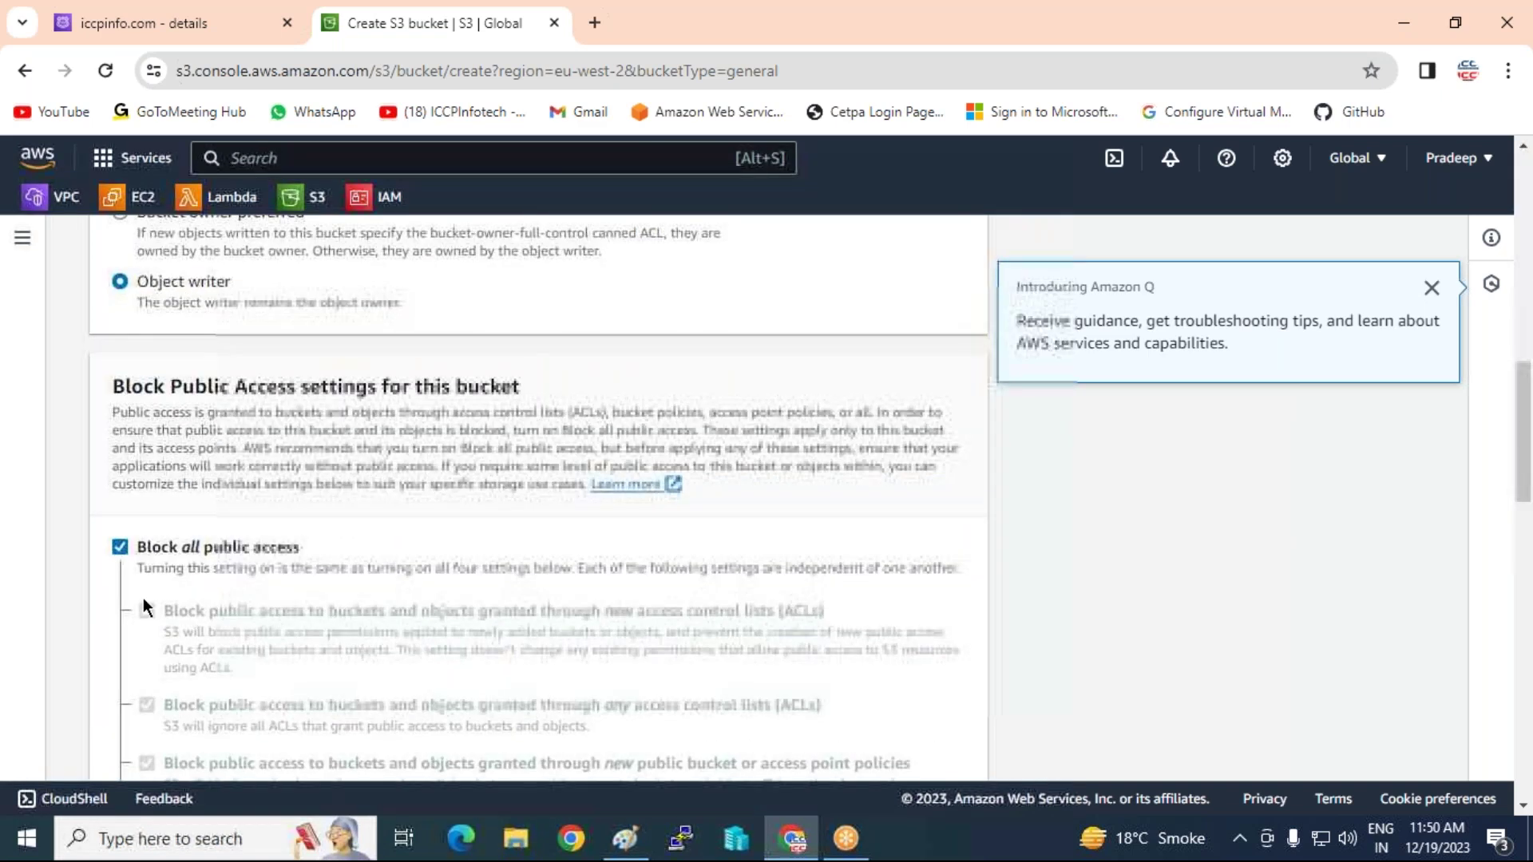
{"action": "left_click", "coordinate": [319, 546]}
{"action": "scroll", "coordinate": [505, 544], "scroll_direction": "down", "scroll_amount": 7}
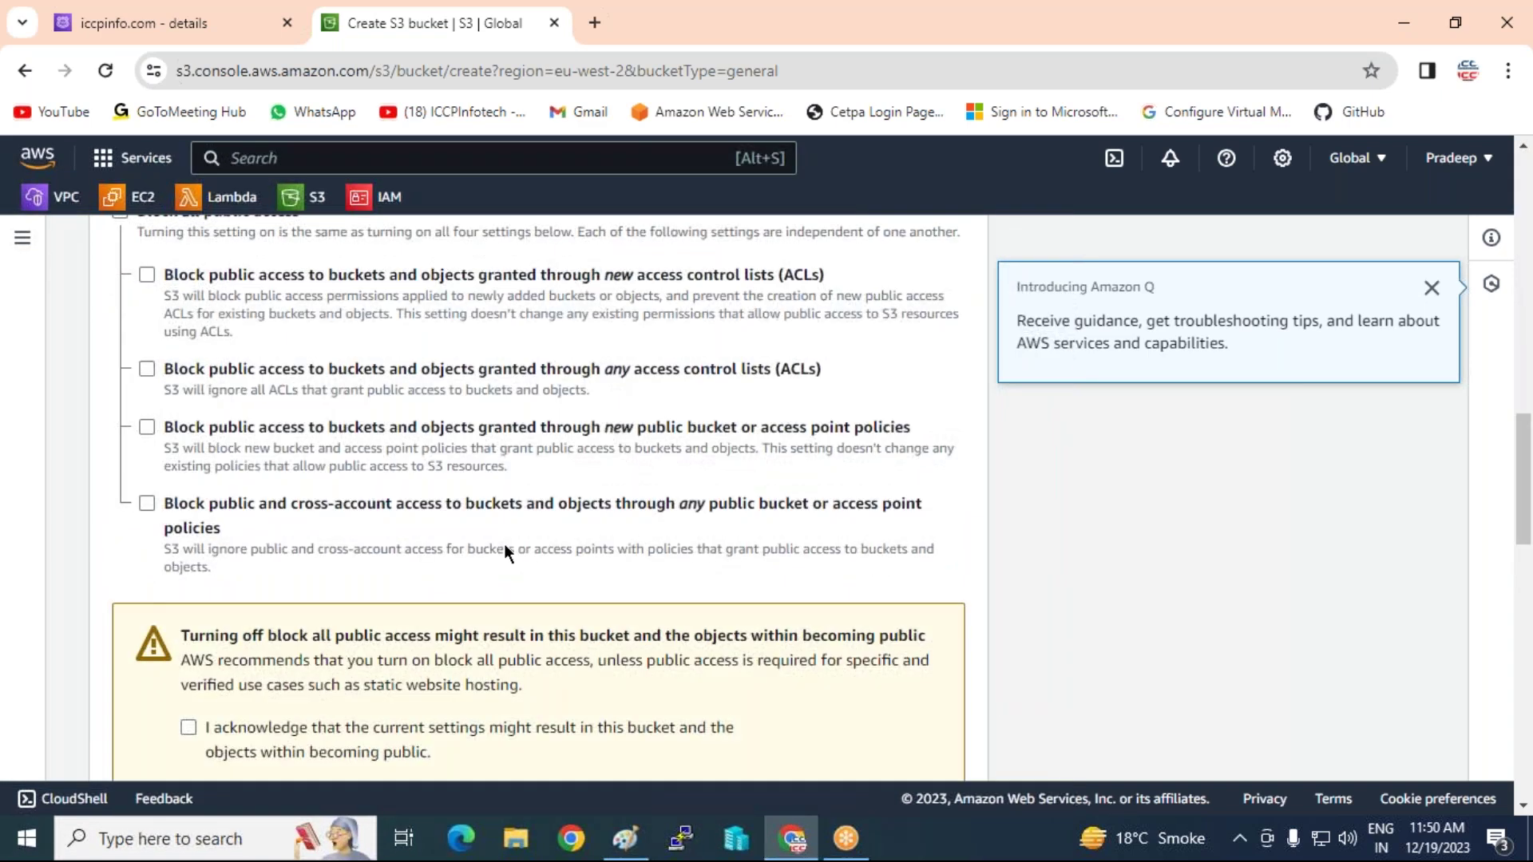
{"action": "left_click", "coordinate": [189, 503]}
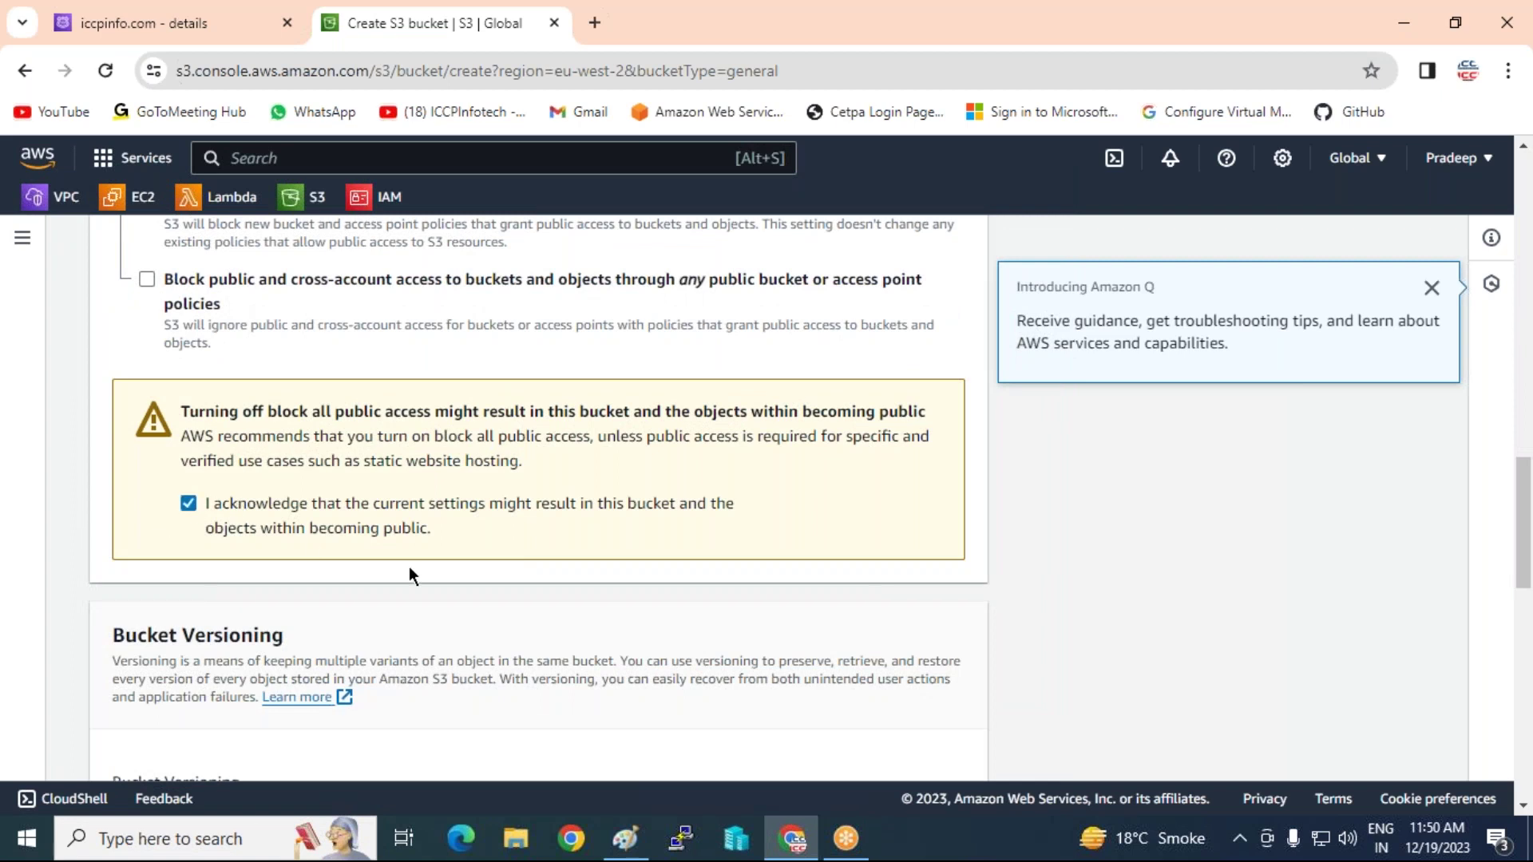
- Create the bucket, leaving the versioning, encryption and advanced settings at their defaults
{"action": "scroll", "coordinate": [409, 567], "scroll_direction": "down", "scroll_amount": 5}
{"action": "scroll", "coordinate": [511, 559], "scroll_direction": "down", "scroll_amount": 8}
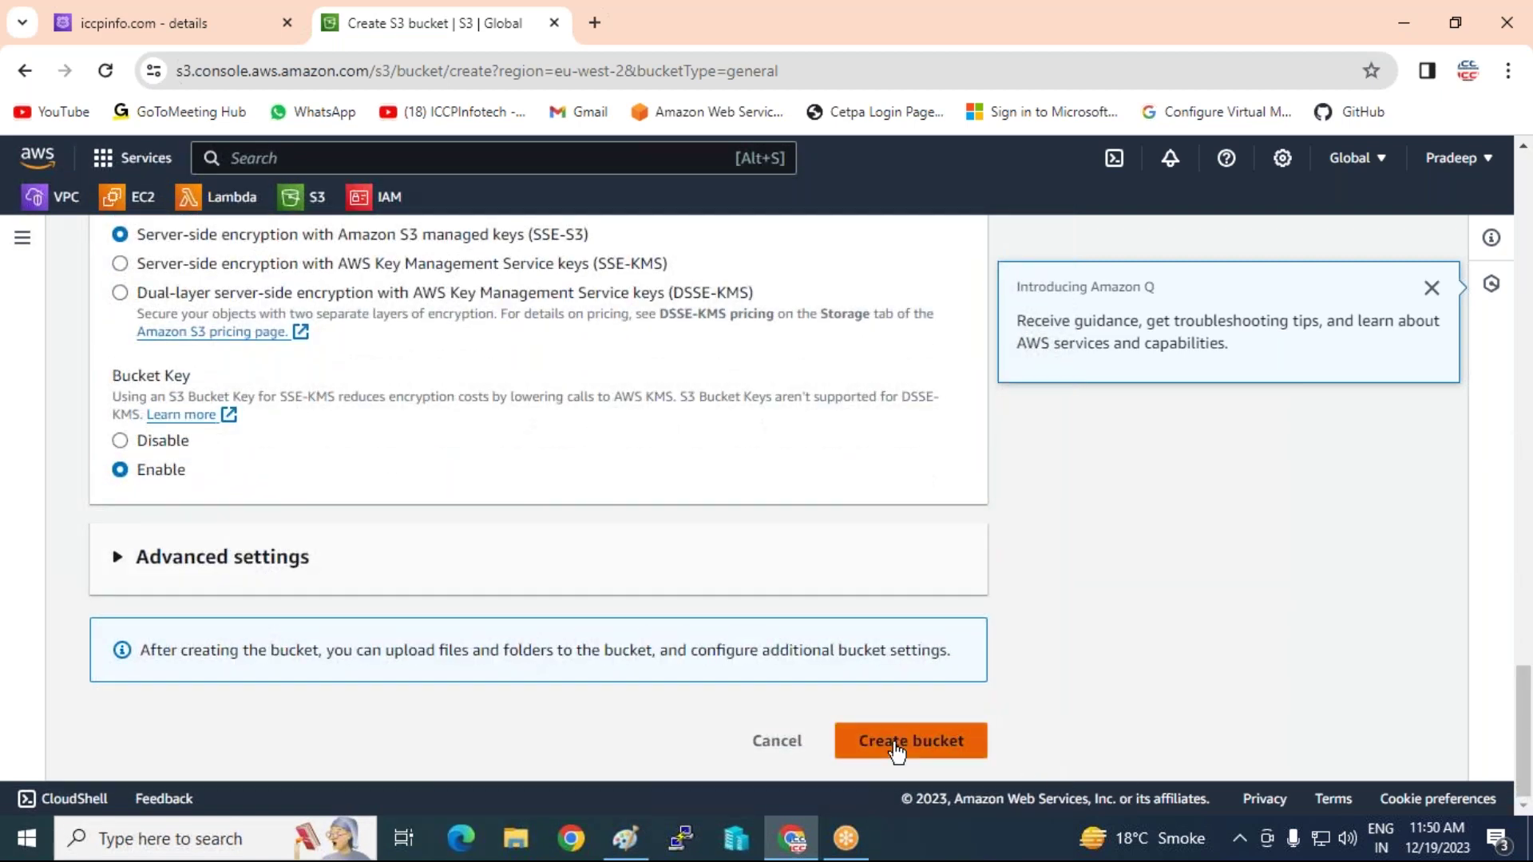
{"action": "left_click", "coordinate": [888, 741]}
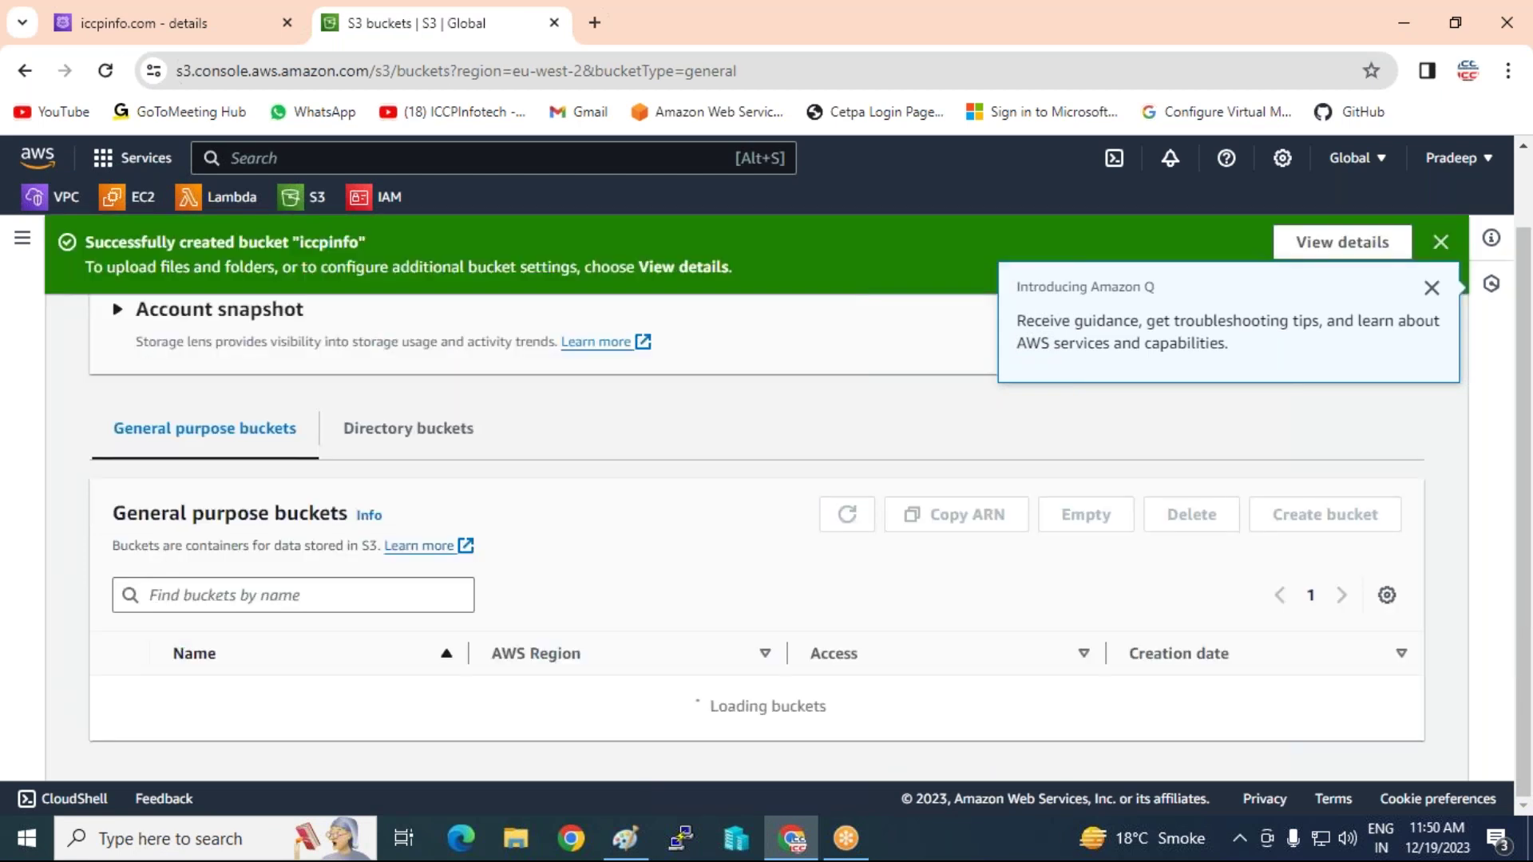
- Dismiss the Amazon Q introduction shown over the bucket list
{"action": "left_click", "coordinate": [1432, 291]}
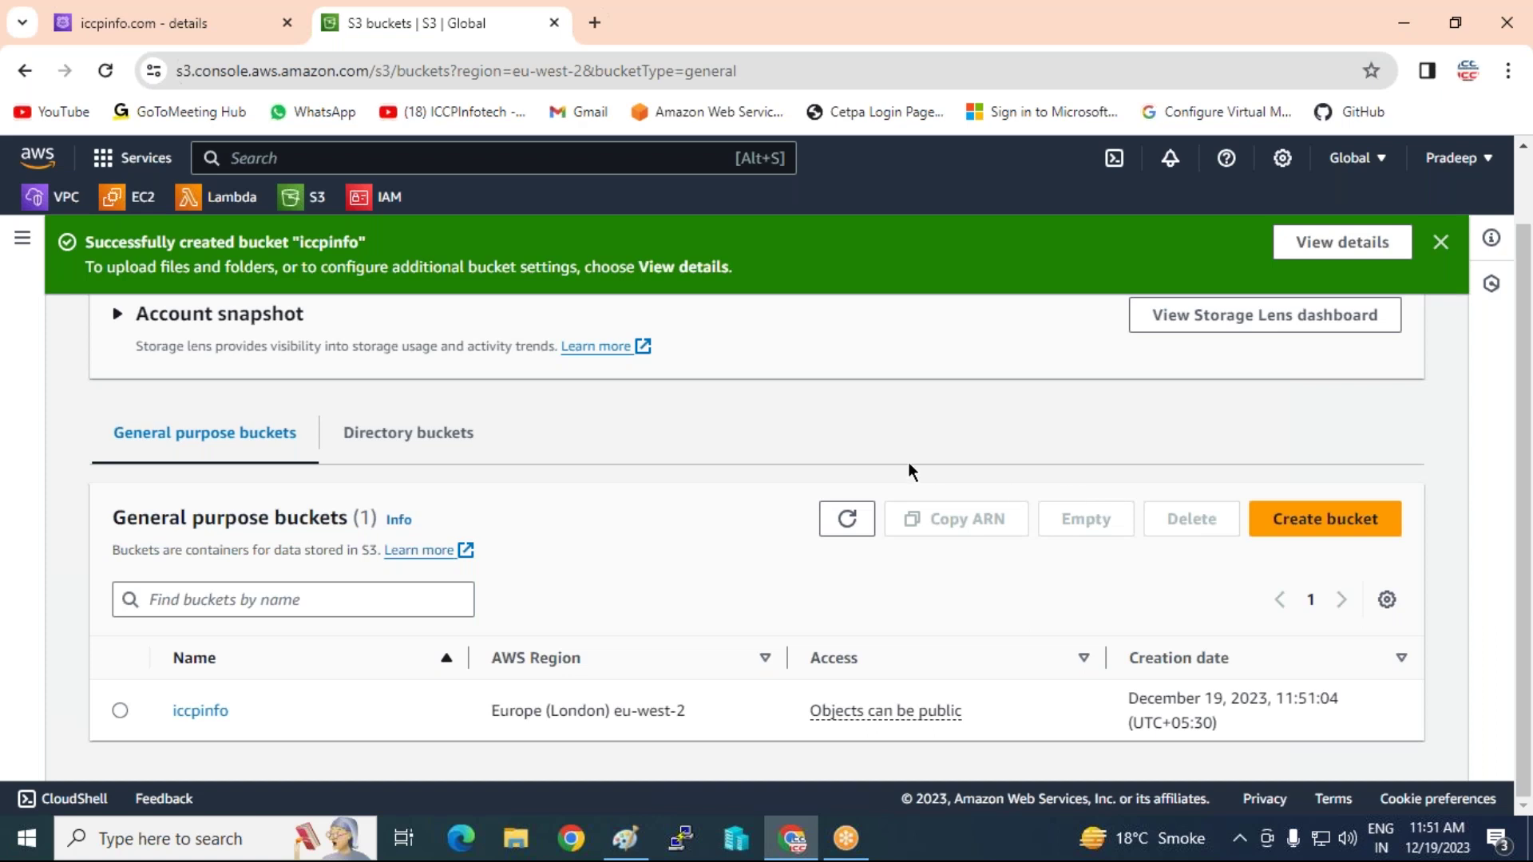
{"action": "scroll", "coordinate": [910, 462], "scroll_direction": "up", "scroll_amount": 2}
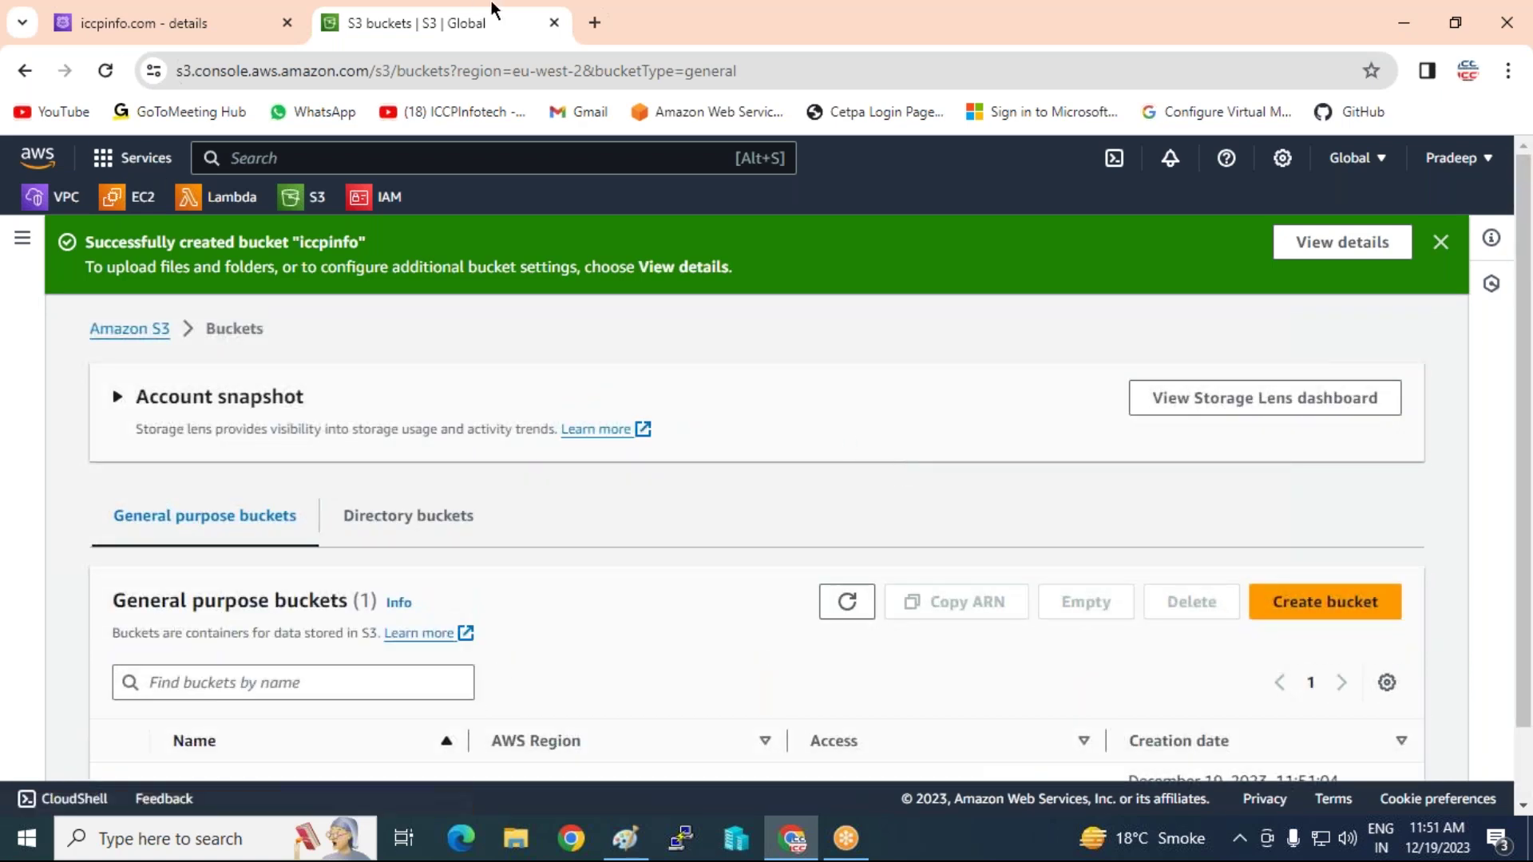
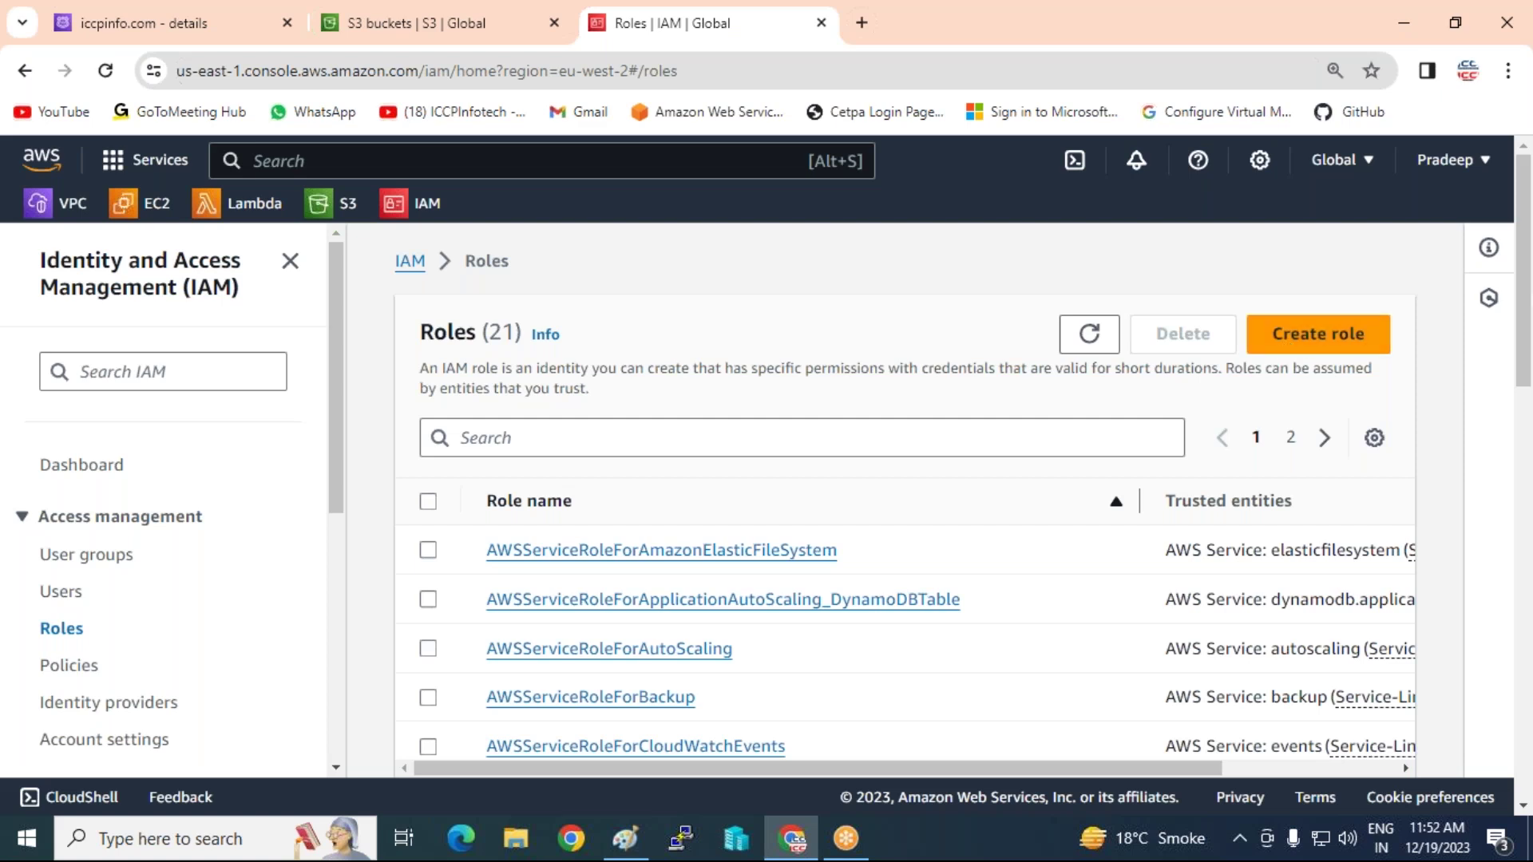
- Start a new IAM role for an AWS service with the EC2 use case and proceed to its permissions
{"action": "left_click", "coordinate": [1338, 324]}
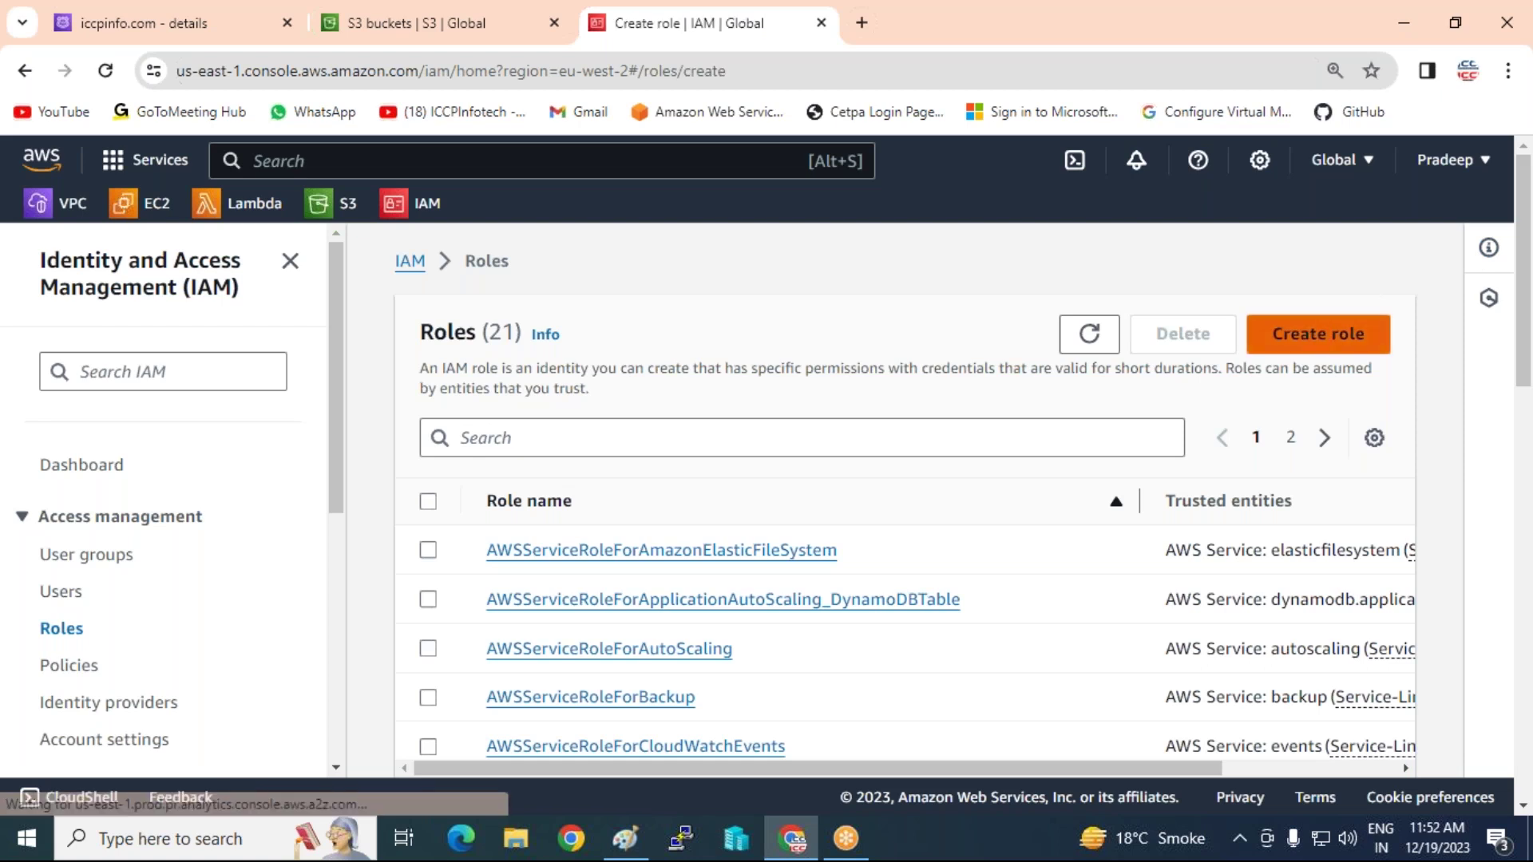
{"action": "scroll", "coordinate": [893, 334], "scroll_direction": "down", "scroll_amount": 3}
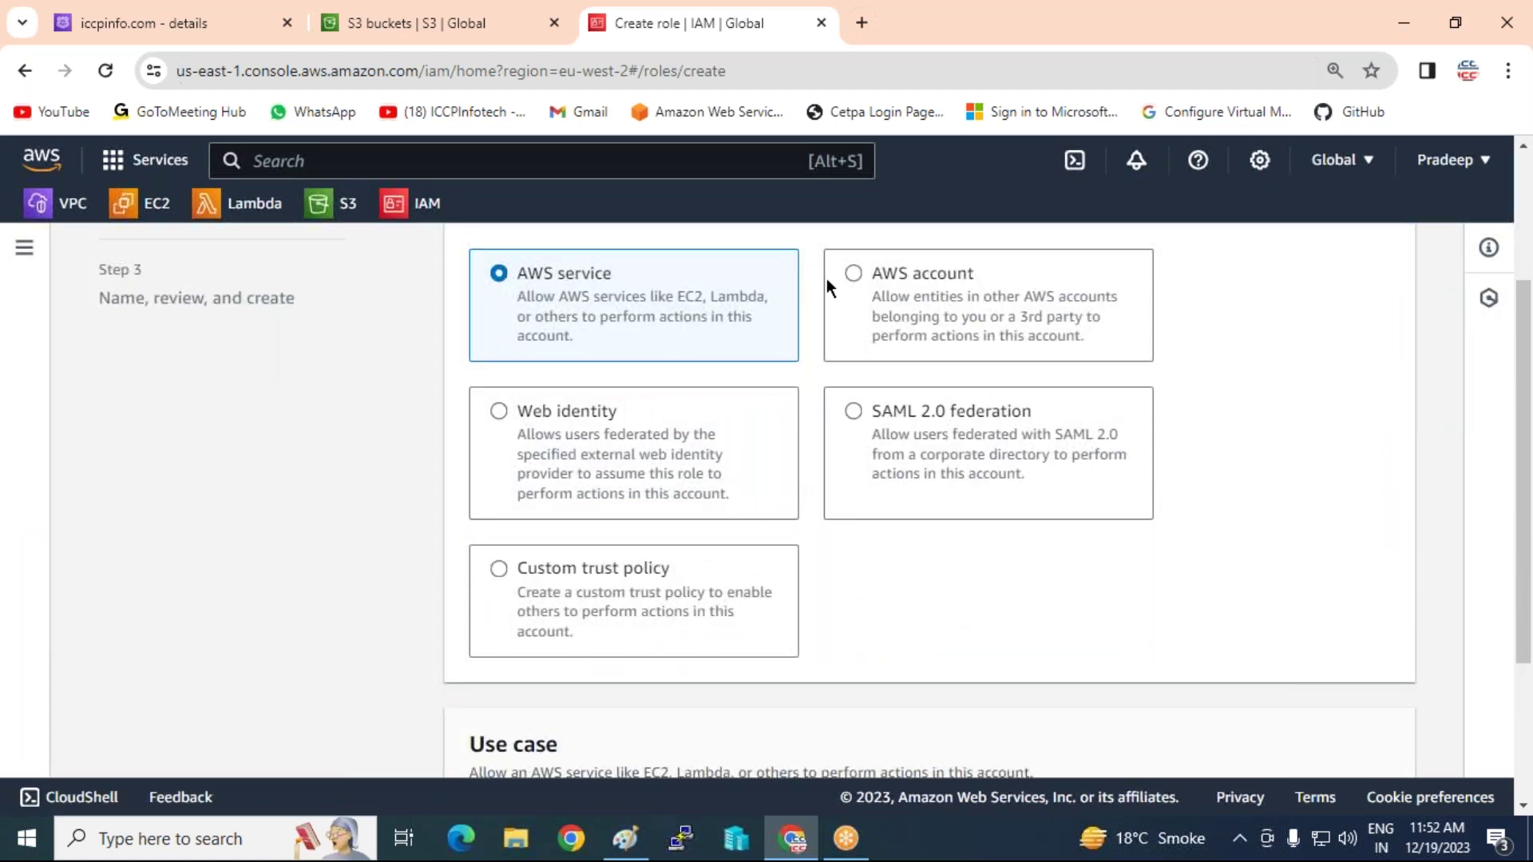
{"action": "scroll", "coordinate": [800, 309], "scroll_direction": "down", "scroll_amount": 2}
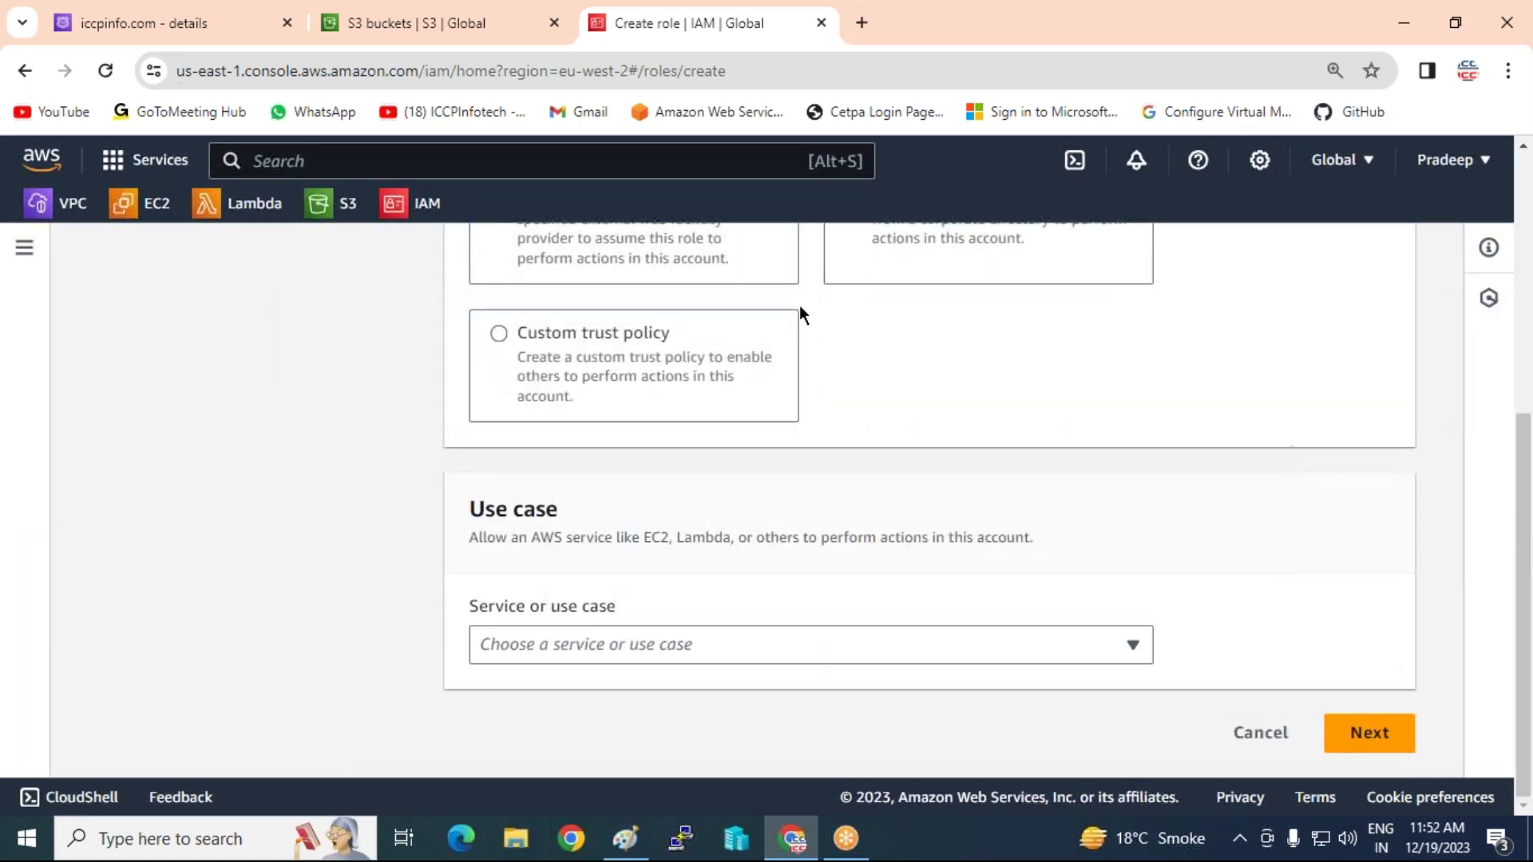
{"action": "left_click", "coordinate": [1094, 645]}
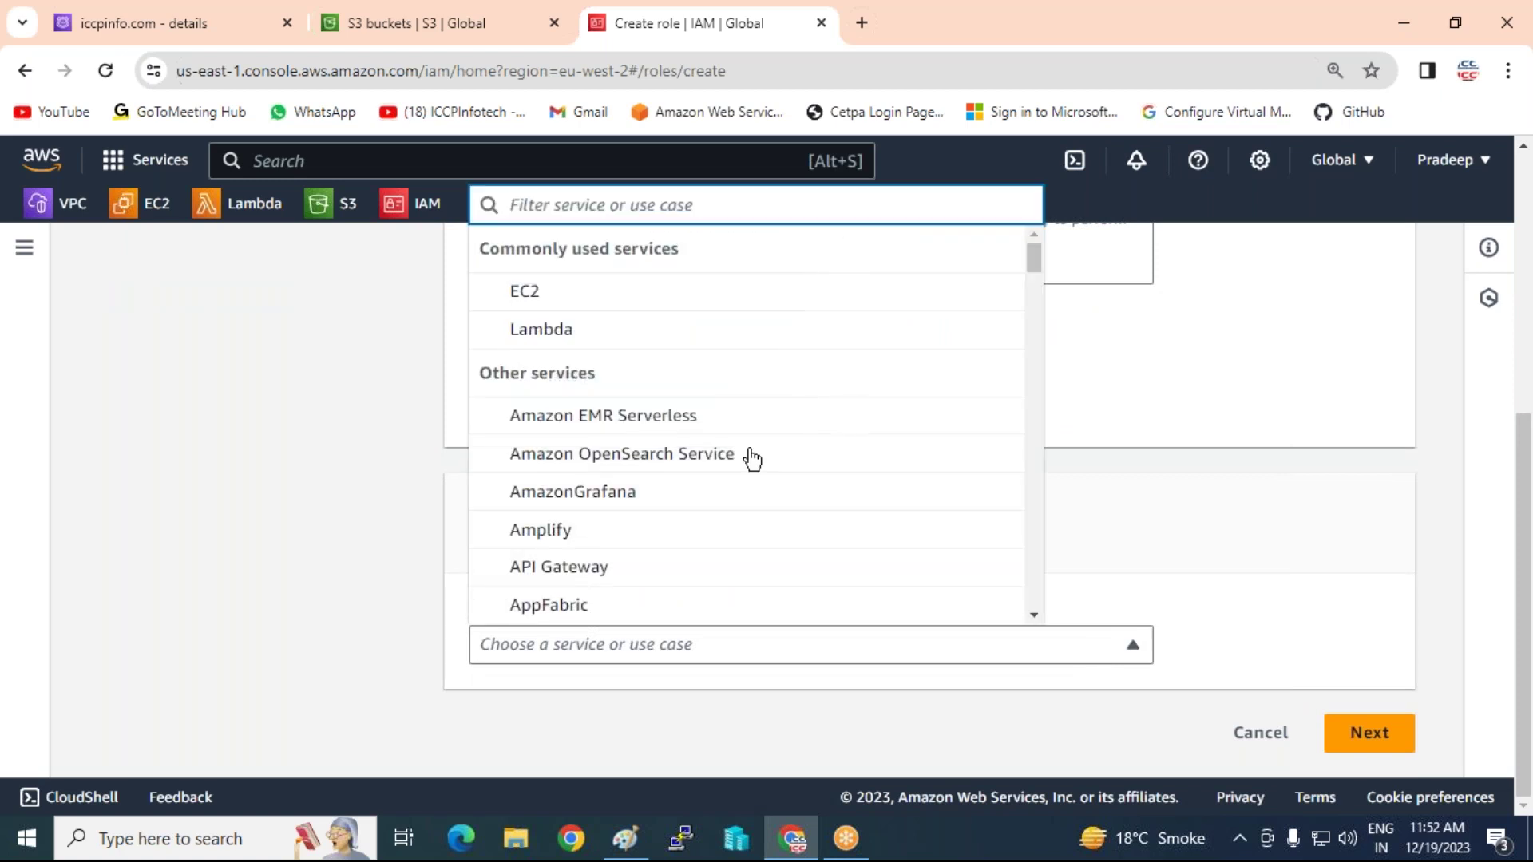
{"action": "left_click", "coordinate": [517, 294]}
{"action": "scroll", "coordinate": [1124, 680], "scroll_direction": "down", "scroll_amount": 5}
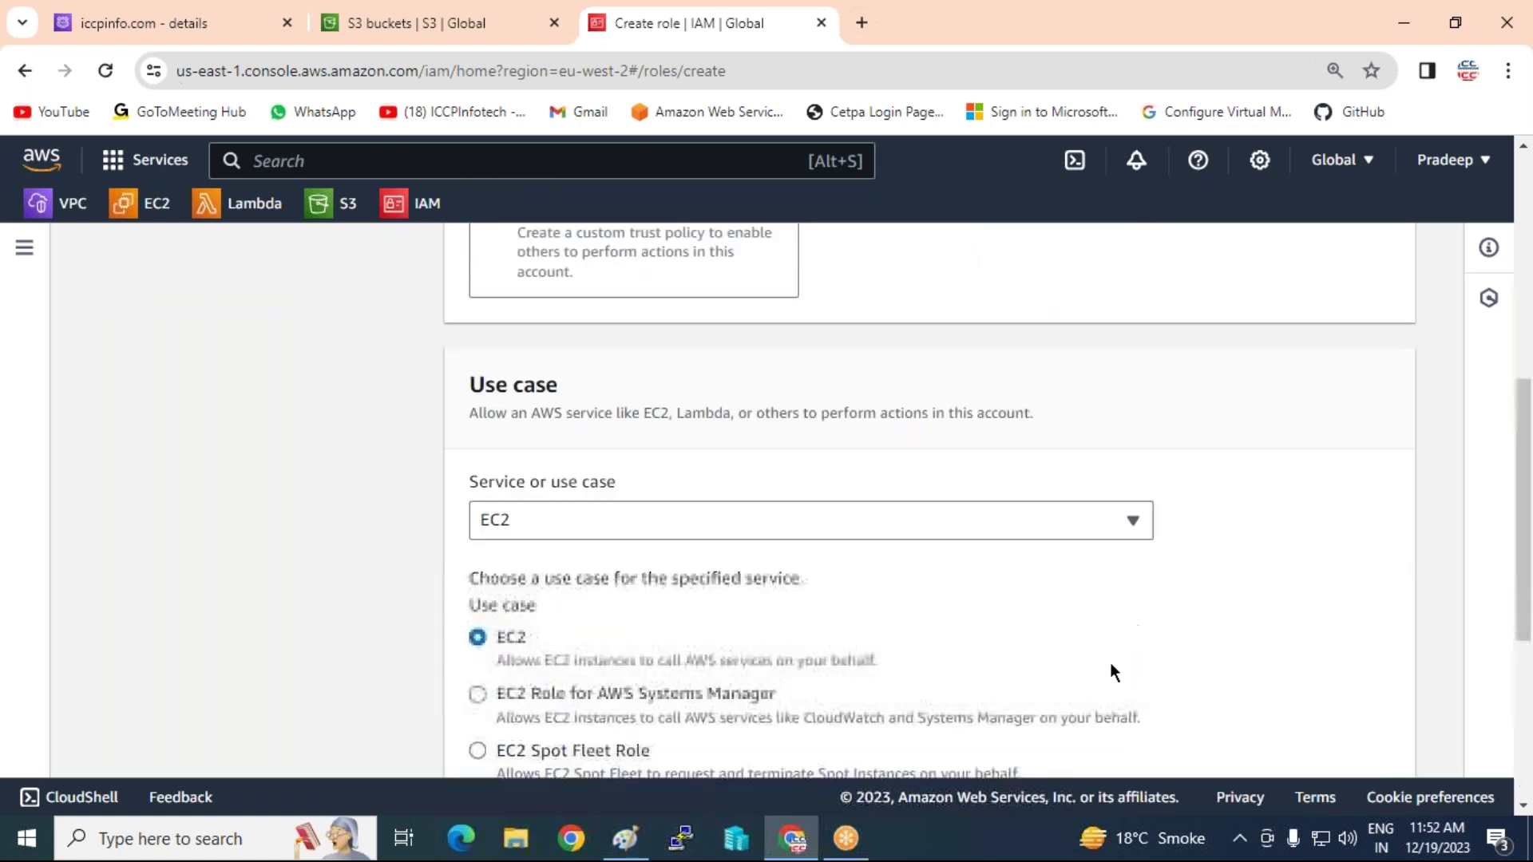
{"action": "scroll", "coordinate": [1100, 635], "scroll_direction": "down", "scroll_amount": 1}
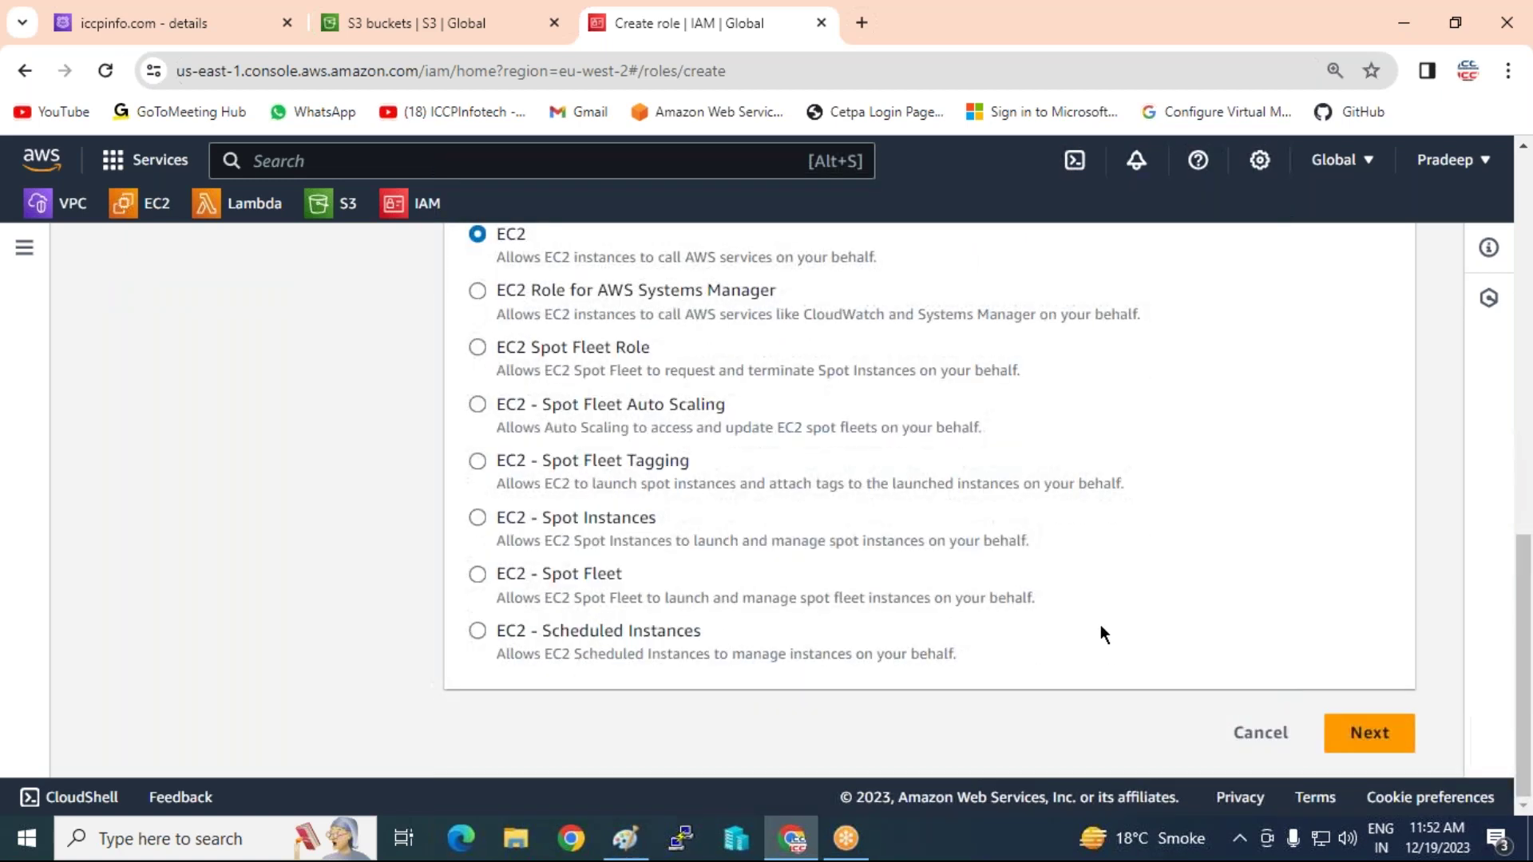
{"action": "left_click", "coordinate": [1368, 733]}
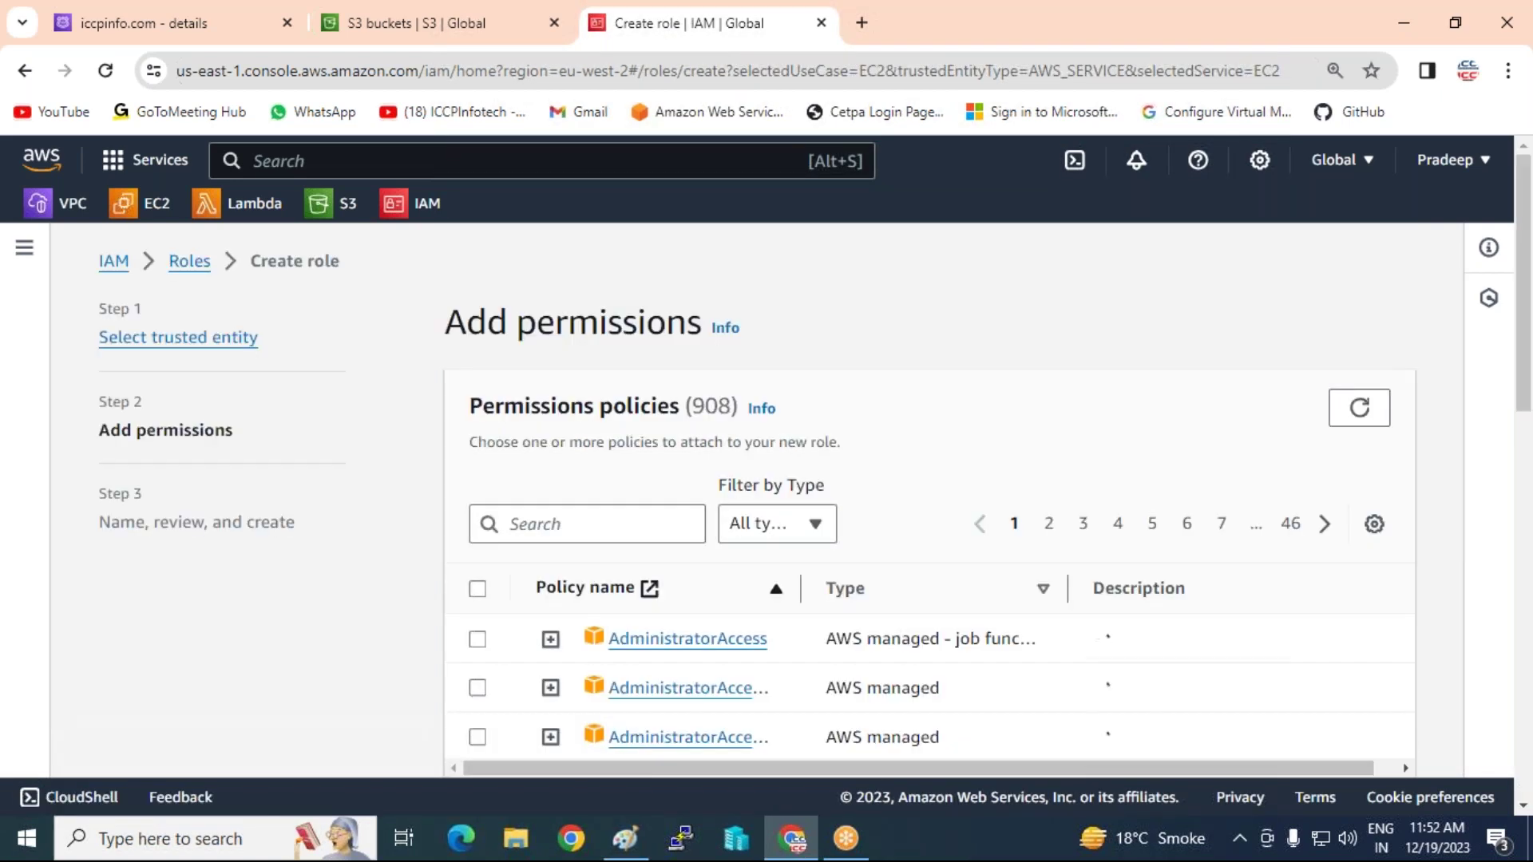
- Select the AdministratorAccess policy for the new role
{"action": "left_click", "coordinate": [478, 639]}
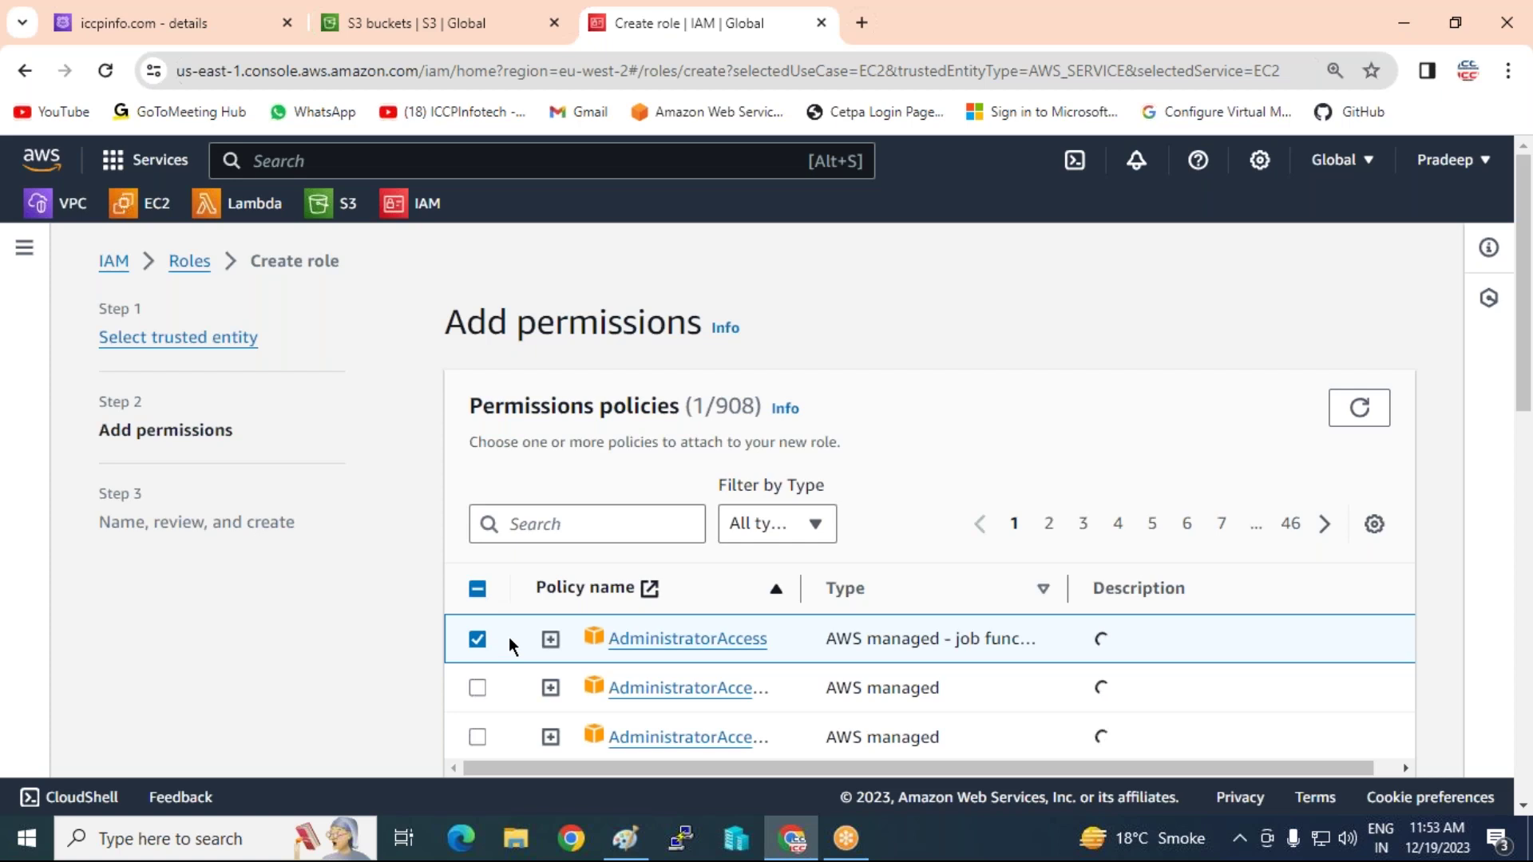
{"action": "scroll", "coordinate": [509, 639], "scroll_direction": "down", "scroll_amount": 1}
{"action": "scroll", "coordinate": [506, 636], "scroll_direction": "down", "scroll_amount": 2}
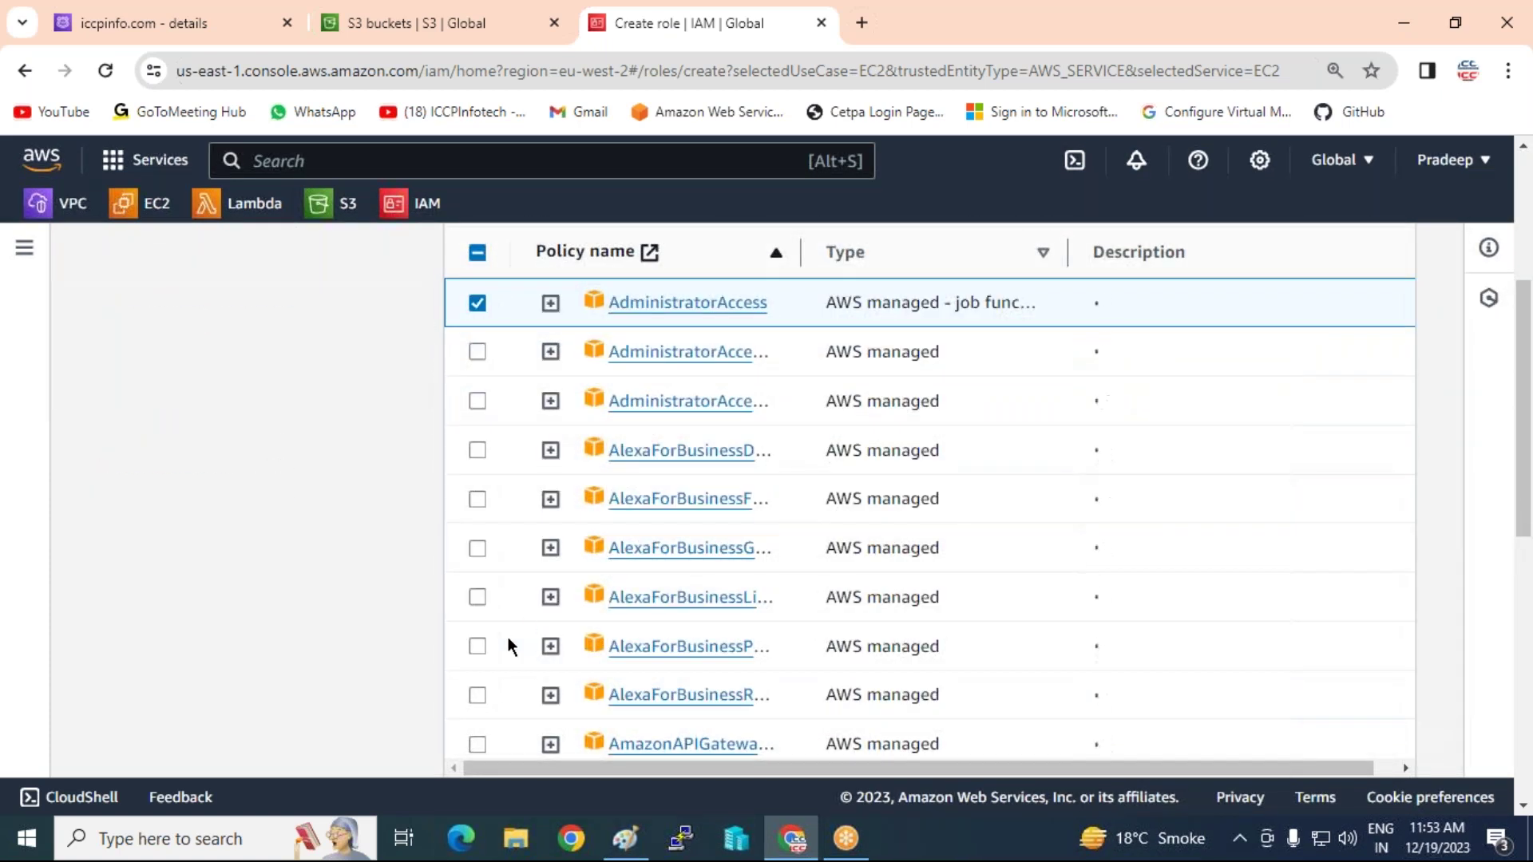
{"action": "scroll", "coordinate": [58, 271], "scroll_direction": "up", "scroll_amount": 3}
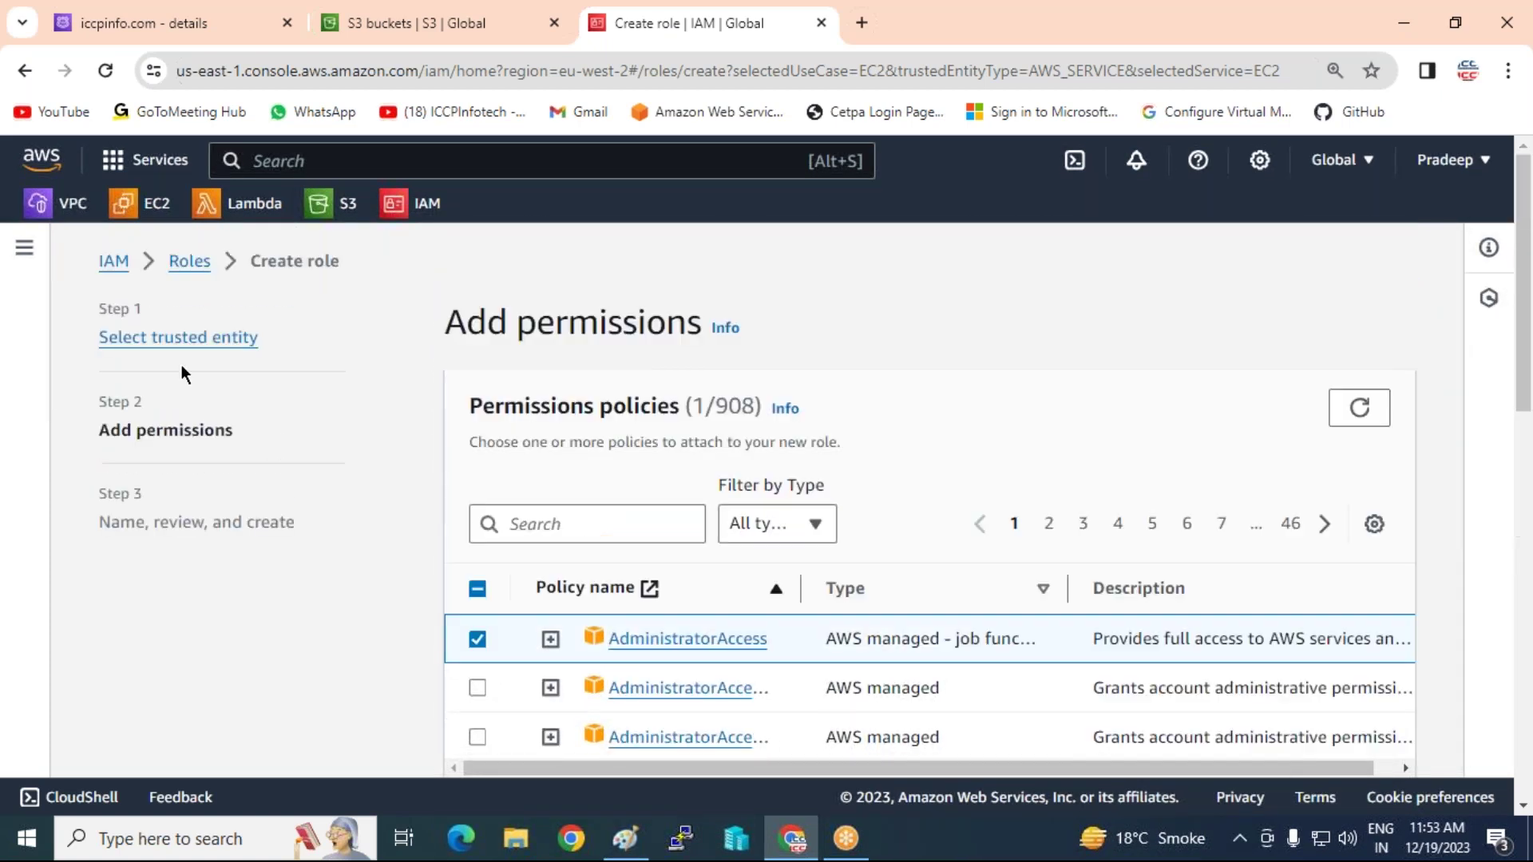
- Filter the permissions policies by S3fu and select AmazonS3FullAccess for the role
{"action": "left_click", "coordinate": [523, 525]}
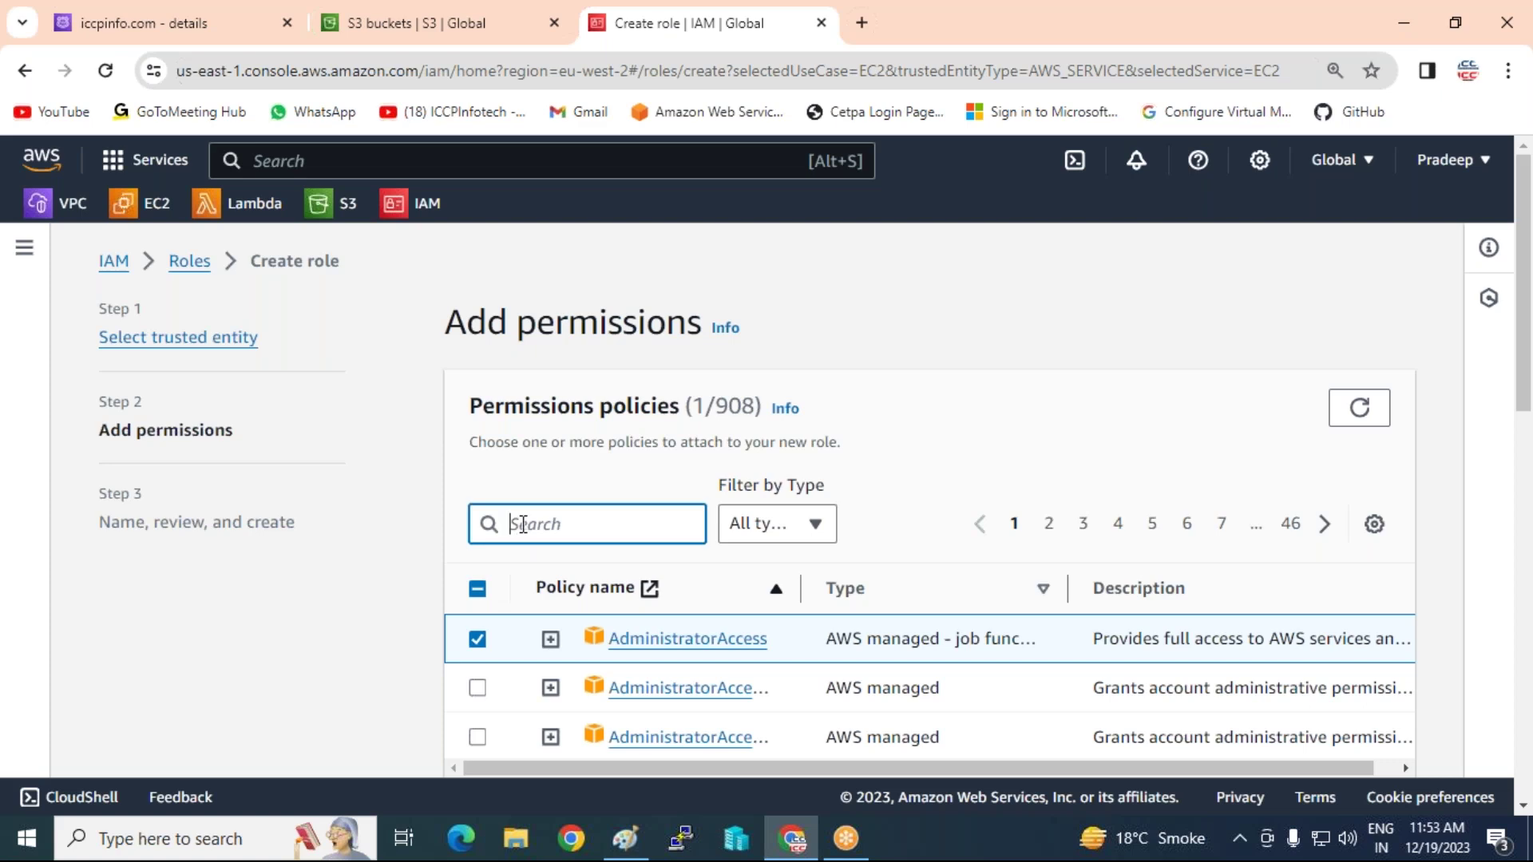
{"action": "type", "text": "S3fu"}
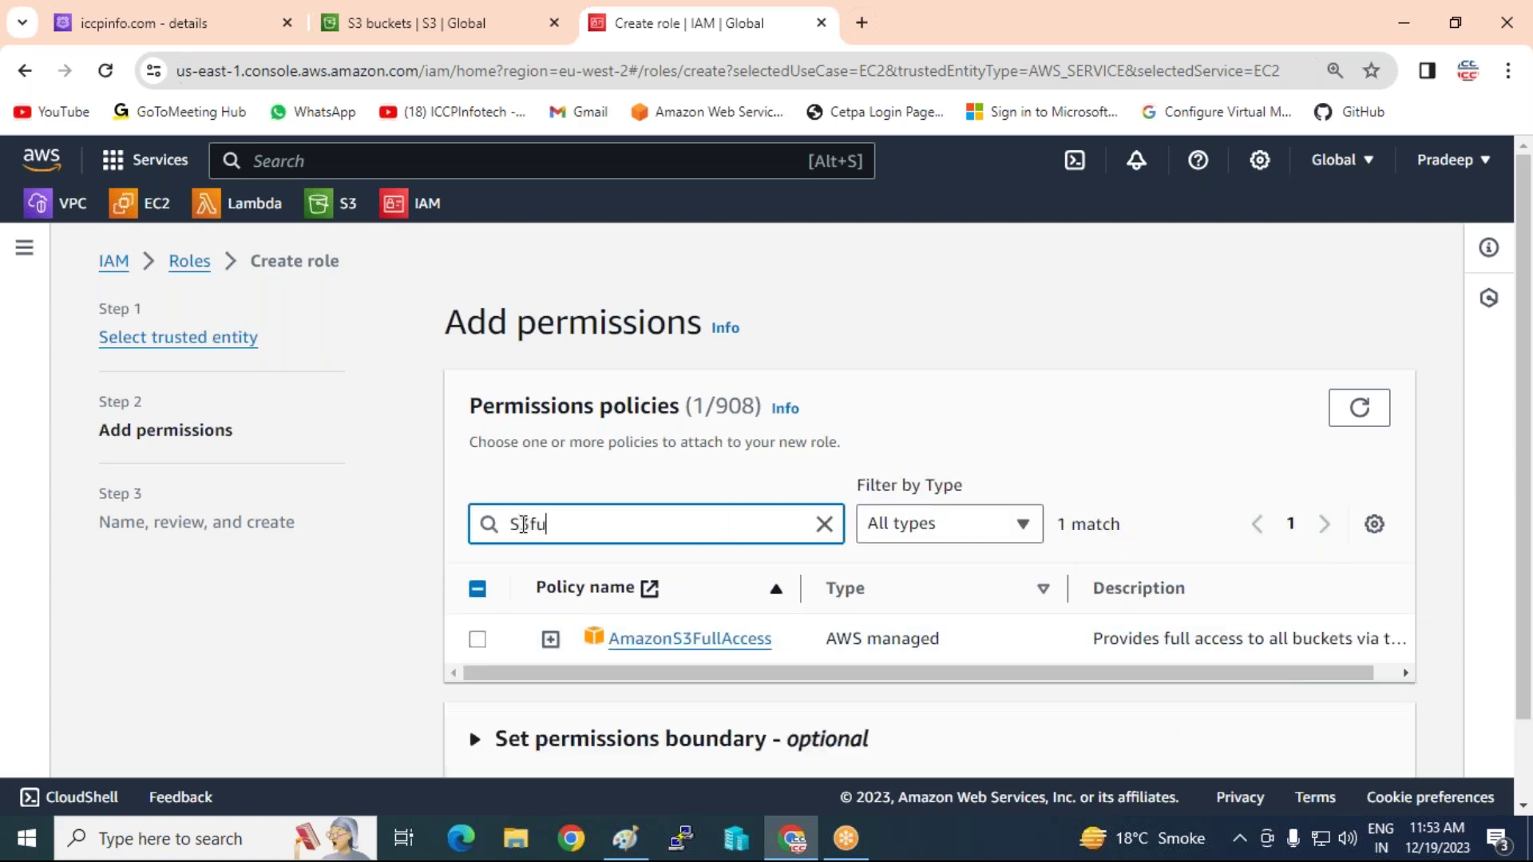
{"action": "left_click", "coordinate": [478, 642]}
- Change the policy filter to EC2fu and select the EC2 full access policy for the role
{"action": "left_click", "coordinate": [556, 520]}
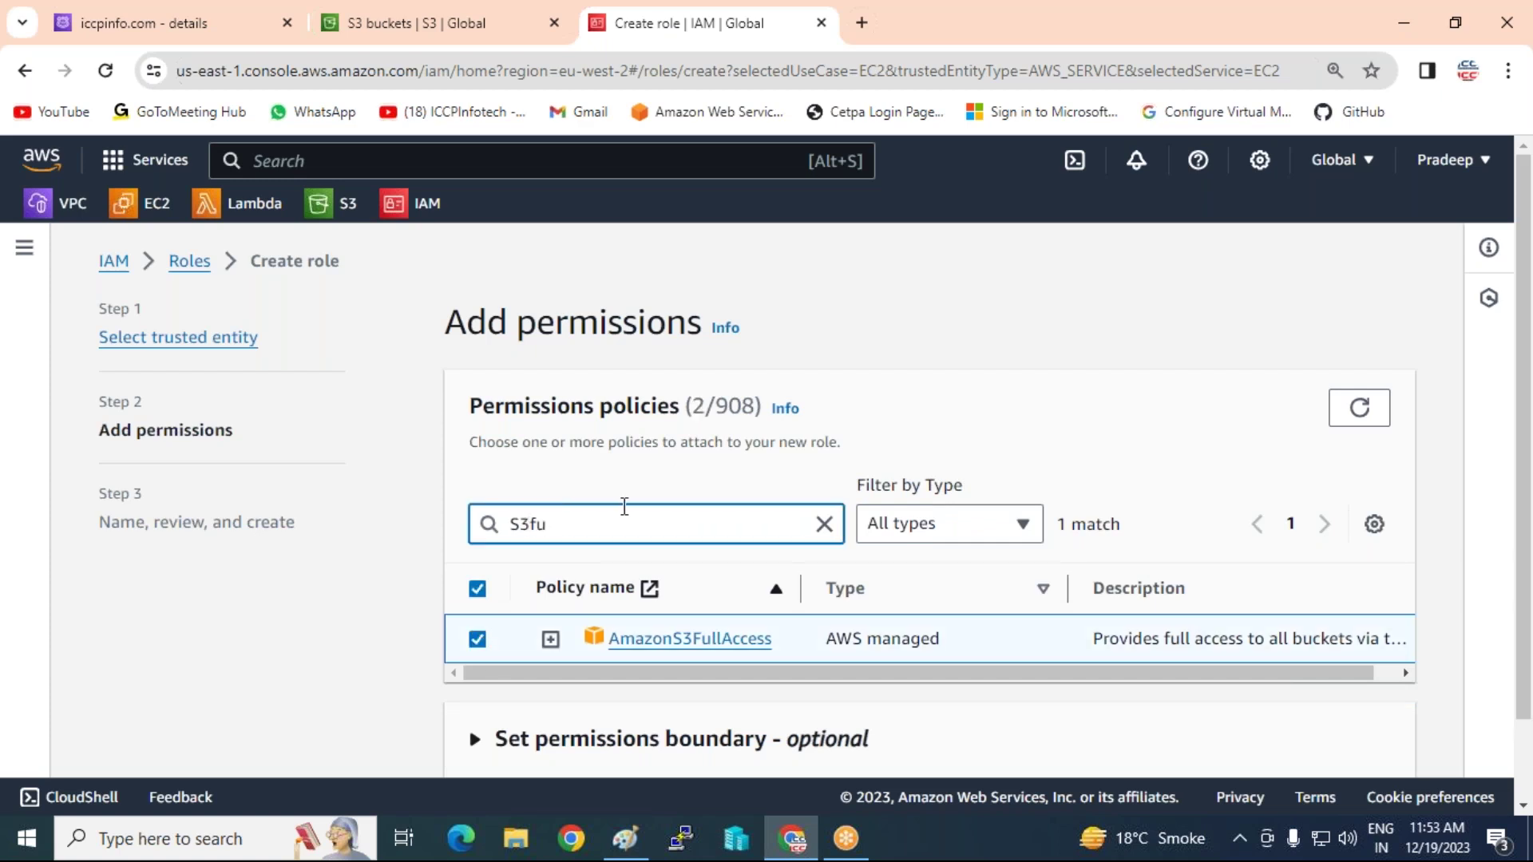
{"action": "key", "text": "BackSpace"}
{"action": "key", "text": "BackSpace"}
{"action": "type", "text": "EC2"}
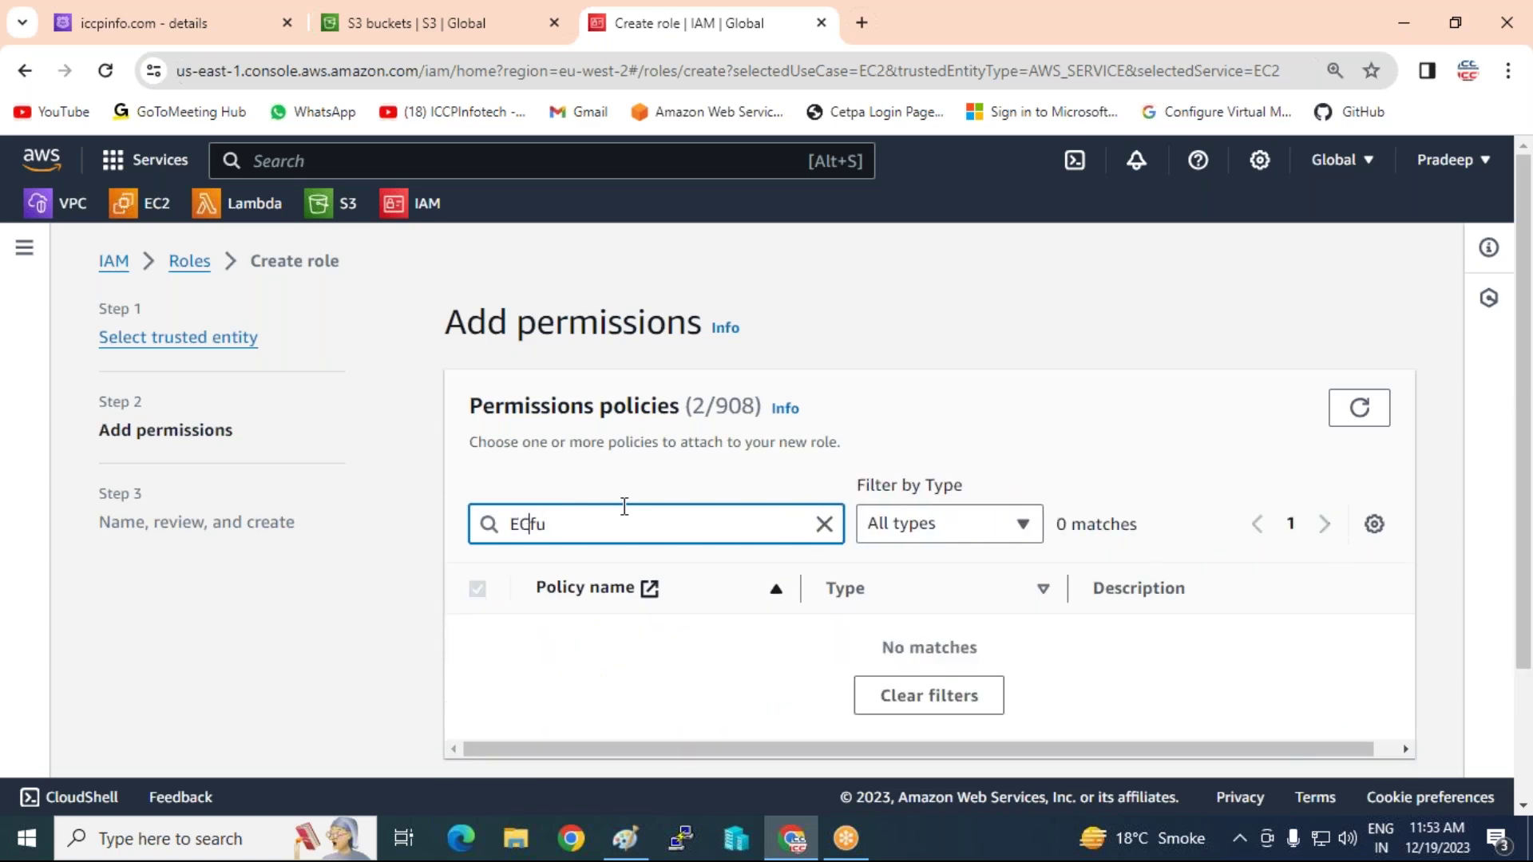
{"action": "left_click", "coordinate": [475, 642]}
- Filter the policies by Route53fu, widen the policy name column, and select AmazonRoute53FullAccess for the role
{"action": "left_click", "coordinate": [537, 525]}
{"action": "key", "text": "BackSpace"}
{"action": "key", "text": "BackSpace"}
{"action": "key", "text": "BackSpace"}
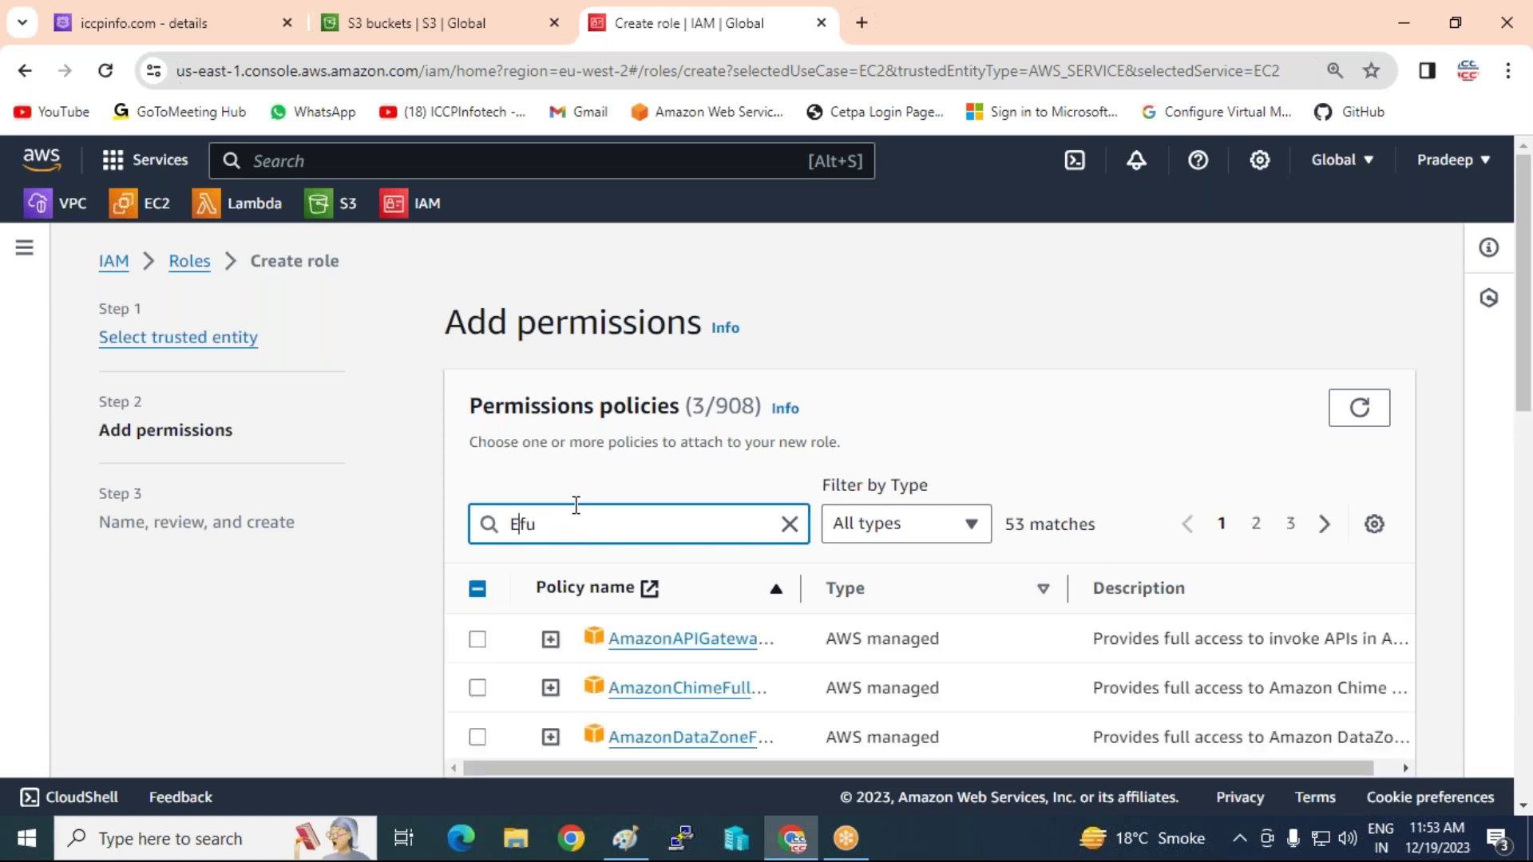
{"action": "type", "text": "Rout"}
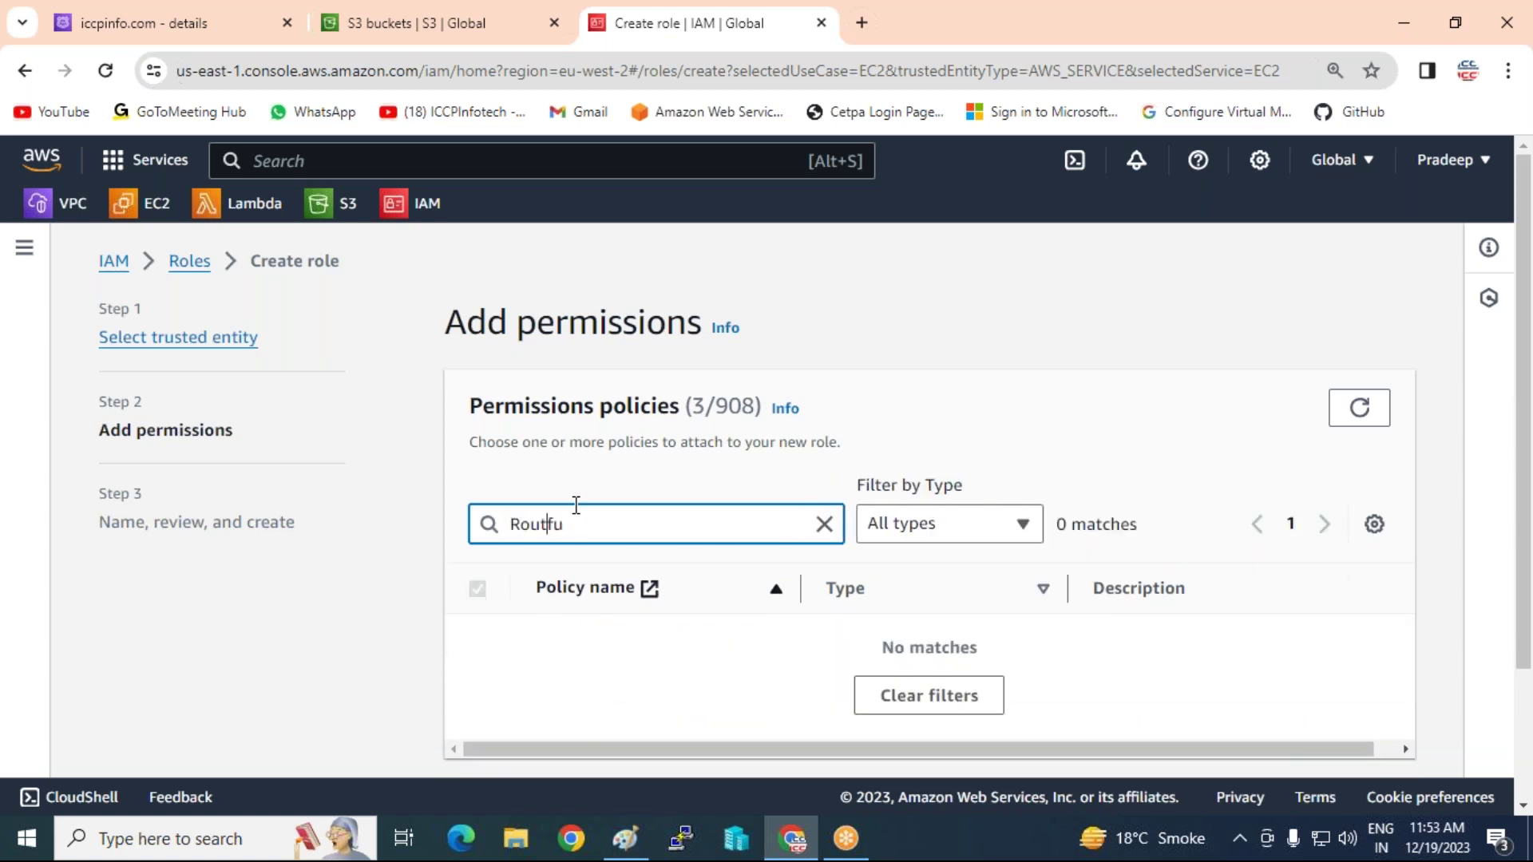
{"action": "type", "text": "e53"}
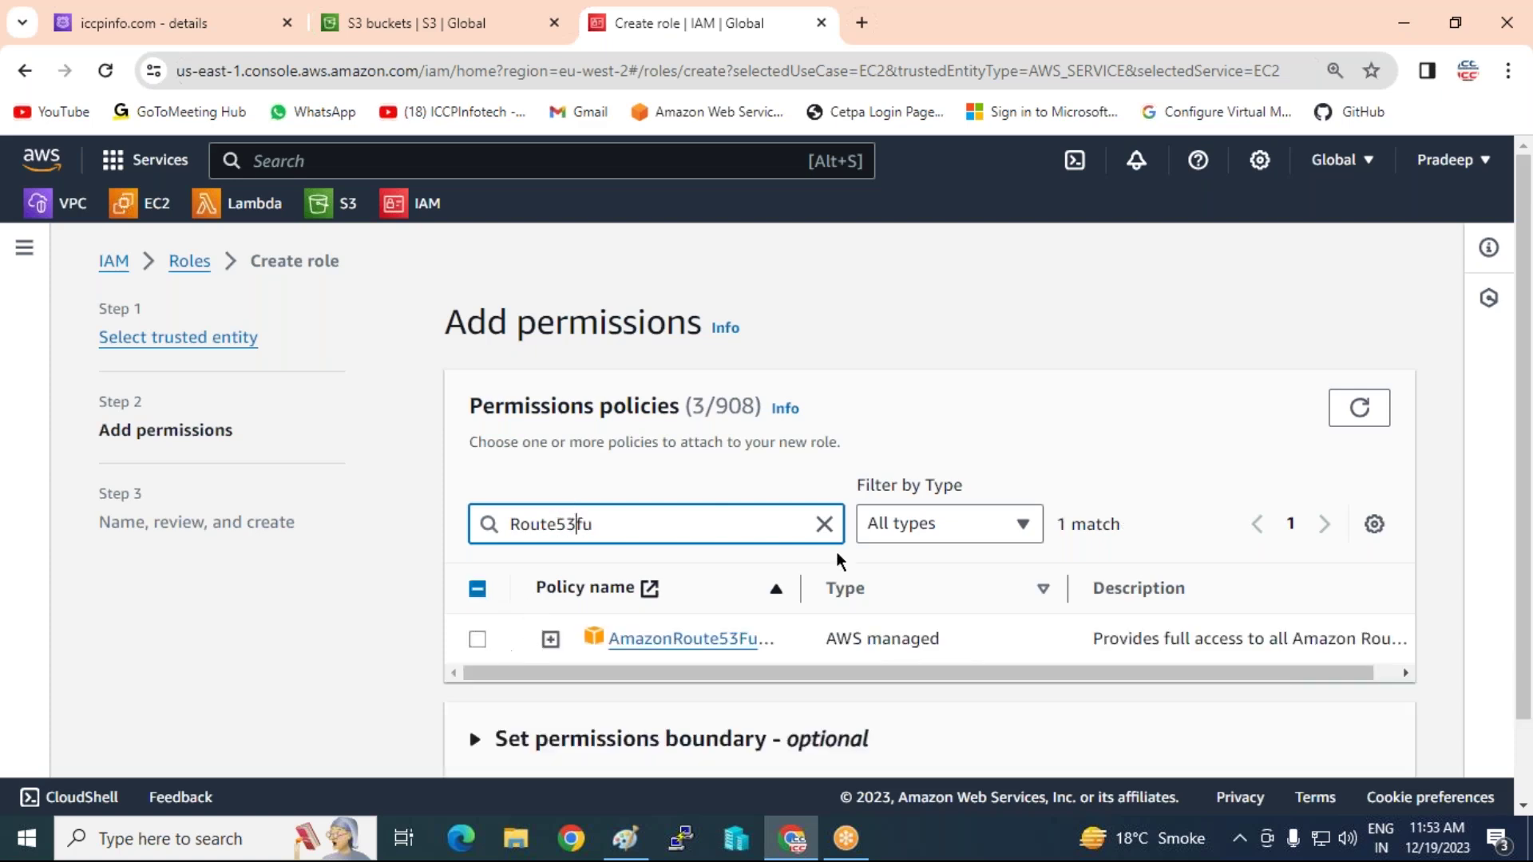
{"action": "left_click_drag", "start_coordinate": [800, 587], "coordinate": [886, 587]}
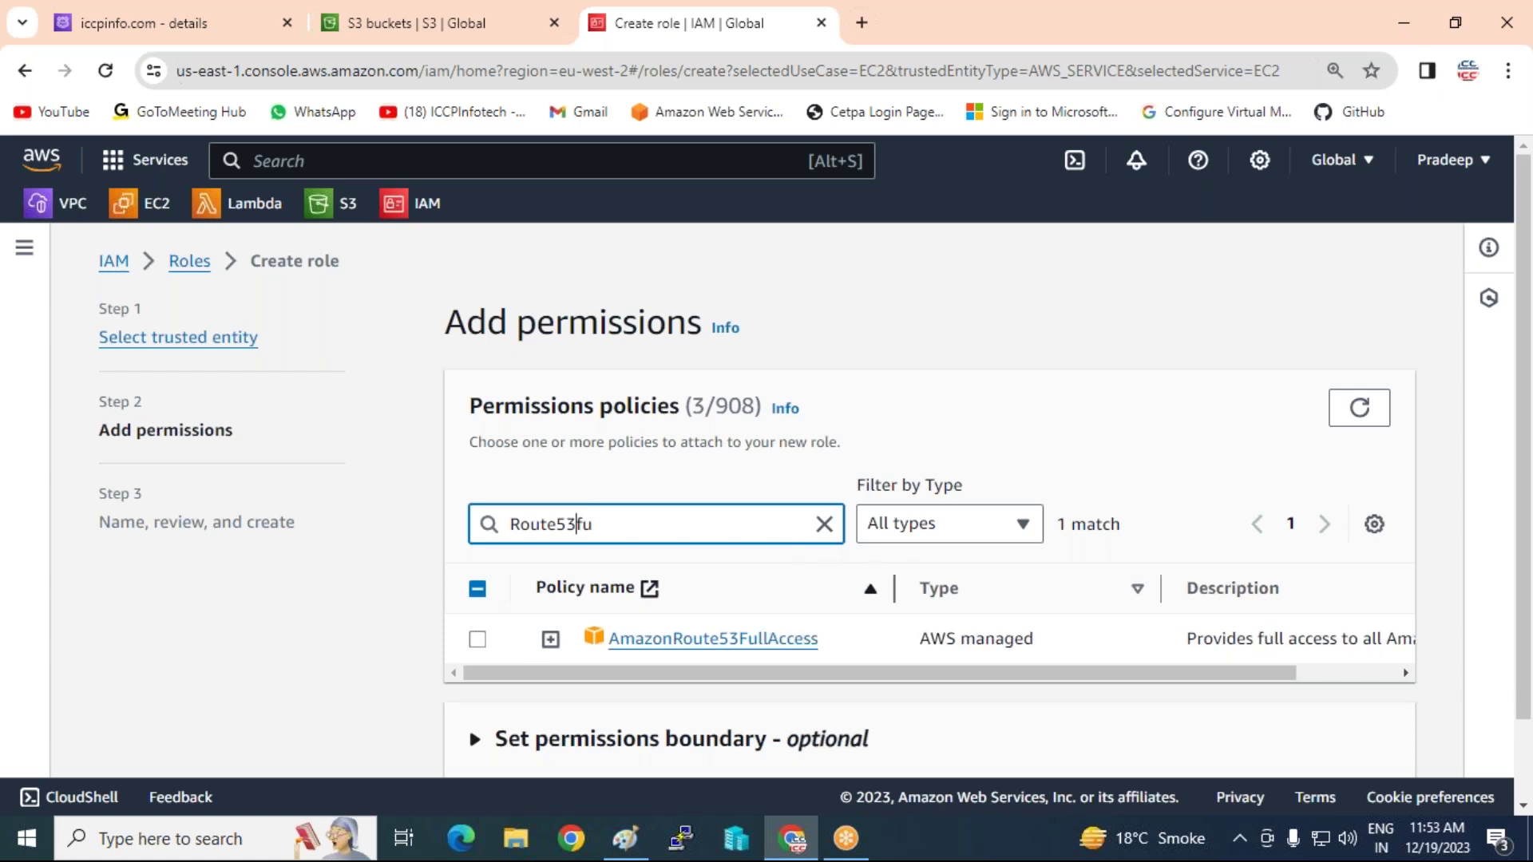
{"action": "left_click", "coordinate": [476, 640]}
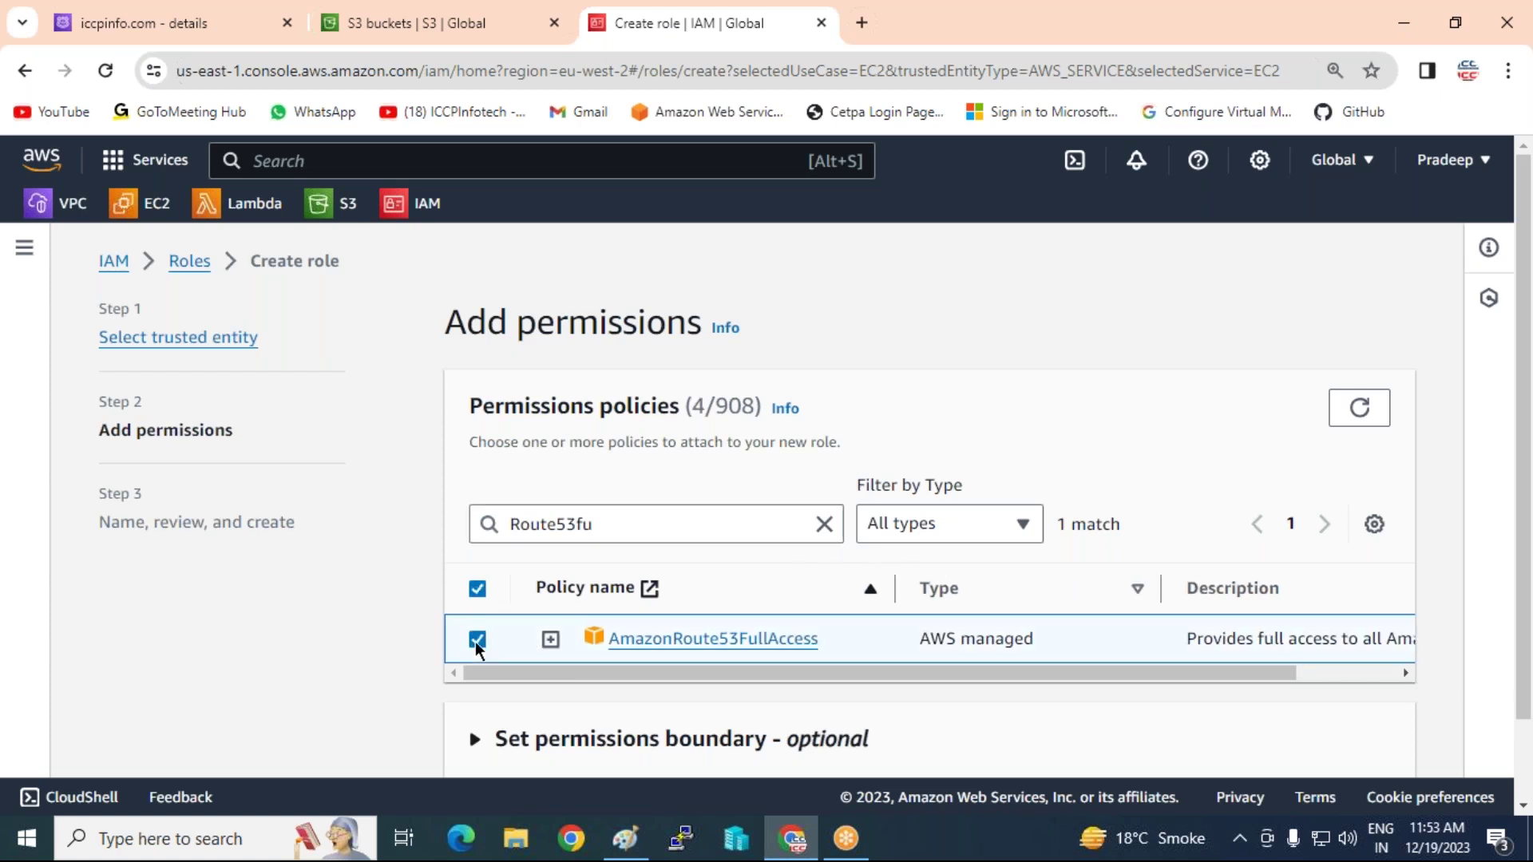
- Change the policy filter to IAMfu and select IAMFullAccess for the role
{"action": "left_click", "coordinate": [575, 524]}
{"action": "key", "text": "BackSpace"}
{"action": "key", "text": "BackSpace"}
{"action": "key", "text": "BackSpace"}
{"action": "key", "text": "BackSpace"}
{"action": "key", "text": "BackSpace"}
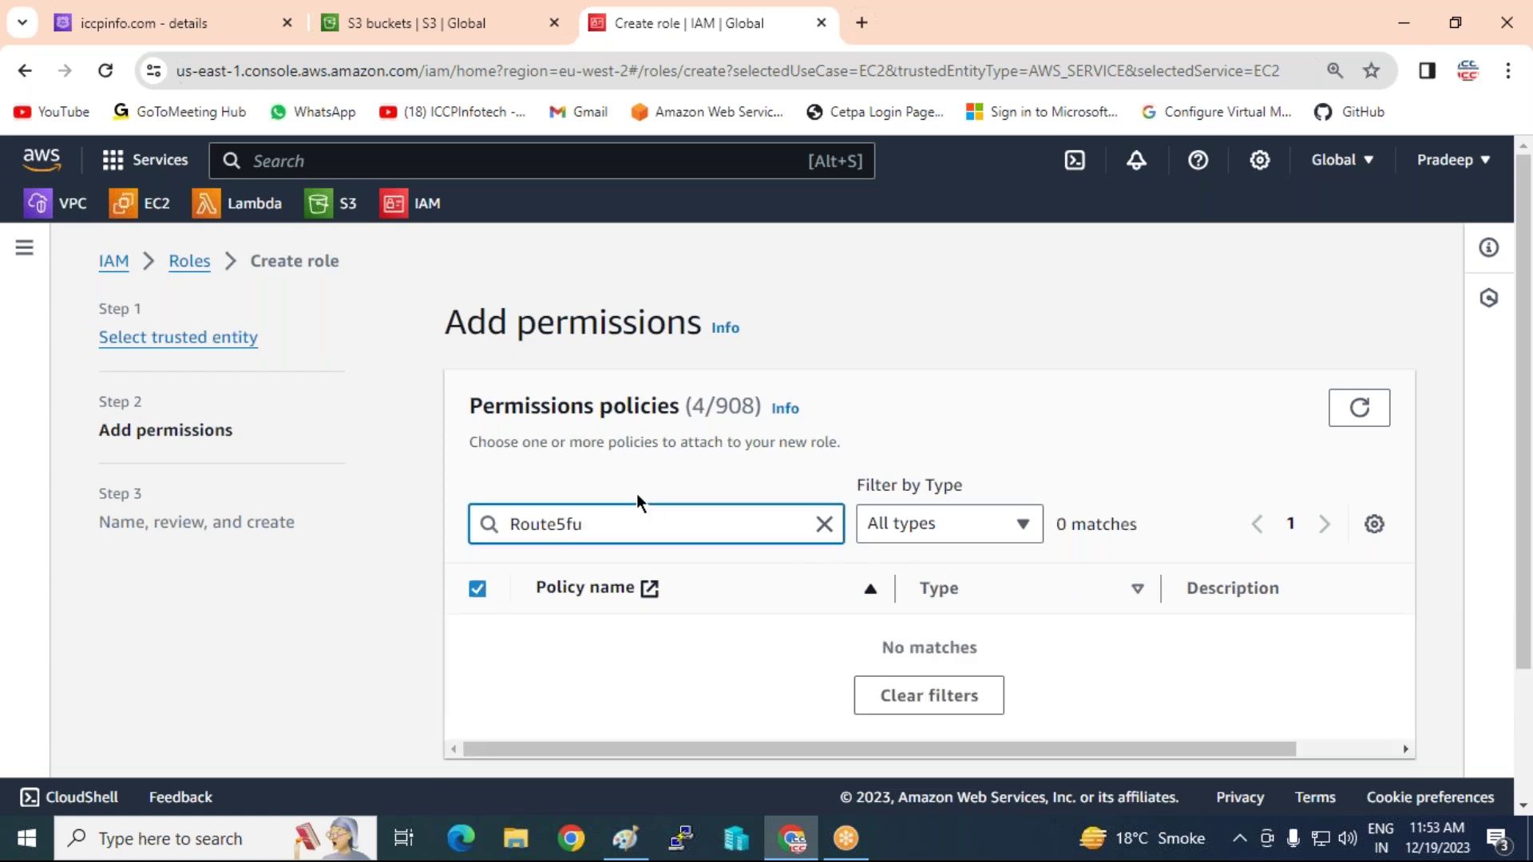
{"action": "key", "text": "BackSpace"}
{"action": "key", "text": "BackSpace"}
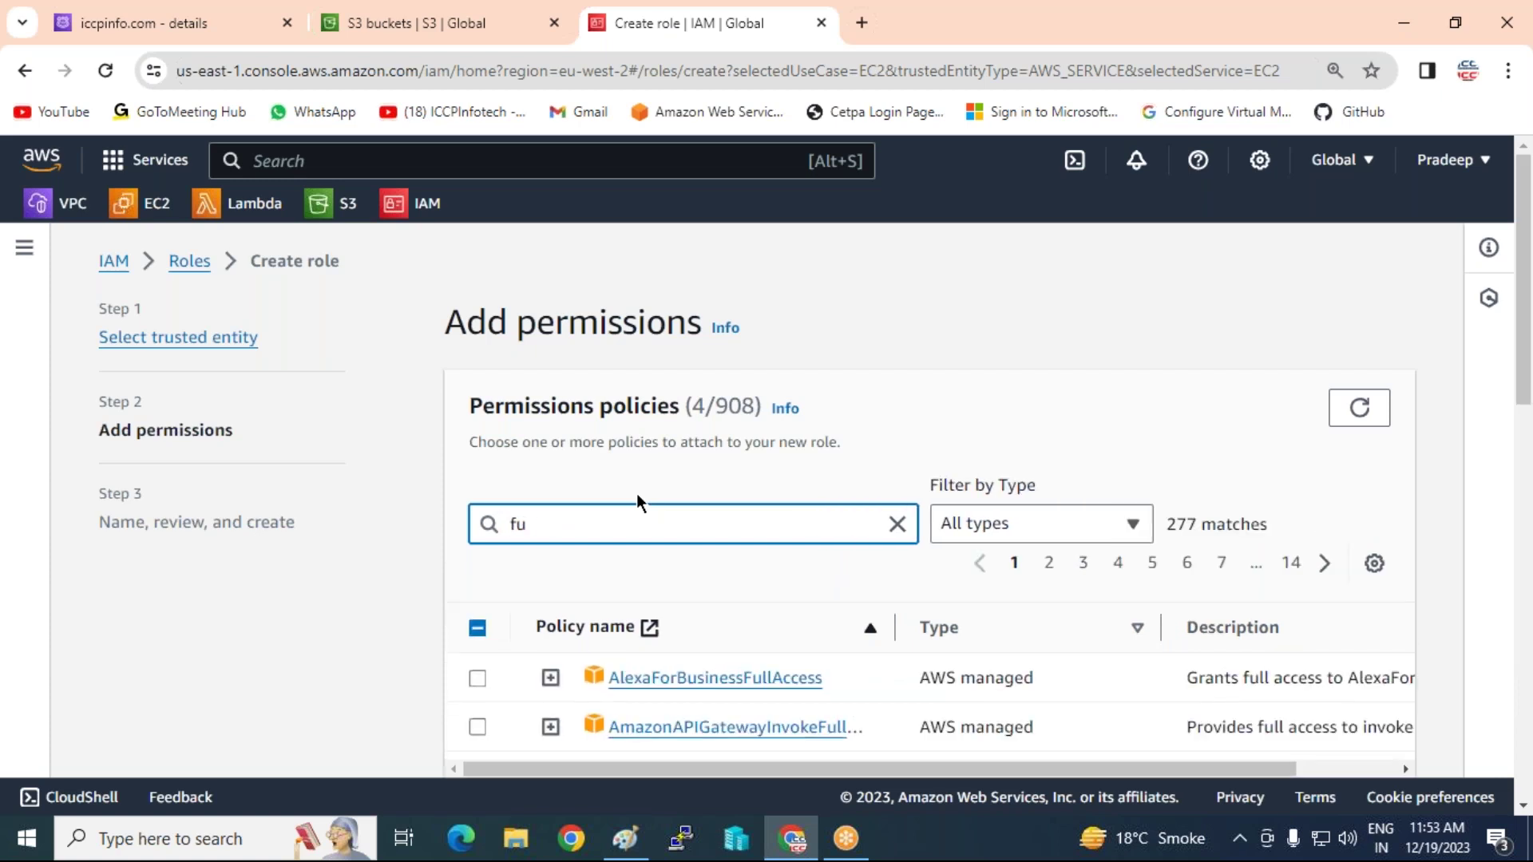
{"action": "type", "text": "IAM"}
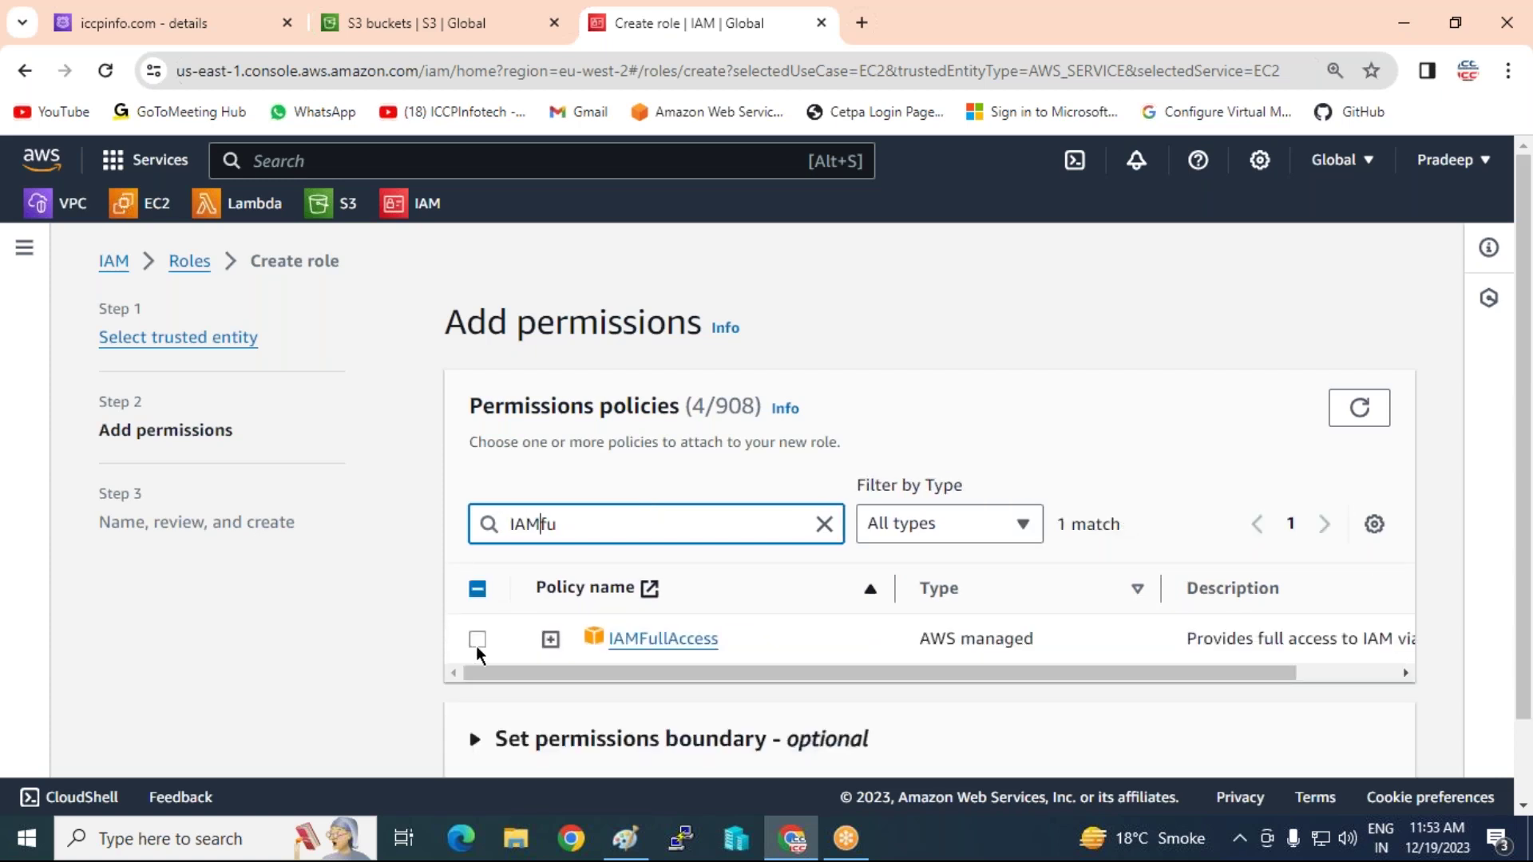
{"action": "left_click", "coordinate": [480, 639]}
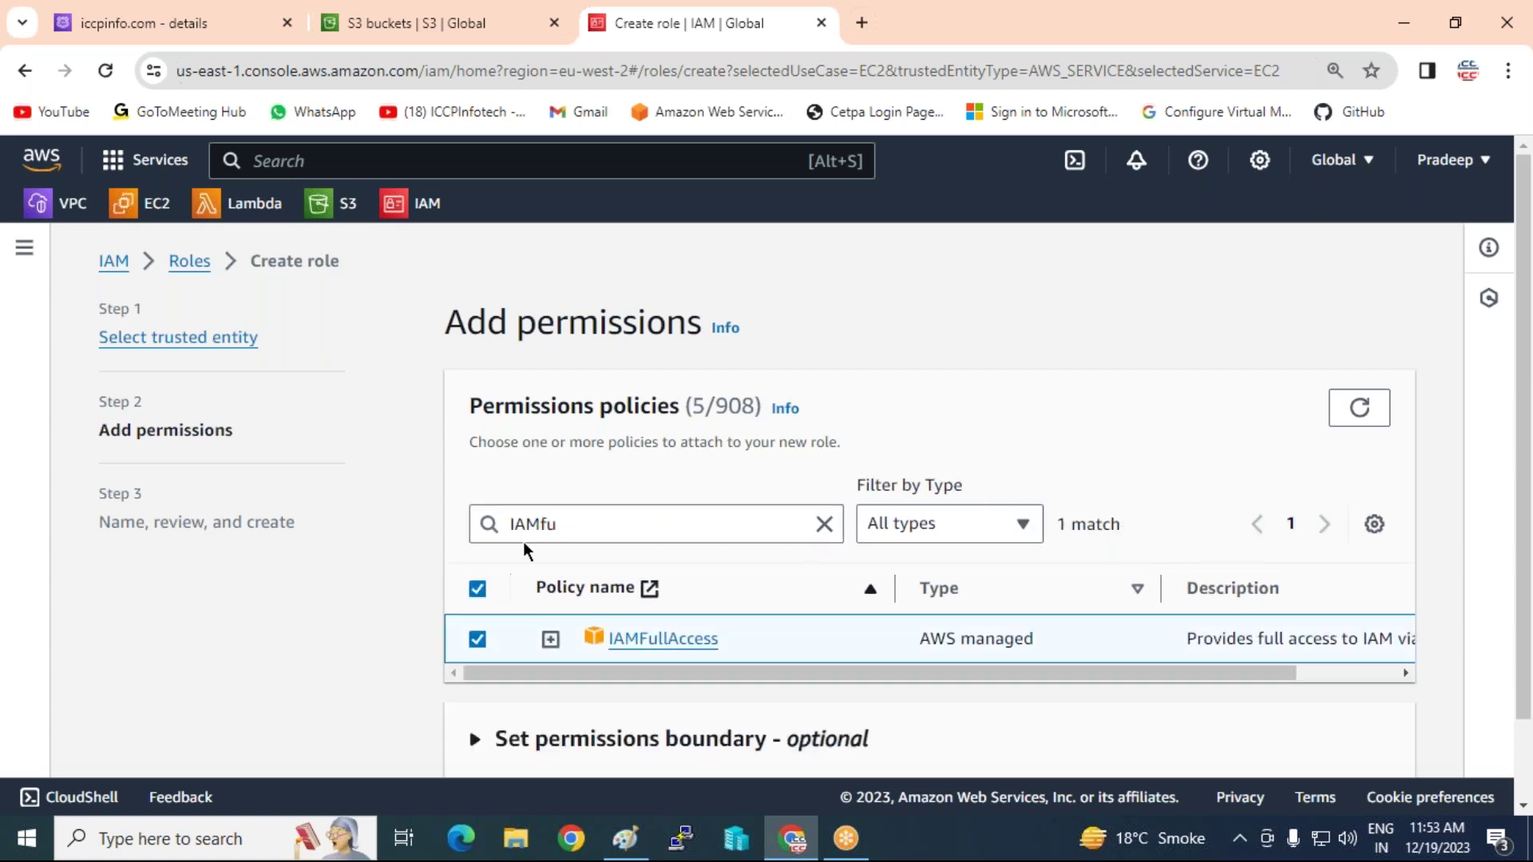
- Change the policy filter to Autoscalingfu and select AutoScalingFullAccess for the role
{"action": "left_click", "coordinate": [545, 523]}
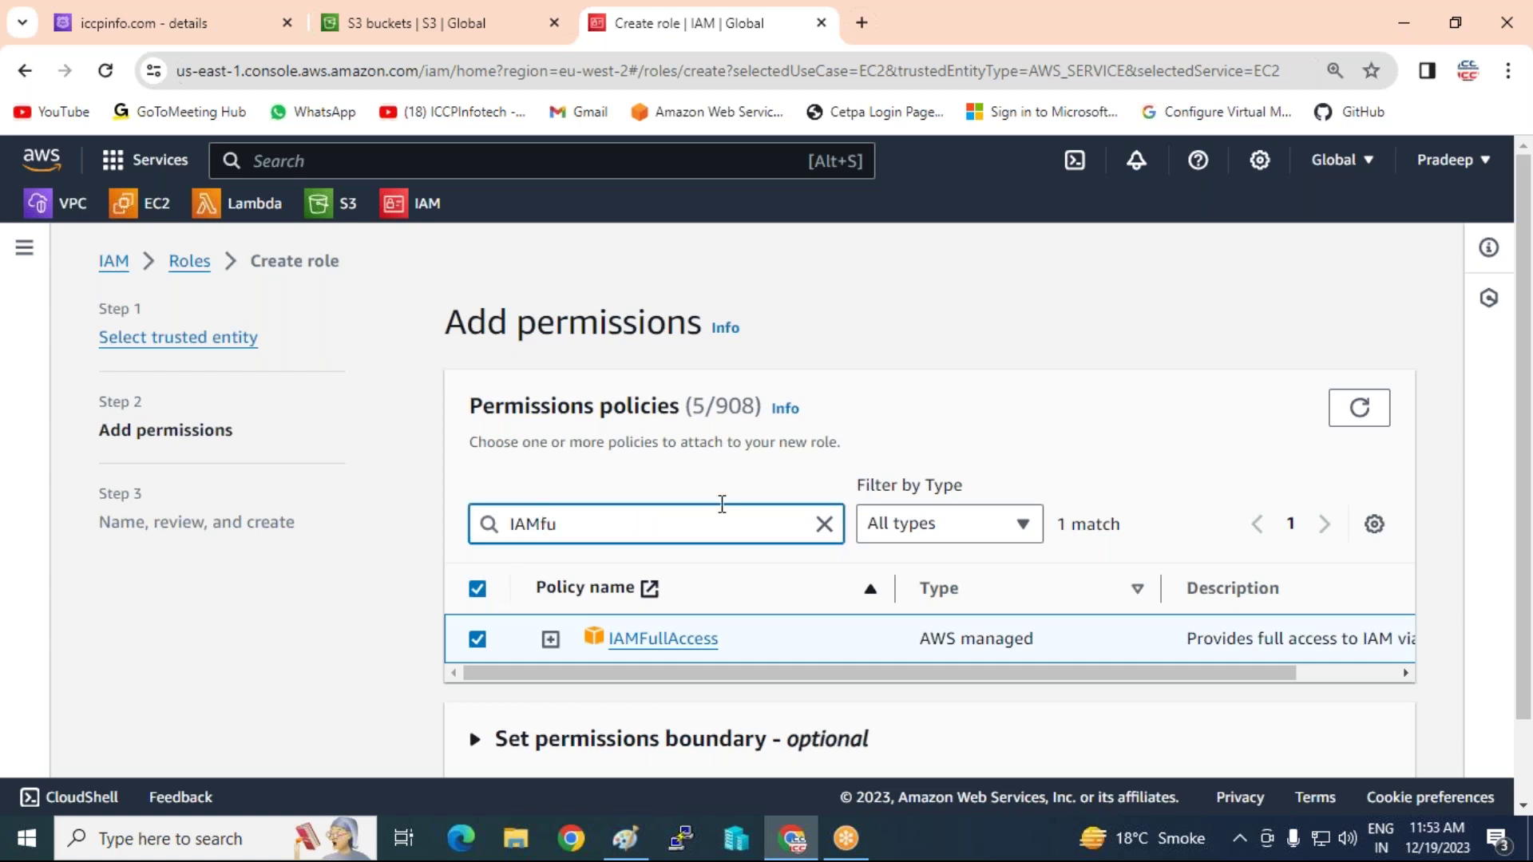
{"action": "key", "text": "BackSpace"}
{"action": "key", "text": "BackSpace"}
{"action": "key", "text": "BackSpace"}
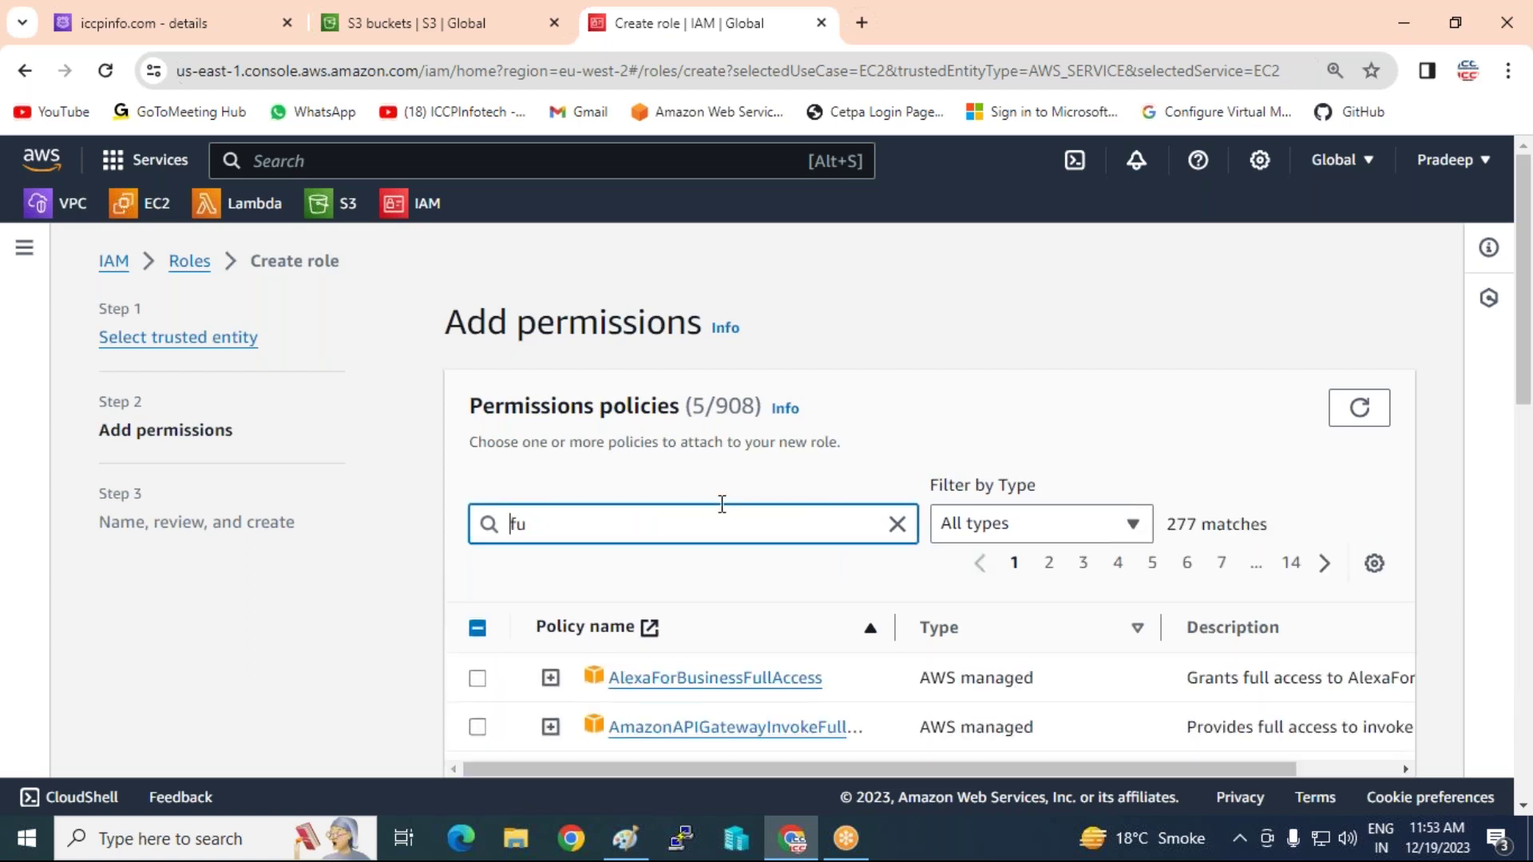
{"action": "type", "text": "Autosc"}
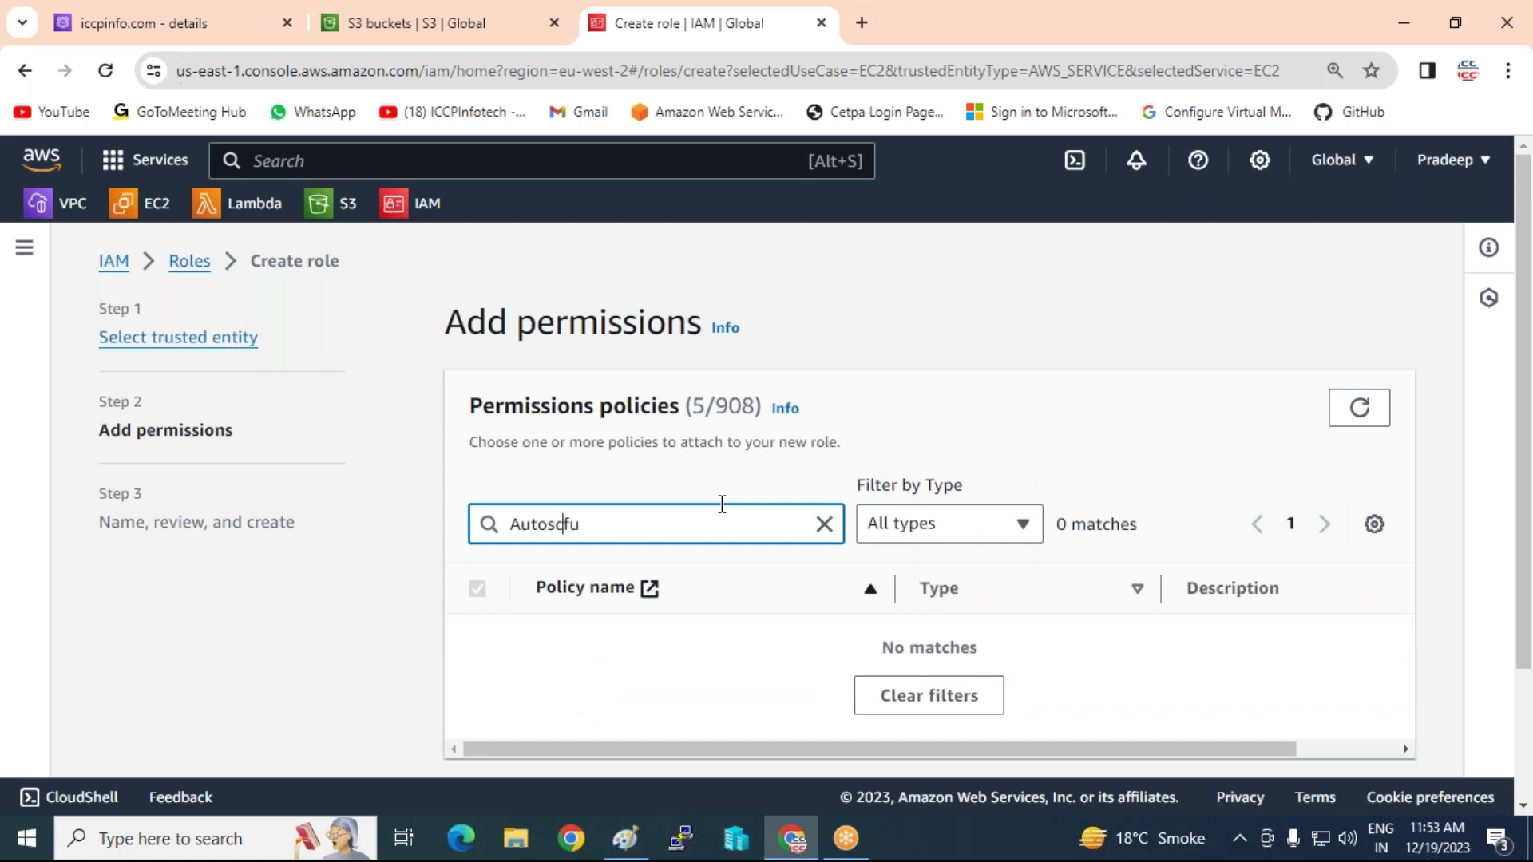
{"action": "type", "text": "aling"}
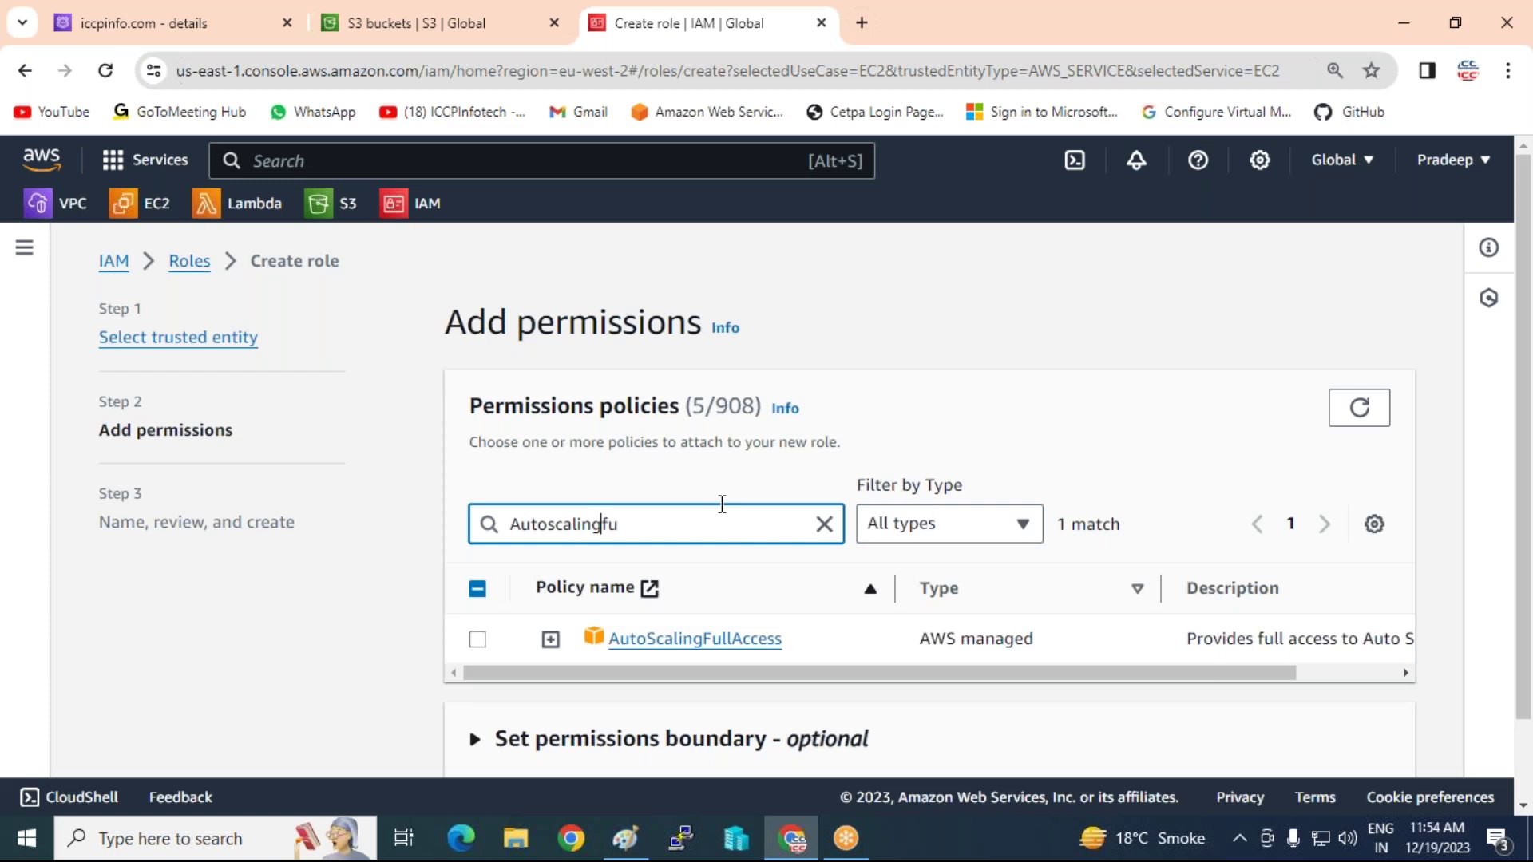
{"action": "left_click", "coordinate": [477, 640]}
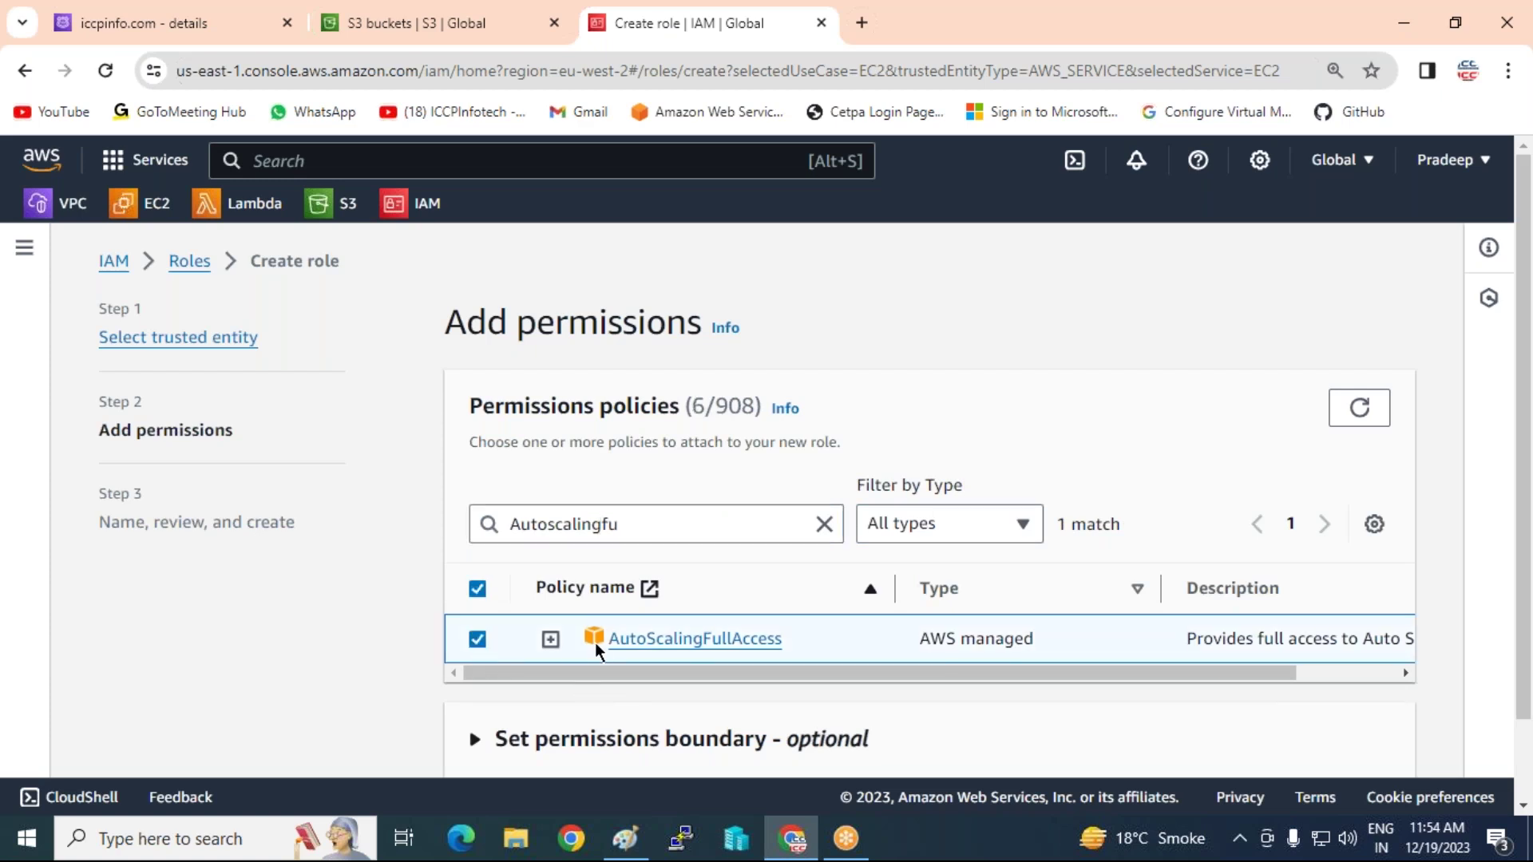
- Replace Autoscaling in the policy filter so that it searches for Loadbalancerfu
{"action": "left_click", "coordinate": [601, 527]}
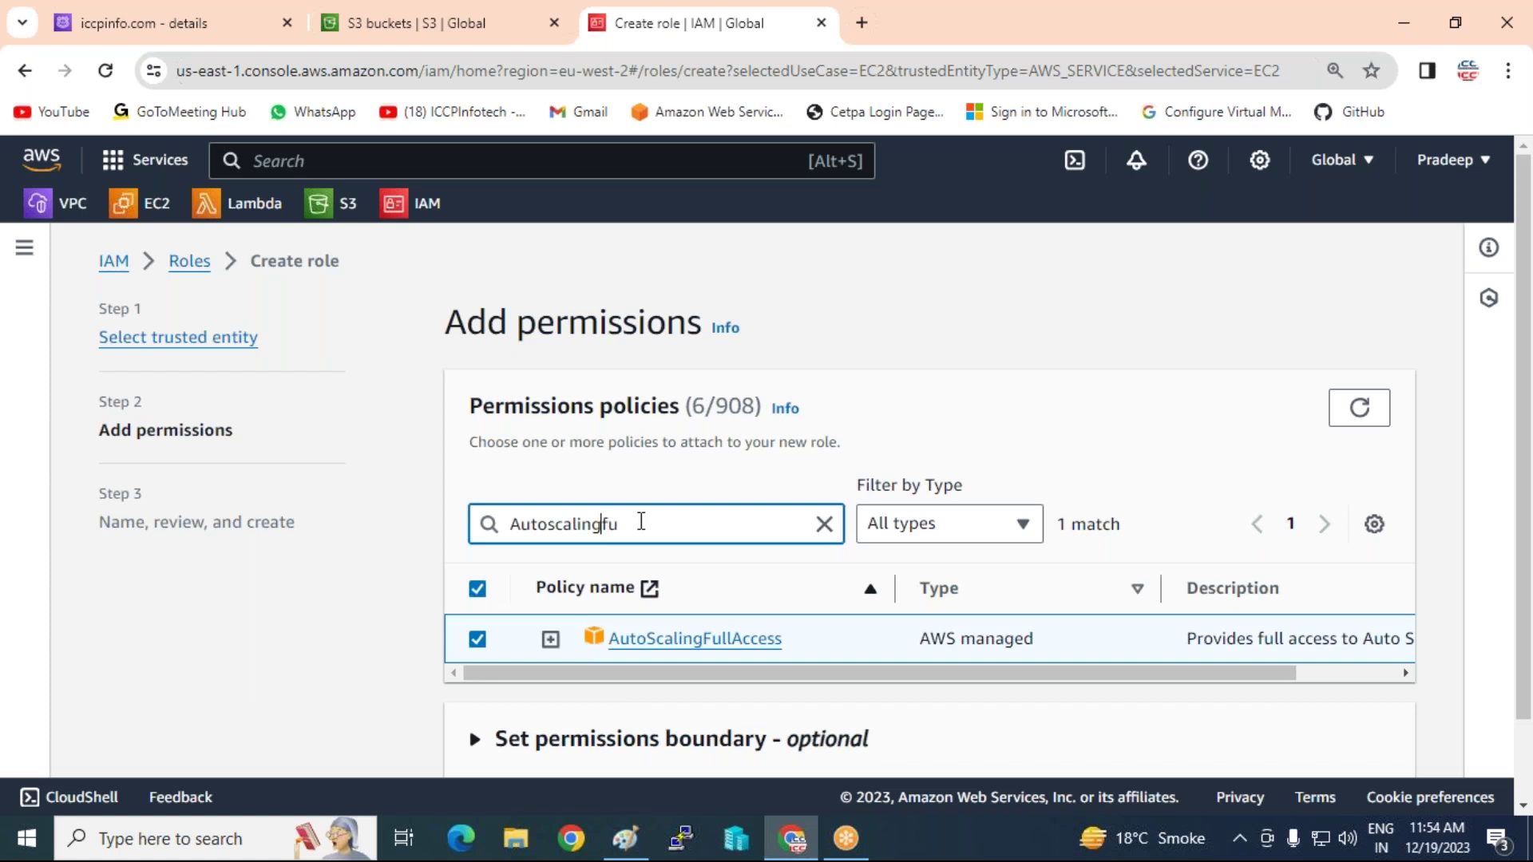
{"action": "key", "text": "BackSpace"}
{"action": "key", "text": "BackSpace"}
{"action": "key", "text": "BackSpace"}
{"action": "key", "text": "BackSpace"}
{"action": "key", "text": "BackSpace"}
{"action": "key", "text": "BackSpace"}
{"action": "key", "text": "BackSpace"}
{"action": "key", "text": "BackSpace"}
{"action": "key", "text": "BackSpace"}
{"action": "key", "text": "BackSpace"}
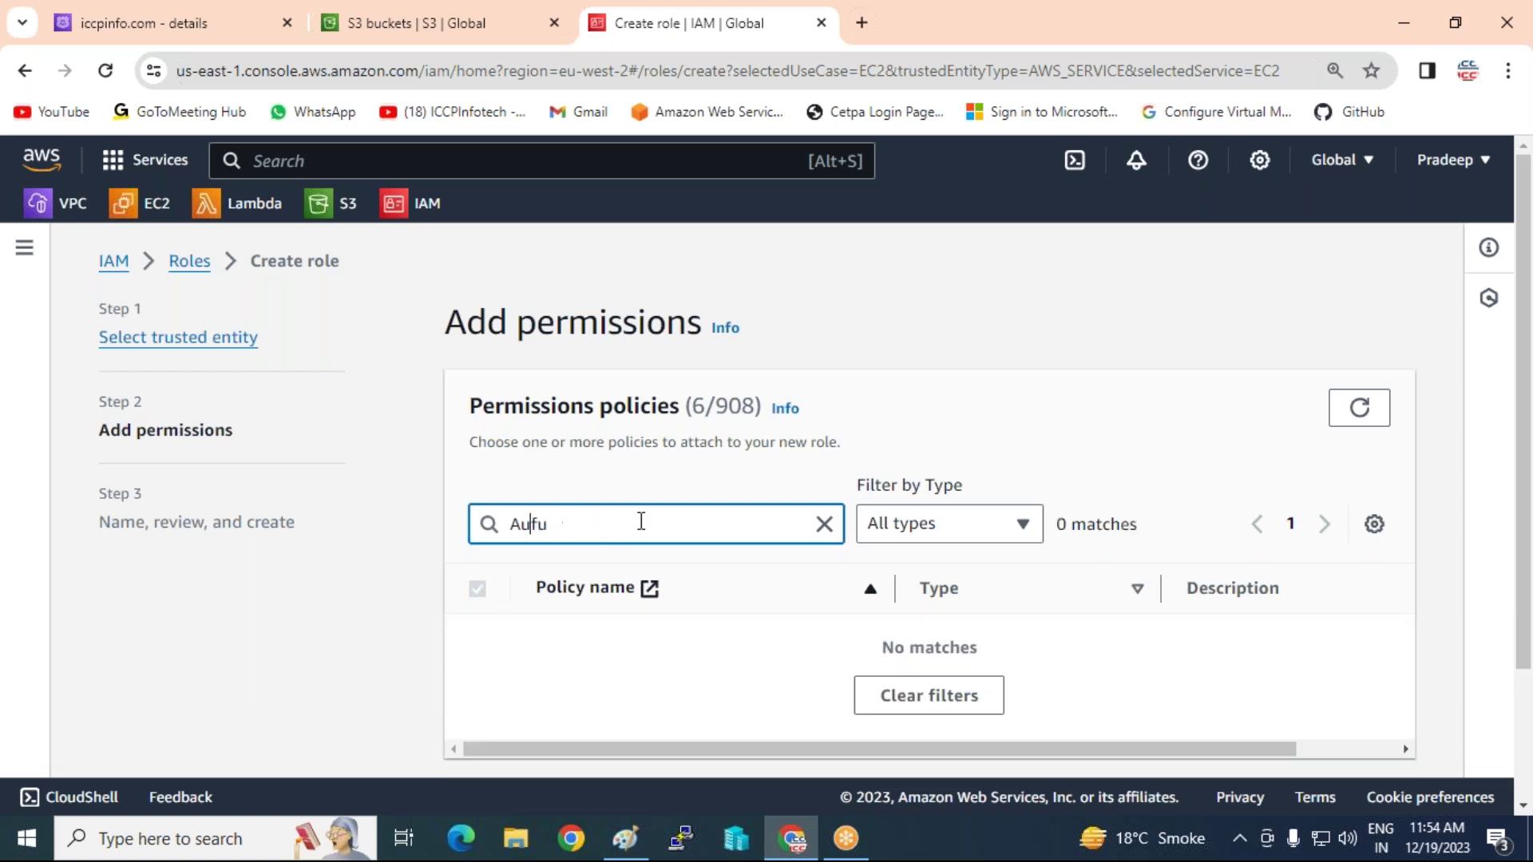
{"action": "key", "text": "BackSpace"}
{"action": "type", "text": "Loadbalancer"}
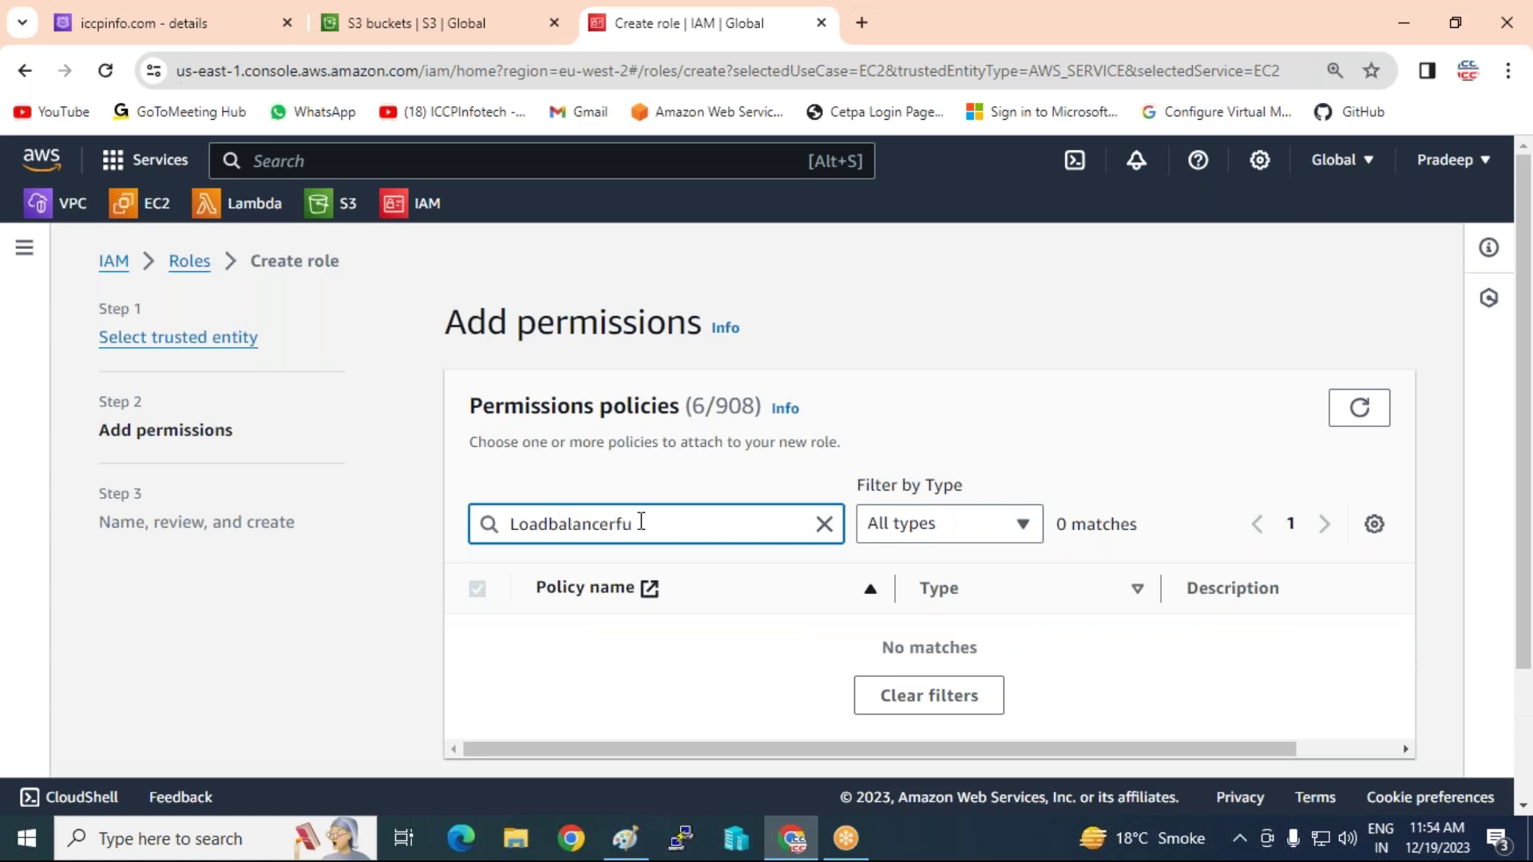
- Try the policy search with a capital B, as LoadBalancerfu
{"action": "key", "text": "Left"}
{"action": "key", "text": "Left"}
{"action": "key", "text": "Left"}
{"action": "key", "text": "Left"}
{"action": "key", "text": "Left"}
{"action": "key", "text": "Left"}
{"action": "key", "text": "Left"}
{"action": "key", "text": "Left"}
{"action": "key", "text": "BackSpace"}
{"action": "type", "text": "B"}
- Shorten the policy filter to Load to find the load balancing policies
{"action": "key", "text": "Right"}
{"action": "key", "text": "Right"}
{"action": "key", "text": "Right"}
{"action": "key", "text": "Right"}
{"action": "key", "text": "Right"}
{"action": "key", "text": "Right"}
{"action": "key", "text": "Right"}
{"action": "key", "text": "Right"}
{"action": "key", "text": "Right"}
{"action": "key", "text": "Right"}
{"action": "key", "text": "BackSpace"}
{"action": "key", "text": "BackSpace"}
{"action": "key", "text": "BackSpace"}
{"action": "key", "text": "BackSpace"}
{"action": "key", "text": "BackSpace"}
{"action": "key", "text": "BackSpace"}
{"action": "key", "text": "BackSpace"}
{"action": "key", "text": "BackSpace"}
{"action": "key", "text": "BackSpace"}
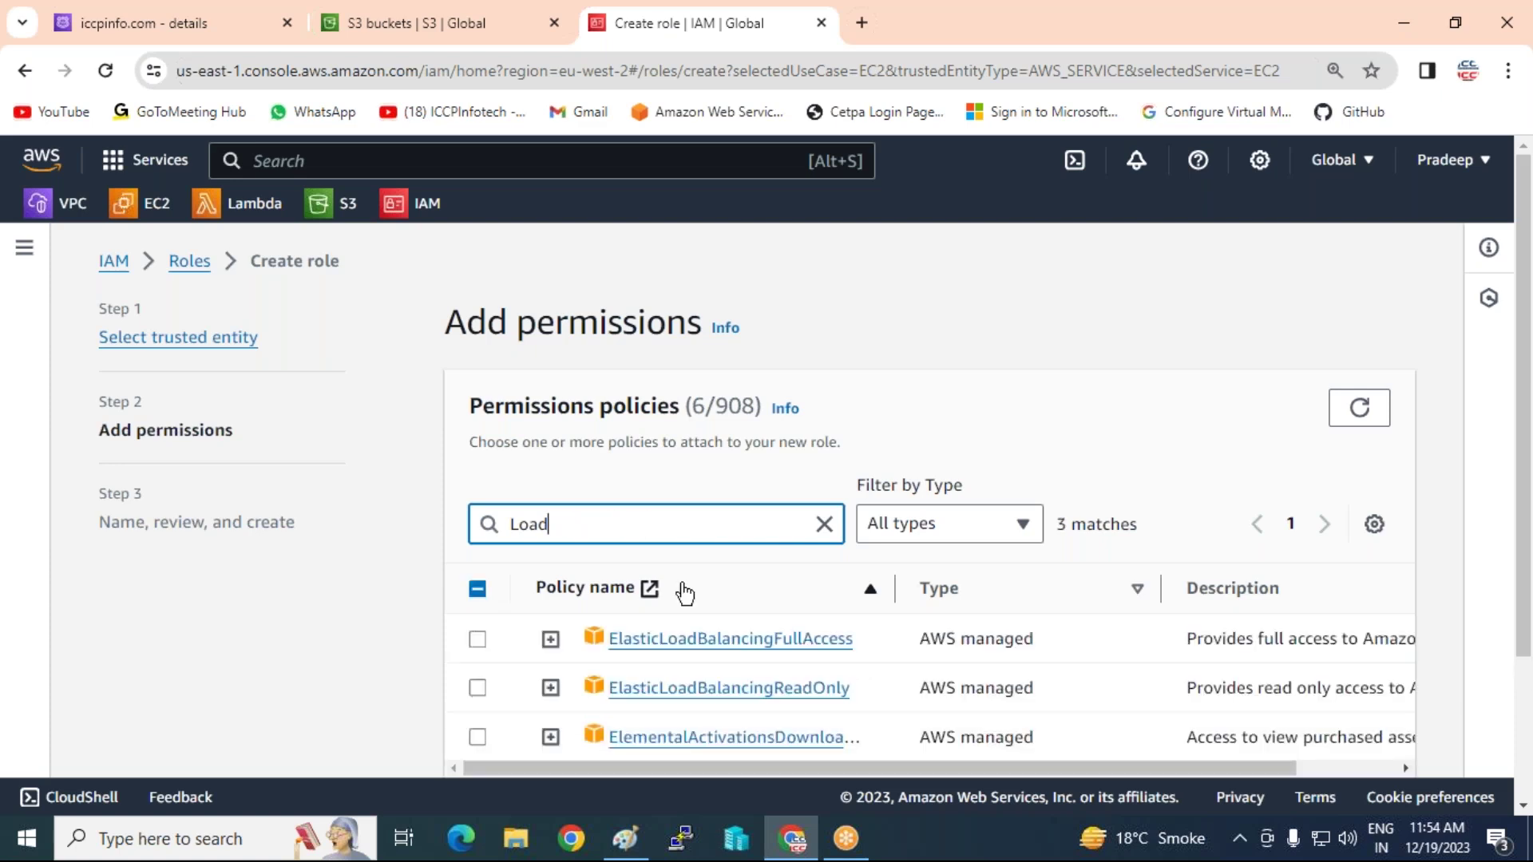
- Select the ElasticLoadBalancingFullAccess policy for the role and clear the policy filter
{"action": "left_click", "coordinate": [477, 639]}
{"action": "left_click", "coordinate": [576, 519]}
{"action": "key", "text": "BackSpace"}
{"action": "key", "text": "BackSpace"}
{"action": "key", "text": "BackSpace"}
{"action": "key", "text": "BackSpace"}
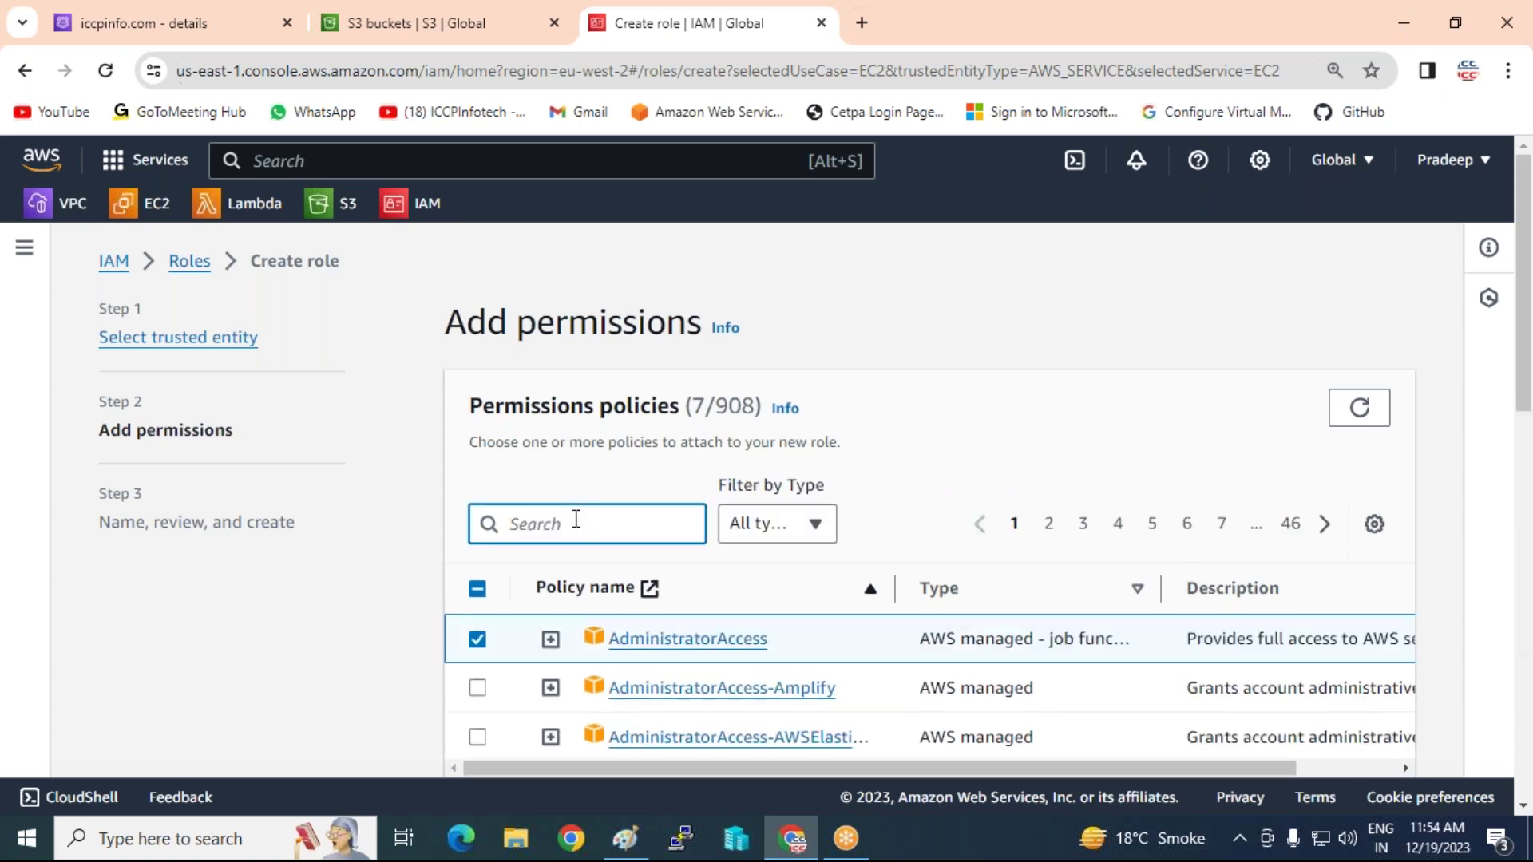
- Filter the policies by VPCF and select AmazonVPCFullAccess for the role
{"action": "type", "text": "VPC"}
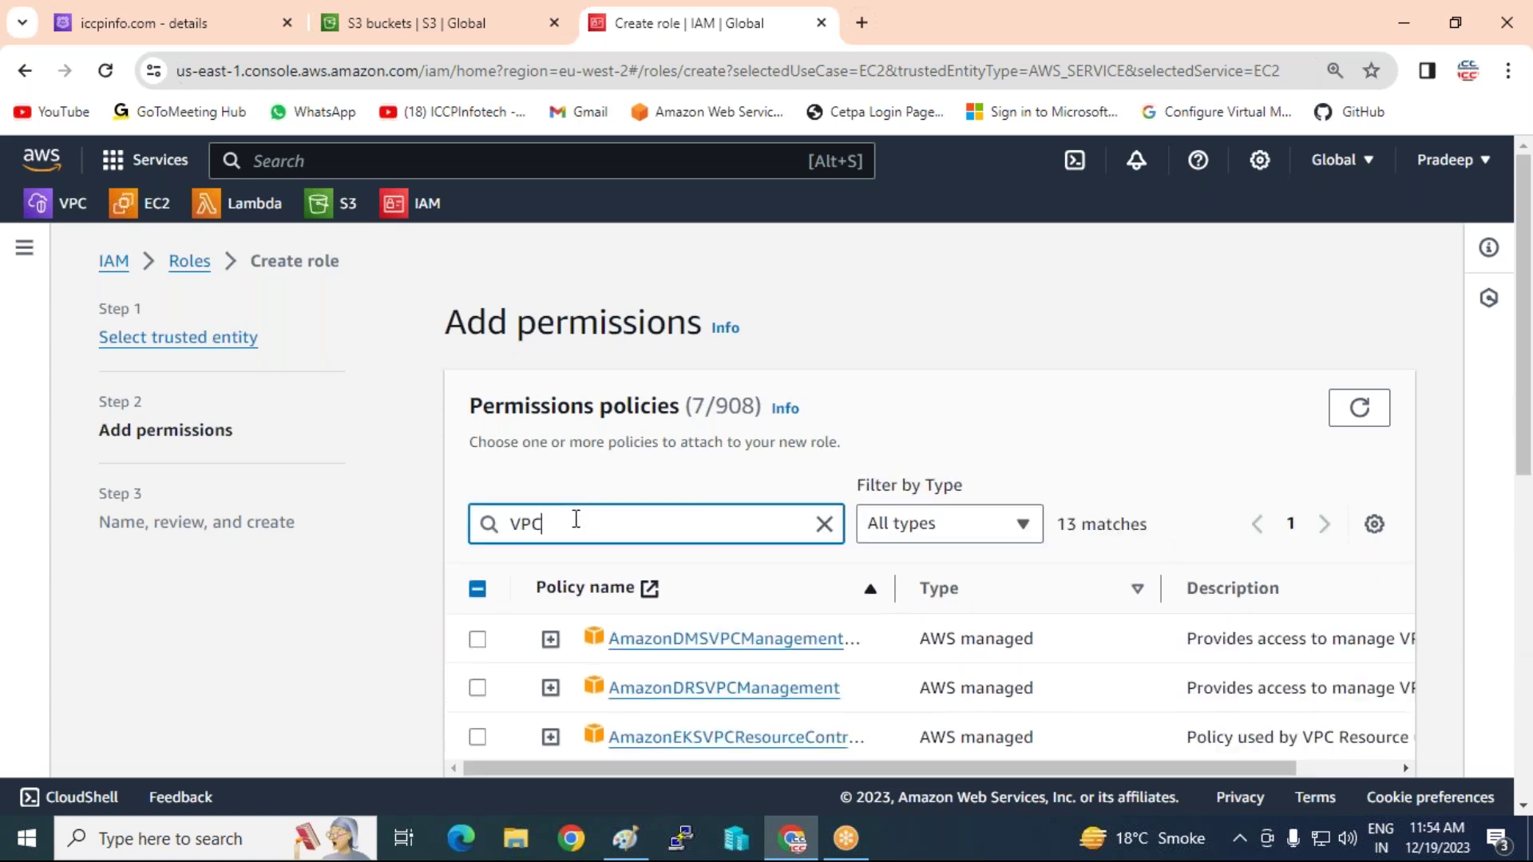
{"action": "type", "text": " F"}
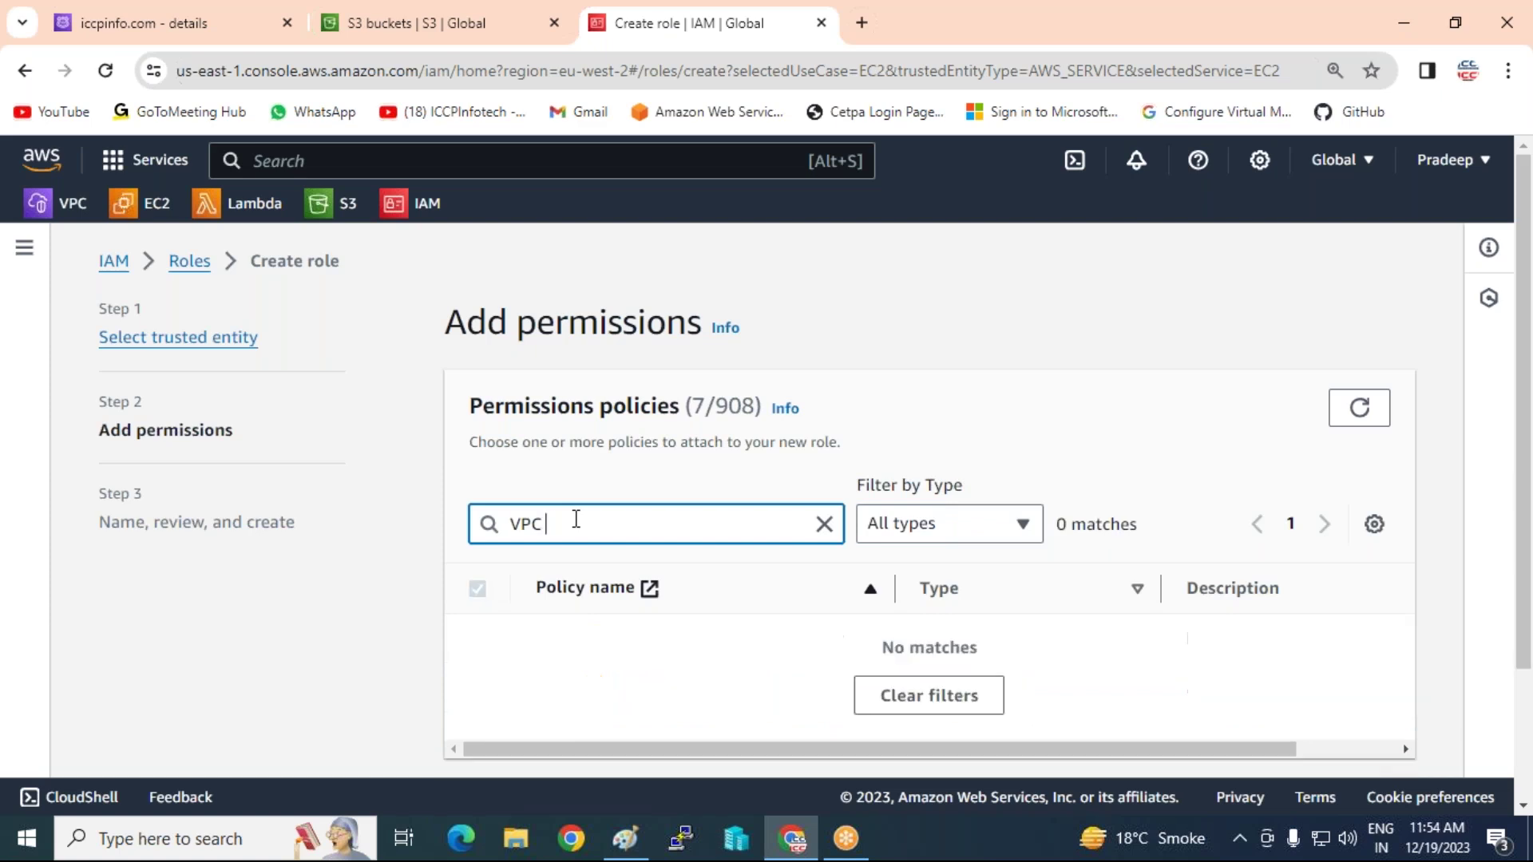
{"action": "type", "text": "u"}
{"action": "key", "text": "BackSpace"}
{"action": "key", "text": "BackSpace"}
{"action": "key", "text": "BackSpace"}
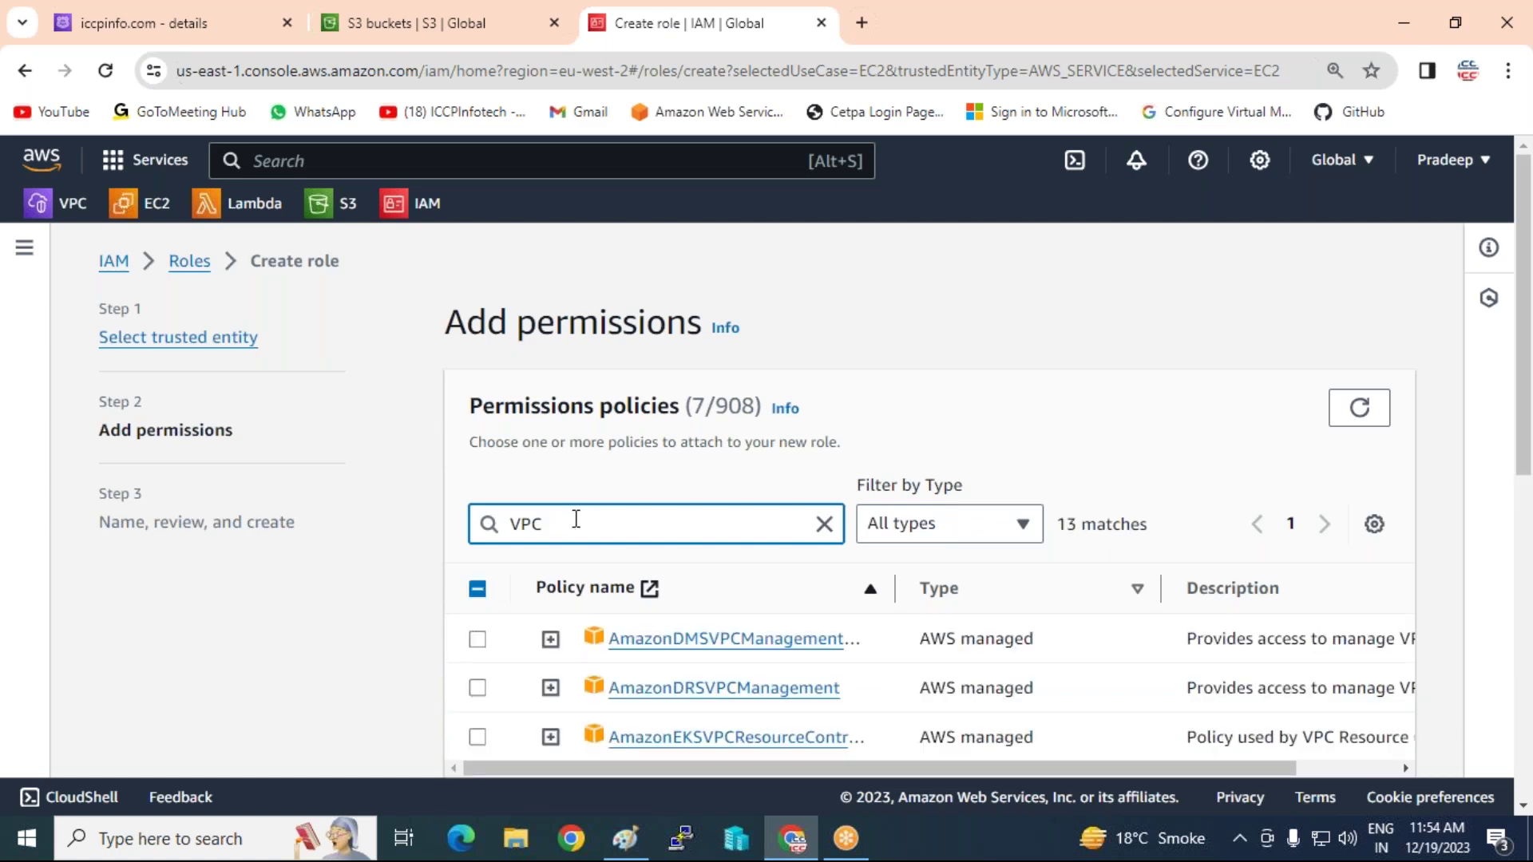
{"action": "type", "text": "F"}
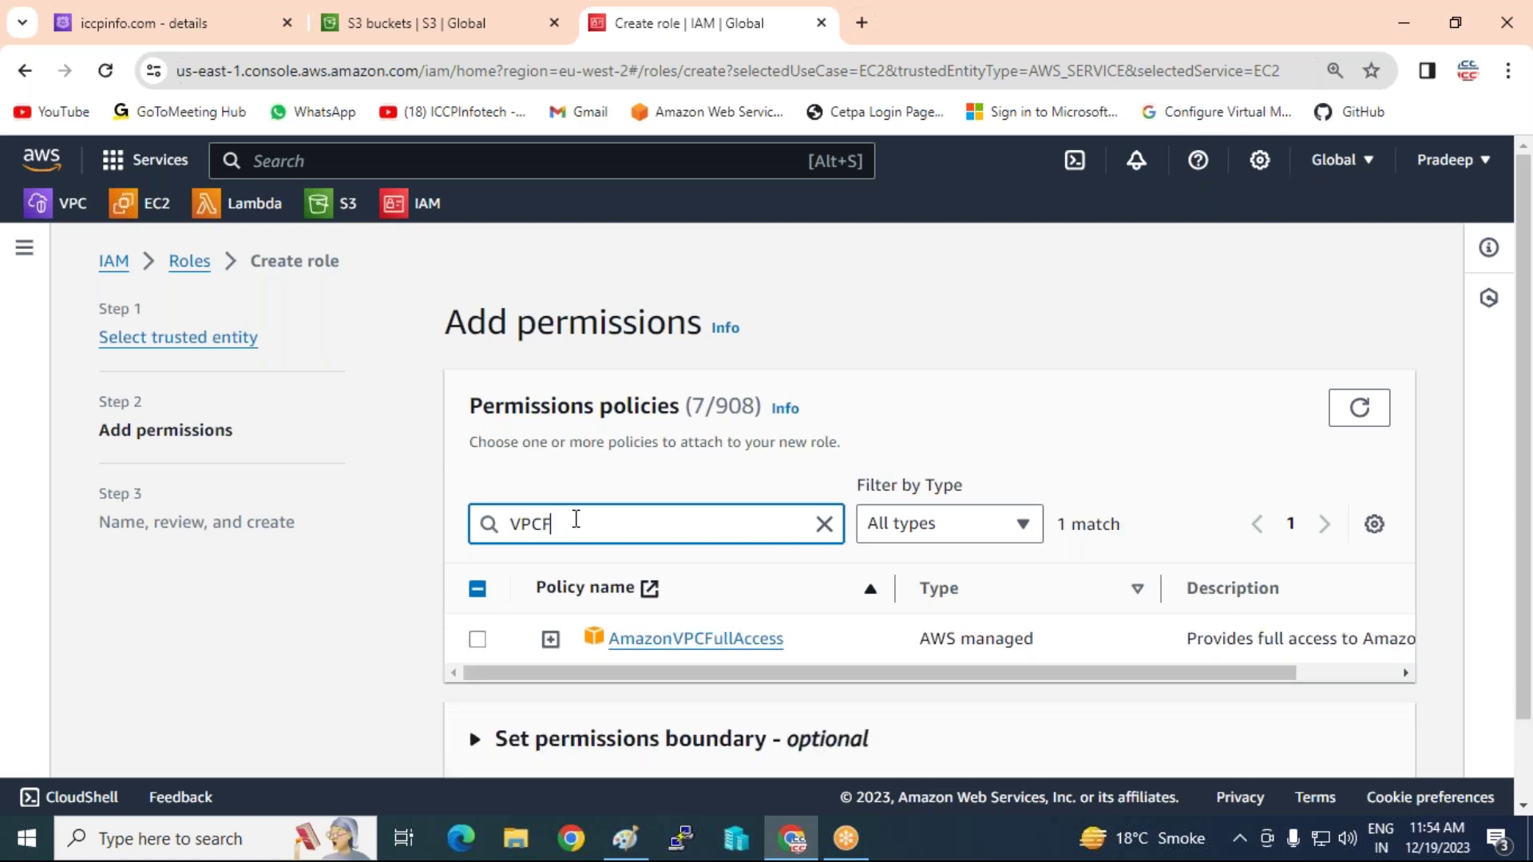
{"action": "left_click", "coordinate": [479, 638]}
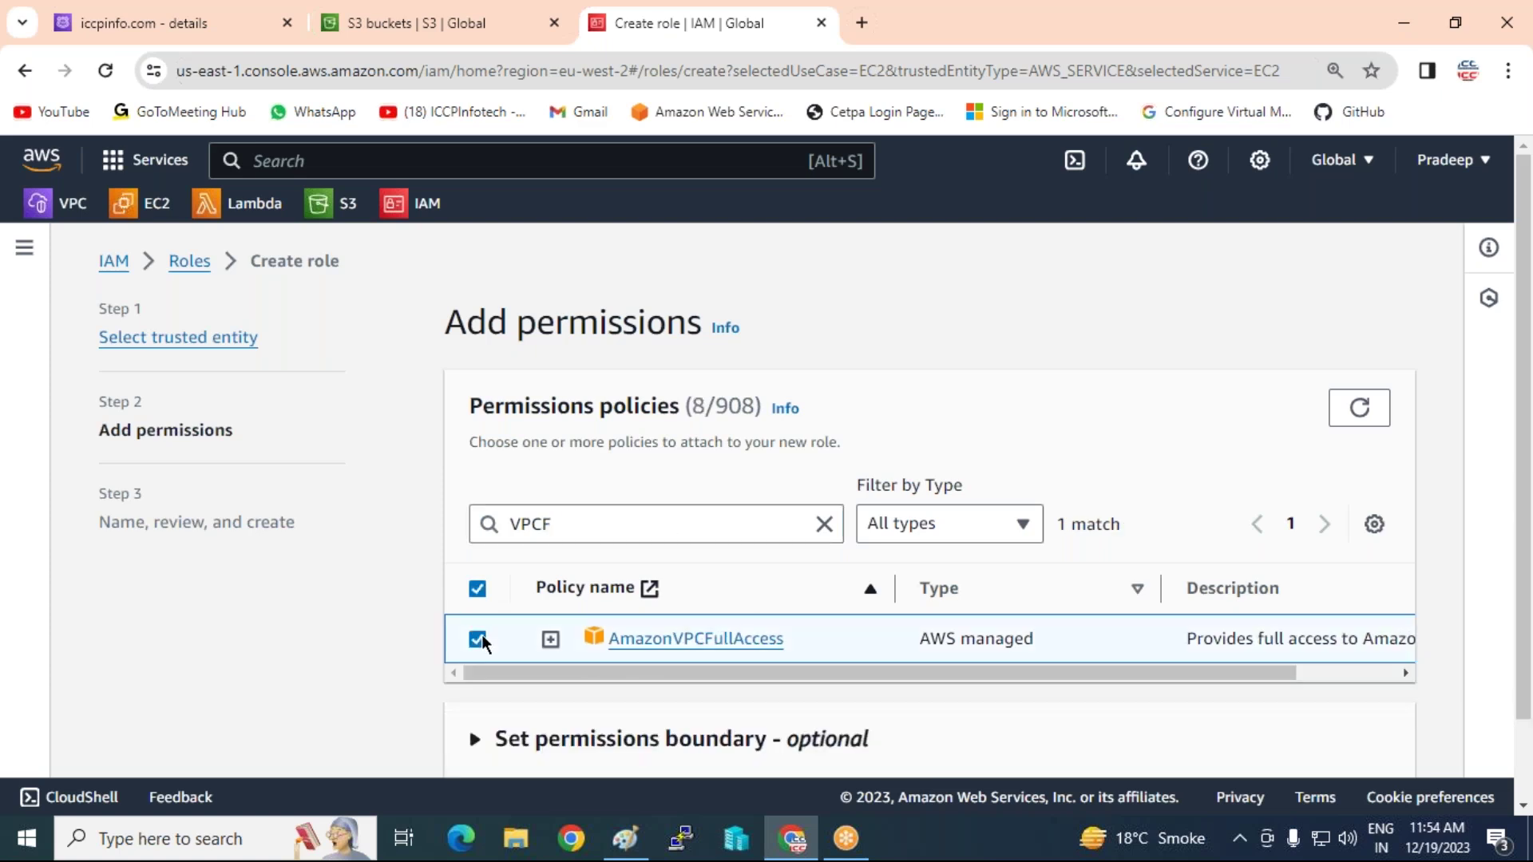
- Switch to Paint and review the required service accesses in the Kubernetes cluster diagram
{"action": "left_click", "coordinate": [625, 839]}
{"action": "scroll", "coordinate": [591, 532], "scroll_direction": "up", "scroll_amount": 5}
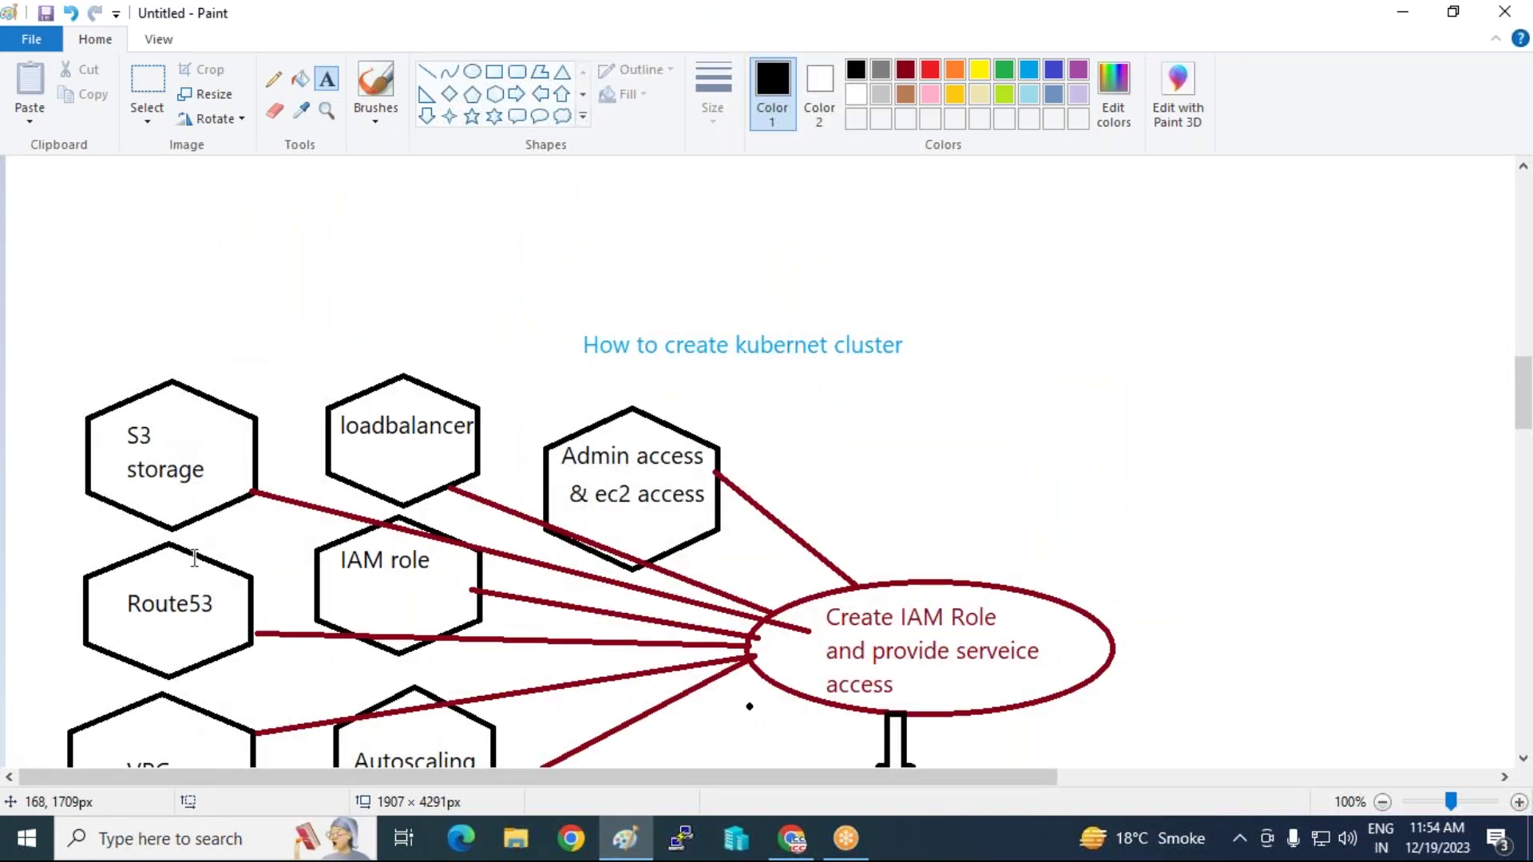
{"action": "scroll", "coordinate": [189, 571], "scroll_direction": "down", "scroll_amount": 3}
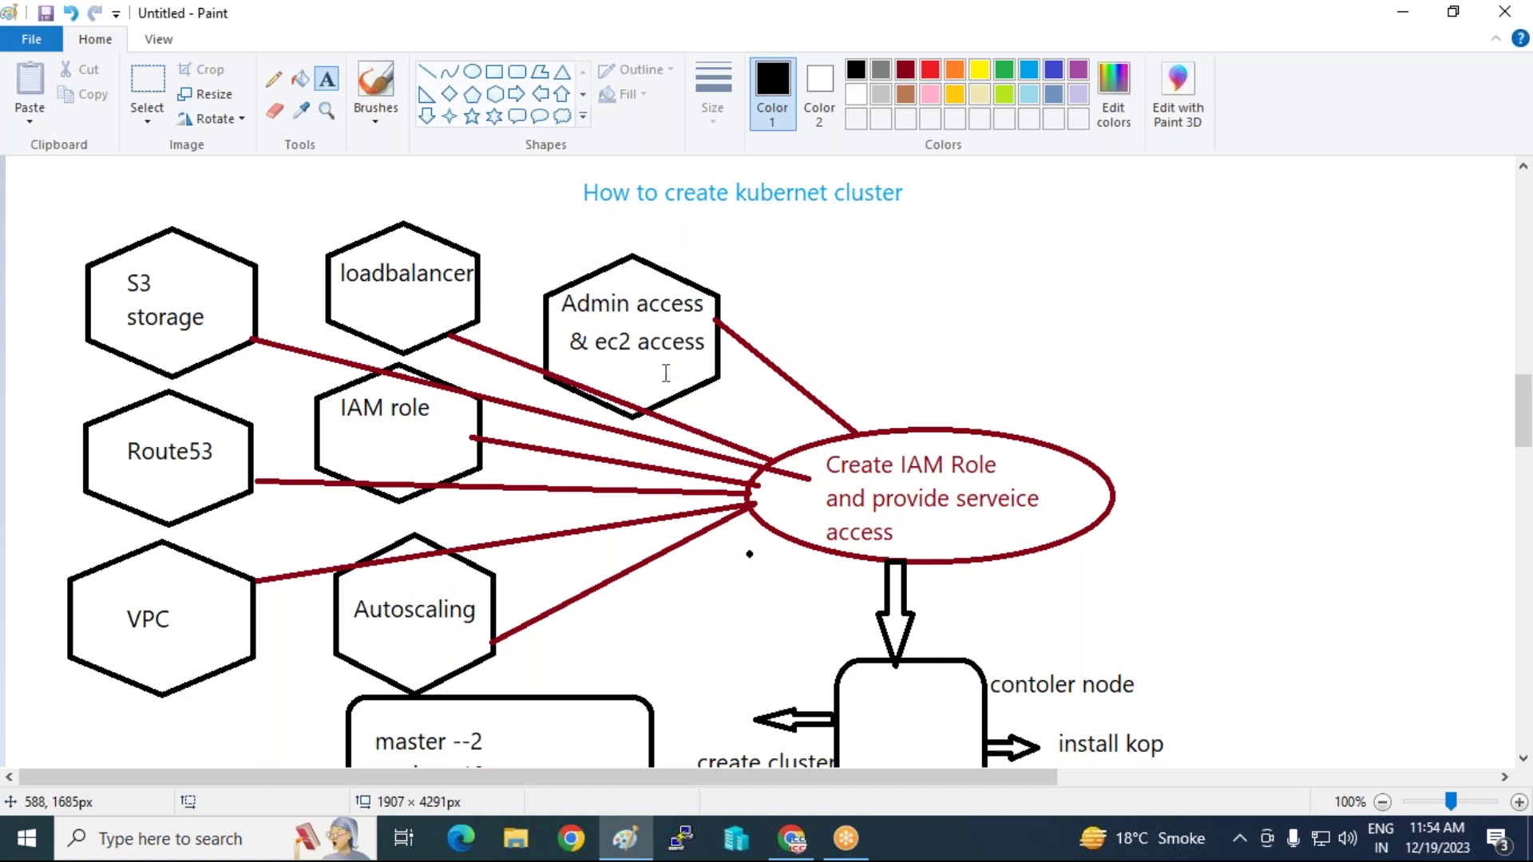
{"action": "scroll", "coordinate": [666, 373], "scroll_direction": "down", "scroll_amount": 7}
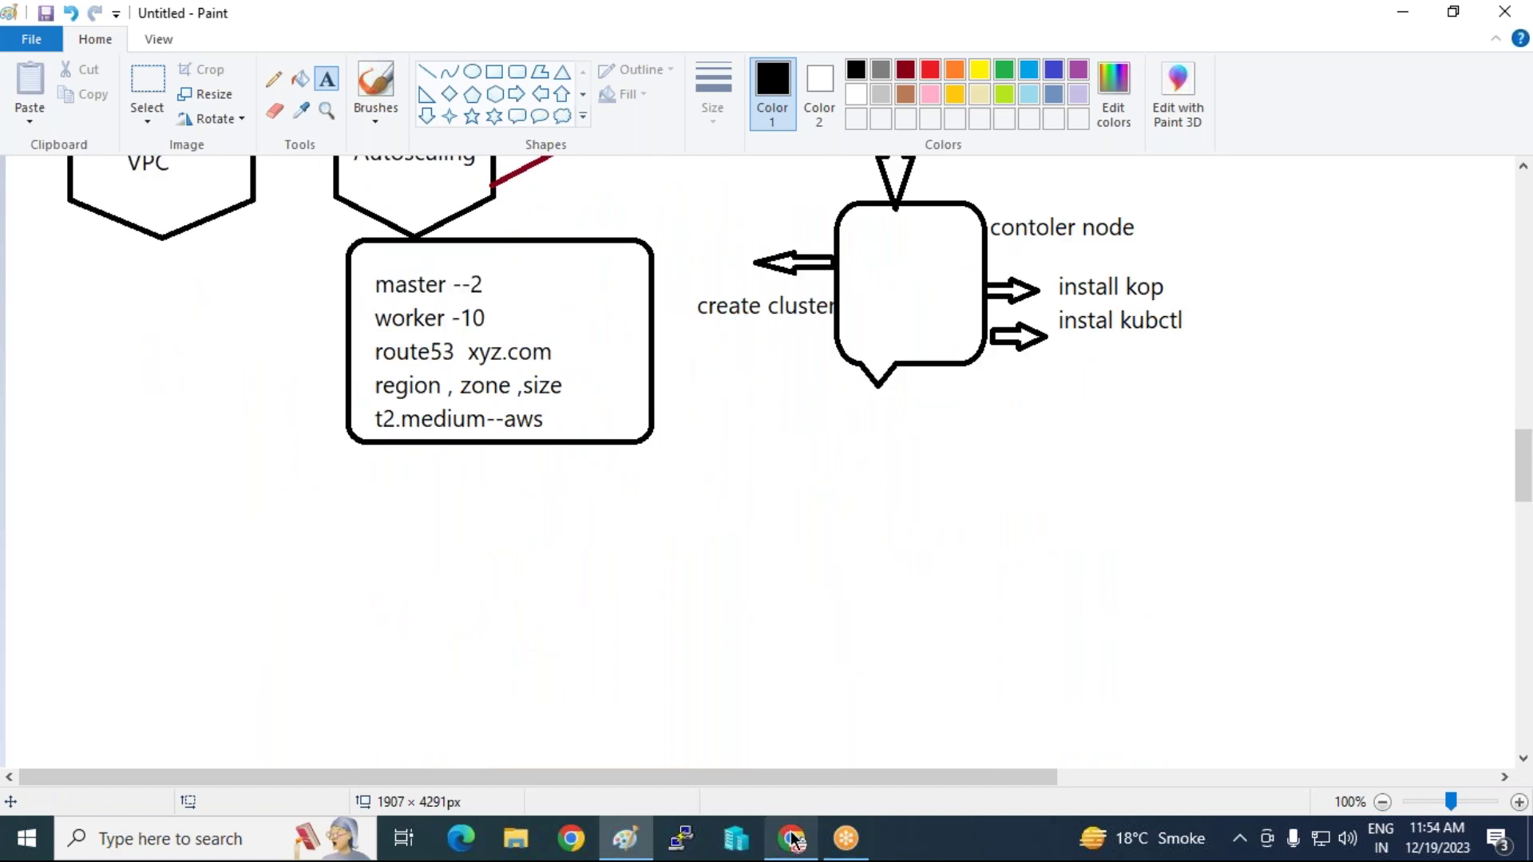
- Return to Chrome, proceed to the role's name and review stage, and check its permissions policy summary
{"action": "left_click", "coordinate": [792, 838]}
{"action": "scroll", "coordinate": [920, 500], "scroll_direction": "down", "scroll_amount": 1}
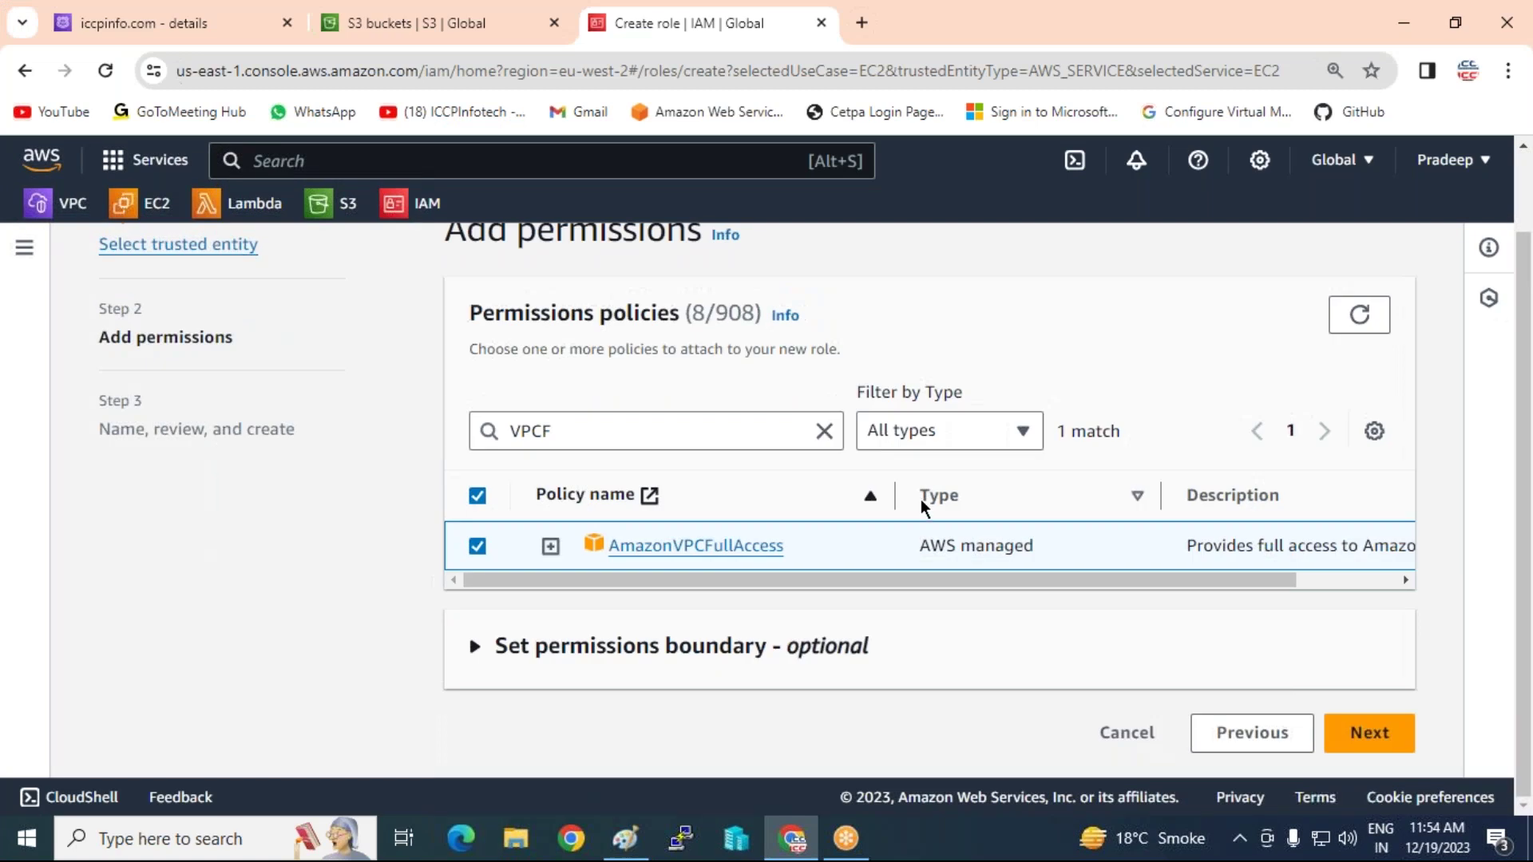
{"action": "left_click", "coordinate": [1386, 750]}
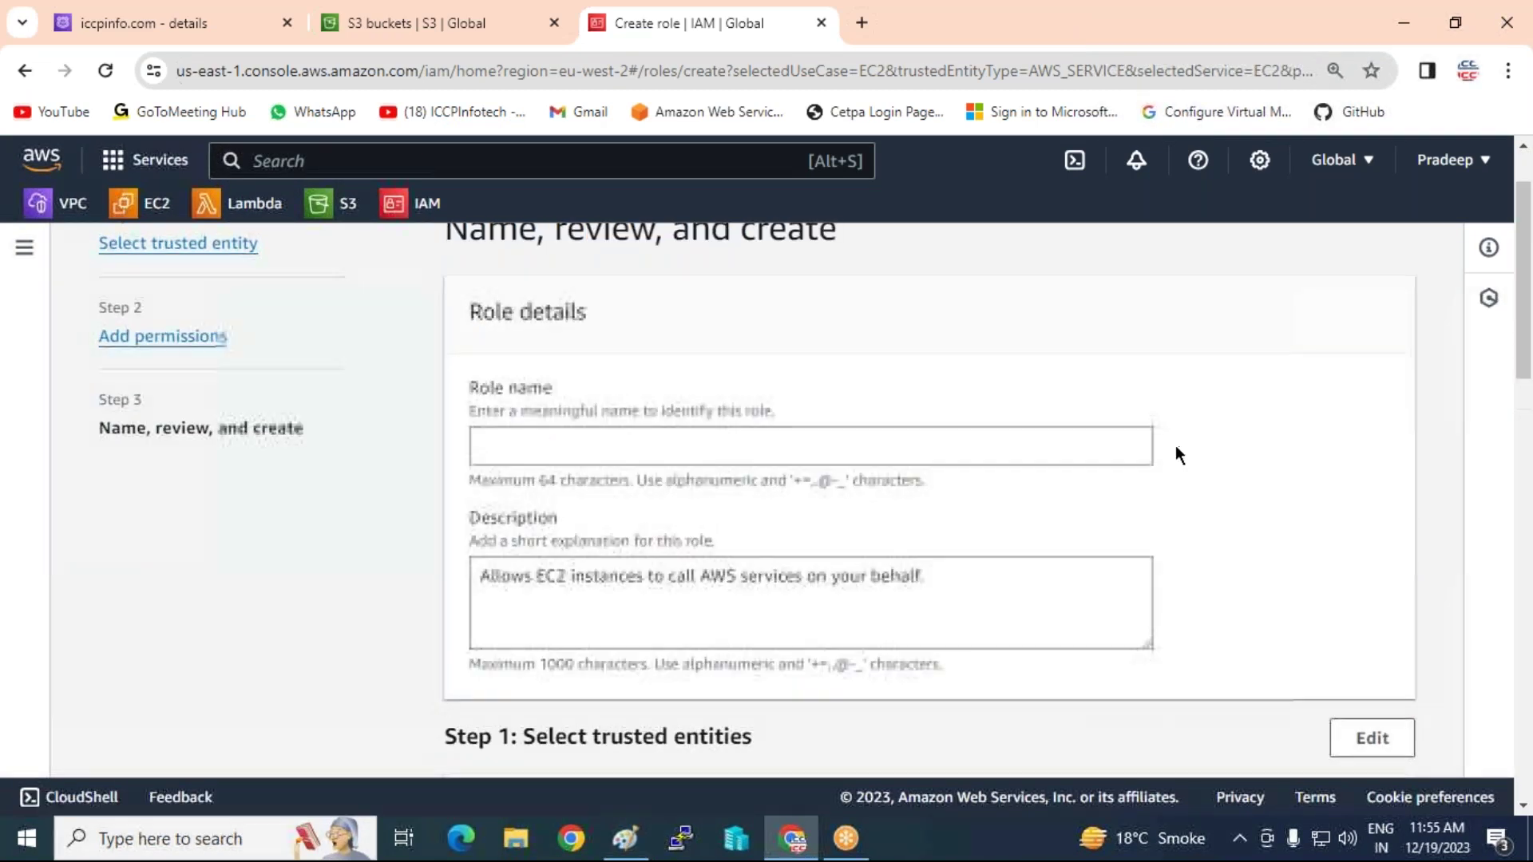
{"action": "scroll", "coordinate": [1175, 448], "scroll_direction": "down", "scroll_amount": 3}
{"action": "scroll", "coordinate": [1175, 451], "scroll_direction": "down", "scroll_amount": 10}
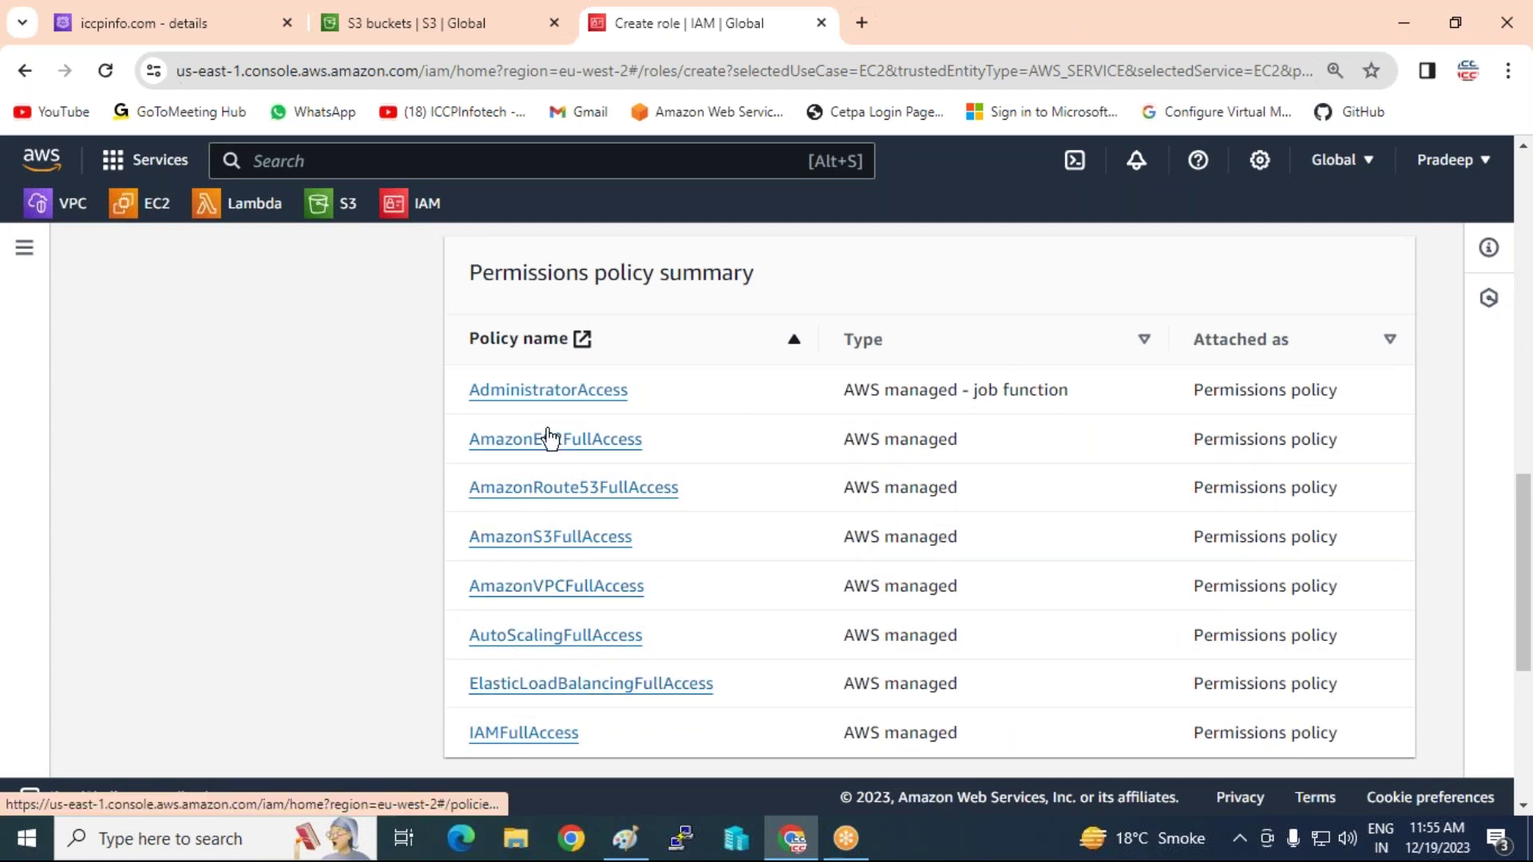
- Name the role kubernets-role1 and create it
{"action": "scroll", "coordinate": [549, 441], "scroll_direction": "up", "scroll_amount": 10}
{"action": "left_click", "coordinate": [547, 331]}
{"action": "type", "text": "kub"}
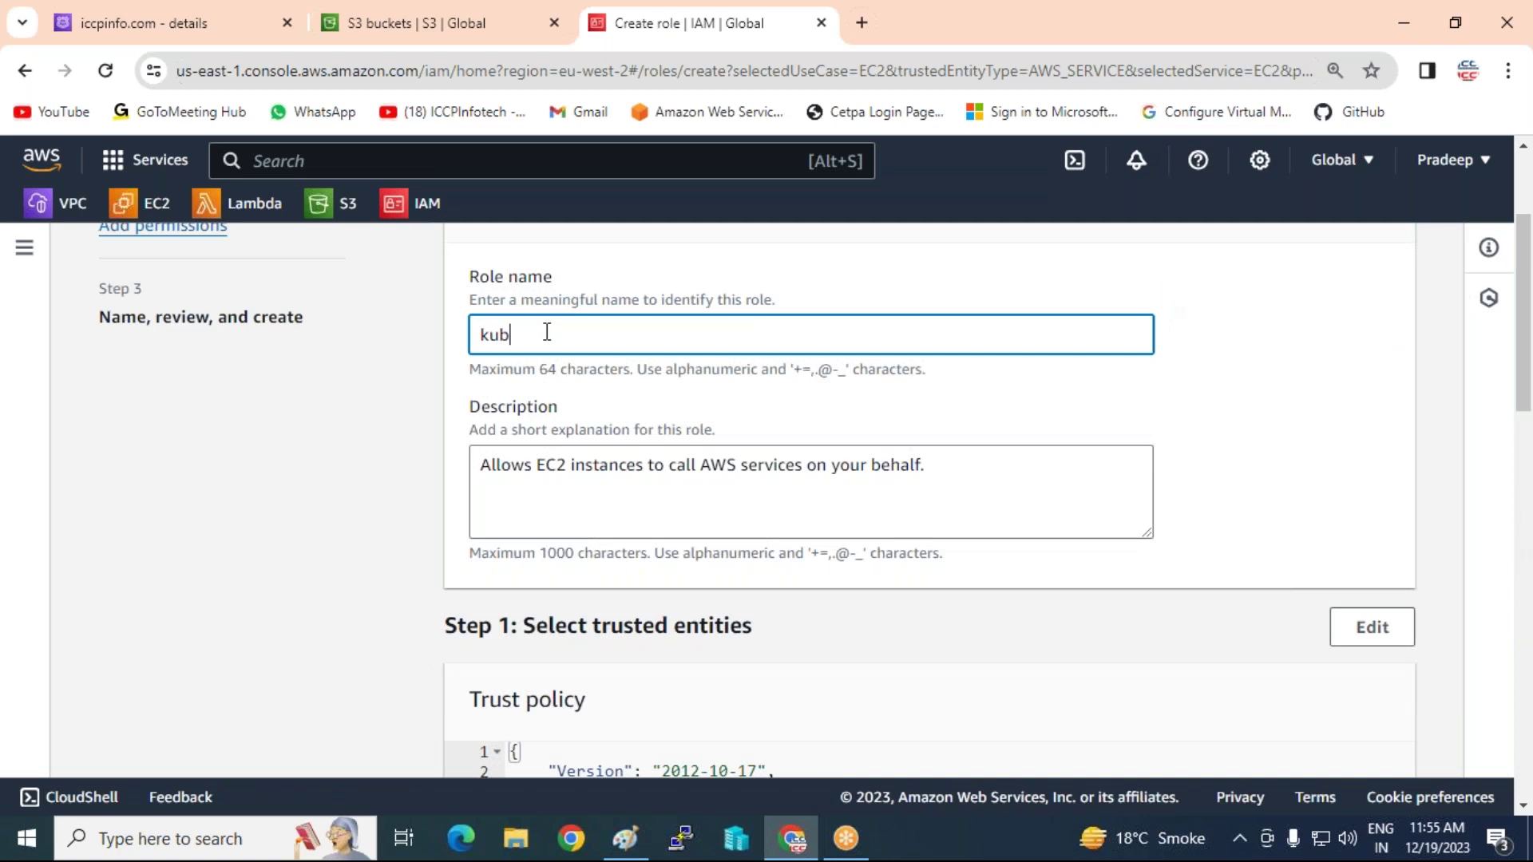
{"action": "type", "text": "ernets-role1"}
{"action": "scroll", "coordinate": [923, 465], "scroll_direction": "down", "scroll_amount": 15}
{"action": "left_click", "coordinate": [1327, 731]}
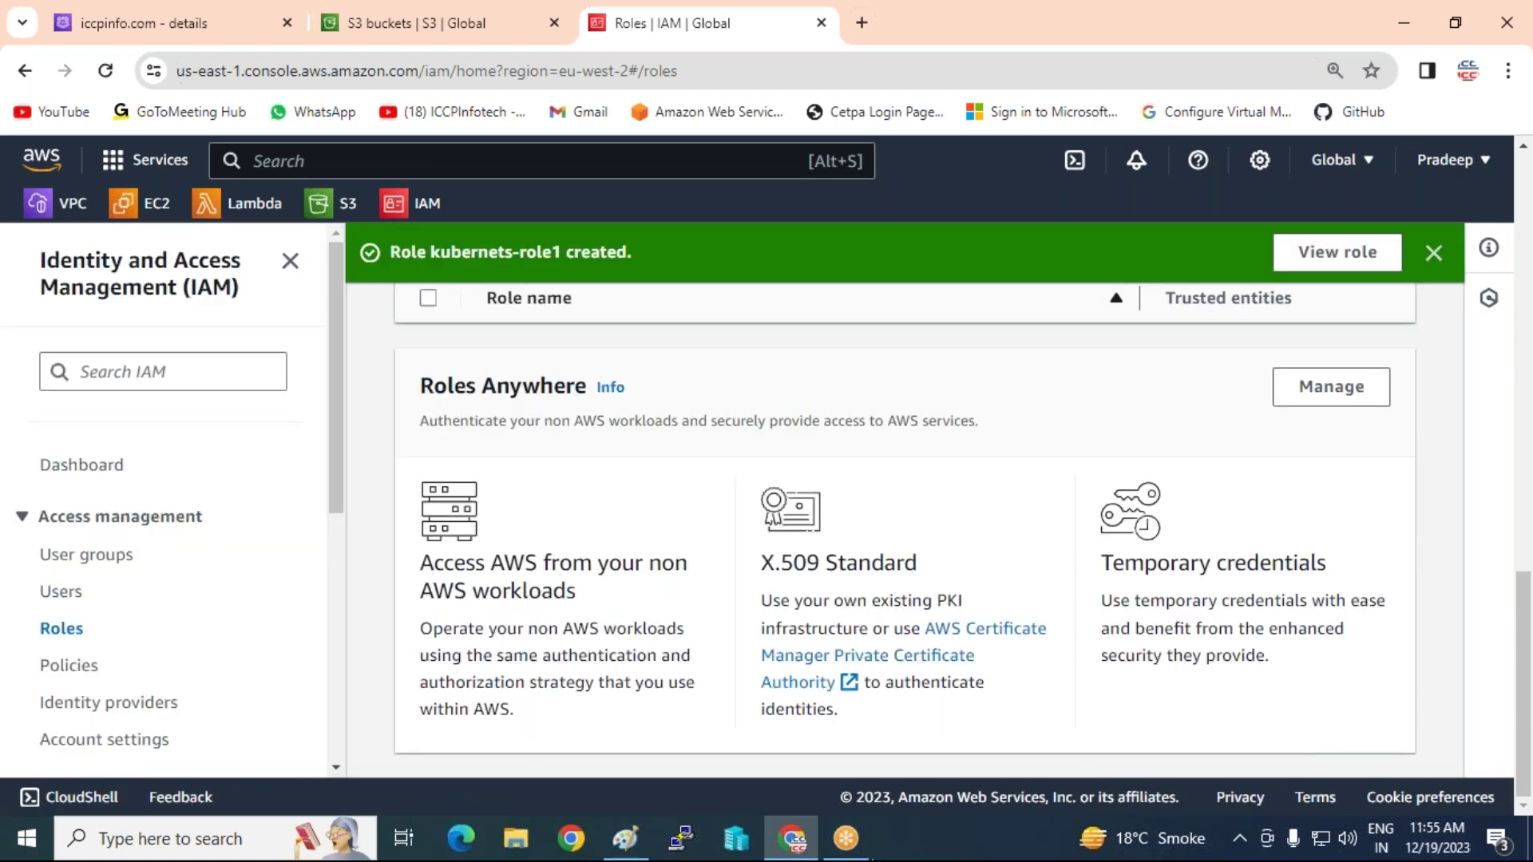
- Switch to Paint and add the text t2.micro just below the controller node shape in the diagram
{"action": "left_click", "coordinate": [625, 839]}
{"action": "scroll", "coordinate": [537, 525], "scroll_direction": "up", "scroll_amount": 3}
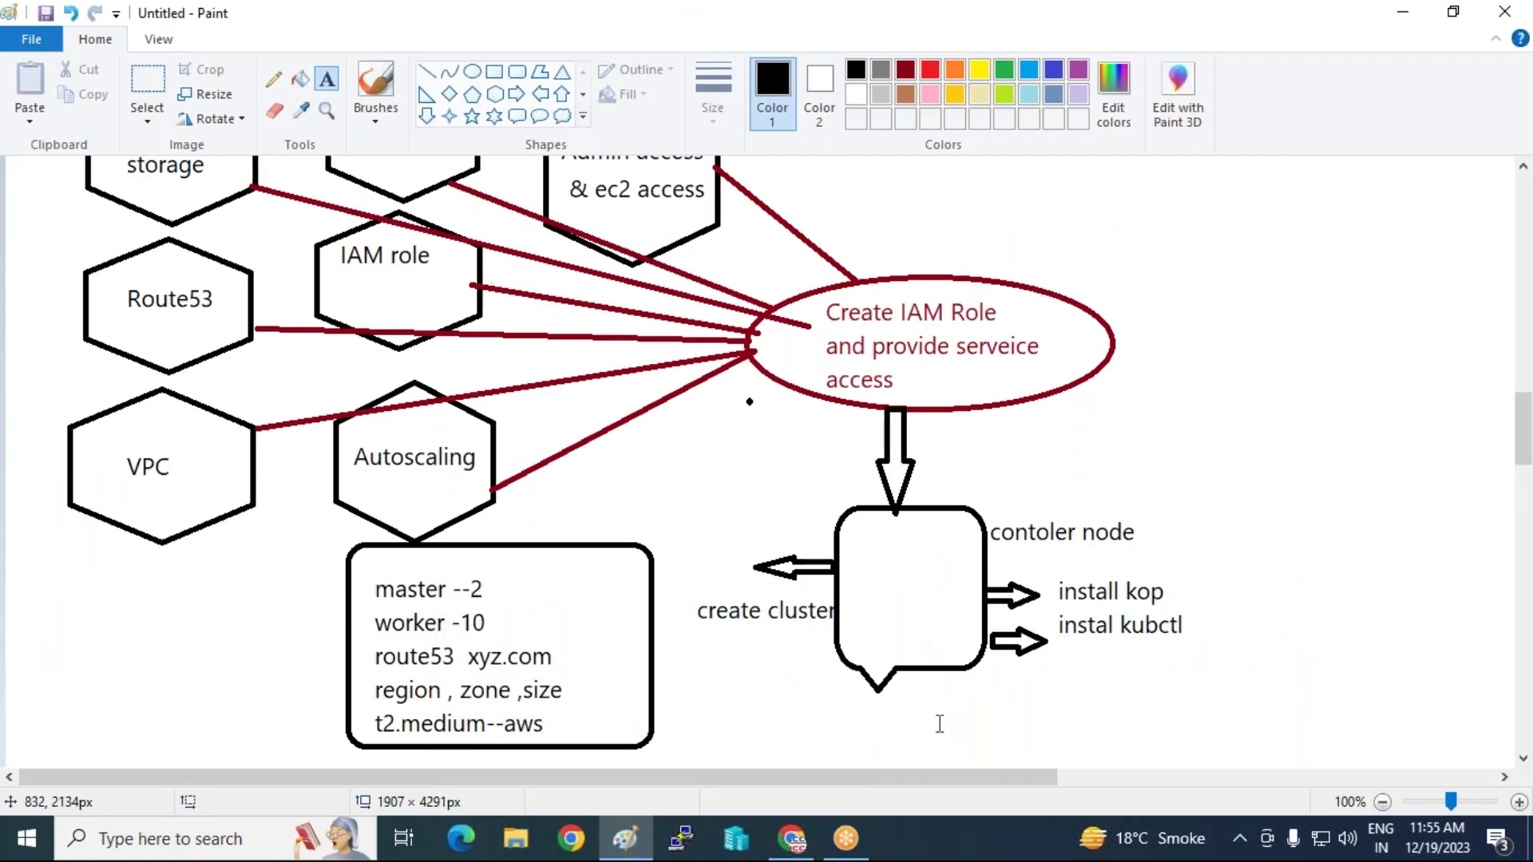
{"action": "left_click", "coordinate": [918, 662]}
{"action": "type", "text": "t"}
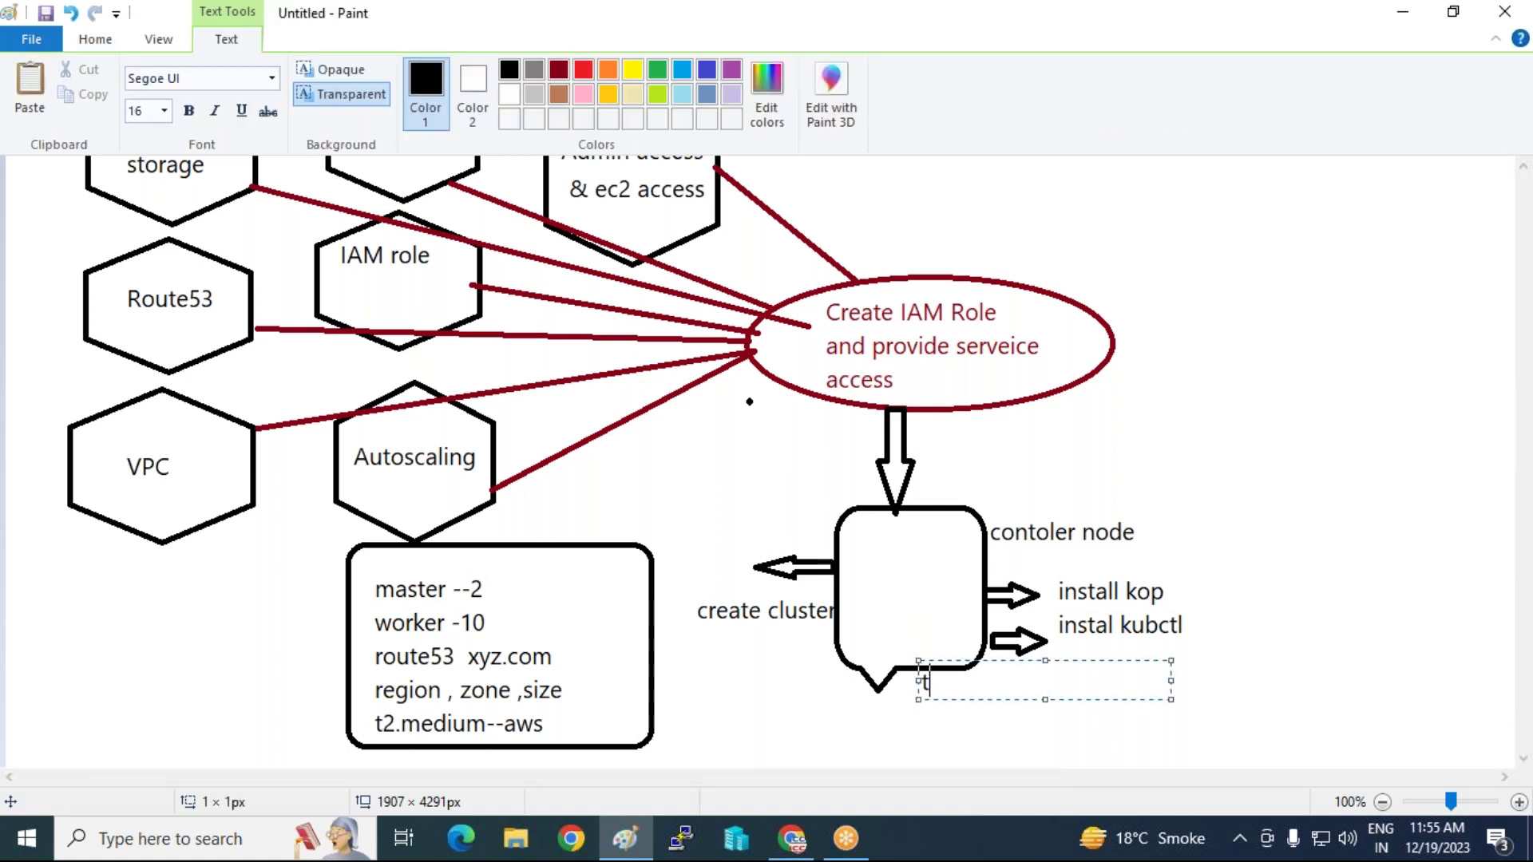
{"action": "type", "text": "2.micrp"}
{"action": "key", "text": "BackSpace"}
{"action": "type", "text": "o"}
{"action": "left_click", "coordinate": [539, 609]}
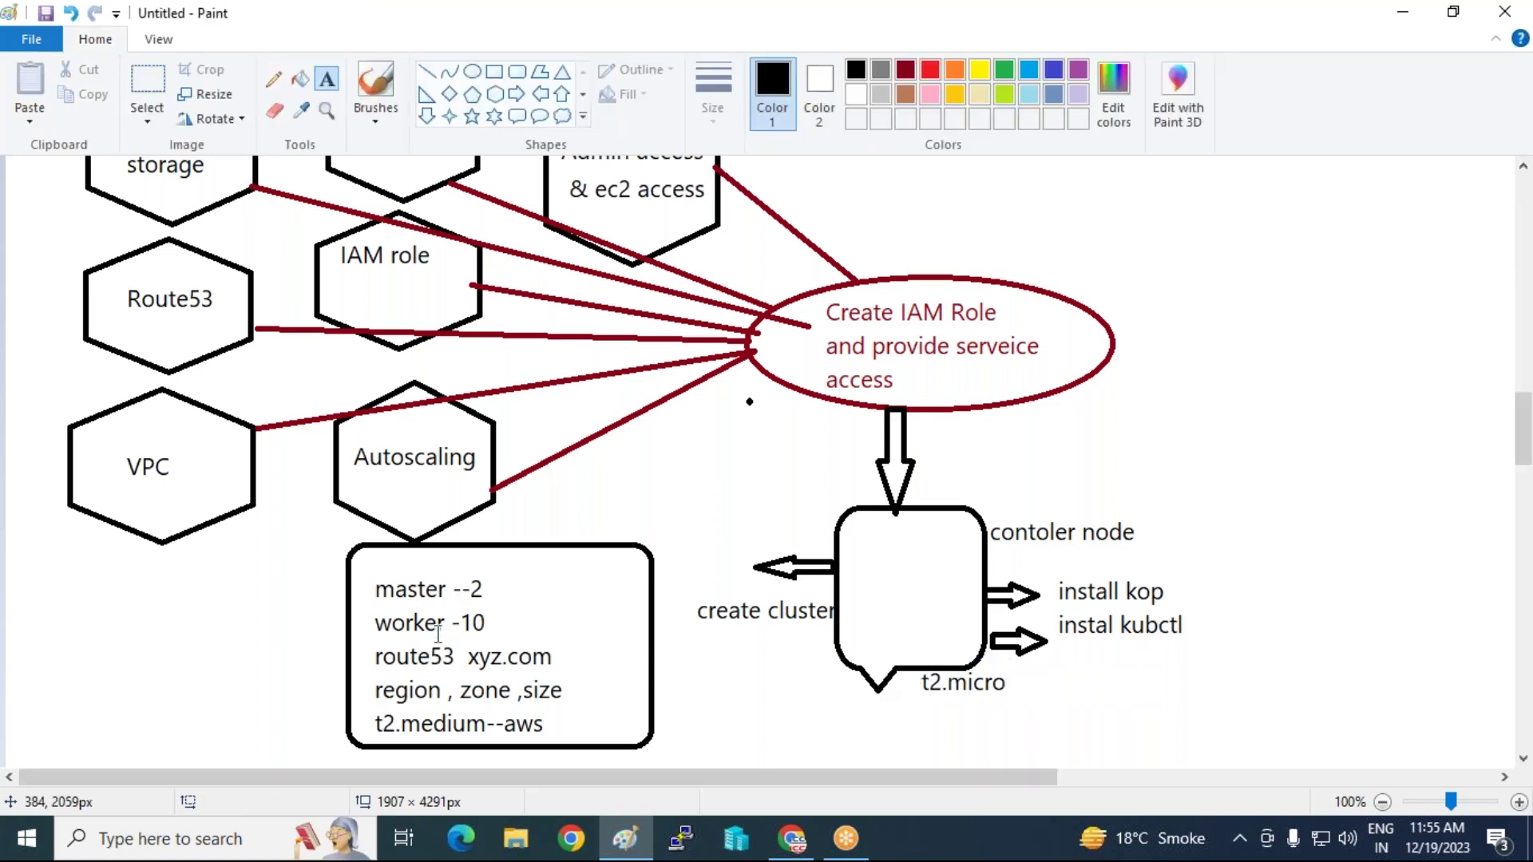
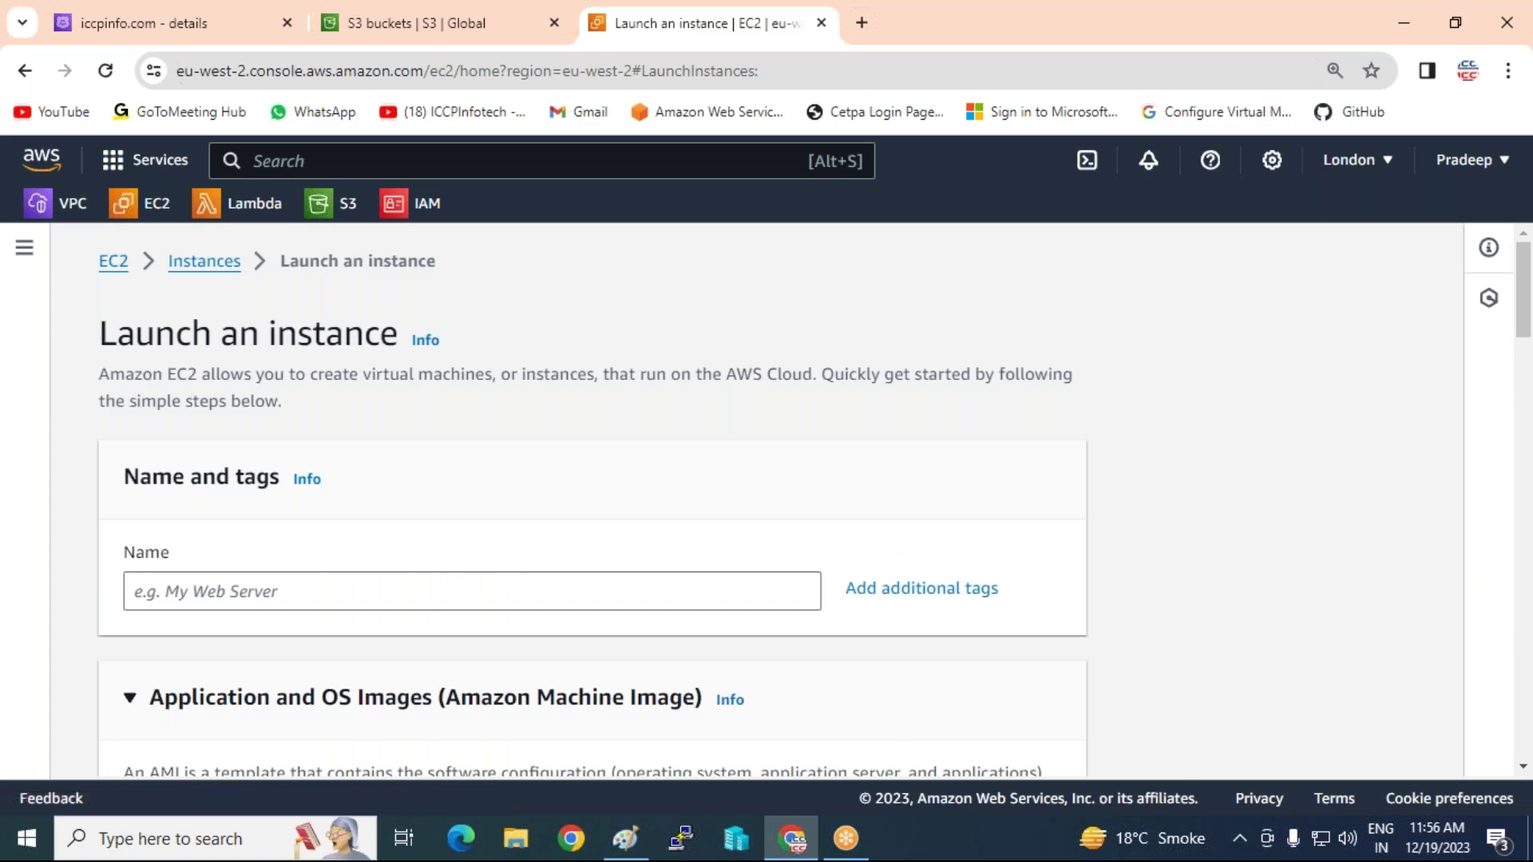
- Name the new EC2 instance Controller-Manager
{"action": "left_click", "coordinate": [515, 589]}
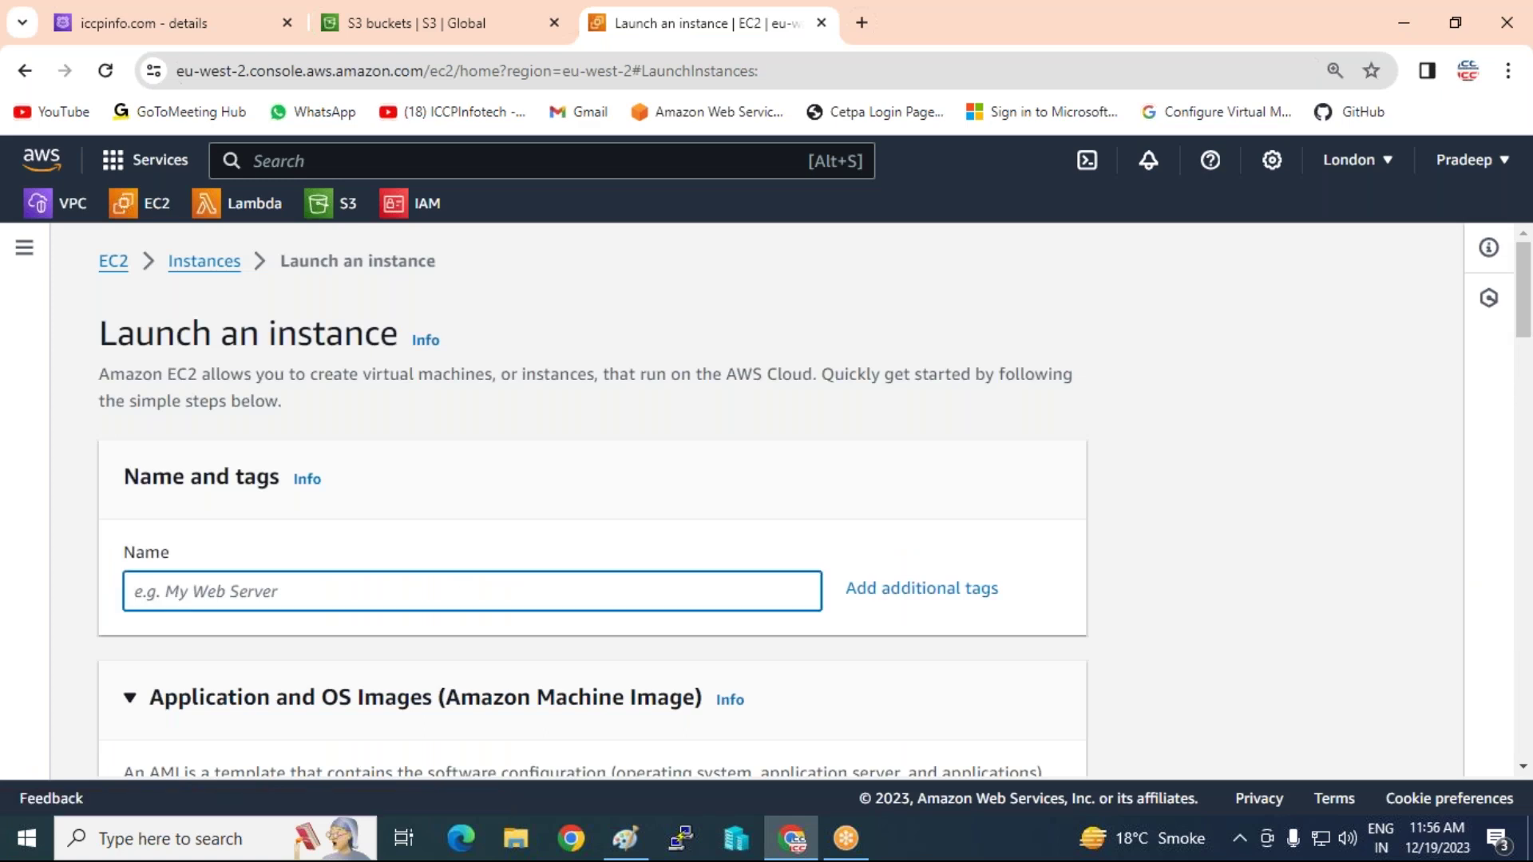
{"action": "type", "text": "Contro"}
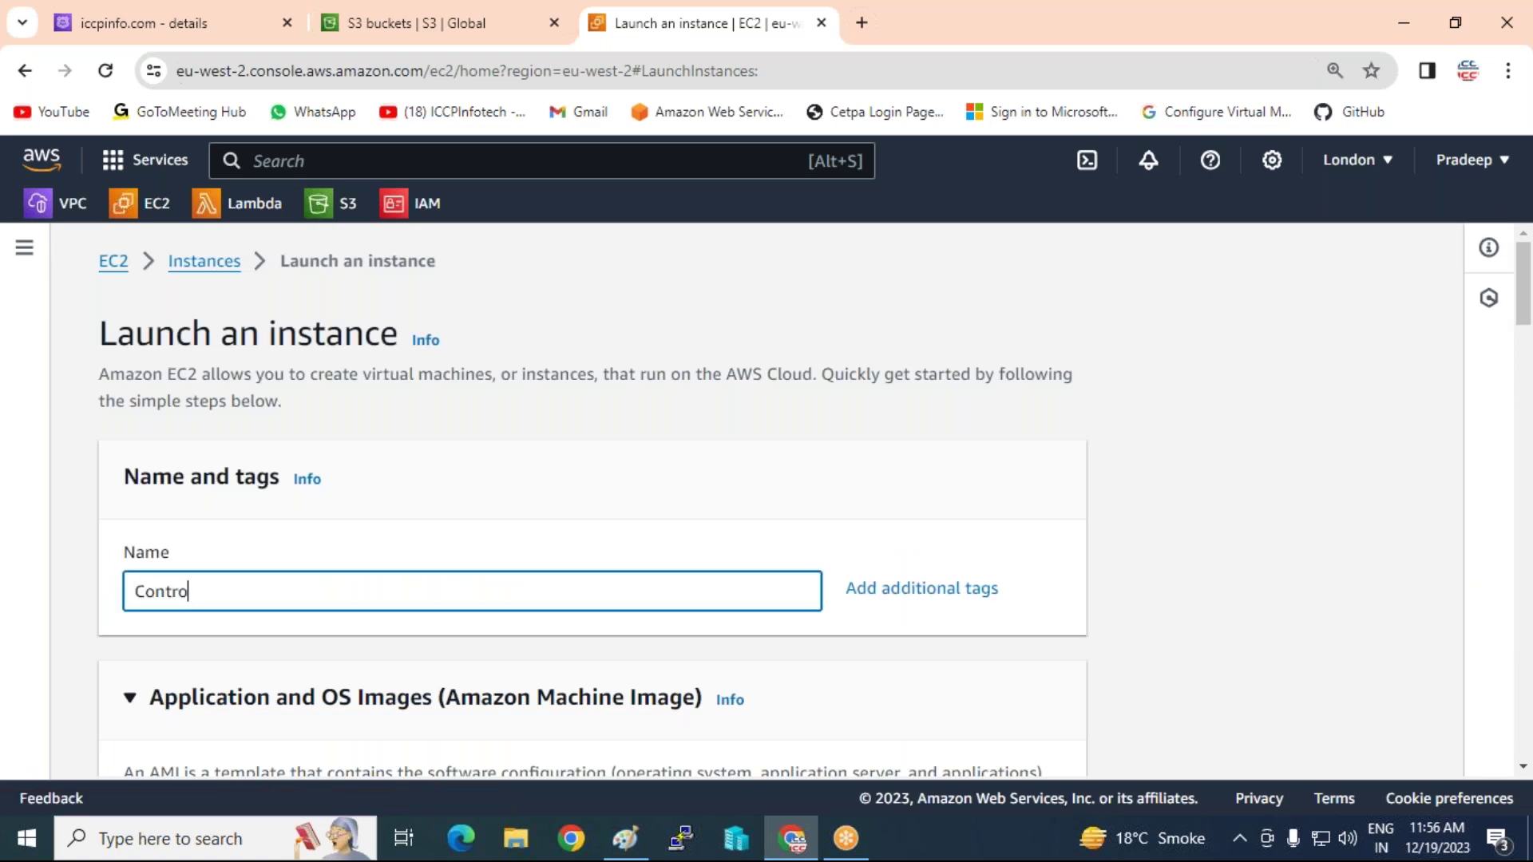
{"action": "type", "text": "ller-Manager"}
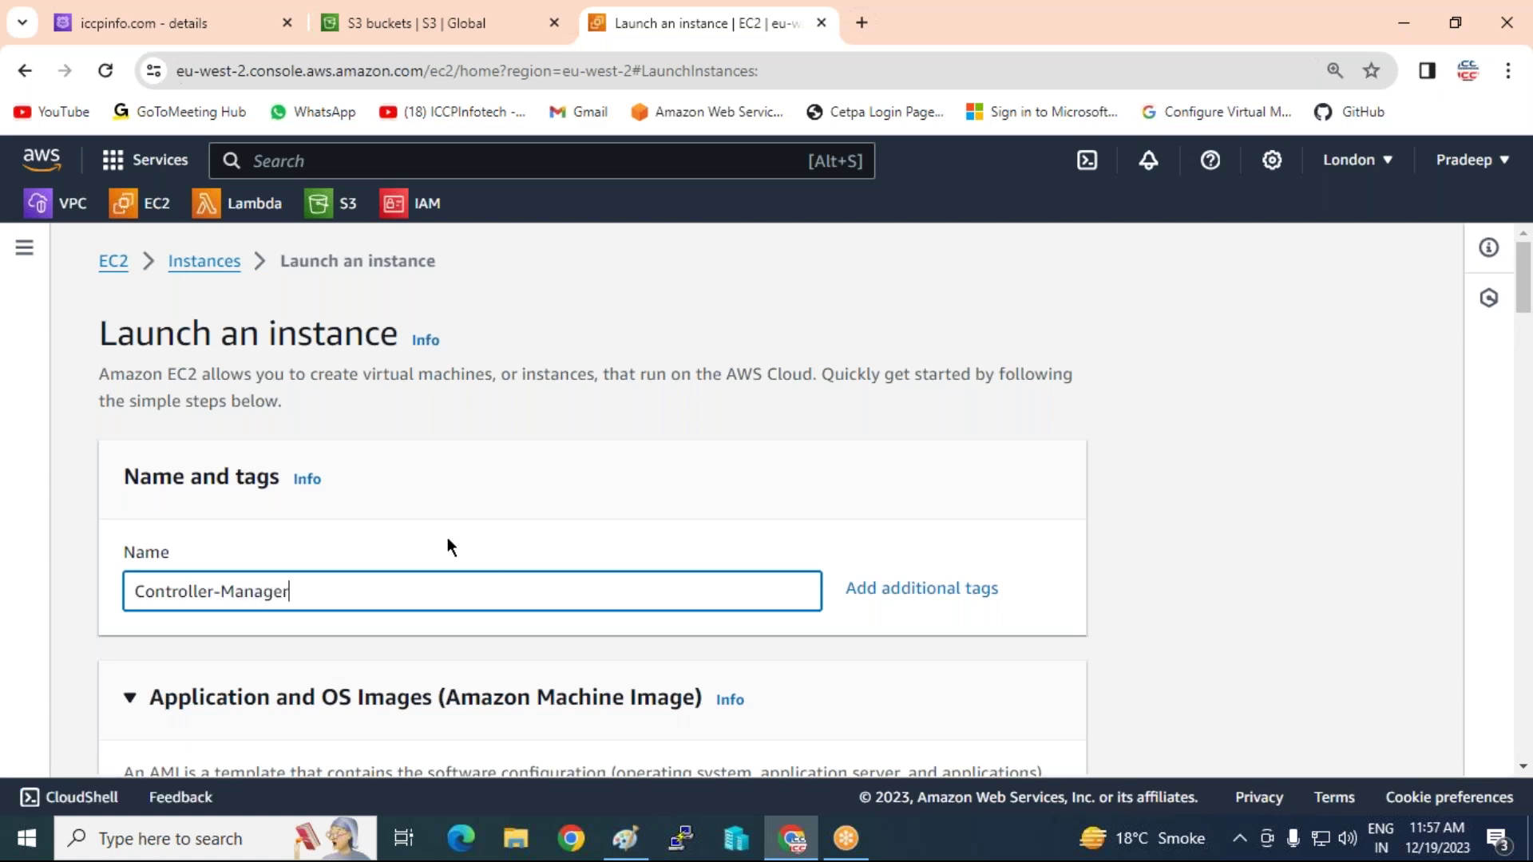
- Choose Amazon Linux 2 AMI (HVM) - Kernel 5.10, SSD Volume Type as the instance's machine image
{"action": "scroll", "coordinate": [454, 530], "scroll_direction": "down", "scroll_amount": 6}
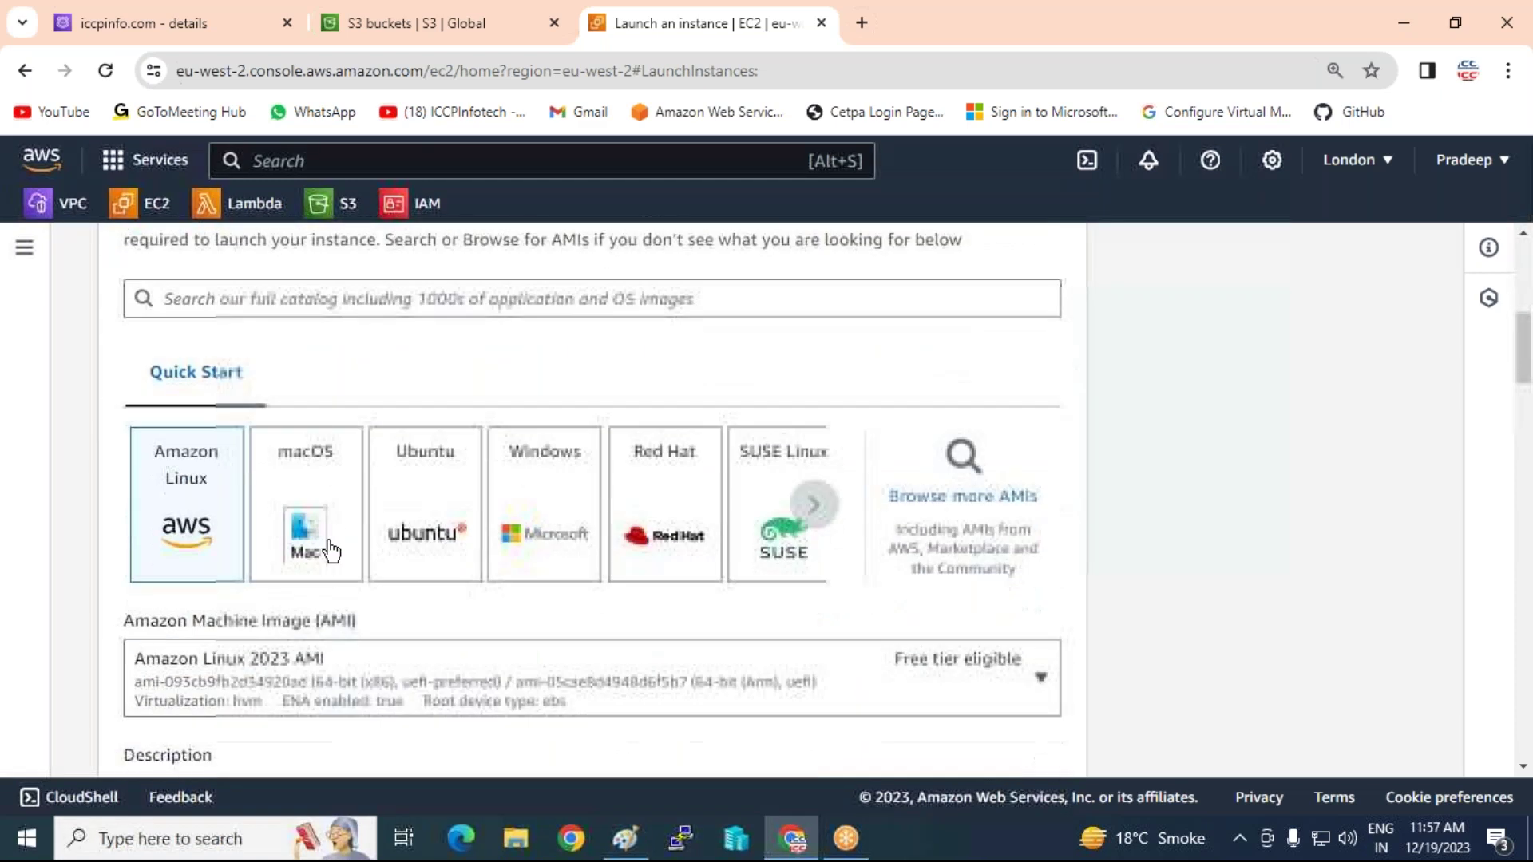
{"action": "scroll", "coordinate": [290, 548], "scroll_direction": "down", "scroll_amount": 3}
{"action": "left_click", "coordinate": [308, 438]}
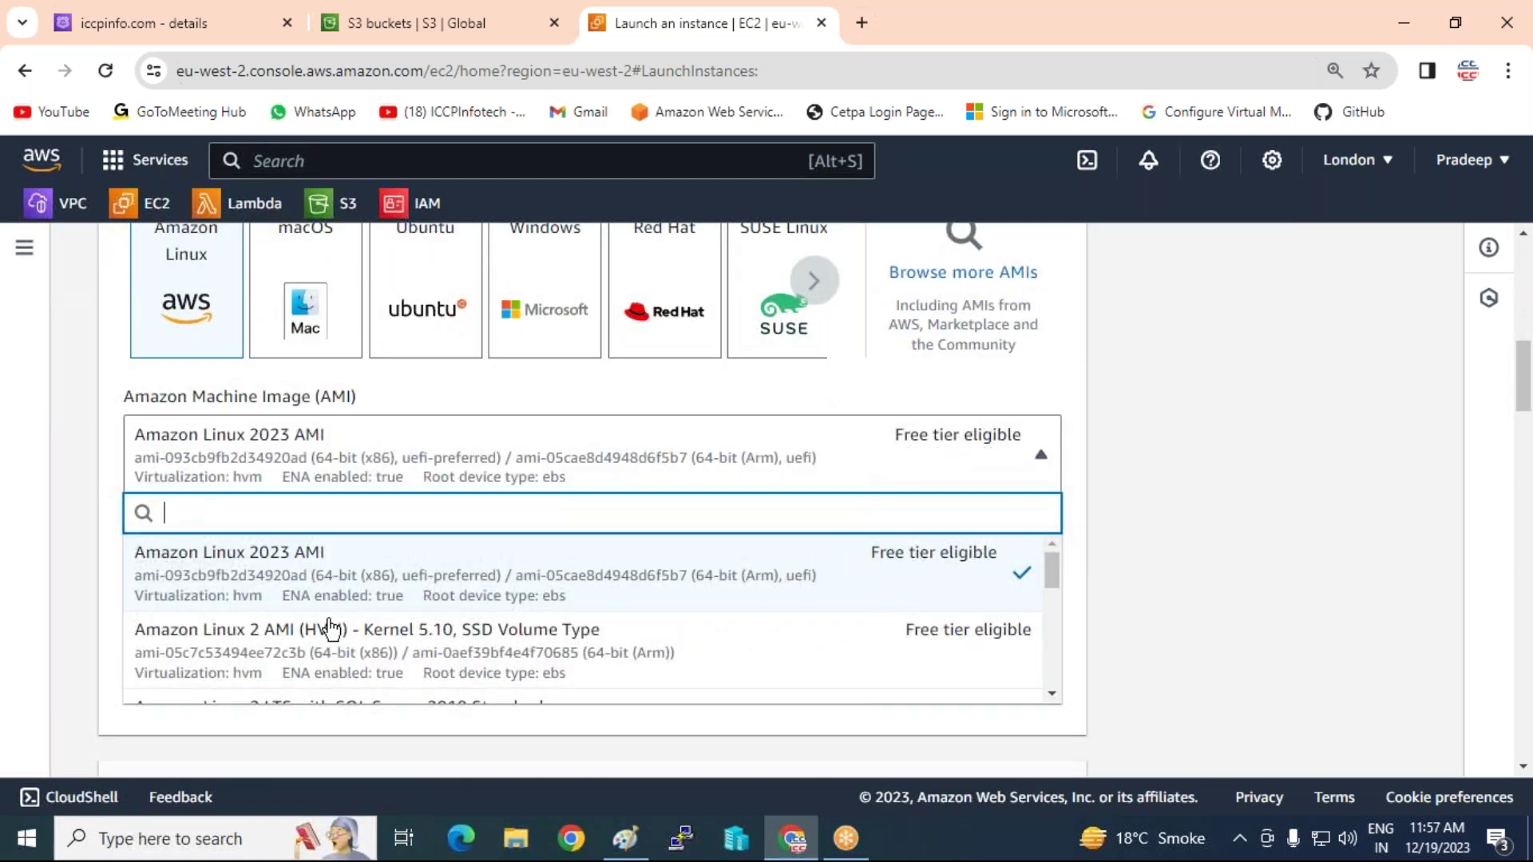
{"action": "left_click", "coordinate": [334, 644]}
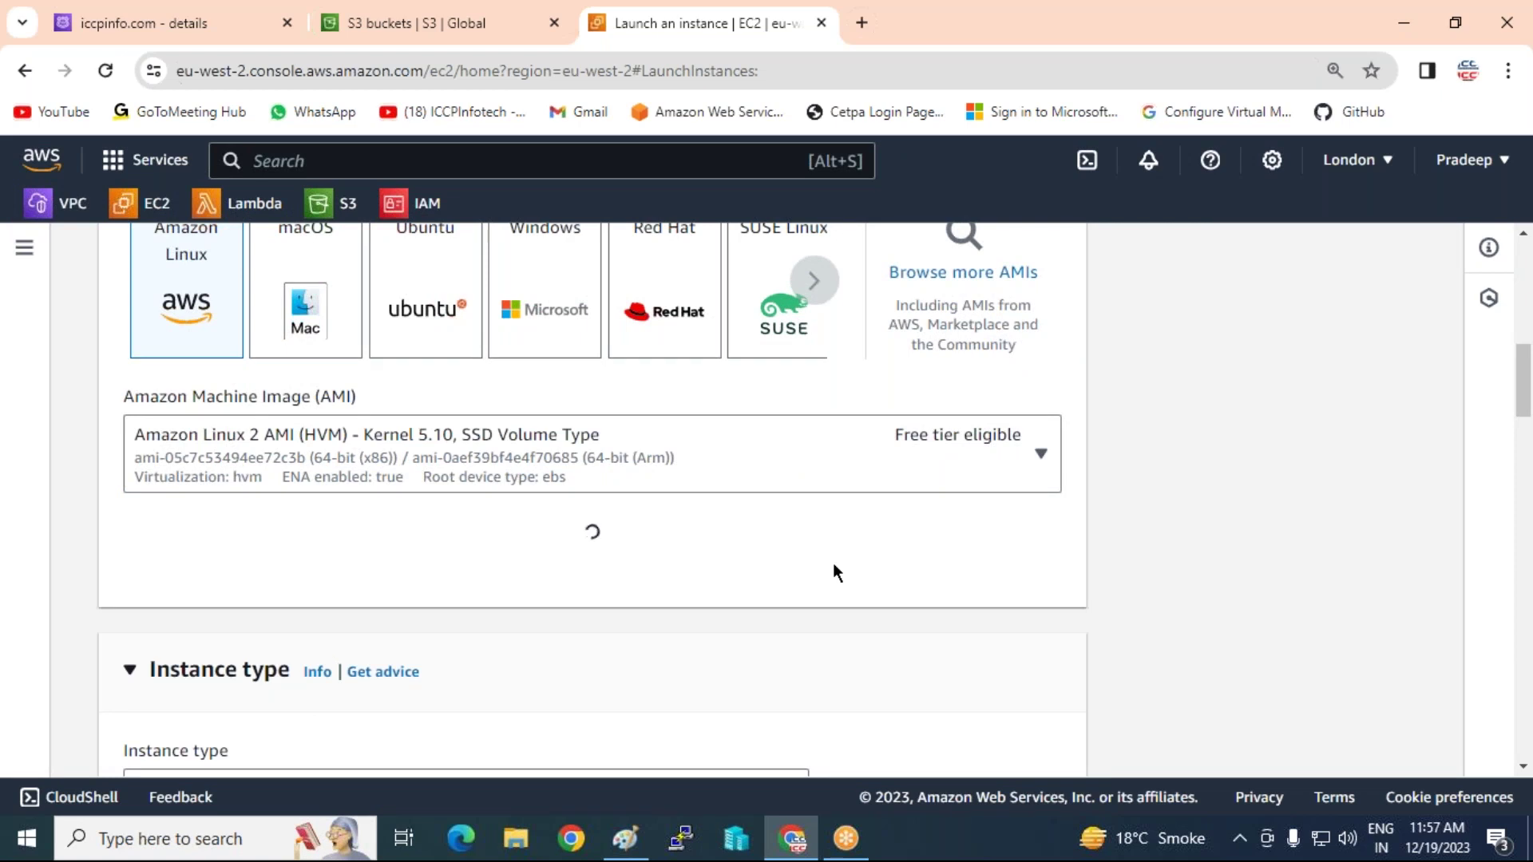
- Create an RSA key pair named kubernets-key in .pem format for the instance login
{"action": "scroll", "coordinate": [832, 563], "scroll_direction": "down", "scroll_amount": 8}
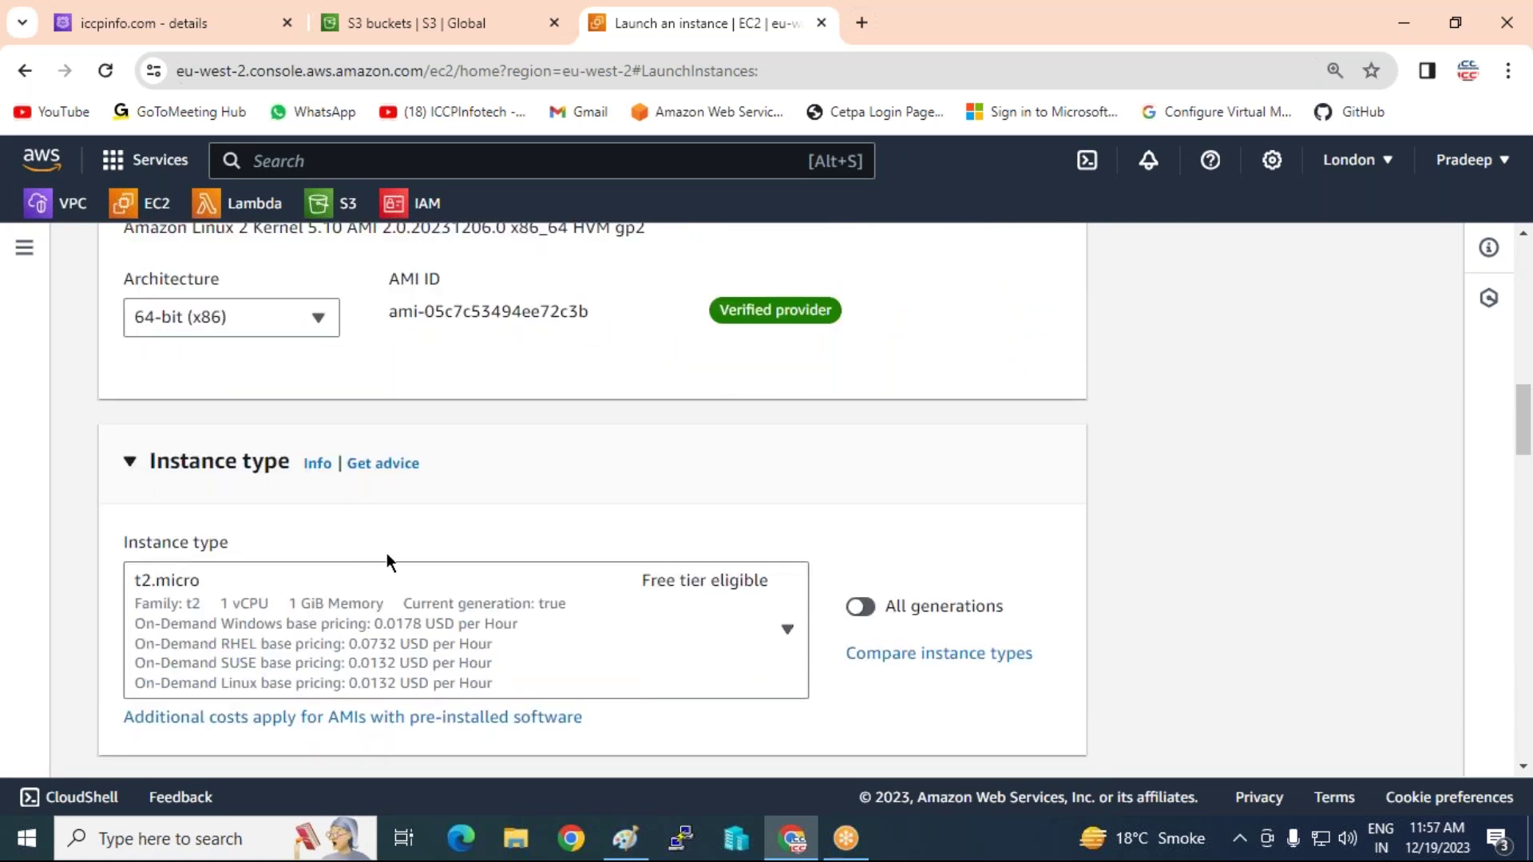
{"action": "scroll", "coordinate": [240, 544], "scroll_direction": "down", "scroll_amount": 3}
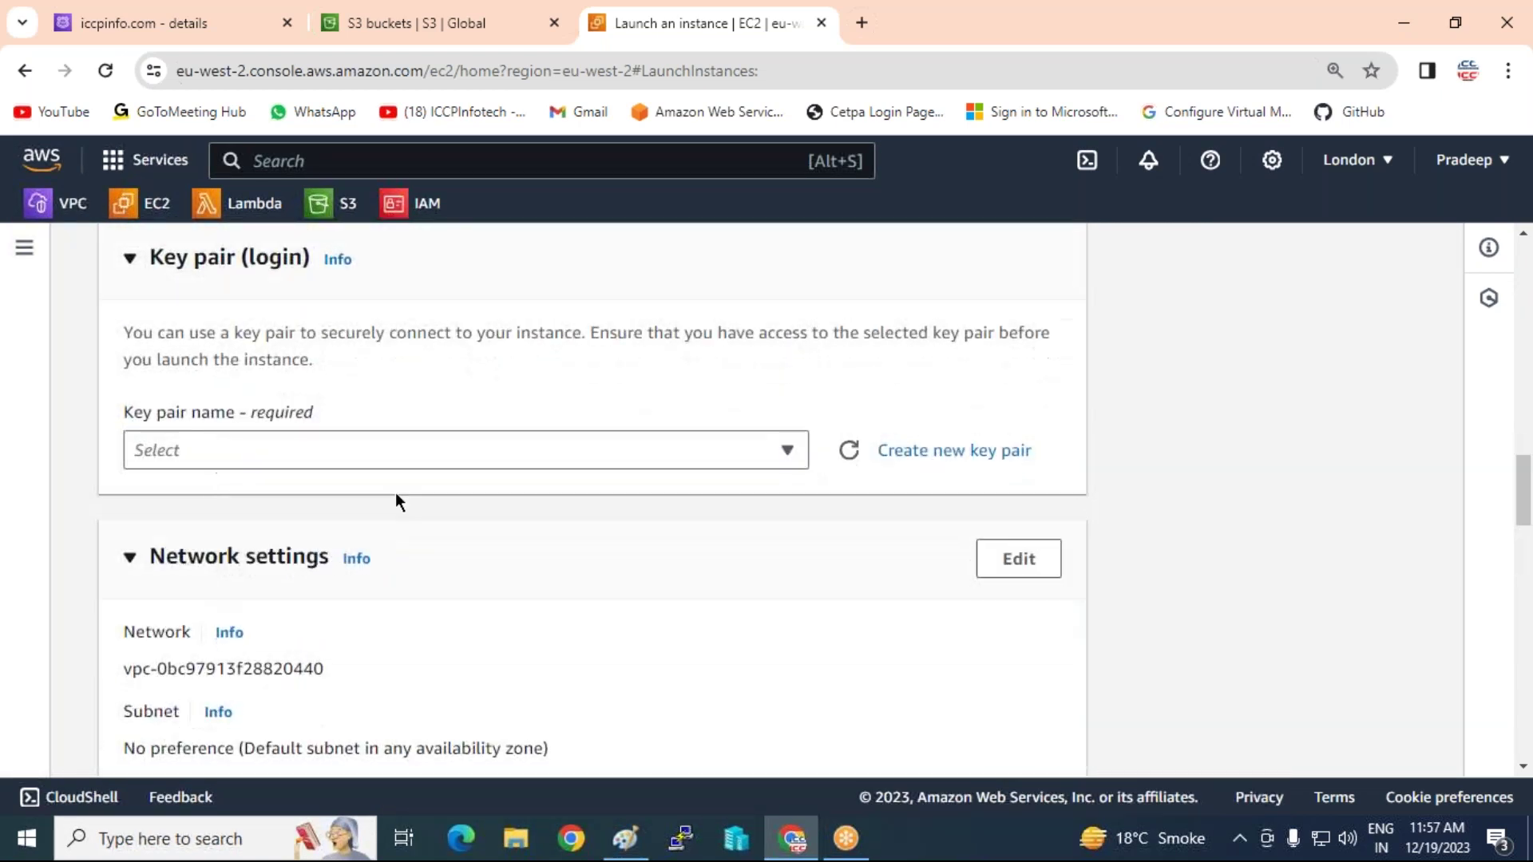
{"action": "left_click", "coordinate": [462, 447]}
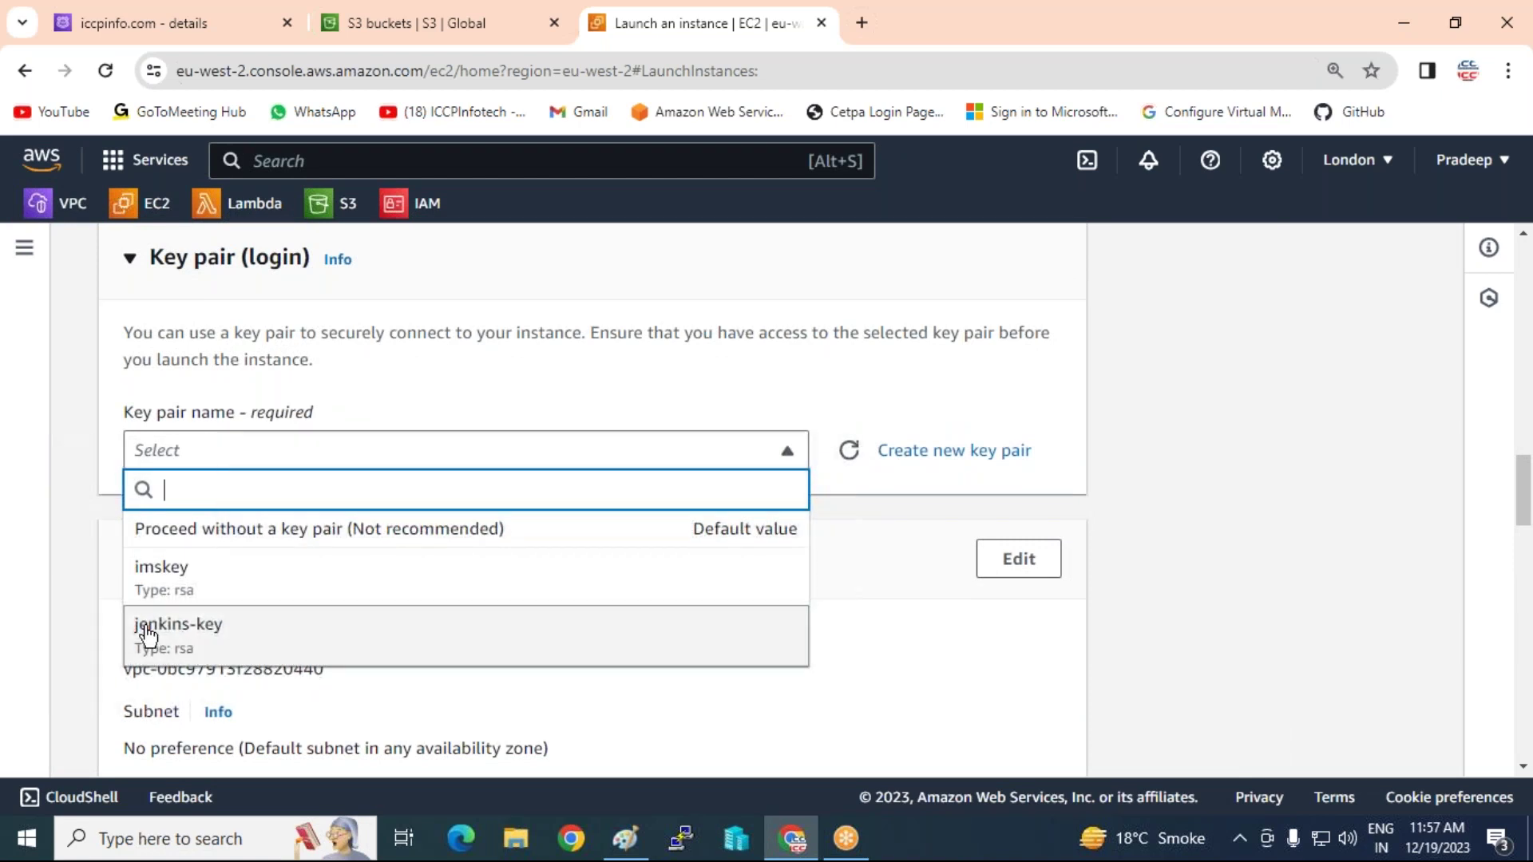
{"action": "left_click", "coordinate": [986, 450]}
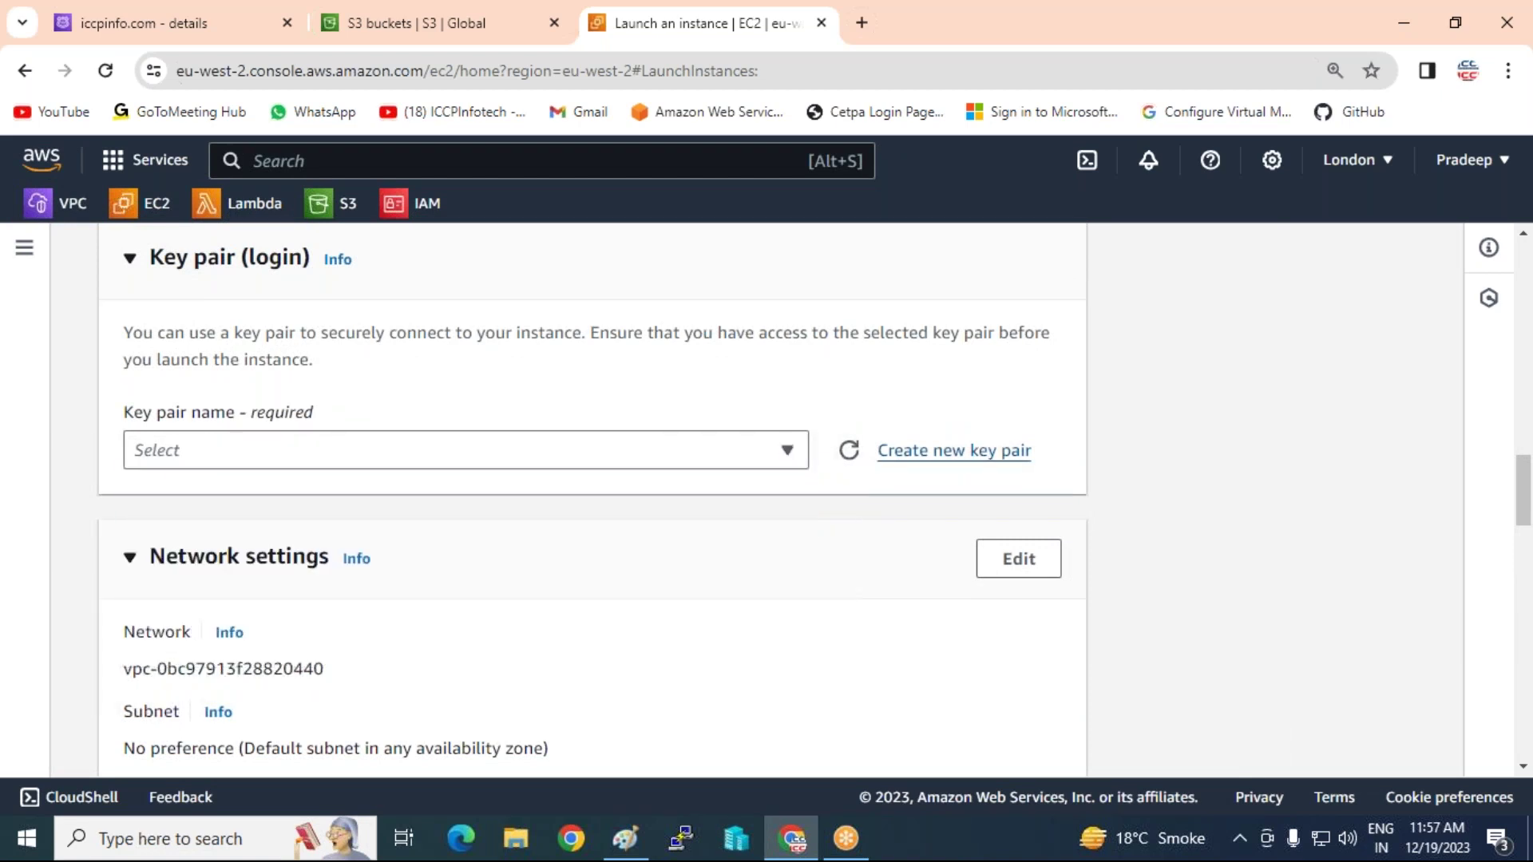
{"action": "left_click", "coordinate": [499, 411]}
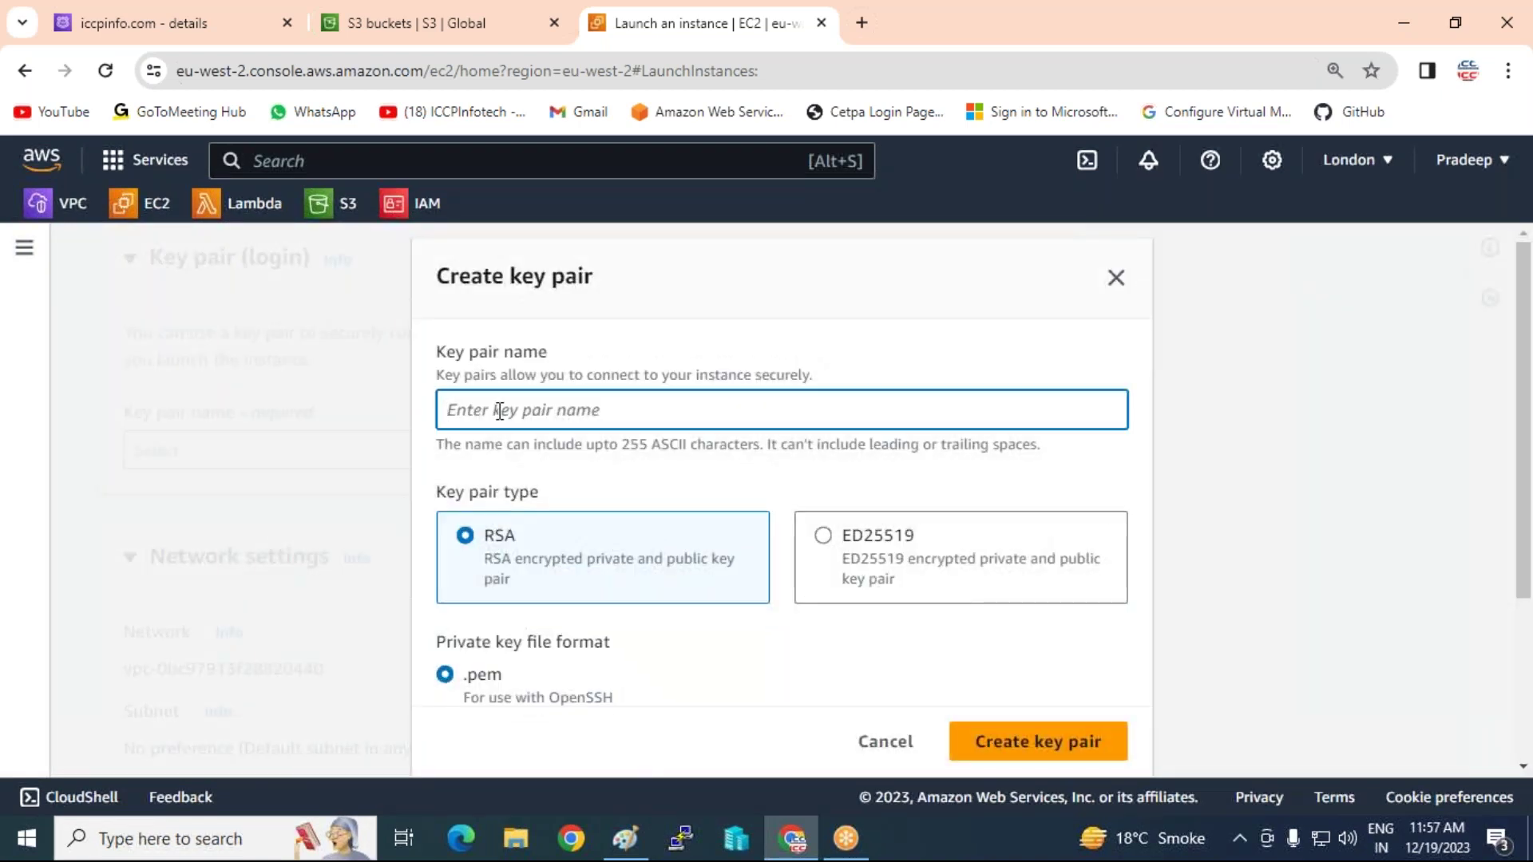
{"action": "type", "text": "kubernets-key"}
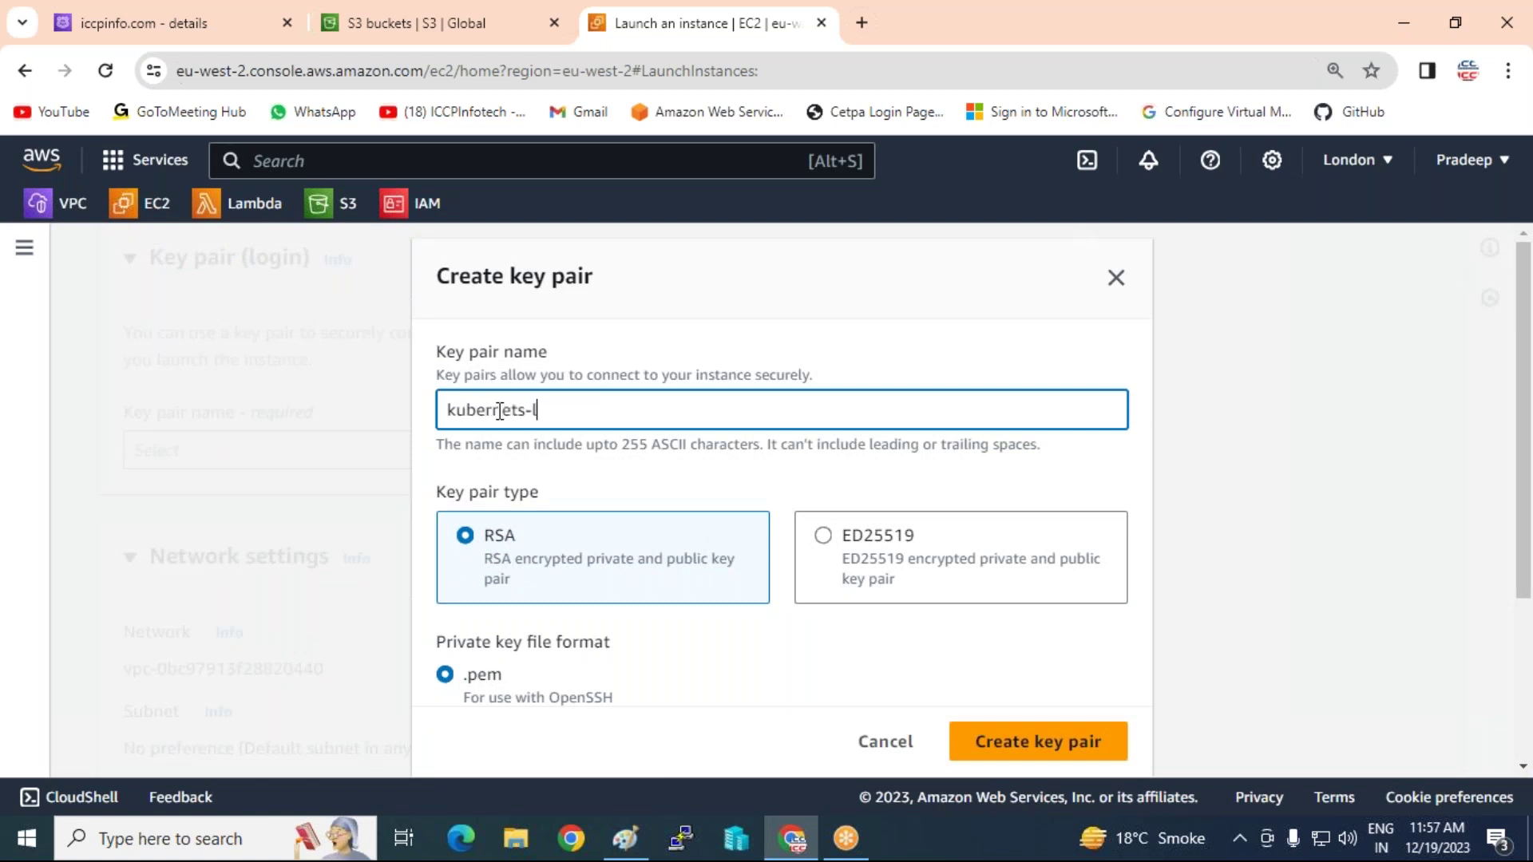
{"action": "left_click", "coordinate": [555, 558]}
{"action": "scroll", "coordinate": [452, 563], "scroll_direction": "down", "scroll_amount": 1}
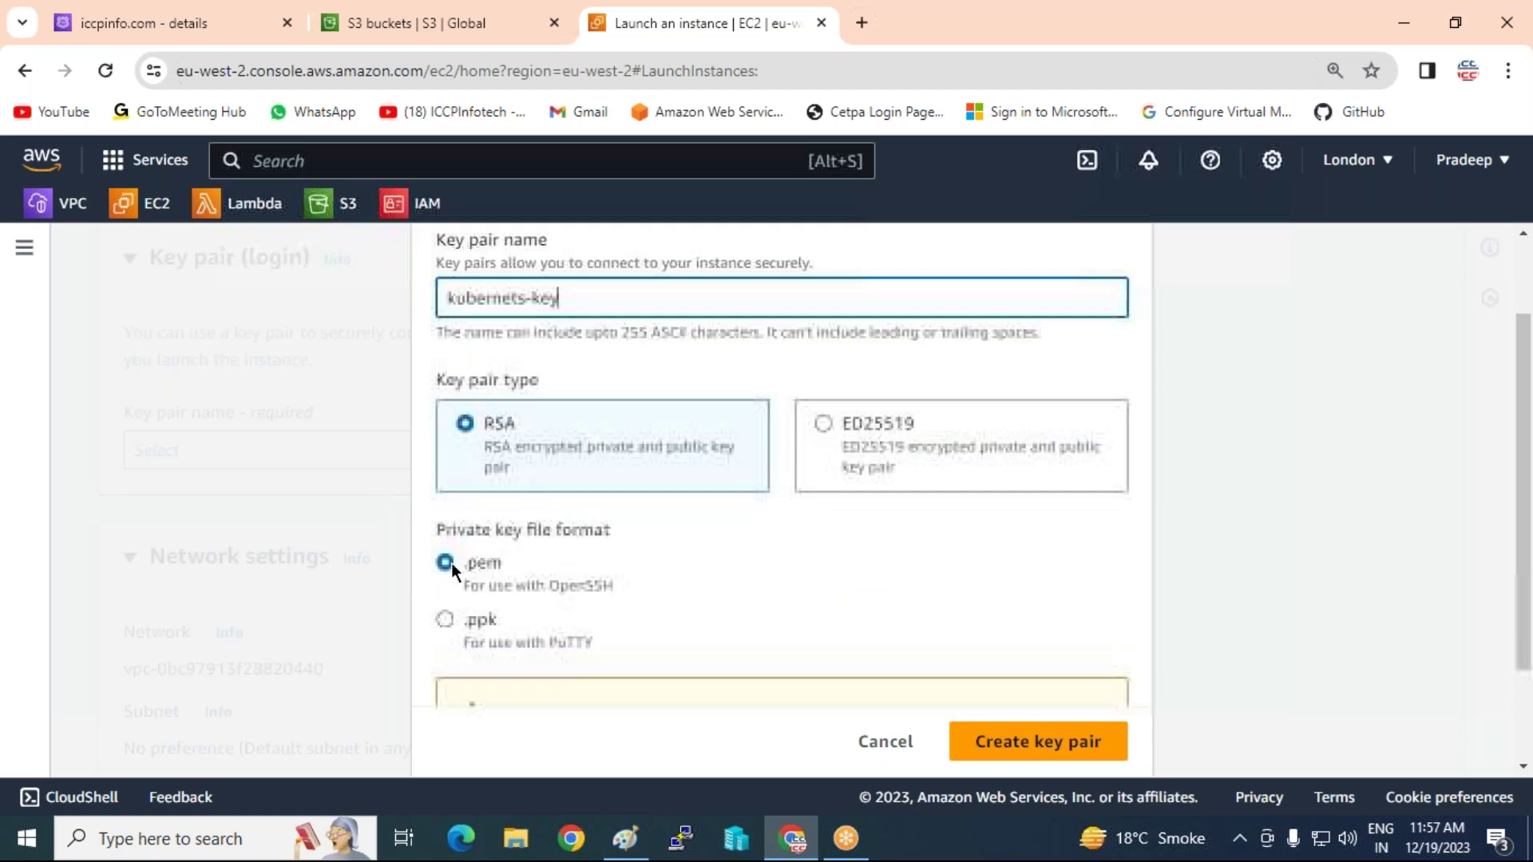
{"action": "left_click", "coordinate": [1100, 752]}
- Finish creating the kubernets-key key pair and set the instance's subnet to subnet-0546d2d19353ef2a0 in eu-west-2a
{"action": "scroll", "coordinate": [394, 475], "scroll_direction": "down", "scroll_amount": 6}
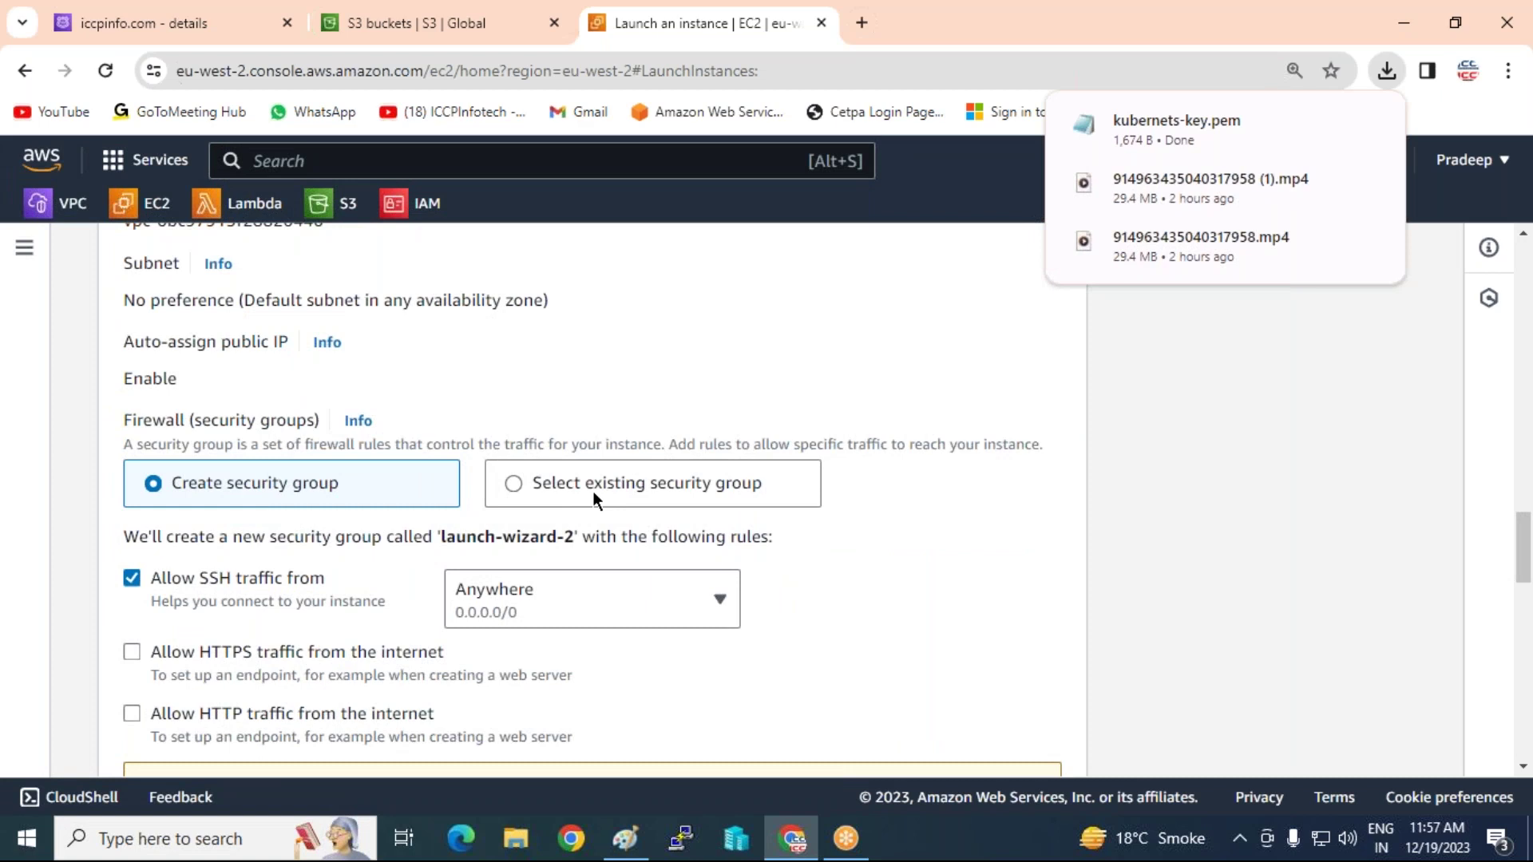
{"action": "scroll", "coordinate": [312, 509], "scroll_direction": "down", "scroll_amount": 5}
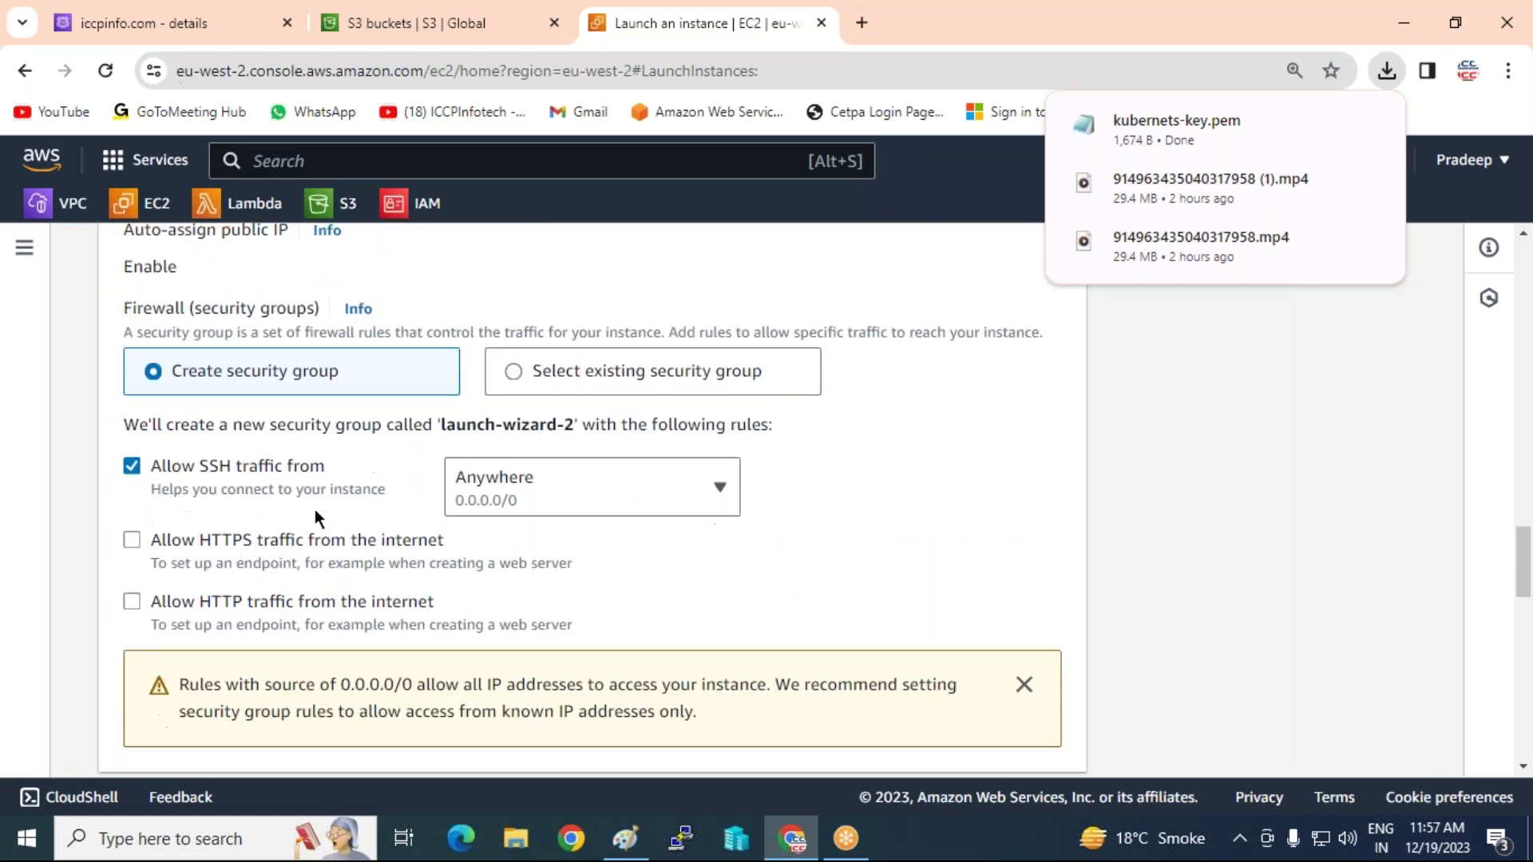
{"action": "scroll", "coordinate": [315, 509], "scroll_direction": "up", "scroll_amount": 8}
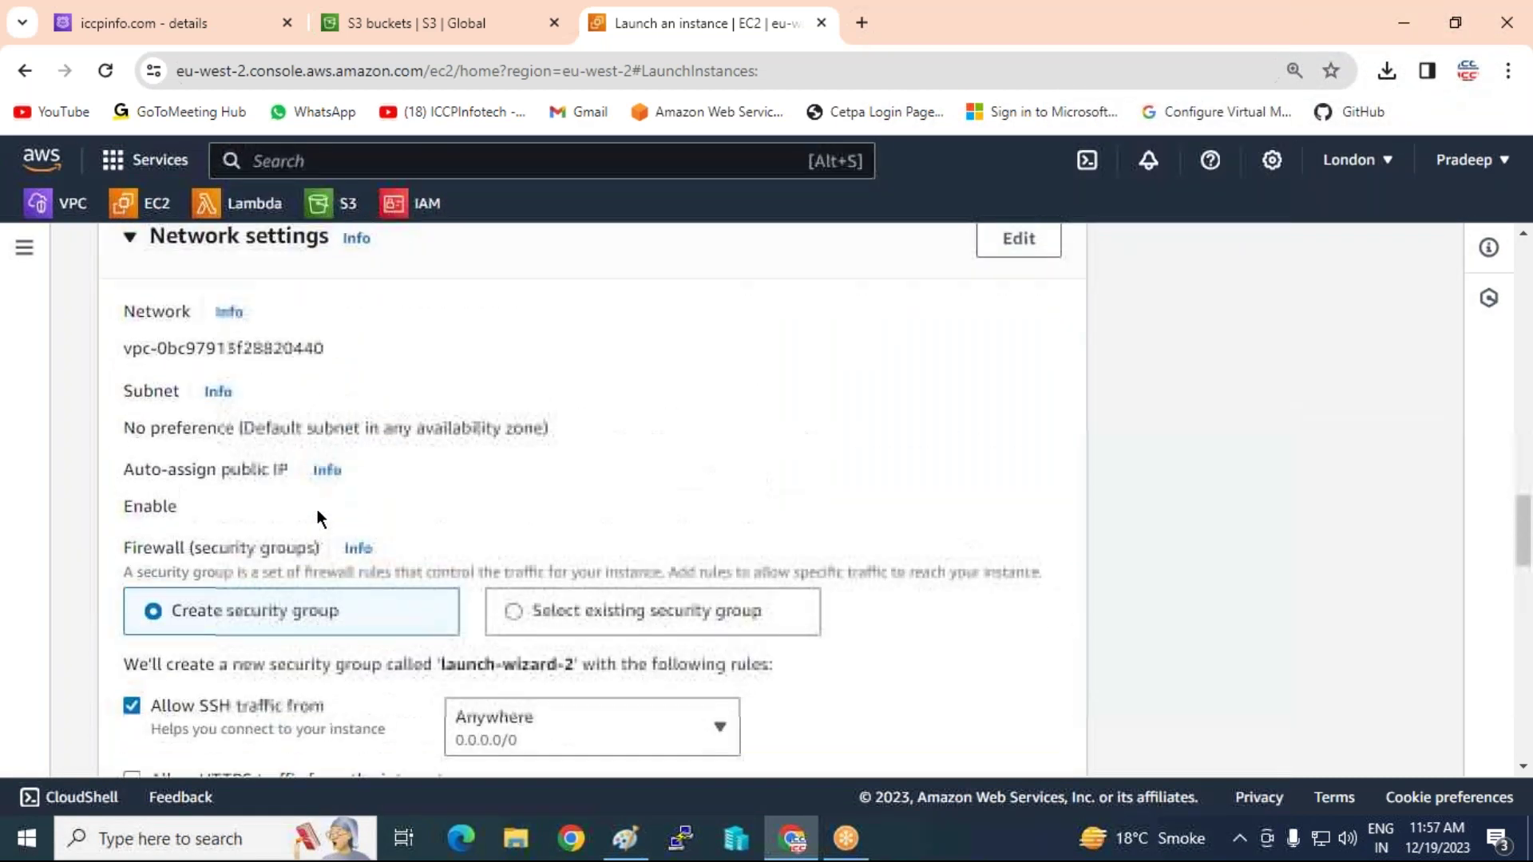
{"action": "left_click", "coordinate": [1019, 560]}
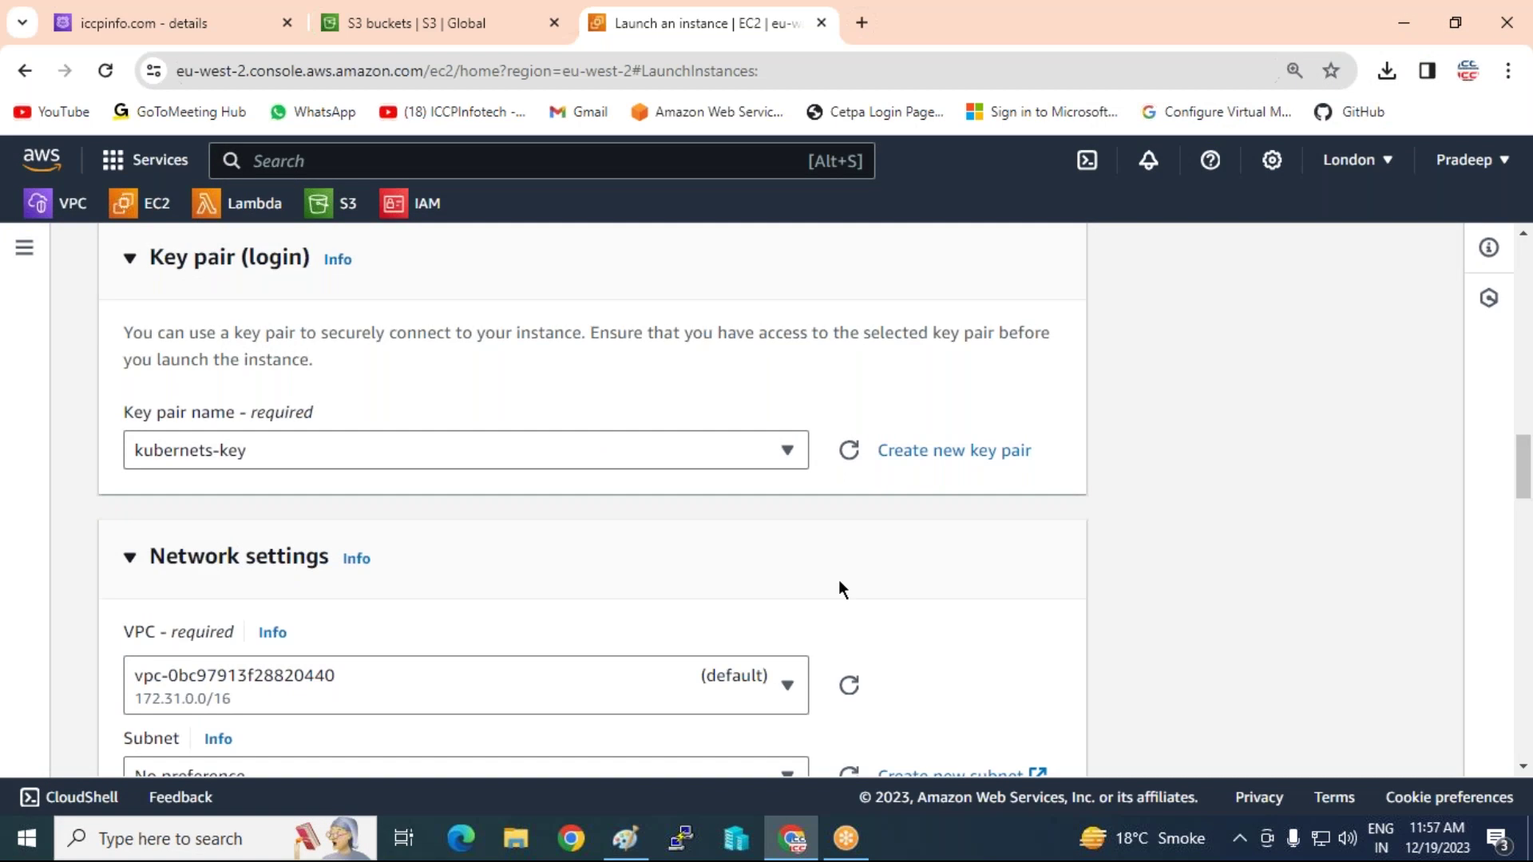
{"action": "scroll", "coordinate": [146, 510], "scroll_direction": "down", "scroll_amount": 3}
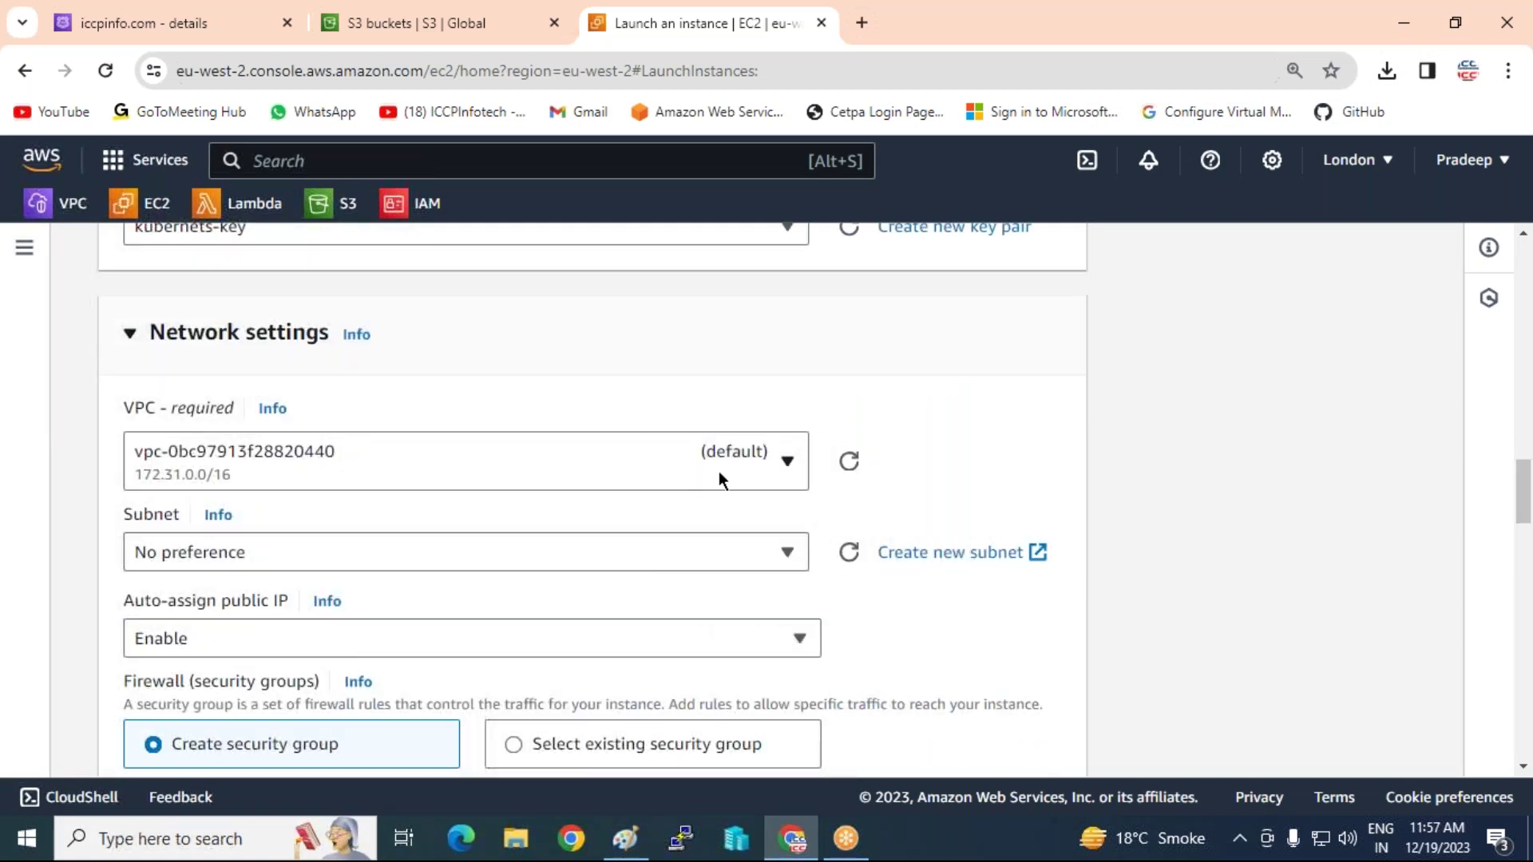
{"action": "scroll", "coordinate": [193, 466], "scroll_direction": "down", "scroll_amount": 2}
{"action": "left_click", "coordinate": [638, 434]}
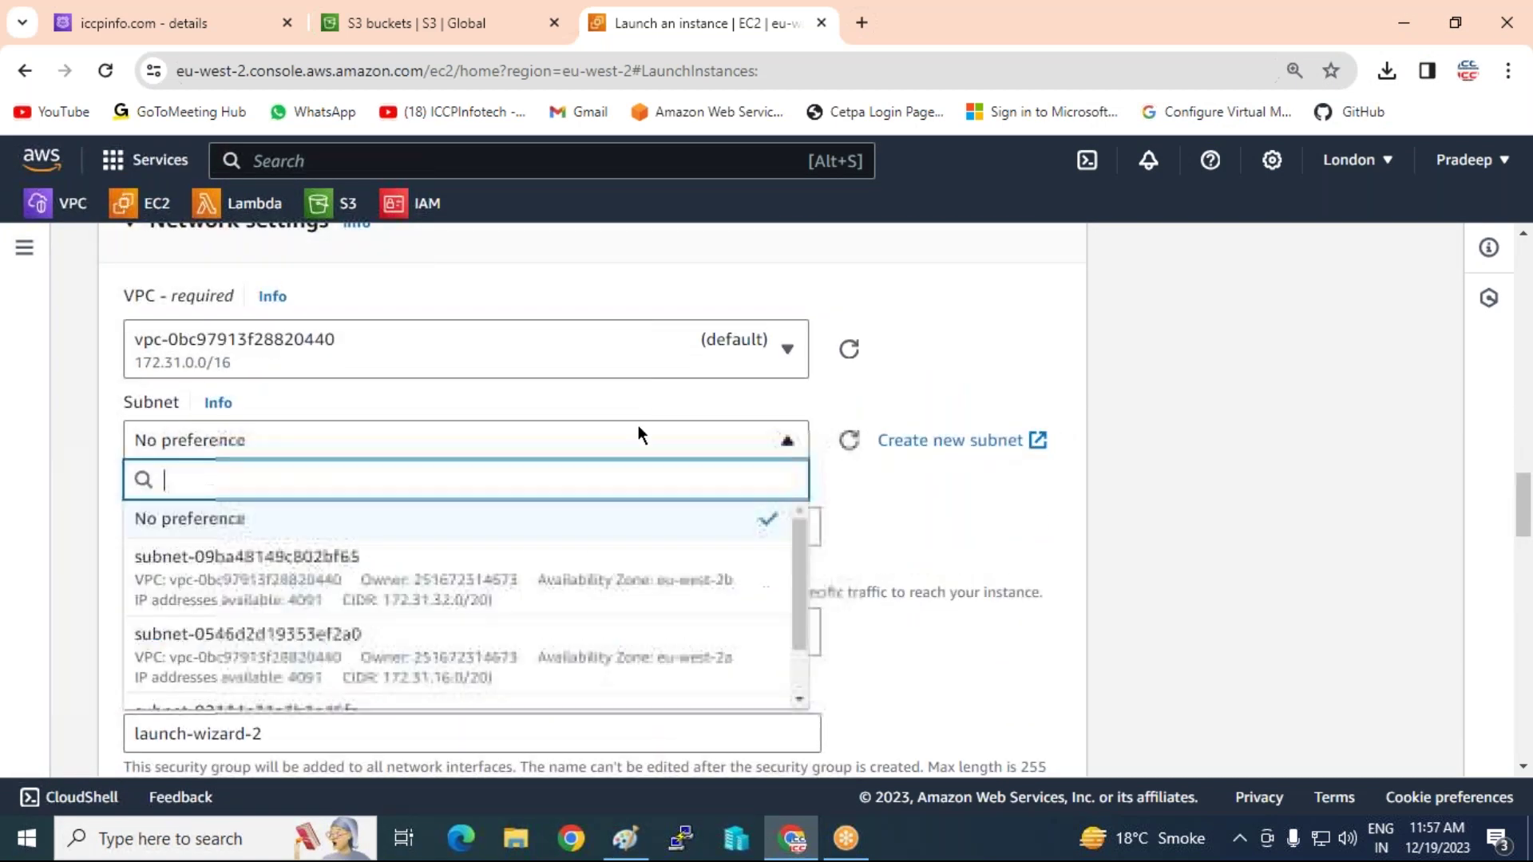
{"action": "scroll", "coordinate": [681, 630], "scroll_direction": "down", "scroll_amount": 2}
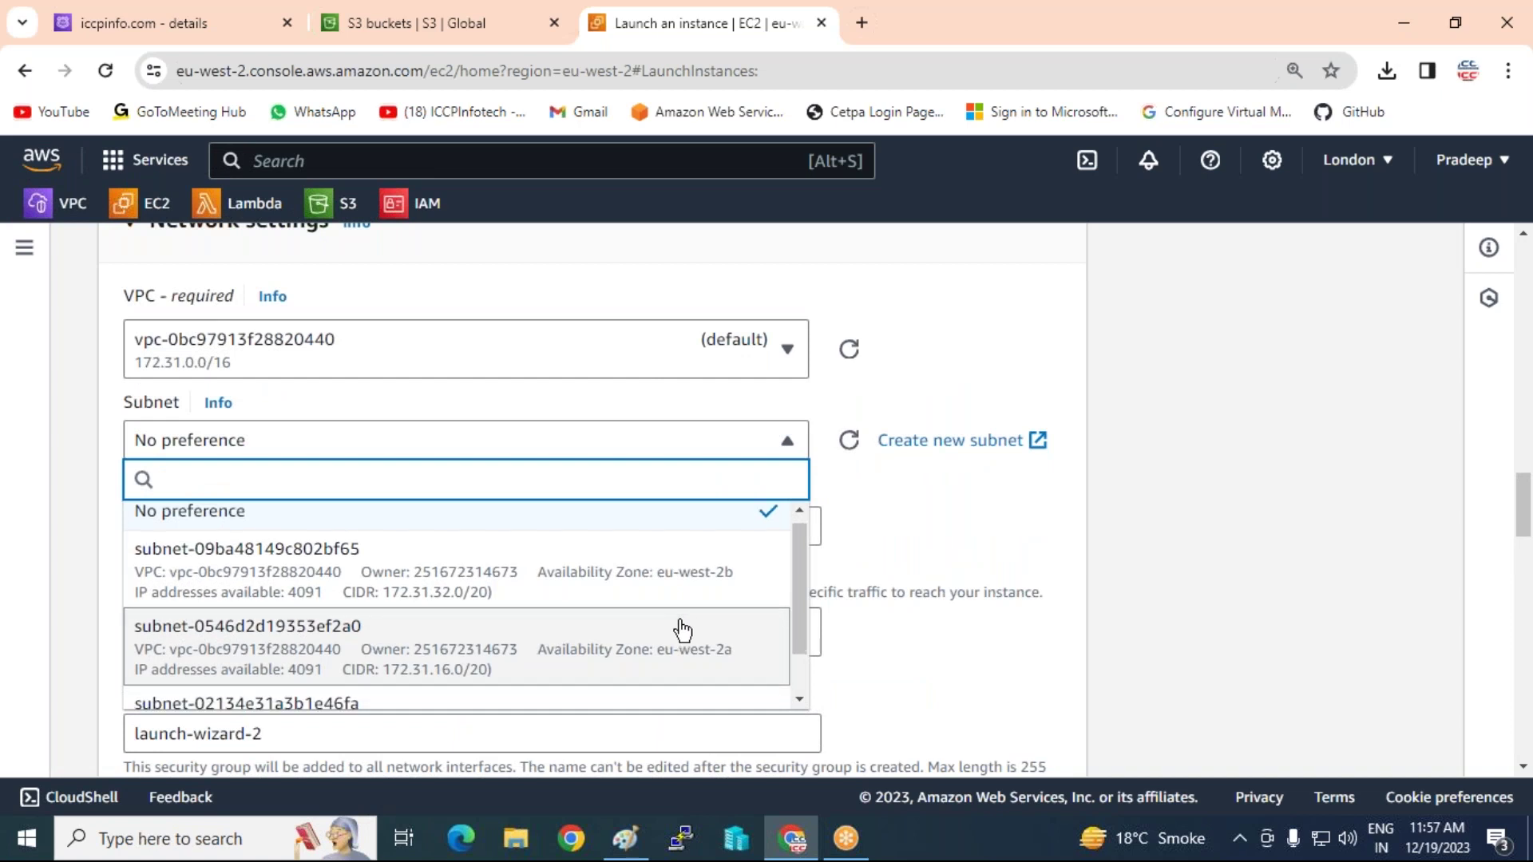
{"action": "left_click", "coordinate": [644, 619]}
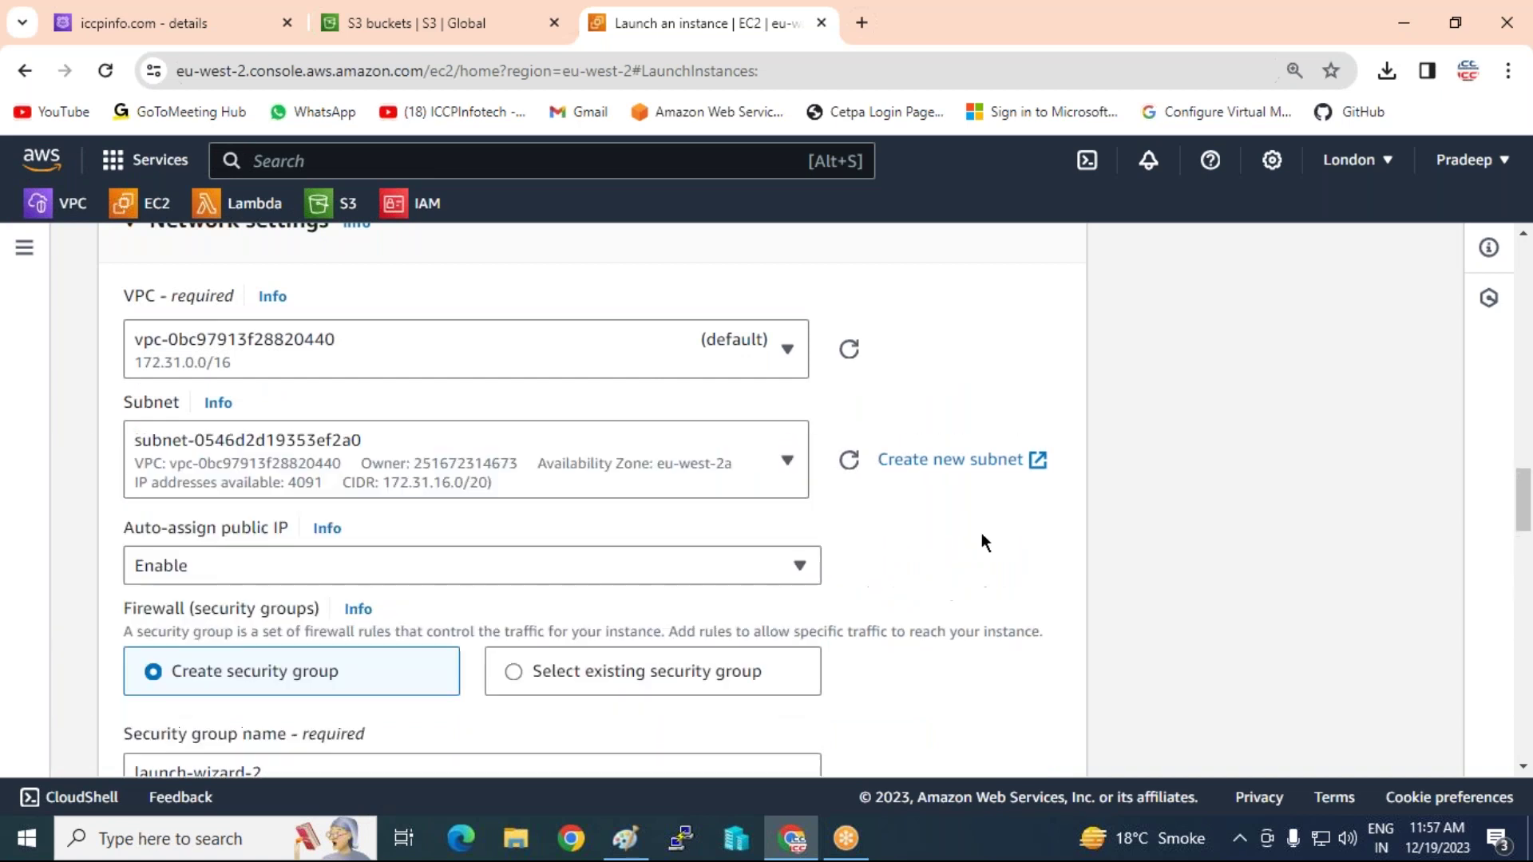
- Name the instance's new security group Kubernets-SG and give it the description Full-Access
{"action": "scroll", "coordinate": [904, 488], "scroll_direction": "down", "scroll_amount": 3}
{"action": "scroll", "coordinate": [912, 495], "scroll_direction": "down", "scroll_amount": 1}
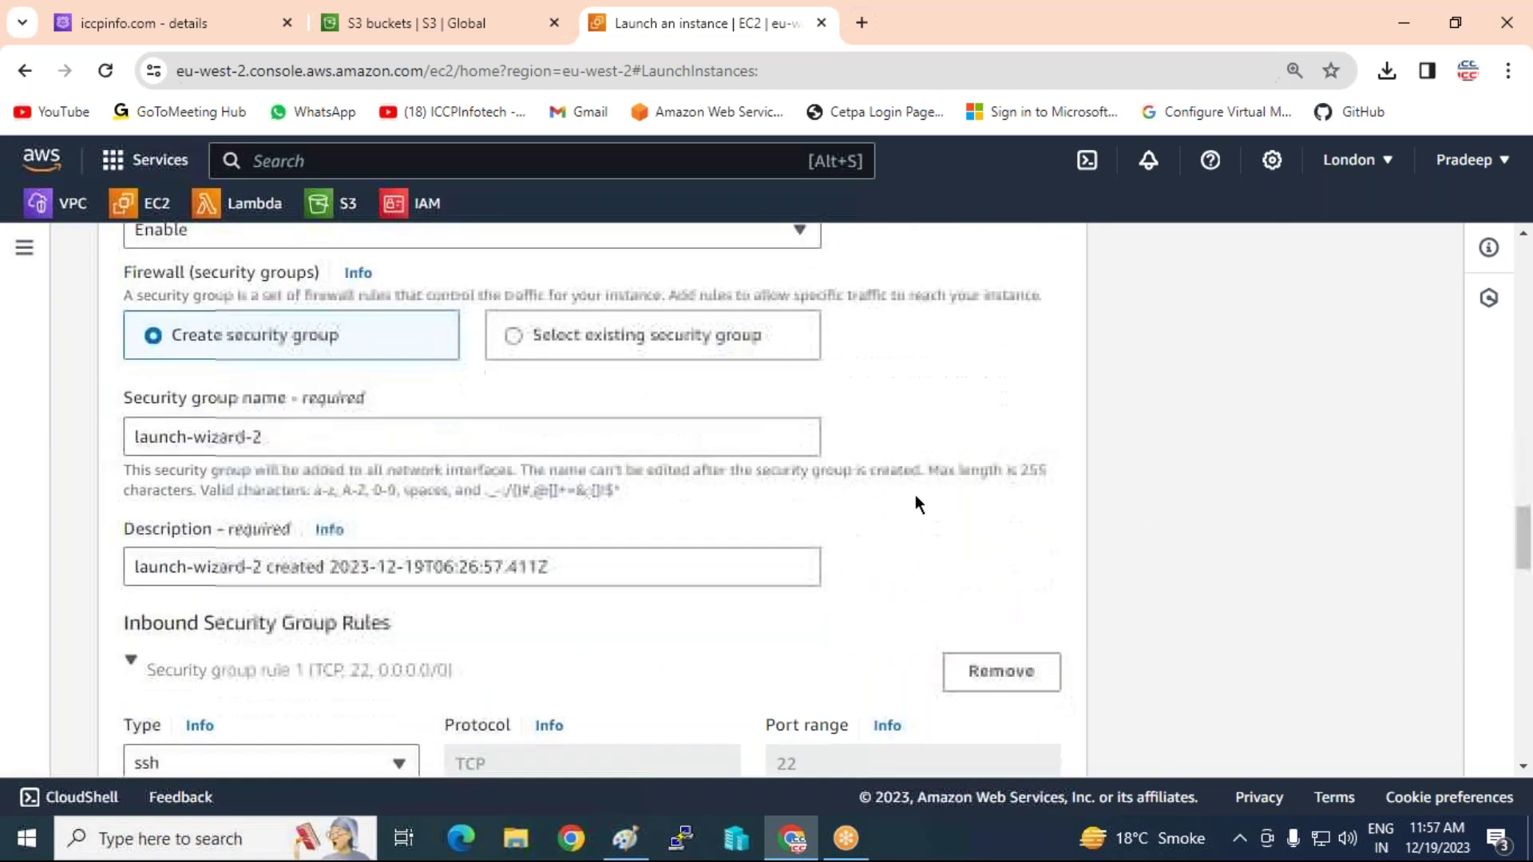
{"action": "triple_click", "coordinate": [286, 436]}
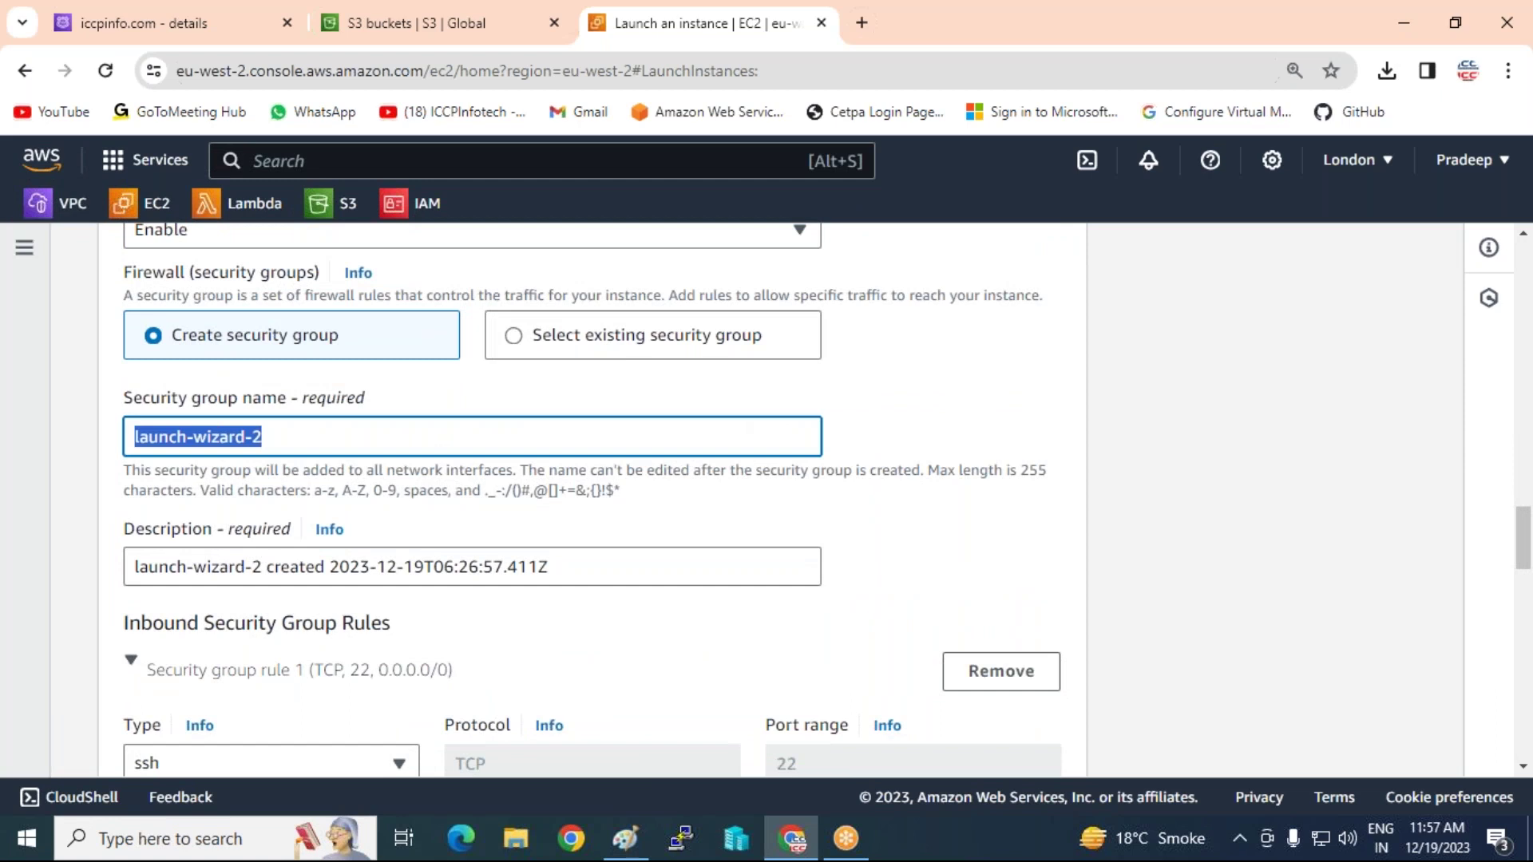
{"action": "type", "text": "Kubernets-"}
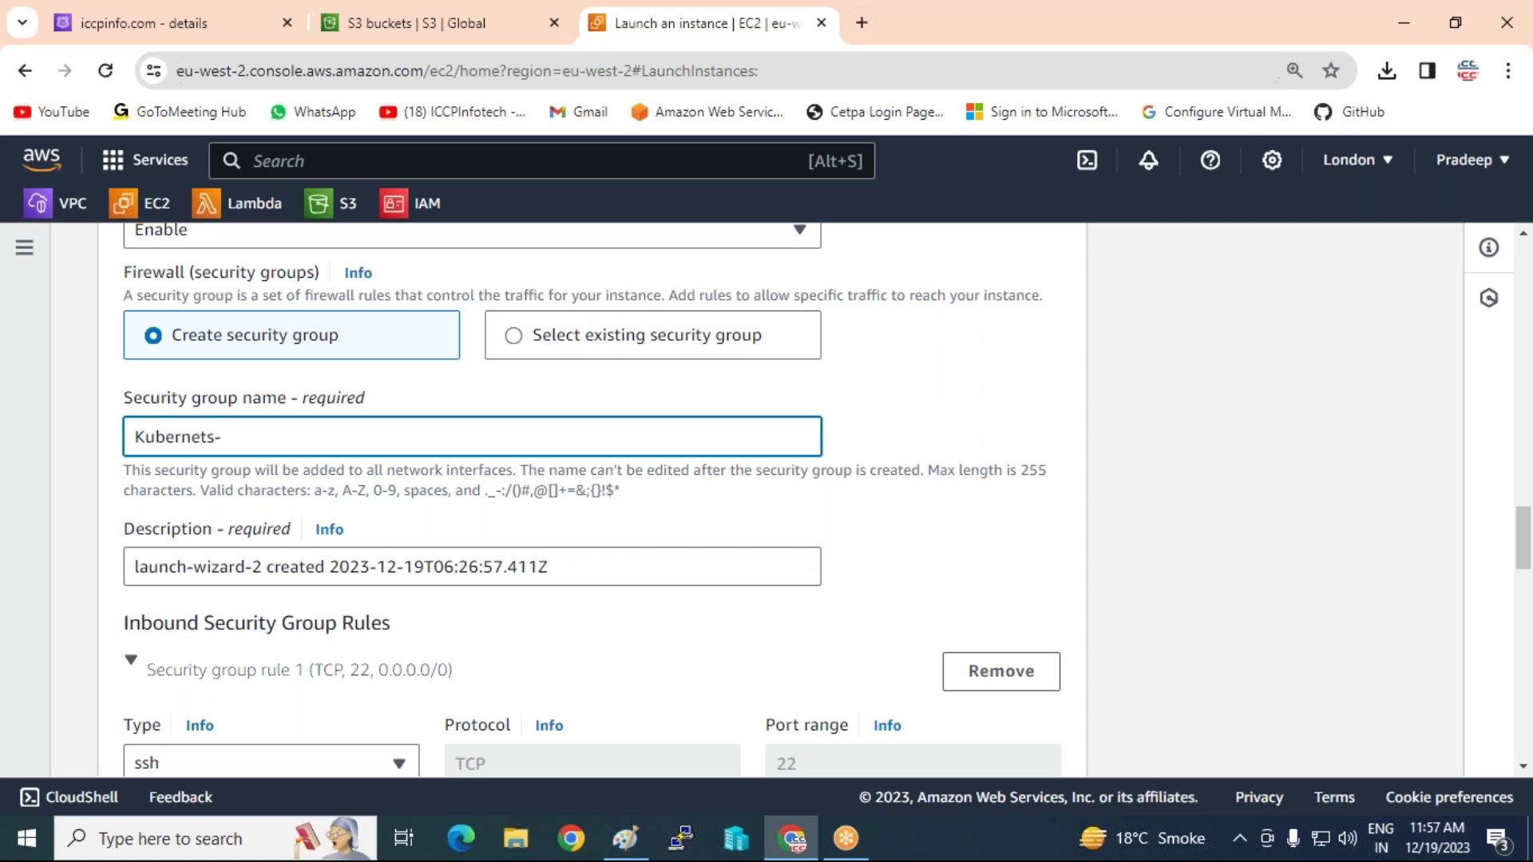
{"action": "type", "text": "SG"}
{"action": "left_click_drag", "start_coordinate": [559, 559], "coordinate": [132, 566]}
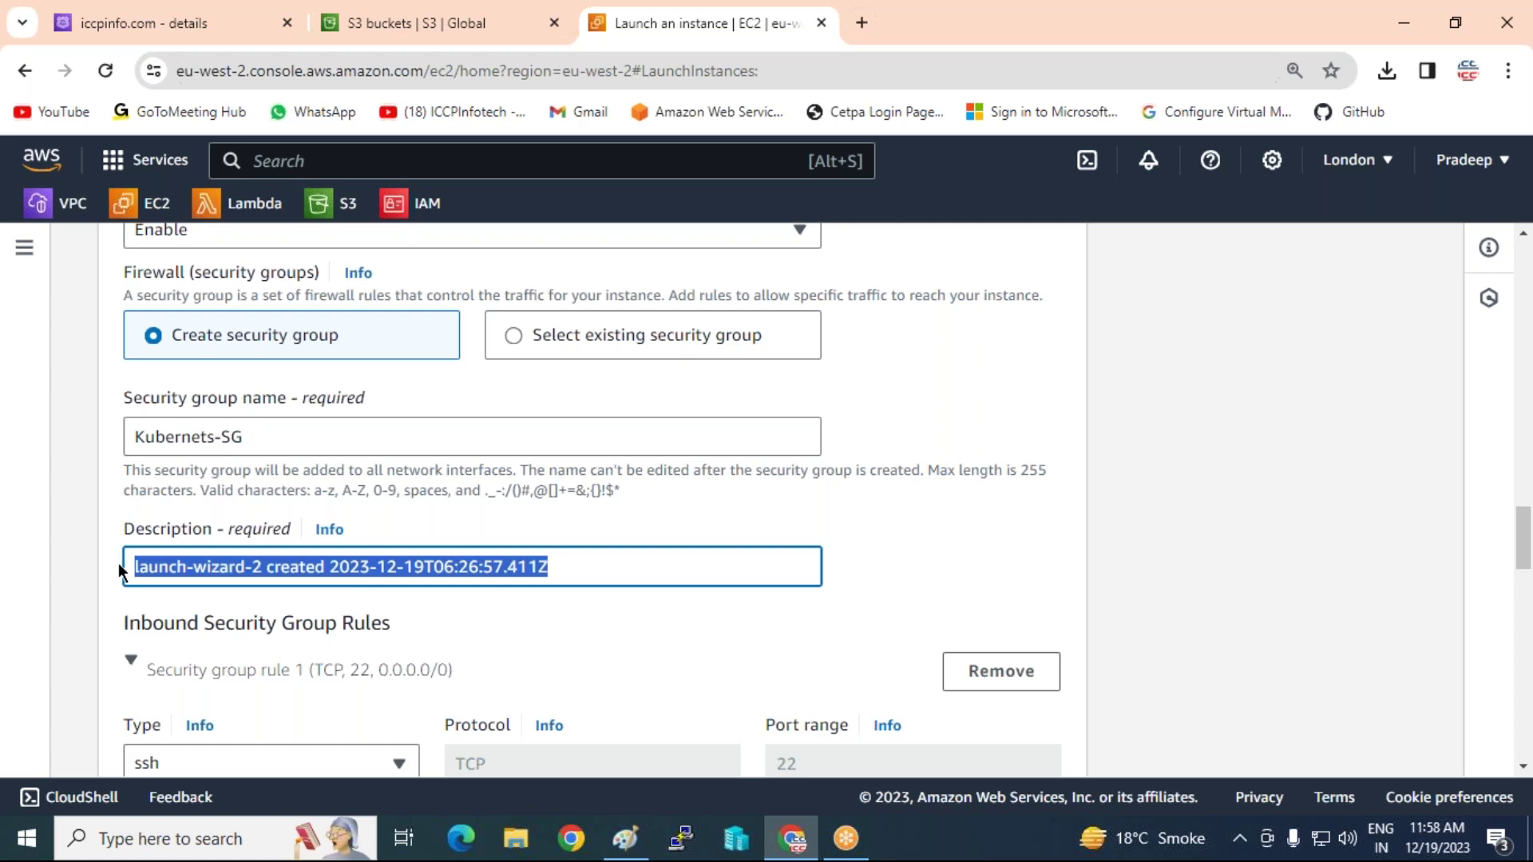
{"action": "type", "text": "Full-"}
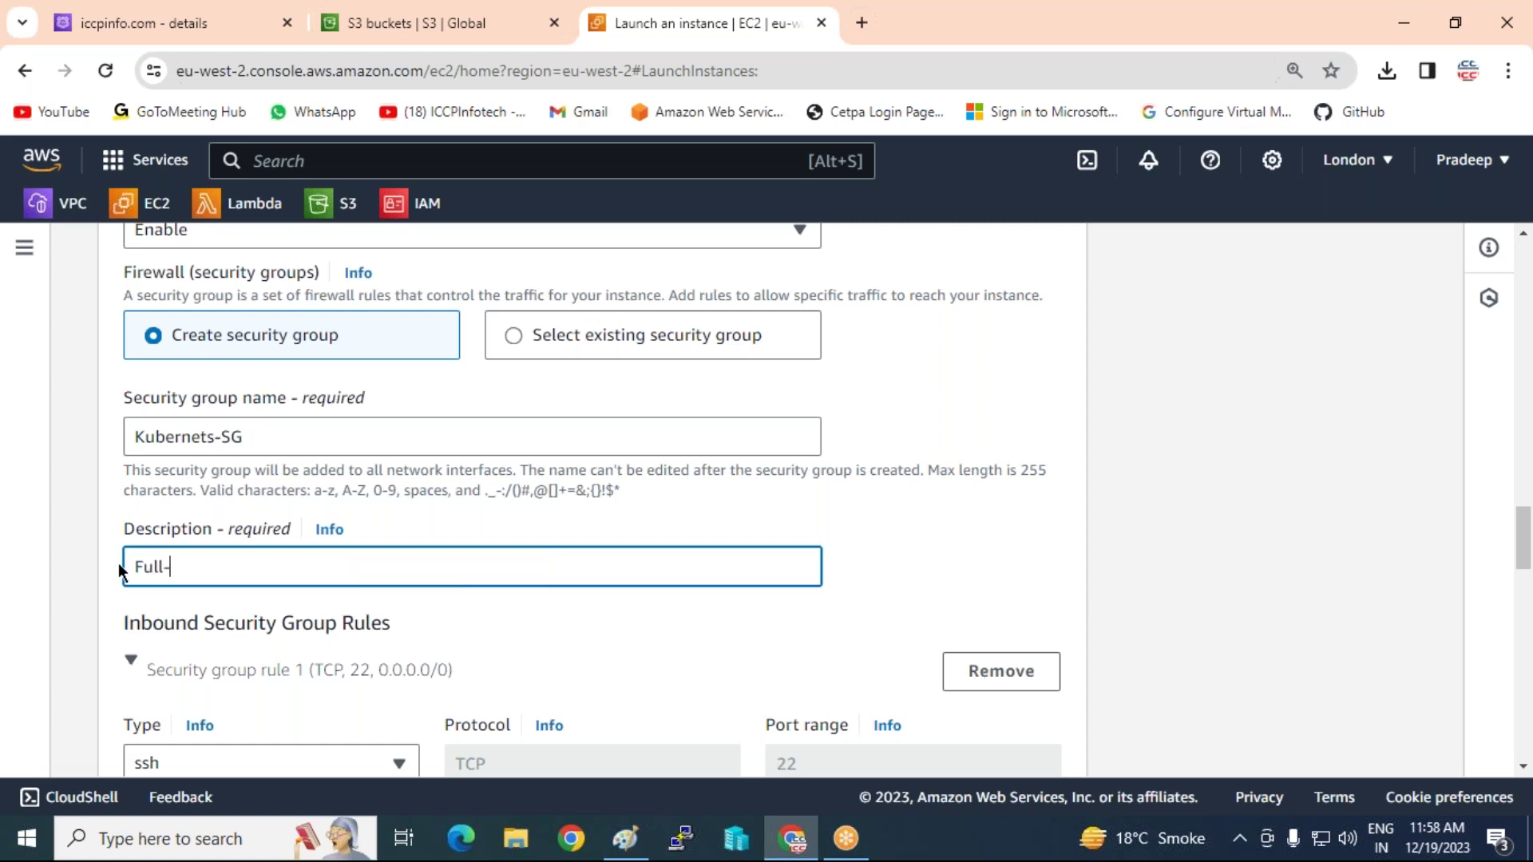
{"action": "type", "text": "Access"}
- Set the type of the first inbound security group rule to All traffic
{"action": "scroll", "coordinate": [287, 591], "scroll_direction": "down", "scroll_amount": 3}
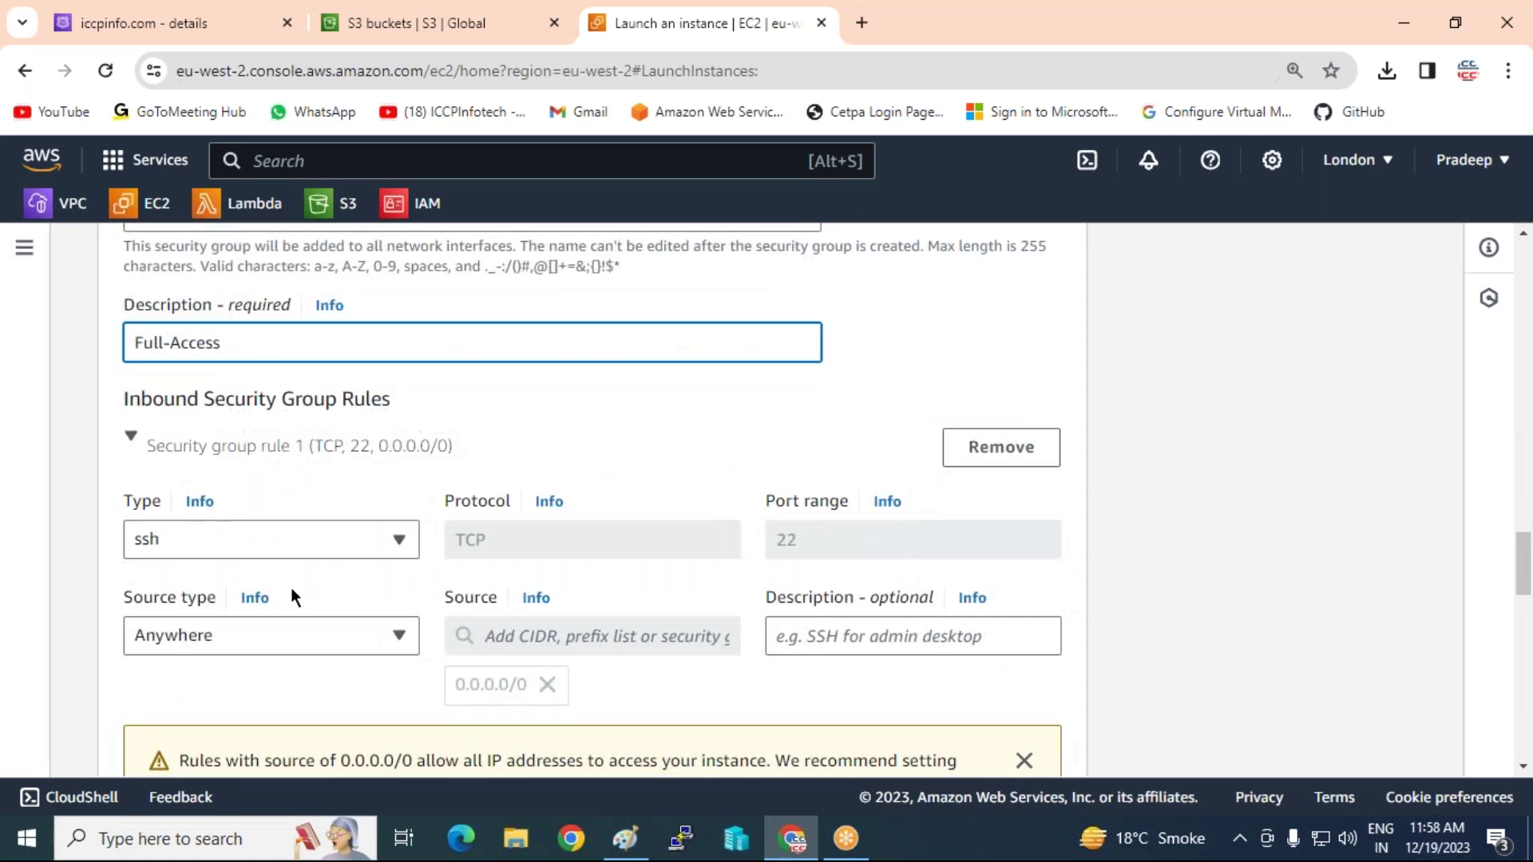
{"action": "left_click", "coordinate": [293, 536]}
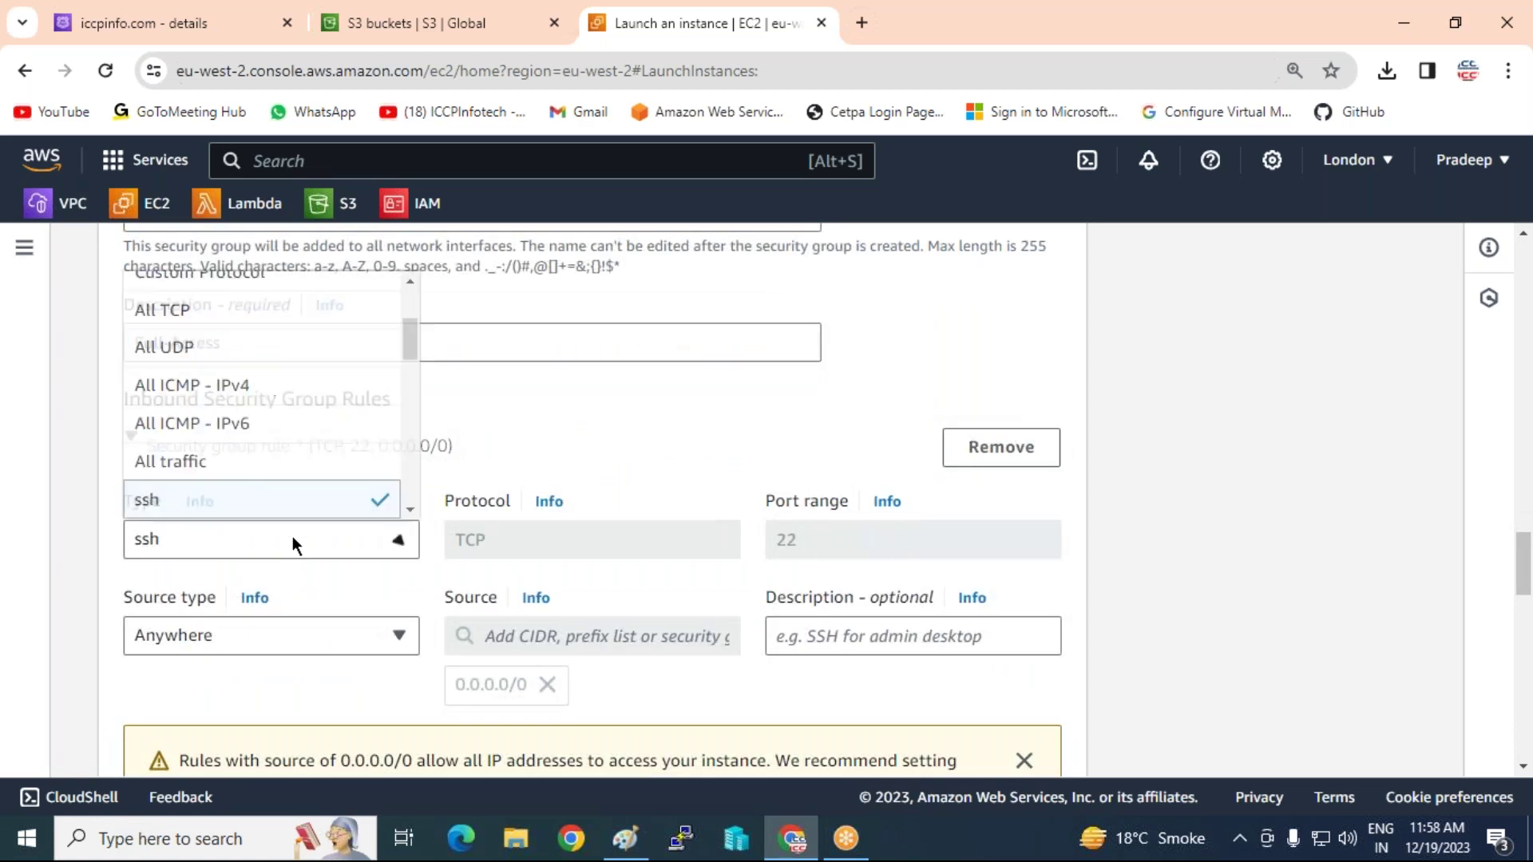
{"action": "left_click", "coordinate": [146, 467]}
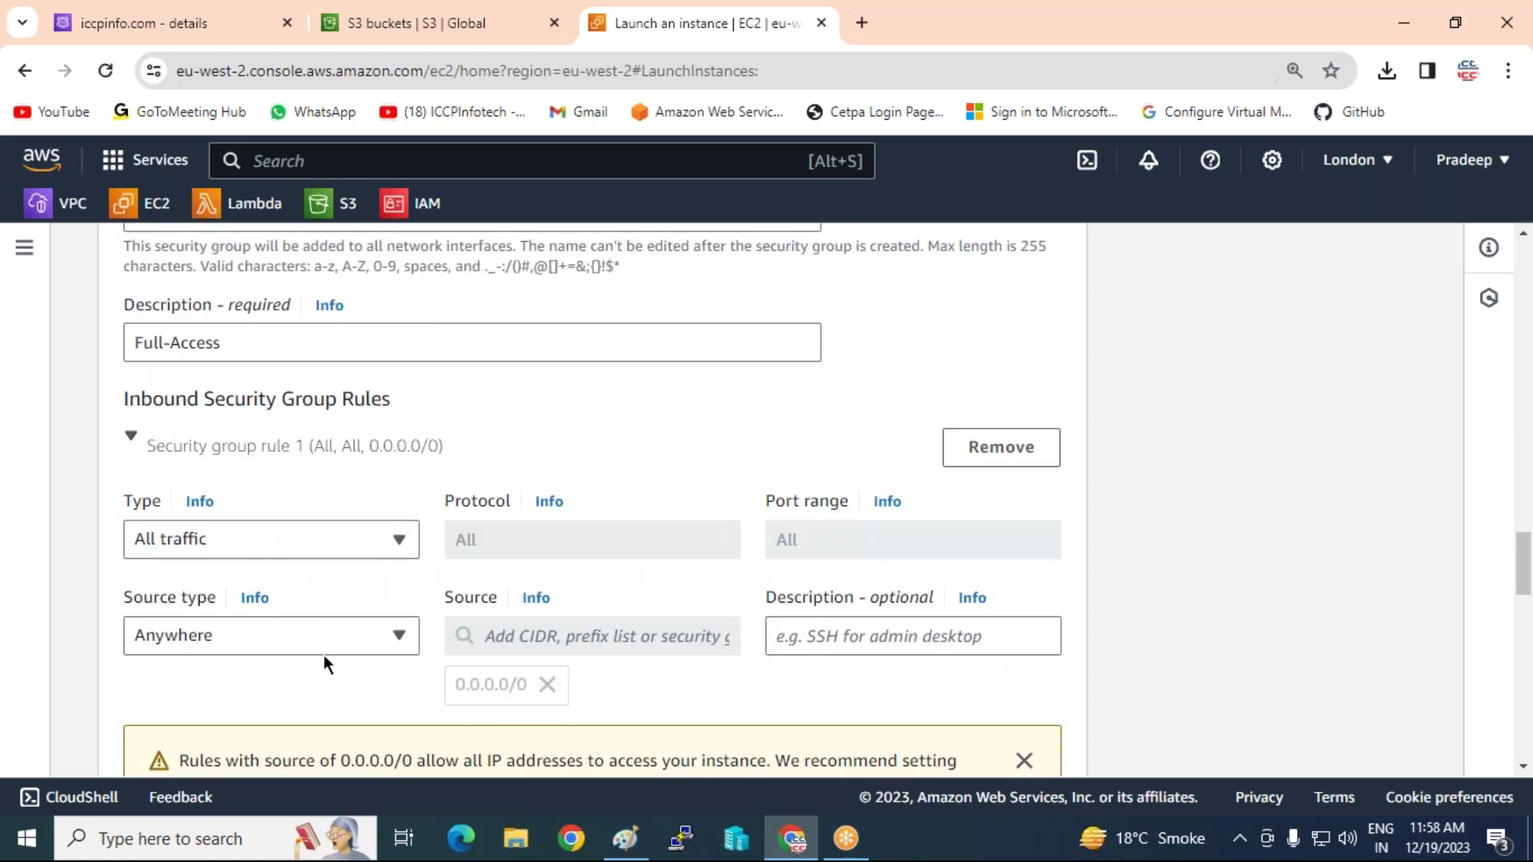
- Set the root volume size to 20 GiB and launch the instance
{"action": "scroll", "coordinate": [324, 655], "scroll_direction": "down", "scroll_amount": 2}
{"action": "scroll", "coordinate": [480, 639], "scroll_direction": "down", "scroll_amount": 9}
{"action": "scroll", "coordinate": [302, 559], "scroll_direction": "up", "scroll_amount": 4}
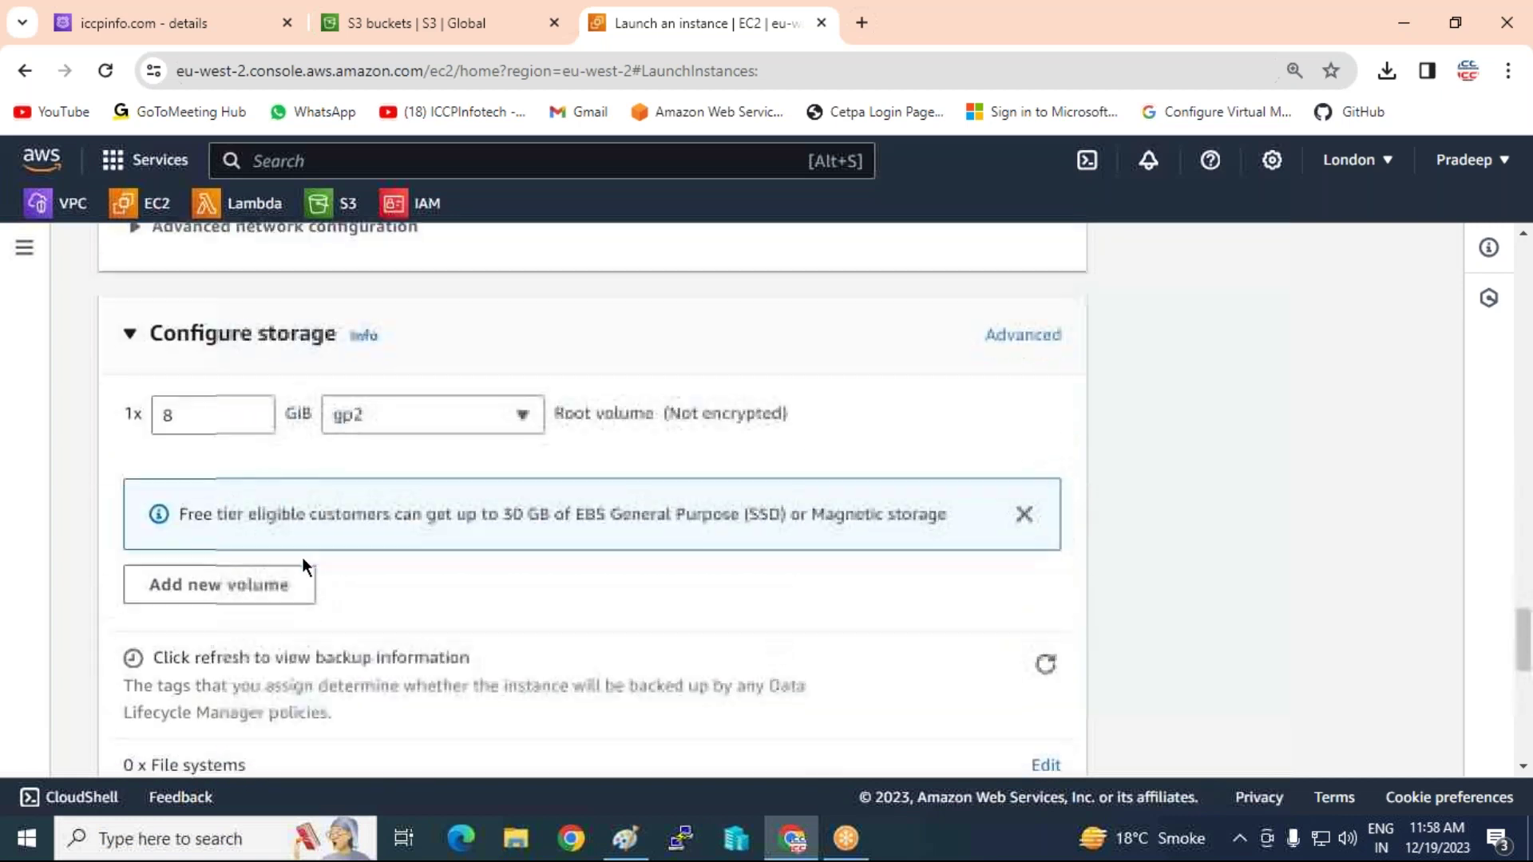
{"action": "double_click", "coordinate": [175, 421]}
{"action": "type", "text": "20"}
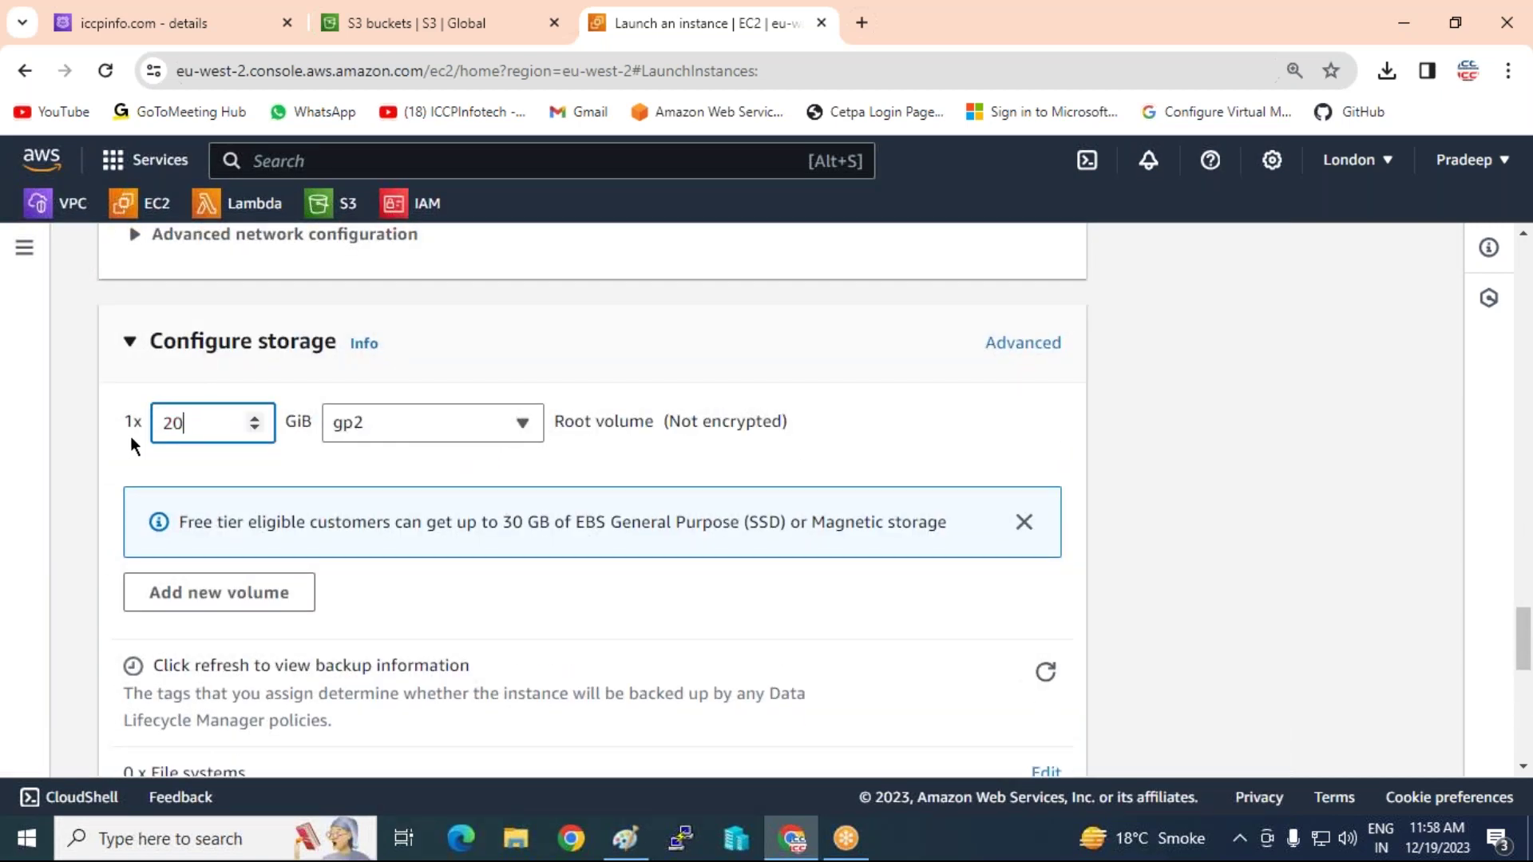
{"action": "scroll", "coordinate": [1067, 653], "scroll_direction": "down", "scroll_amount": 9}
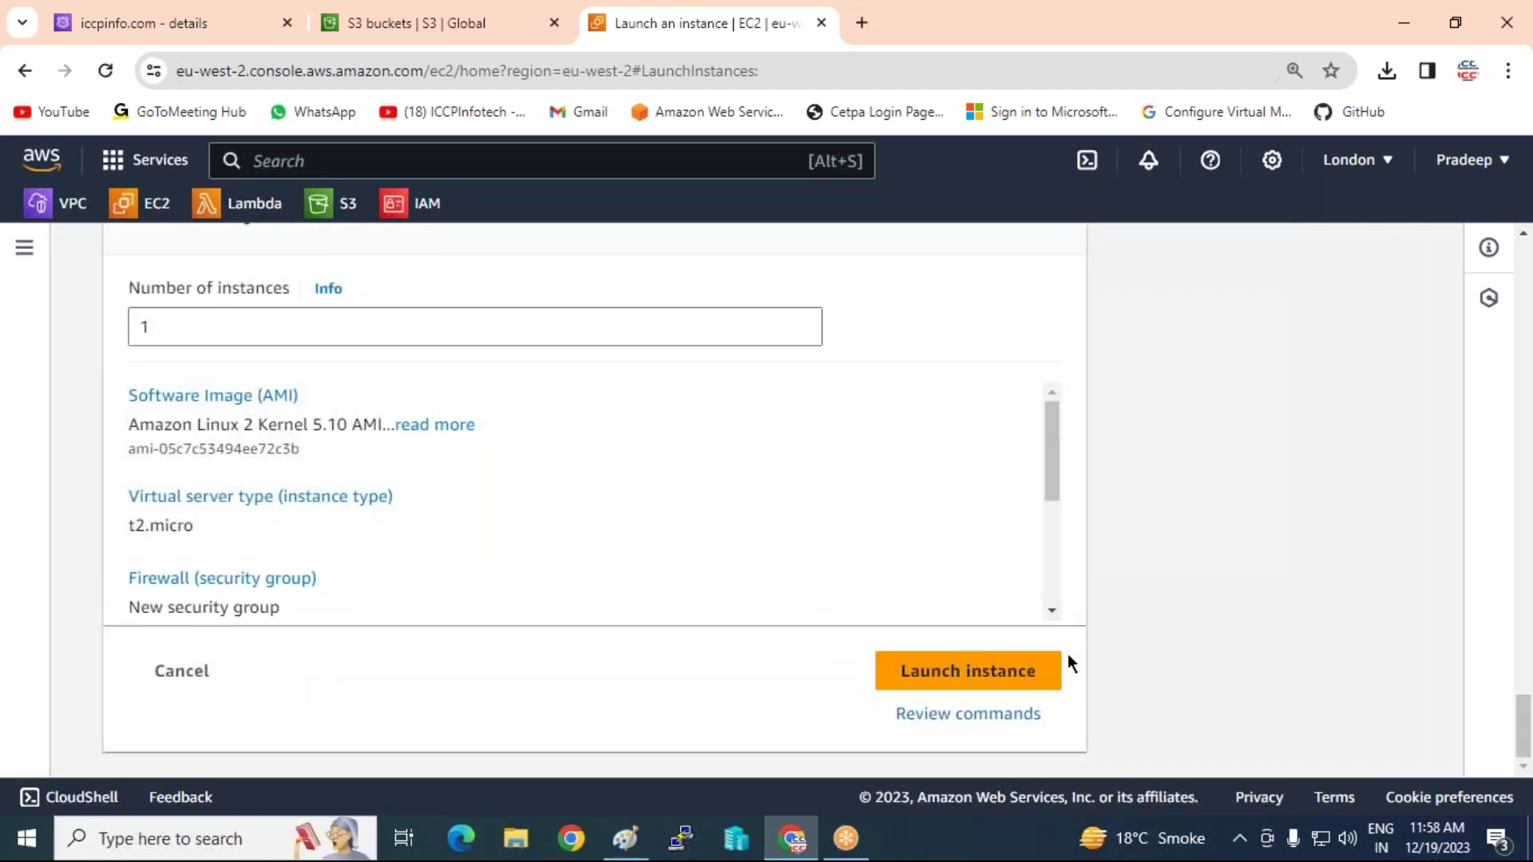
{"action": "left_click", "coordinate": [1020, 677]}
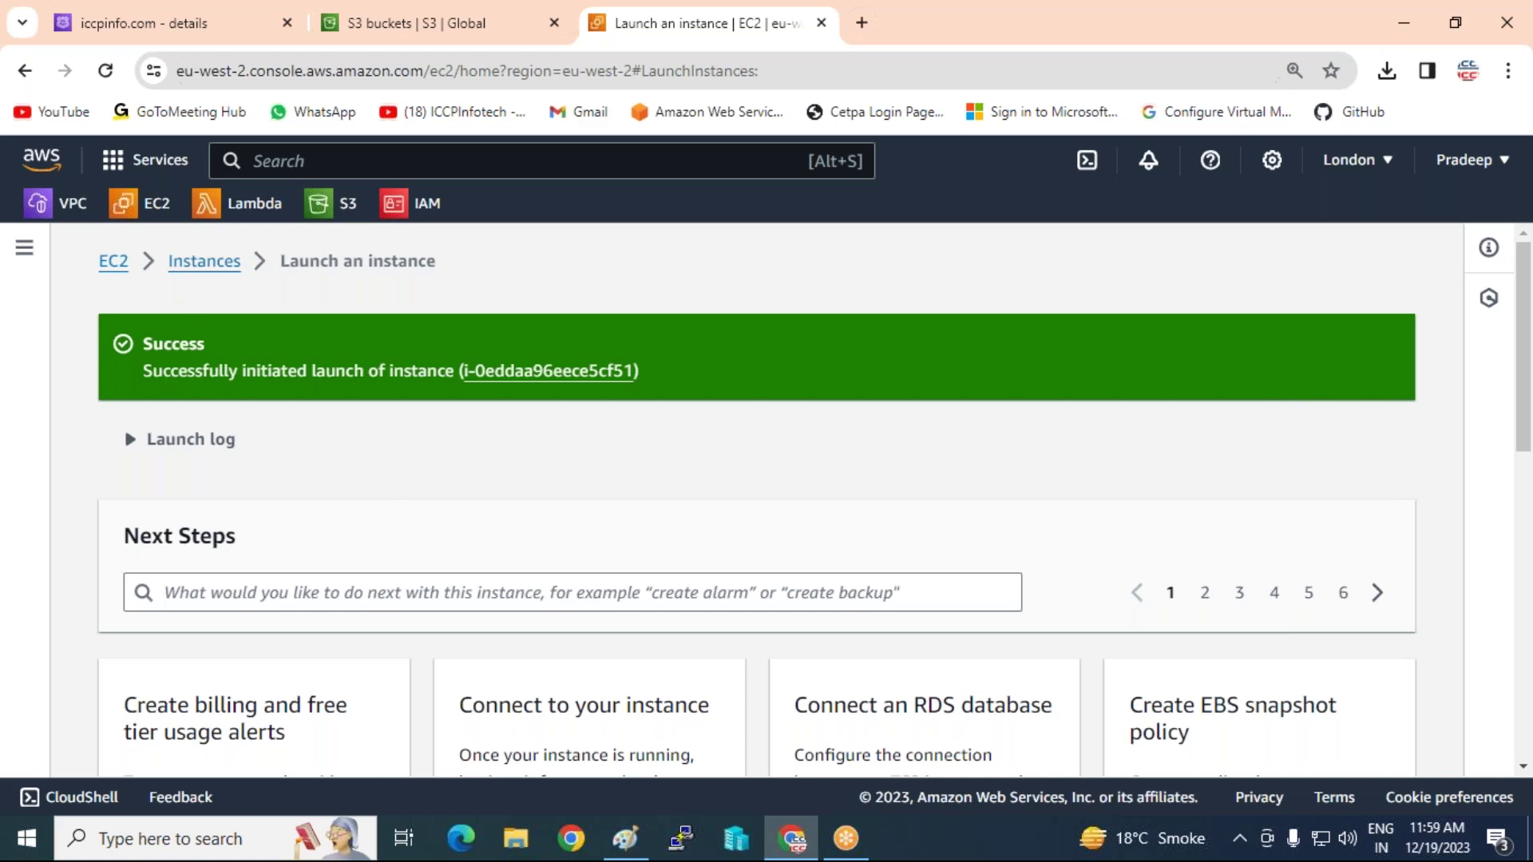
- Attach the IAM role kubernets-role1 to the Controller-Manager instance
{"action": "left_click", "coordinate": [204, 262]}
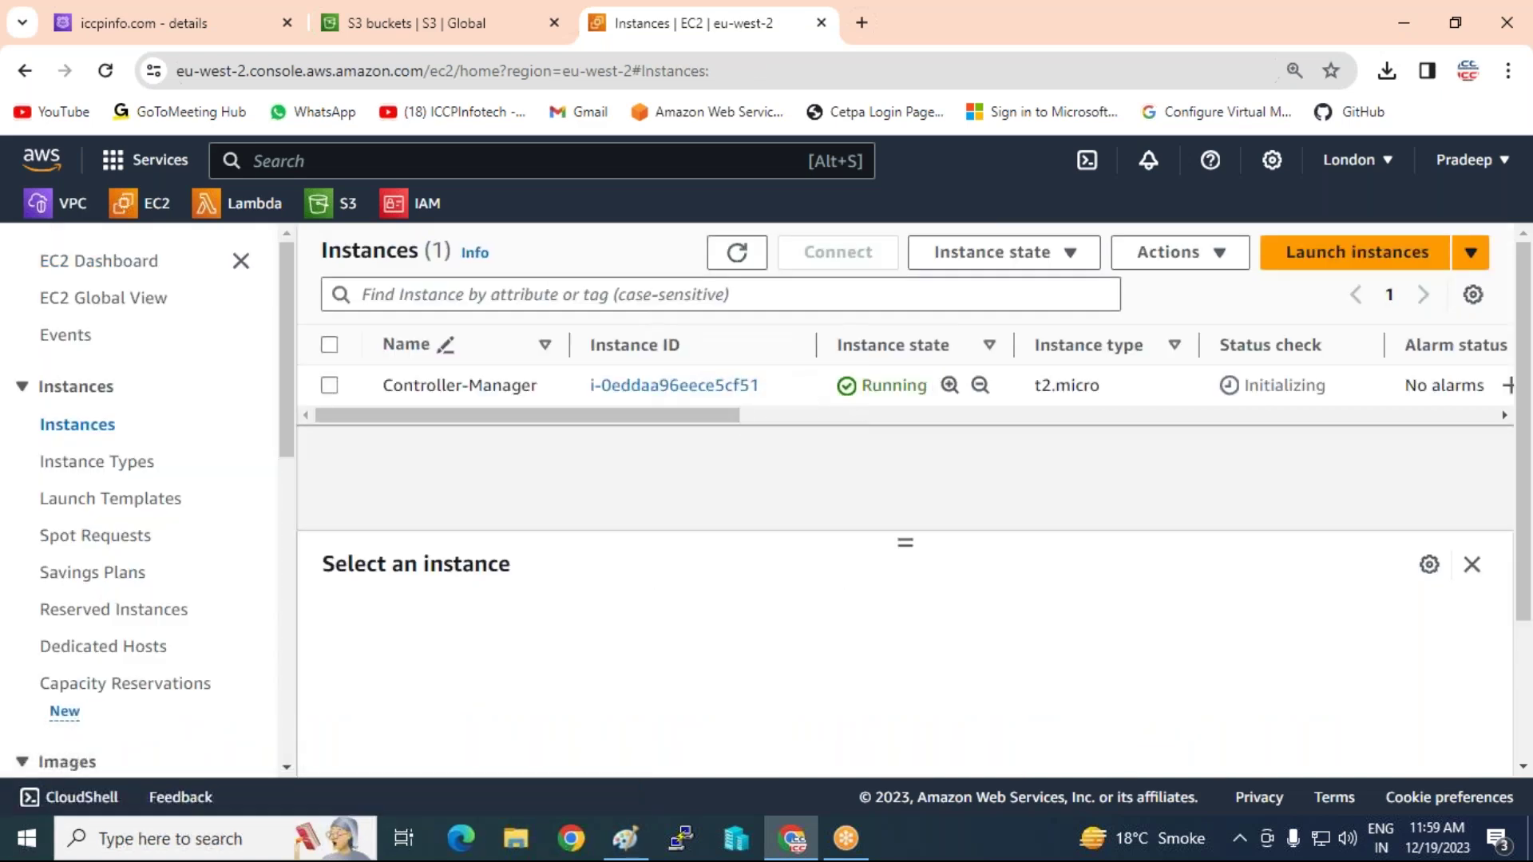
{"action": "left_click", "coordinate": [331, 387]}
{"action": "left_click", "coordinate": [1202, 254]}
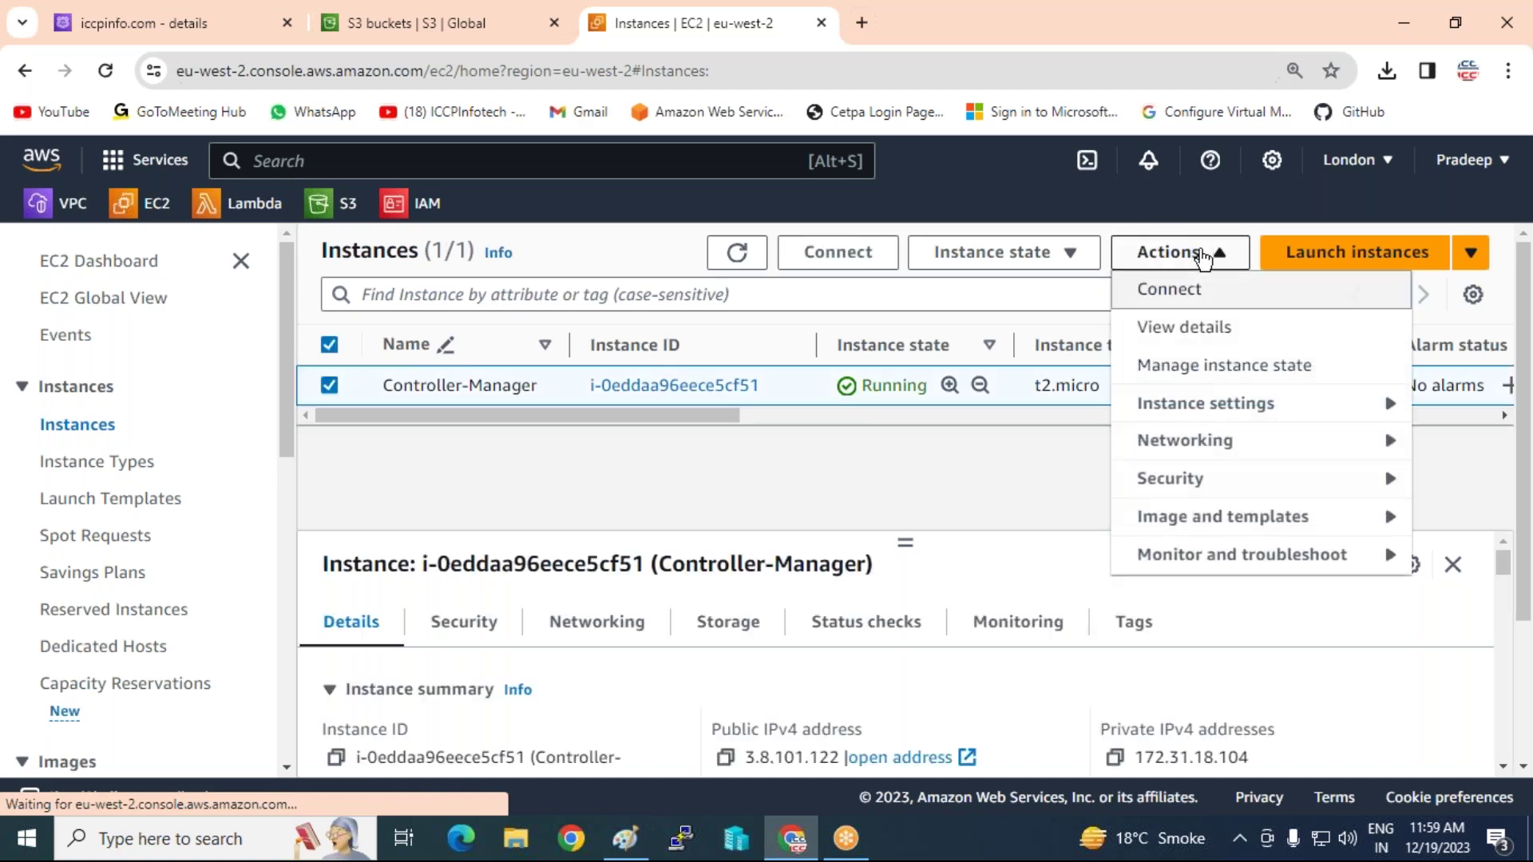
{"action": "left_click", "coordinate": [1182, 484]}
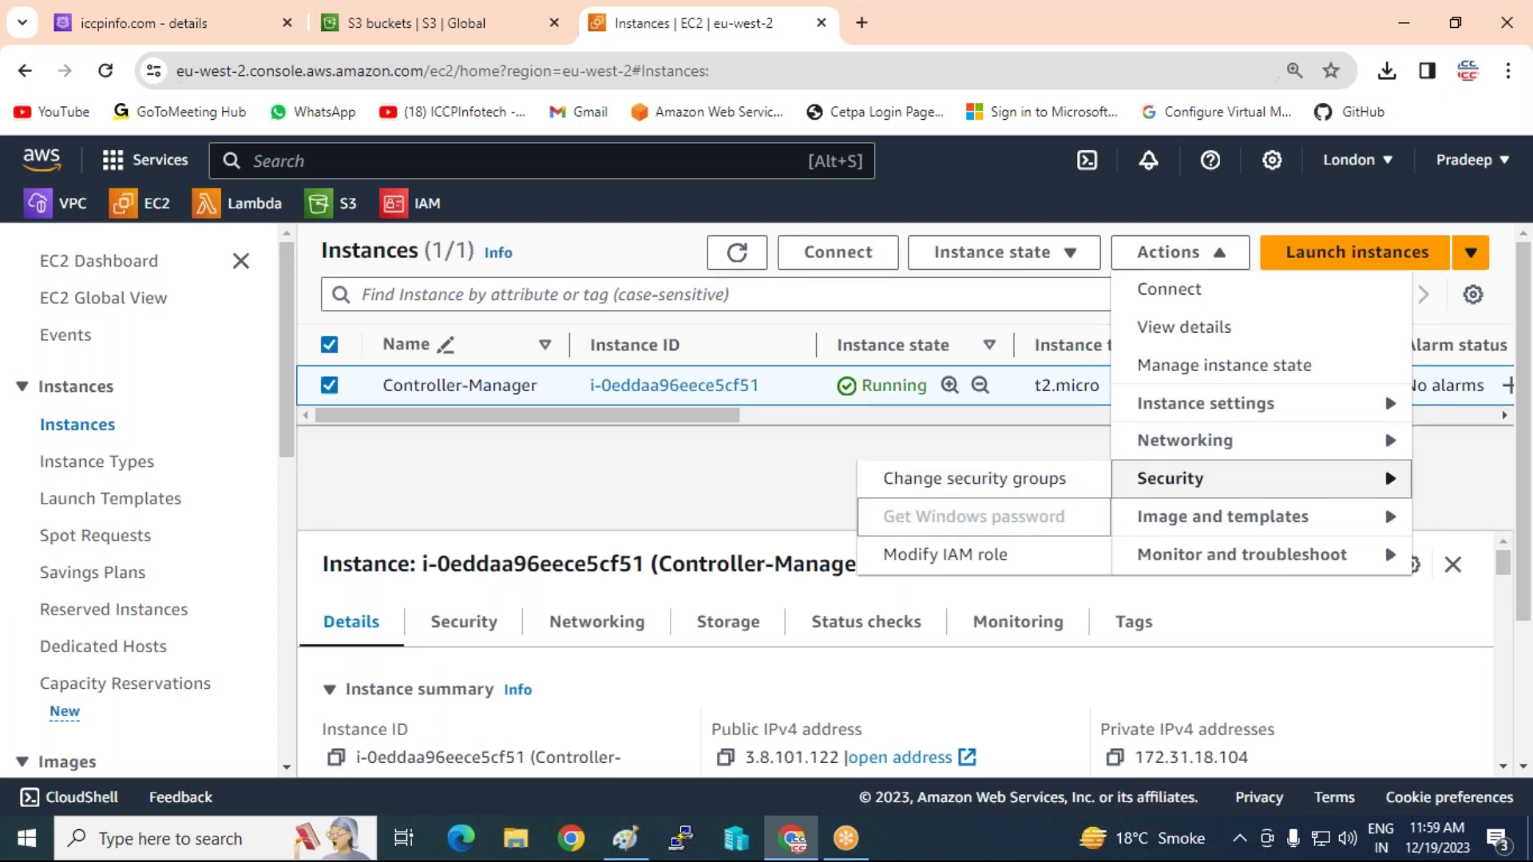
{"action": "left_click", "coordinate": [945, 557]}
{"action": "left_click", "coordinate": [462, 588]}
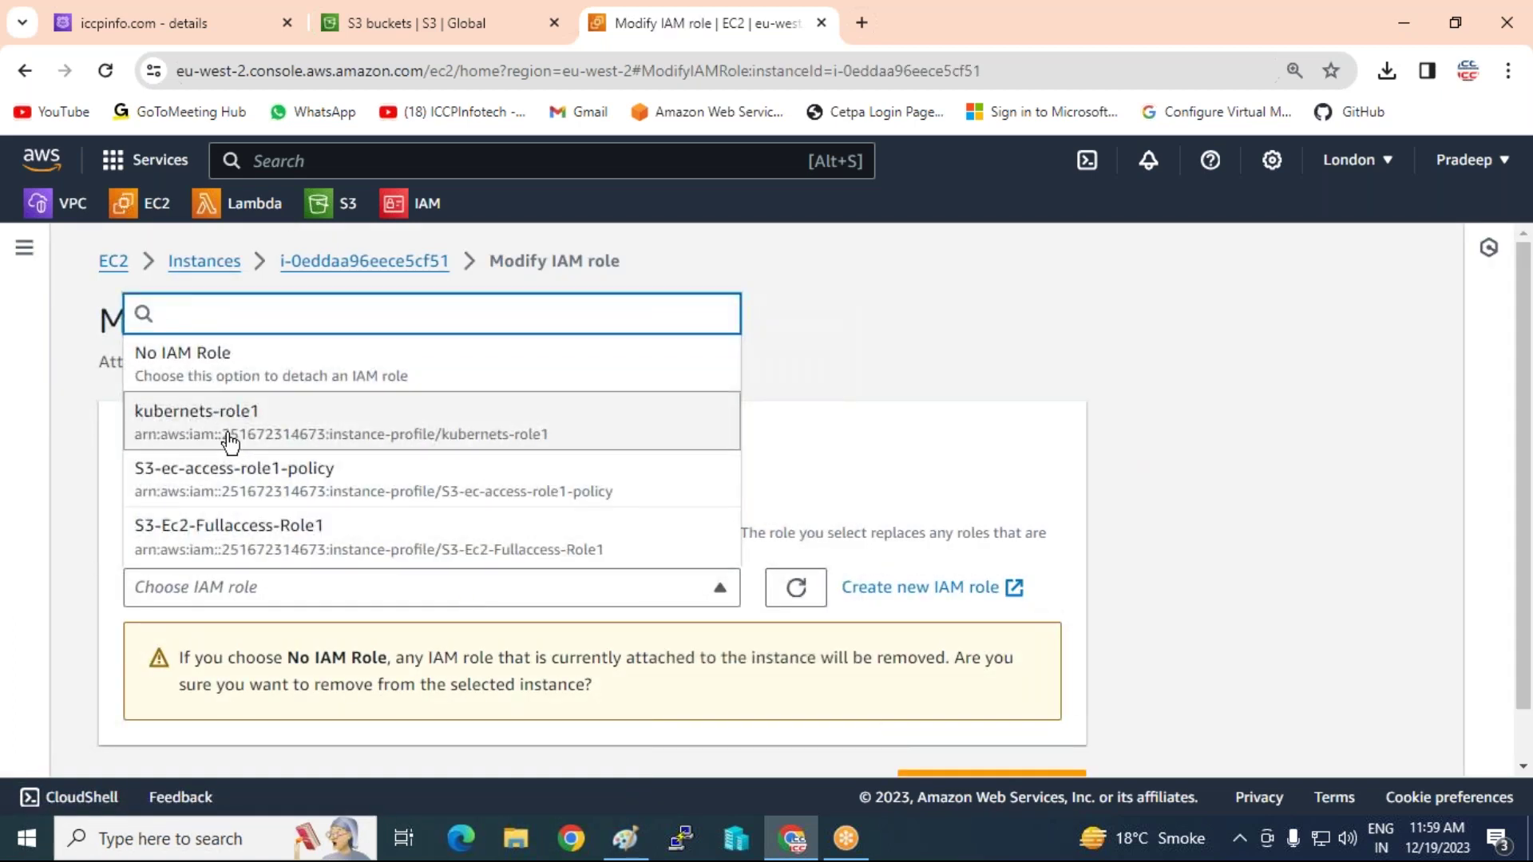
{"action": "left_click", "coordinate": [226, 427]}
{"action": "left_click", "coordinate": [970, 683]}
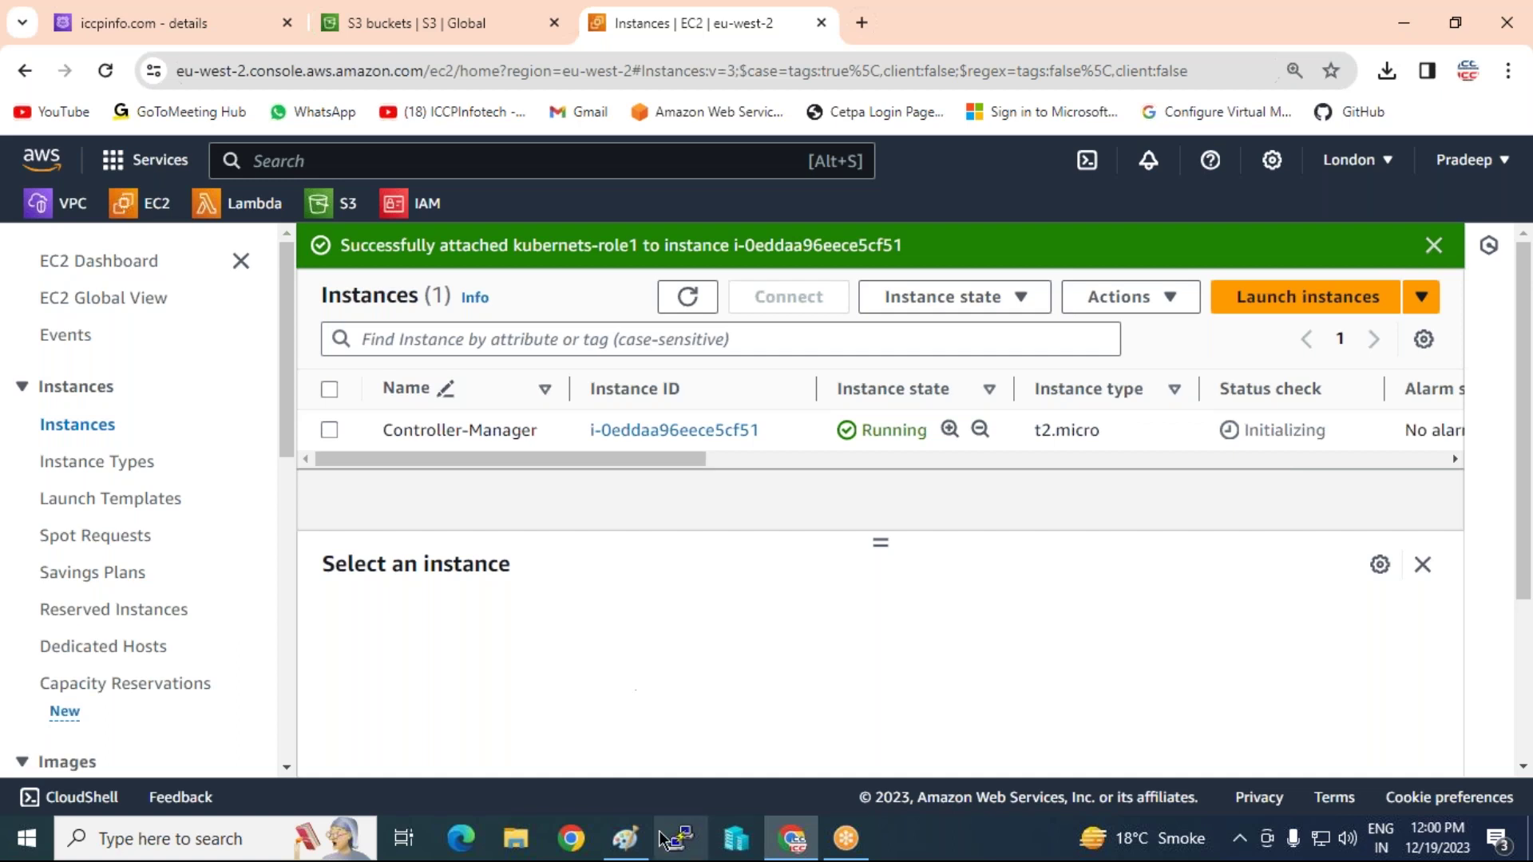
{"action": "left_click", "coordinate": [625, 839]}
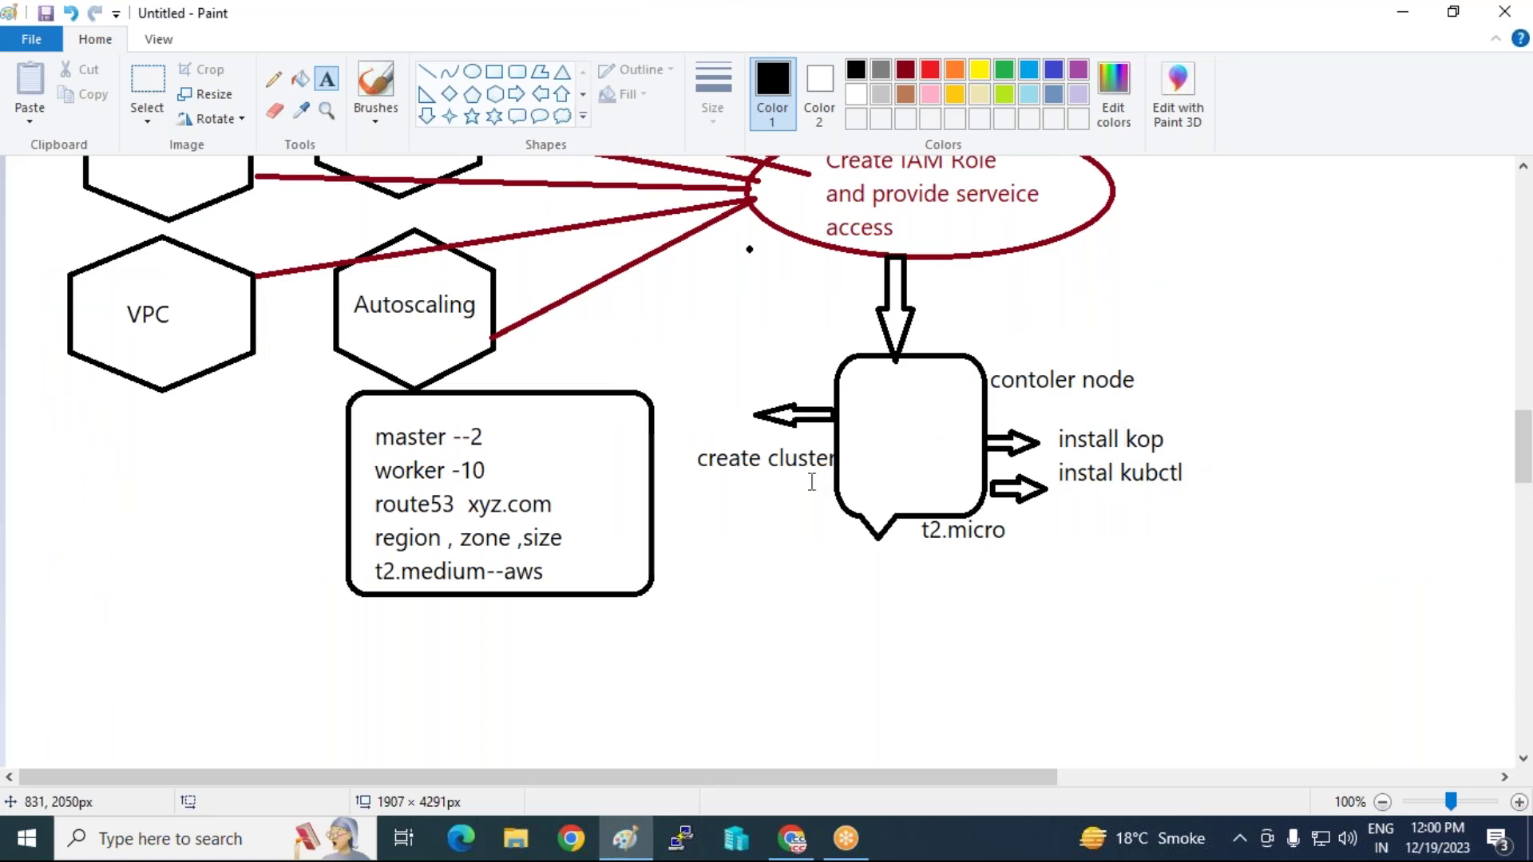
{"action": "left_click", "coordinate": [793, 838]}
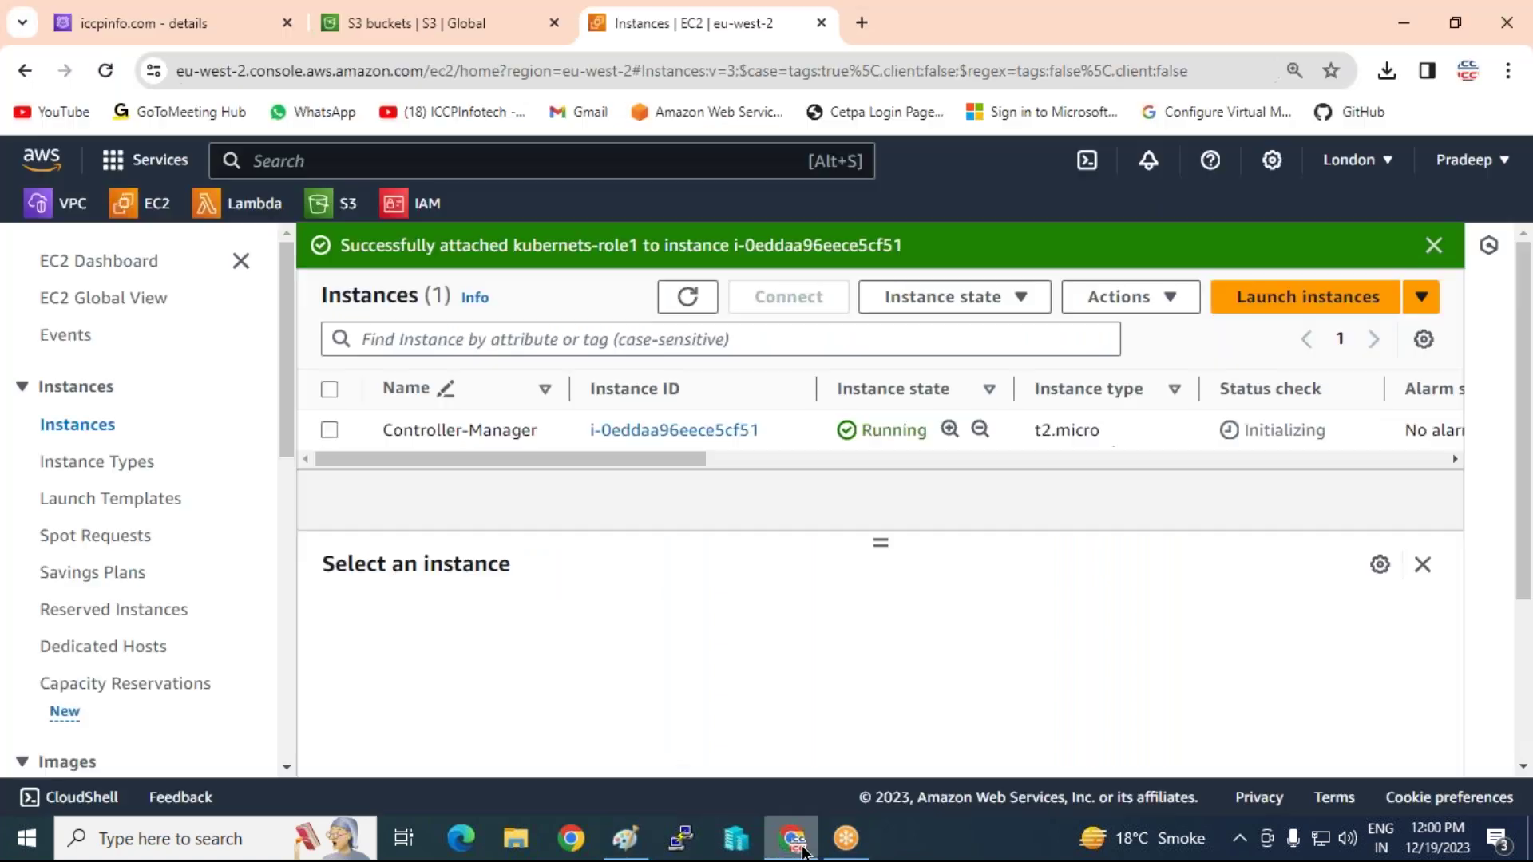
- Copy the example SSH client command for connecting to the Controller-Manager instance
{"action": "left_click", "coordinate": [329, 430]}
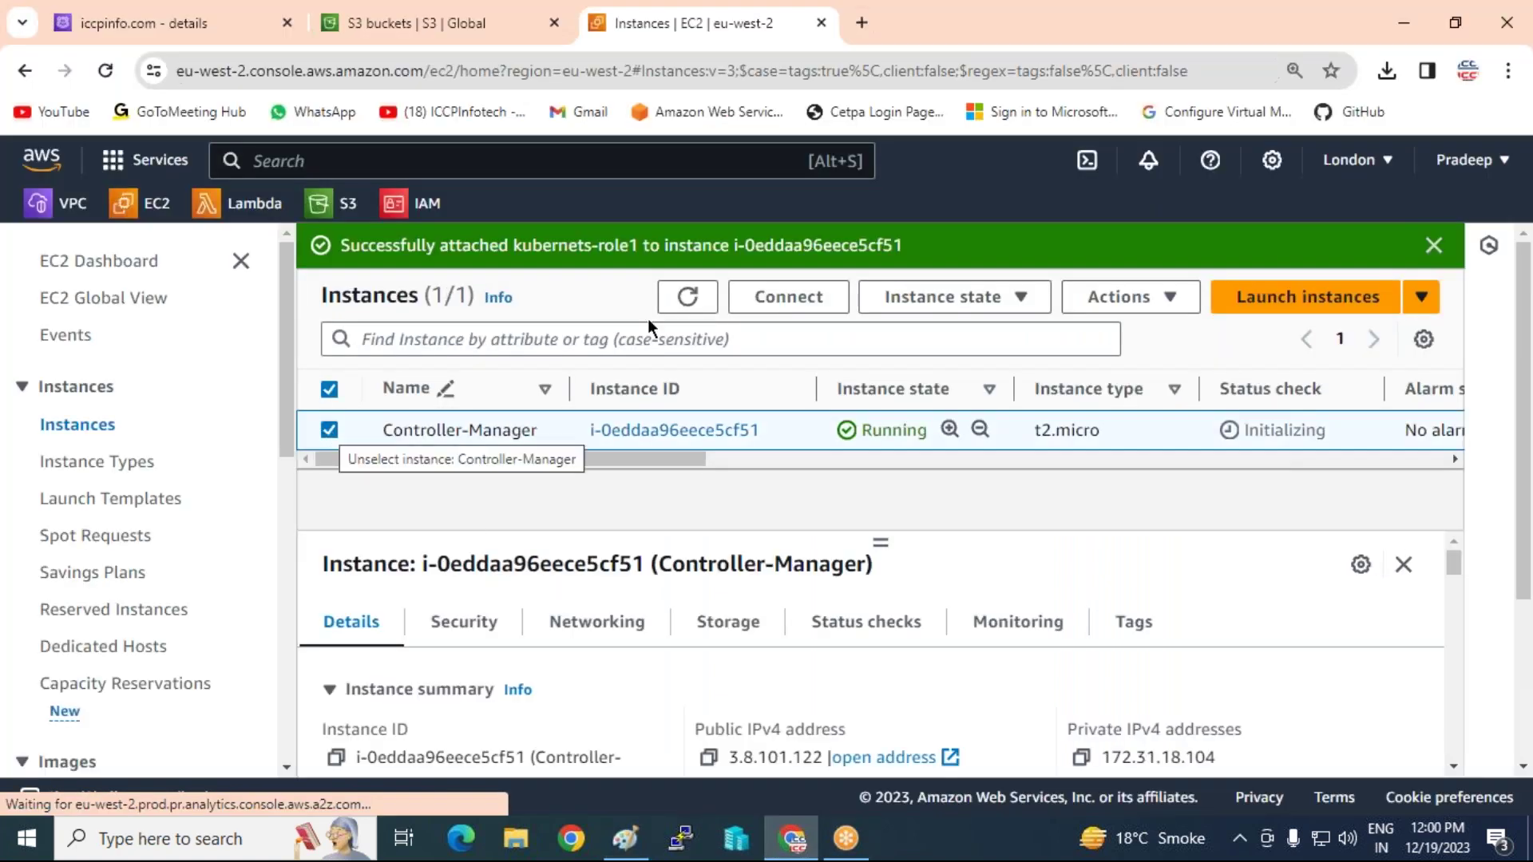
{"action": "left_click", "coordinate": [818, 297]}
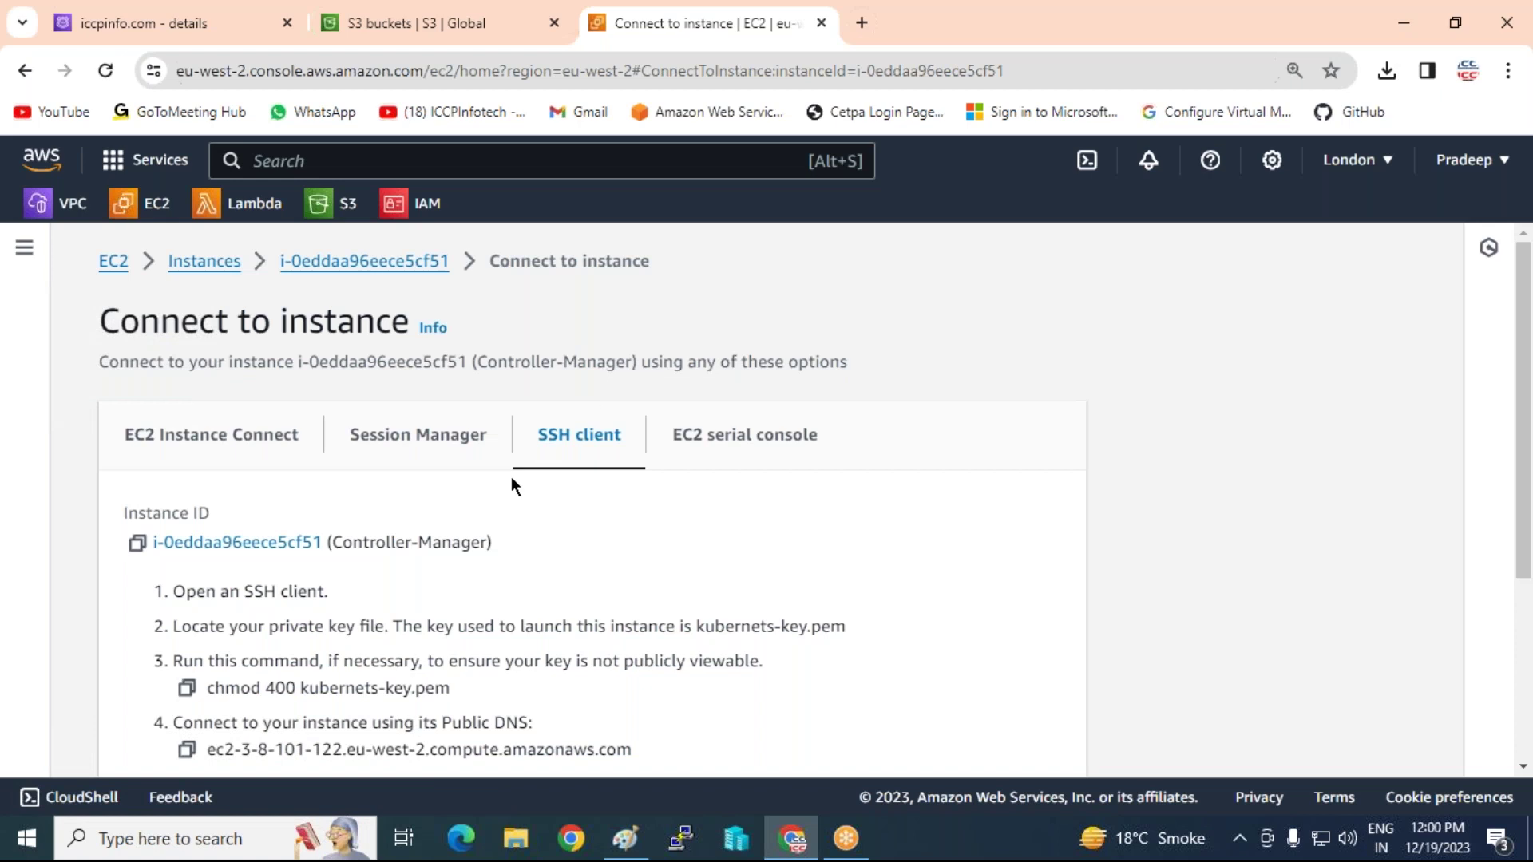
{"action": "scroll", "coordinate": [479, 487], "scroll_direction": "down", "scroll_amount": 3}
{"action": "left_click", "coordinate": [137, 545]}
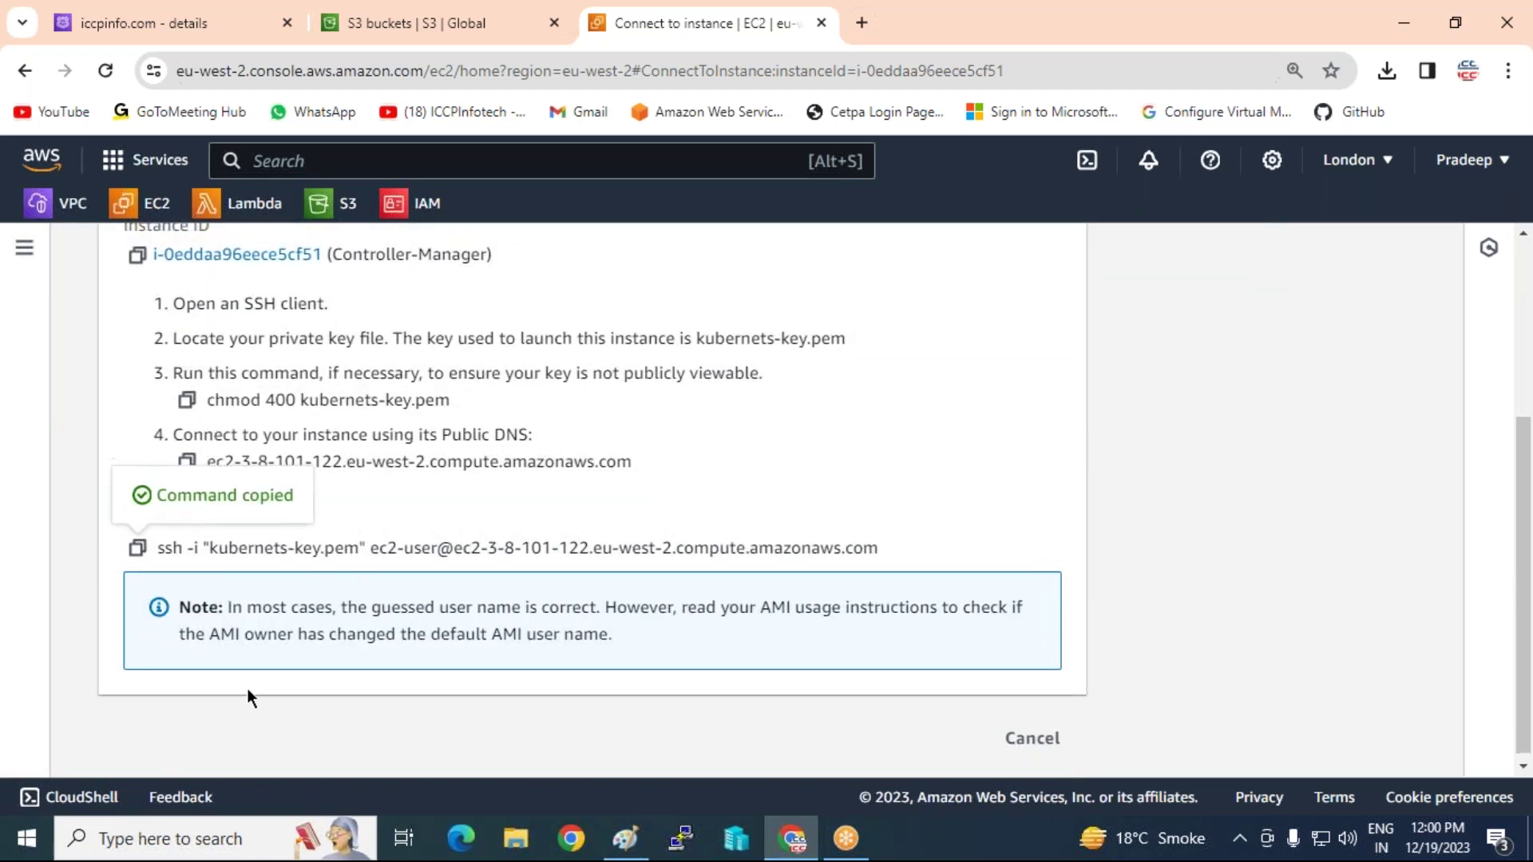
{"action": "scroll", "coordinate": [248, 691], "scroll_direction": "up", "scroll_amount": 2}
- Open Command Prompt and change the working directory to Downloads
{"action": "key", "text": "super+s"}
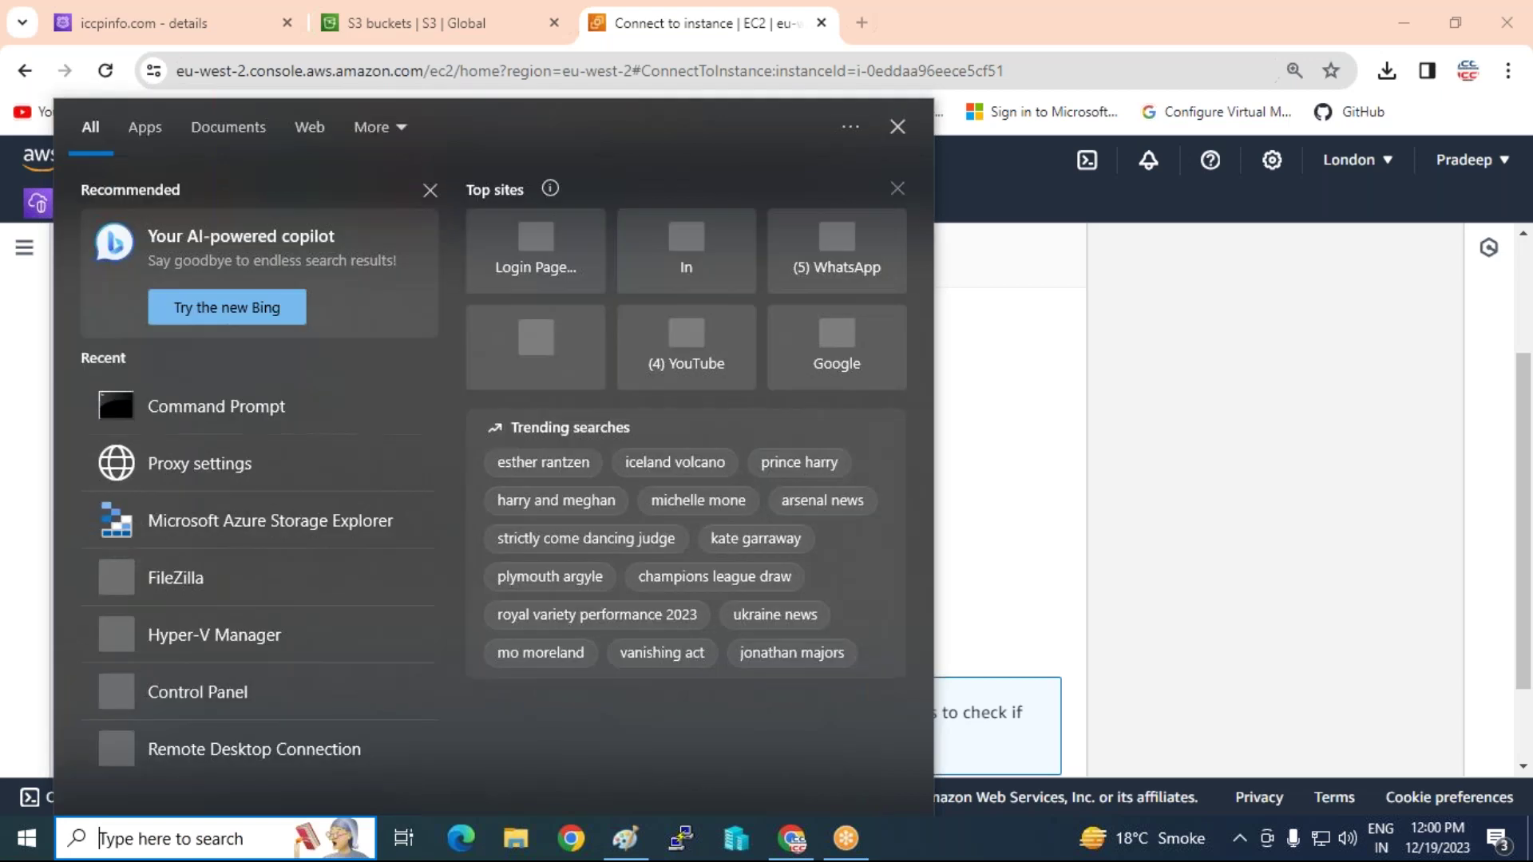
{"action": "left_click", "coordinate": [202, 422]}
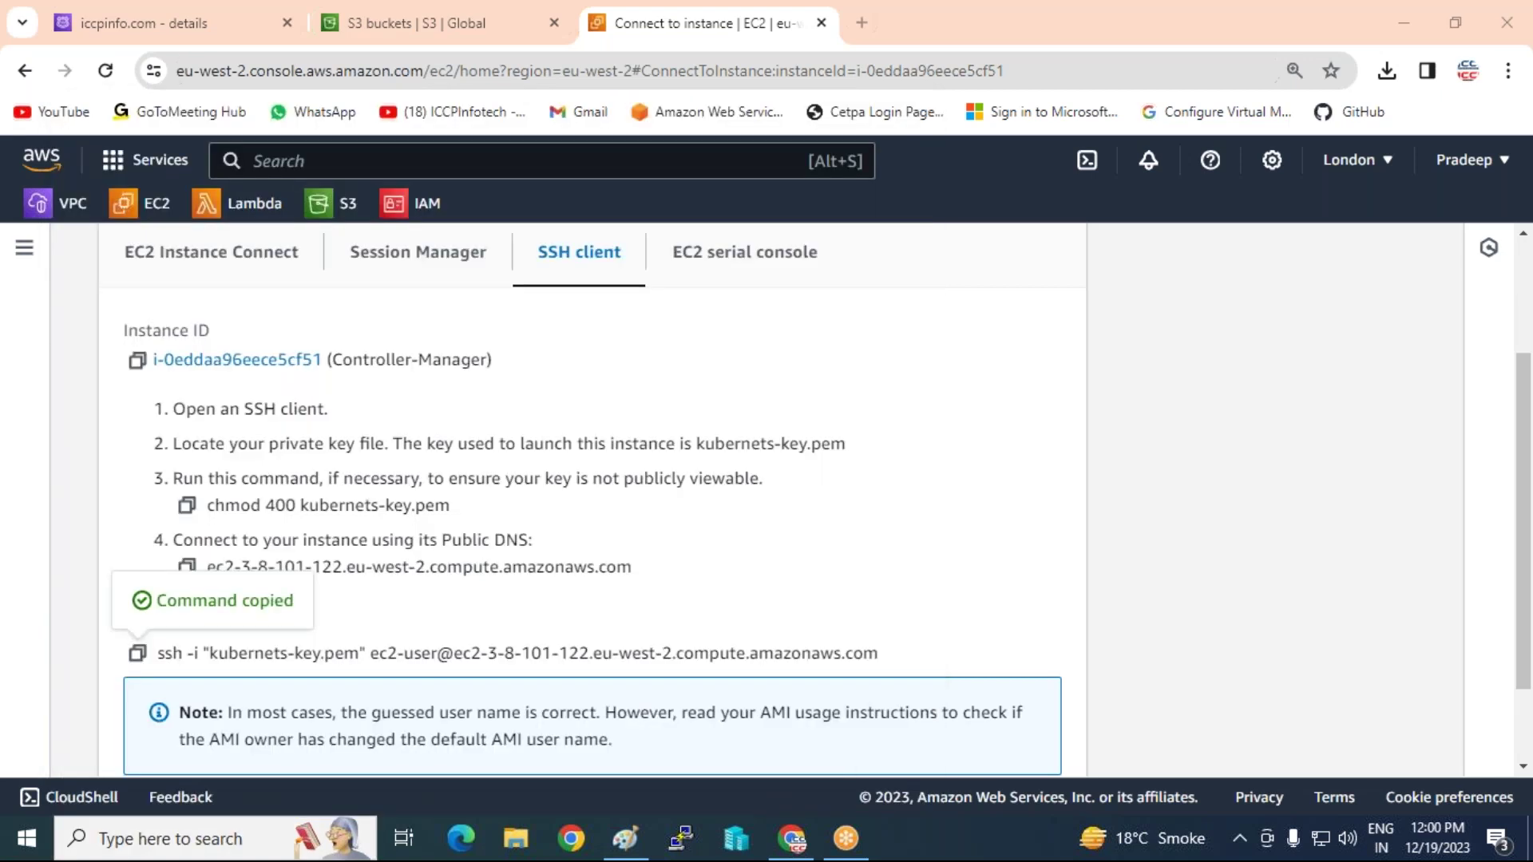
{"action": "type", "text": "cd Downloads"}
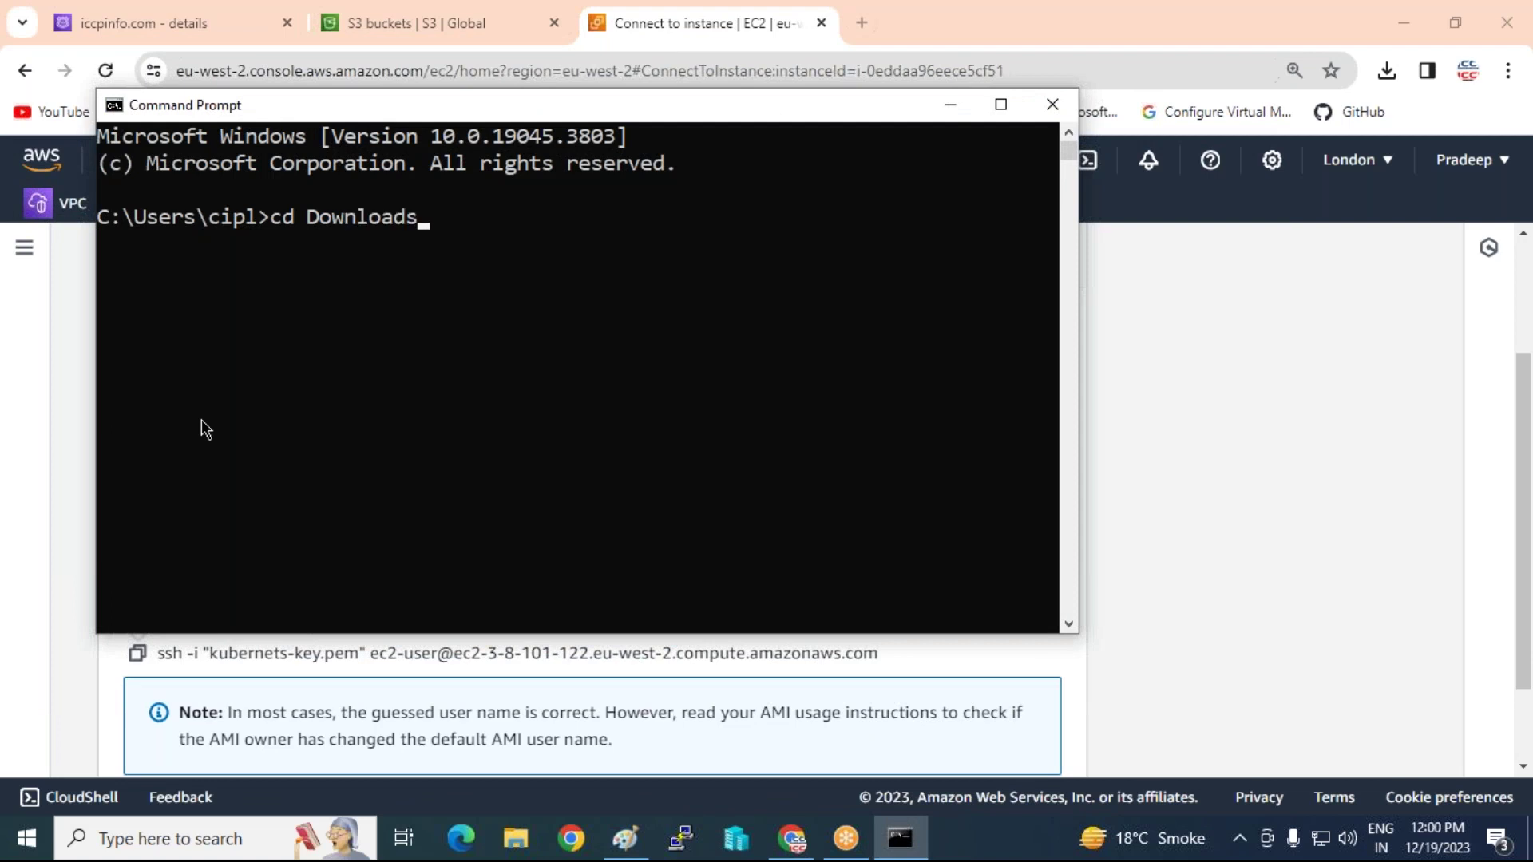
{"action": "key", "text": "Return"}
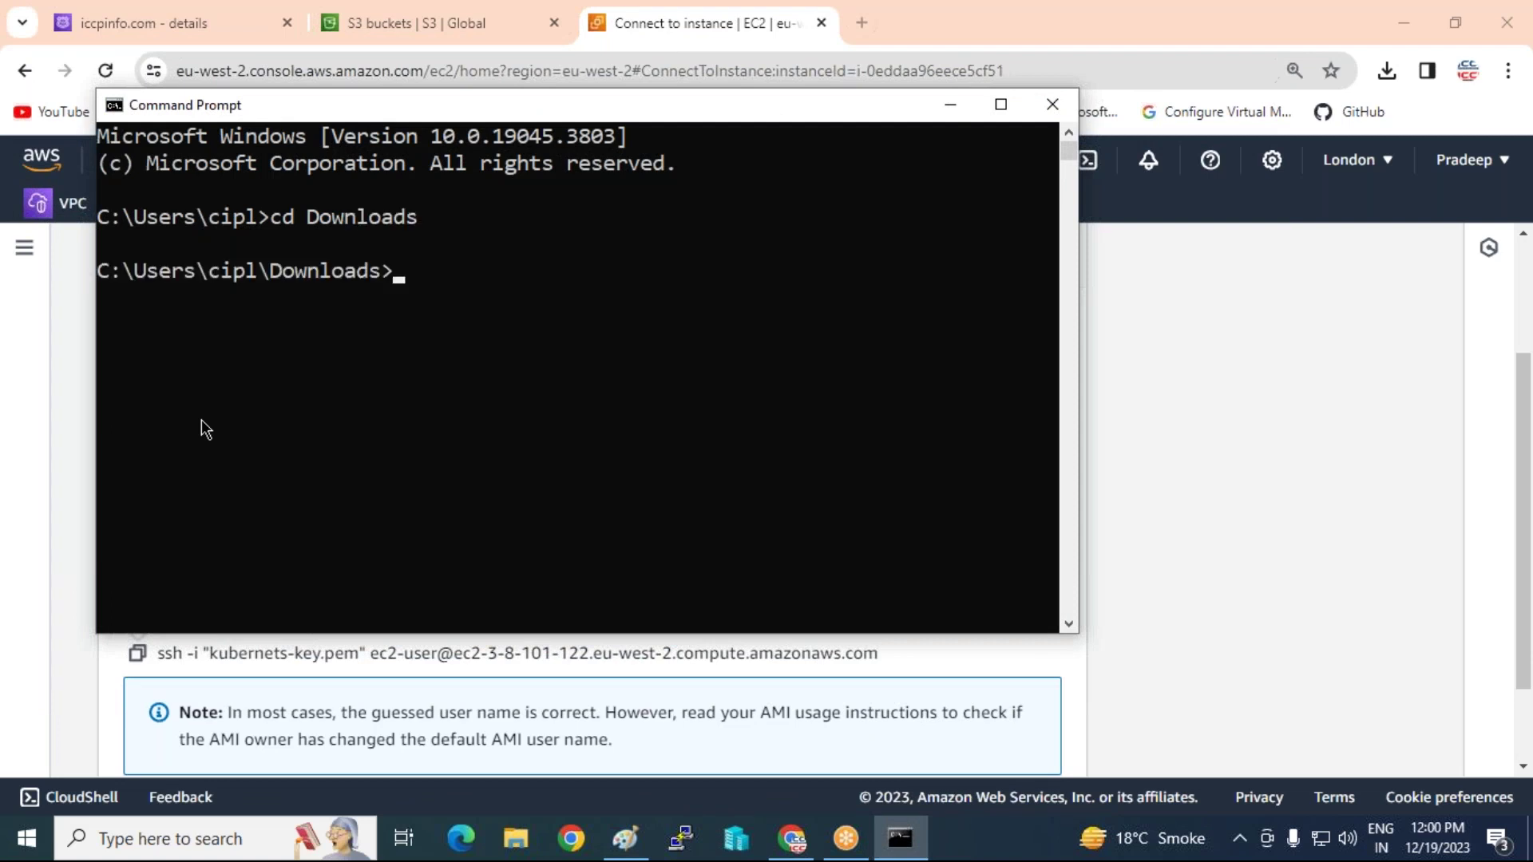
- Connect to the Controller-Manager instance with the copied SSH command, answering yes to accept its host key
{"action": "right_click", "coordinate": [647, 369]}
{"action": "key", "text": "Return"}
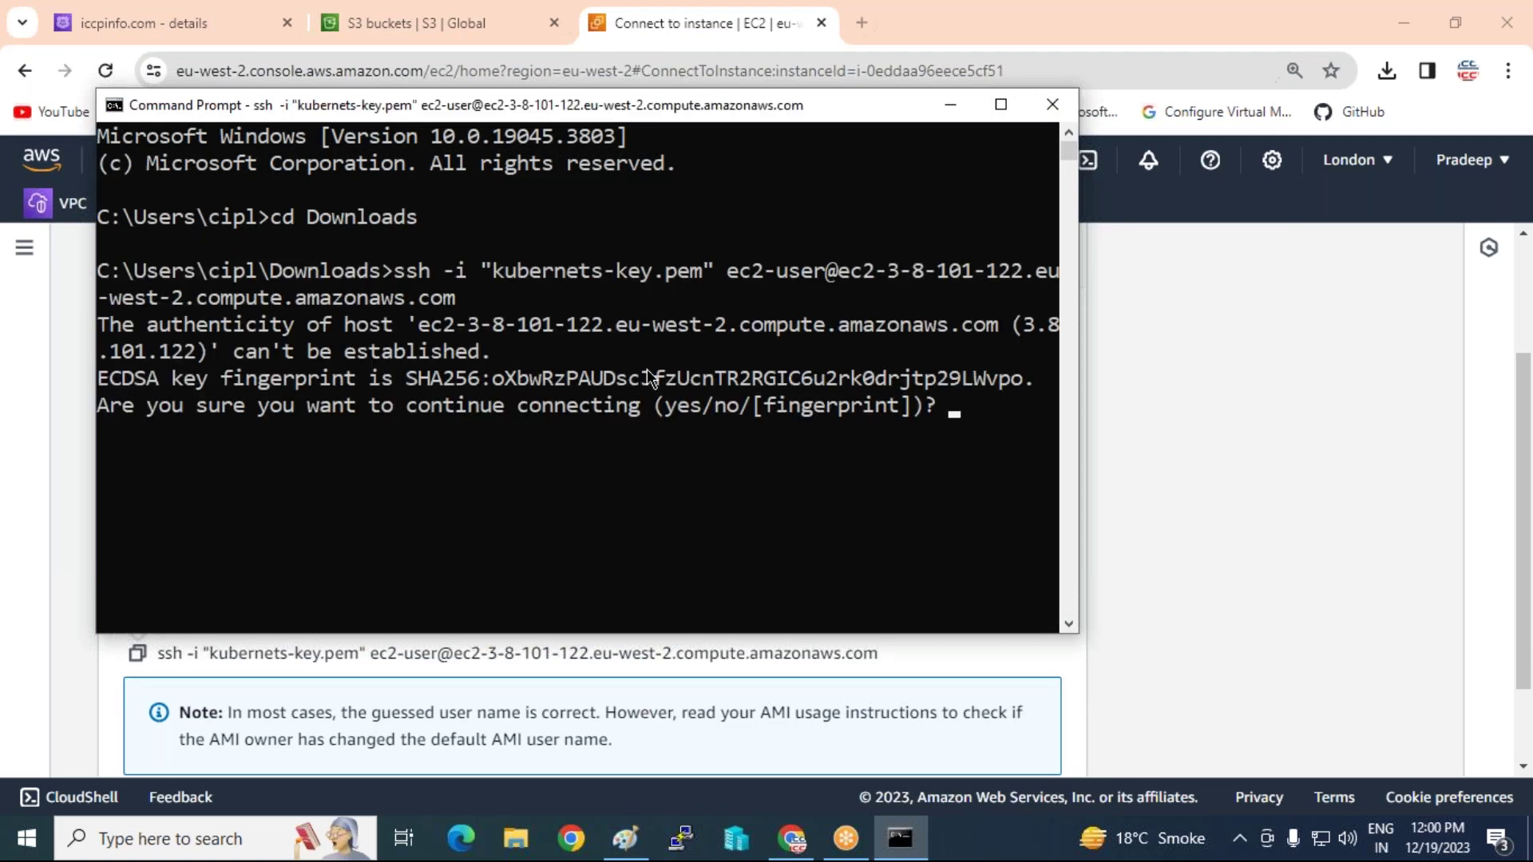
{"action": "type", "text": "yes"}
{"action": "key", "text": "Return"}
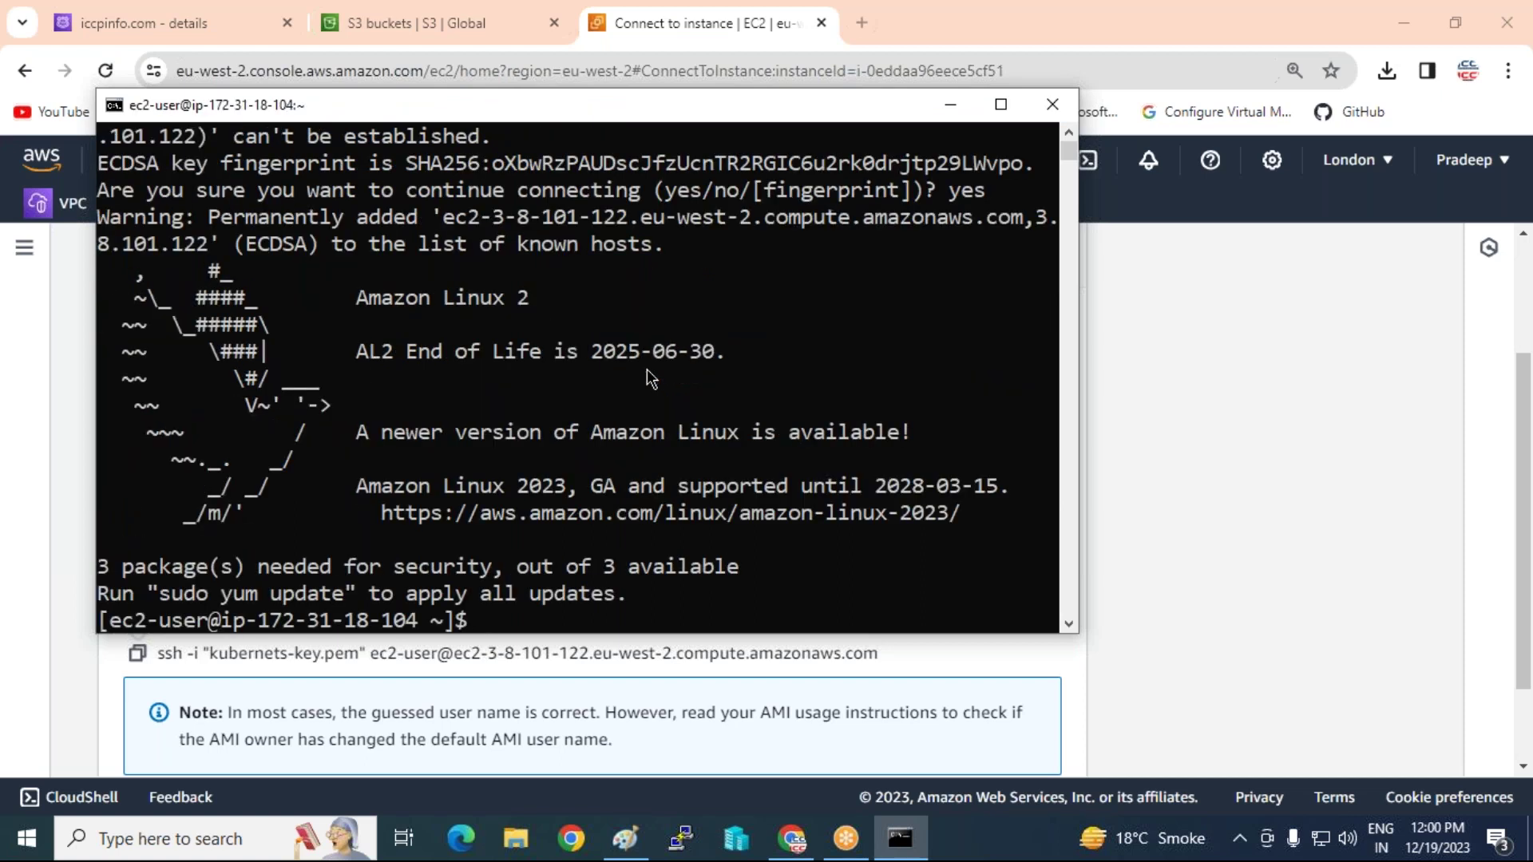
- Set the instance's hostname to controler-node with sudo hostname
{"action": "type", "text": "sudo host"}
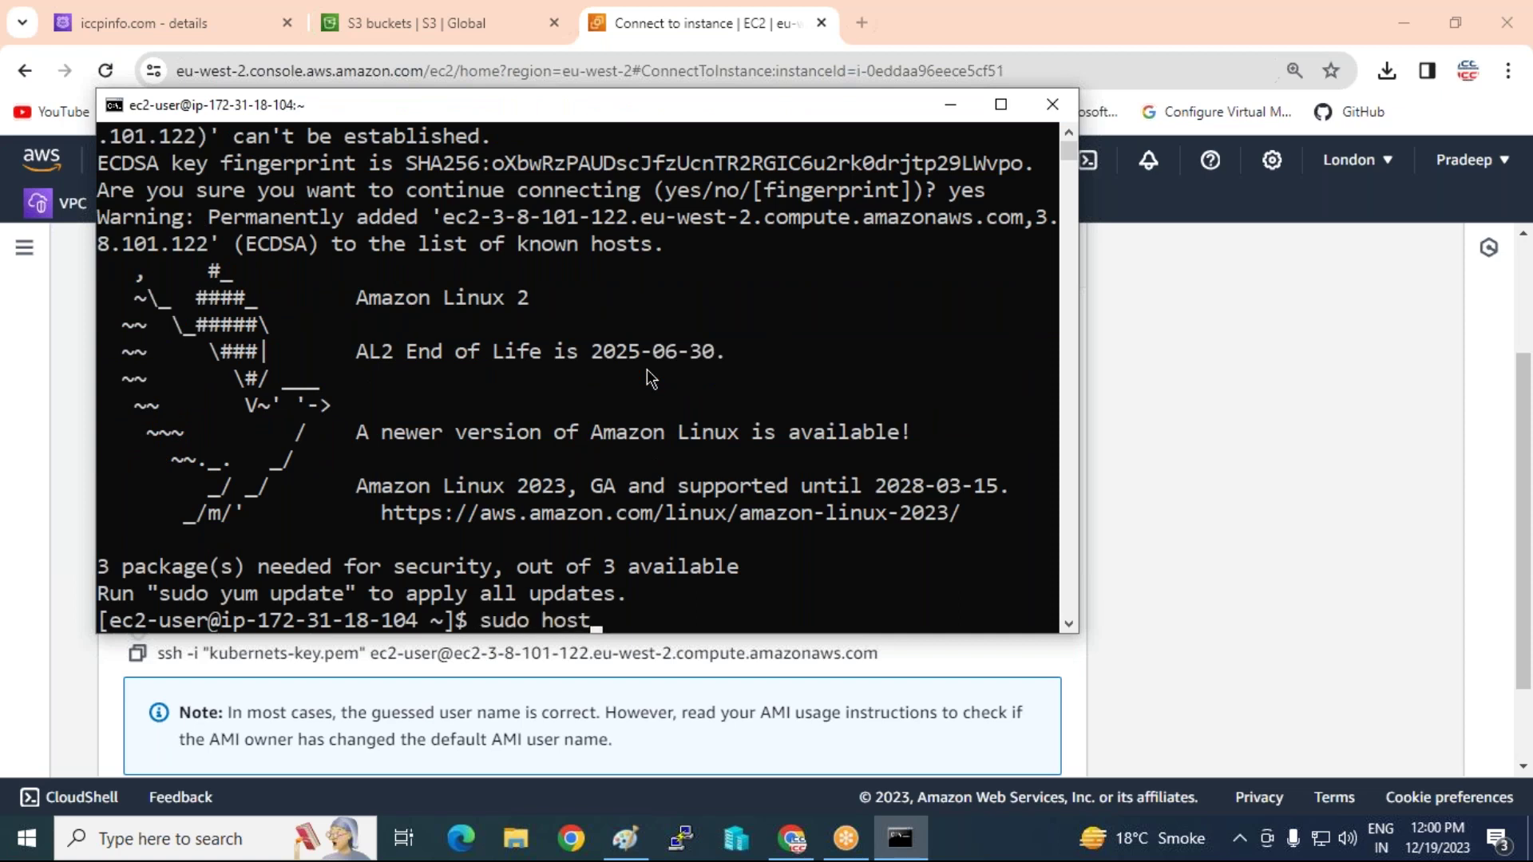
{"action": "type", "text": "name controler-node"}
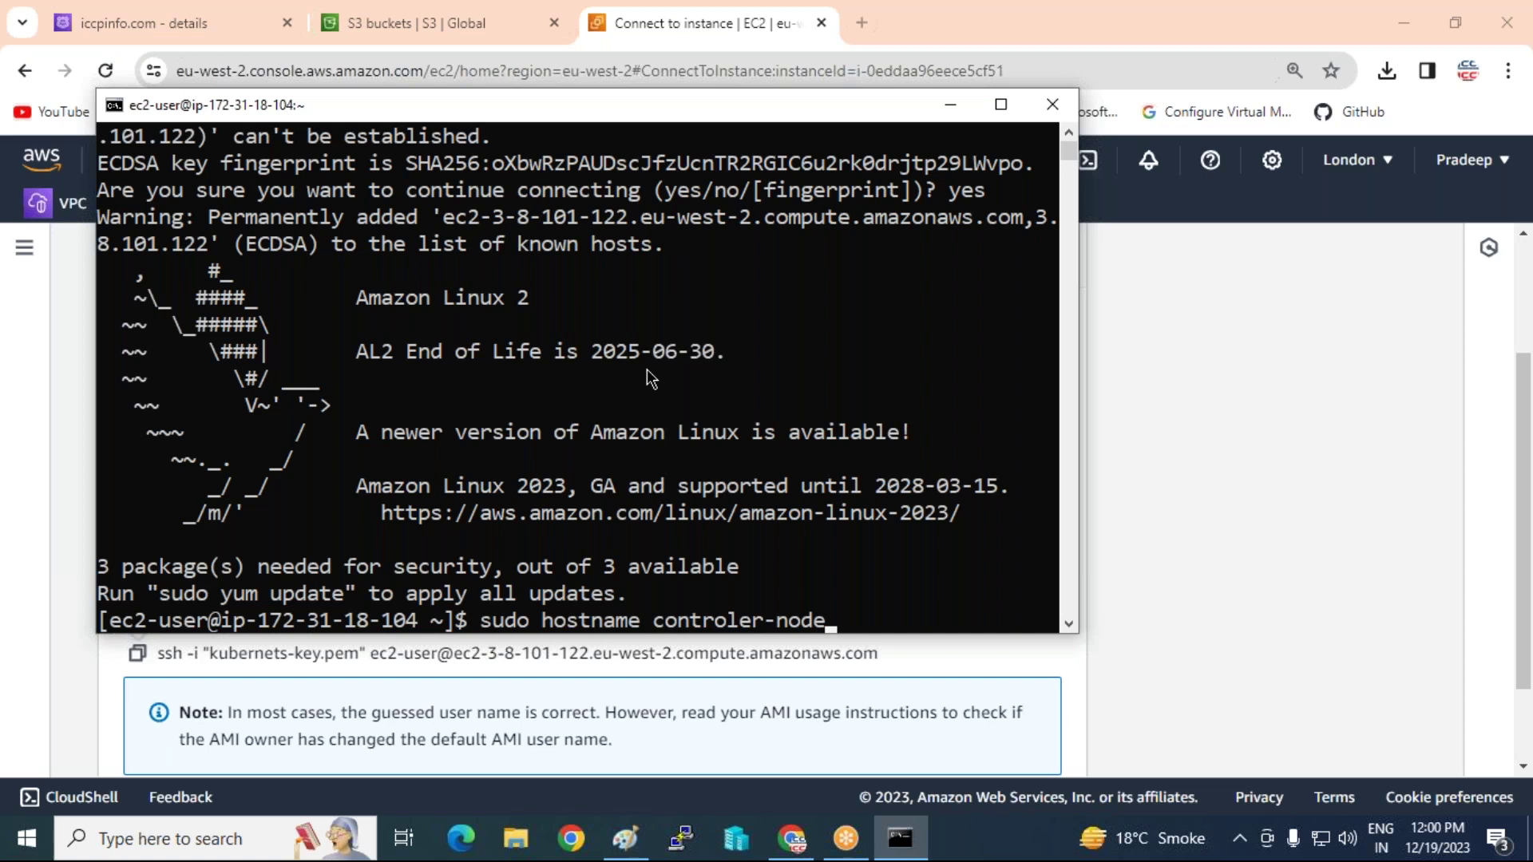
{"action": "key", "text": "Return"}
- Switch to a root login shell with sudo su - and update the packages with yum update -y
{"action": "type", "text": "su"}
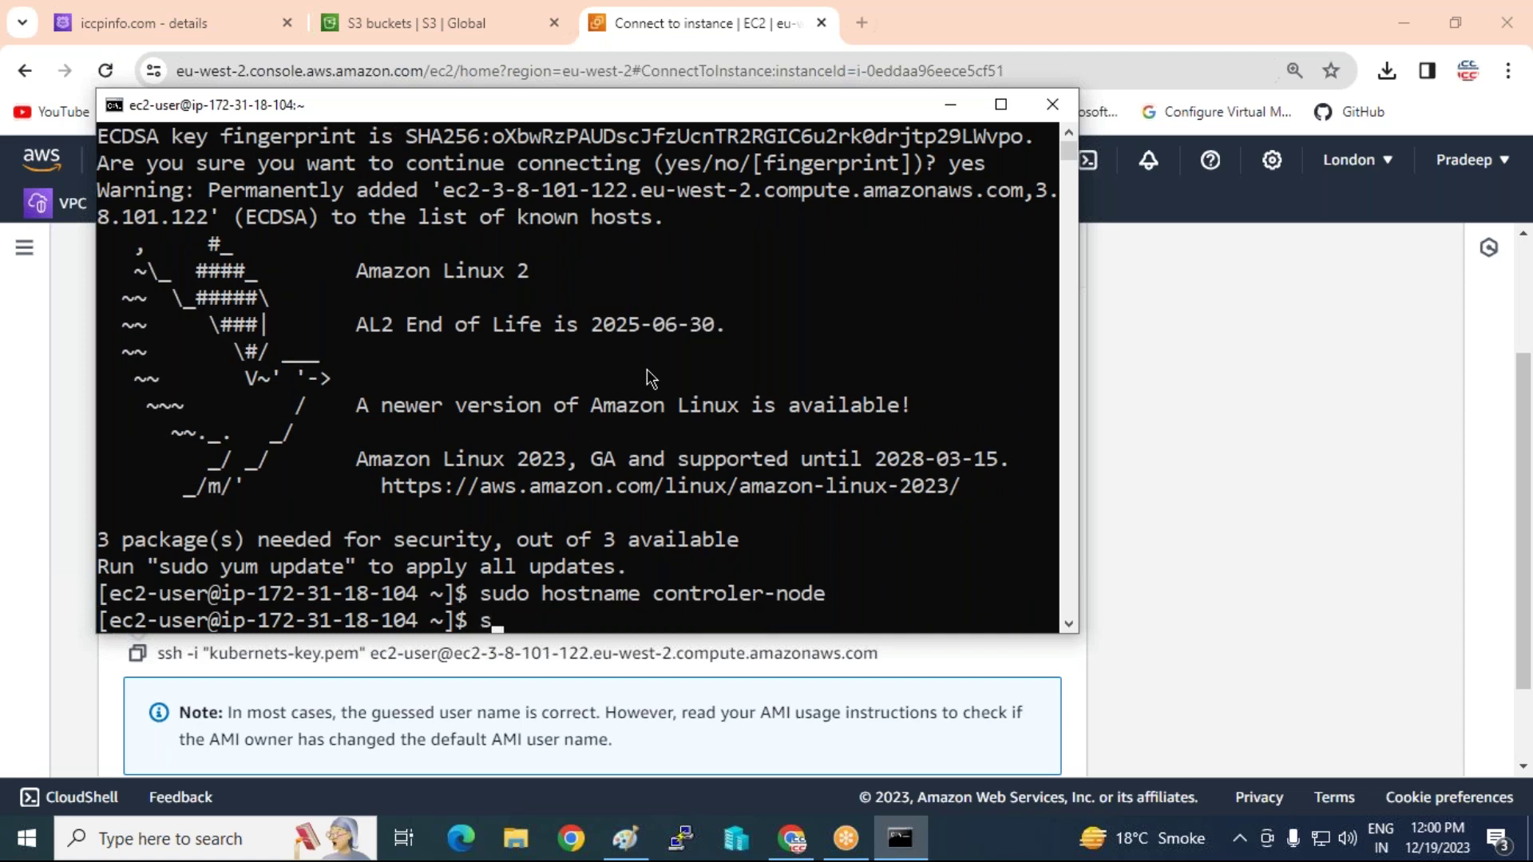
{"action": "key", "text": "BackSpace"}
{"action": "key", "text": "BackSpace"}
{"action": "type", "text": "sudo su -"}
{"action": "key", "text": "Return"}
{"action": "key", "text": "Return"}
{"action": "key", "text": "Return"}
{"action": "key", "text": "Return"}
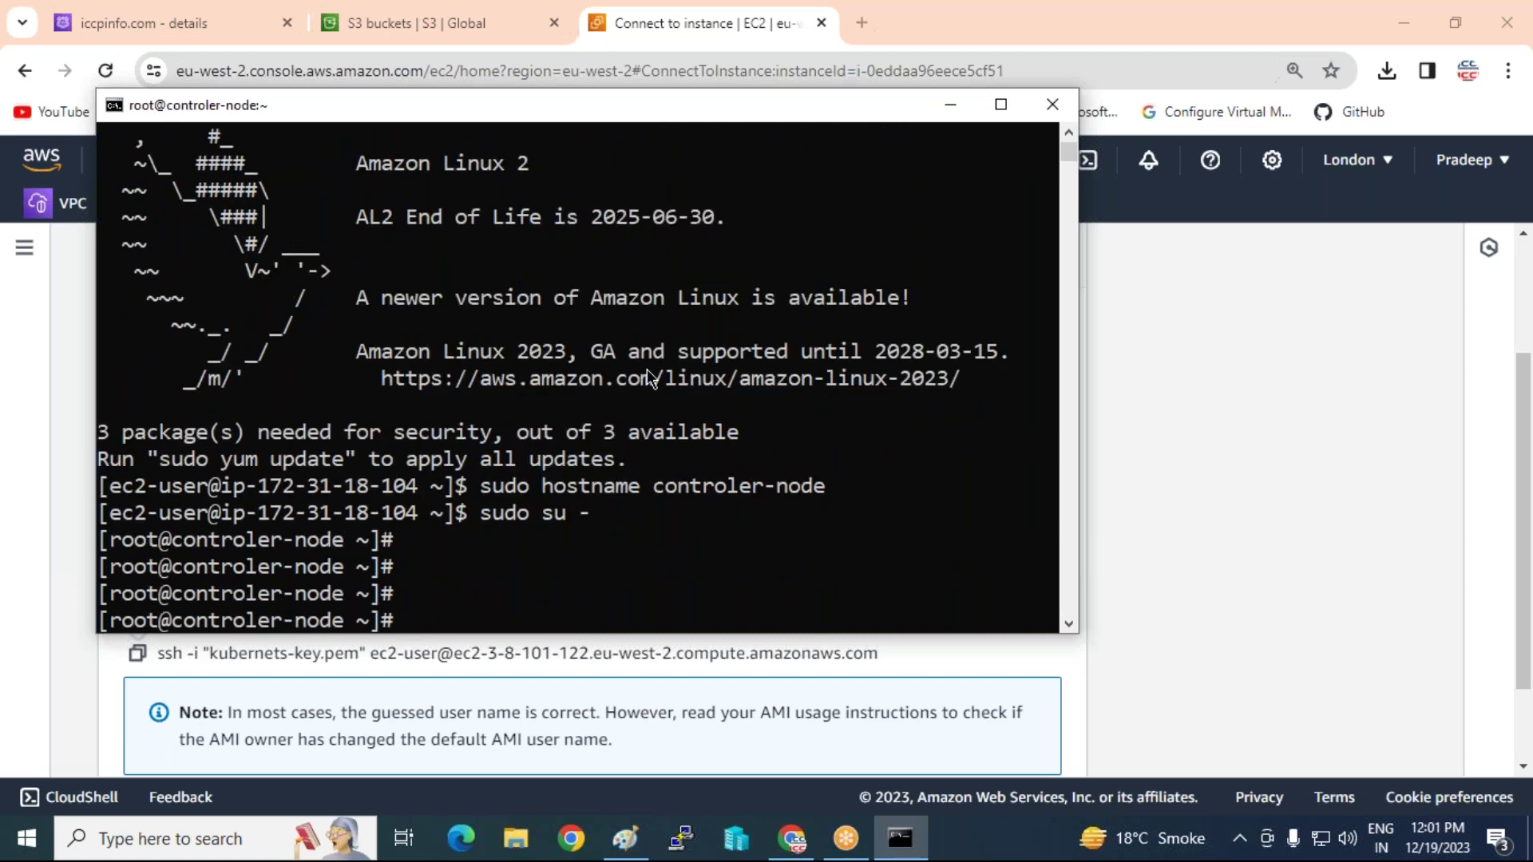
{"action": "type", "text": "yum update -y"}
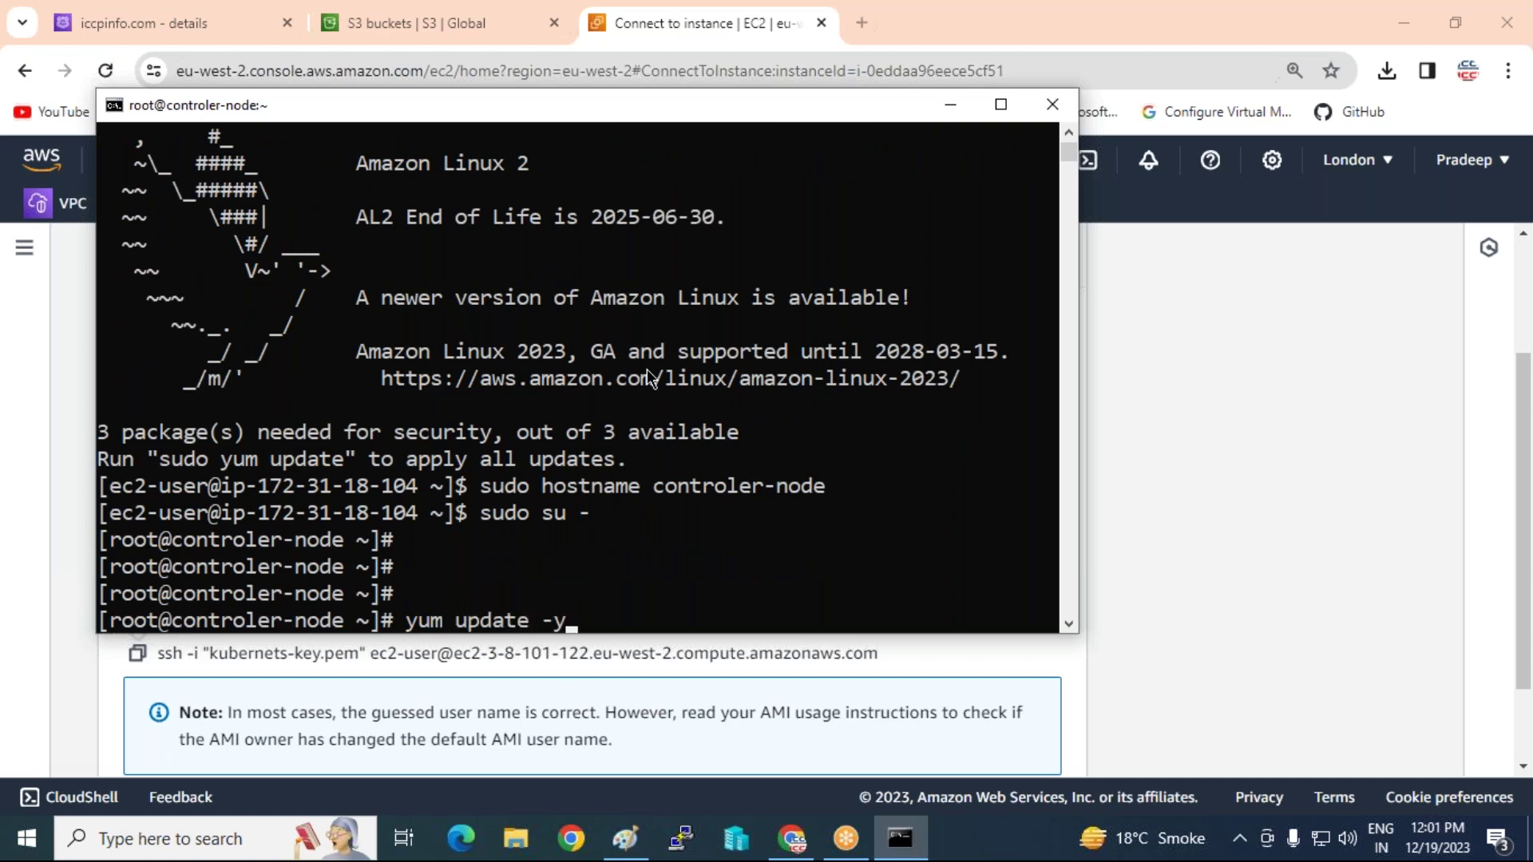
{"action": "key", "text": "Return"}
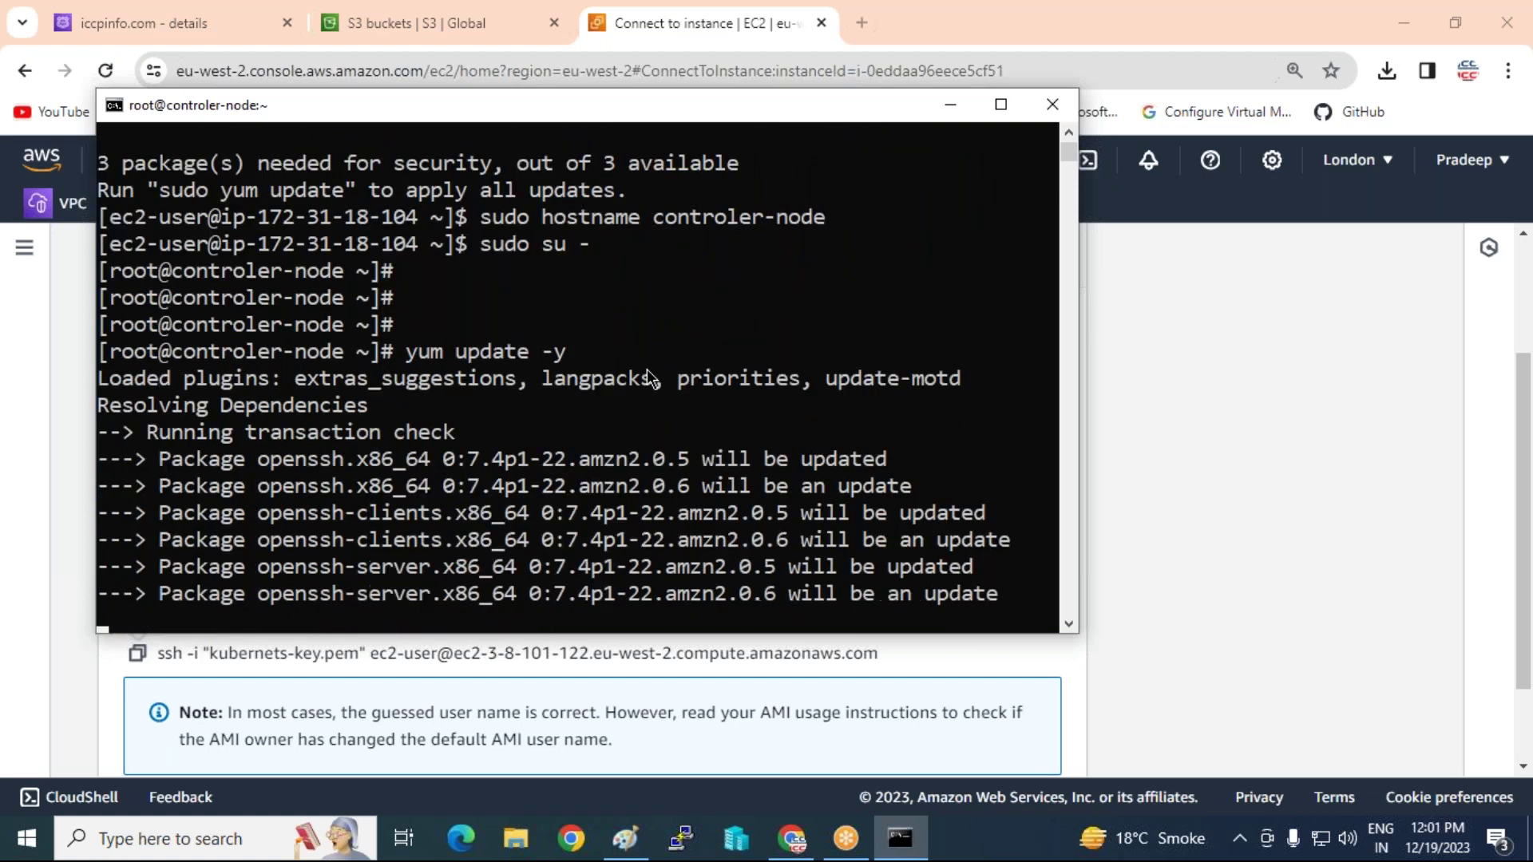
- Search Google in a new browser tab for "install kops in ec2" and open the kubernetes.io page Installing Kubernetes with kOps
{"action": "left_click", "coordinate": [863, 24]}
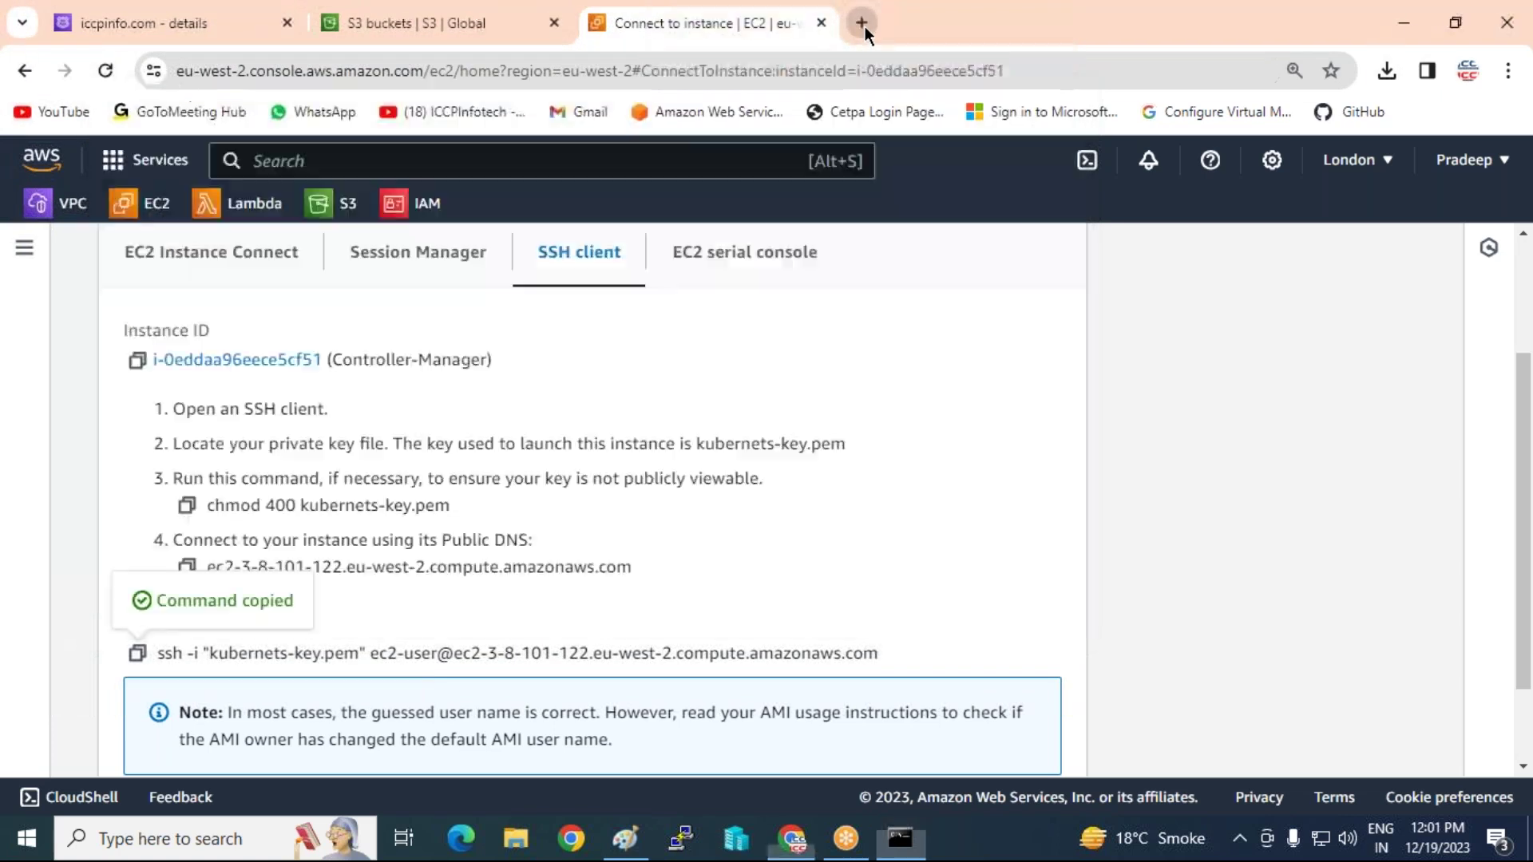
{"action": "left_click", "coordinate": [863, 24]}
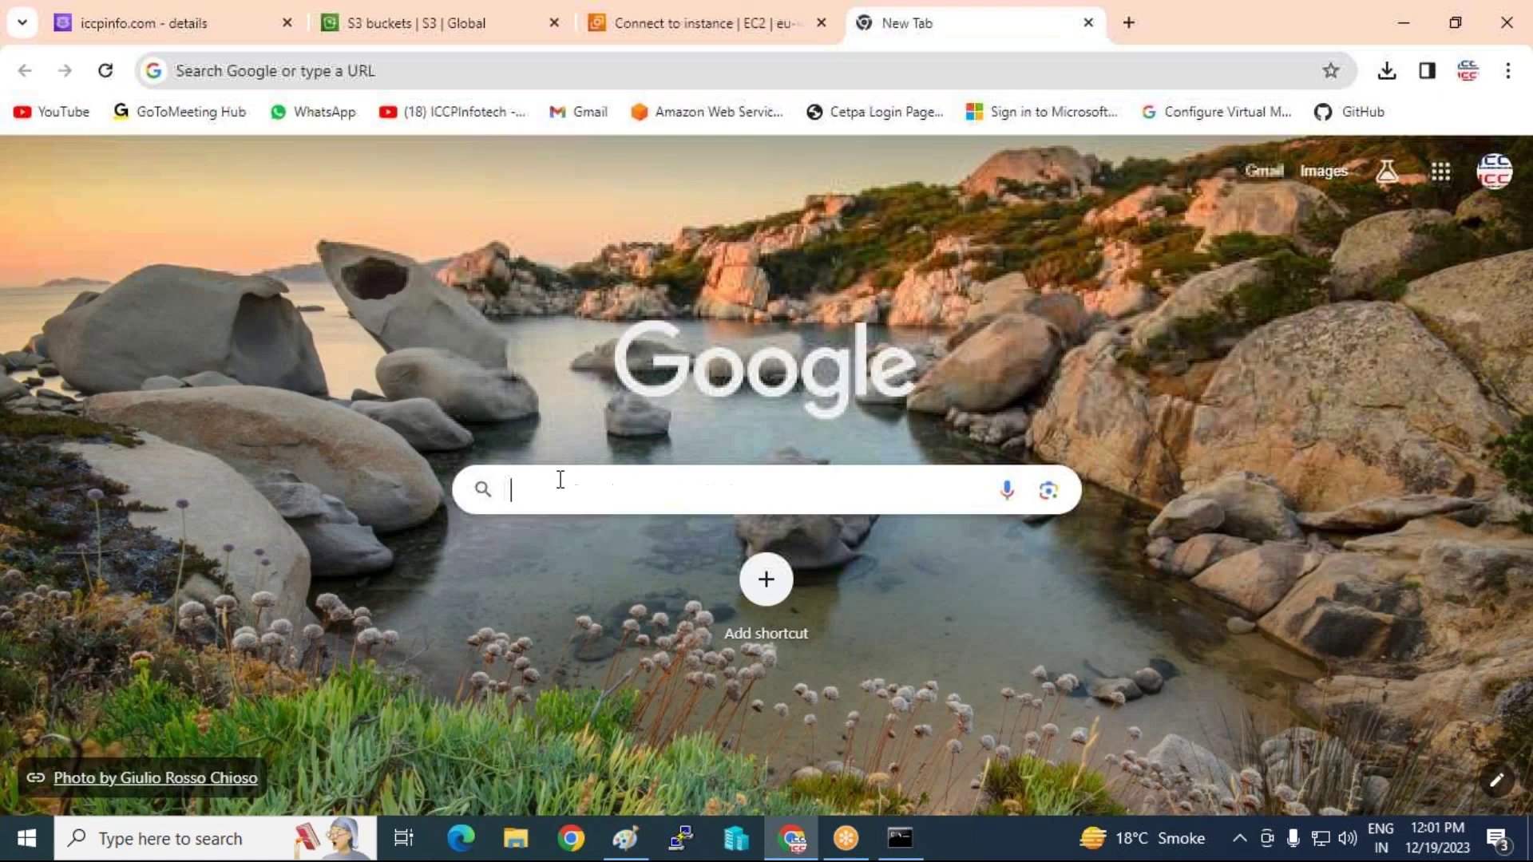
{"action": "left_click", "coordinate": [561, 479]}
{"action": "type", "text": "insta"}
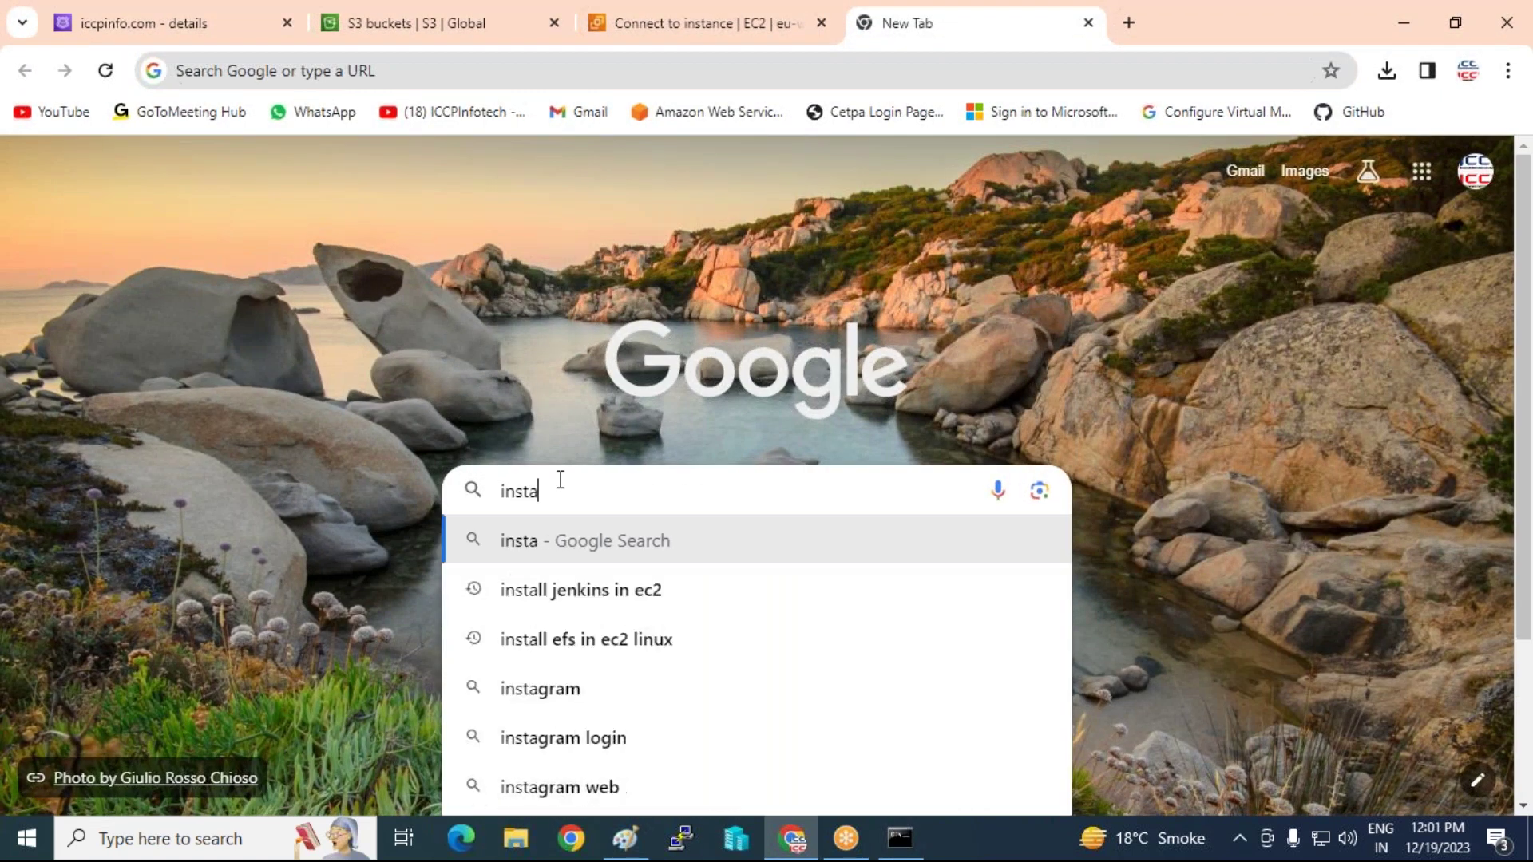
{"action": "type", "text": "ll k"}
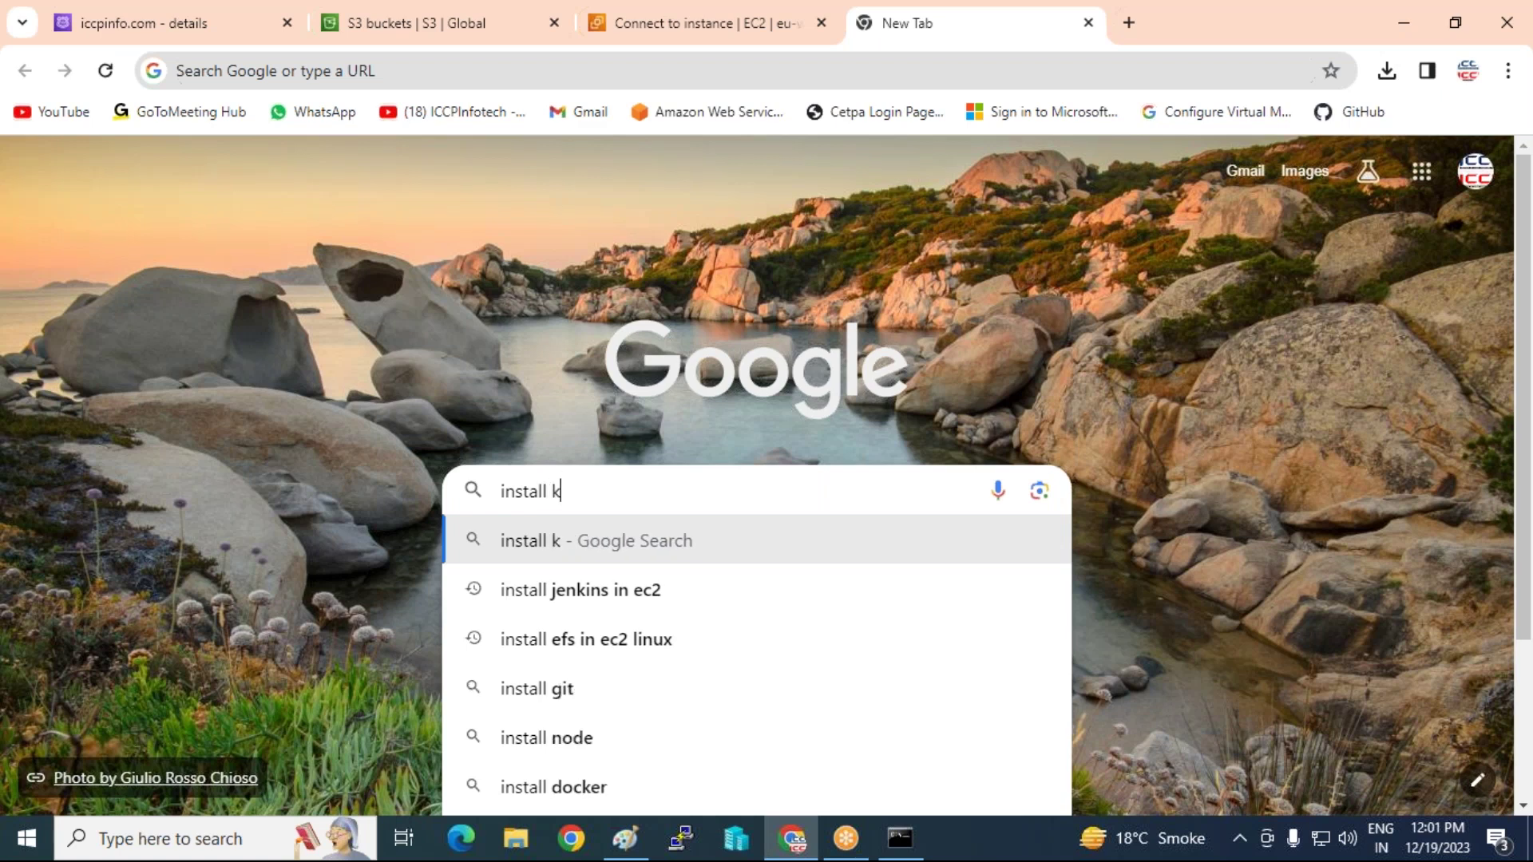
{"action": "type", "text": "op"}
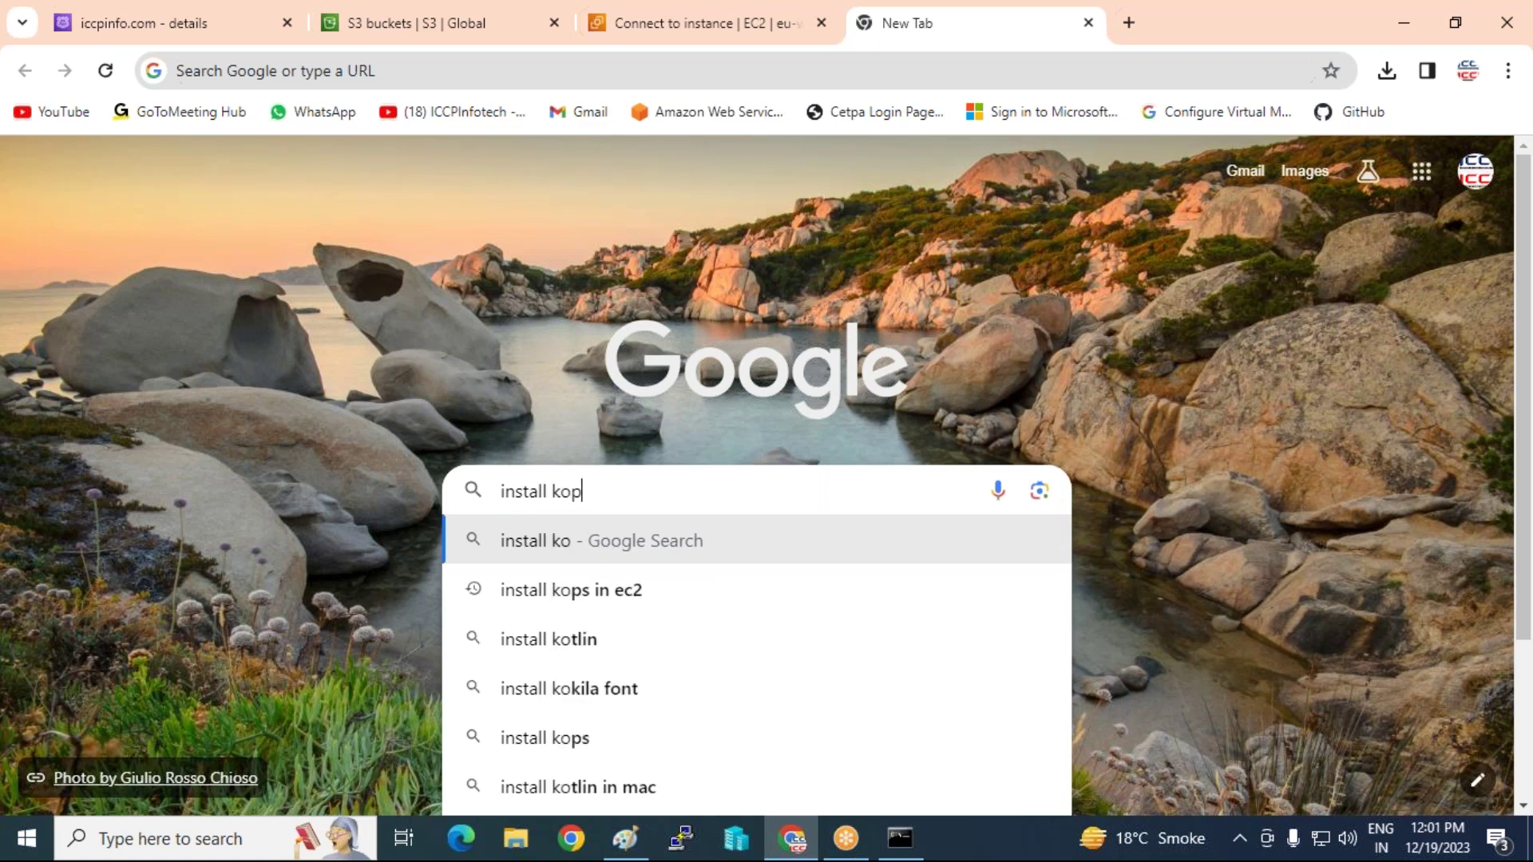
{"action": "left_click", "coordinate": [553, 597]}
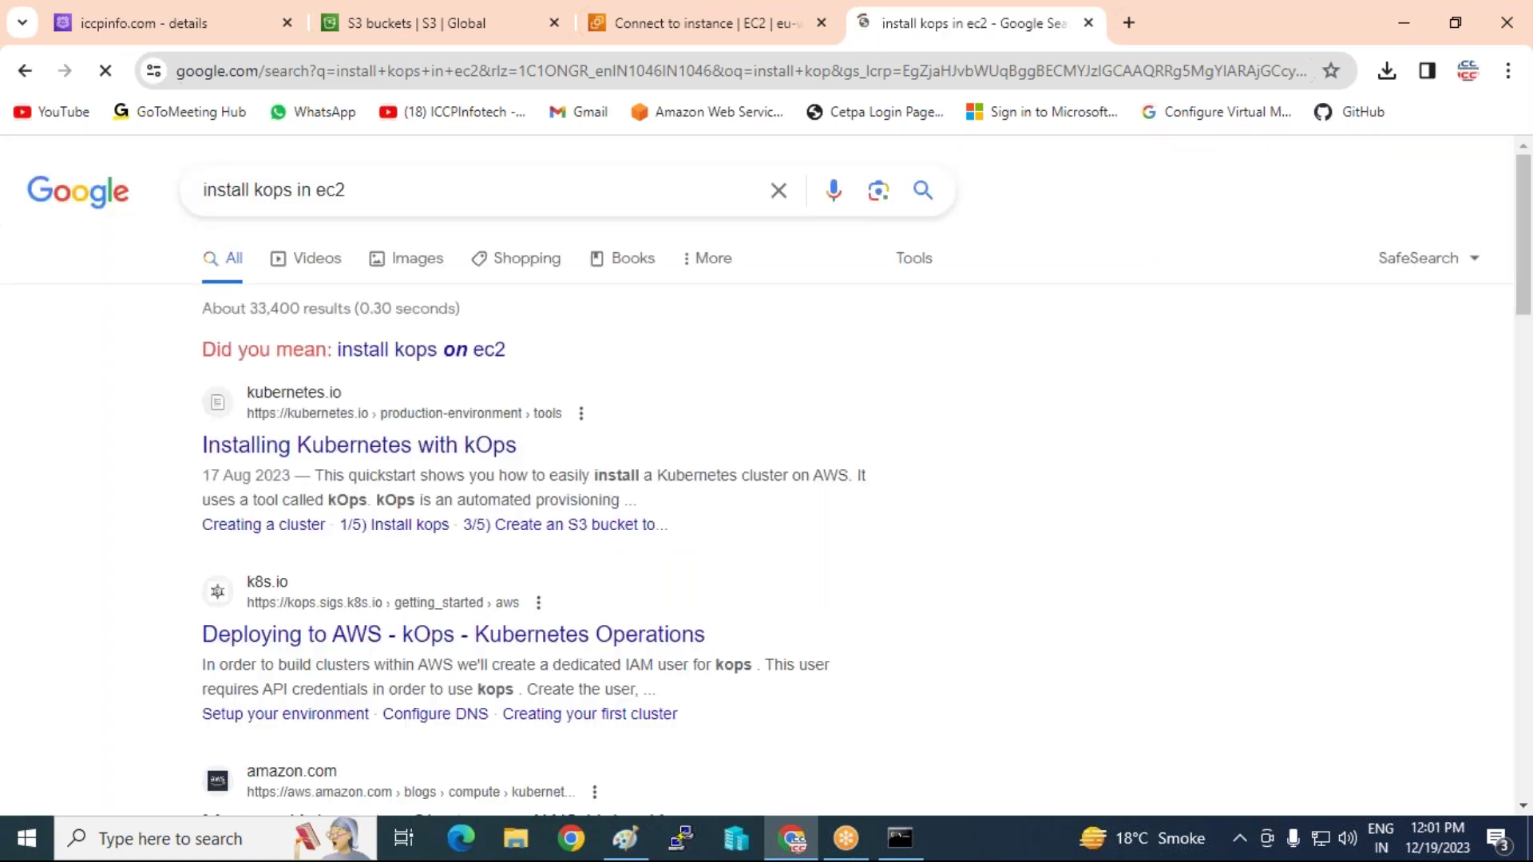
{"action": "left_click", "coordinate": [324, 462]}
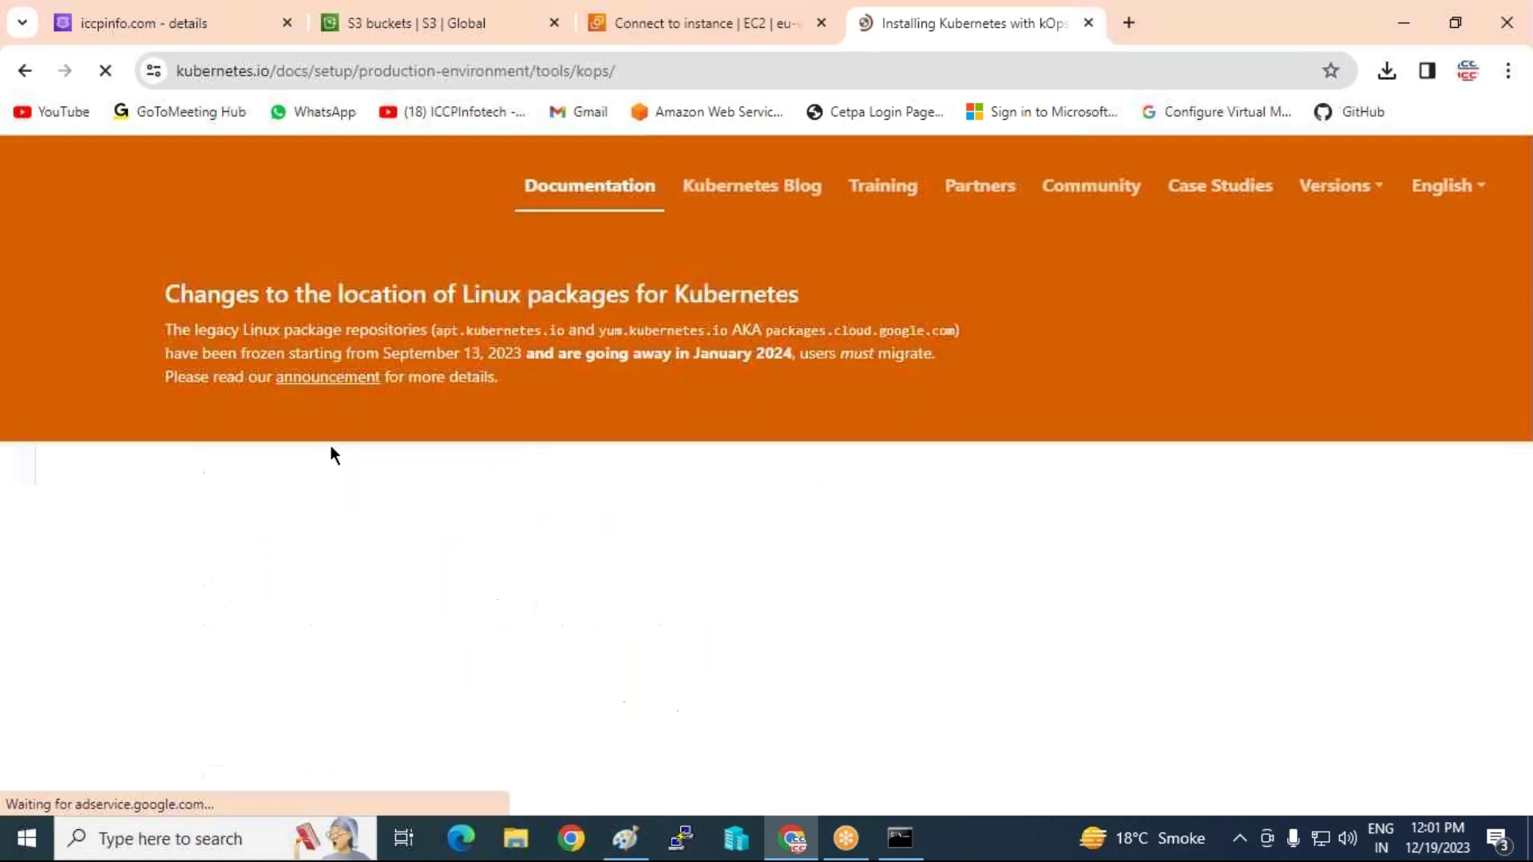
- Review the kOps download, chmod and move commands in the Install kops section of the Kubernetes documentation
{"action": "scroll", "coordinate": [906, 534], "scroll_direction": "down", "scroll_amount": 1}
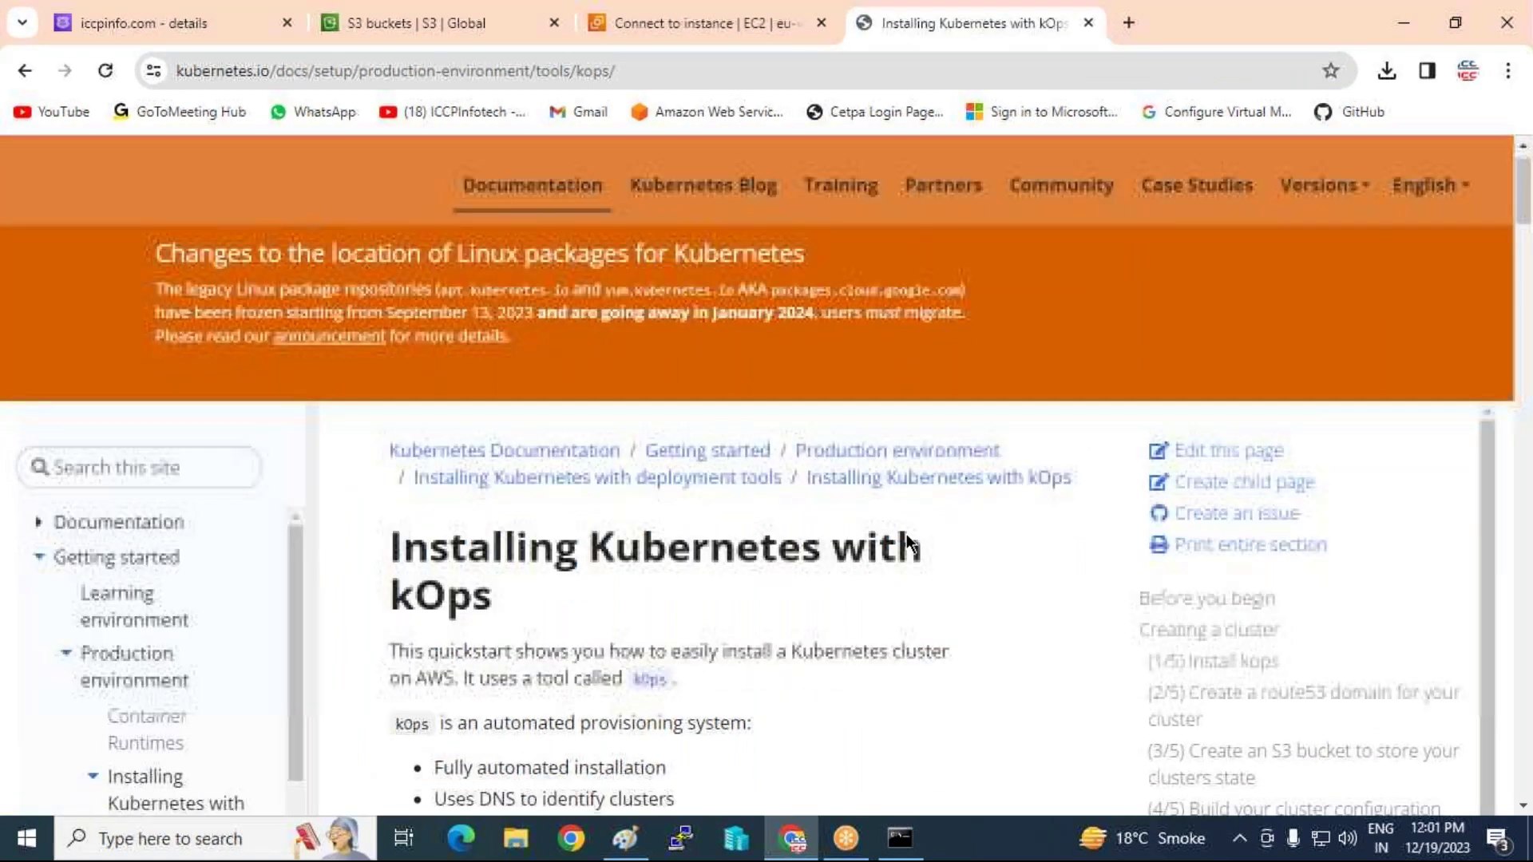
{"action": "scroll", "coordinate": [645, 510], "scroll_direction": "down", "scroll_amount": 10}
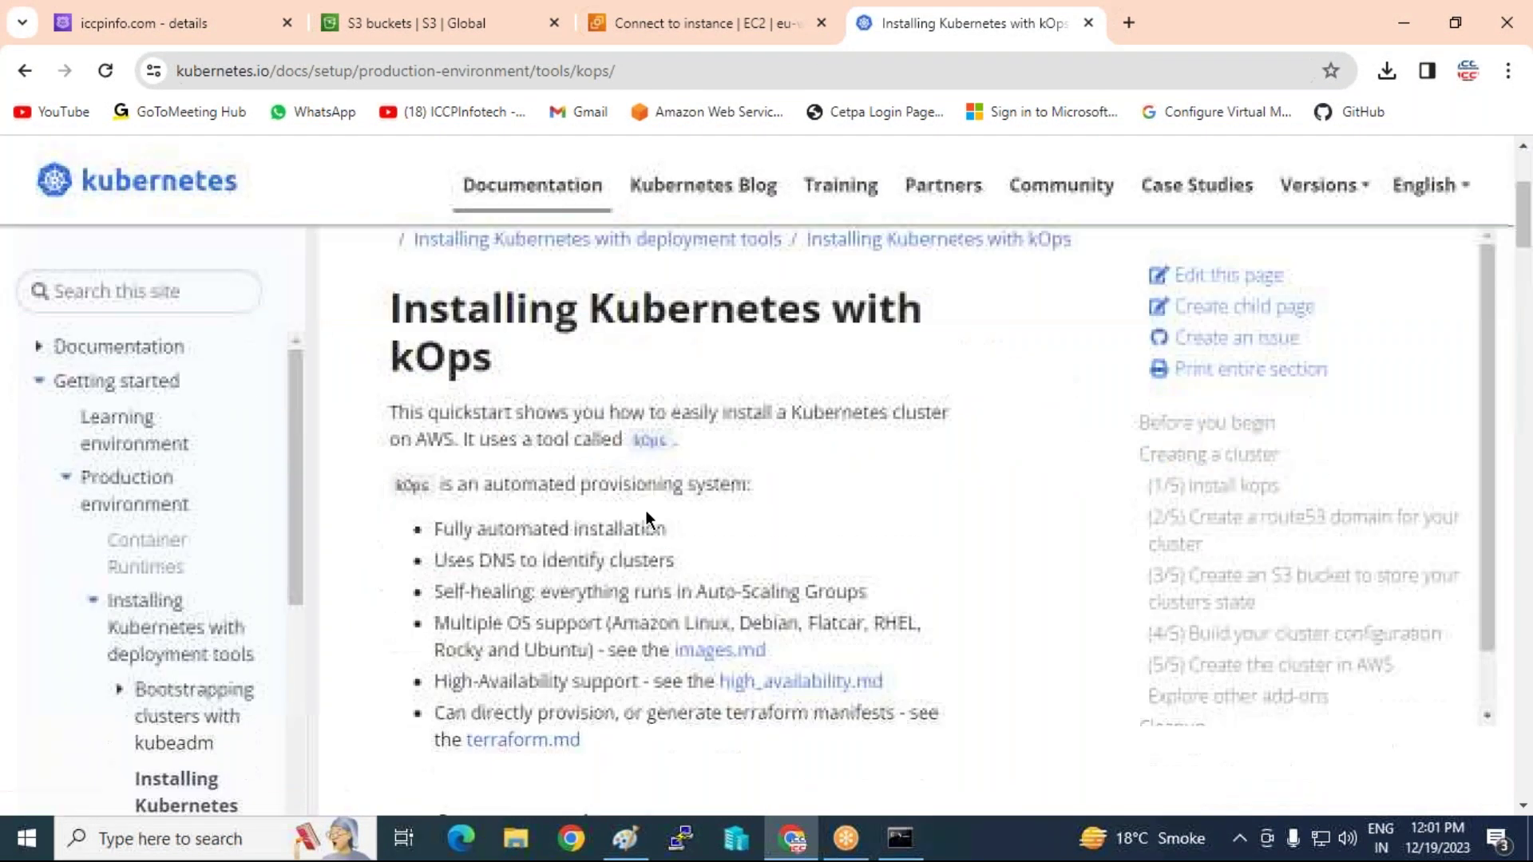
{"action": "scroll", "coordinate": [645, 510], "scroll_direction": "down", "scroll_amount": 3}
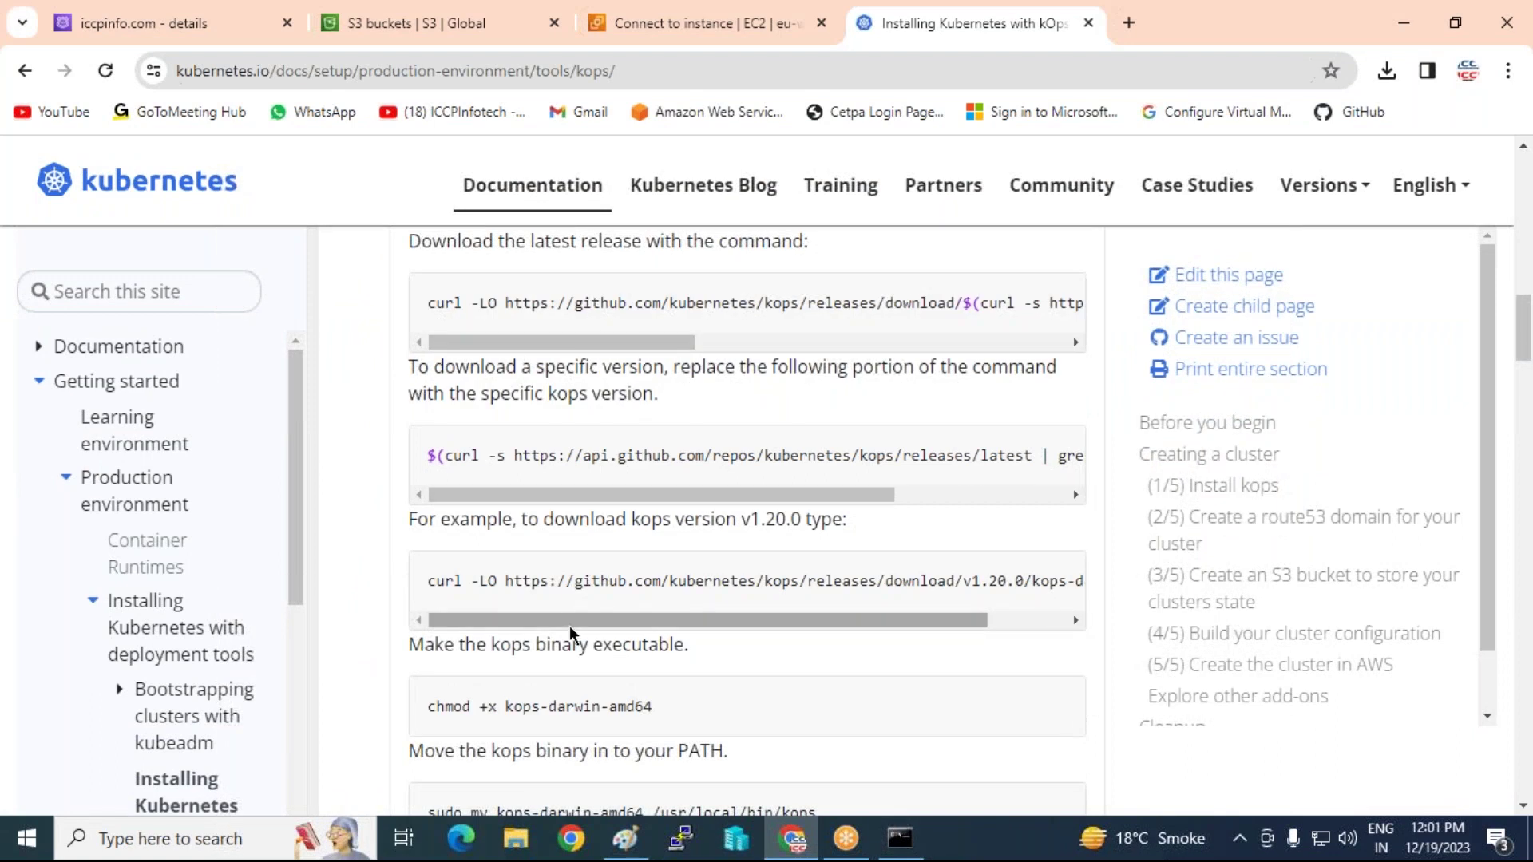
{"action": "scroll", "coordinate": [569, 625], "scroll_direction": "down", "scroll_amount": 1}
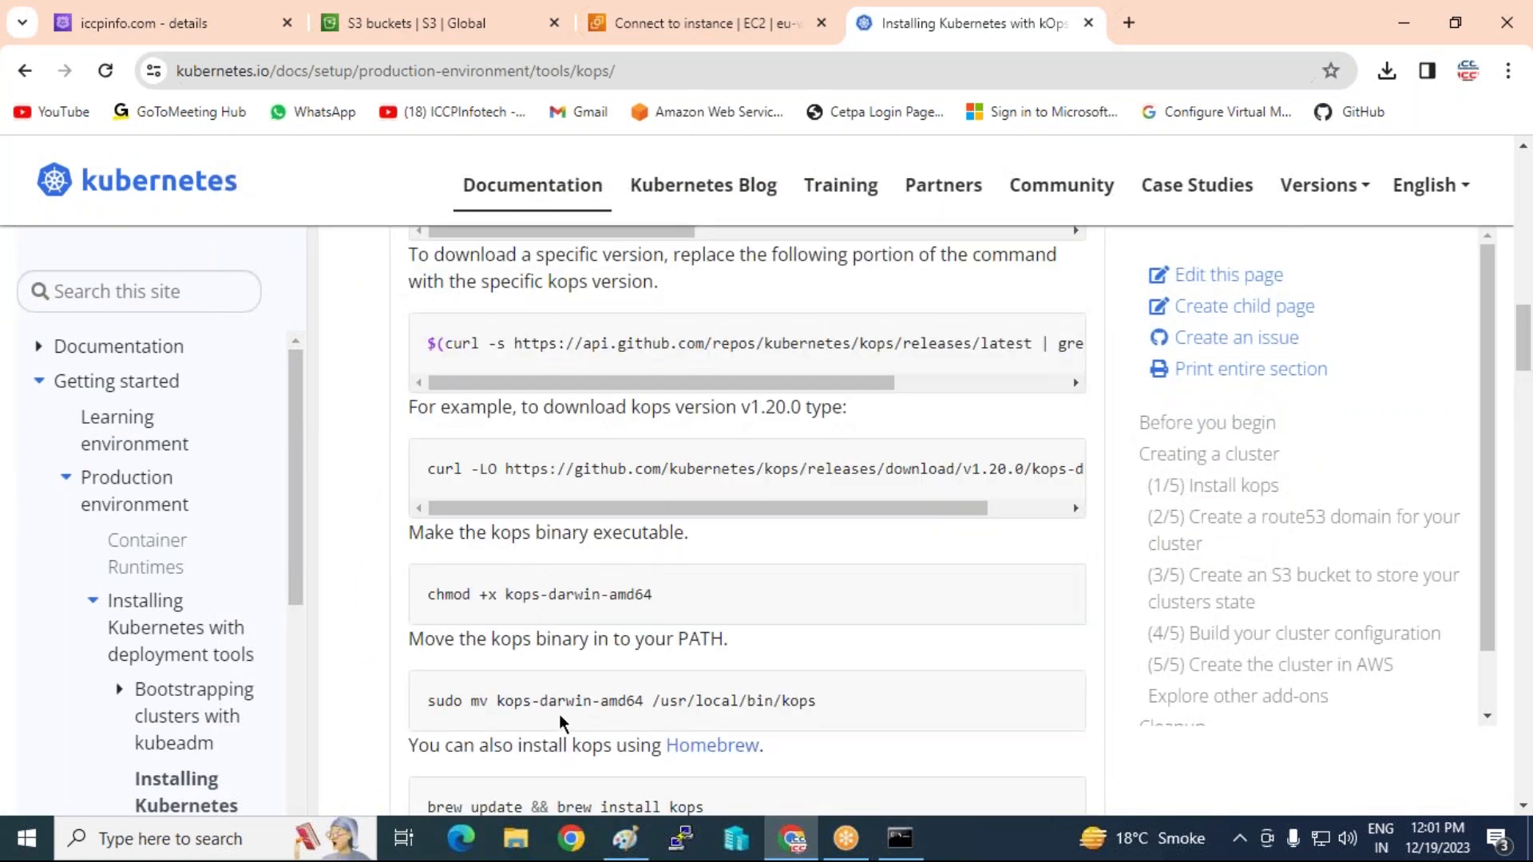
{"action": "scroll", "coordinate": [586, 565], "scroll_direction": "down", "scroll_amount": 5}
{"action": "scroll", "coordinate": [575, 639], "scroll_direction": "up", "scroll_amount": 3}
- Switch to File Explorer and look through the Cloud DATA (D:) drive for the Kubernetes installation notes
{"action": "left_click", "coordinate": [515, 851]}
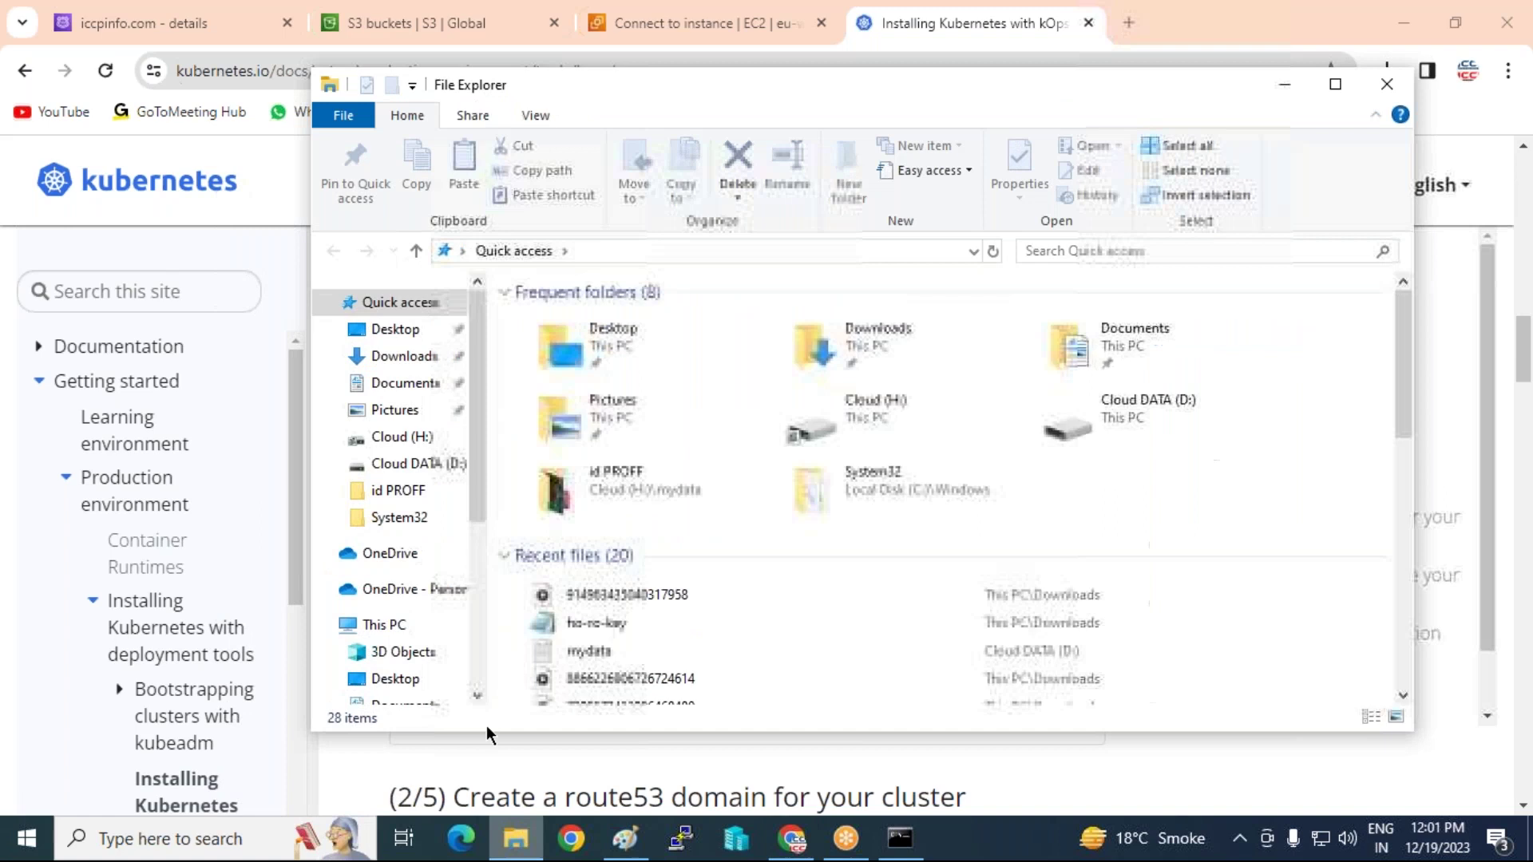
{"action": "scroll", "coordinate": [396, 559], "scroll_direction": "down", "scroll_amount": 3}
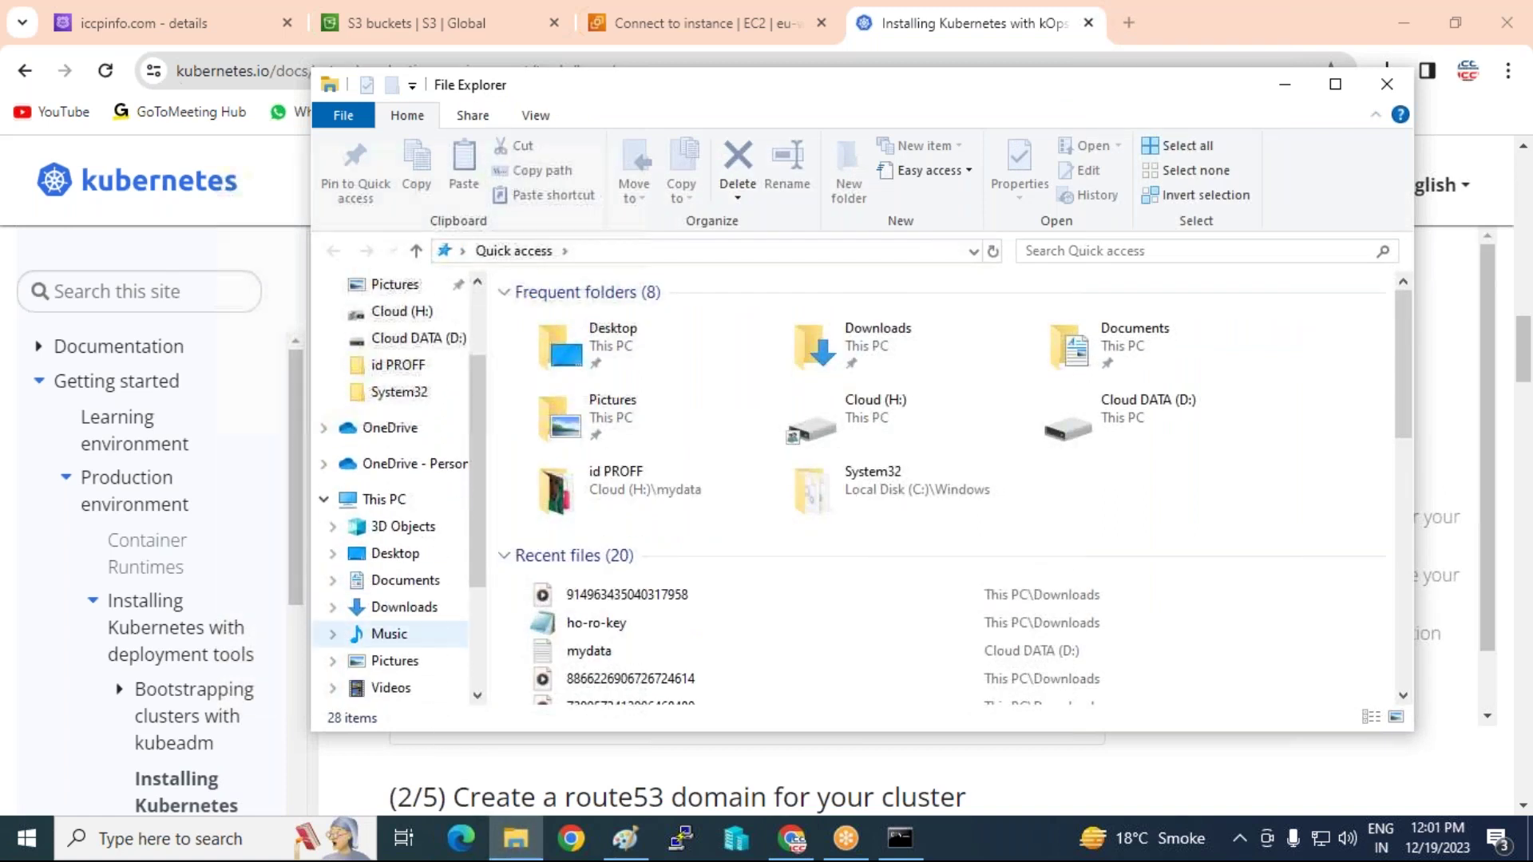
{"action": "scroll", "coordinate": [395, 591], "scroll_direction": "down", "scroll_amount": 1}
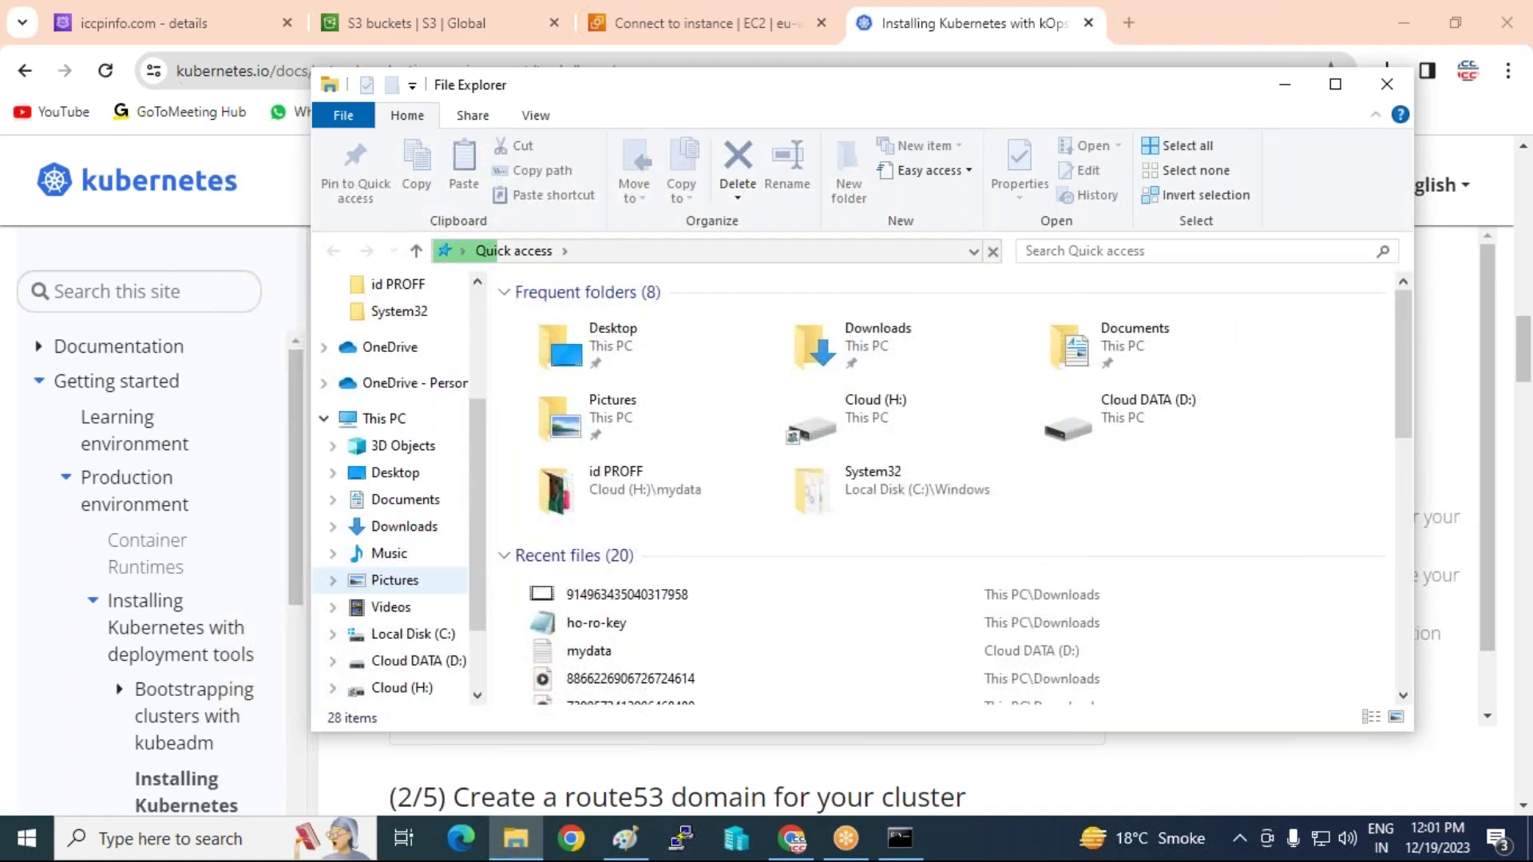
{"action": "scroll", "coordinate": [438, 625], "scroll_direction": "down", "scroll_amount": 1}
{"action": "scroll", "coordinate": [439, 625], "scroll_direction": "down", "scroll_amount": 1}
{"action": "left_click", "coordinate": [439, 608]}
{"action": "scroll", "coordinate": [745, 512], "scroll_direction": "down", "scroll_amount": 1}
{"action": "scroll", "coordinate": [746, 512], "scroll_direction": "down", "scroll_amount": 1}
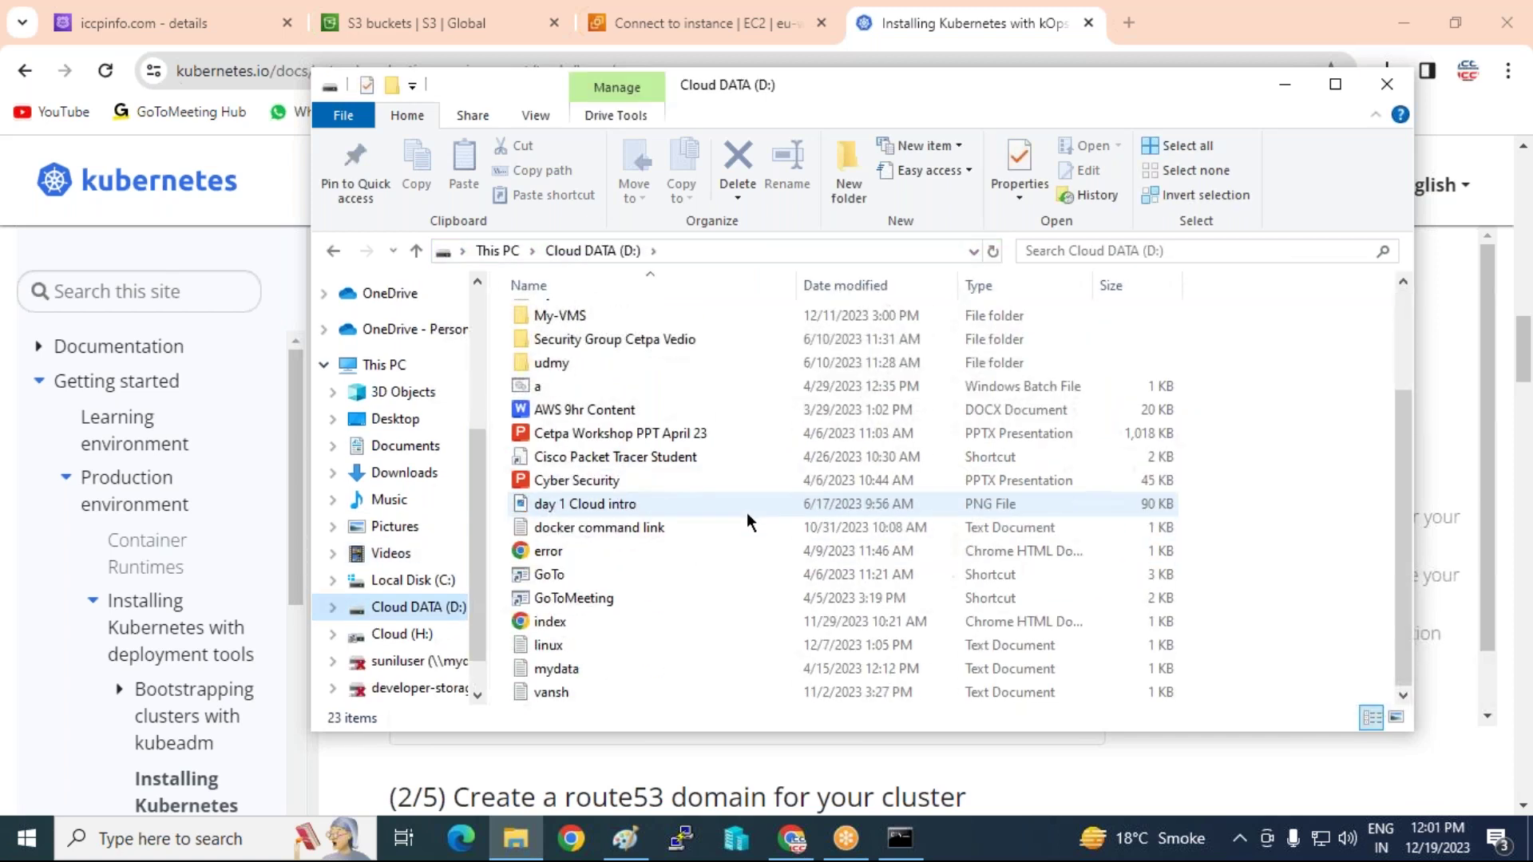
- Open the Markdown file Kubernets Installation in Ec2 (1) from the Cloud (H:) drive and minimize File Explorer
{"action": "left_click", "coordinate": [405, 634]}
{"action": "scroll", "coordinate": [721, 508], "scroll_direction": "down", "scroll_amount": 5}
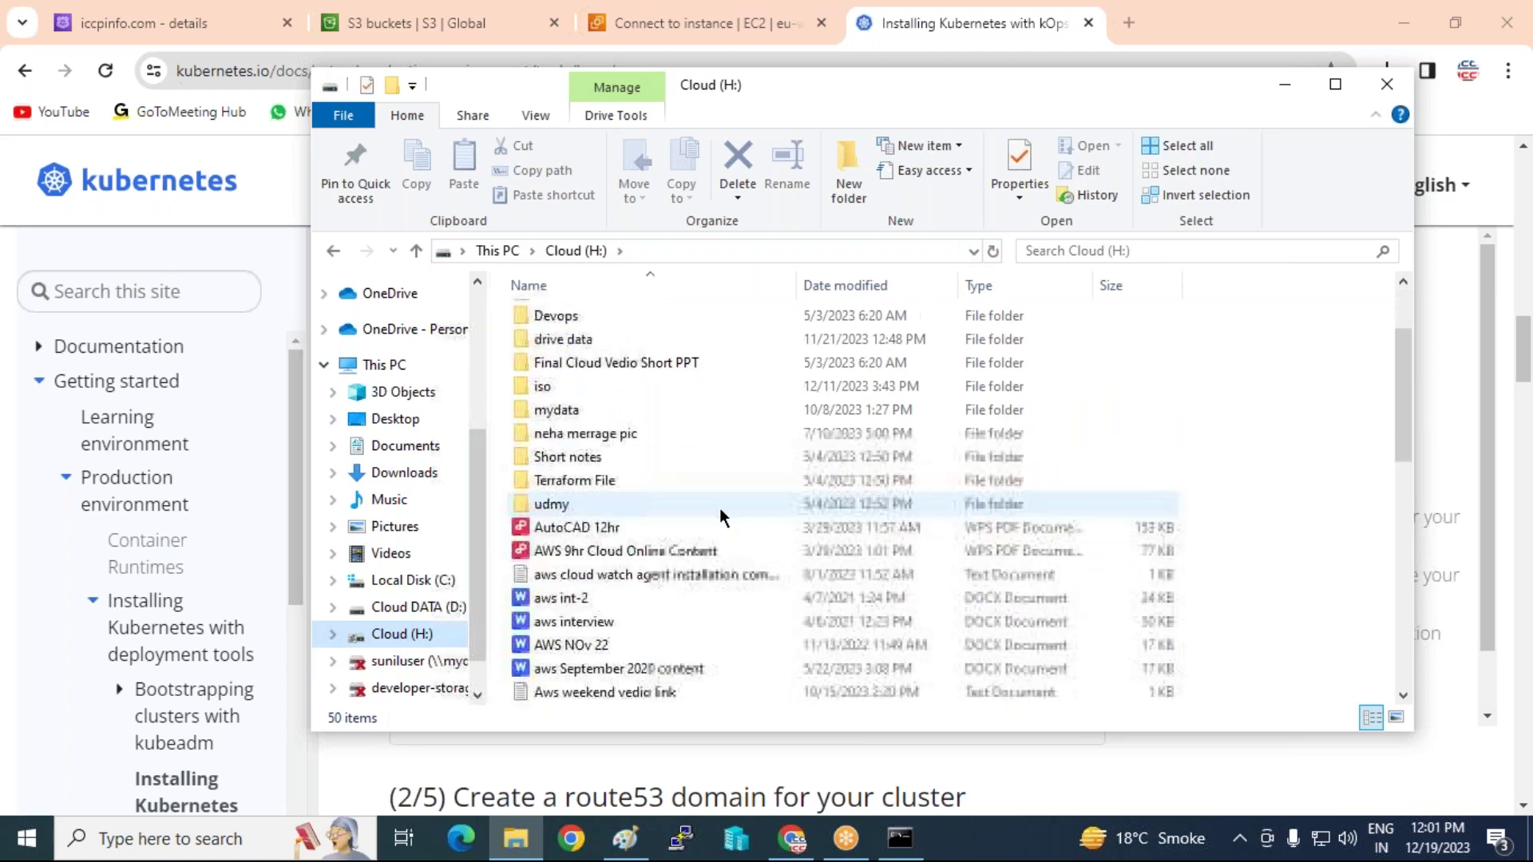
{"action": "scroll", "coordinate": [636, 534], "scroll_direction": "down", "scroll_amount": 3}
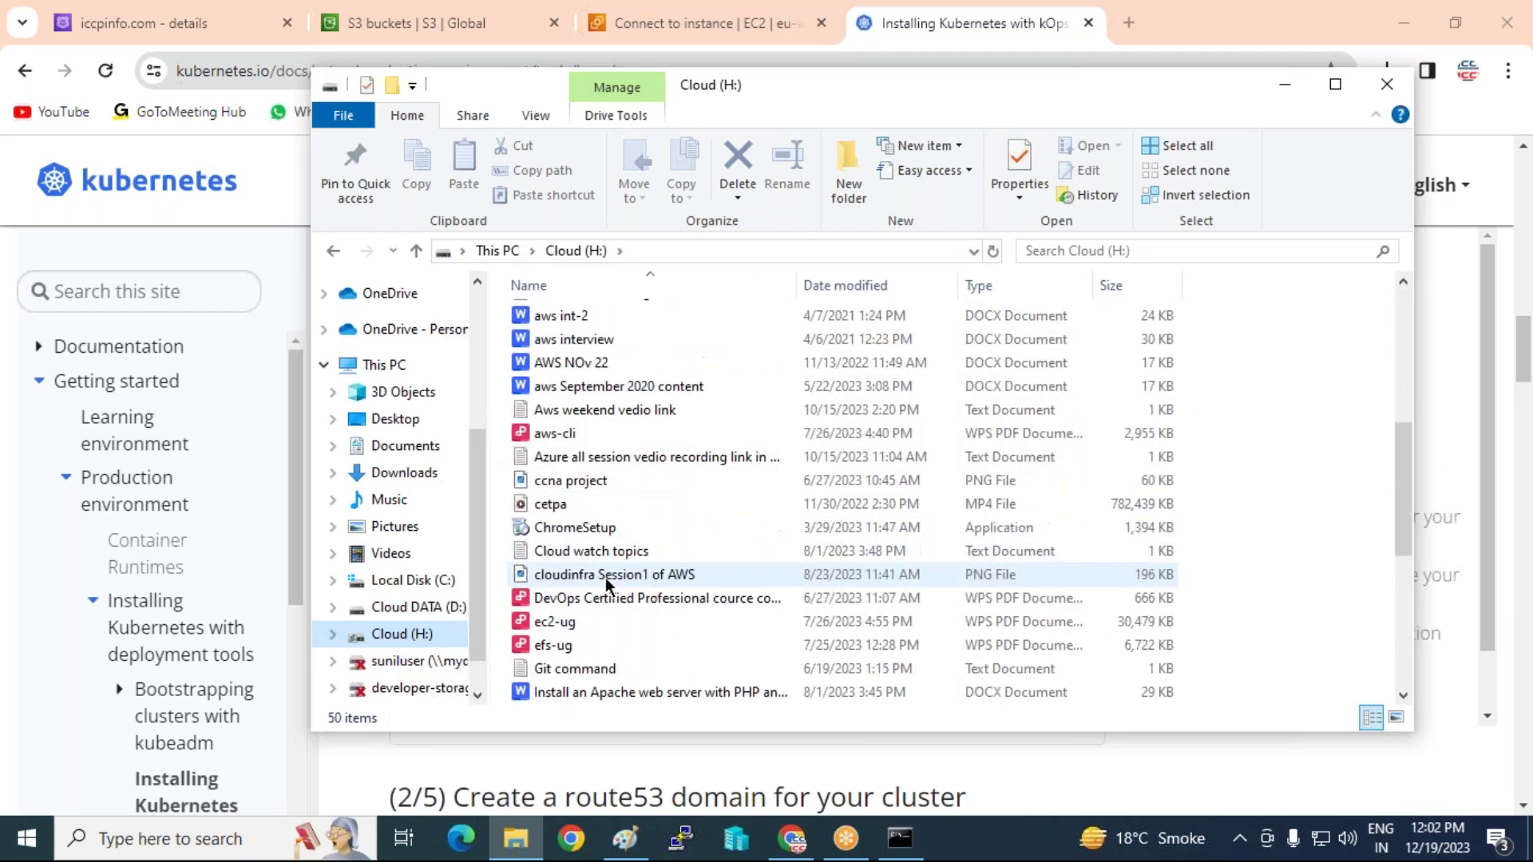
{"action": "left_click", "coordinate": [562, 621]}
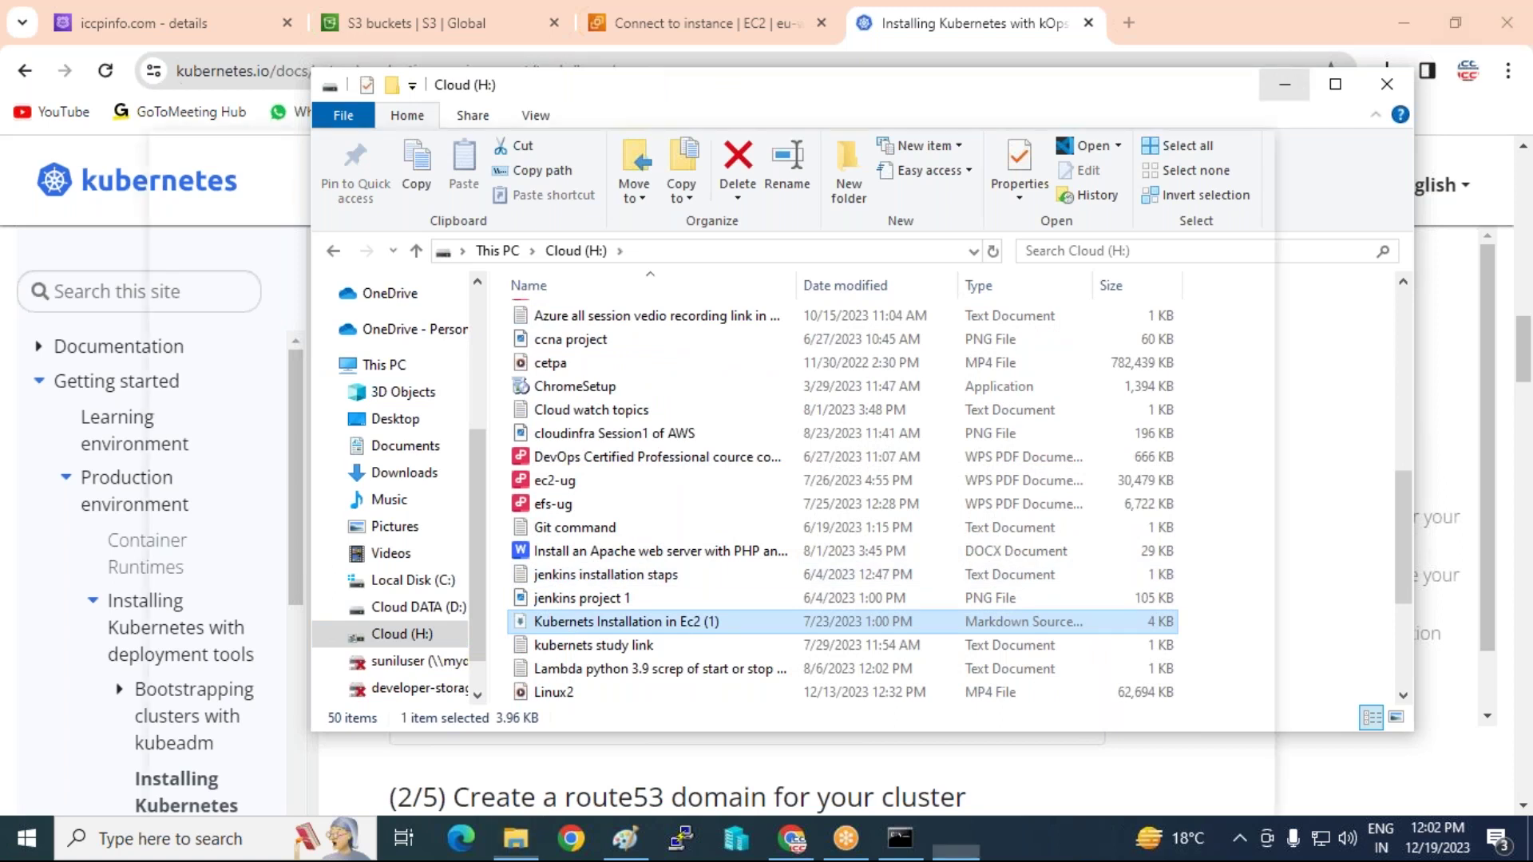
{"action": "left_click", "coordinate": [1285, 85]}
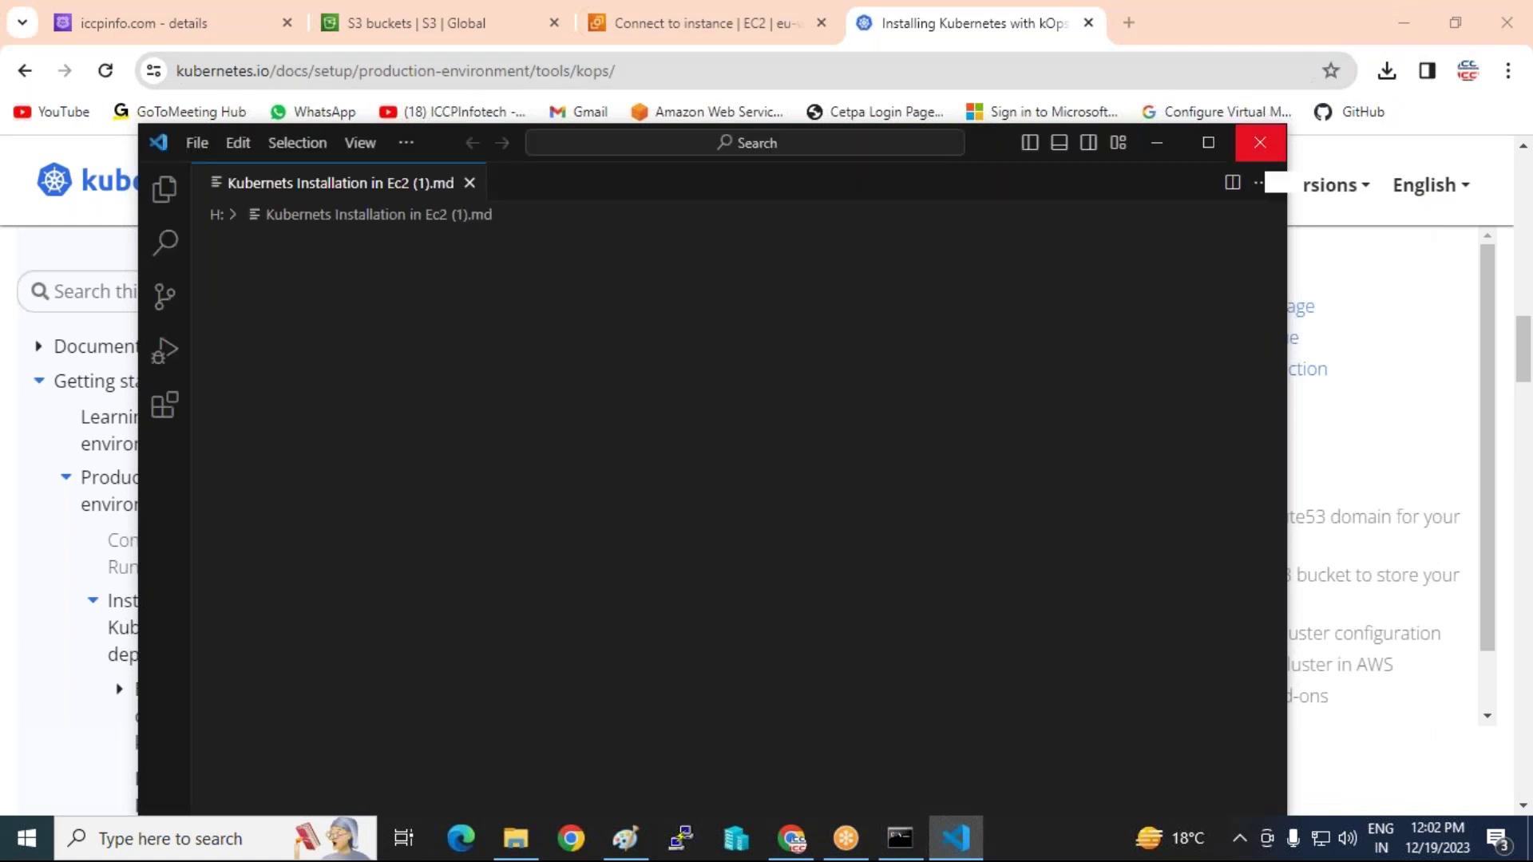
- Review the kops and kubectl installation commands in the Markdown notes, then close the editor
{"action": "scroll", "coordinate": [1076, 240], "scroll_direction": "up", "scroll_amount": 15}
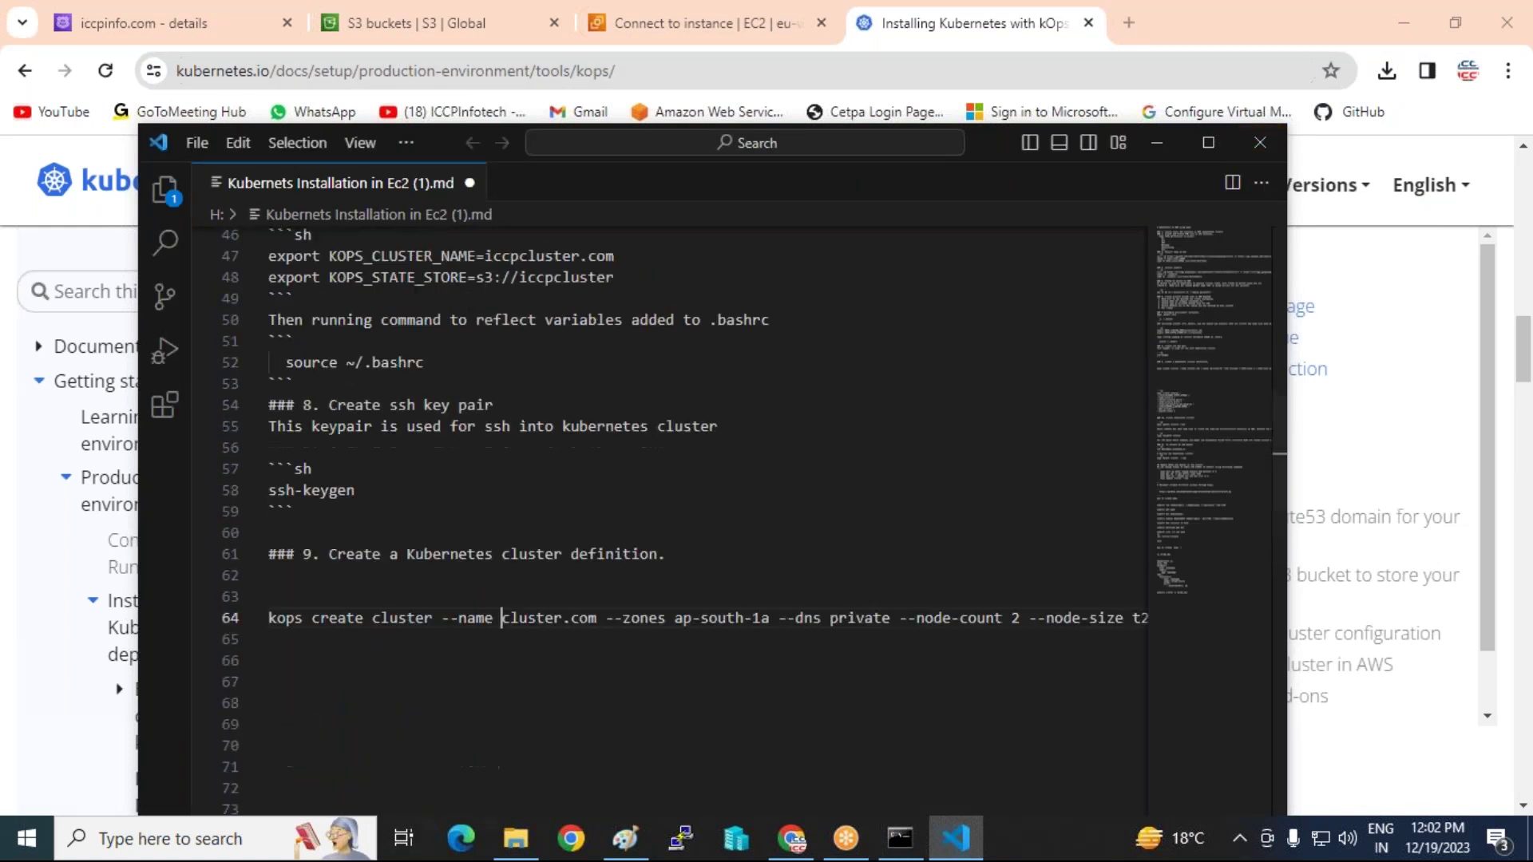
{"action": "scroll", "coordinate": [1076, 240], "scroll_direction": "up", "scroll_amount": 3}
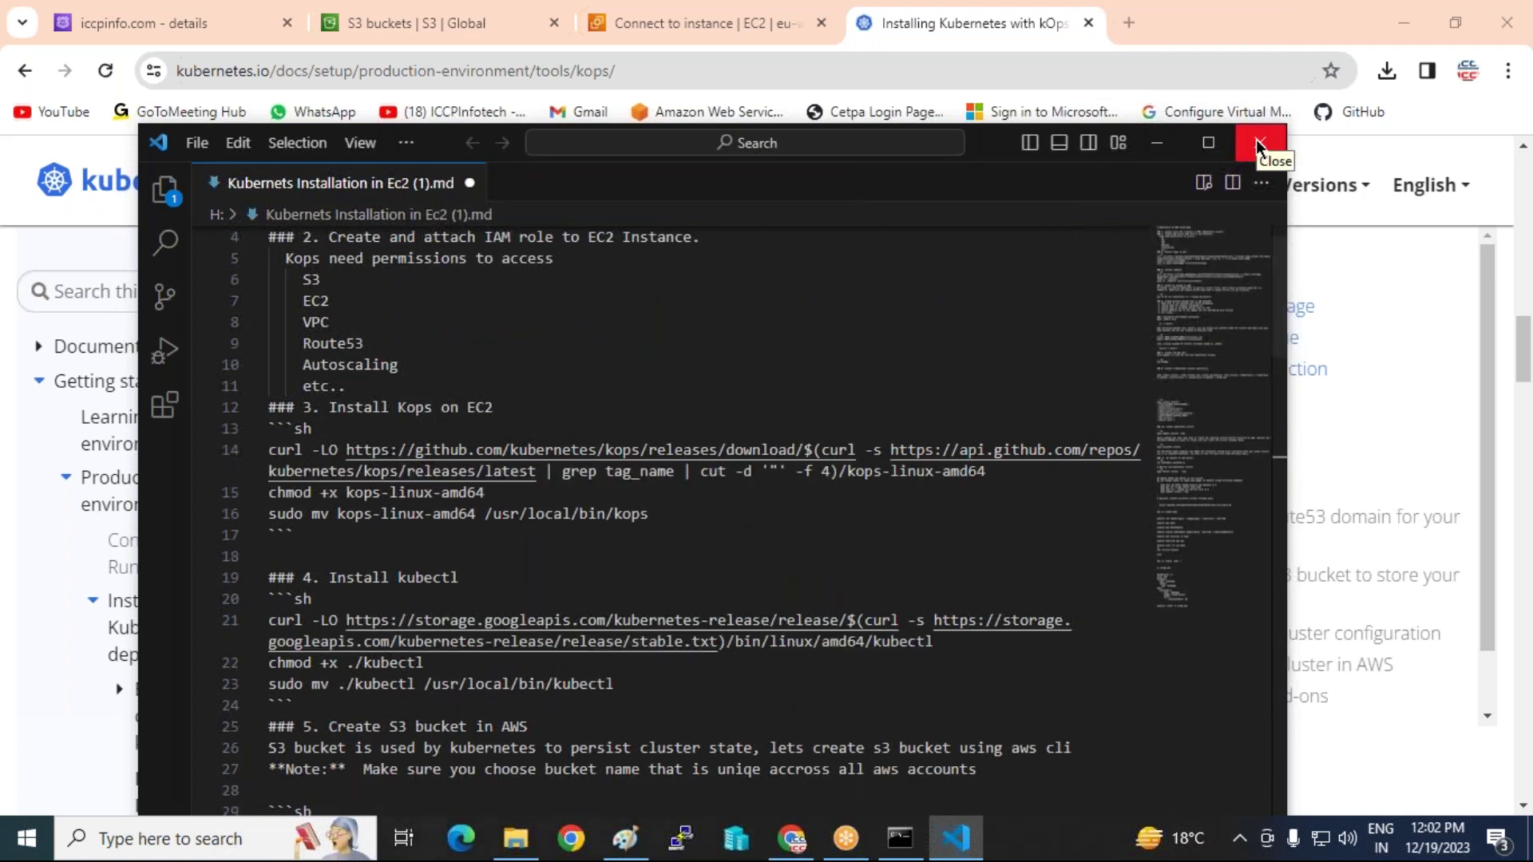
{"action": "left_click", "coordinate": [1257, 137]}
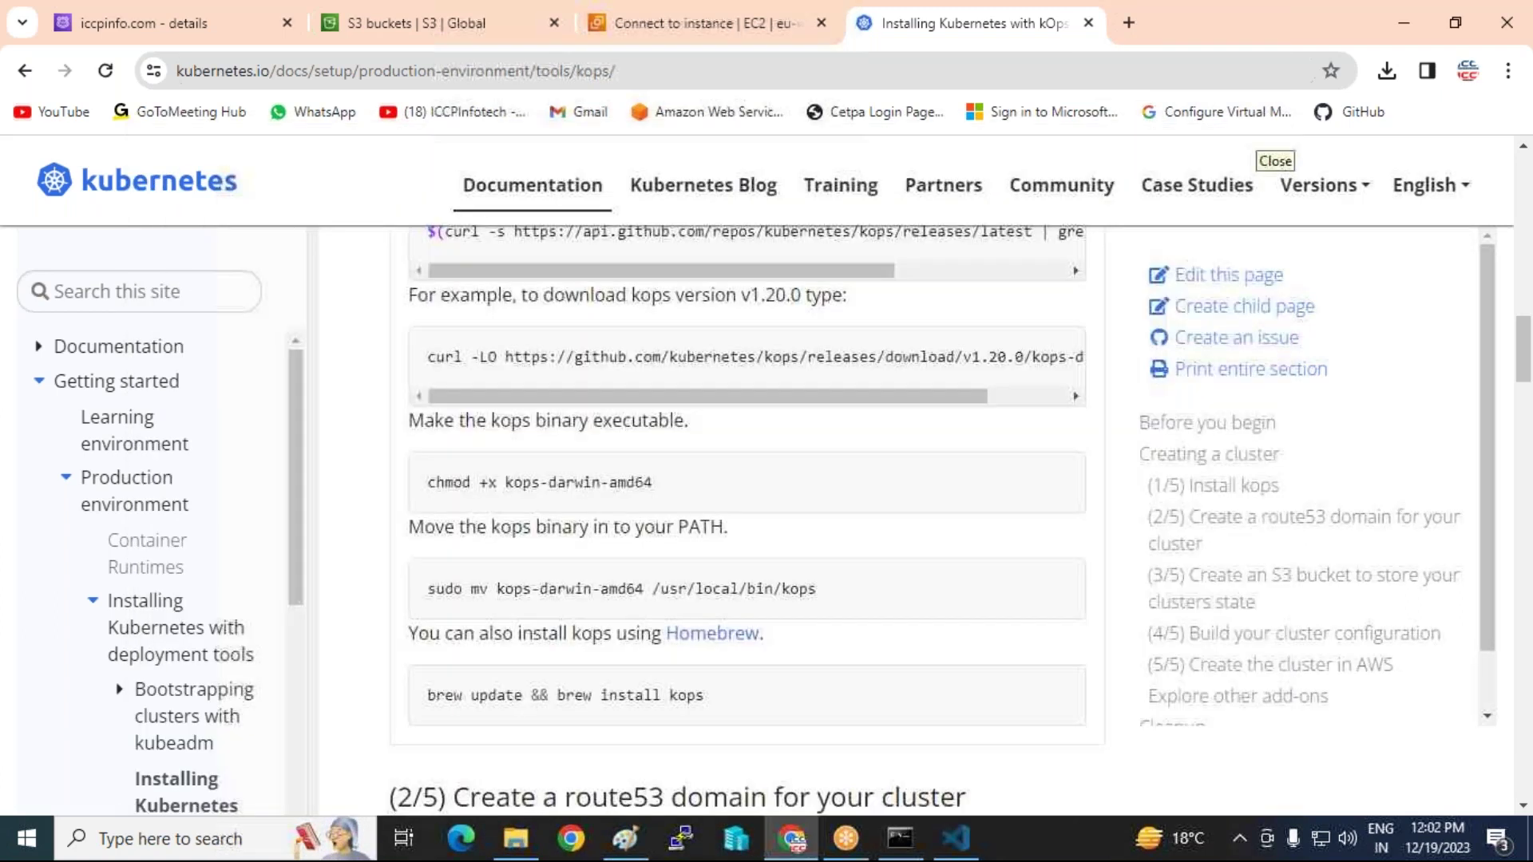
- Open the Kubernets Installation in Ec2 (1) file from the Cloud (H:) drive in Notepad and reposition its window
{"action": "left_click", "coordinate": [520, 844]}
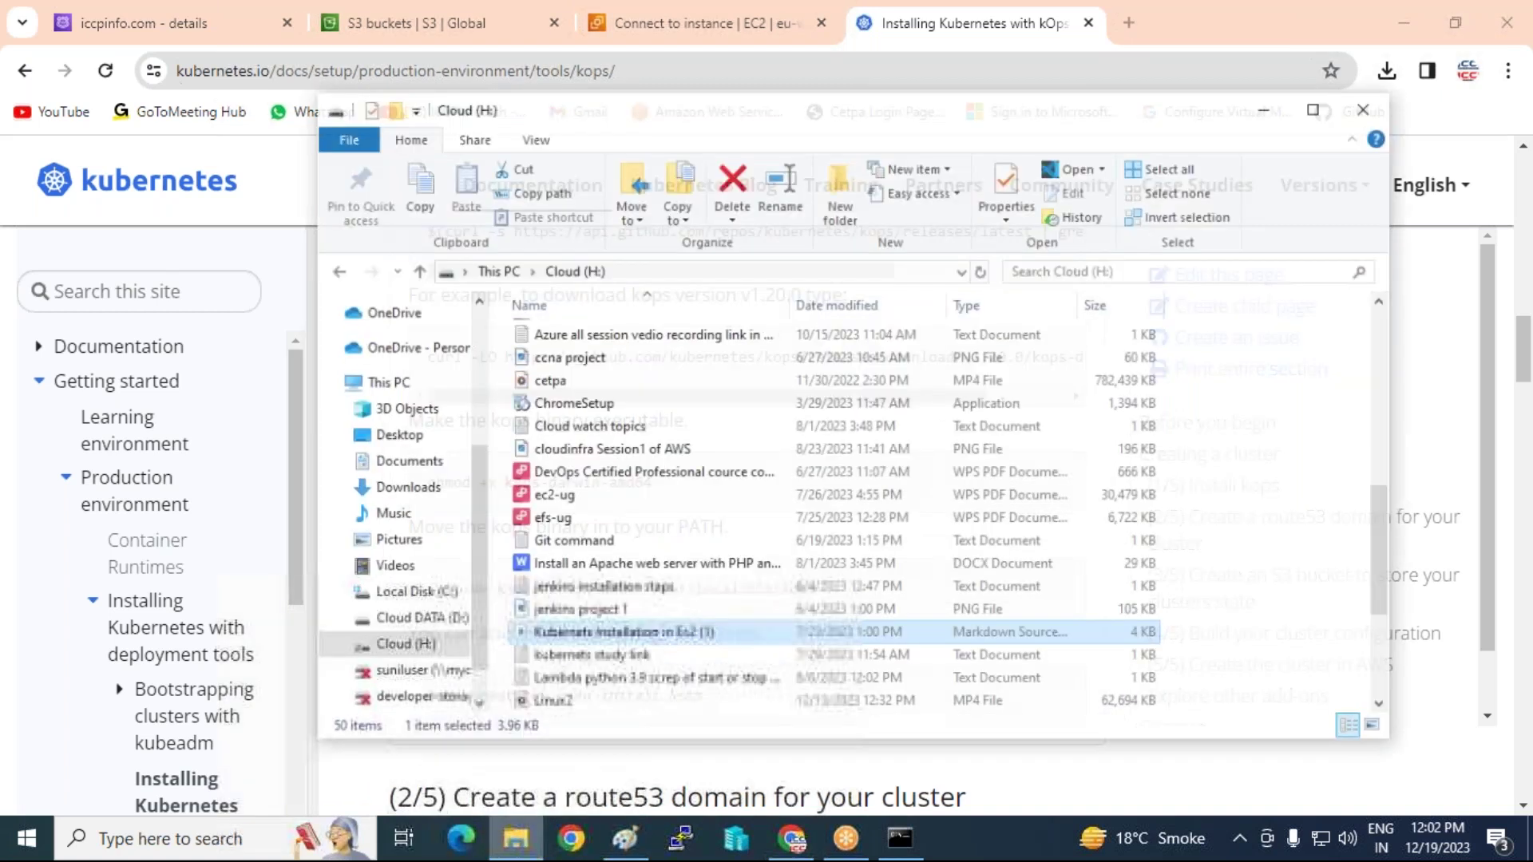
{"action": "left_click", "coordinate": [588, 631]}
{"action": "right_click", "coordinate": [589, 631]}
{"action": "mouse_move", "coordinate": [709, 387]}
{"action": "left_click", "coordinate": [981, 372]}
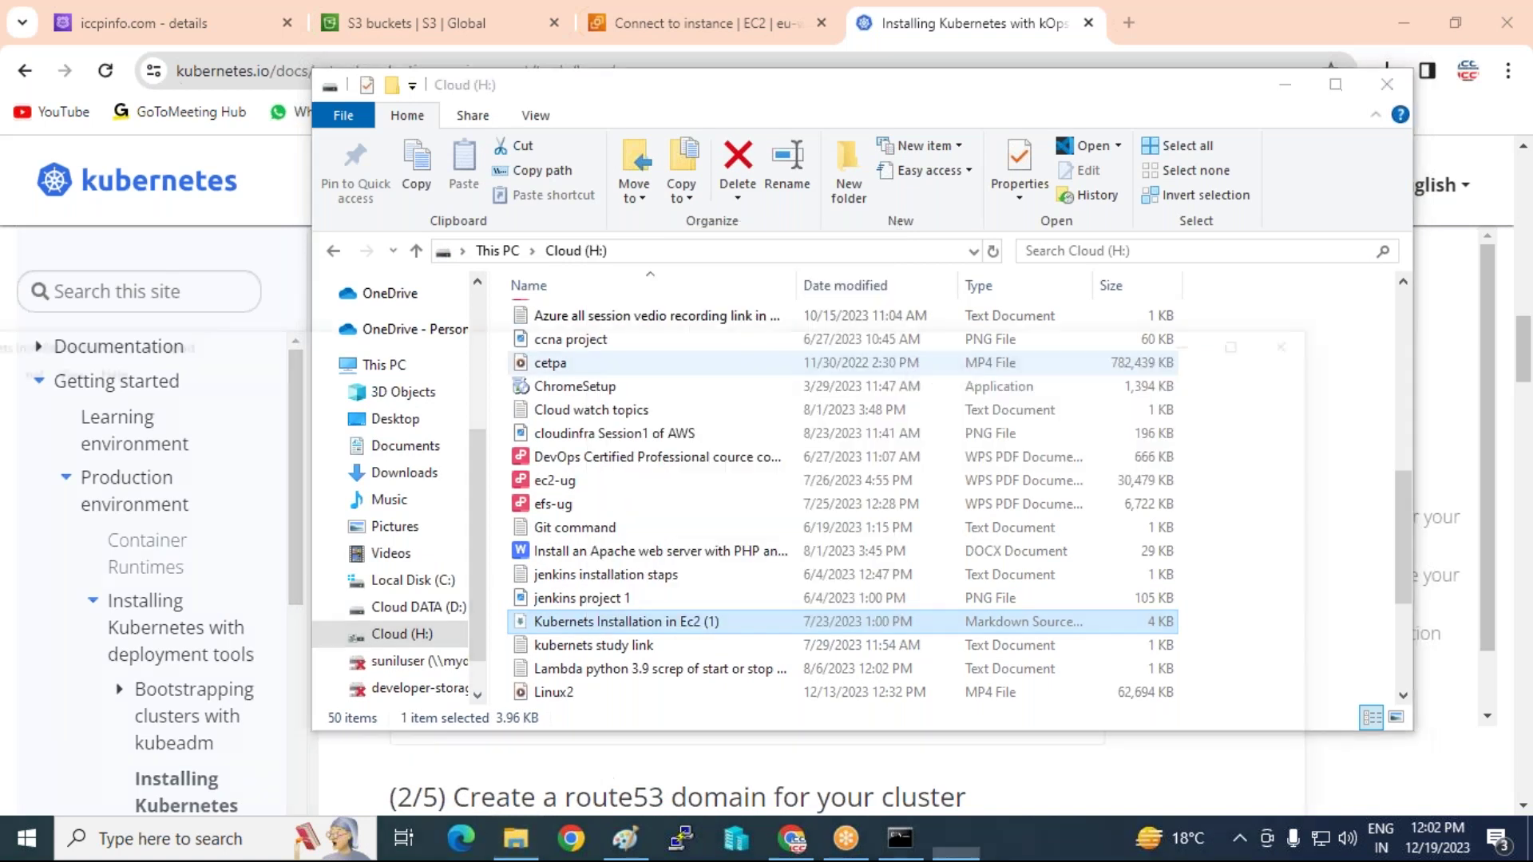
{"action": "left_click_drag", "start_coordinate": [538, 316], "coordinate": [648, 132]}
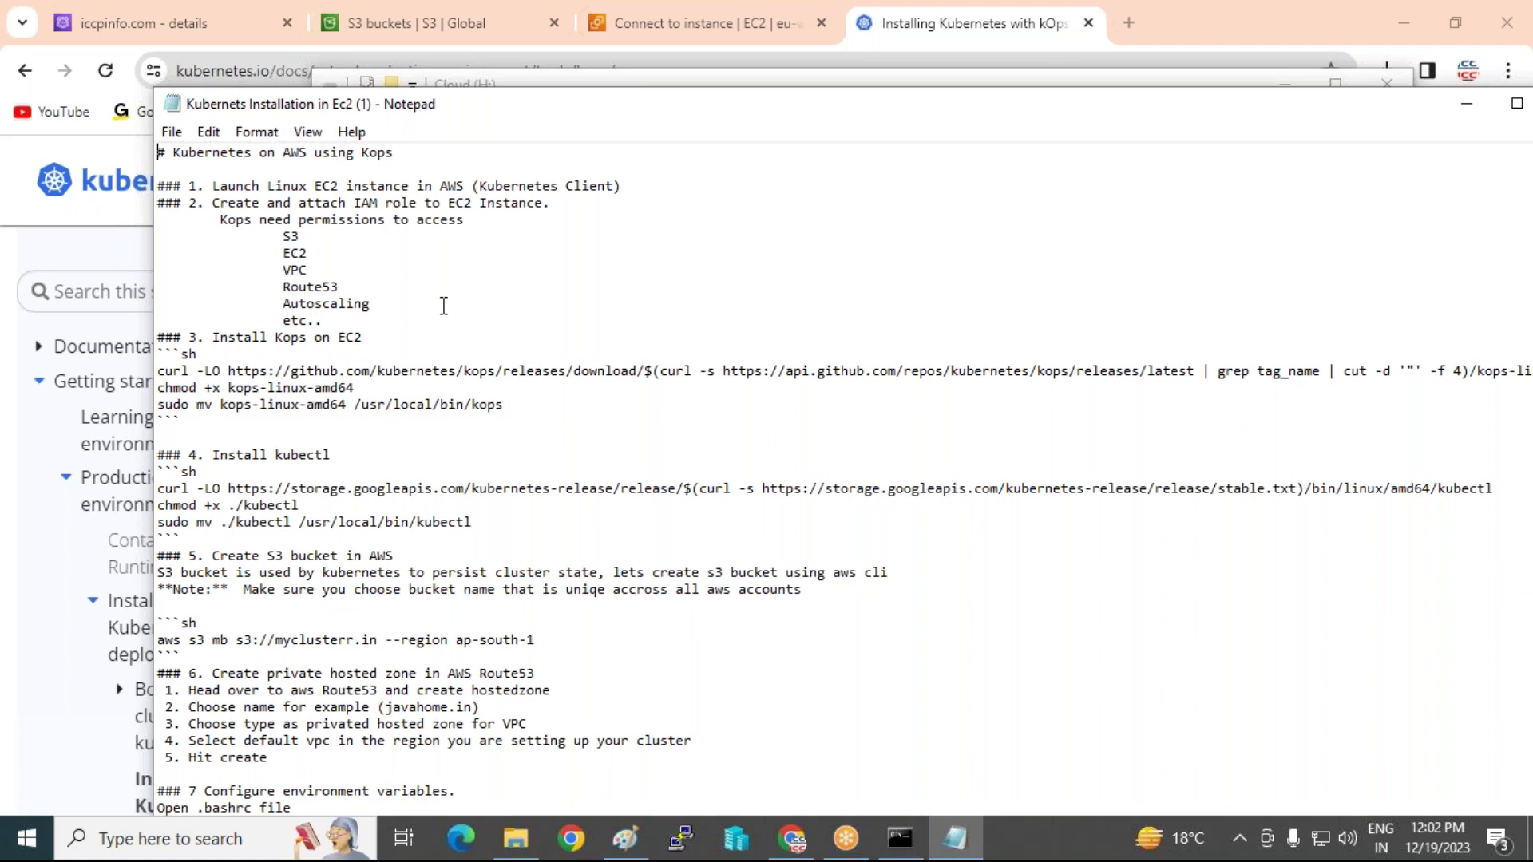
- Select the three kops-linux-amd64 download, chmod and move commands under Install Kops on EC2 in the notes
{"action": "scroll", "coordinate": [444, 305], "scroll_direction": "down", "scroll_amount": 3}
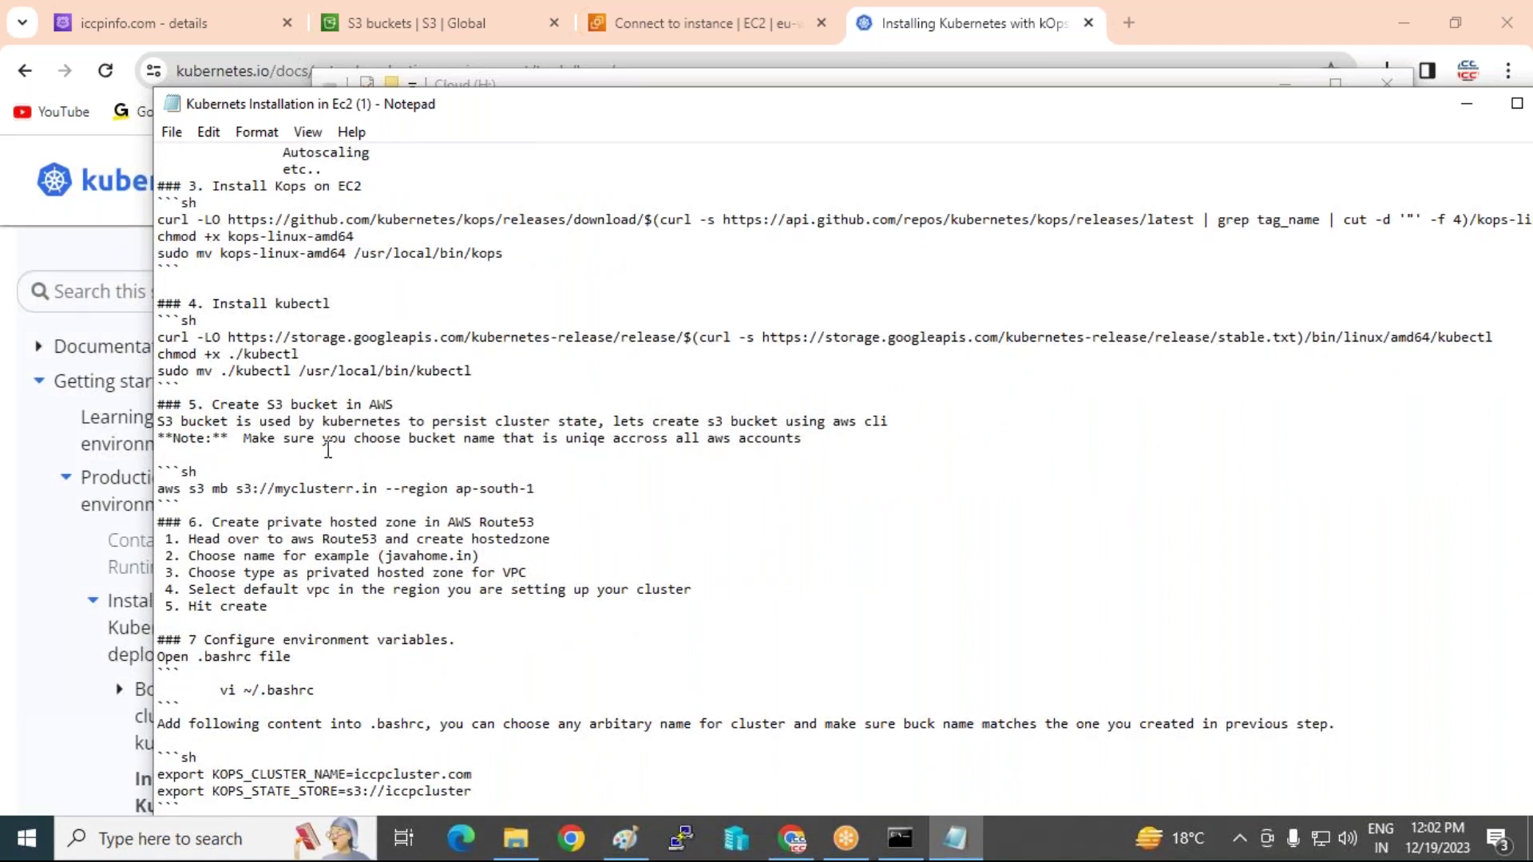
{"action": "scroll", "coordinate": [327, 450], "scroll_direction": "down", "scroll_amount": 2}
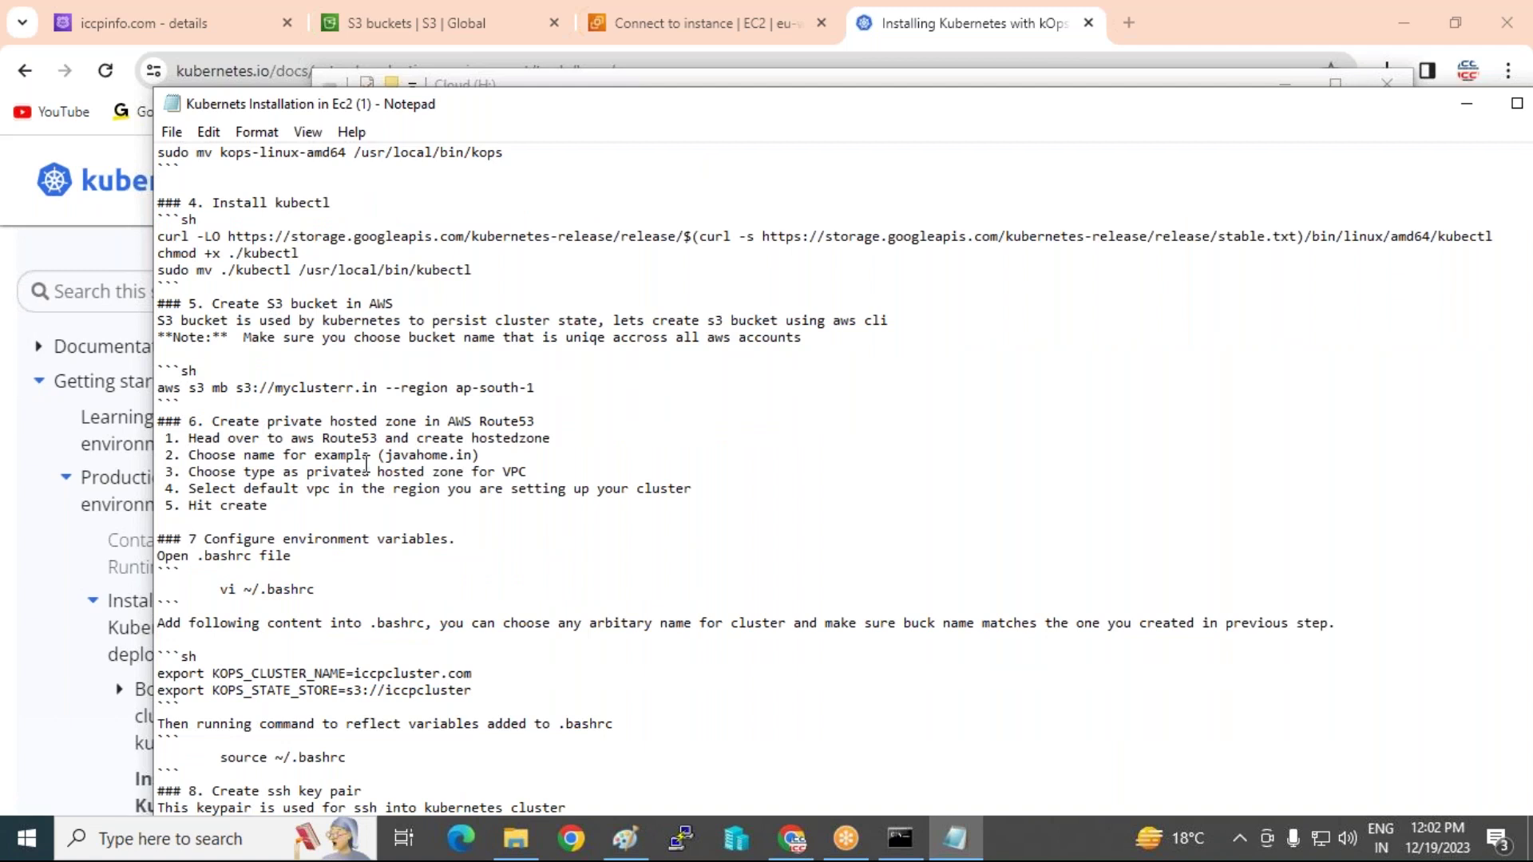
{"action": "scroll", "coordinate": [369, 462], "scroll_direction": "up", "scroll_amount": 2}
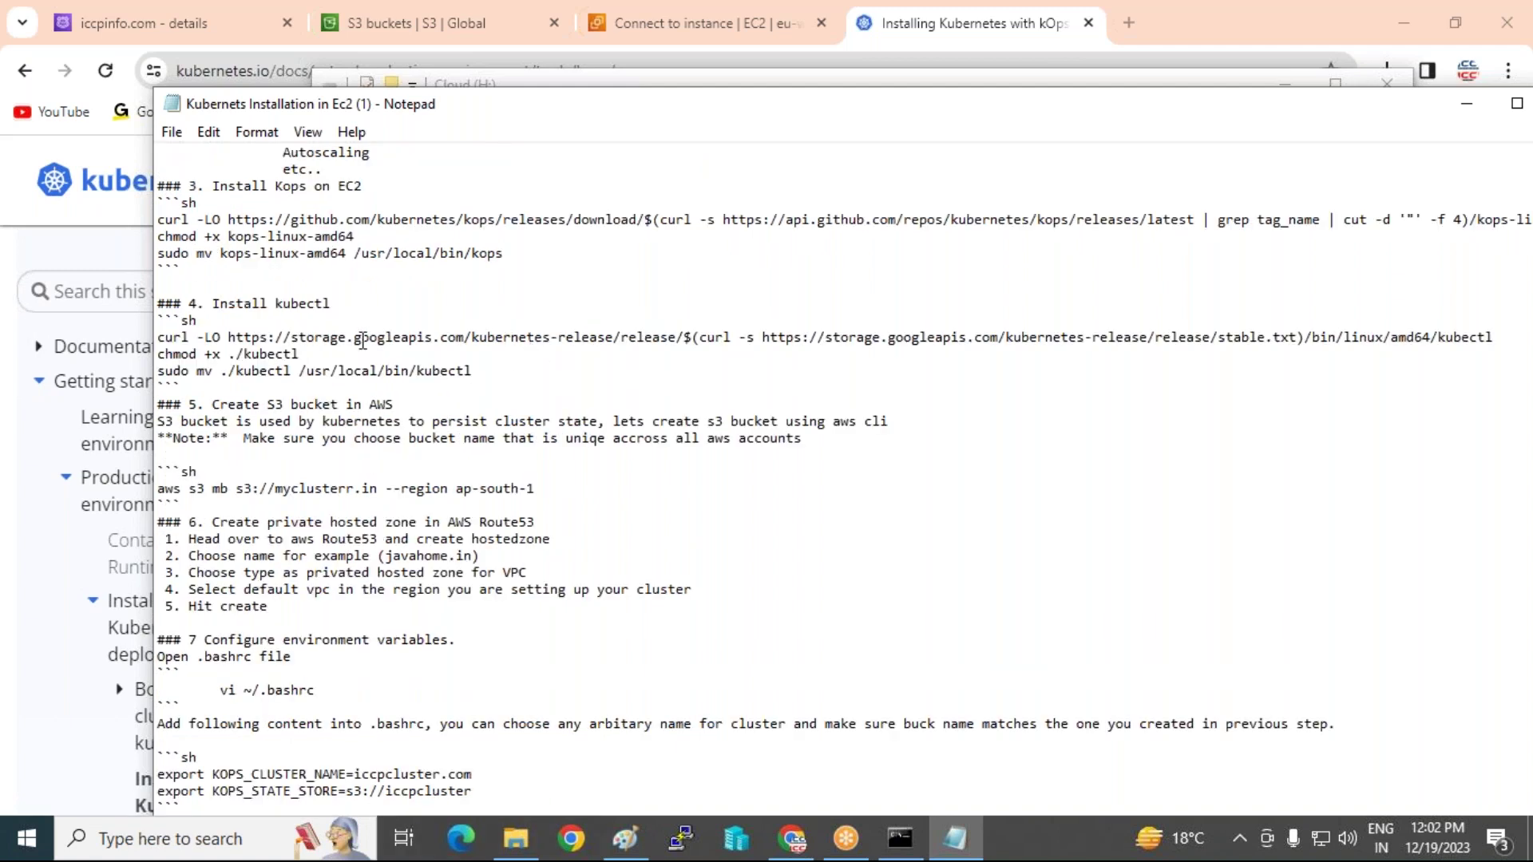
{"action": "scroll", "coordinate": [220, 327], "scroll_direction": "up", "scroll_amount": 1}
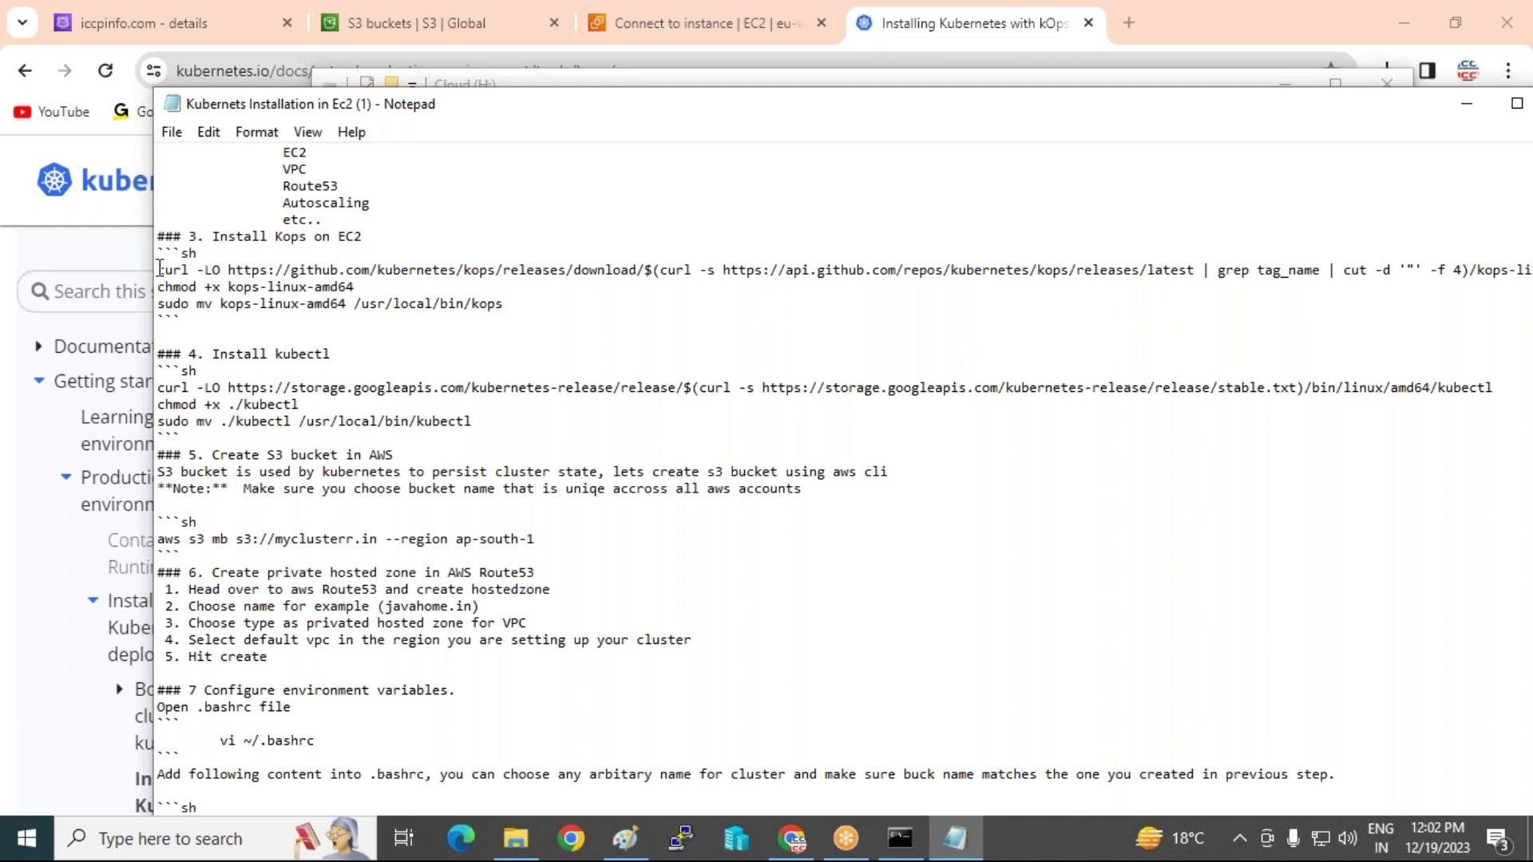
{"action": "left_click_drag", "start_coordinate": [159, 269], "coordinate": [515, 302]}
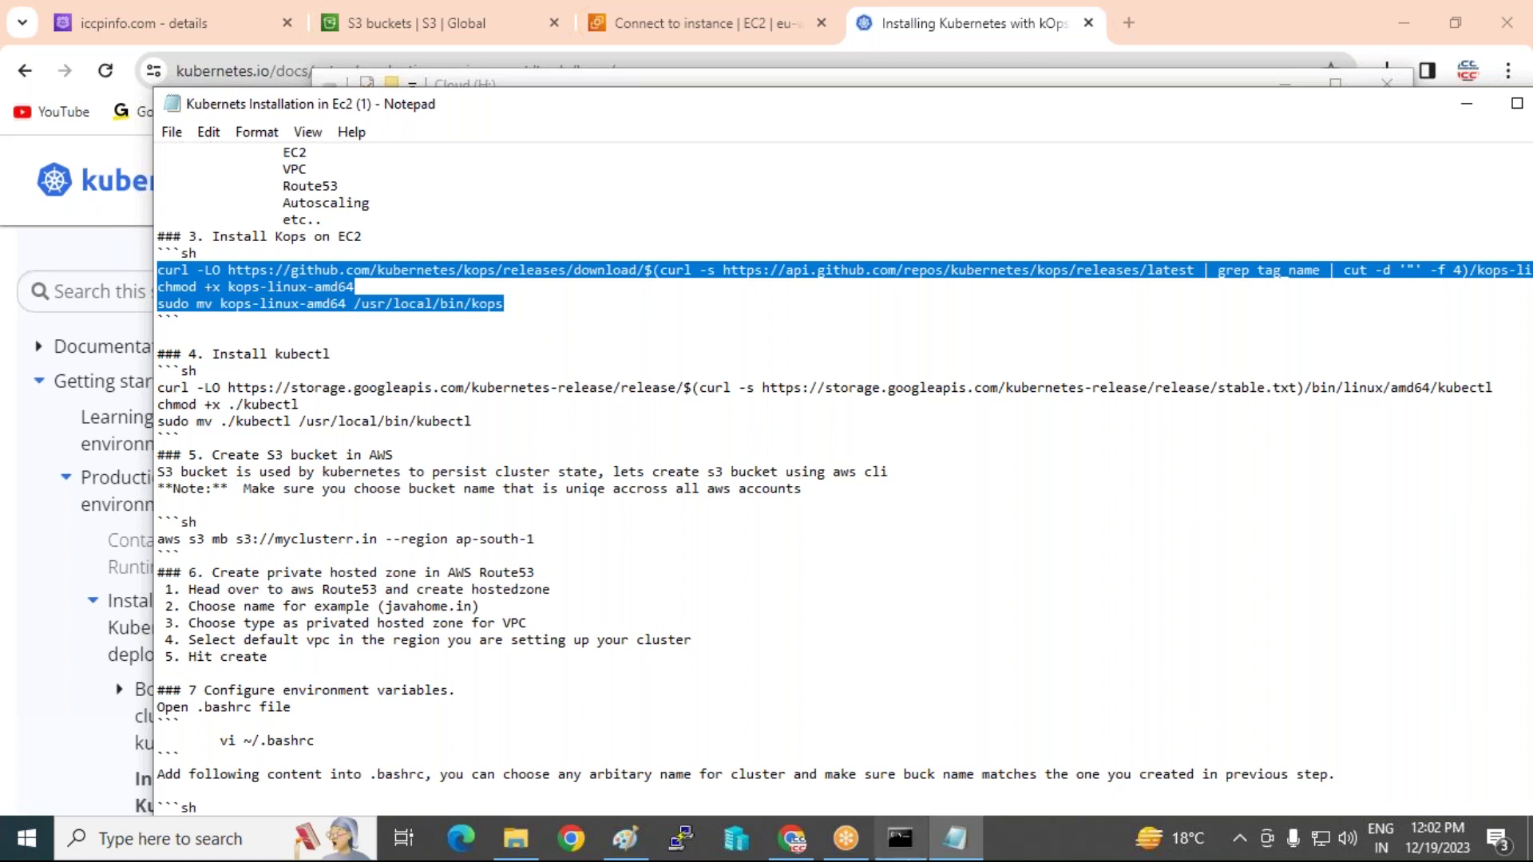
- Run the copied kops commands in the controler-node terminal, widen its window, and minimize it once the binary is in /usr/local/bin/kops
{"action": "left_click", "coordinate": [901, 838]}
{"action": "right_click", "coordinate": [694, 522]}
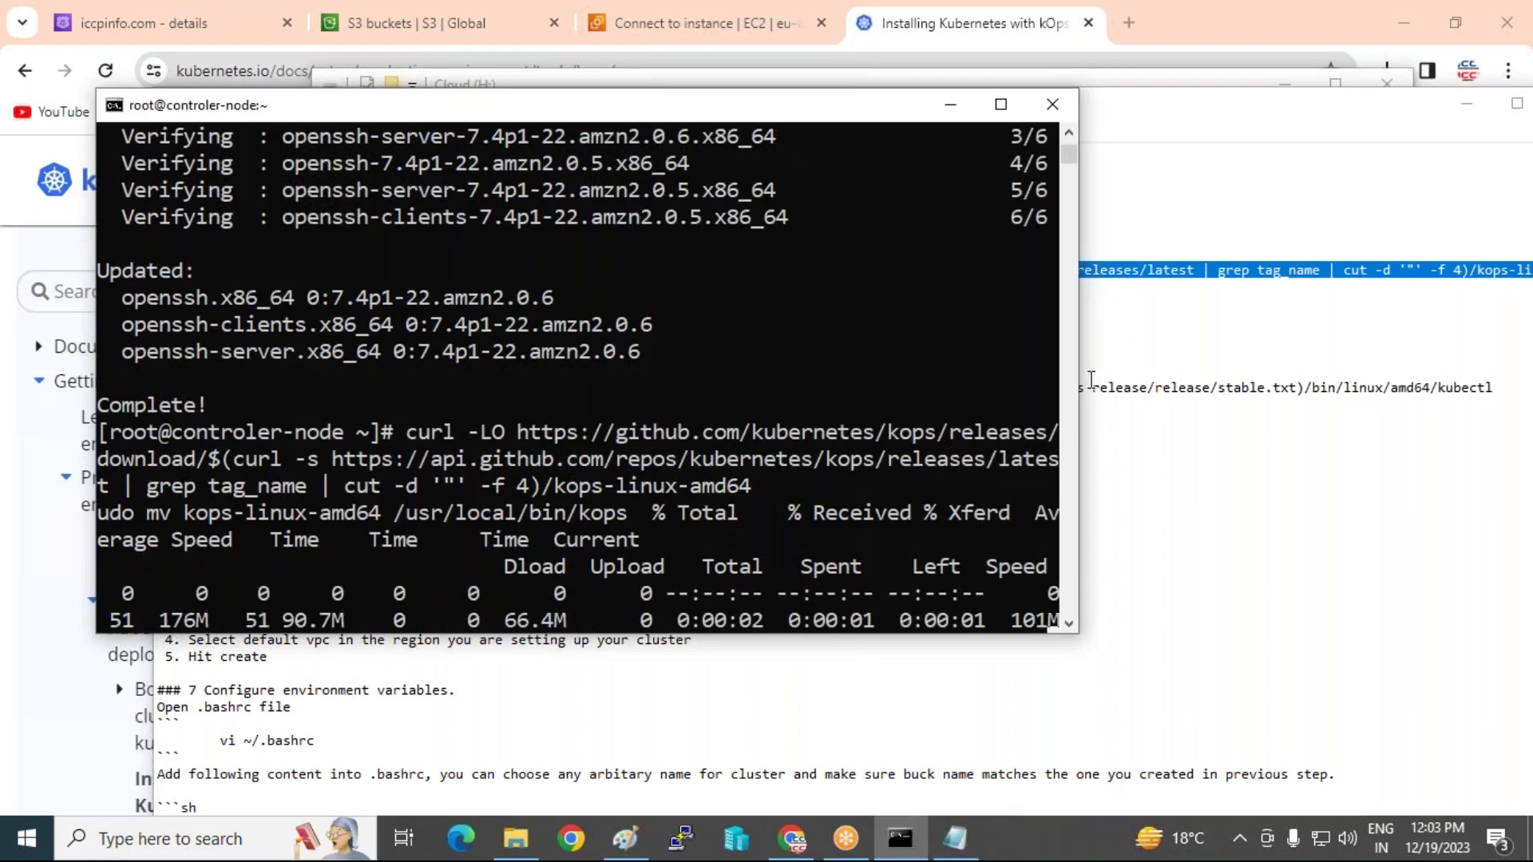
{"action": "left_click_drag", "start_coordinate": [1078, 360], "coordinate": [1351, 361]}
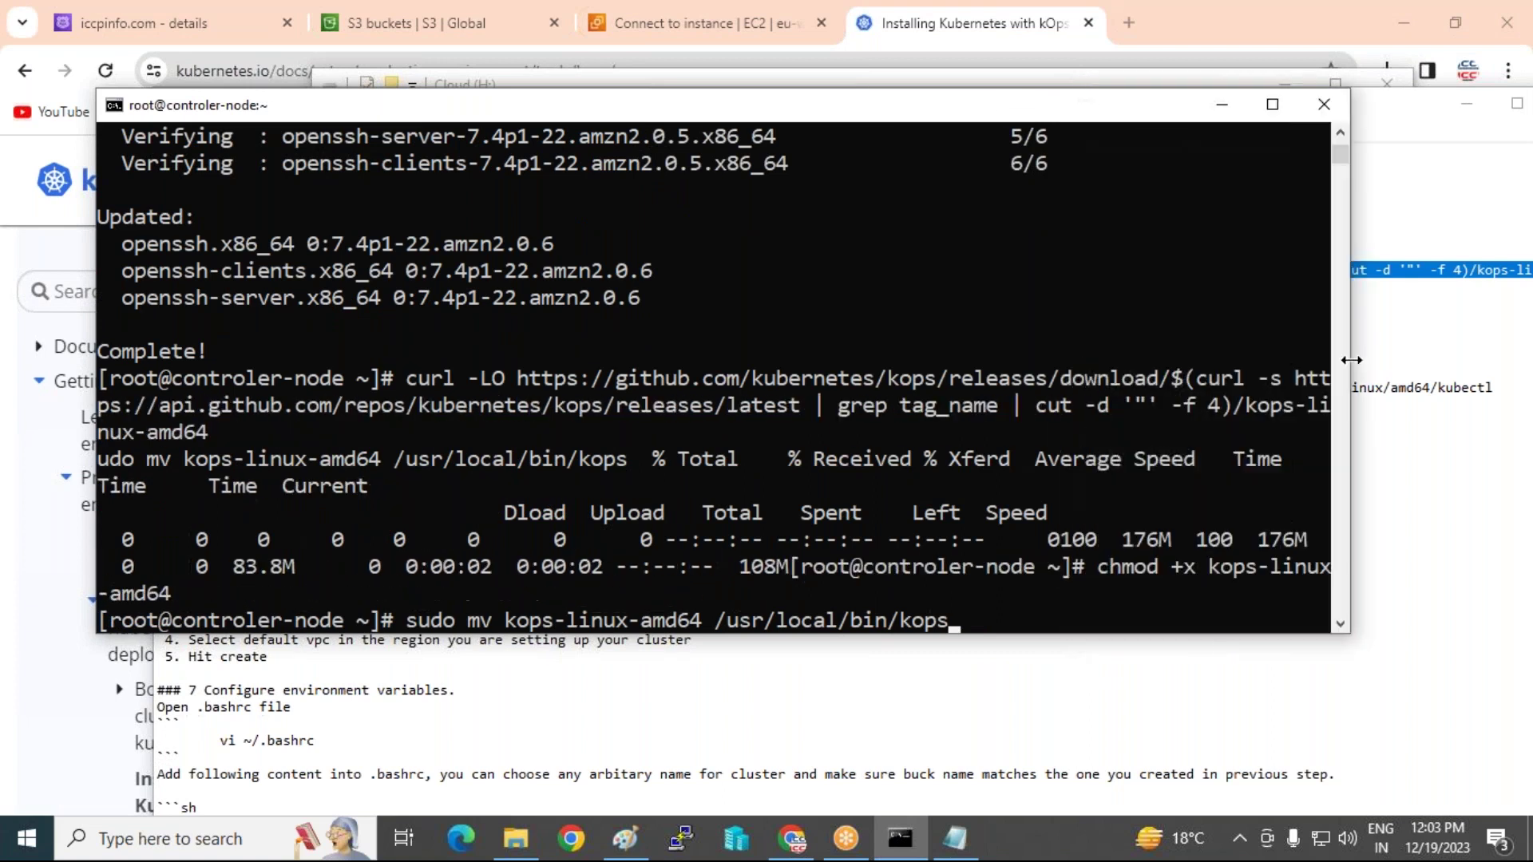
{"action": "key", "text": "Return"}
{"action": "key", "text": "Return"}
{"action": "key", "text": "Return"}
{"action": "key", "text": "Return"}
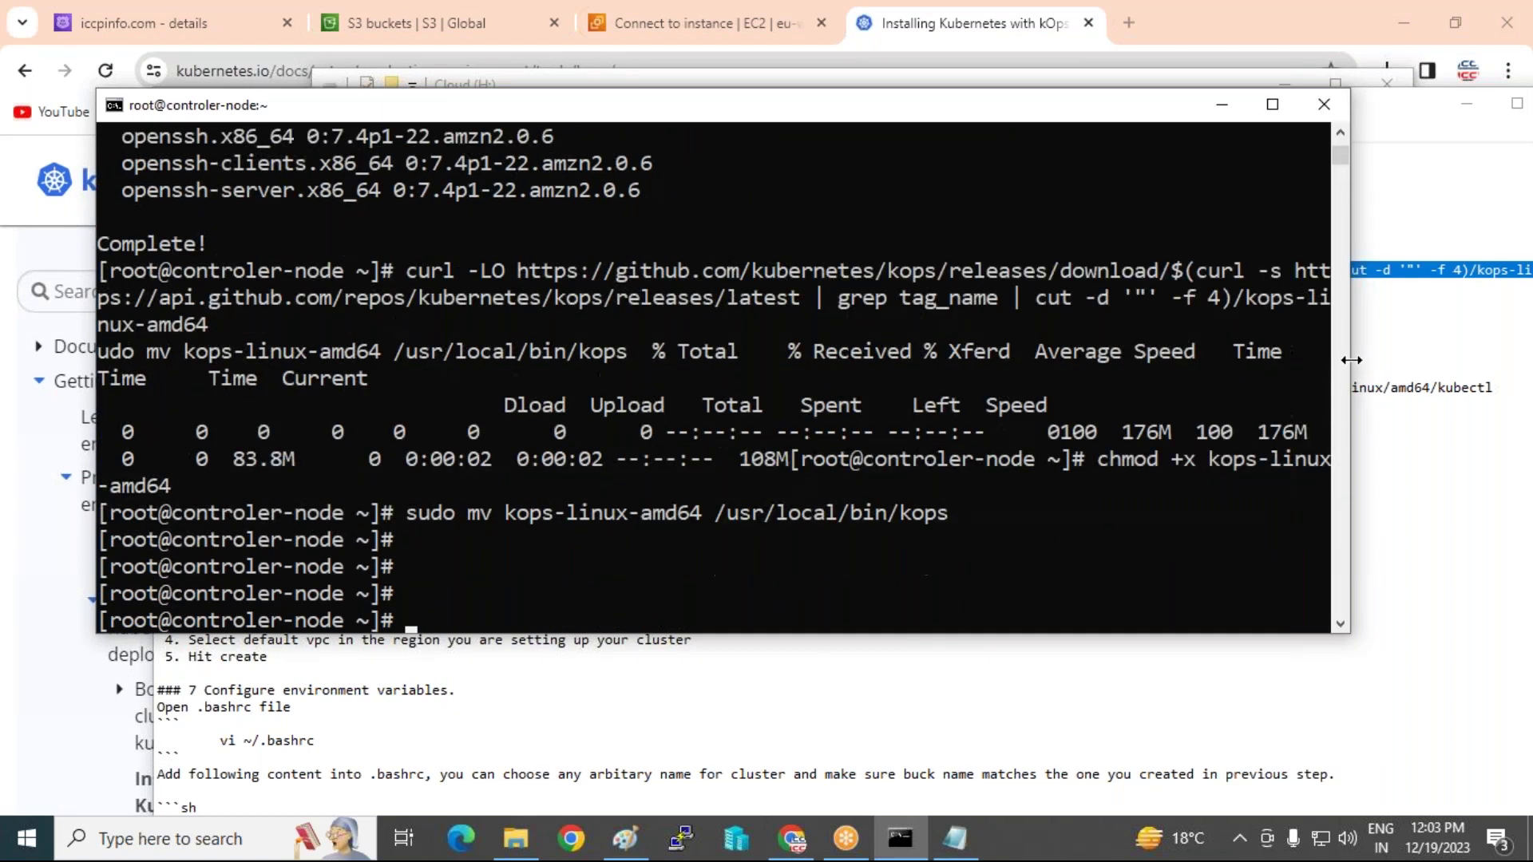
{"action": "left_click", "coordinate": [1221, 105]}
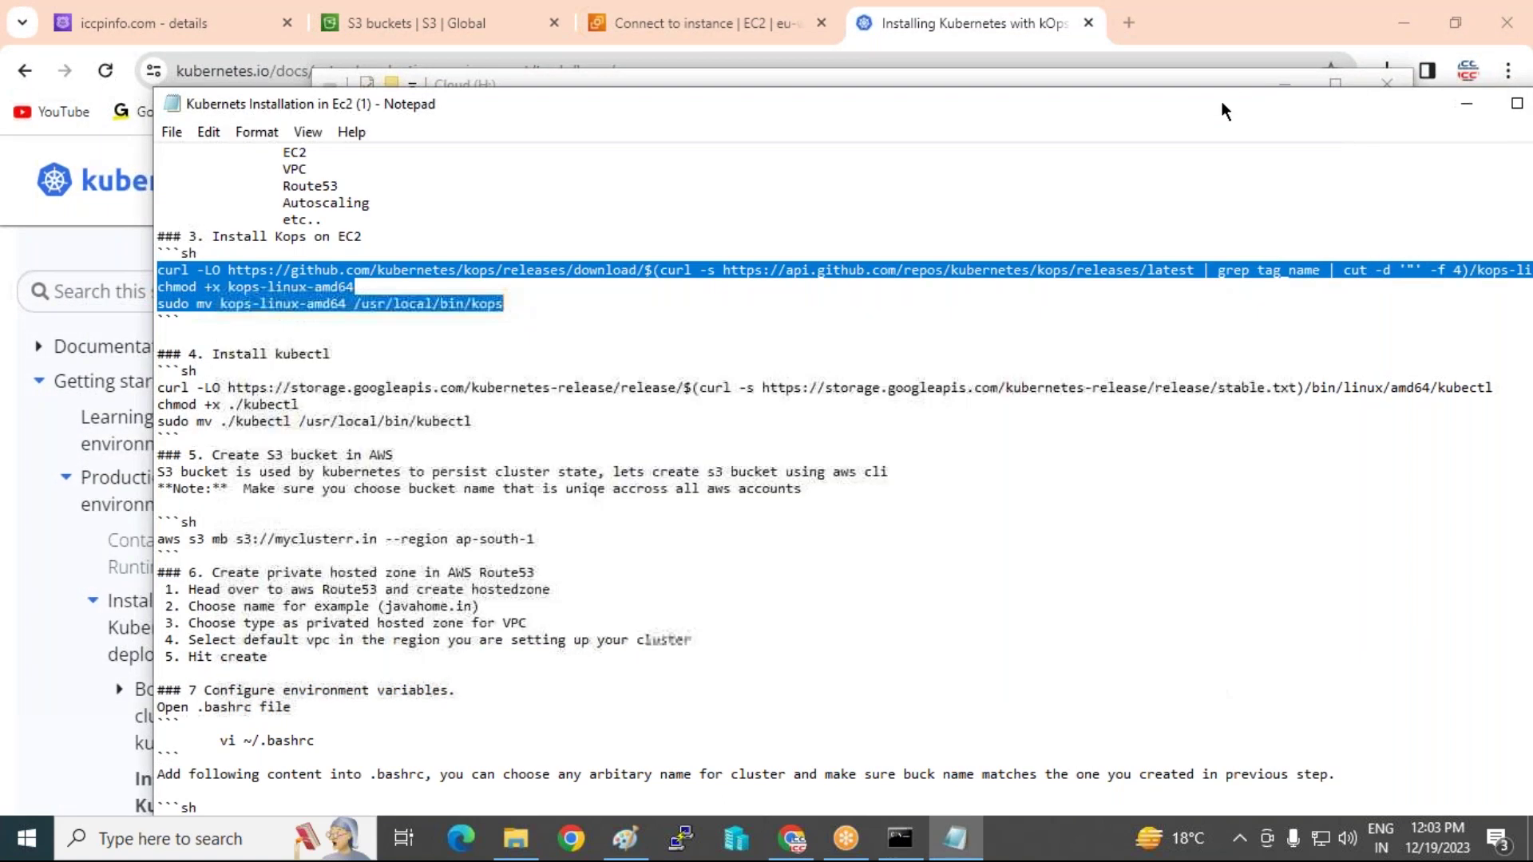
{"action": "left_click", "coordinate": [715, 21]}
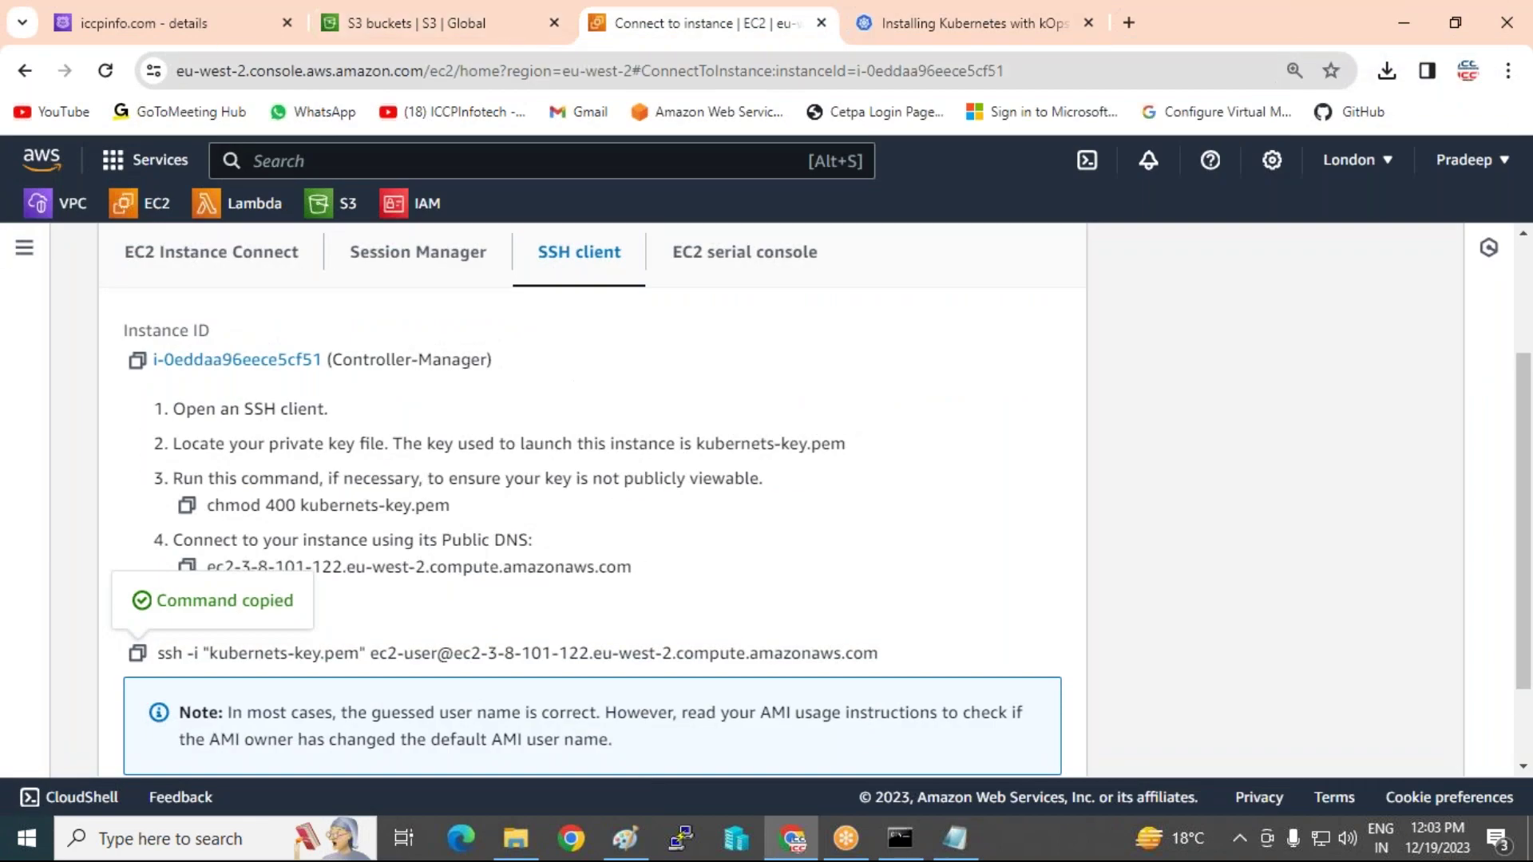
{"action": "left_click", "coordinate": [960, 15]}
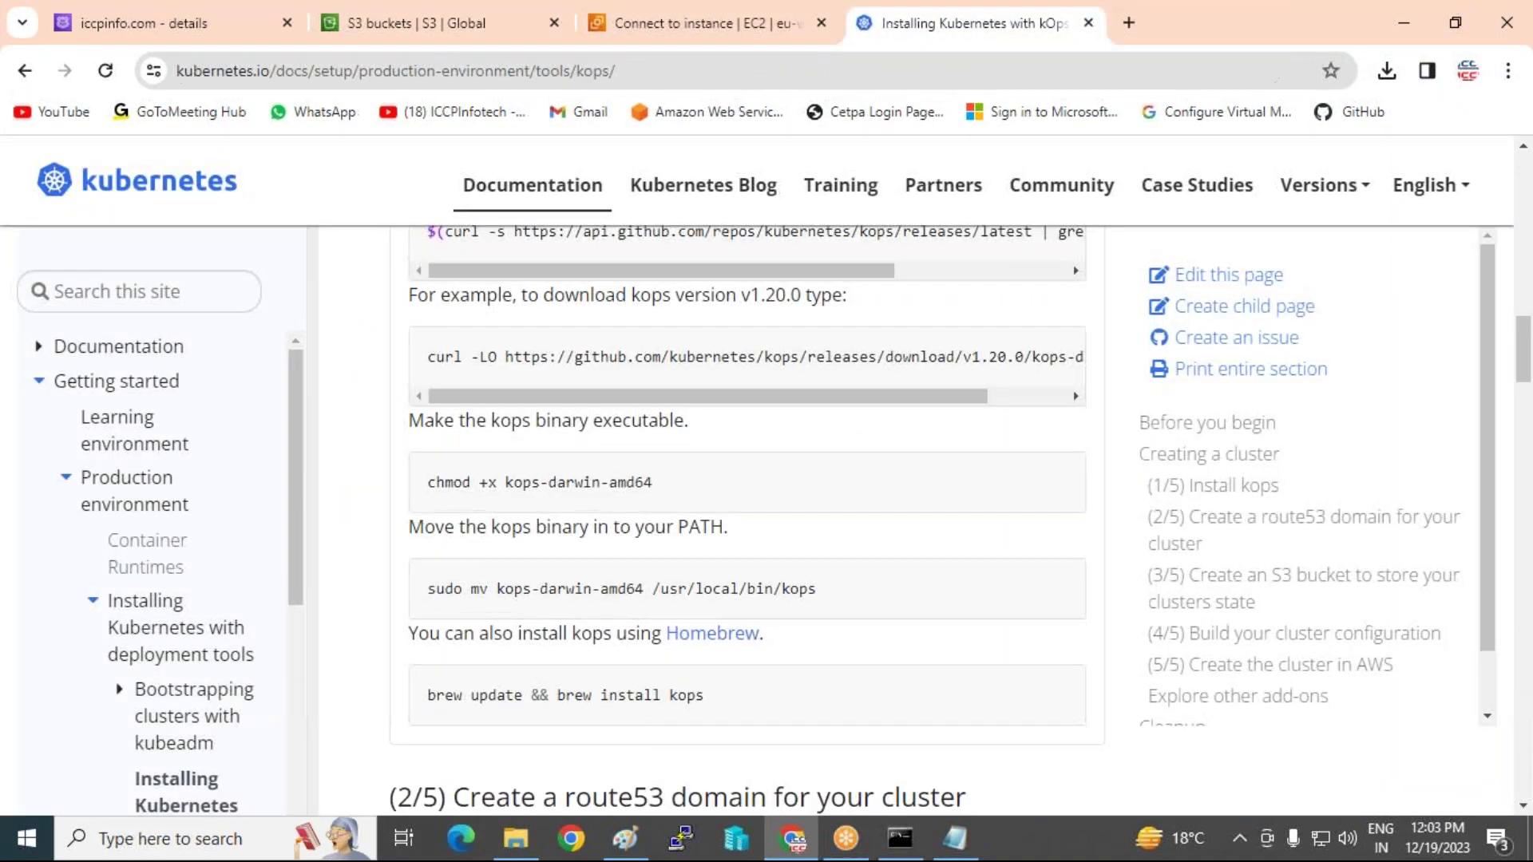
{"action": "scroll", "coordinate": [567, 399], "scroll_direction": "up", "scroll_amount": 1}
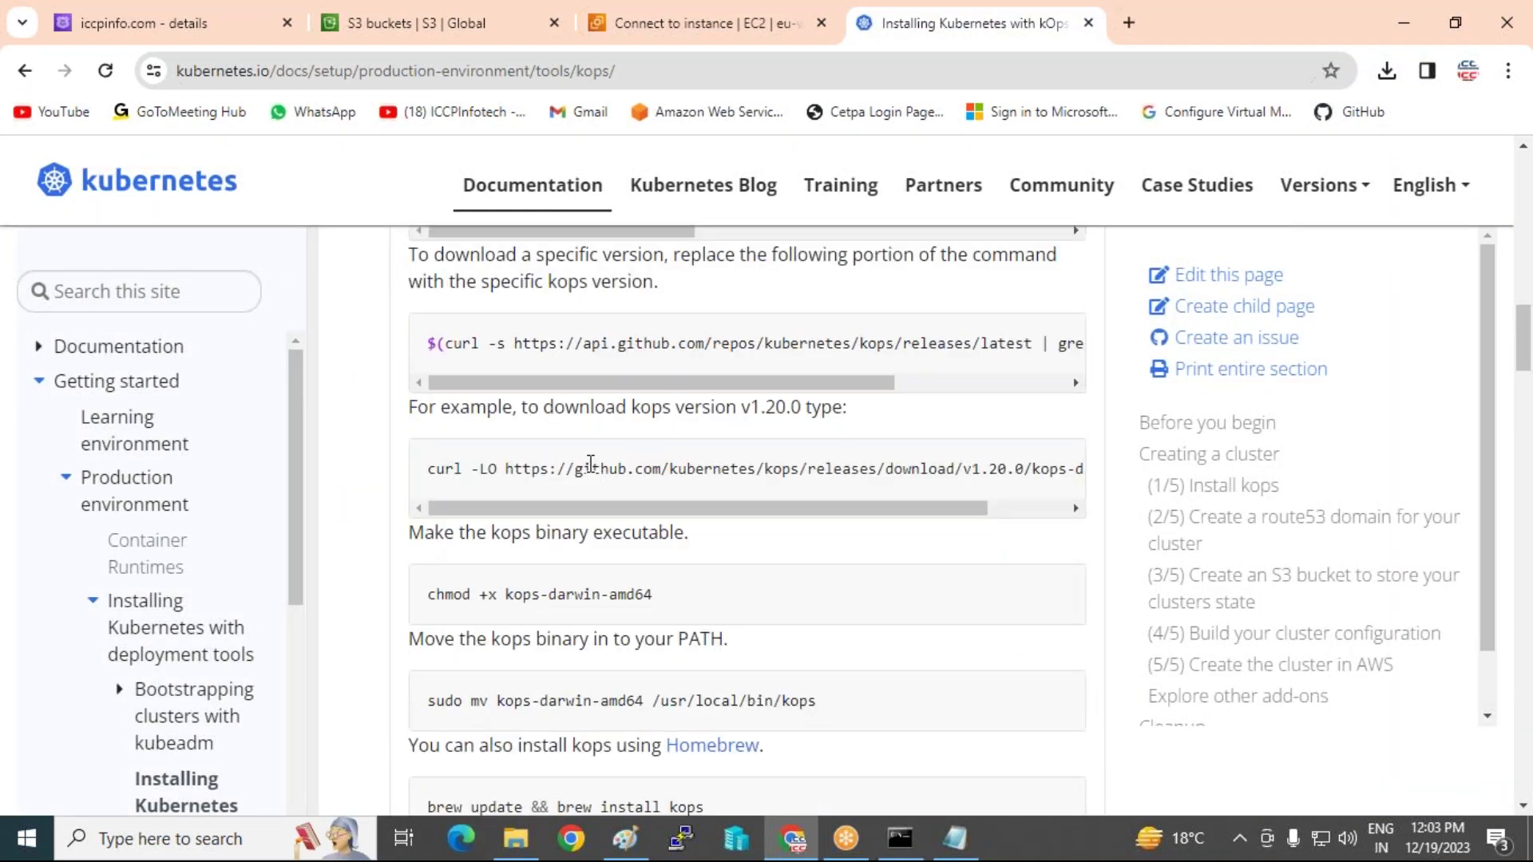
{"action": "scroll", "coordinate": [591, 463], "scroll_direction": "down", "scroll_amount": 1}
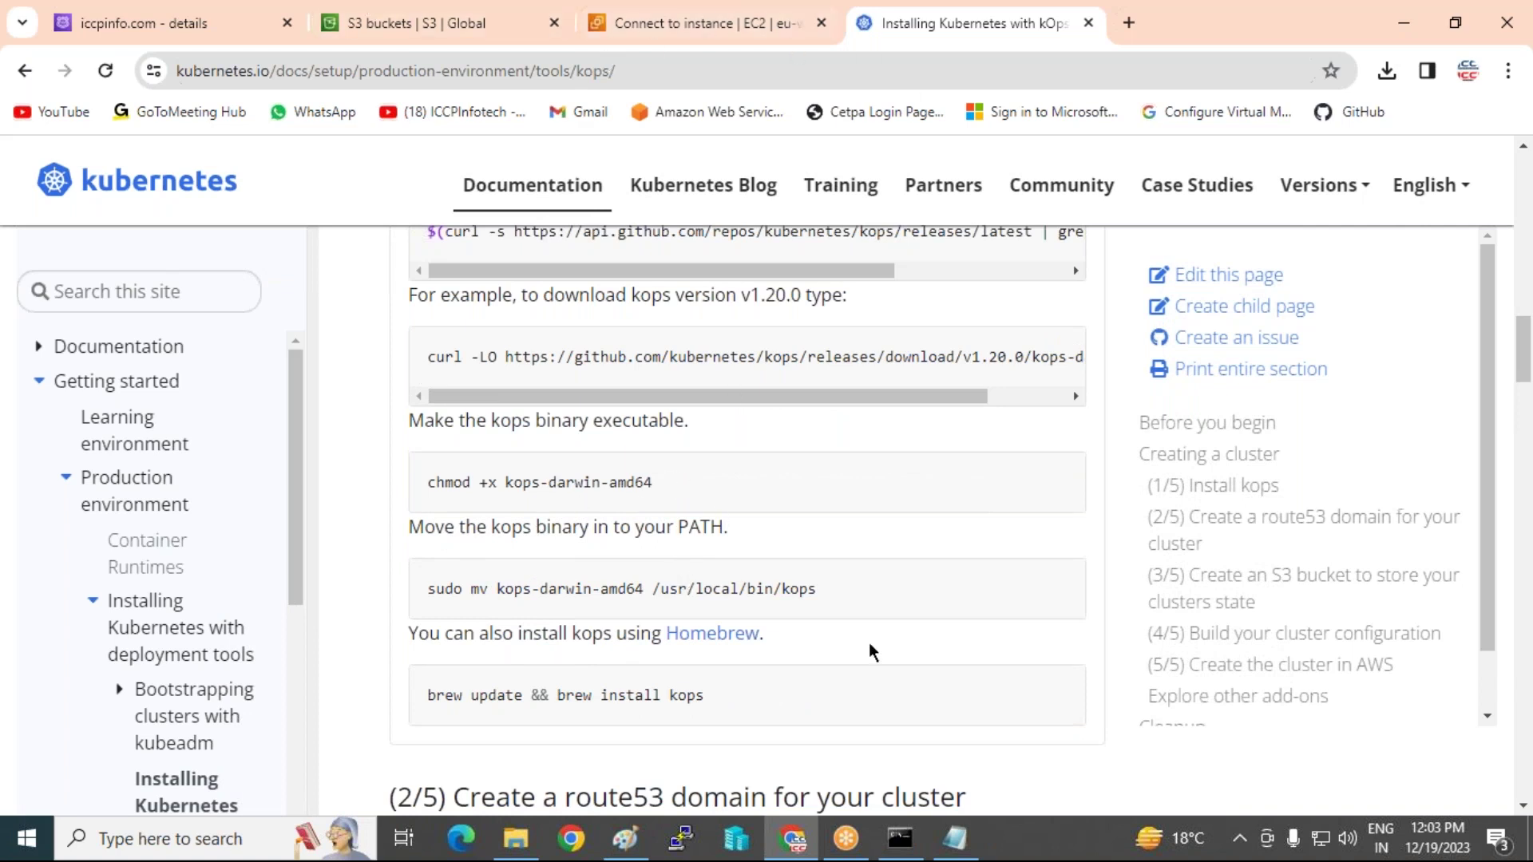
- Copy the kubectl download, chmod and move commands from the notes and run them in the controler-node terminal, then minimize it
{"action": "left_click", "coordinate": [960, 847]}
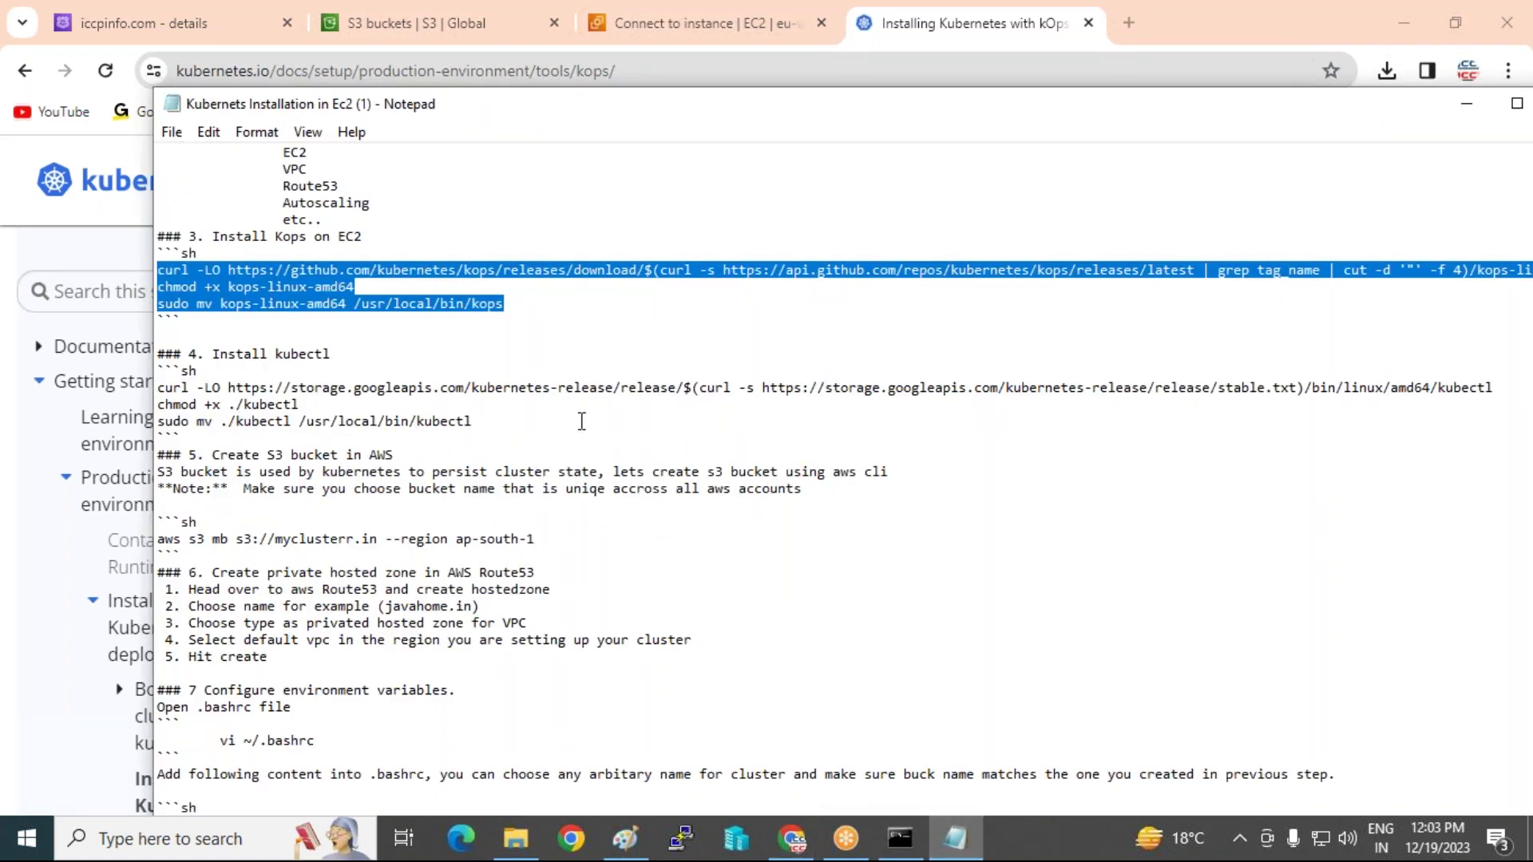
{"action": "left_click_drag", "start_coordinate": [163, 389], "coordinate": [480, 422]}
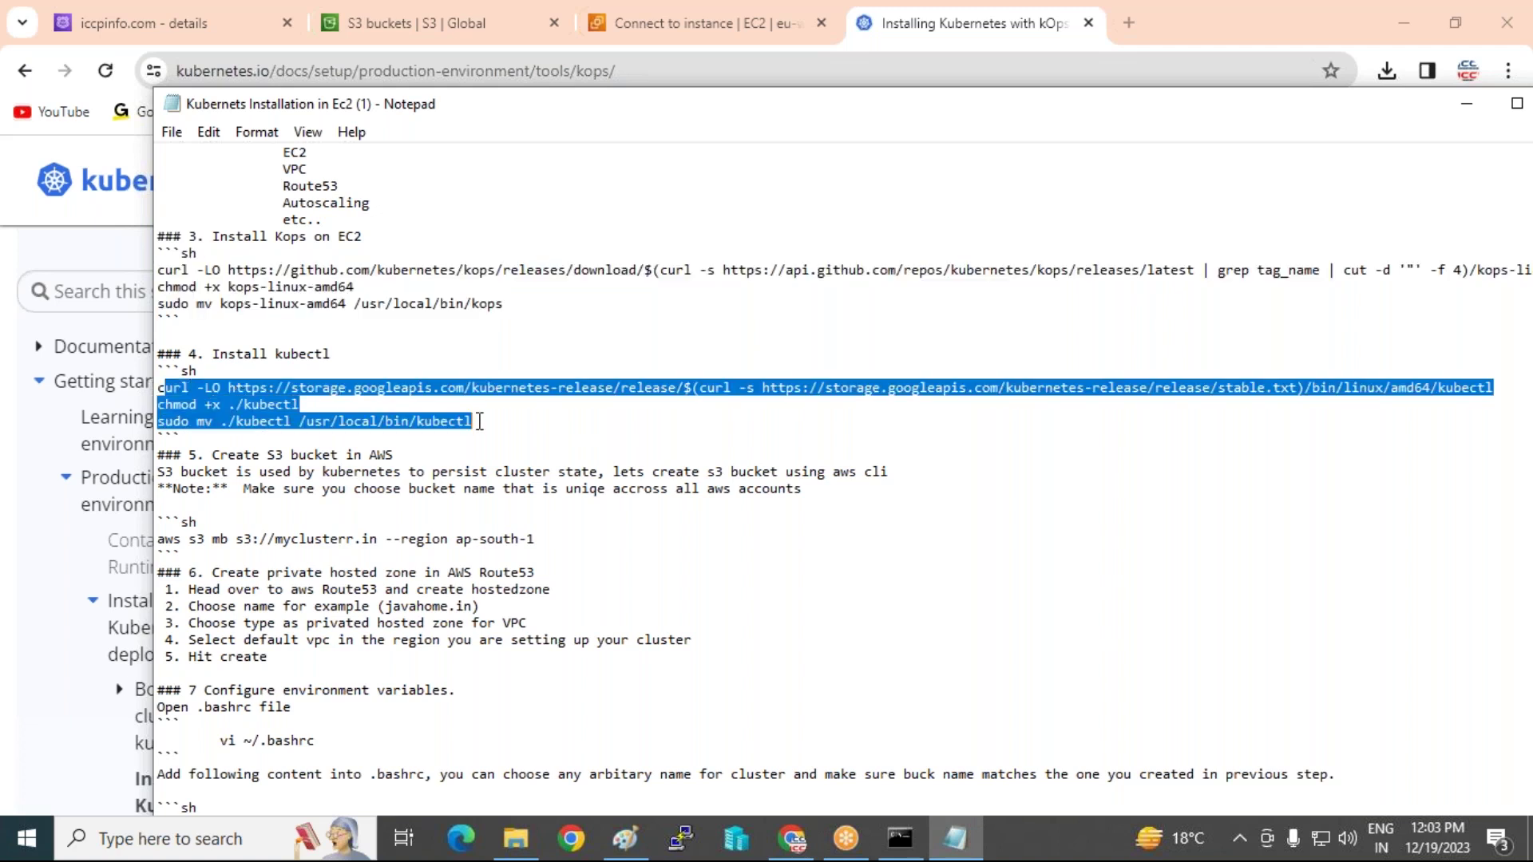
{"action": "left_click", "coordinate": [532, 416]}
{"action": "left_click_drag", "start_coordinate": [159, 389], "coordinate": [473, 421]}
{"action": "left_click", "coordinate": [900, 837]}
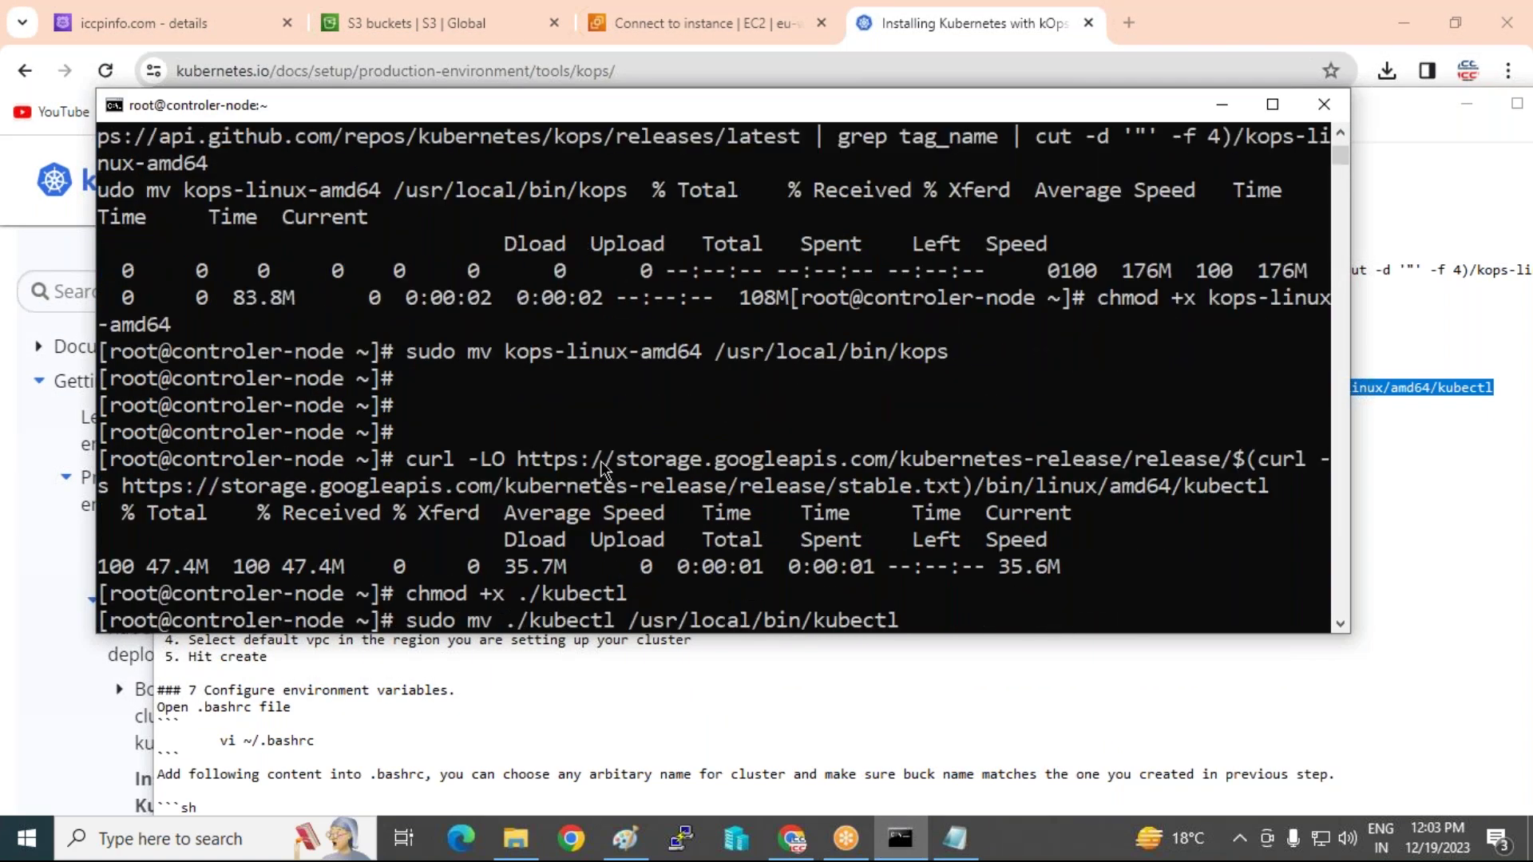
{"action": "key", "text": "Return"}
{"action": "key", "text": "Return"}
{"action": "key", "text": "Return"}
{"action": "key", "text": "Return"}
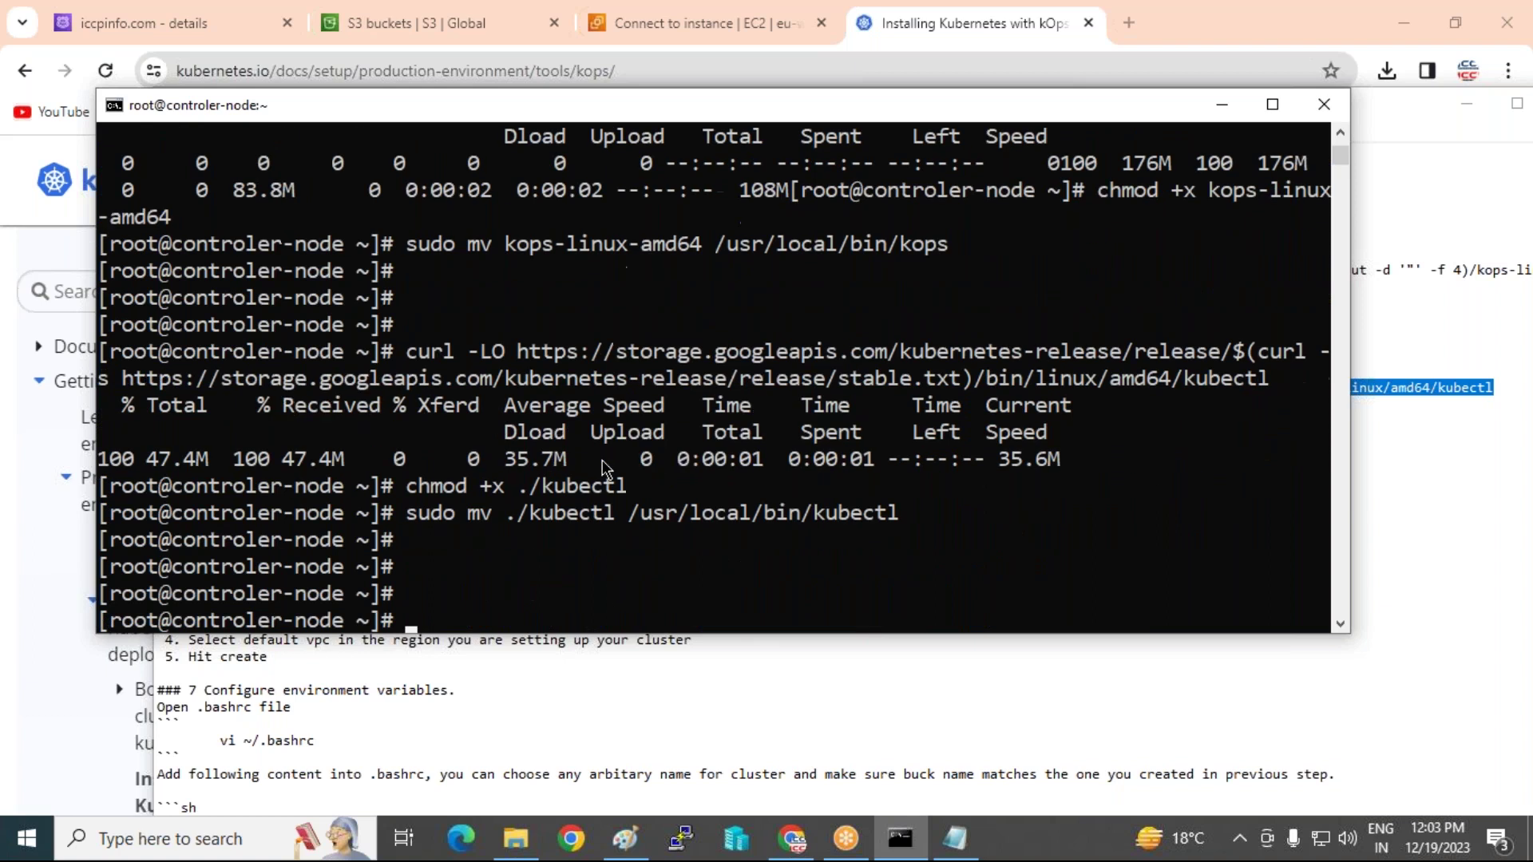
{"action": "left_click", "coordinate": [1226, 108]}
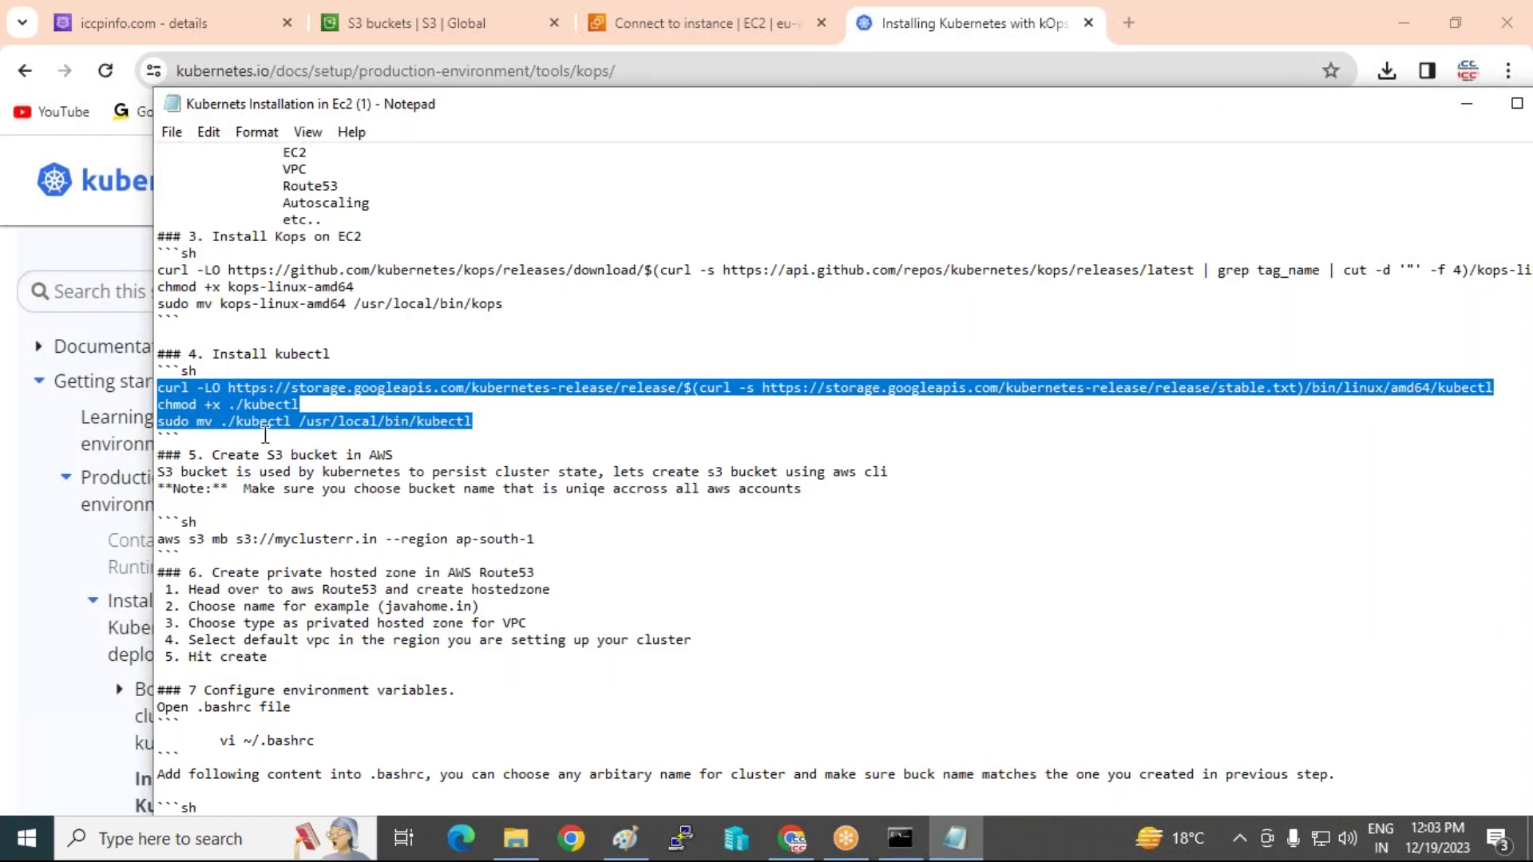
- Copy the vi ~/.bashrc command from the Configure environment variables section and run it in the terminal
{"action": "scroll", "coordinate": [265, 436], "scroll_direction": "up", "scroll_amount": 2}
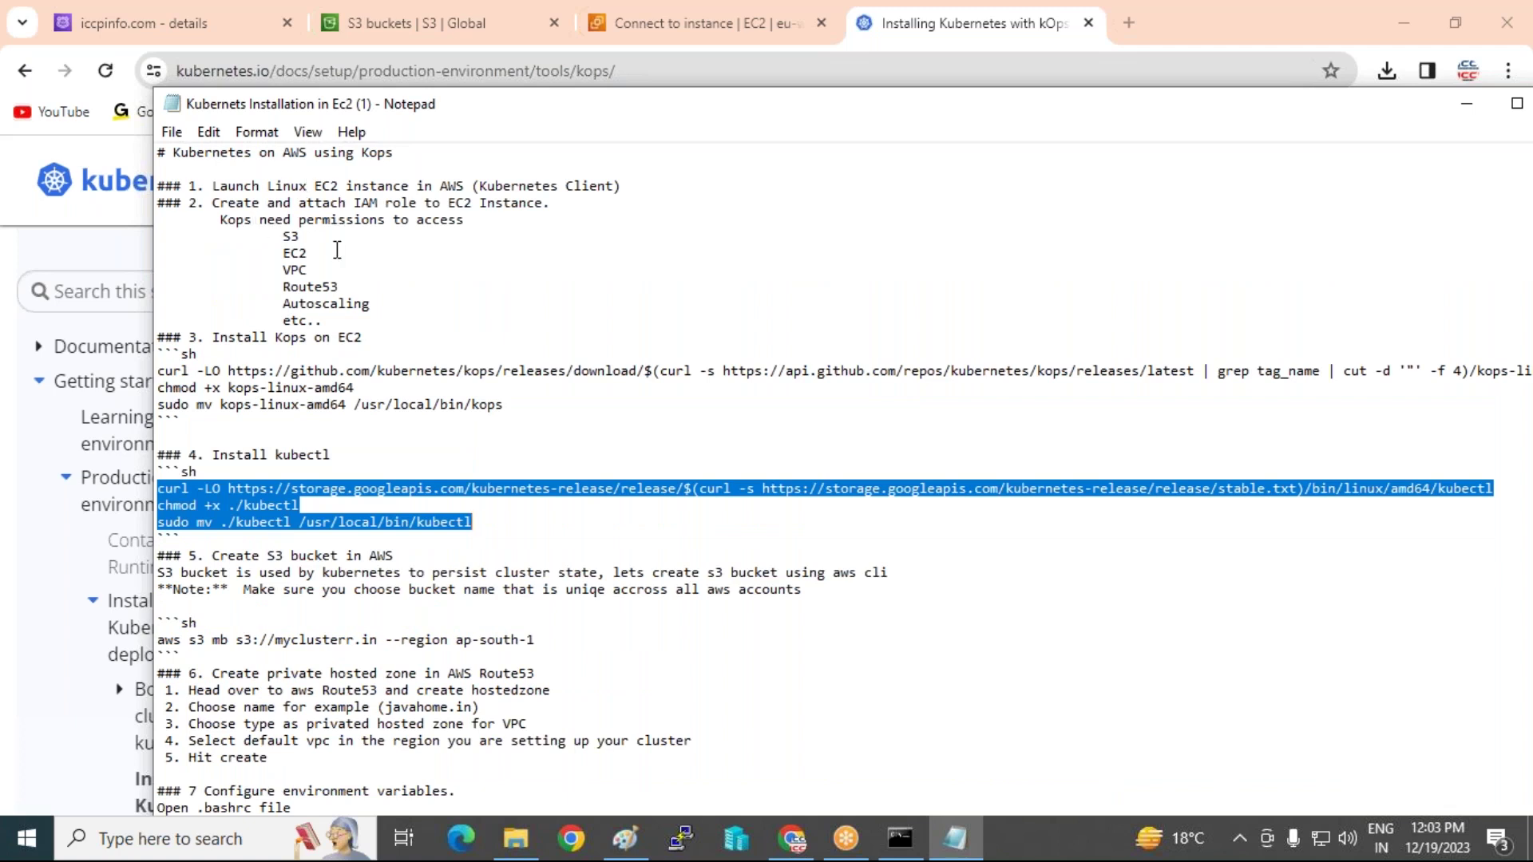
{"action": "scroll", "coordinate": [337, 250], "scroll_direction": "down", "scroll_amount": 1}
{"action": "scroll", "coordinate": [263, 339], "scroll_direction": "down", "scroll_amount": 1}
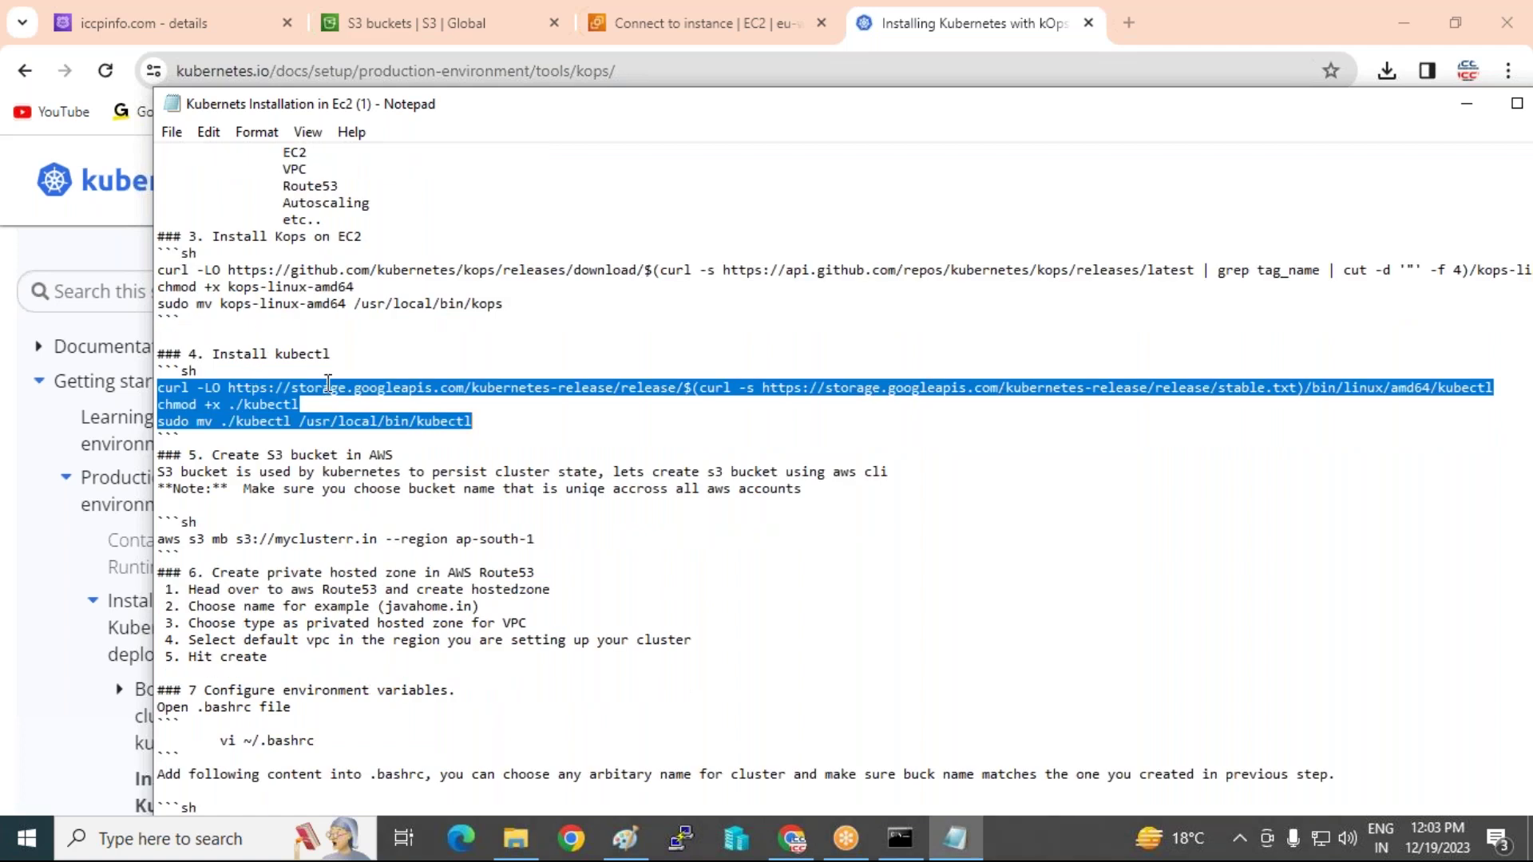
{"action": "scroll", "coordinate": [328, 384], "scroll_direction": "down", "scroll_amount": 1}
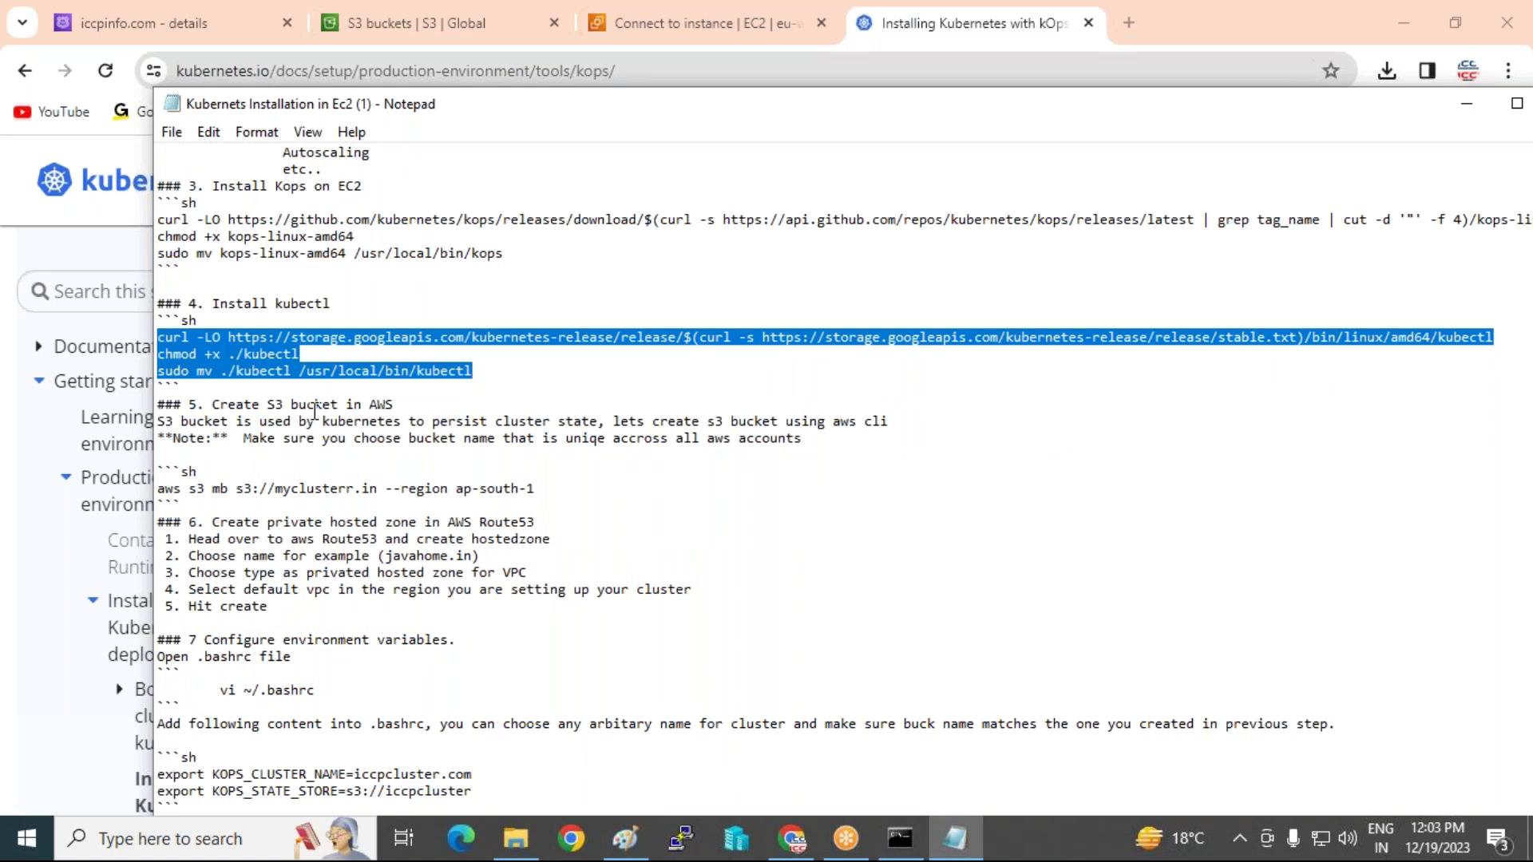
{"action": "scroll", "coordinate": [316, 411], "scroll_direction": "down", "scroll_amount": 1}
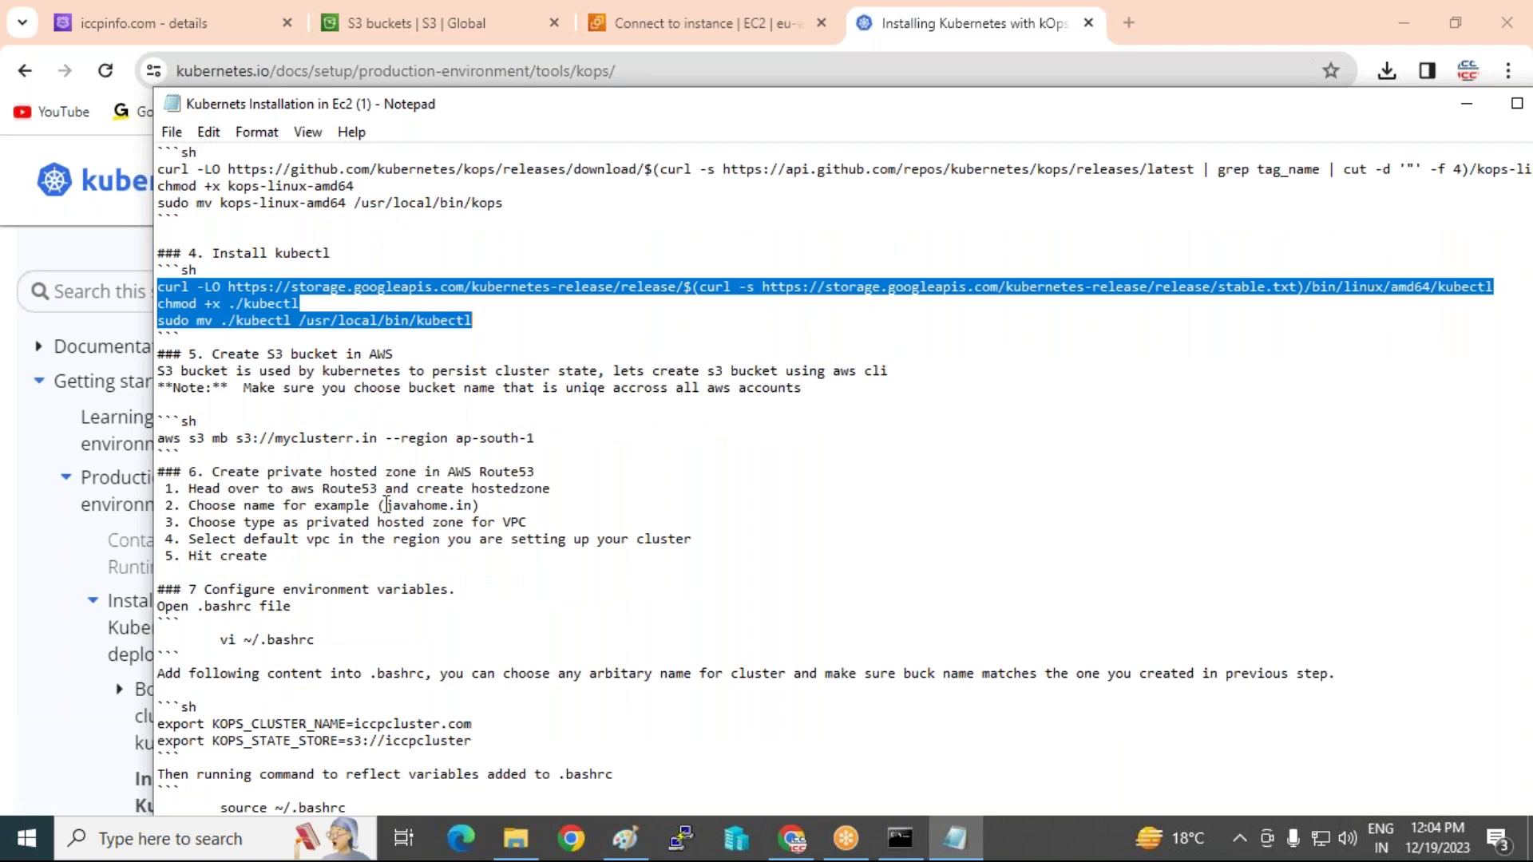
{"action": "scroll", "coordinate": [386, 504], "scroll_direction": "down", "scroll_amount": 3}
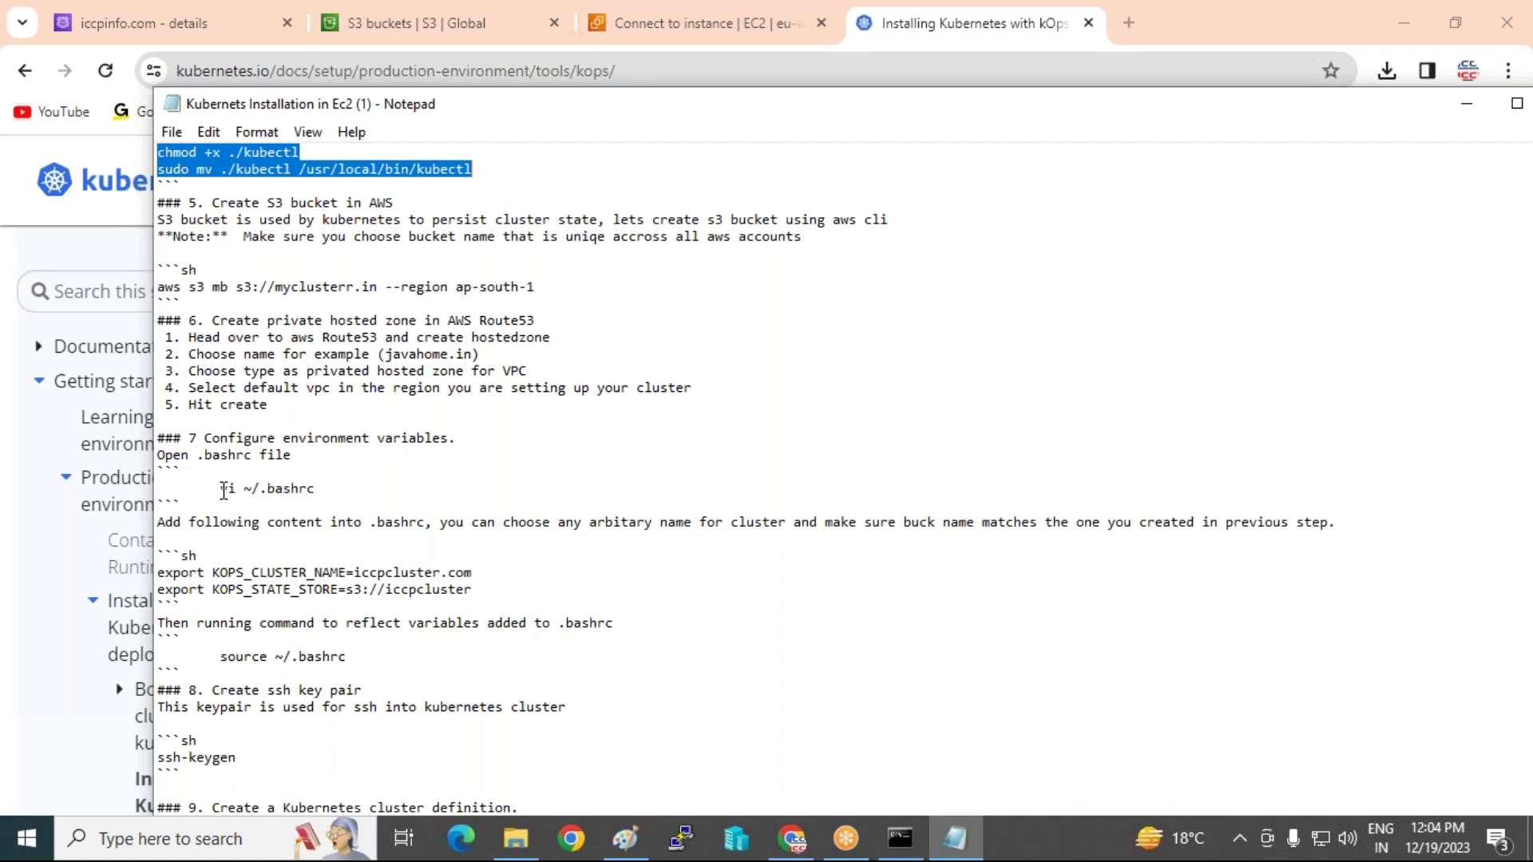
{"action": "left_click_drag", "start_coordinate": [225, 491], "coordinate": [318, 486]}
{"action": "key", "text": "super+c"}
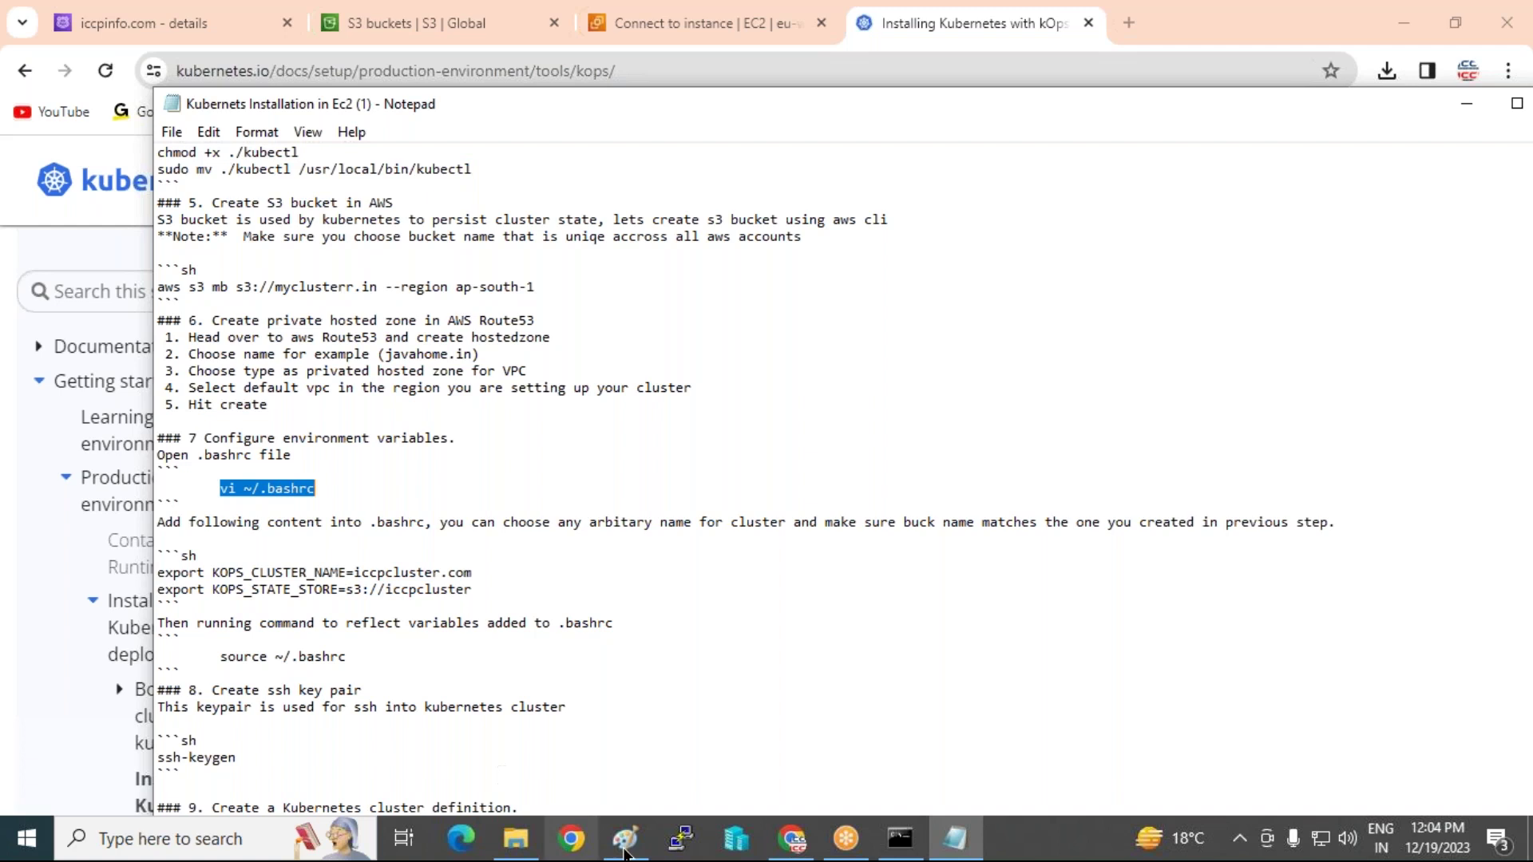
{"action": "left_click", "coordinate": [900, 839]}
{"action": "right_click", "coordinate": [717, 556]}
{"action": "key", "text": "Return"}
- Add empty lines after the closing fi in .bashrc in insert mode, then minimize the terminal
{"action": "key", "text": "i"}
{"action": "key", "text": "Down"}
{"action": "key", "text": "Down"}
{"action": "key", "text": "Down"}
{"action": "key", "text": "Down"}
{"action": "key", "text": "Down"}
{"action": "key", "text": "Down"}
{"action": "key", "text": "Down"}
{"action": "key", "text": "Down"}
{"action": "key", "text": "Down"}
{"action": "key", "text": "Down"}
{"action": "key", "text": "Down"}
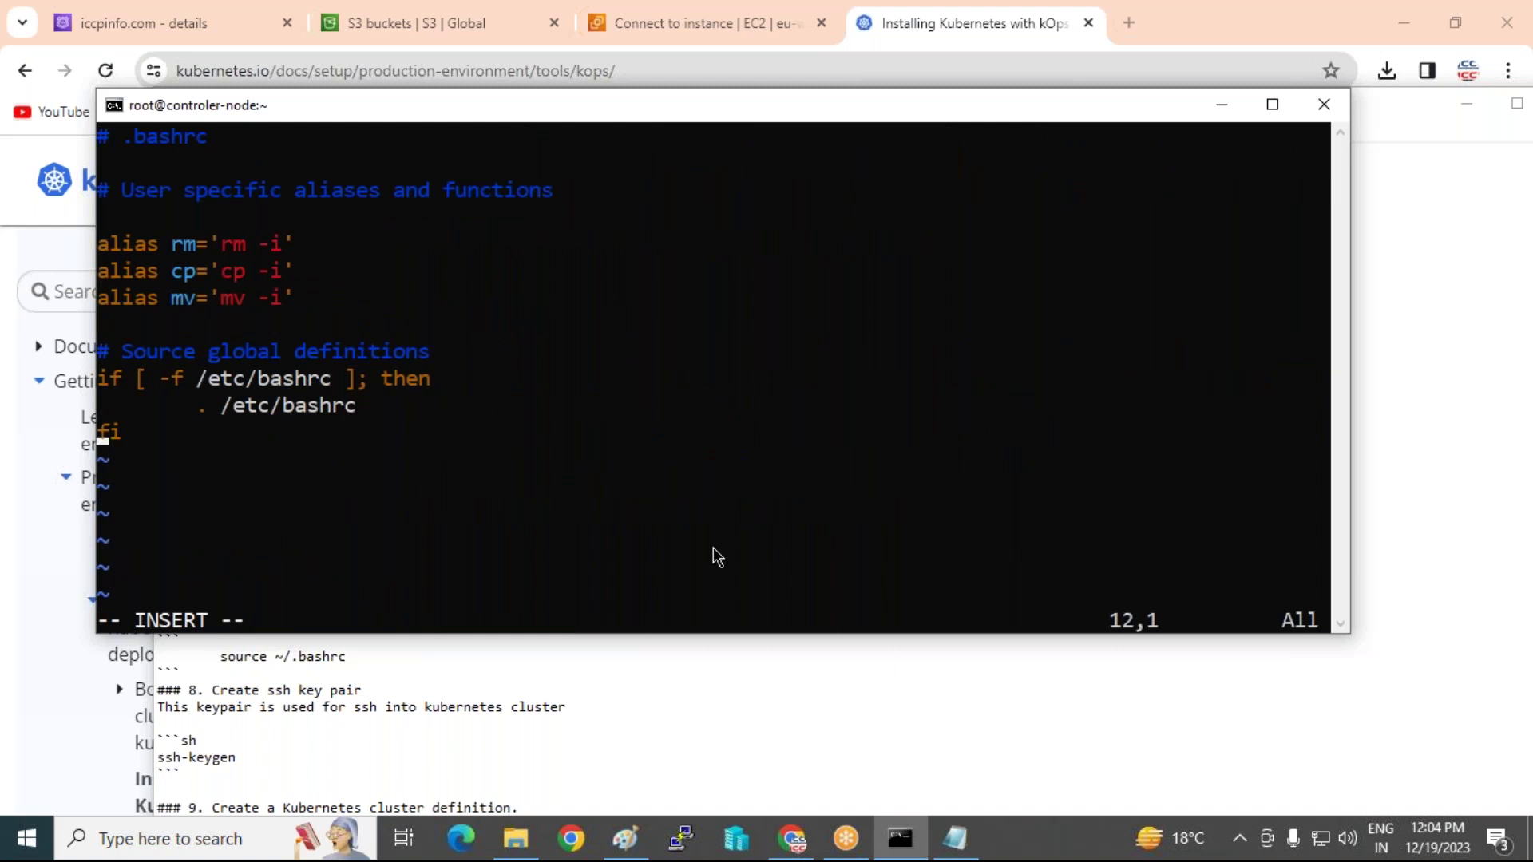
{"action": "key", "text": "Return"}
{"action": "key", "text": "Return"}
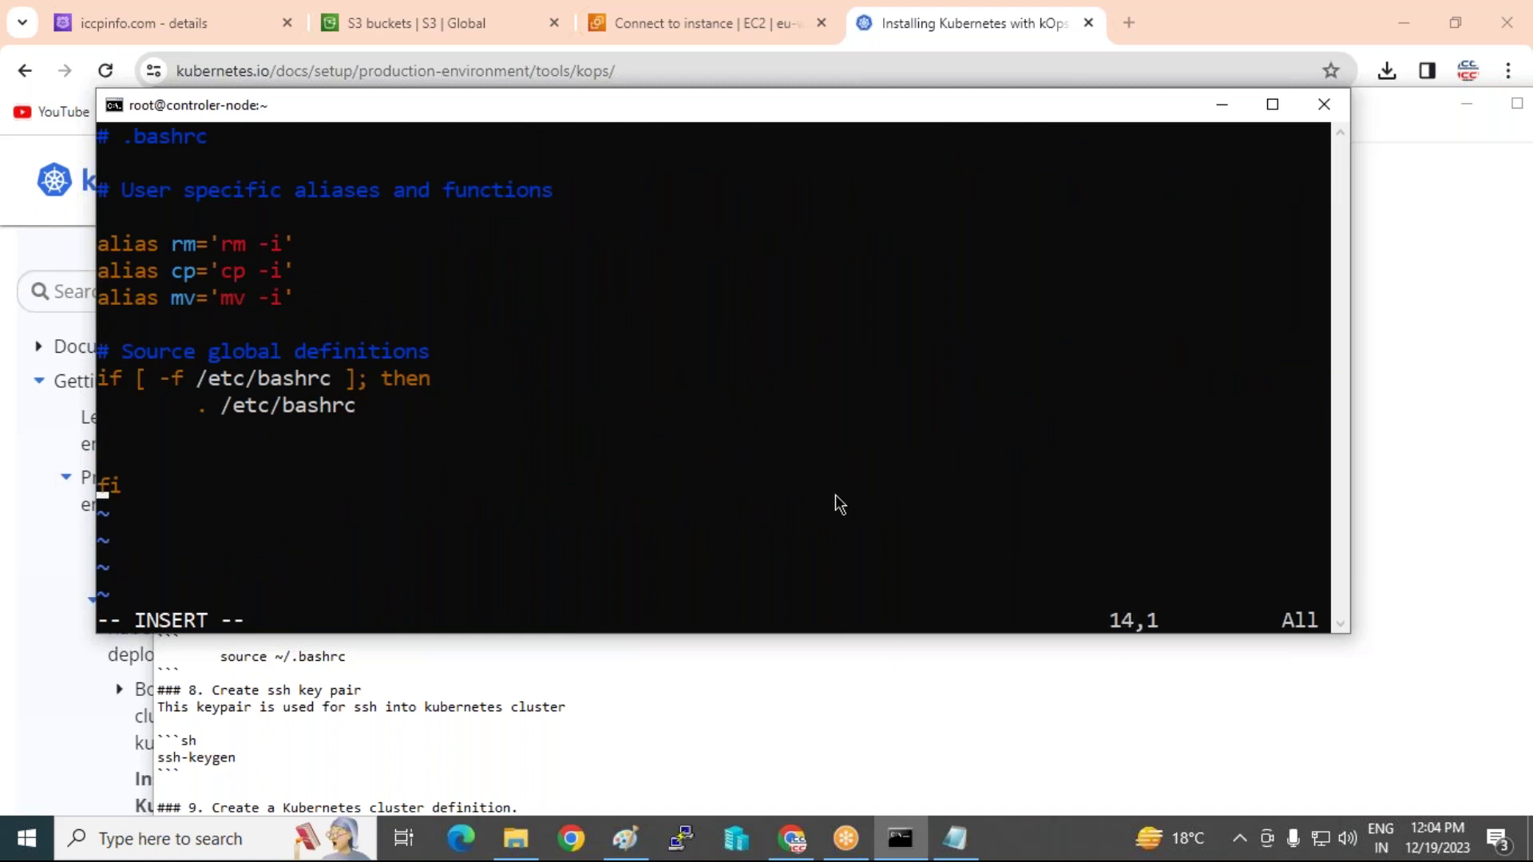
{"action": "key", "text": "Up"}
{"action": "key", "text": "Up"}
{"action": "key", "text": "Delete"}
{"action": "key", "text": "Down"}
{"action": "key", "text": "Right"}
{"action": "key", "text": "Right"}
{"action": "key", "text": "Return"}
{"action": "key", "text": "Return"}
{"action": "left_click", "coordinate": [1210, 107]}
- Set the KOPS_CLUSTER_NAME value in the notes to iccpinfo.com
{"action": "scroll", "coordinate": [347, 567], "scroll_direction": "down", "scroll_amount": 1}
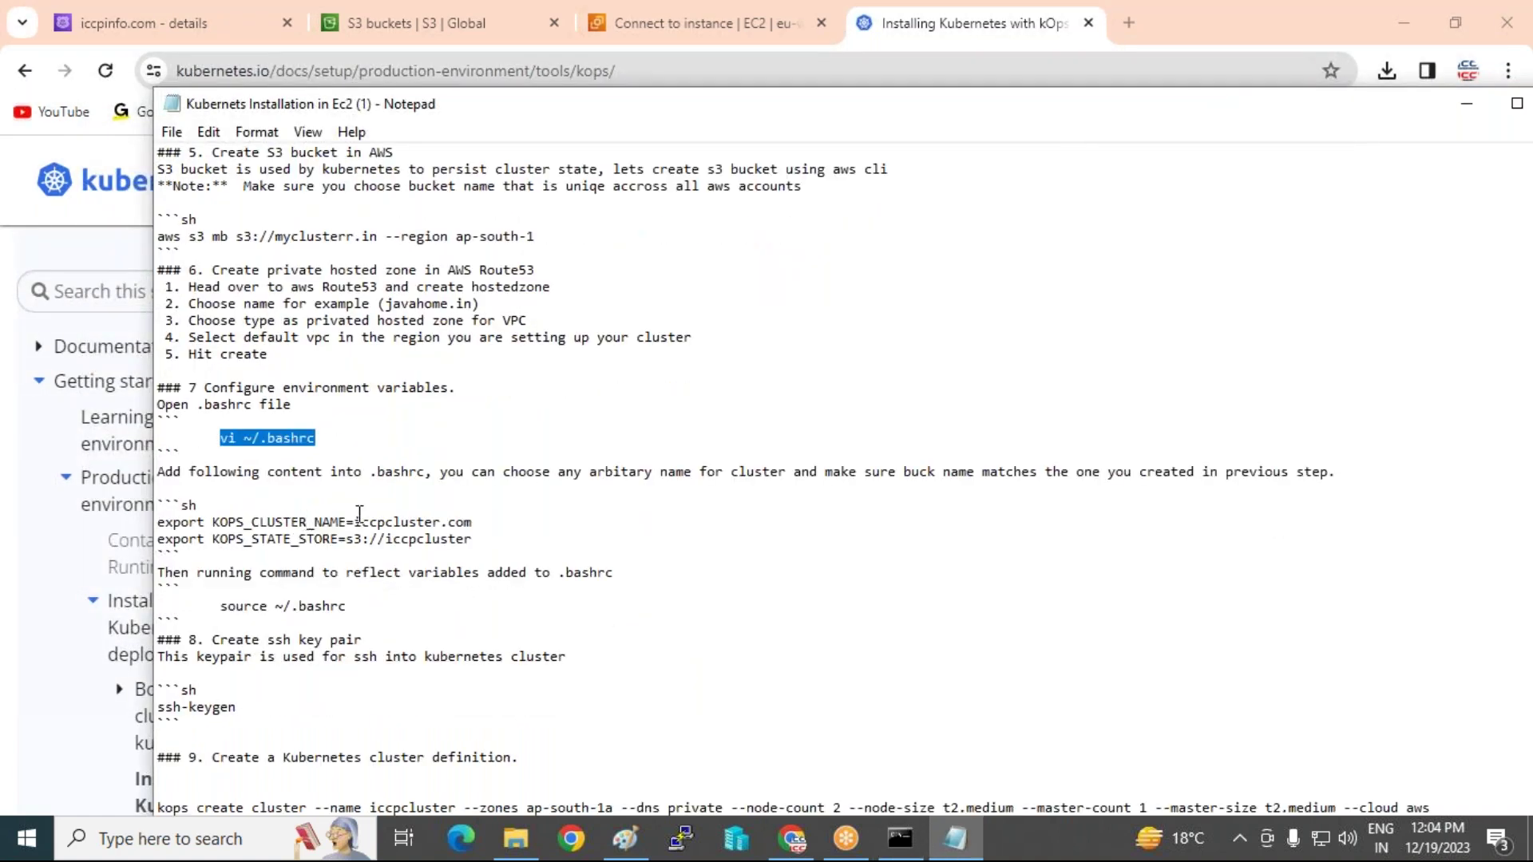
{"action": "left_click", "coordinate": [440, 524]}
{"action": "key", "text": "BackSpace"}
{"action": "key", "text": "BackSpace"}
{"action": "key", "text": "BackSpace"}
{"action": "key", "text": "BackSpace"}
{"action": "key", "text": "BackSpace"}
{"action": "key", "text": "BackSpace"}
{"action": "key", "text": "BackSpace"}
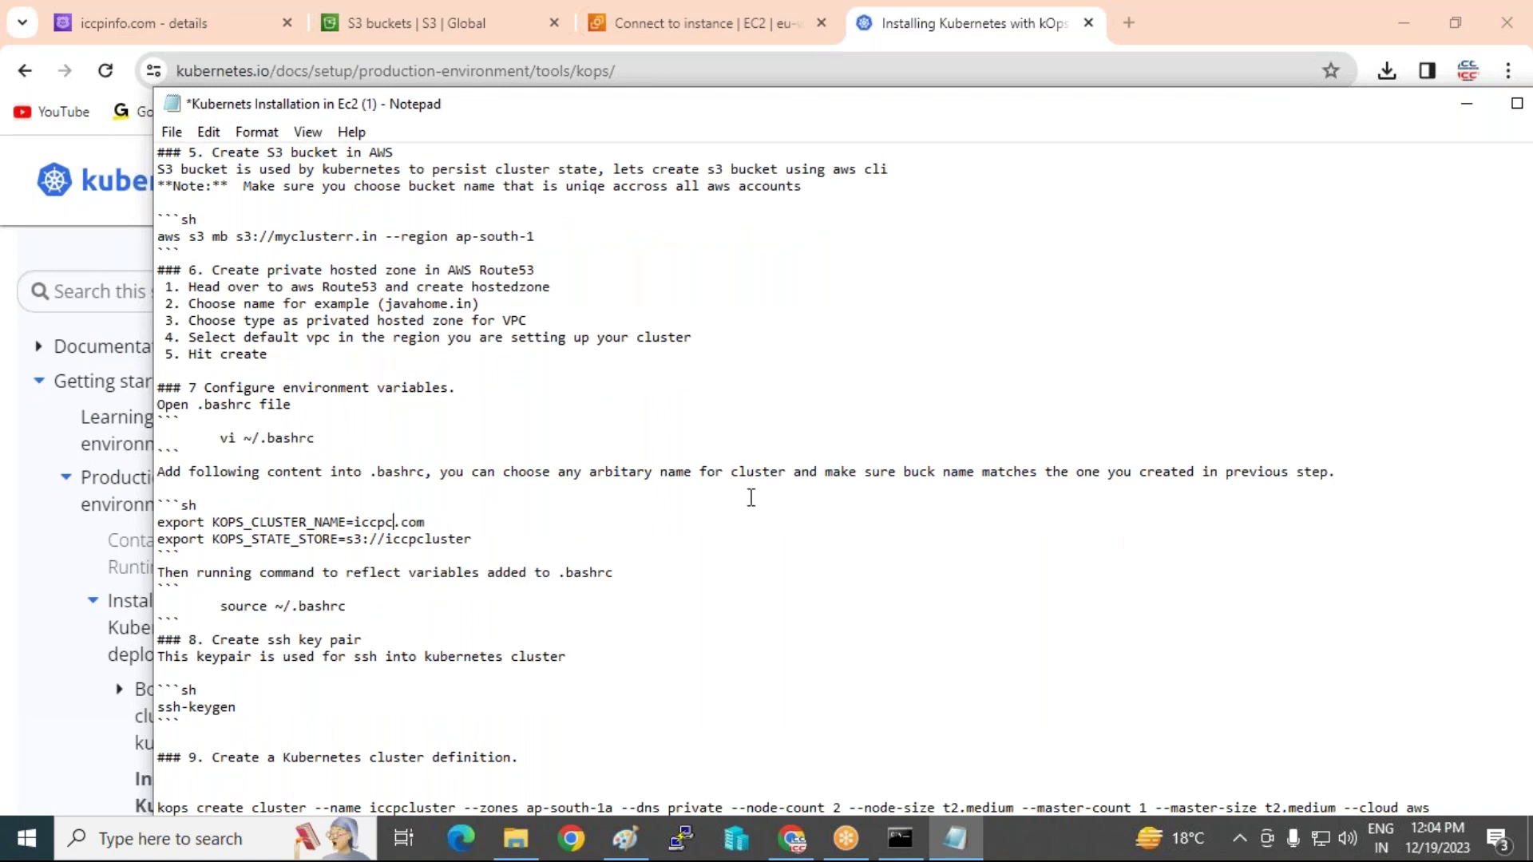
{"action": "type", "text": "onfo"}
{"action": "key", "text": "Left"}
{"action": "key", "text": "Left"}
{"action": "key", "text": "Left"}
{"action": "key", "text": "BackSpace"}
{"action": "type", "text": "i"}
- Set the KOPS_STATE_STORE value in the notes to s3://iccpinfo
{"action": "key", "text": "Right"}
{"action": "key", "text": "Right"}
{"action": "key", "text": "Right"}
{"action": "key", "text": "Right"}
{"action": "key", "text": "Right"}
{"action": "key", "text": "Right"}
{"action": "key", "text": "Right"}
{"action": "key", "text": "Right"}
{"action": "key", "text": "Right"}
{"action": "key", "text": "BackSpace"}
{"action": "key", "text": "BackSpace"}
{"action": "key", "text": "BackSpace"}
{"action": "key", "text": "BackSpace"}
{"action": "key", "text": "BackSpace"}
{"action": "key", "text": "BackSpace"}
{"action": "key", "text": "BackSpace"}
{"action": "type", "text": "info"}
- Change the --name value of the kops create cluster command in the notes to iccpinfo.com
{"action": "scroll", "coordinate": [794, 486], "scroll_direction": "down", "scroll_amount": 3}
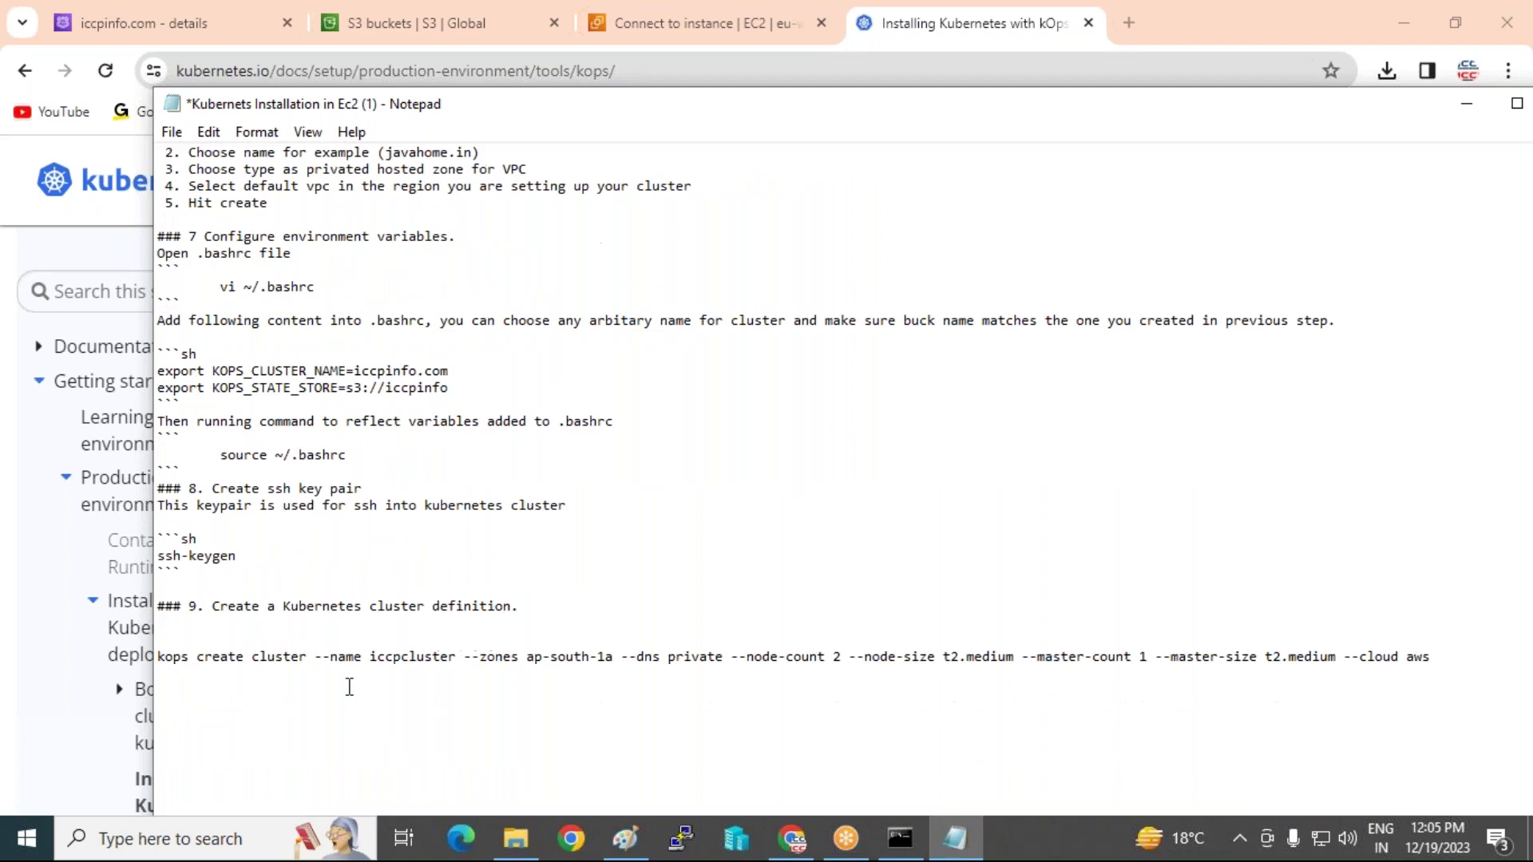
{"action": "left_click", "coordinate": [427, 655]}
{"action": "key", "text": "Right"}
{"action": "key", "text": "Right"}
{"action": "key", "text": "BackSpace"}
{"action": "key", "text": "BackSpace"}
{"action": "key", "text": "BackSpace"}
{"action": "key", "text": "BackSpace"}
{"action": "key", "text": "BackSpace"}
{"action": "key", "text": "BackSpace"}
{"action": "key", "text": "BackSpace"}
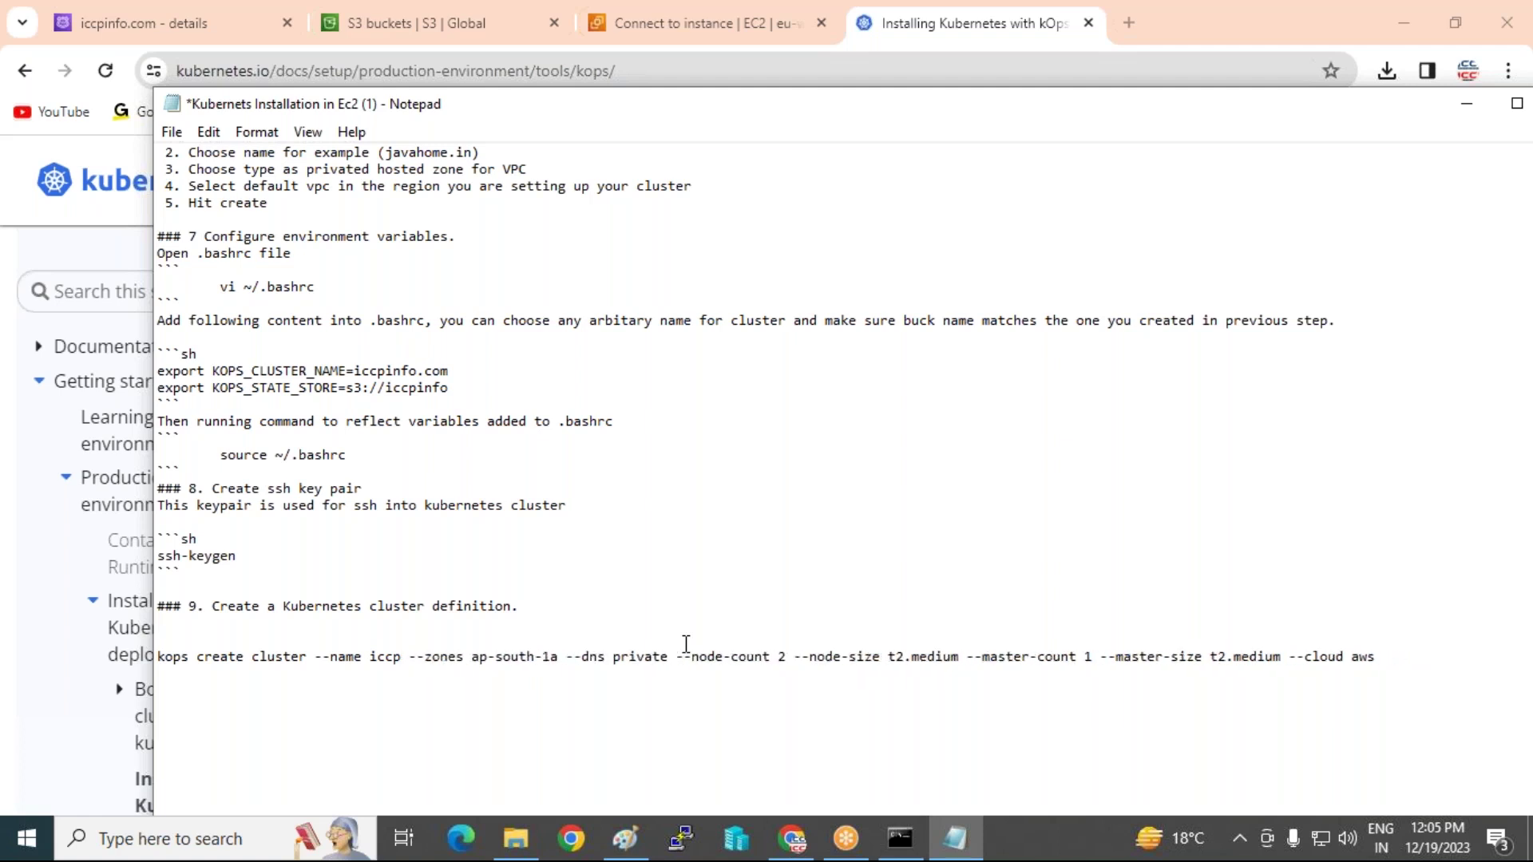
{"action": "type", "text": "info.com"}
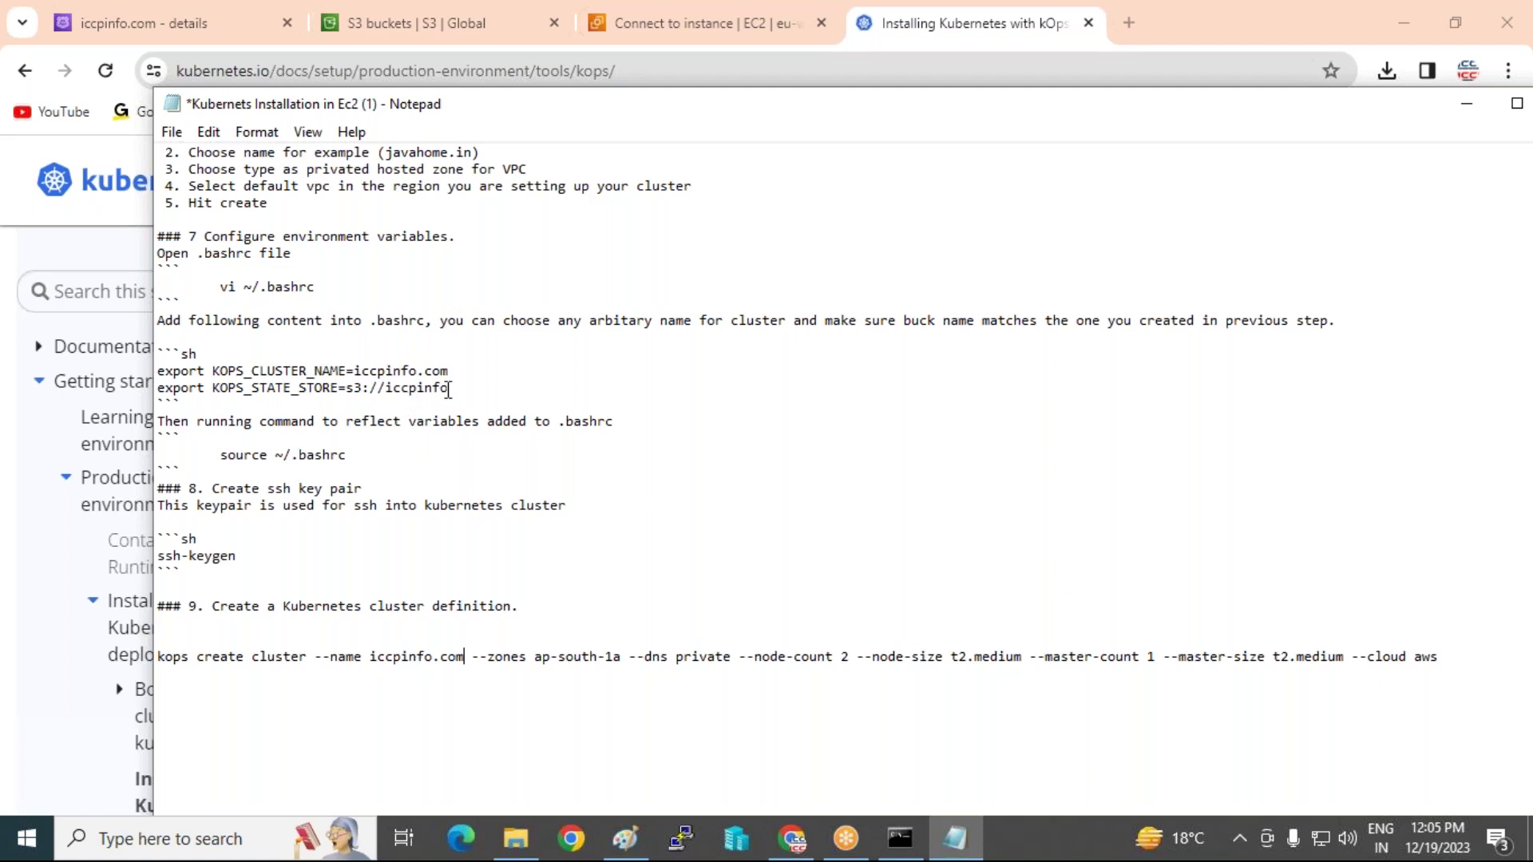
- Copy the KOPS_CLUSTER_NAME and KOPS_STATE_STORE export lines from the notes into .bashrc below fi, and save and quit vi
{"action": "left_click_drag", "start_coordinate": [158, 372], "coordinate": [474, 385]}
{"action": "key", "text": "super+c"}
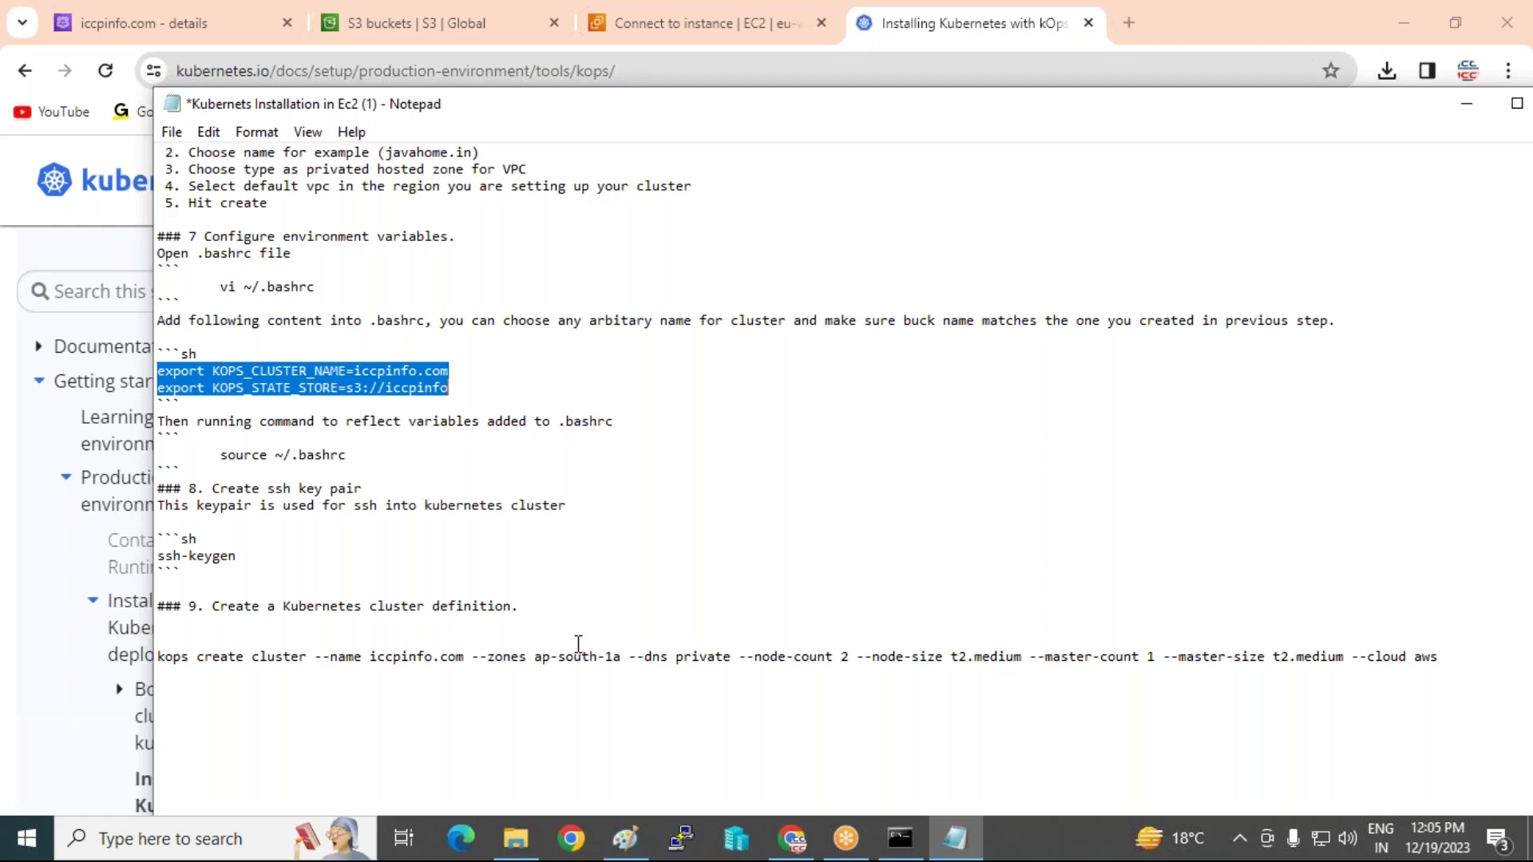
{"action": "left_click", "coordinate": [918, 842]}
{"action": "right_click", "coordinate": [576, 489]}
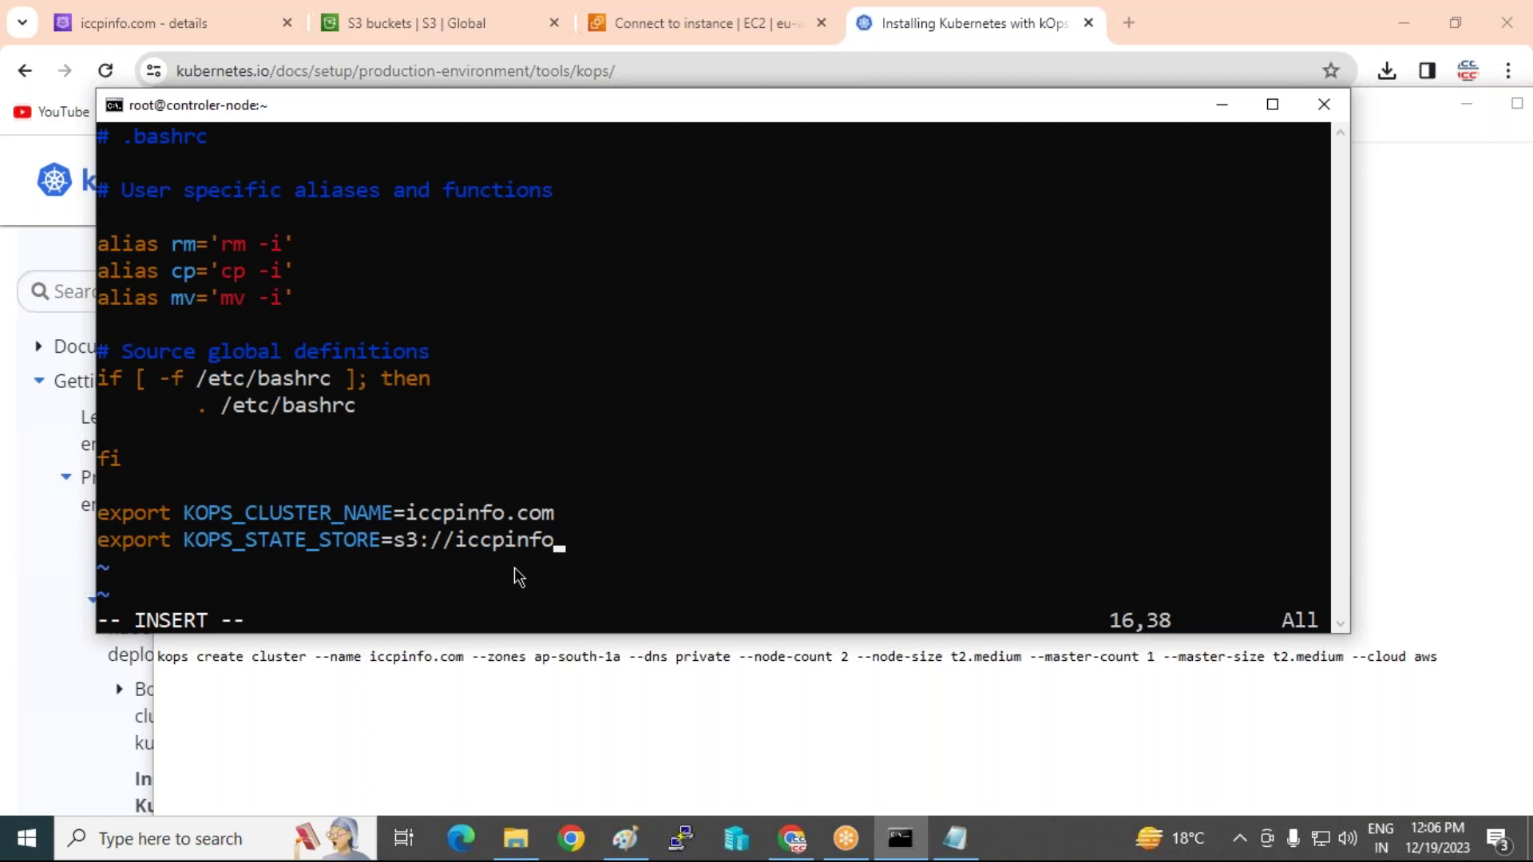
{"action": "key", "text": "Escape"}
{"action": "type", "text": ":wq"}
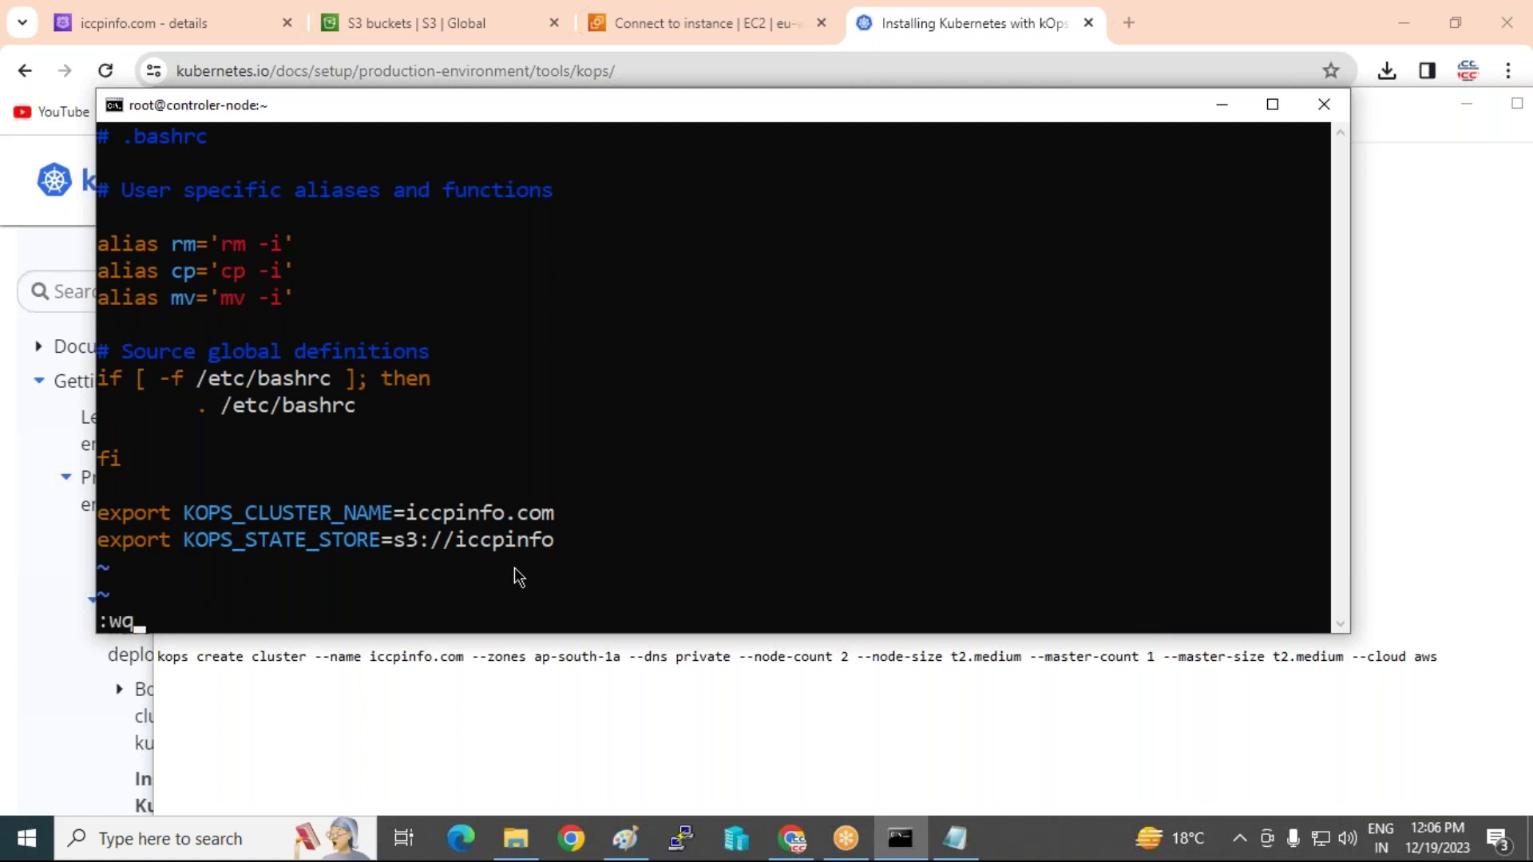
{"action": "key", "text": "Return"}
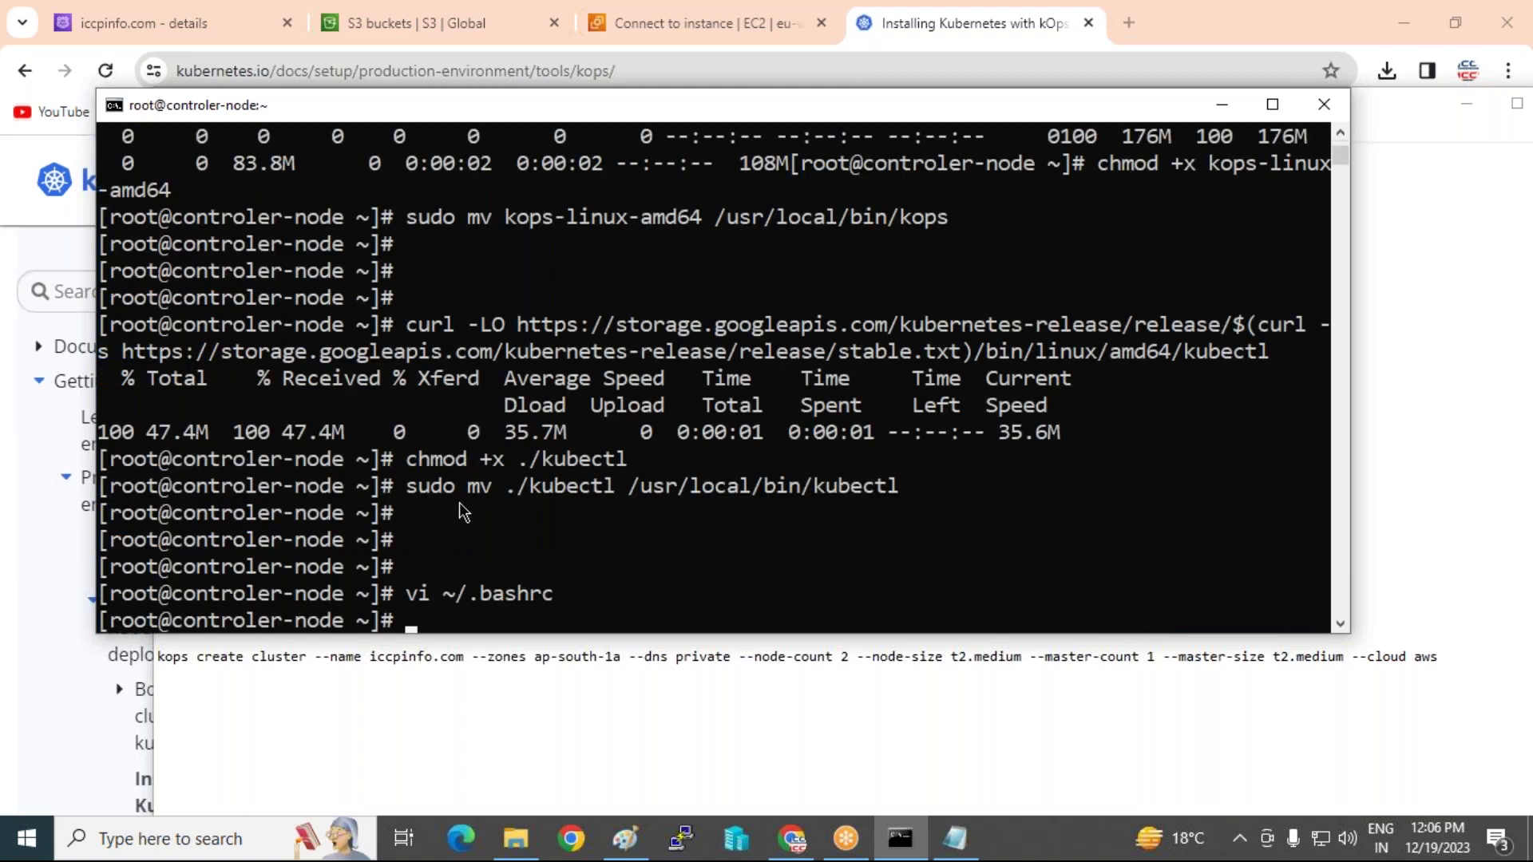
- Copy the source ~/.bashrc command from the notes and run it in the terminal
{"action": "left_click", "coordinate": [955, 839]}
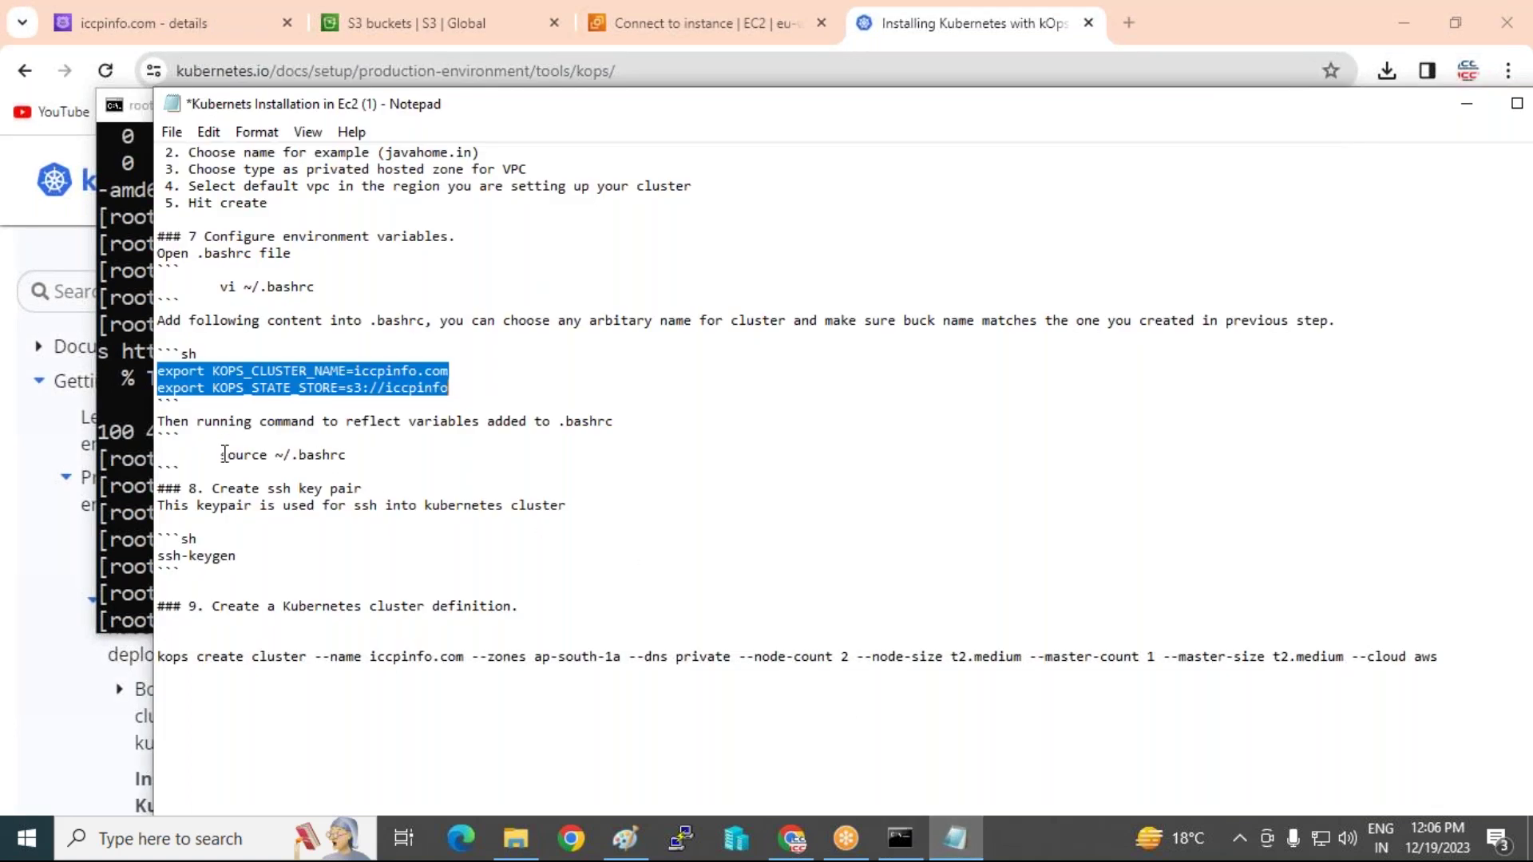
{"action": "left_click_drag", "start_coordinate": [222, 455], "coordinate": [356, 451]}
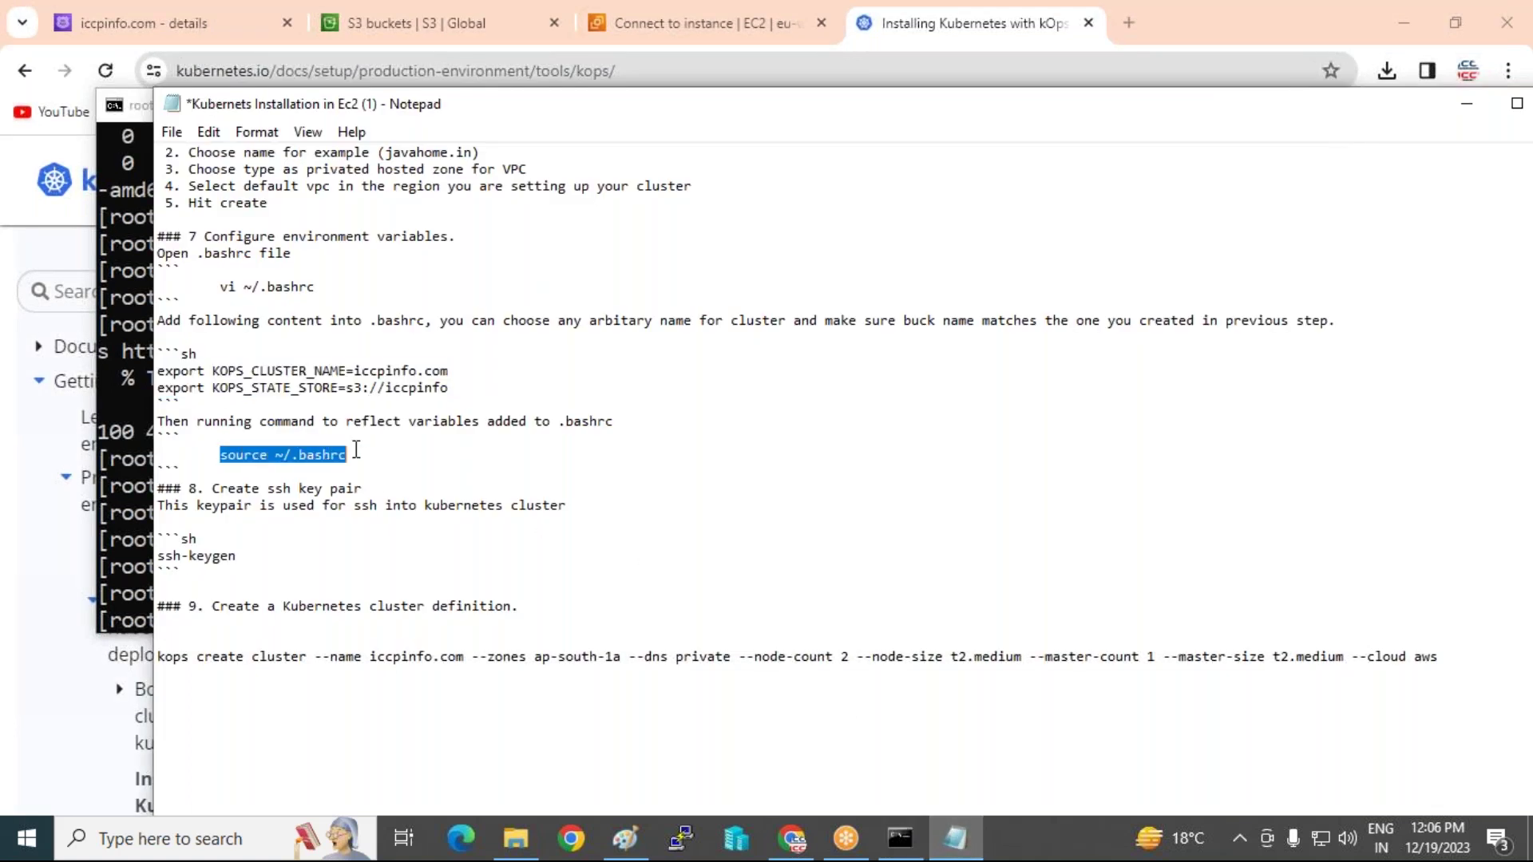
{"action": "right_click", "coordinate": [319, 454]}
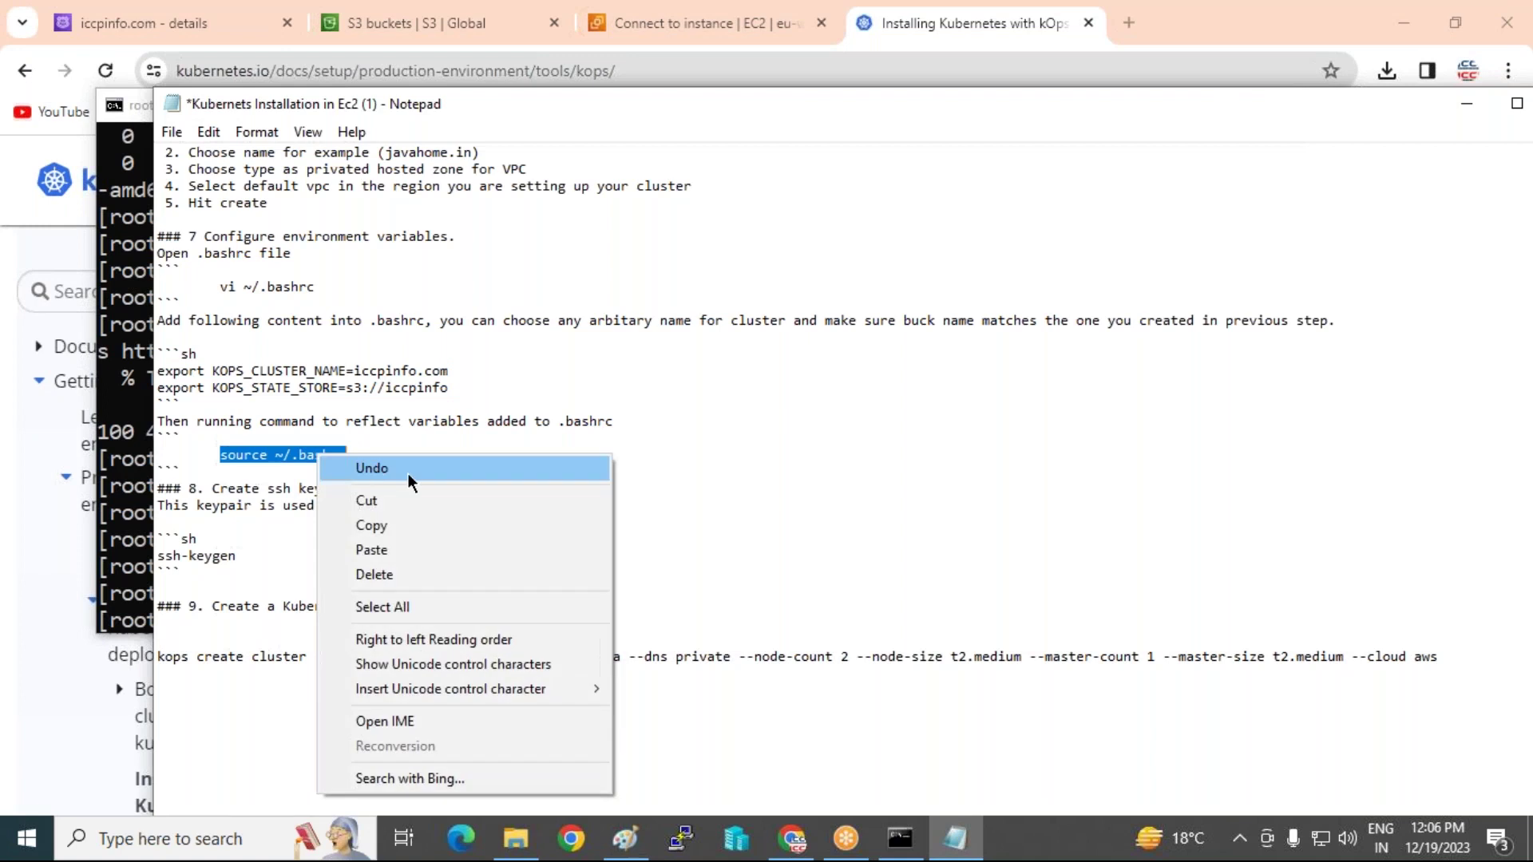
{"action": "left_click", "coordinate": [379, 526]}
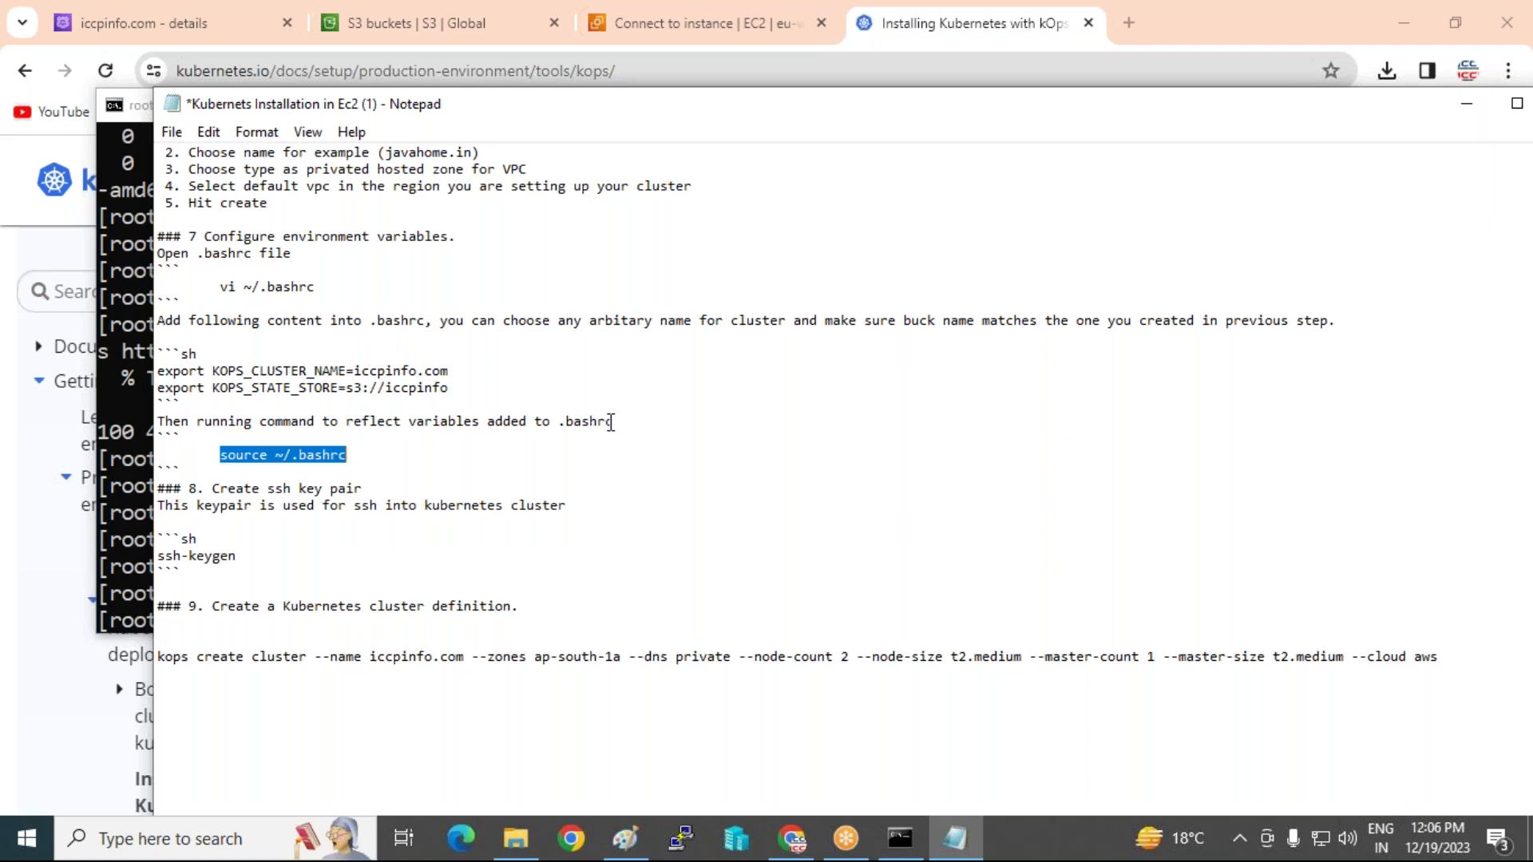
{"action": "left_click", "coordinate": [913, 847]}
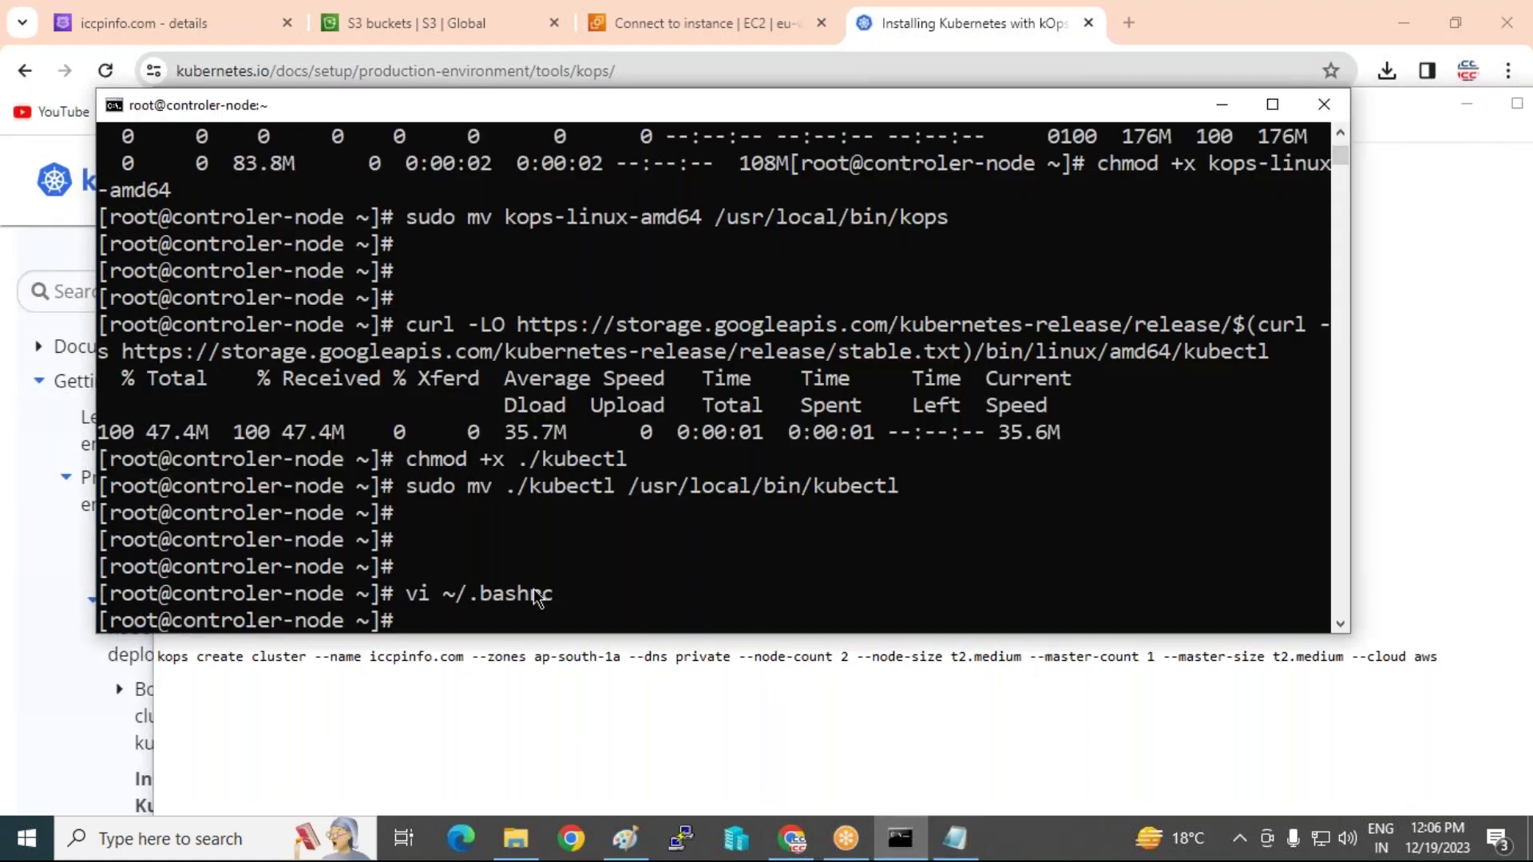
{"action": "right_click", "coordinate": [588, 556]}
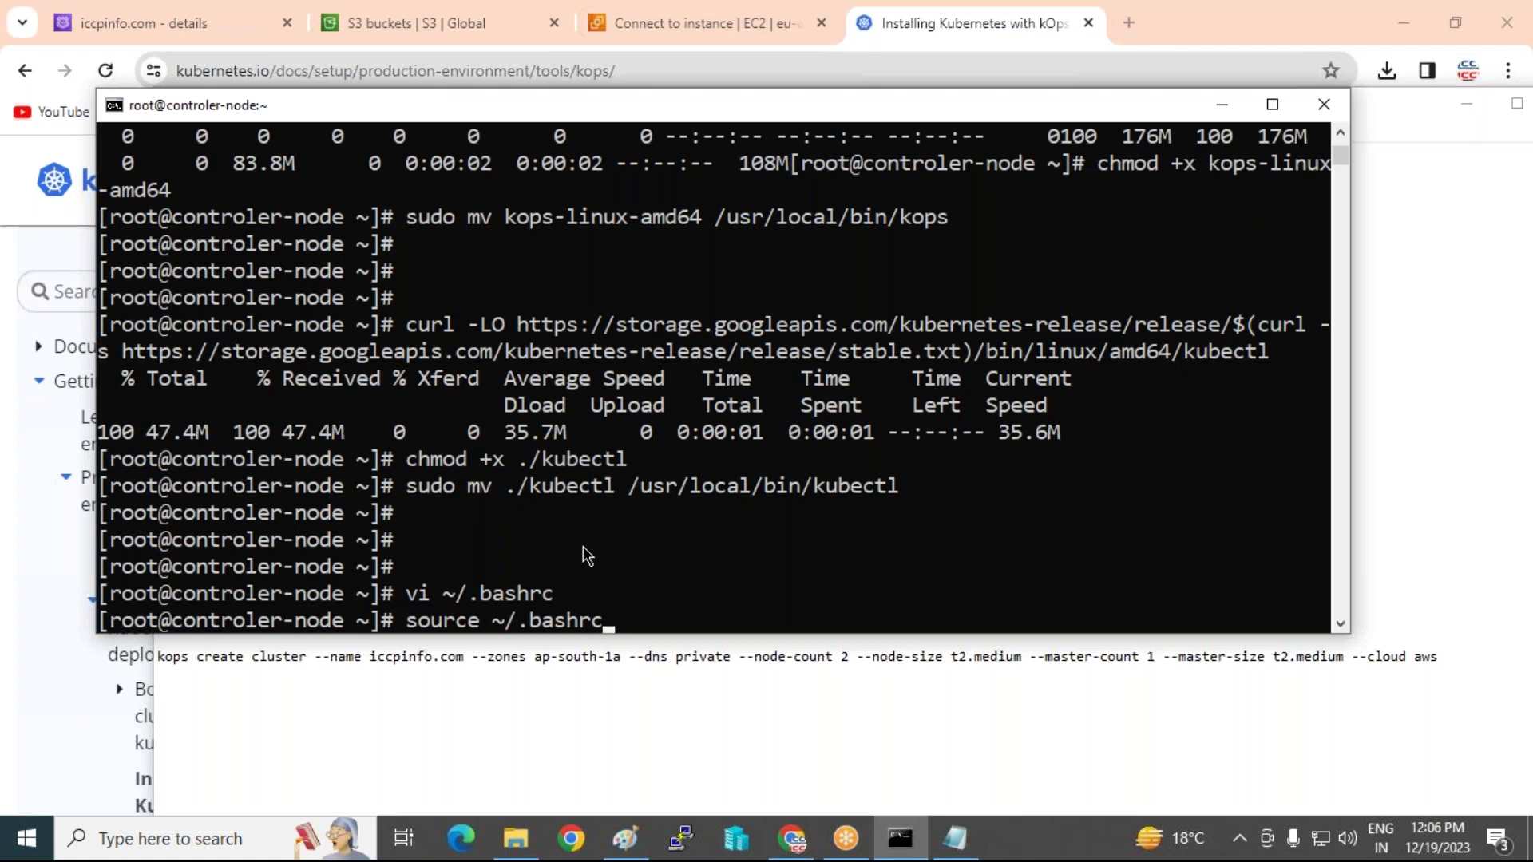
{"action": "key", "text": "Return"}
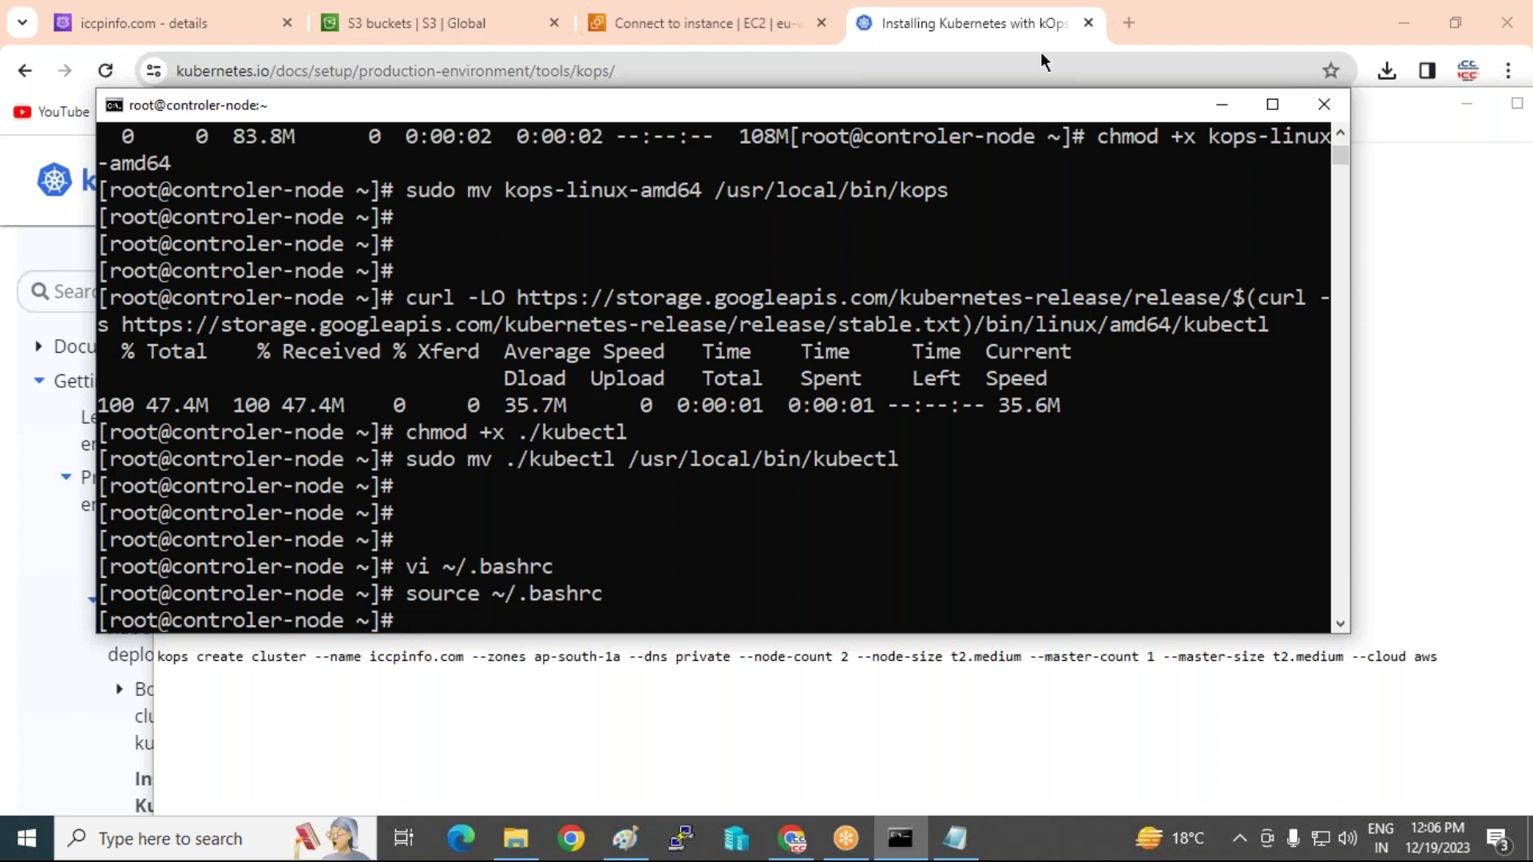
- Generate an SSH key pair with the ssh-keygen command from the notes, accepting the default file location and an empty passphrase
{"action": "left_click", "coordinate": [1207, 99]}
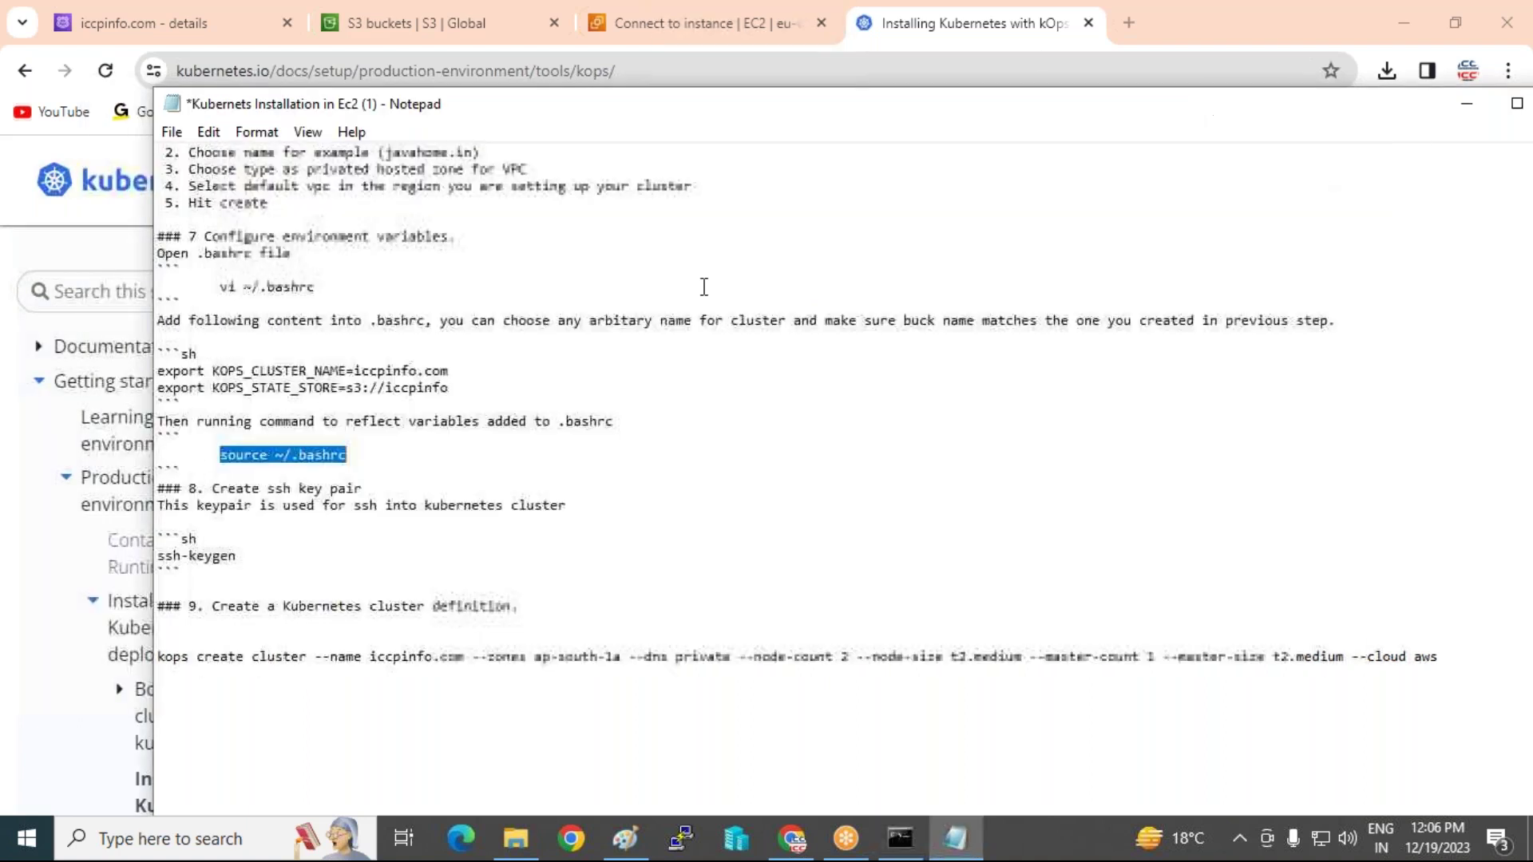
{"action": "left_click_drag", "start_coordinate": [159, 556], "coordinate": [238, 558]}
{"action": "right_click", "coordinate": [215, 556]}
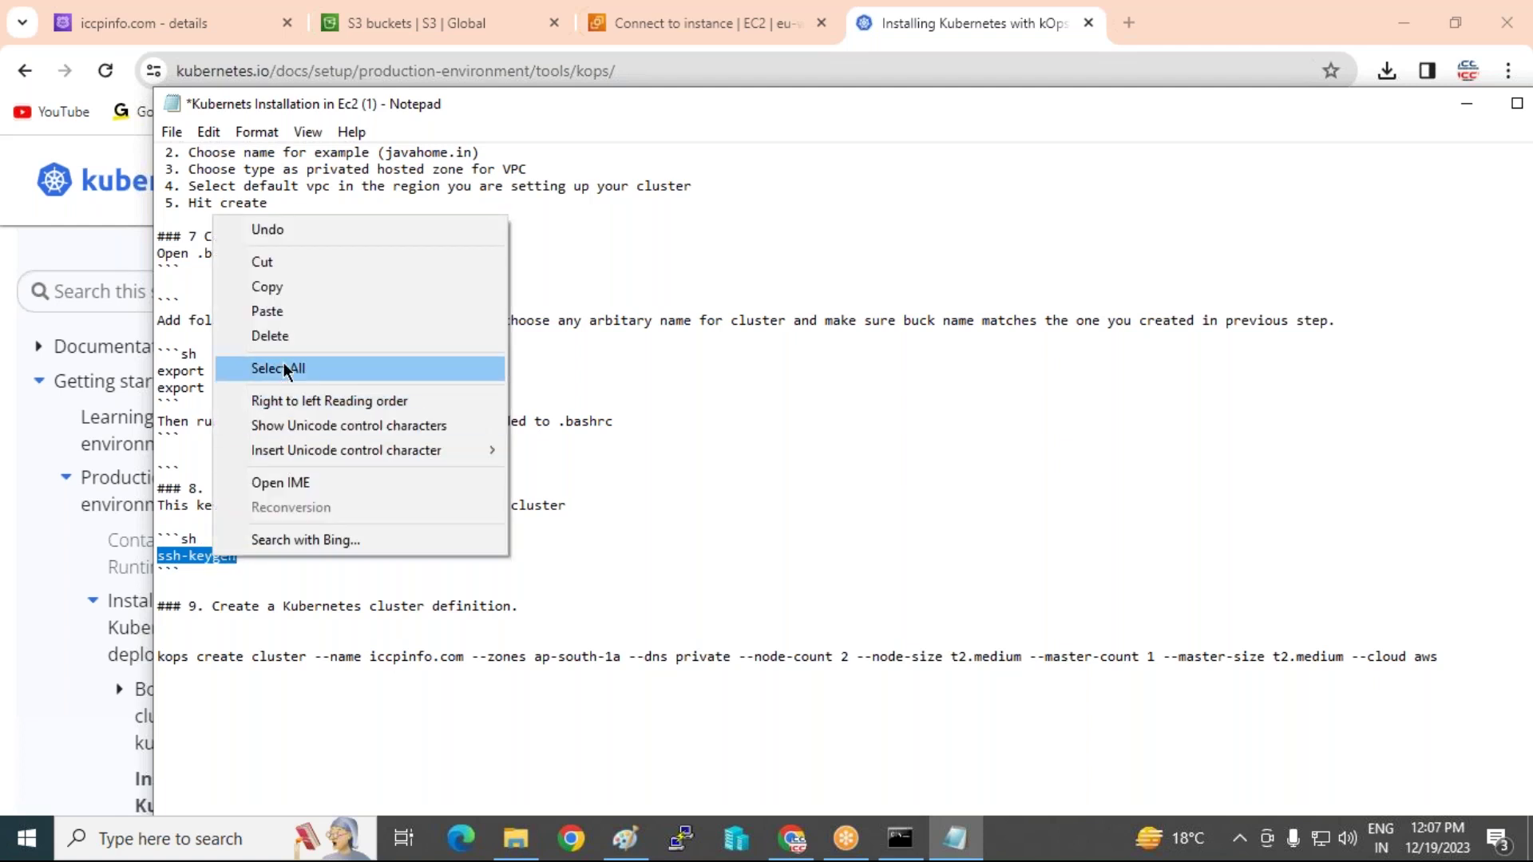
{"action": "left_click", "coordinate": [271, 289]}
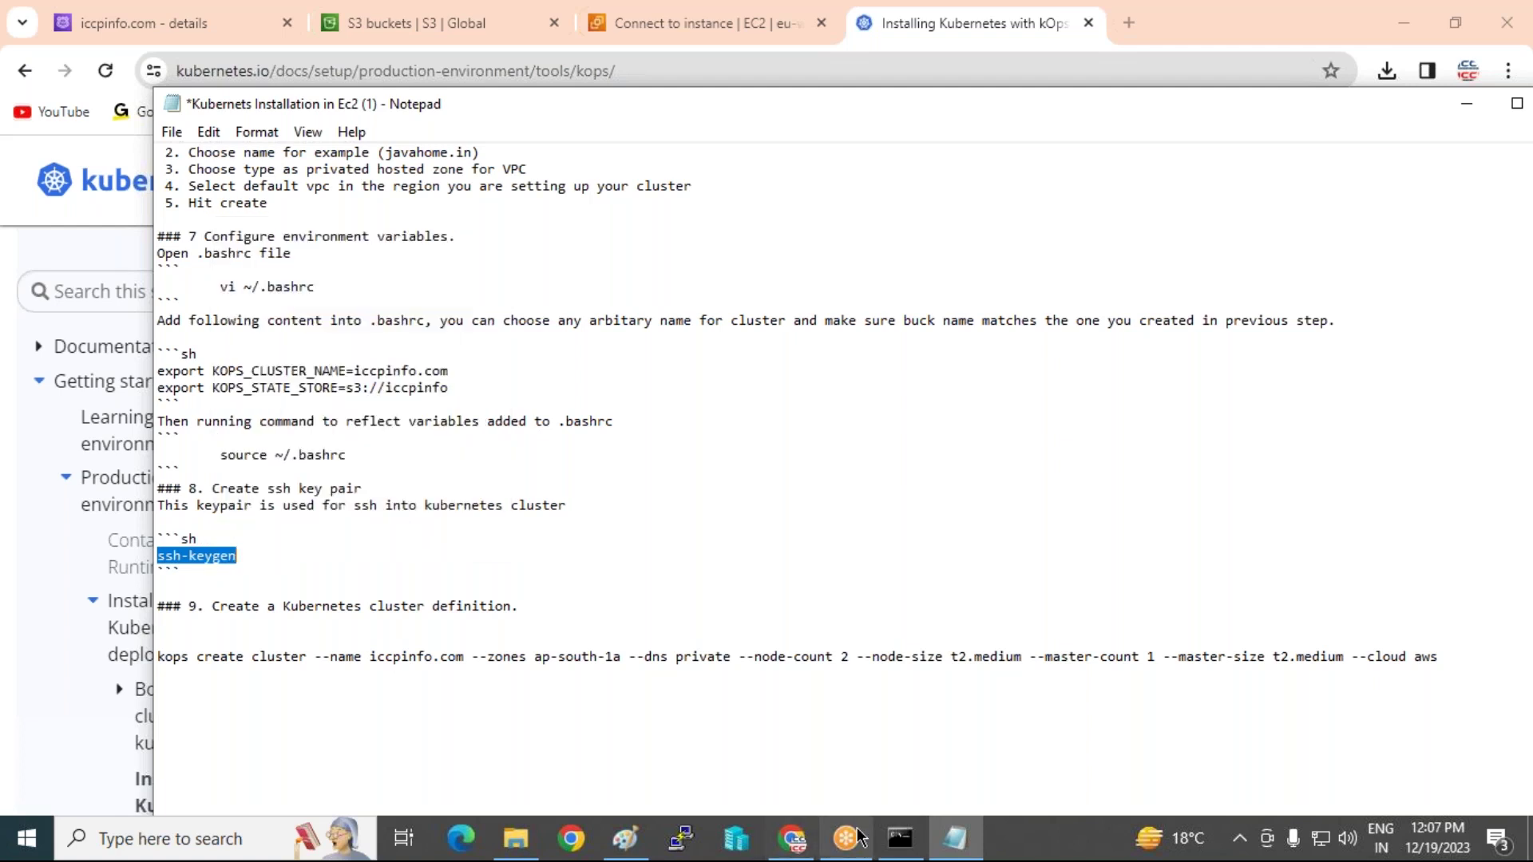
{"action": "left_click", "coordinate": [900, 838]}
{"action": "right_click", "coordinate": [688, 559]}
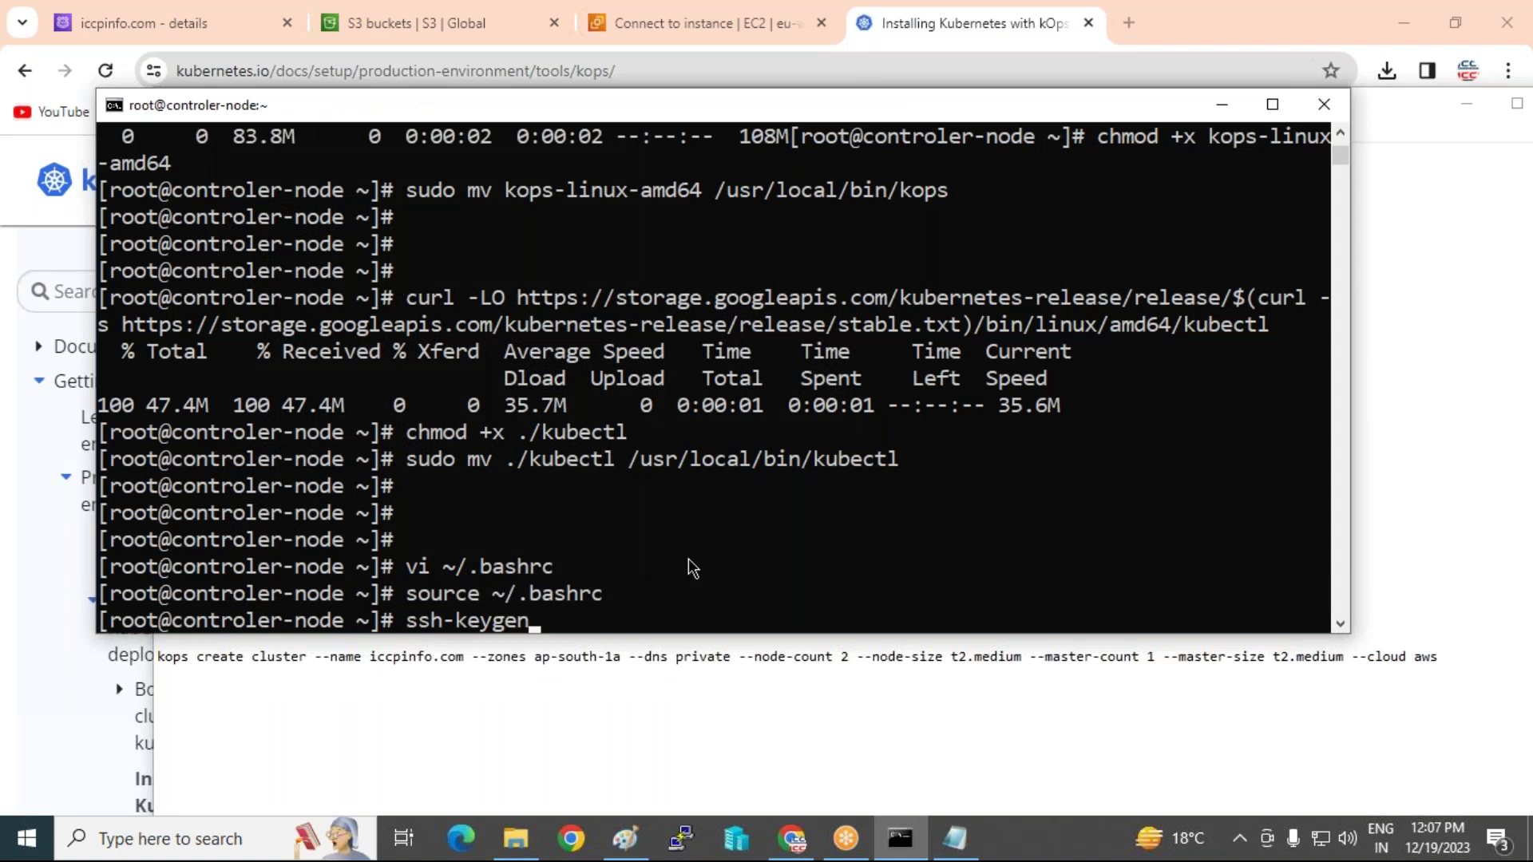
{"action": "key", "text": "Return"}
{"action": "key", "text": "Return"}
{"action": "key", "text": "Return"}
{"action": "key", "text": "Return"}
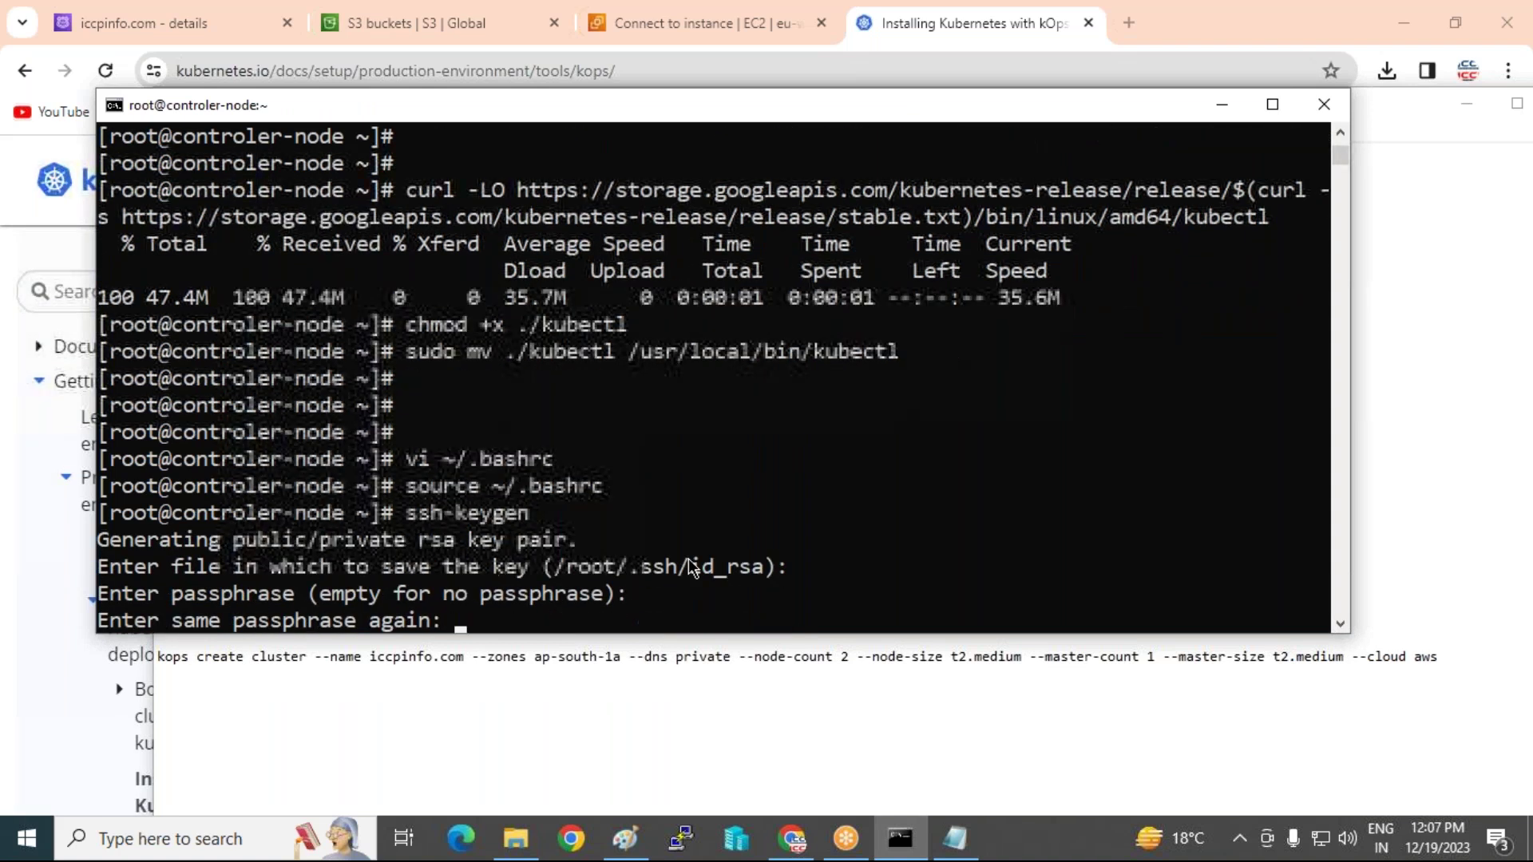
{"action": "key", "text": "Return"}
{"action": "key", "text": "Return"}
{"action": "key", "text": "Return"}
{"action": "key", "text": "Return"}
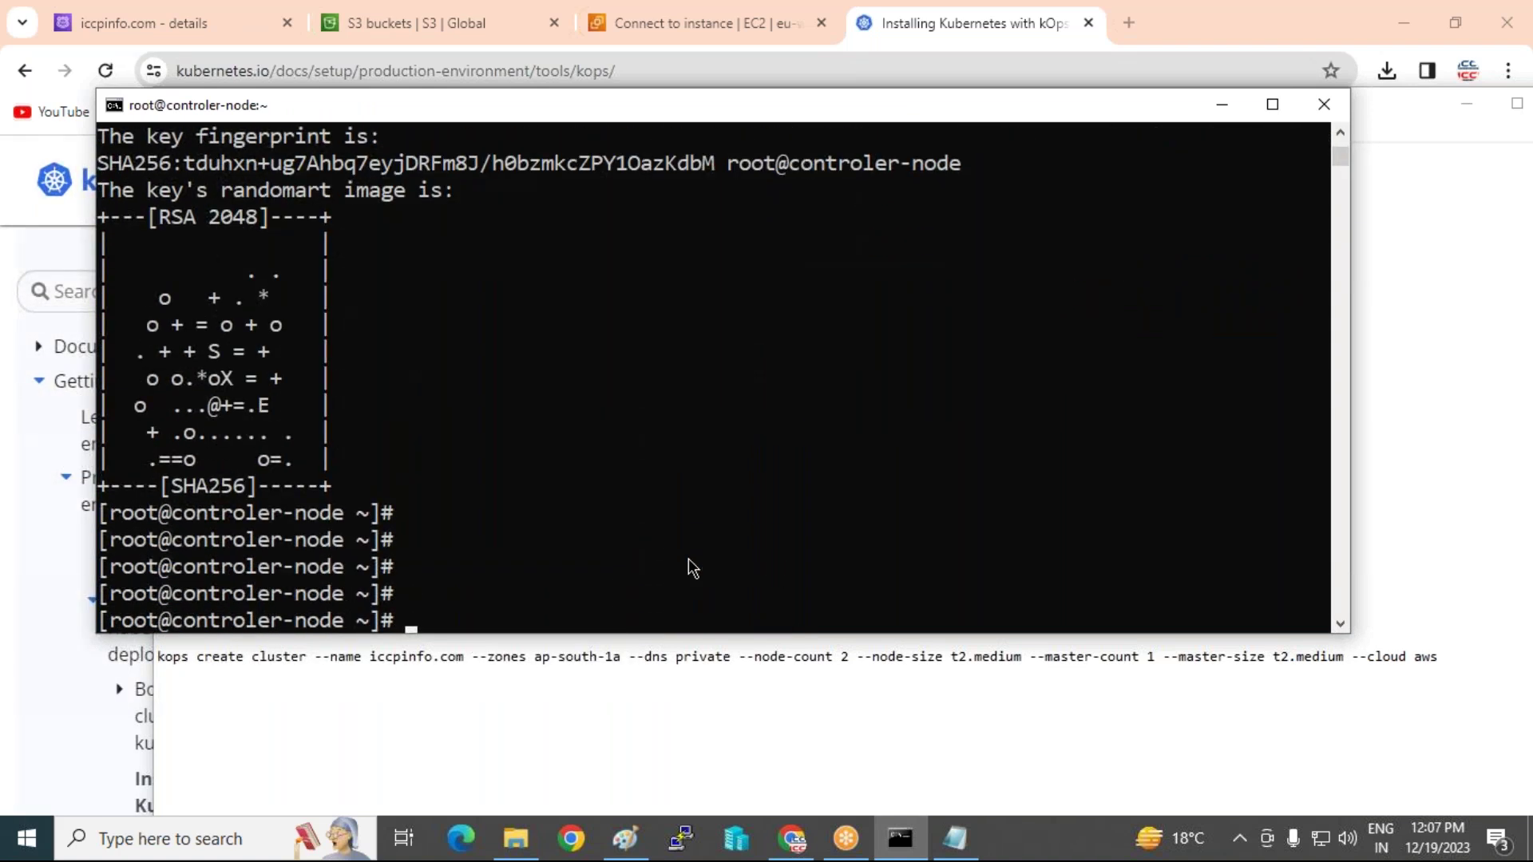
- Open the EC2 instances list in the browser and copy the Controller-Manager instance's availability zone
{"action": "left_click", "coordinate": [1221, 104]}
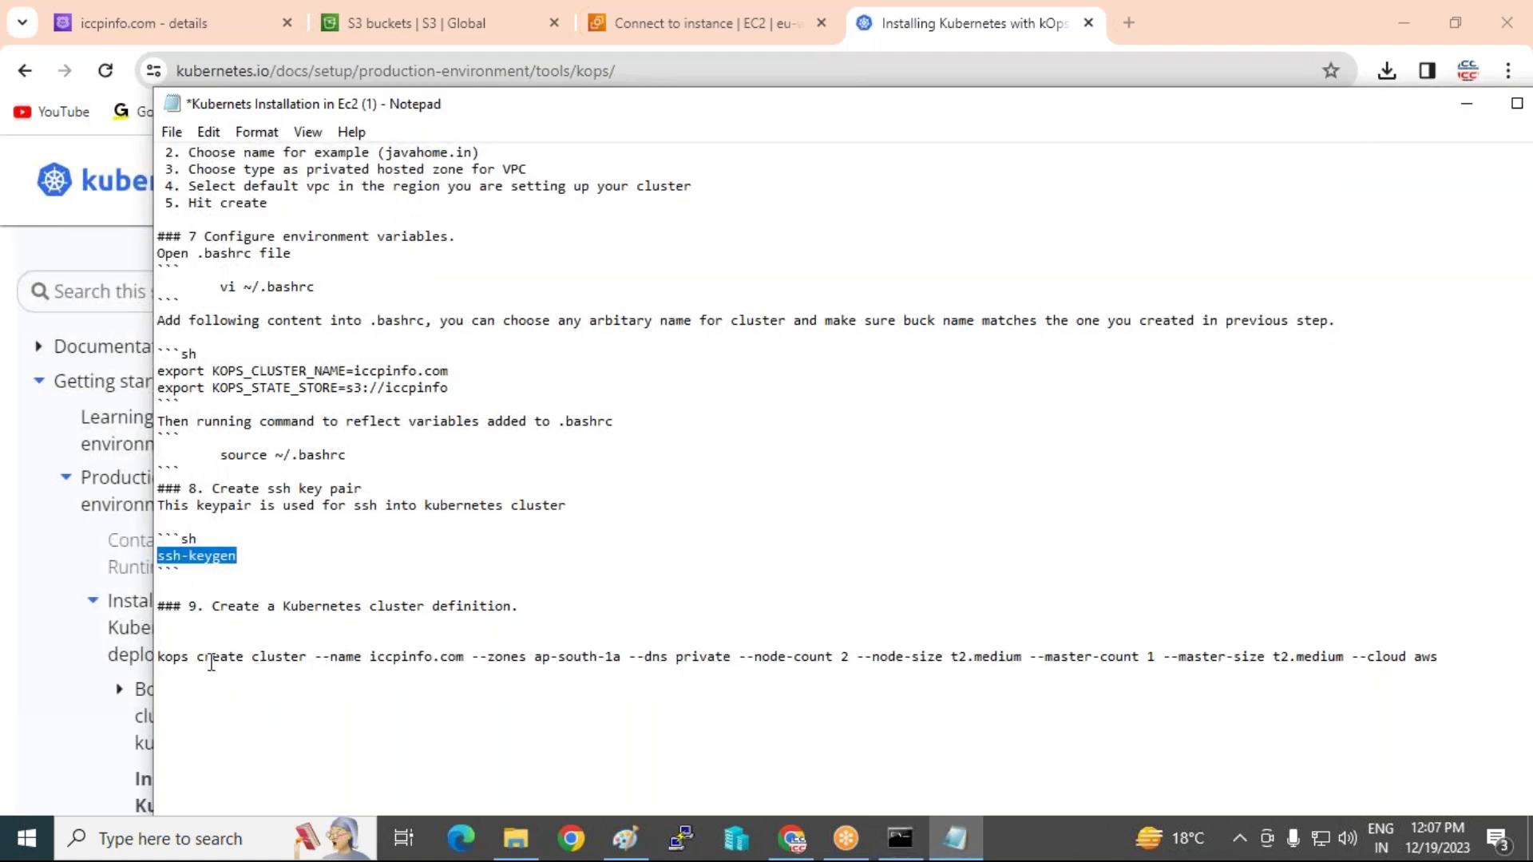
{"action": "left_click_drag", "start_coordinate": [155, 657], "coordinate": [290, 656]}
{"action": "left_click", "coordinate": [319, 656]}
{"action": "left_click_drag", "start_coordinate": [157, 656], "coordinate": [467, 659]}
{"action": "left_click", "coordinate": [623, 741]}
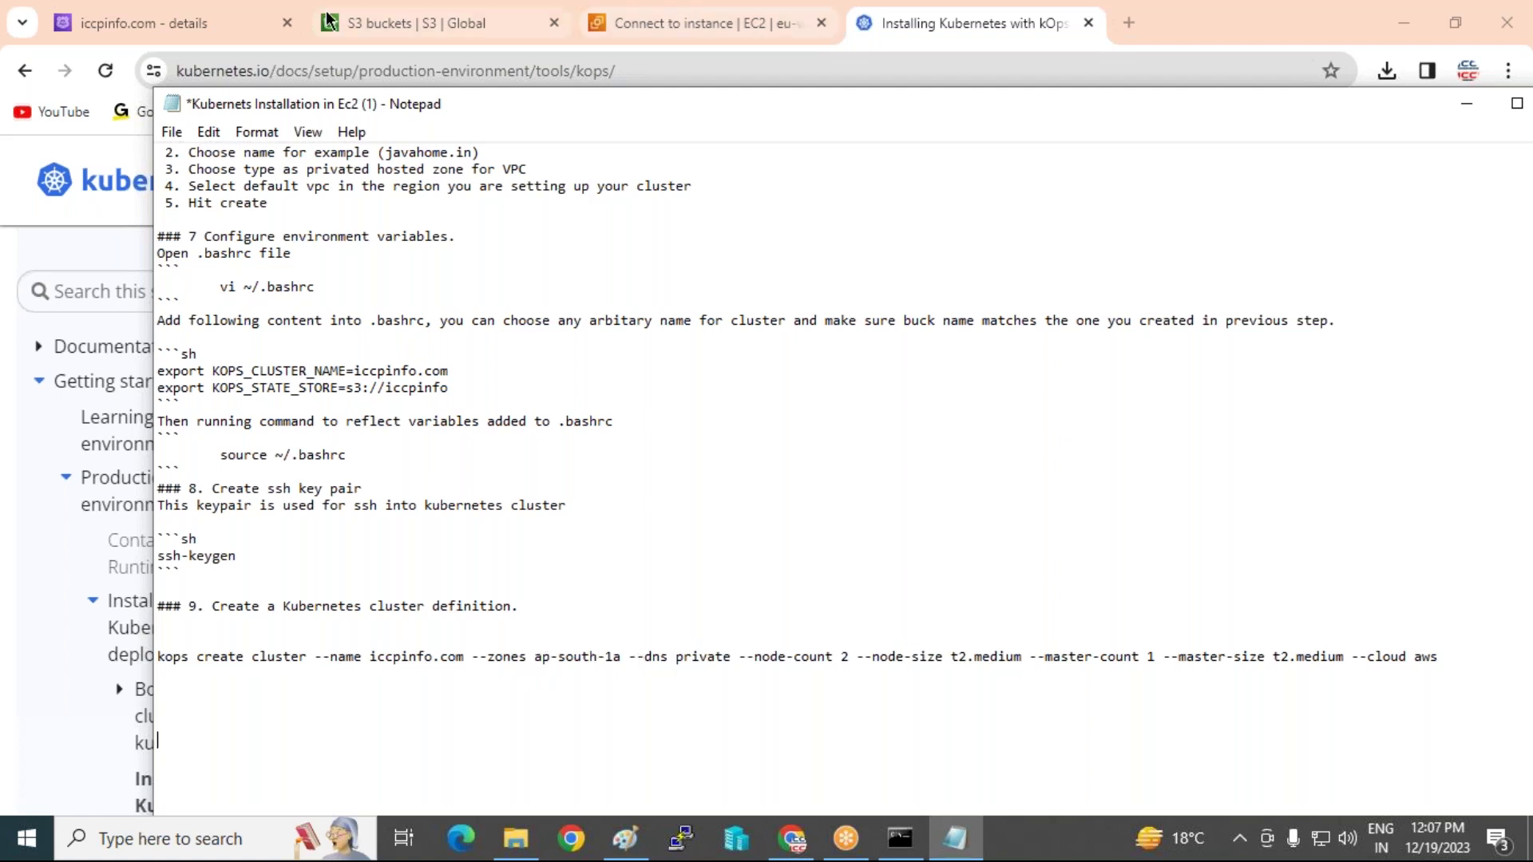
{"action": "left_click", "coordinate": [182, 20]}
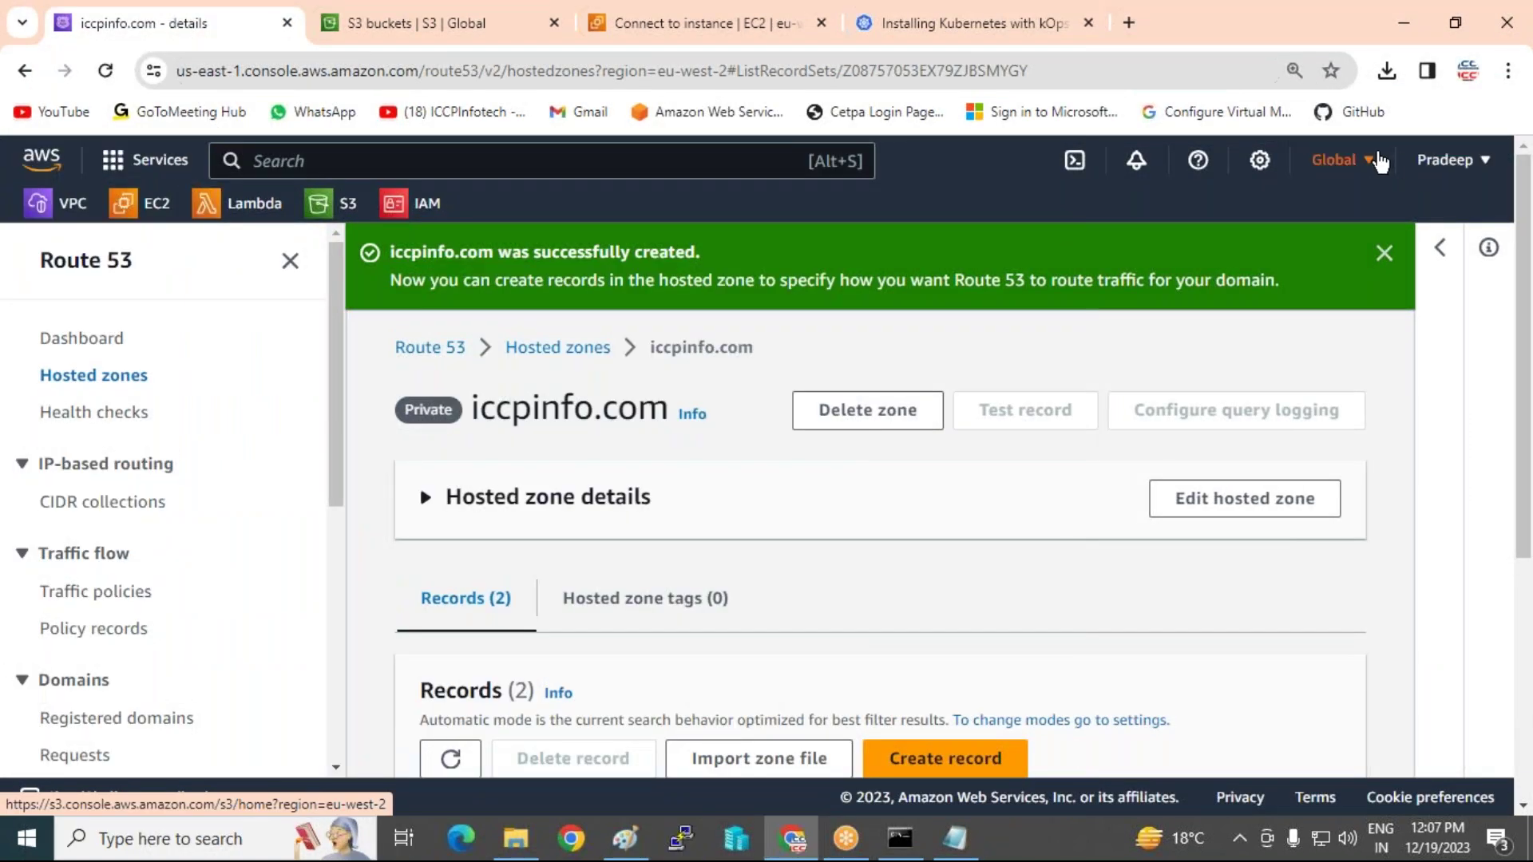
{"action": "left_click", "coordinate": [457, 24]}
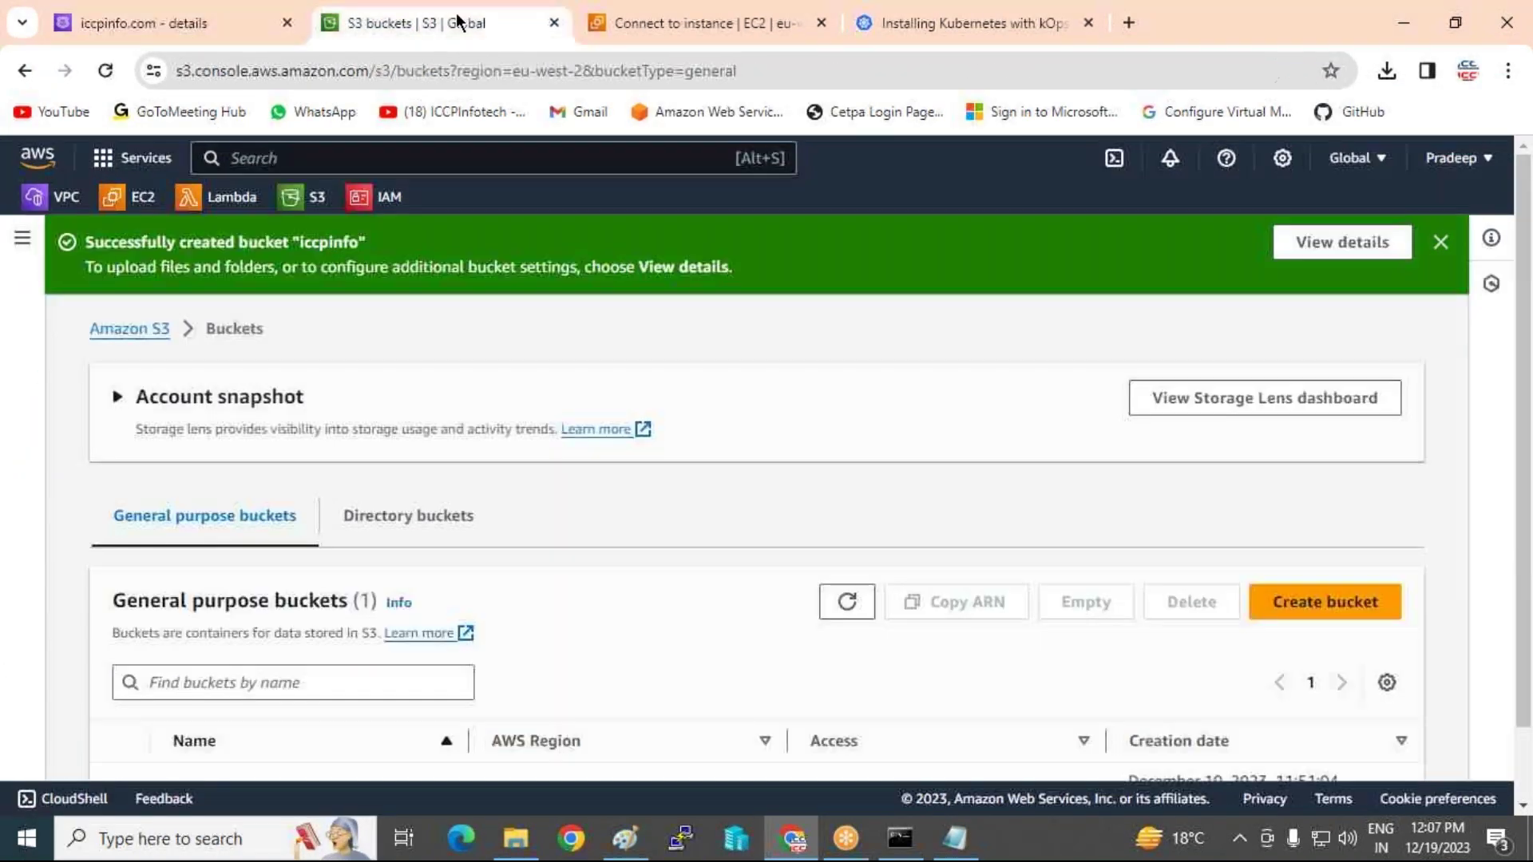
{"action": "left_click", "coordinate": [710, 22]}
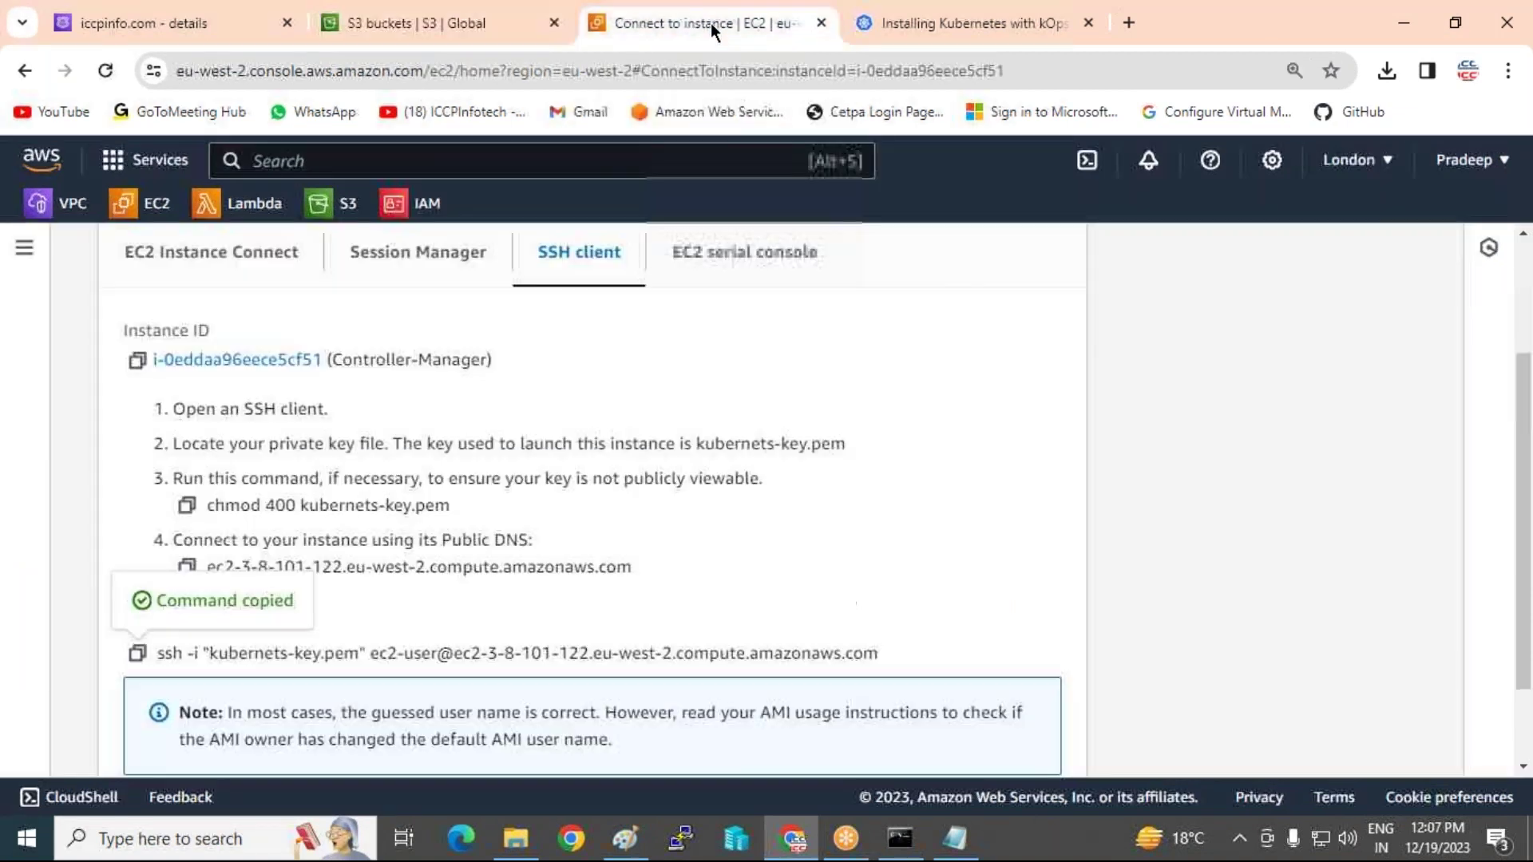
{"action": "scroll", "coordinate": [117, 298], "scroll_direction": "up", "scroll_amount": 3}
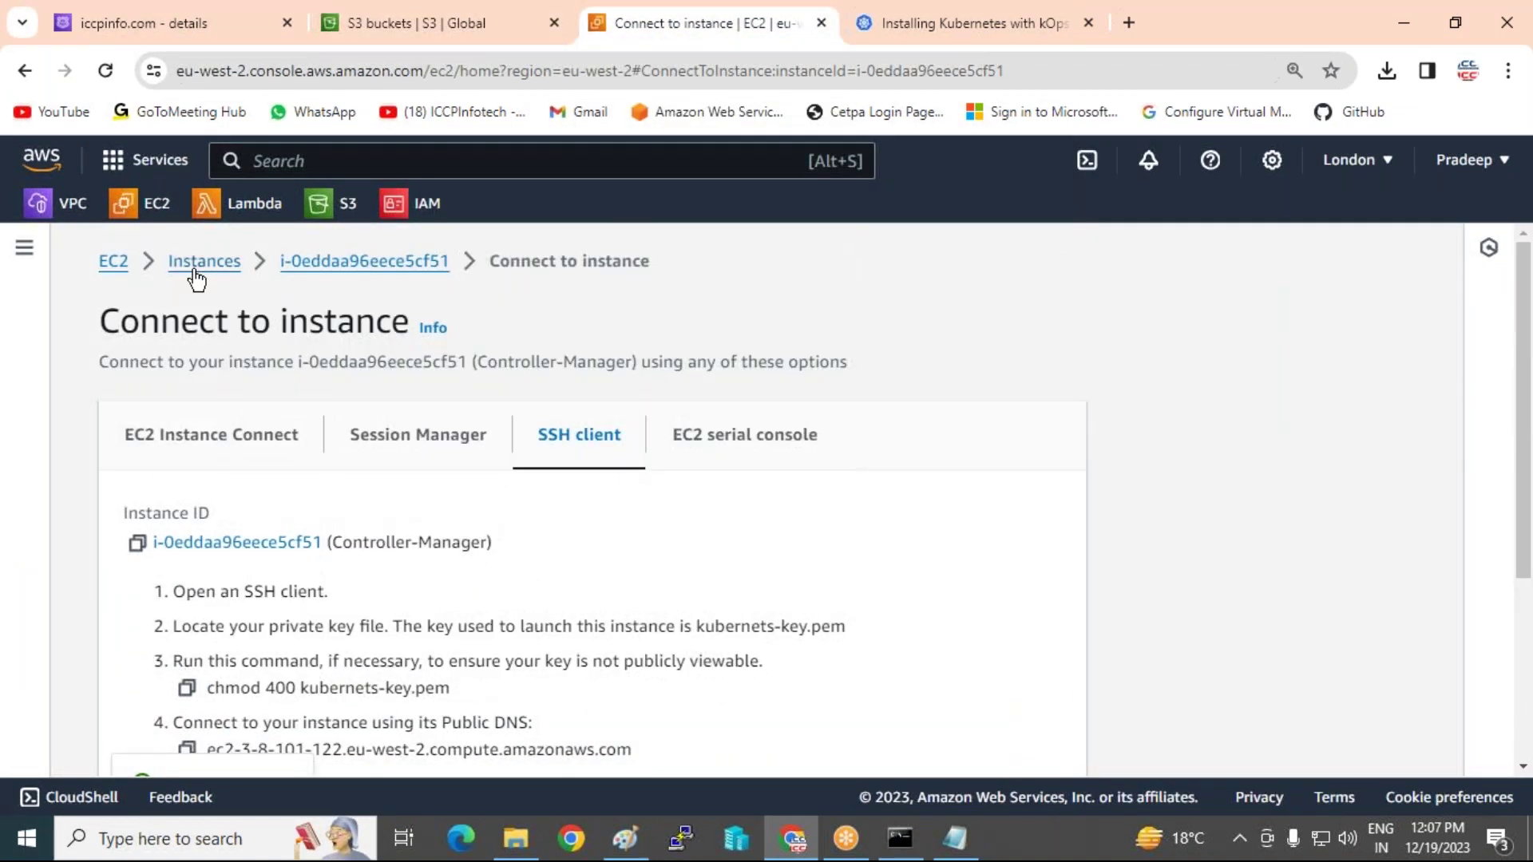
{"action": "left_click", "coordinate": [200, 266]}
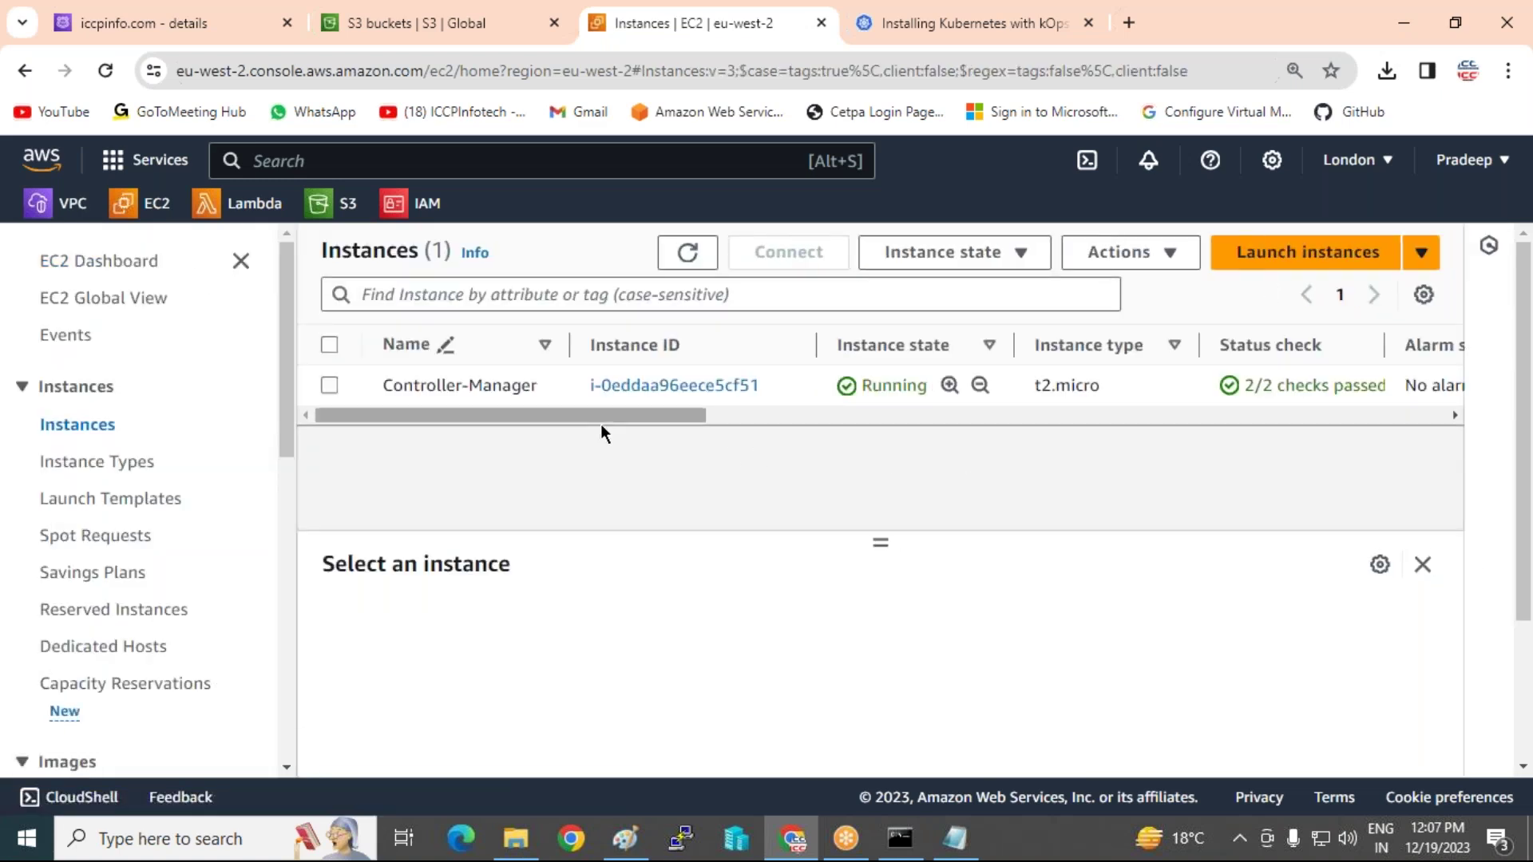
{"action": "left_click_drag", "start_coordinate": [605, 415], "coordinate": [959, 386]}
{"action": "right_click", "coordinate": [949, 387]}
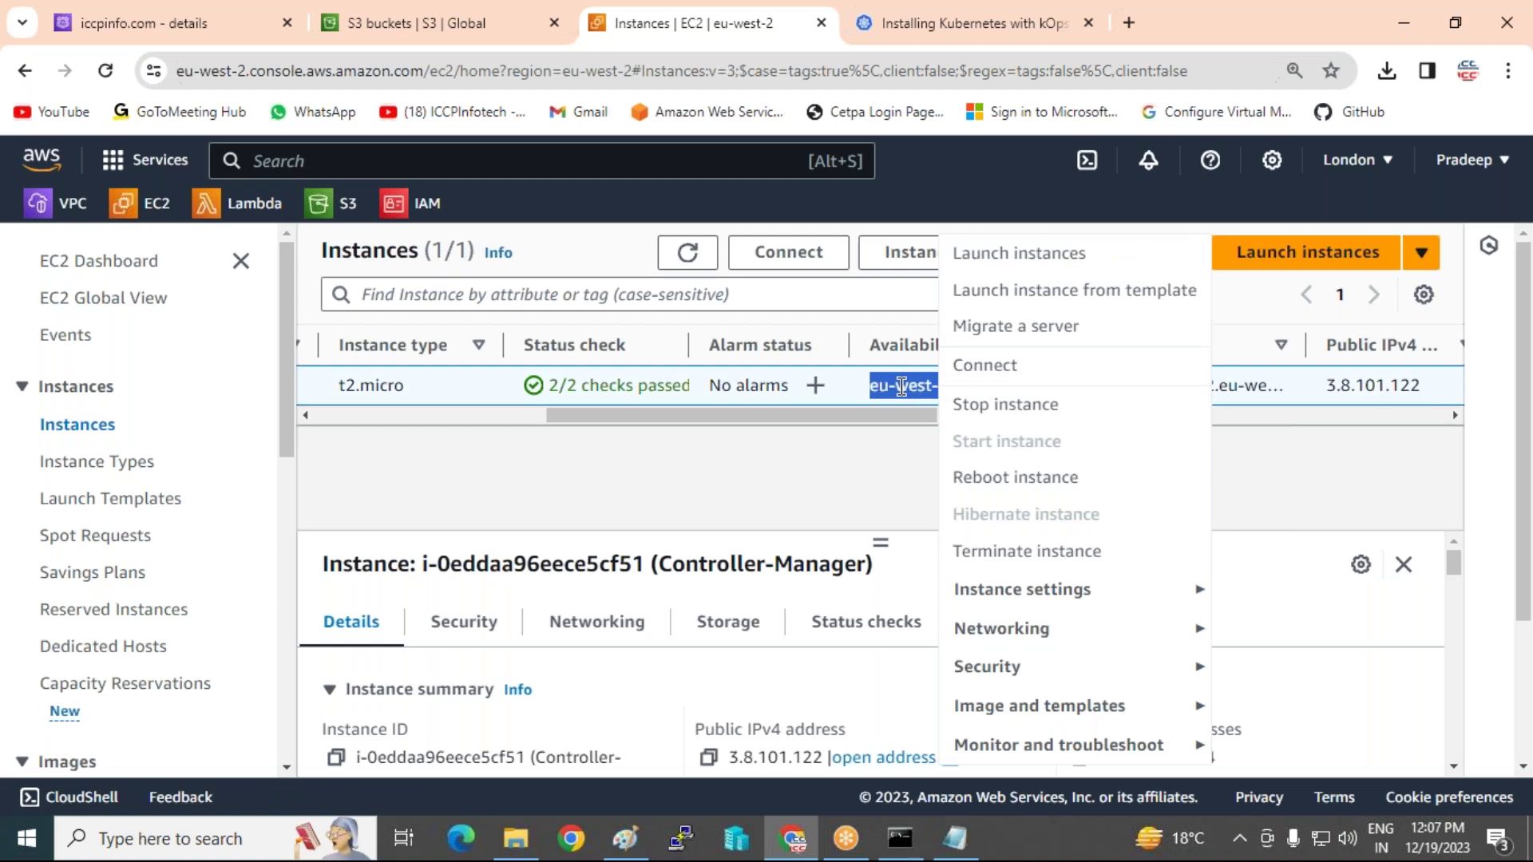
{"action": "left_click", "coordinate": [888, 451]}
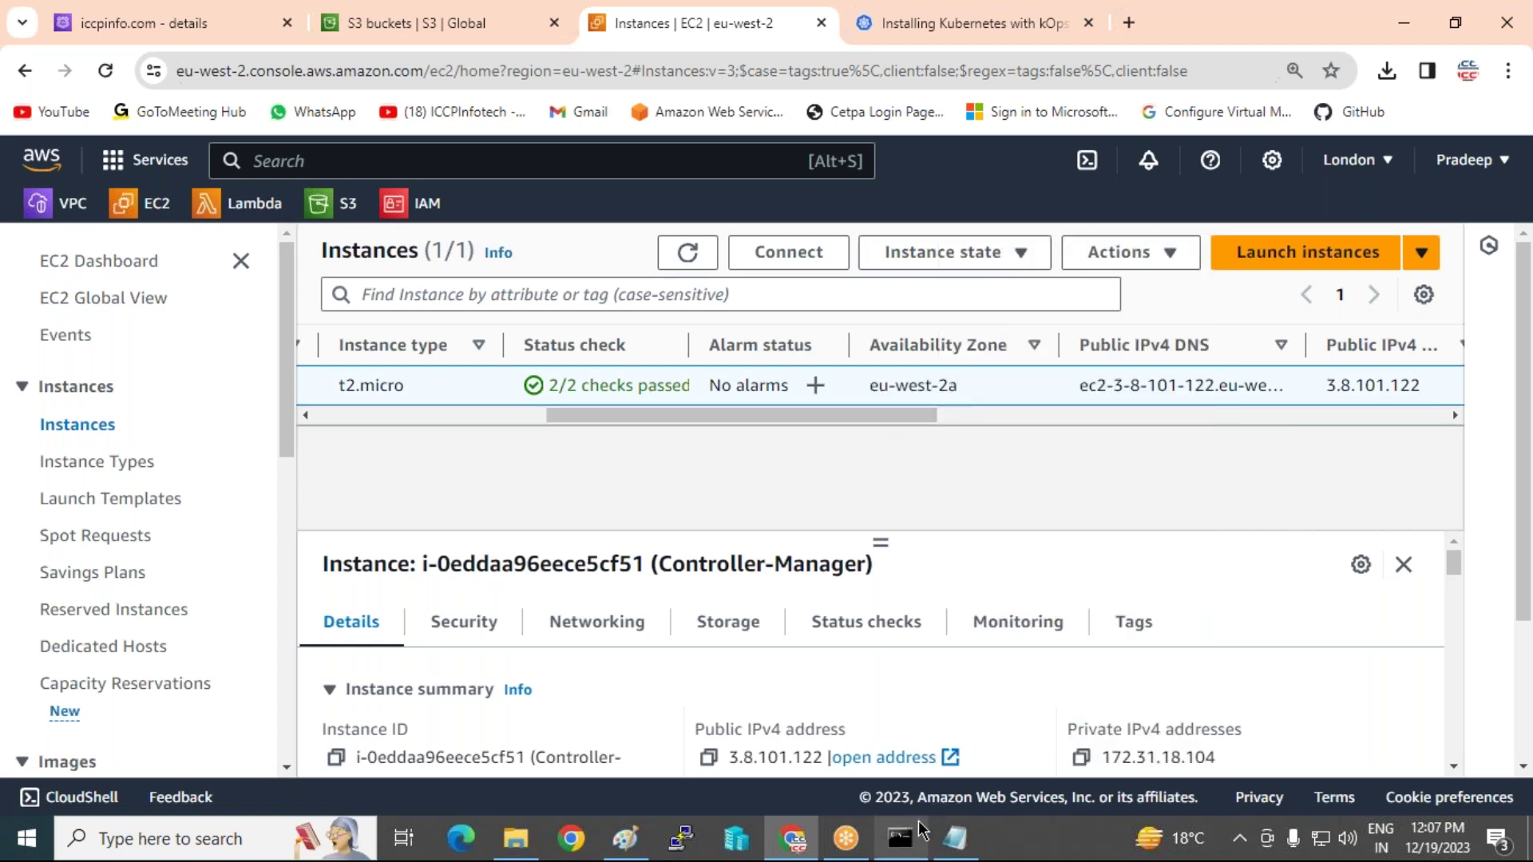
- Replace the --zones value of the kops create cluster command in the notes with eu-west-2a
{"action": "mouse_move", "coordinate": [910, 839]}
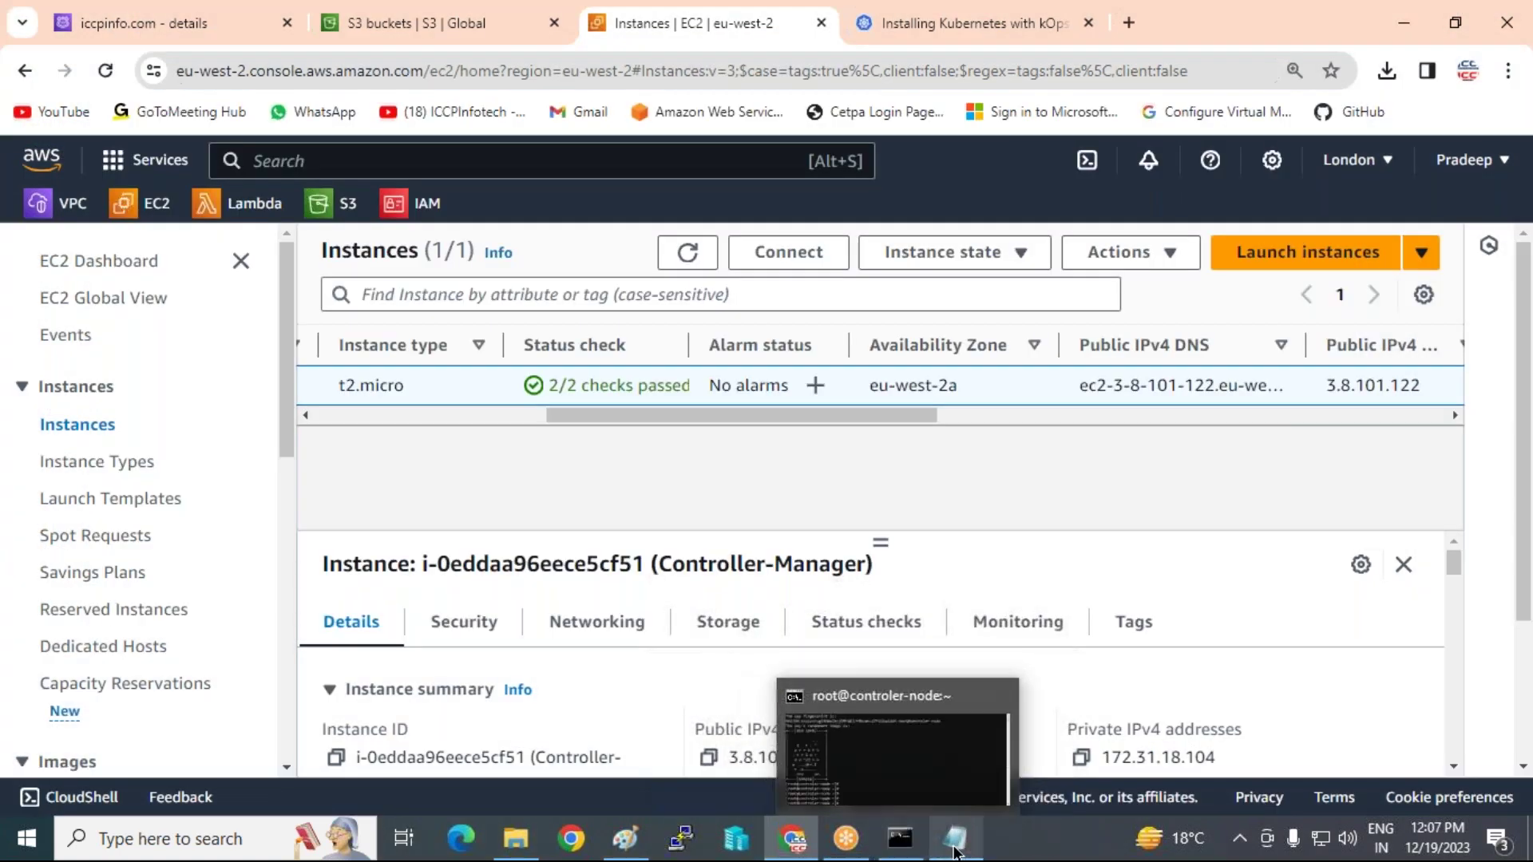
{"action": "left_click", "coordinate": [954, 846]}
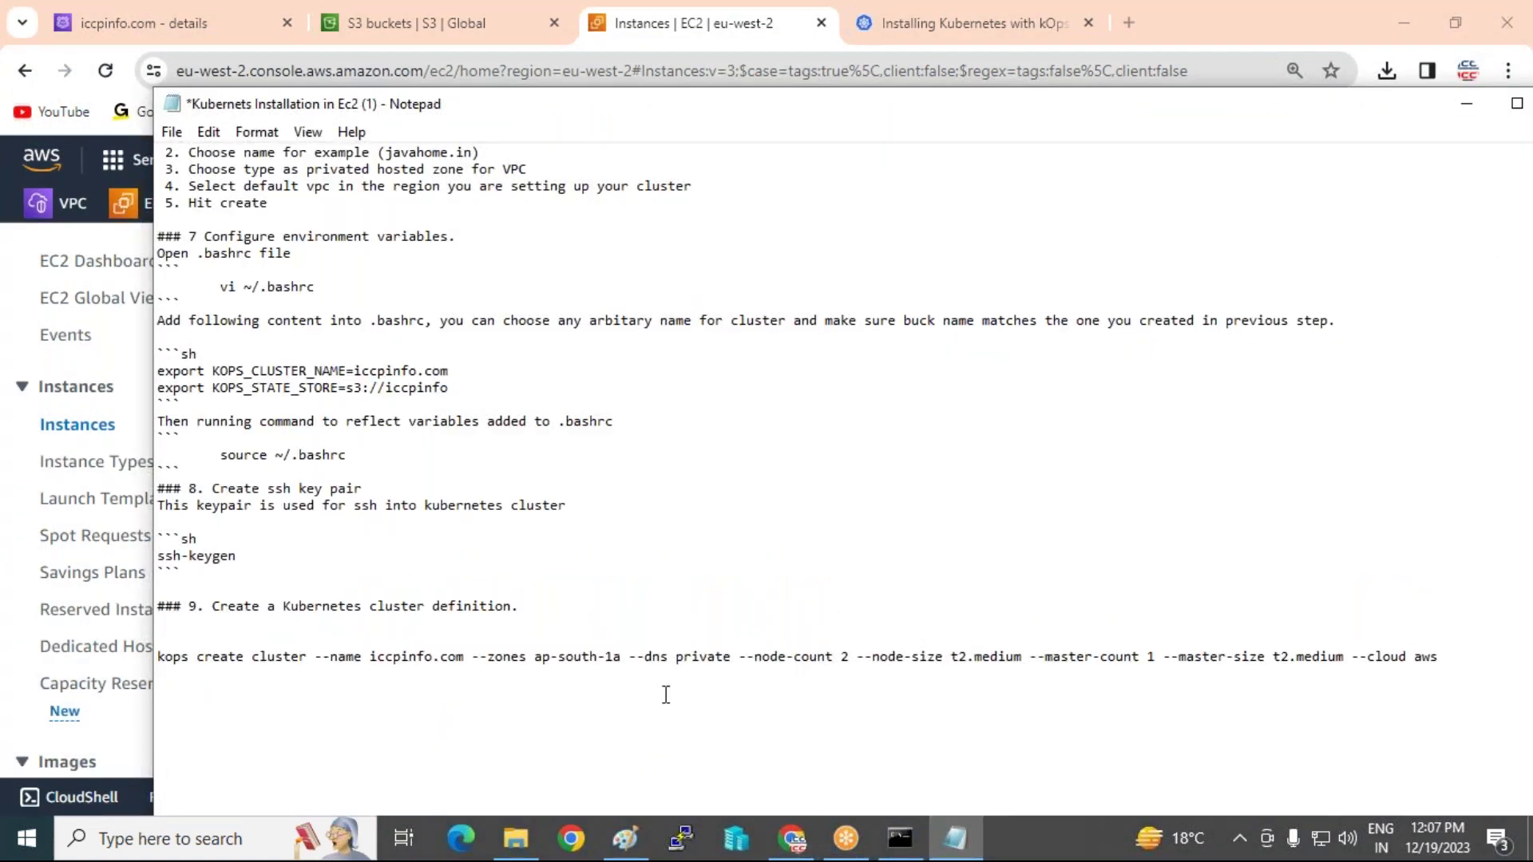
{"action": "left_click_drag", "start_coordinate": [533, 660], "coordinate": [620, 657]}
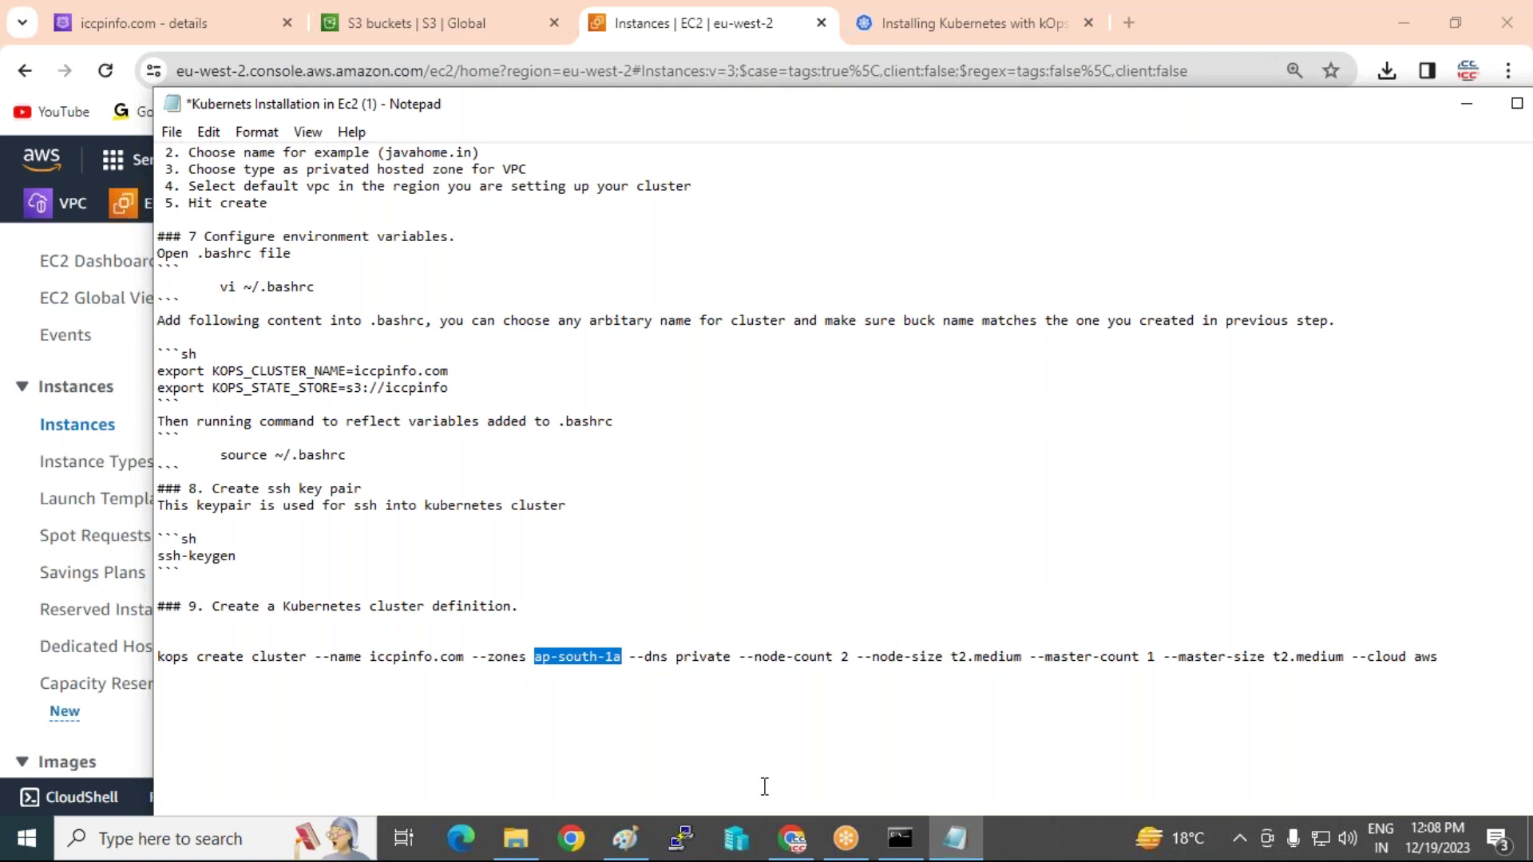
{"action": "key", "text": "ctrl+v"}
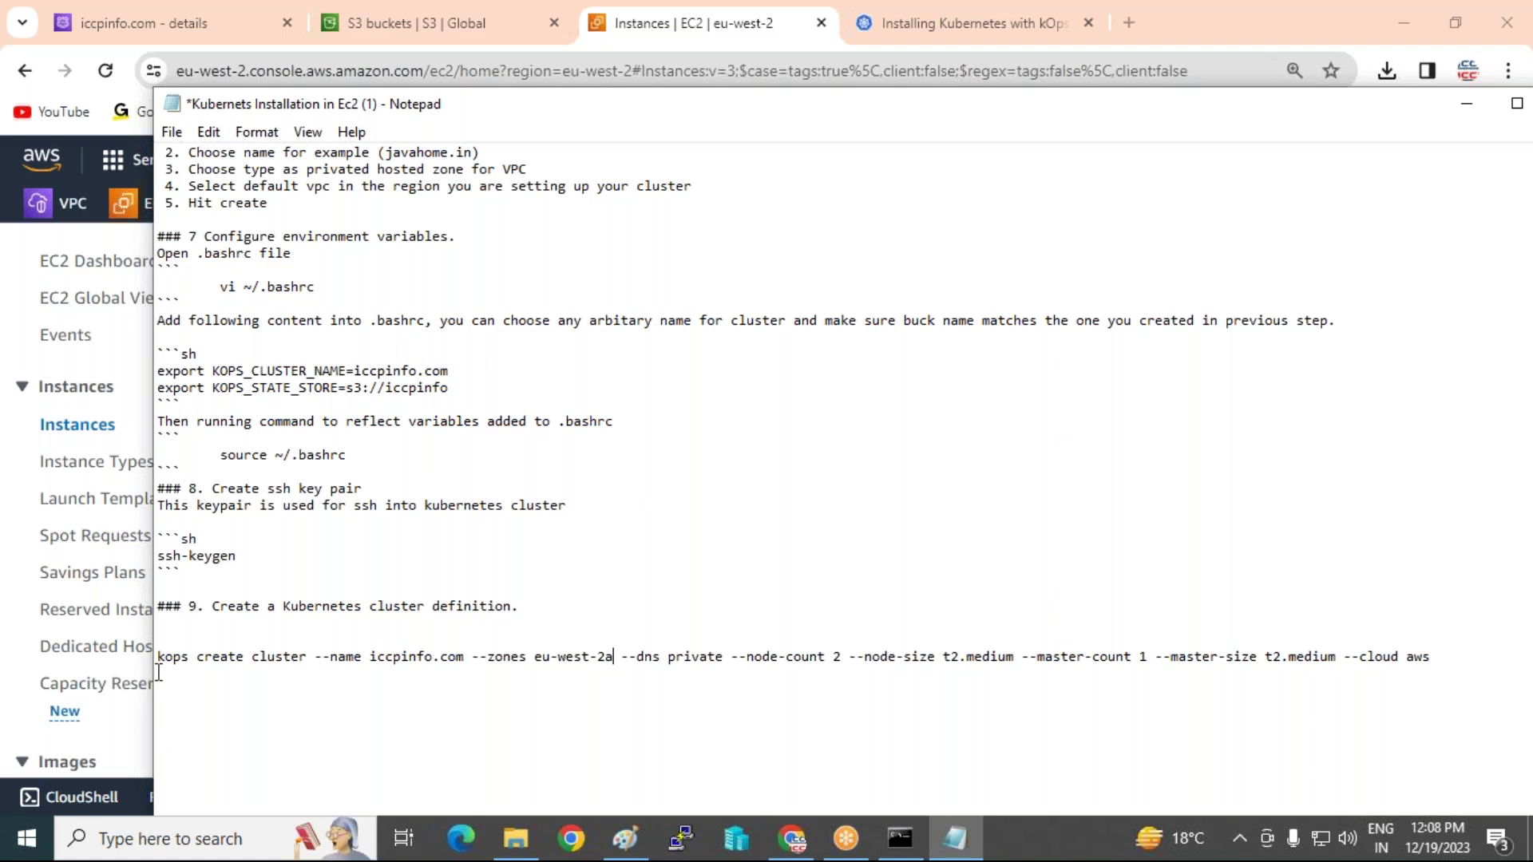
- Copy the complete kops create cluster command, save the notes file and minimize it
{"action": "left_click_drag", "start_coordinate": [157, 657], "coordinate": [1195, 689]}
{"action": "key", "text": "super+c"}
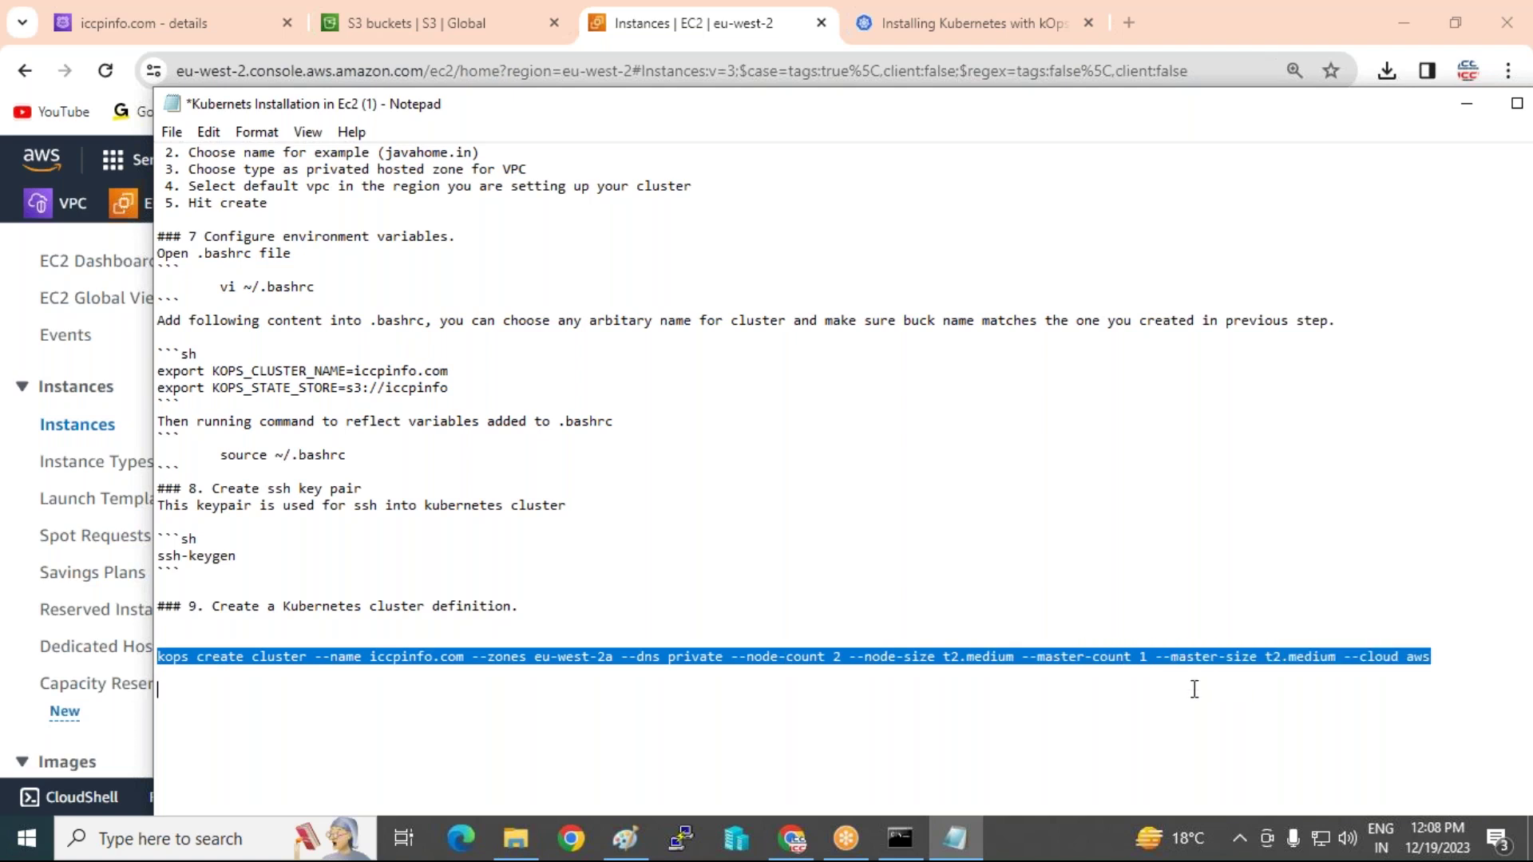
{"action": "key", "text": "ctrl+s"}
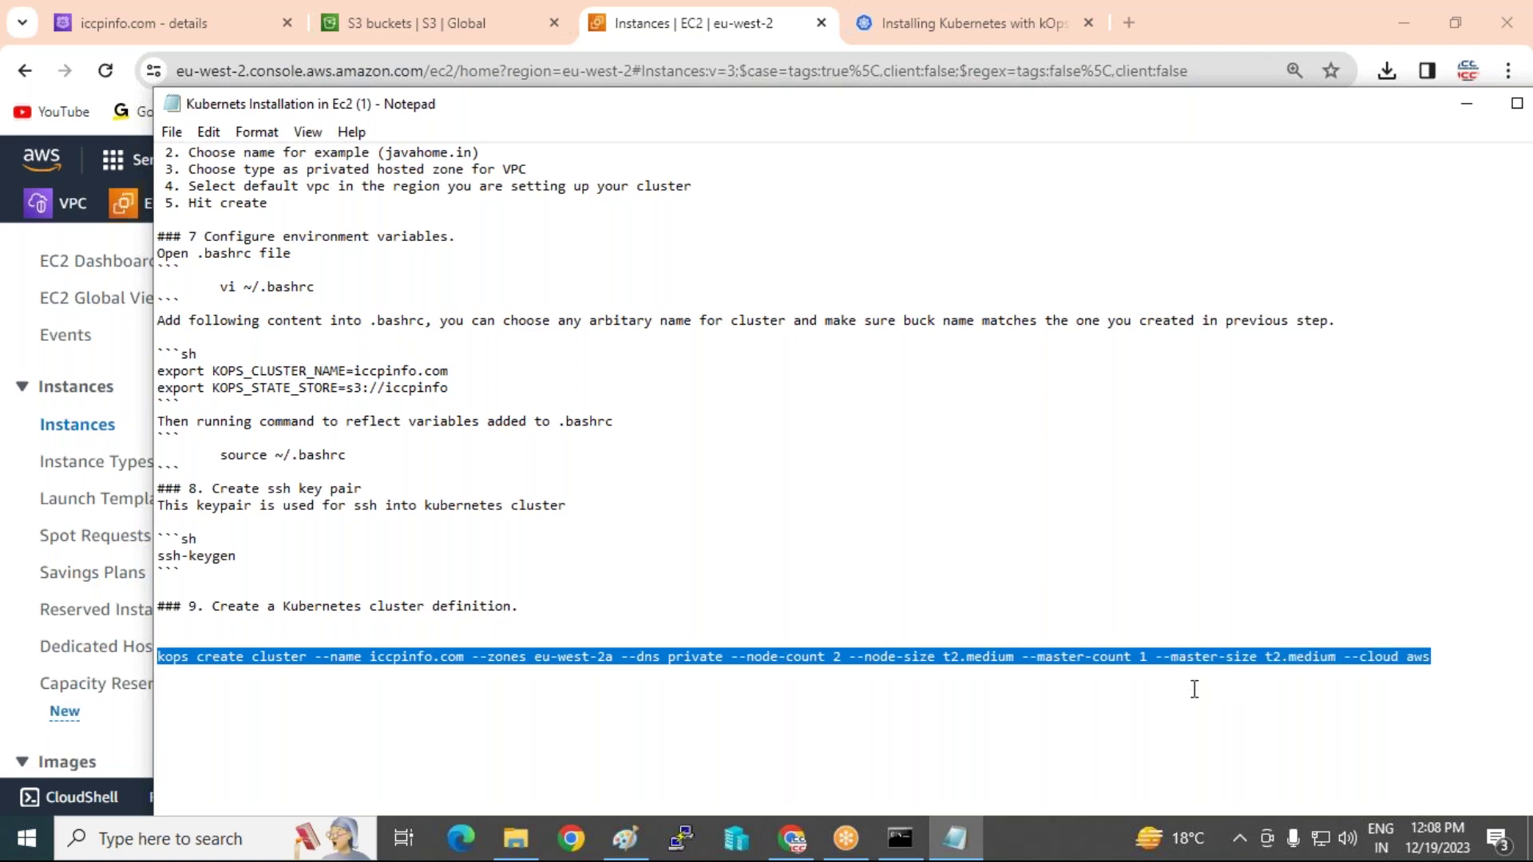
{"action": "left_click", "coordinate": [1455, 106]}
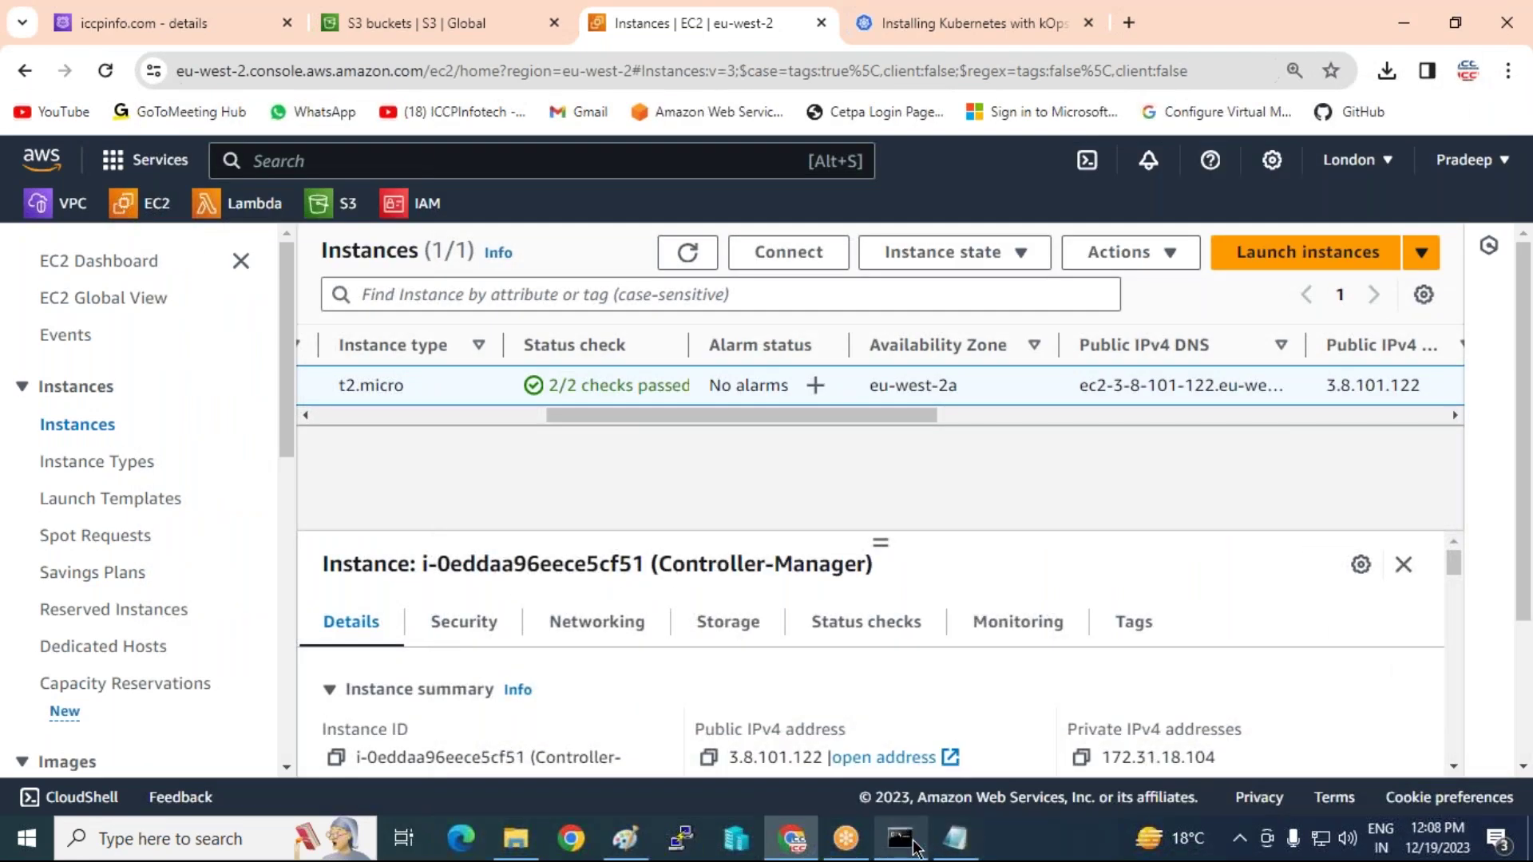
- Switch to the root@controler-node terminal and clear its screen
{"action": "left_click", "coordinate": [900, 840]}
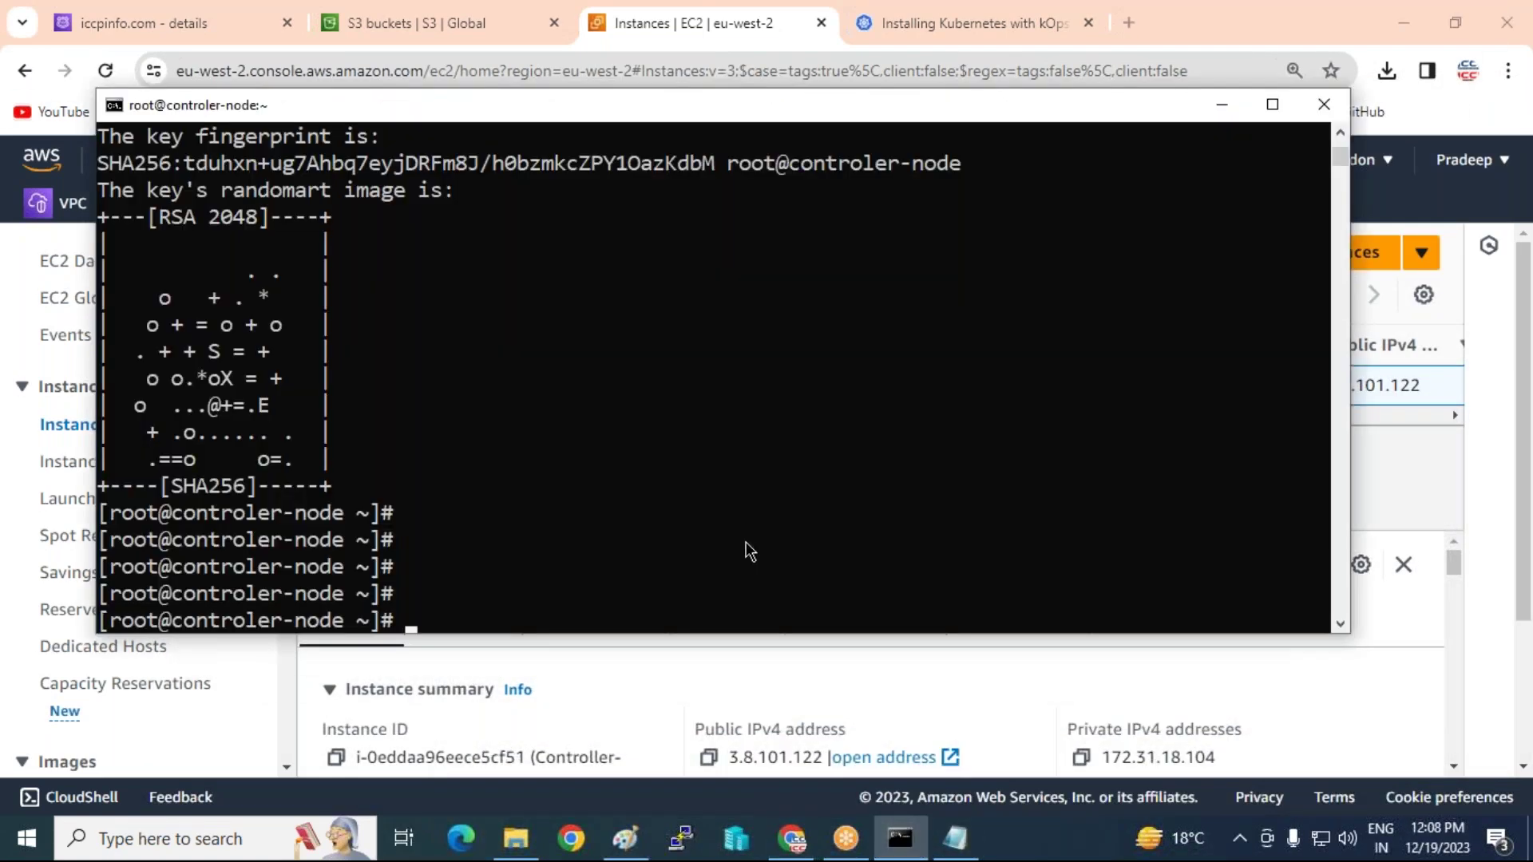
{"action": "type", "text": "clear"}
{"action": "key", "text": "Return"}
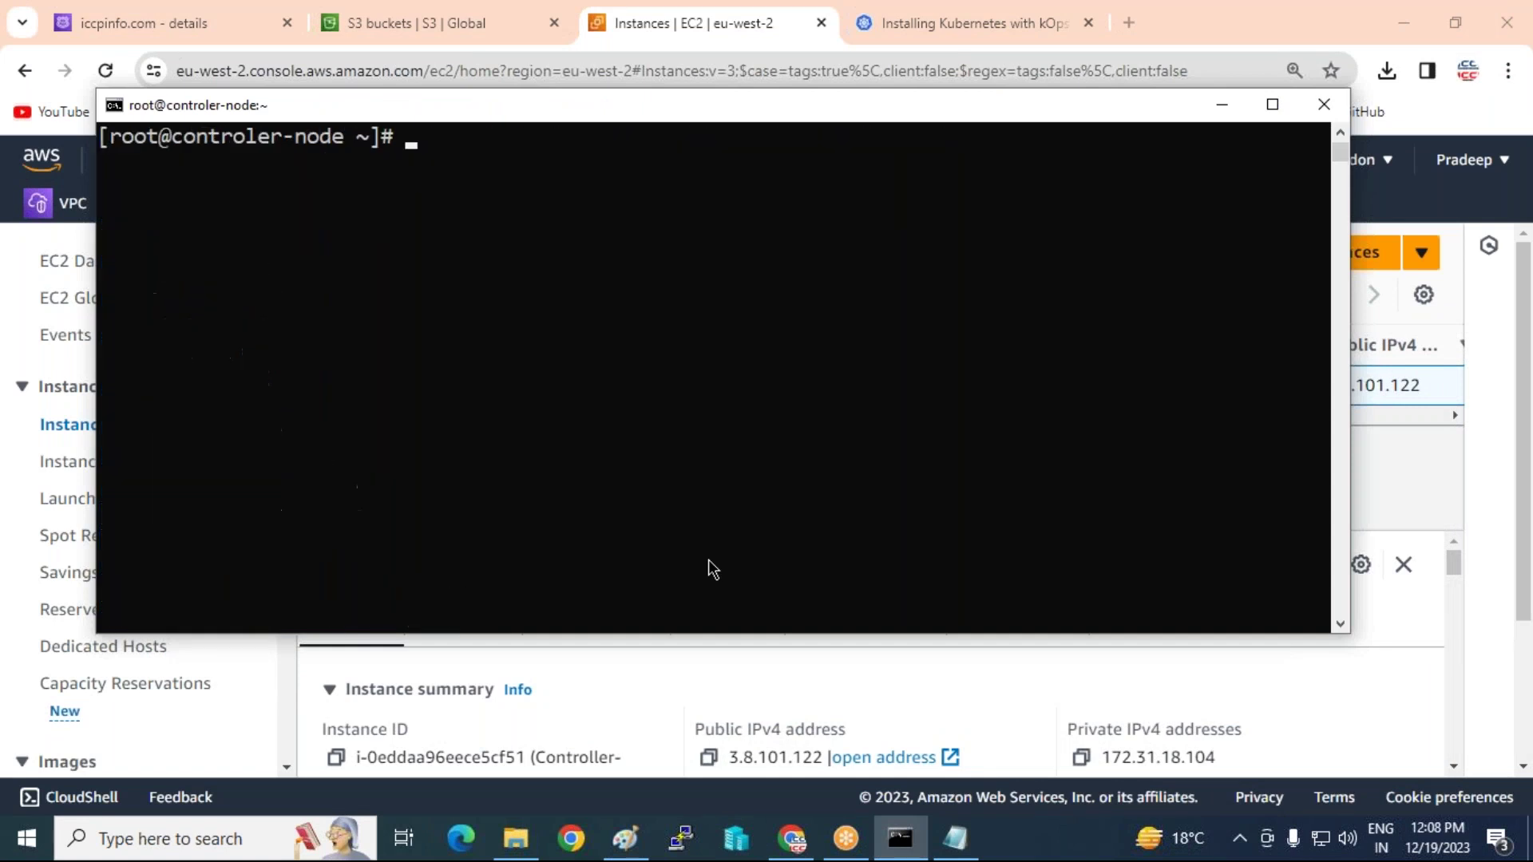
- Run the copied kops create cluster command for iccpinfo.com in eu-west-2a on AWS with private DNS, two t2.medium nodes and one t2.medium master
{"action": "right_click", "coordinate": [650, 328]}
{"action": "key", "text": "Return"}
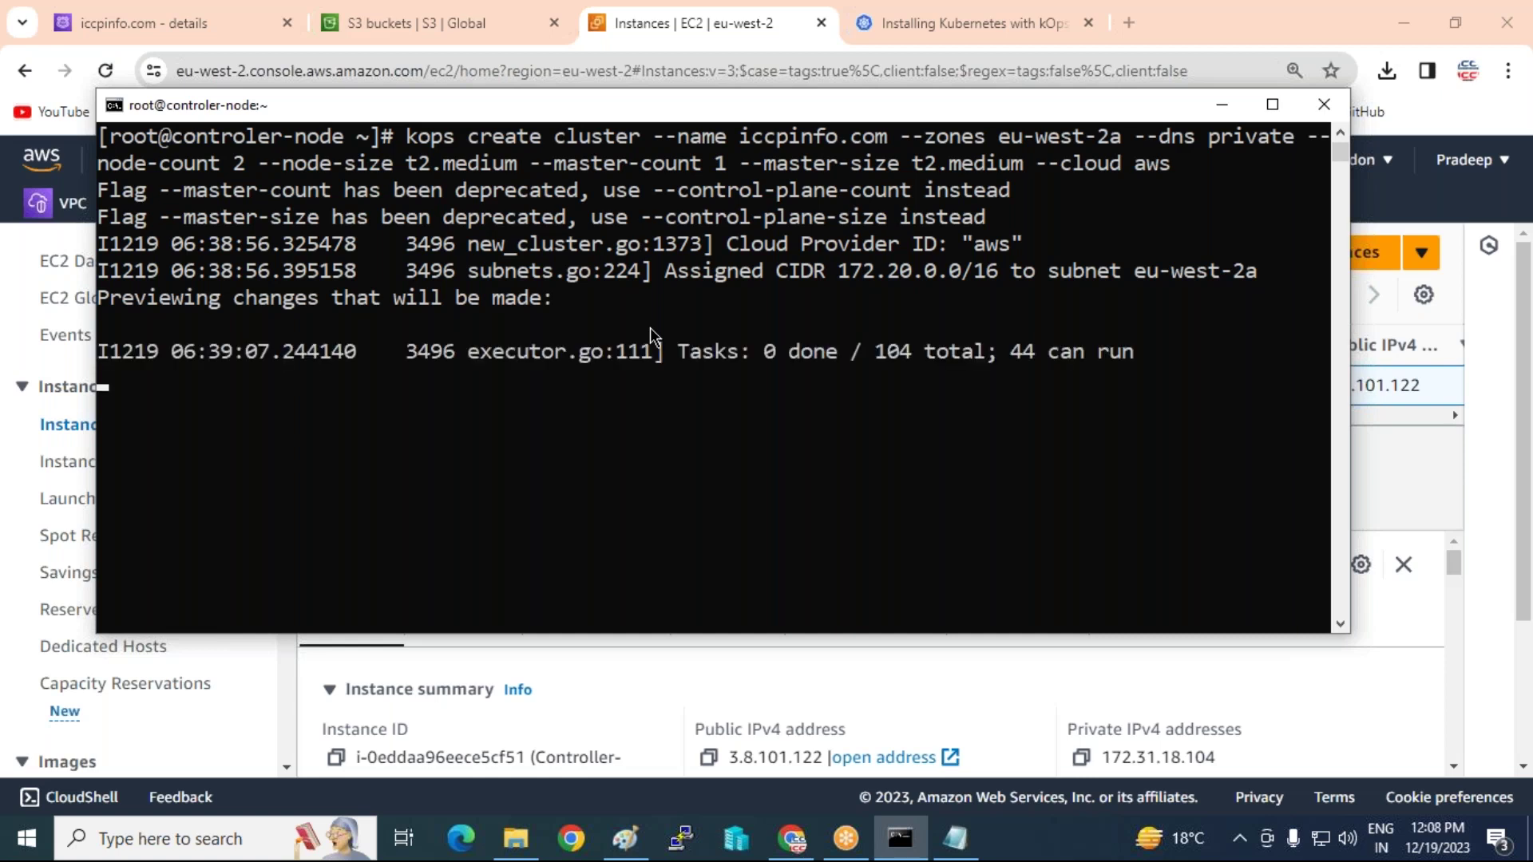
{"action": "key", "text": "Return"}
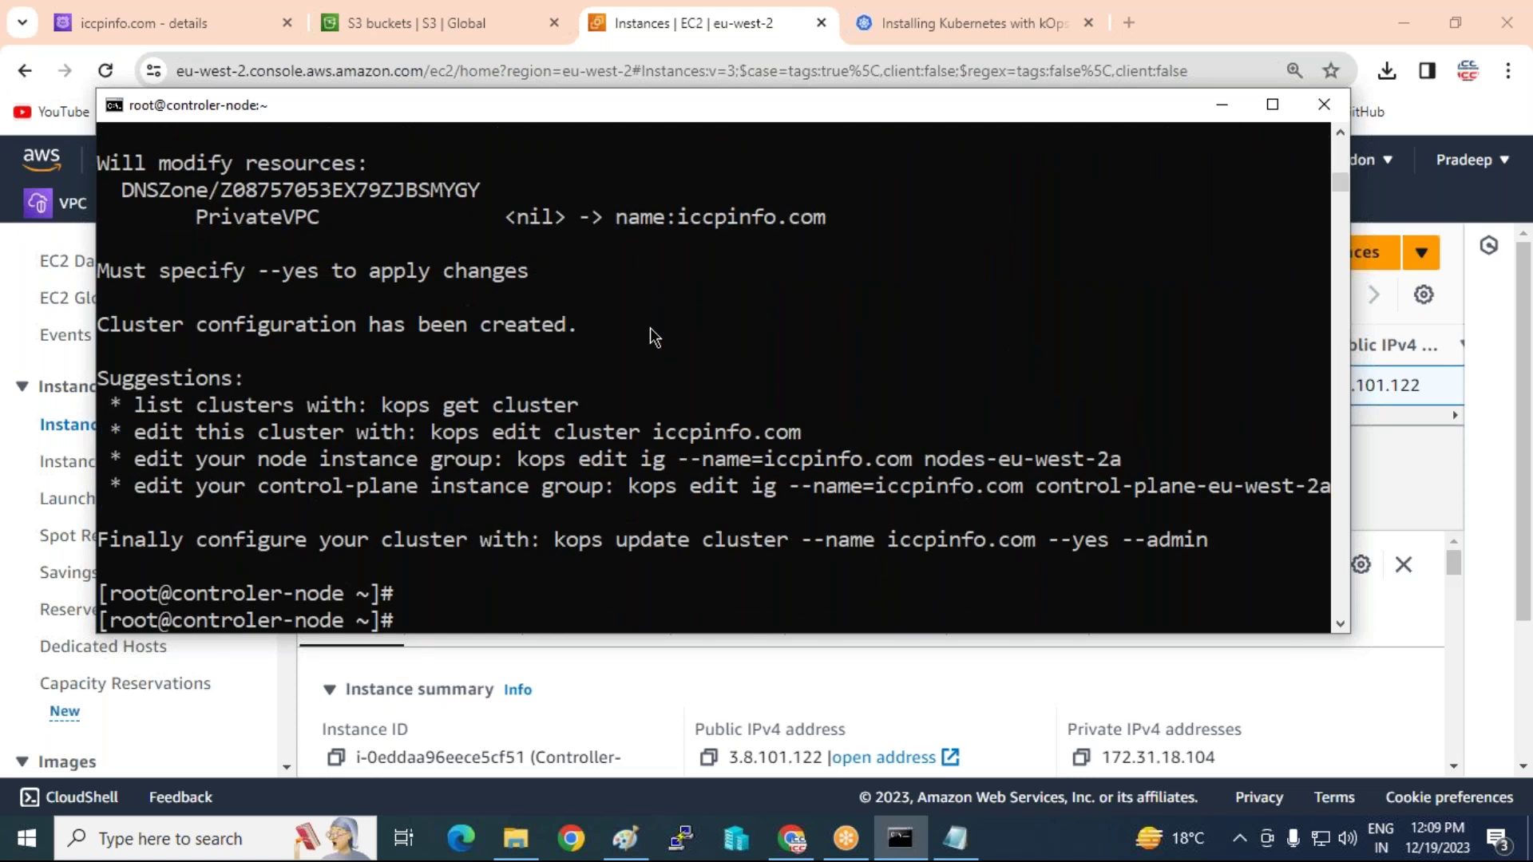
- Review the previewed VPC, subnet and security group changes in the kops output, down to the closing suggestions
{"action": "scroll", "coordinate": [533, 289], "scroll_direction": "up", "scroll_amount": 1}
{"action": "scroll", "coordinate": [279, 371], "scroll_direction": "up", "scroll_amount": 5}
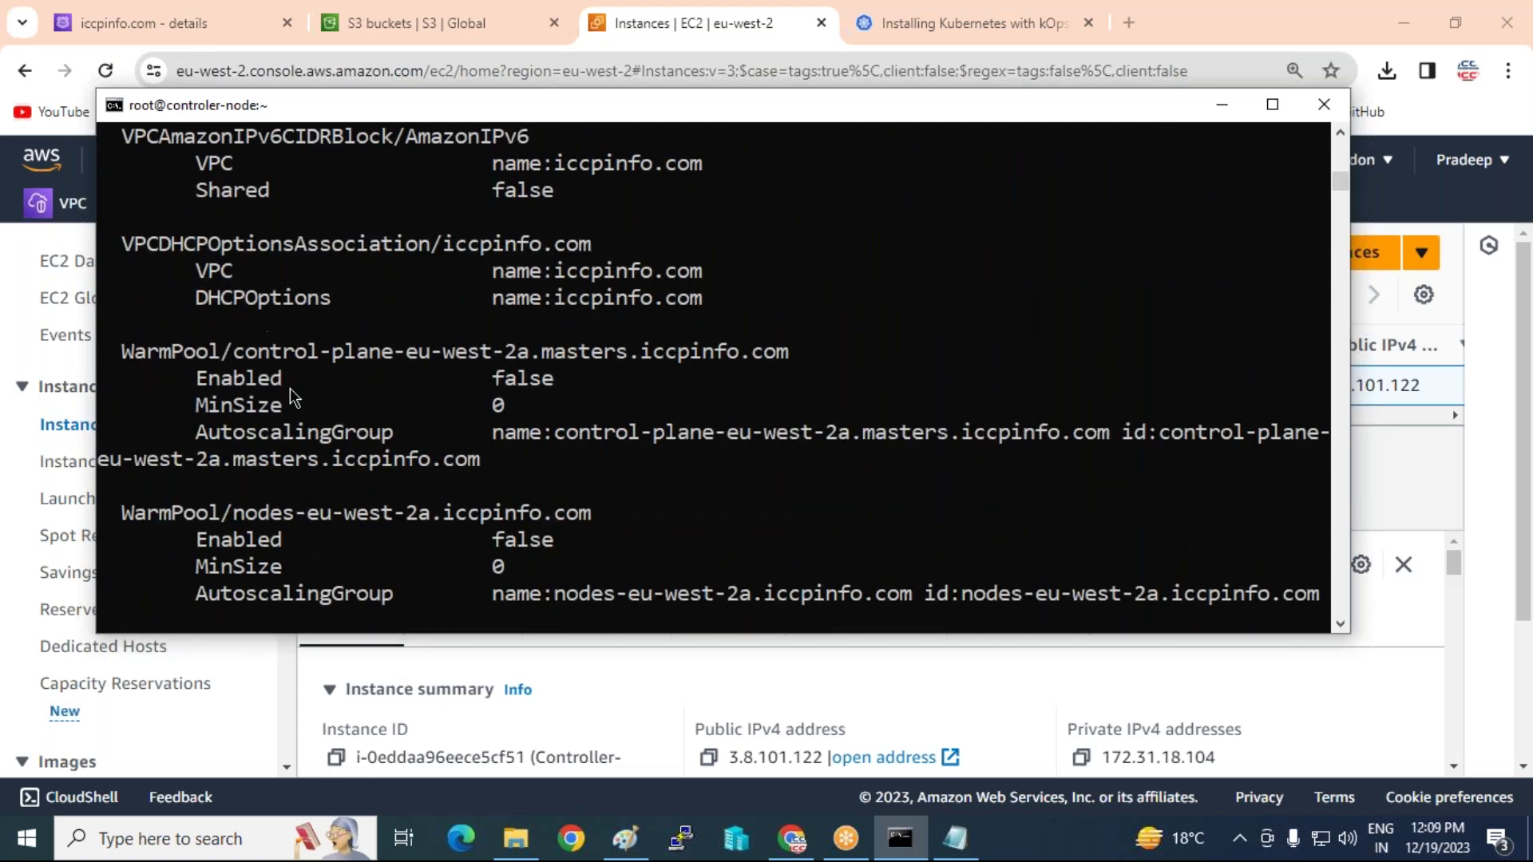
{"action": "scroll", "coordinate": [272, 352], "scroll_direction": "up", "scroll_amount": 3}
{"action": "scroll", "coordinate": [317, 351], "scroll_direction": "up", "scroll_amount": 1}
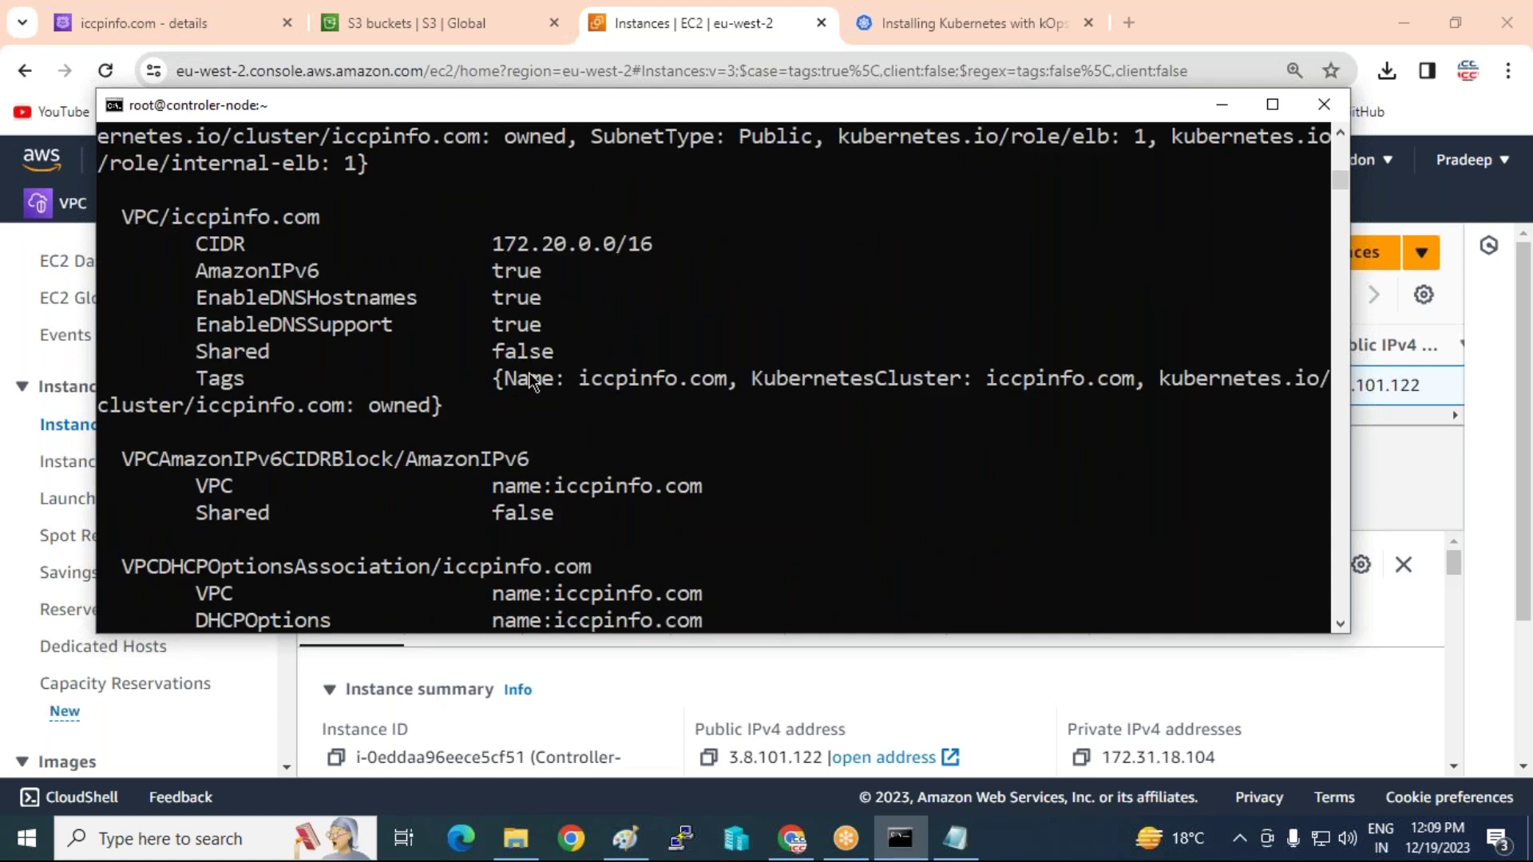
{"action": "scroll", "coordinate": [618, 415], "scroll_direction": "up", "scroll_amount": 5}
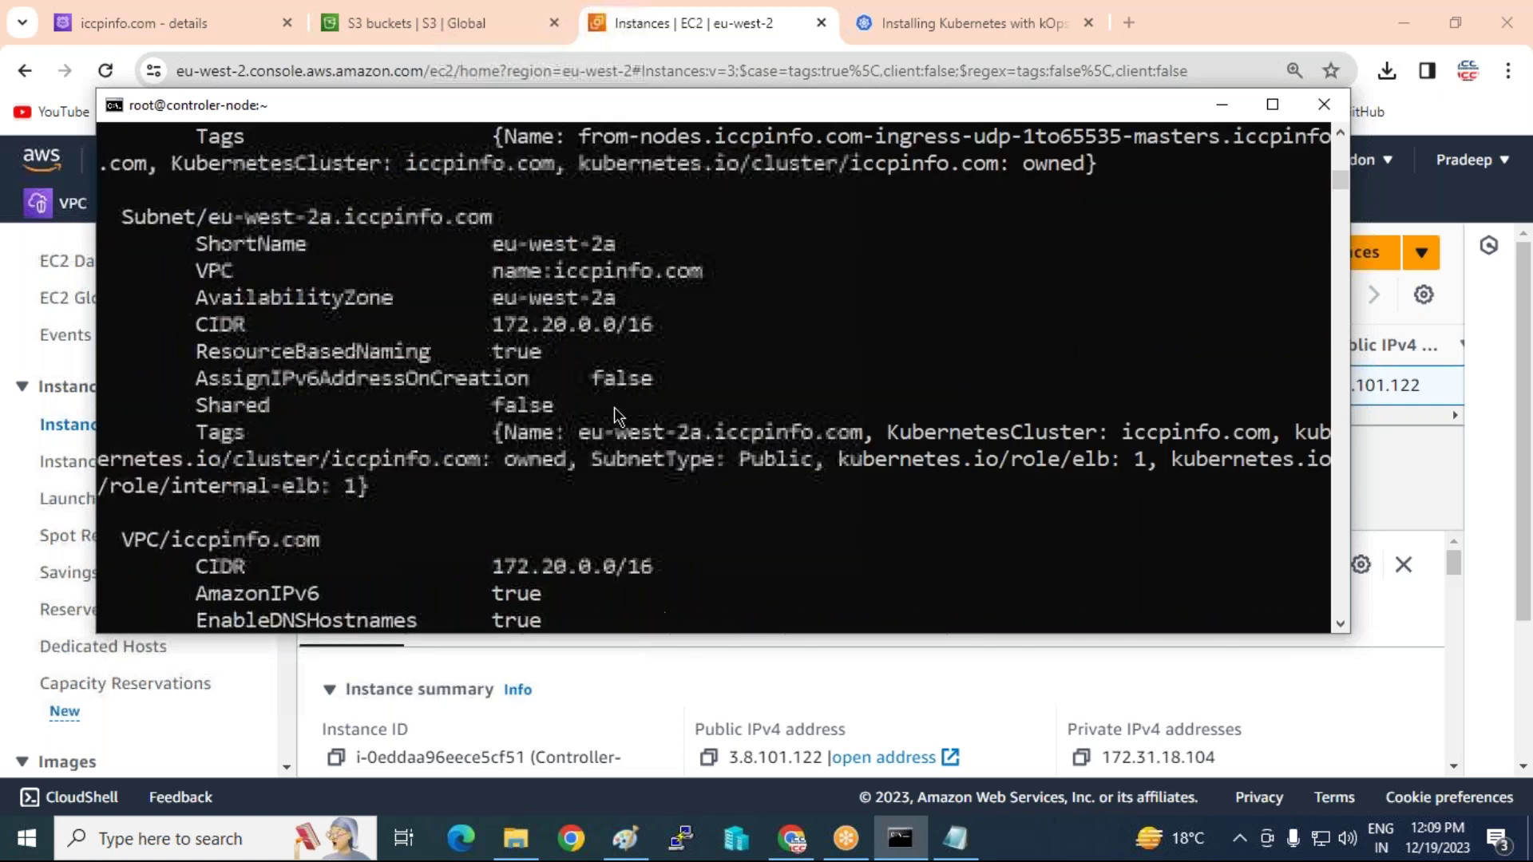
{"action": "scroll", "coordinate": [451, 391], "scroll_direction": "up", "scroll_amount": 2}
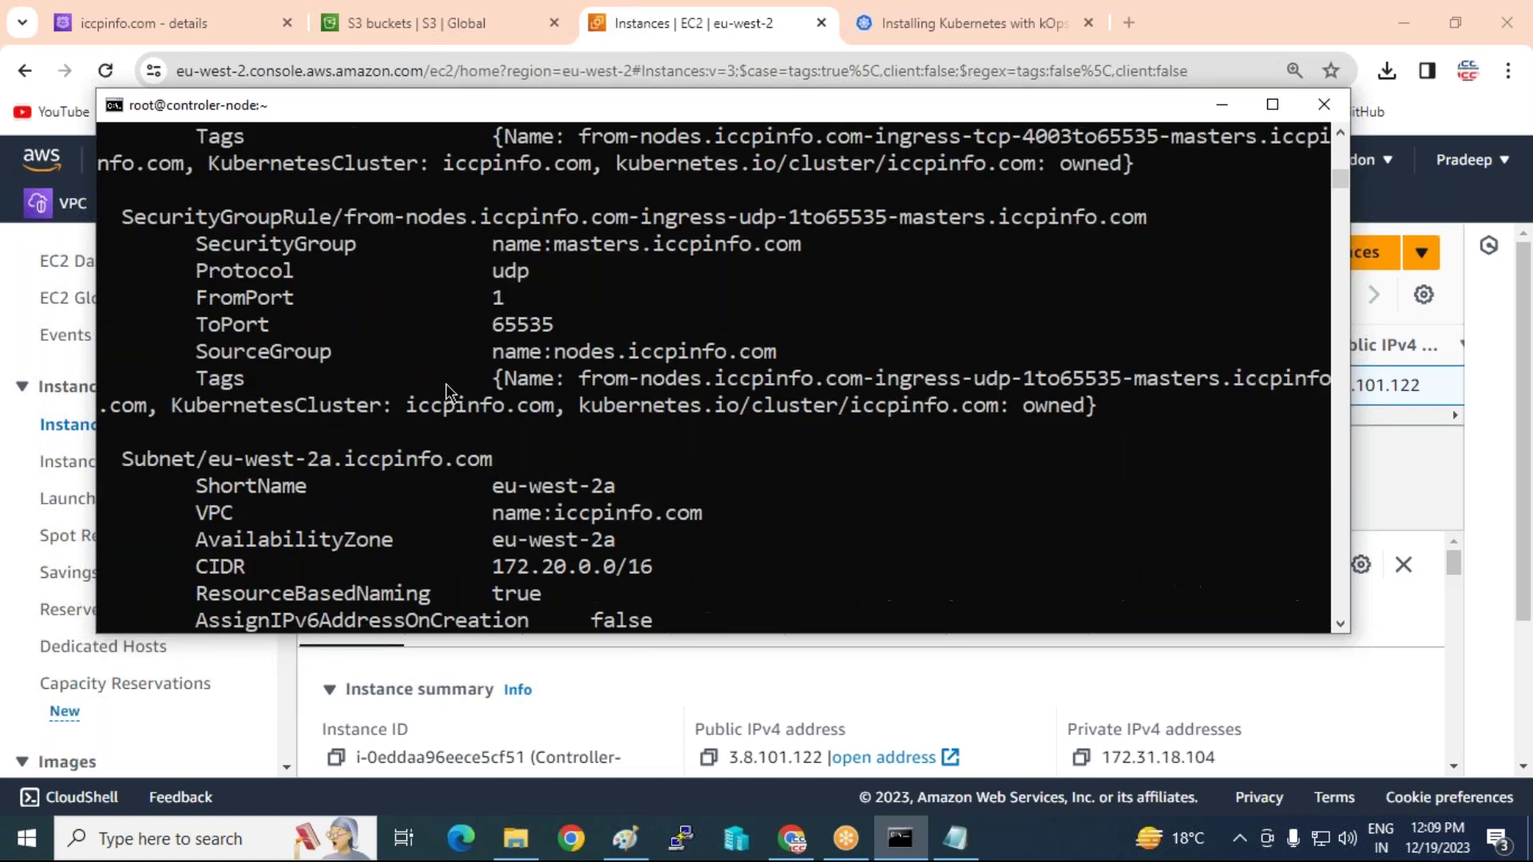
{"action": "scroll", "coordinate": [469, 319], "scroll_direction": "up", "scroll_amount": 2}
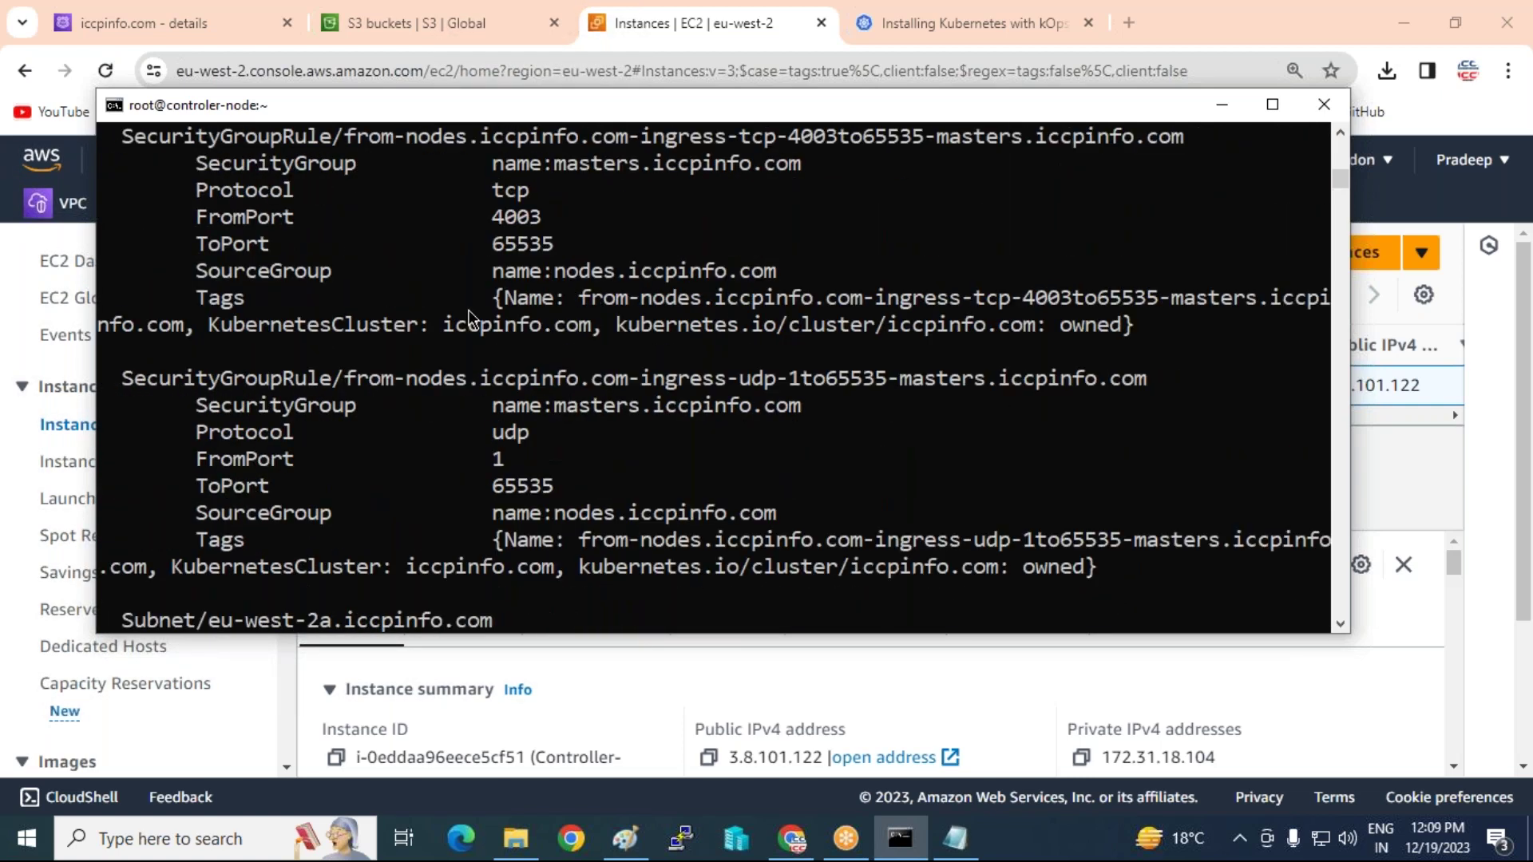
{"action": "scroll", "coordinate": [471, 319], "scroll_direction": "up", "scroll_amount": 1}
{"action": "scroll", "coordinate": [423, 321], "scroll_direction": "up", "scroll_amount": 5}
{"action": "scroll", "coordinate": [425, 318], "scroll_direction": "up", "scroll_amount": 7}
{"action": "scroll", "coordinate": [426, 319], "scroll_direction": "down", "scroll_amount": 9}
{"action": "scroll", "coordinate": [423, 319], "scroll_direction": "down", "scroll_amount": 20}
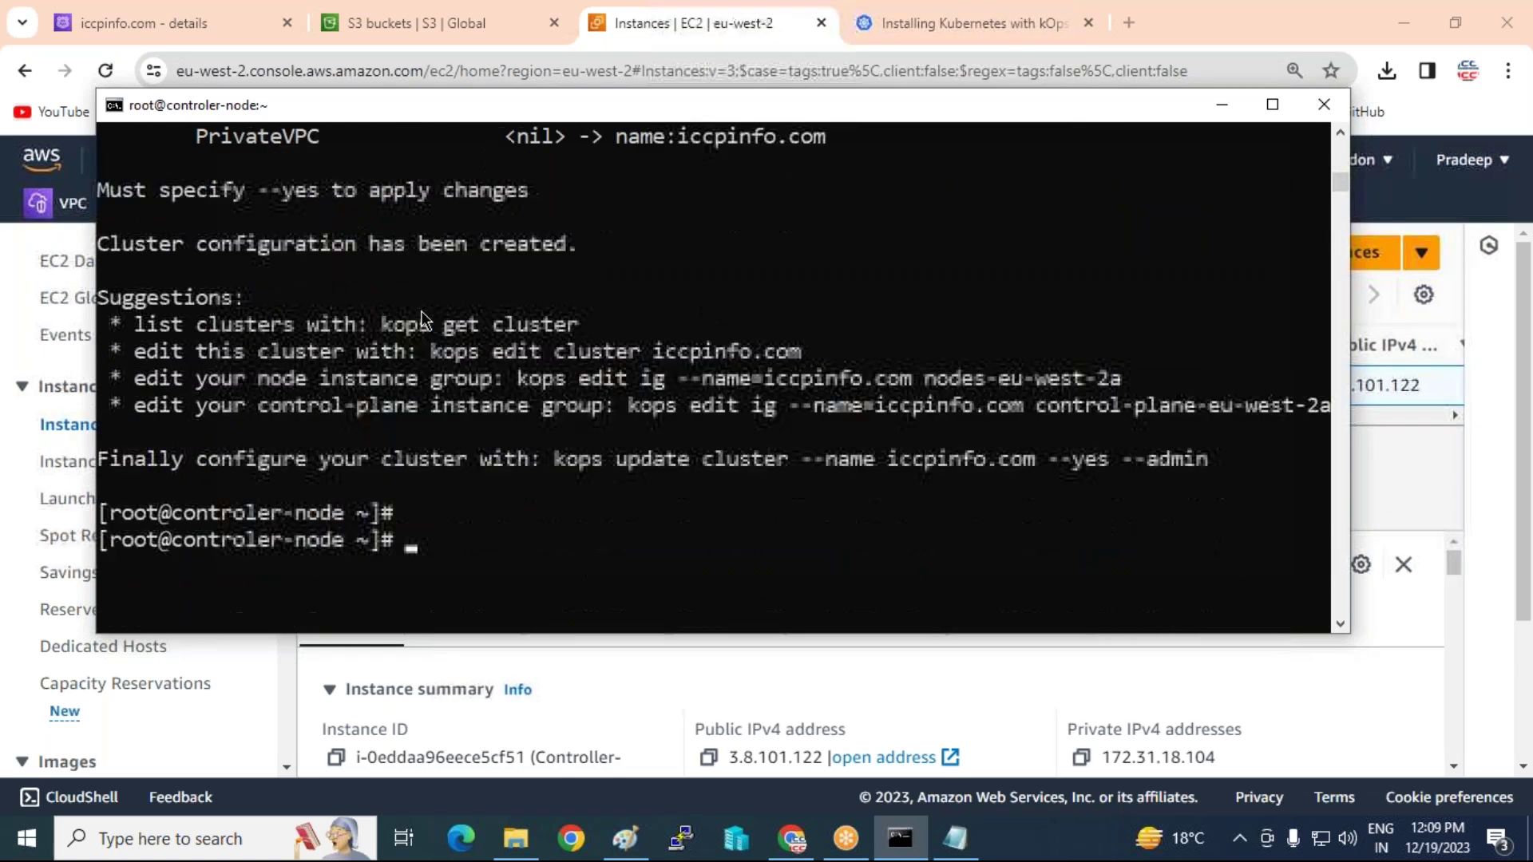
{"action": "scroll", "coordinate": [423, 319], "scroll_direction": "down", "scroll_amount": 1}
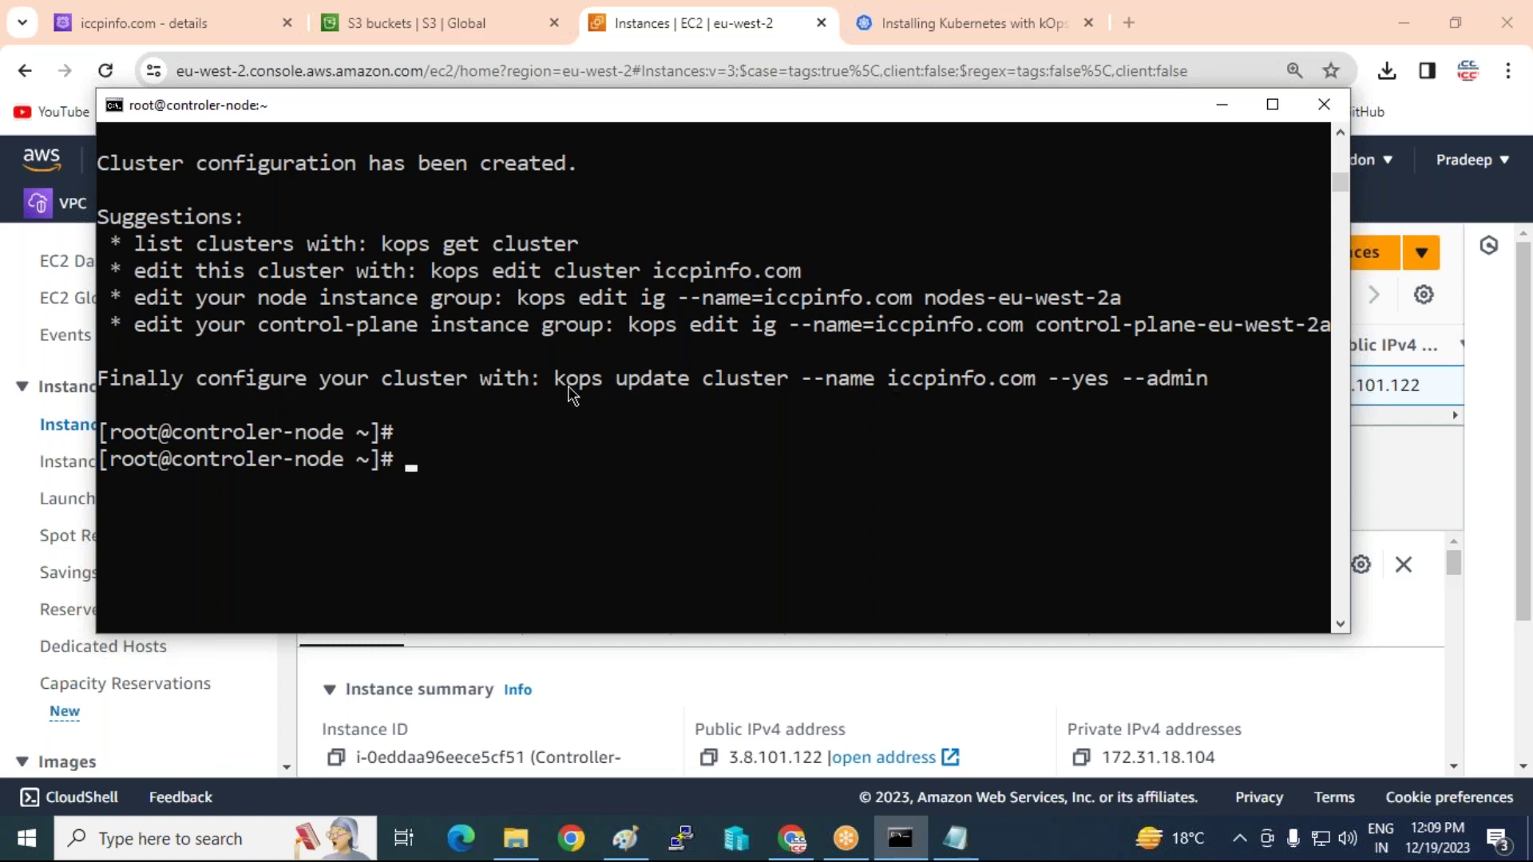
- Copy the suggested command kops update cluster --name iccpinfo.com --yes --admin from the output and run it
{"action": "left_click_drag", "start_coordinate": [555, 380], "coordinate": [1208, 389]}
{"action": "key", "text": "super+c"}
{"action": "right_click", "coordinate": [1186, 391]}
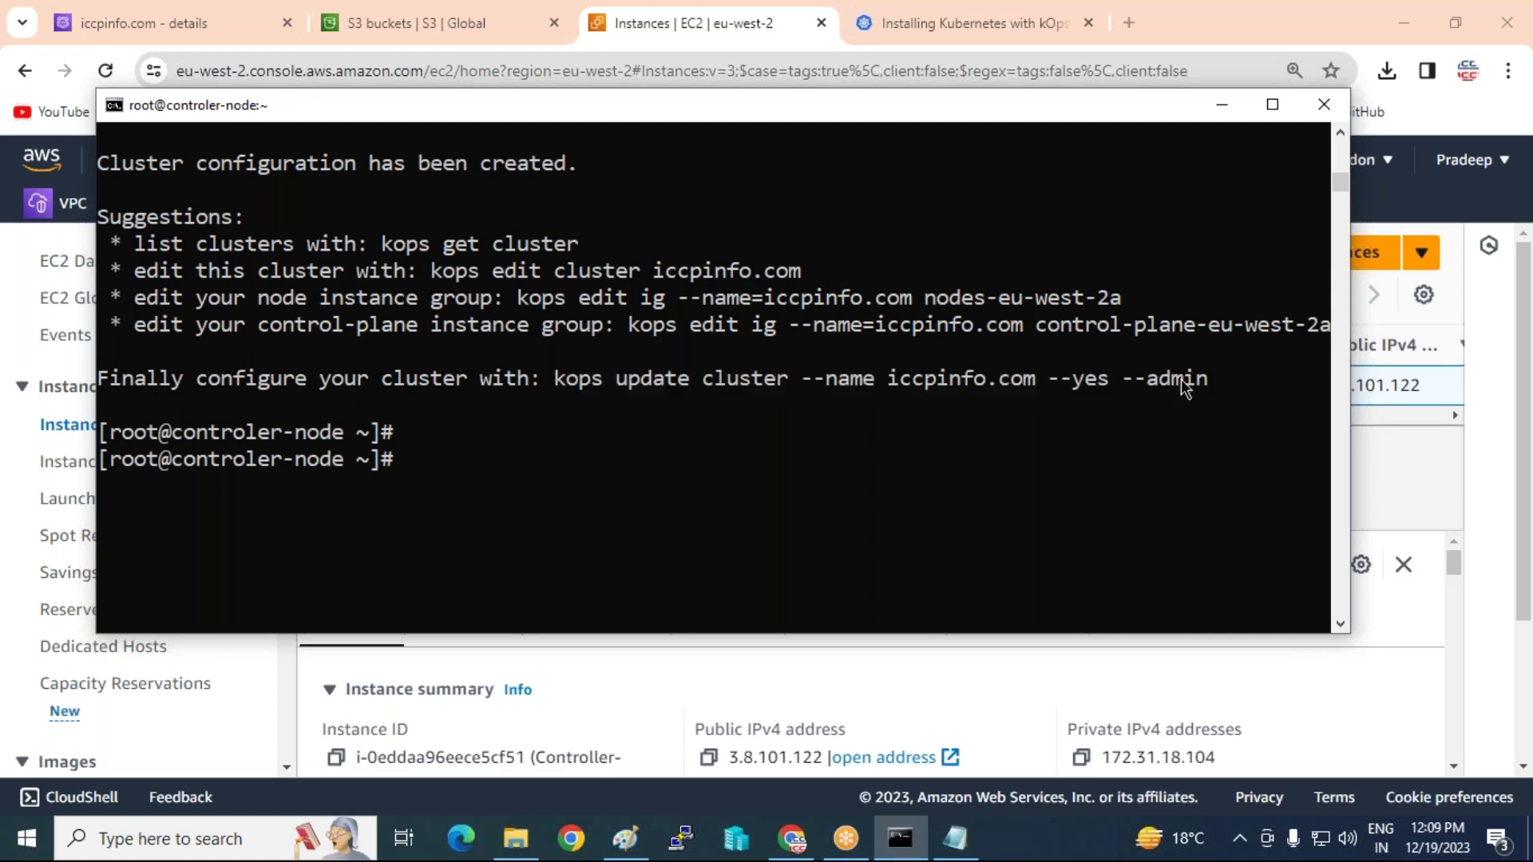
{"action": "right_click", "coordinate": [740, 461]}
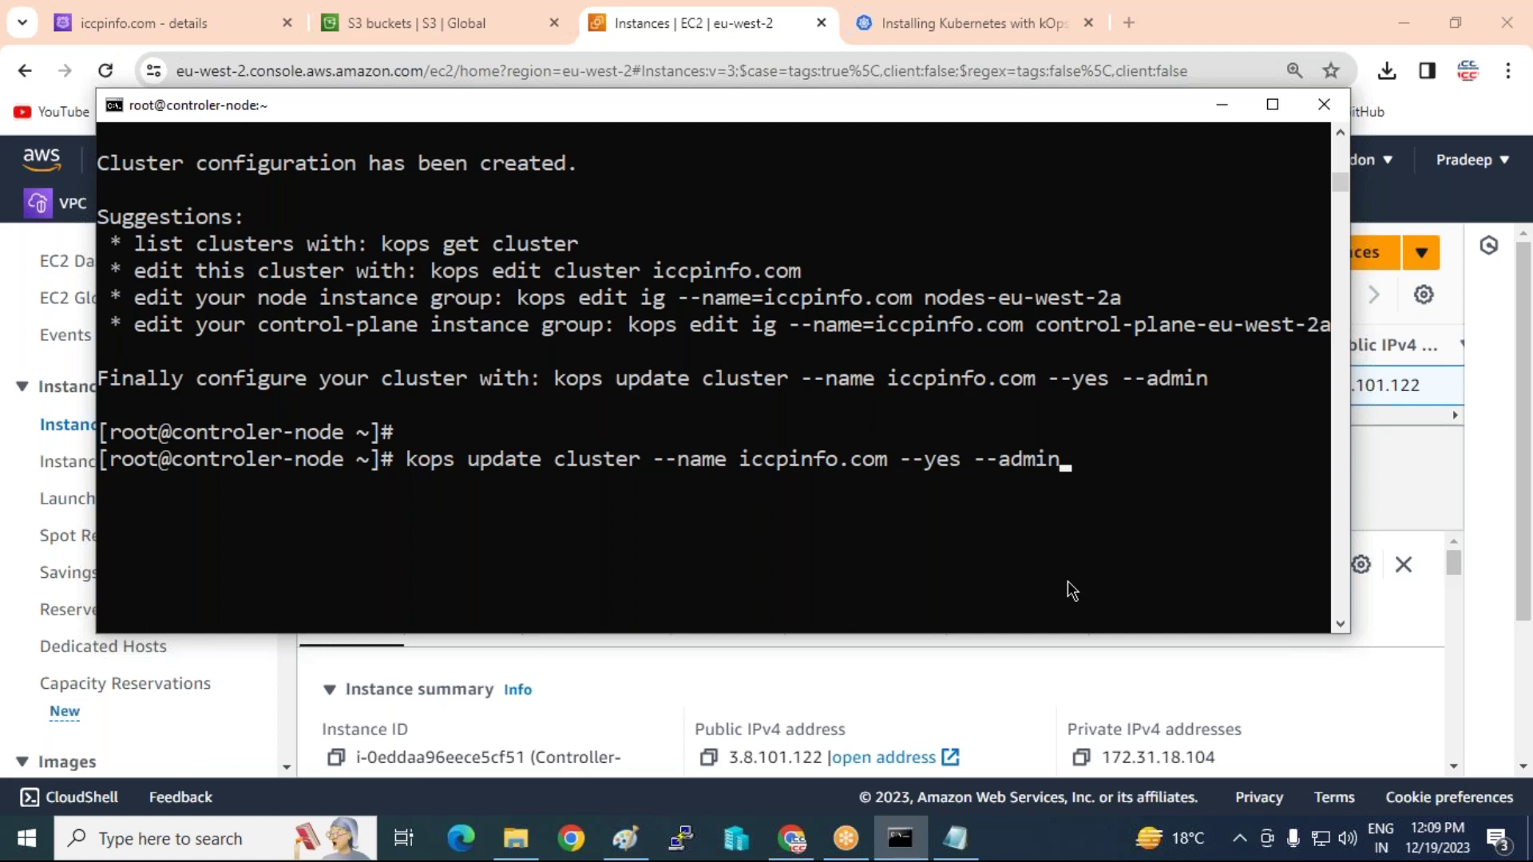
{"action": "key", "text": "Return"}
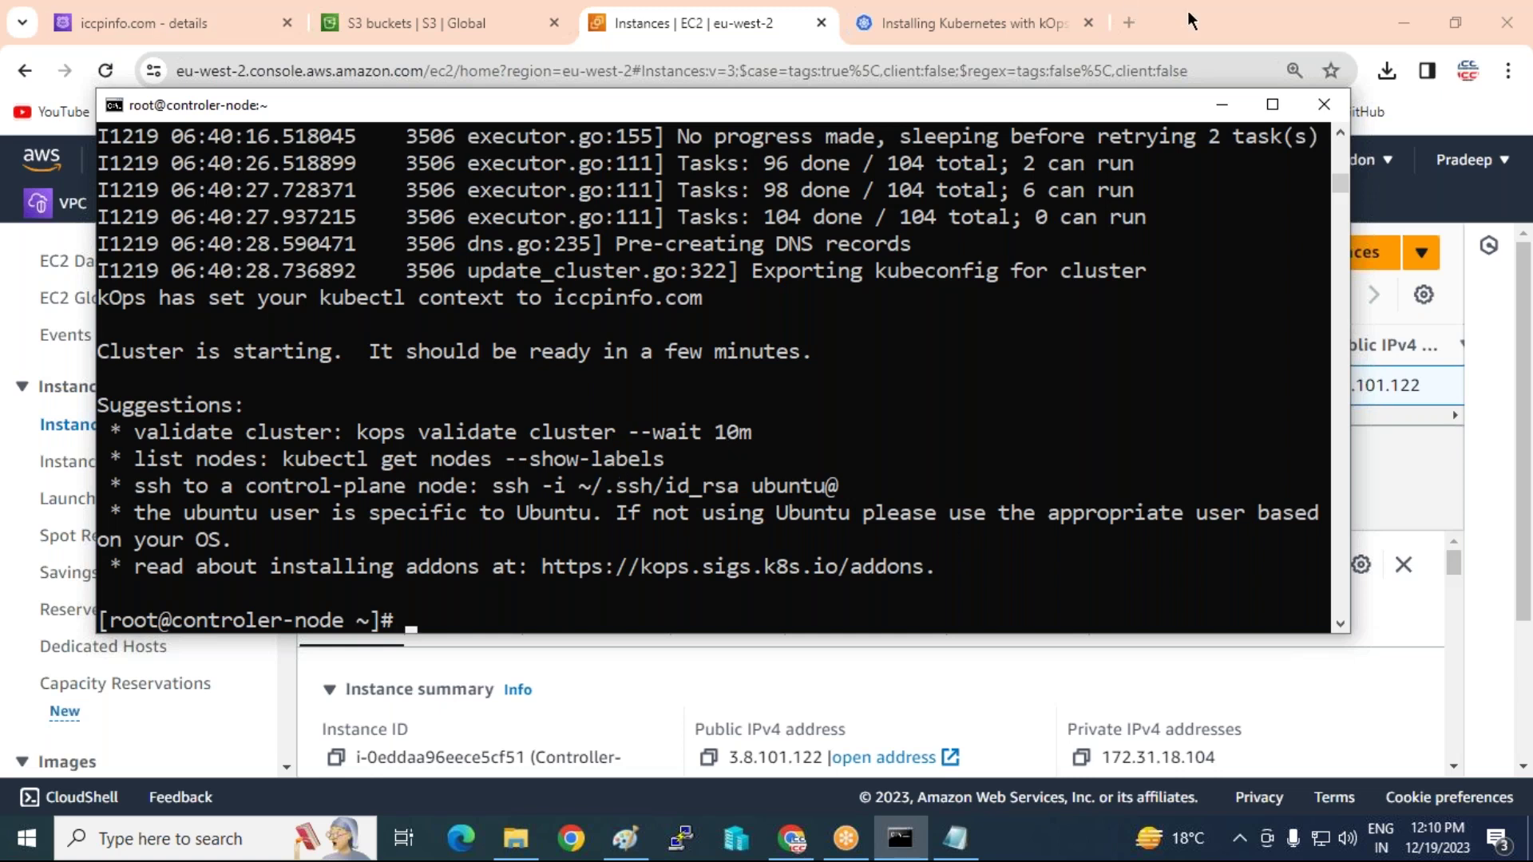
- Minimize the terminal and refresh the EC2 instances list from its first column
{"action": "left_click", "coordinate": [1222, 107]}
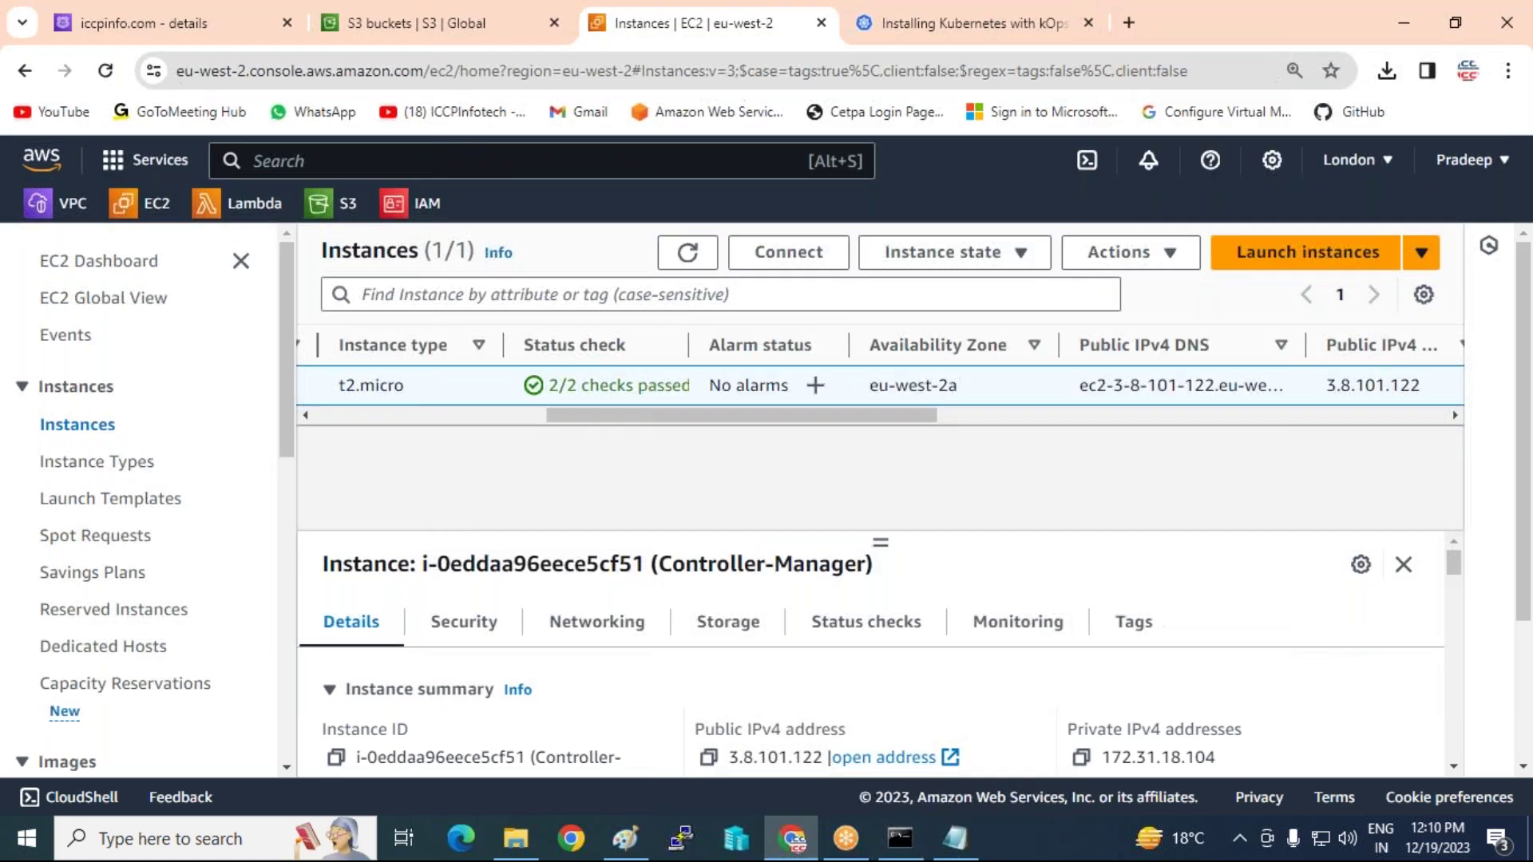
{"action": "left_click_drag", "start_coordinate": [585, 413], "coordinate": [276, 416]}
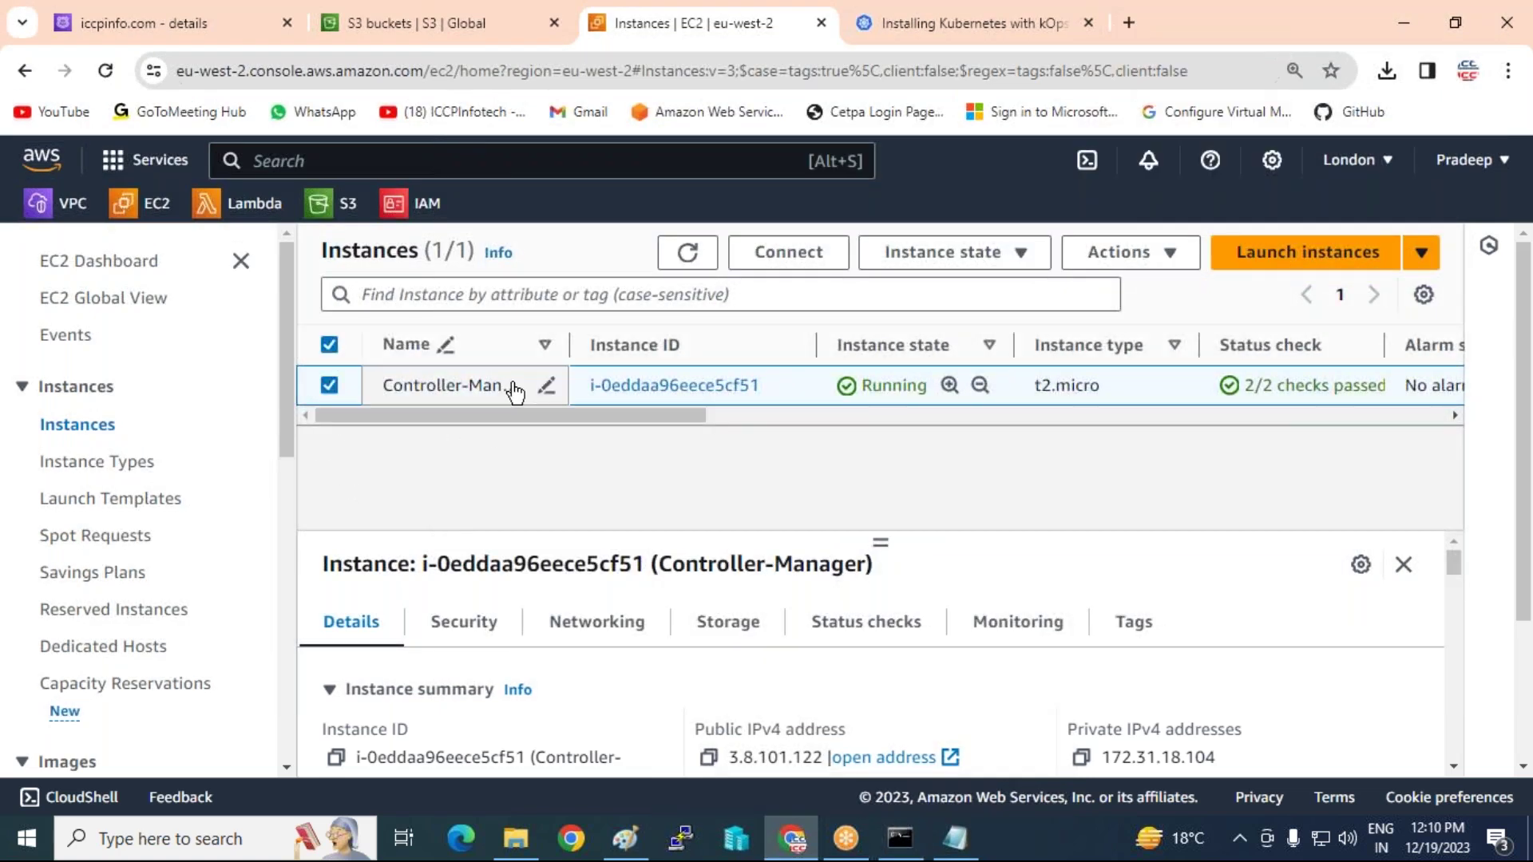
{"action": "left_click", "coordinate": [688, 253]}
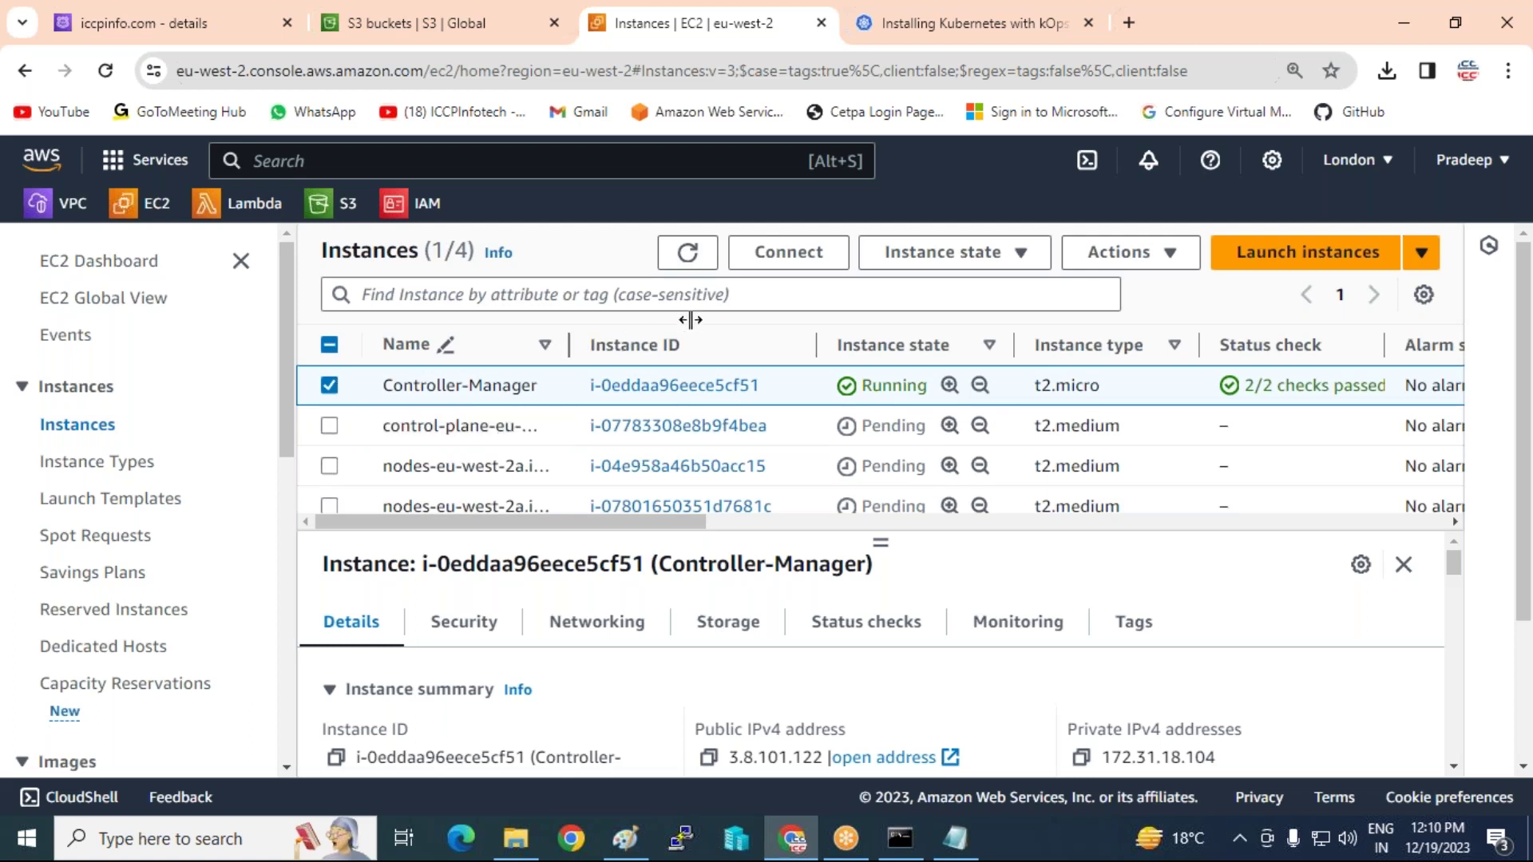
- Widen the Name column of the instances list and check the cluster instances' states, types and availability zones
{"action": "left_click_drag", "start_coordinate": [691, 320], "coordinate": [714, 323]}
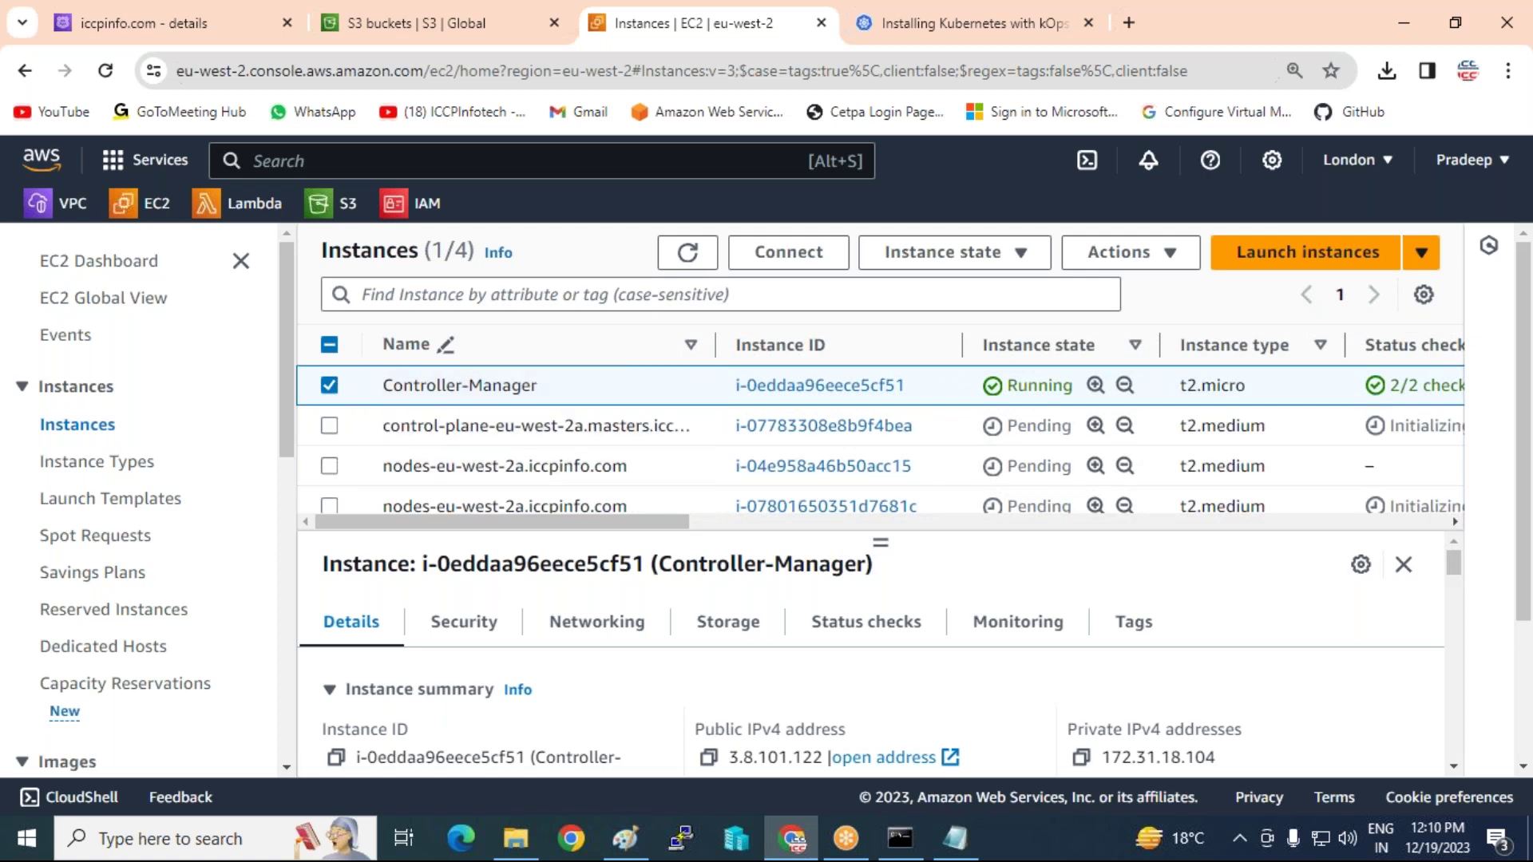
{"action": "left_click_drag", "start_coordinate": [711, 334], "coordinate": [841, 362]}
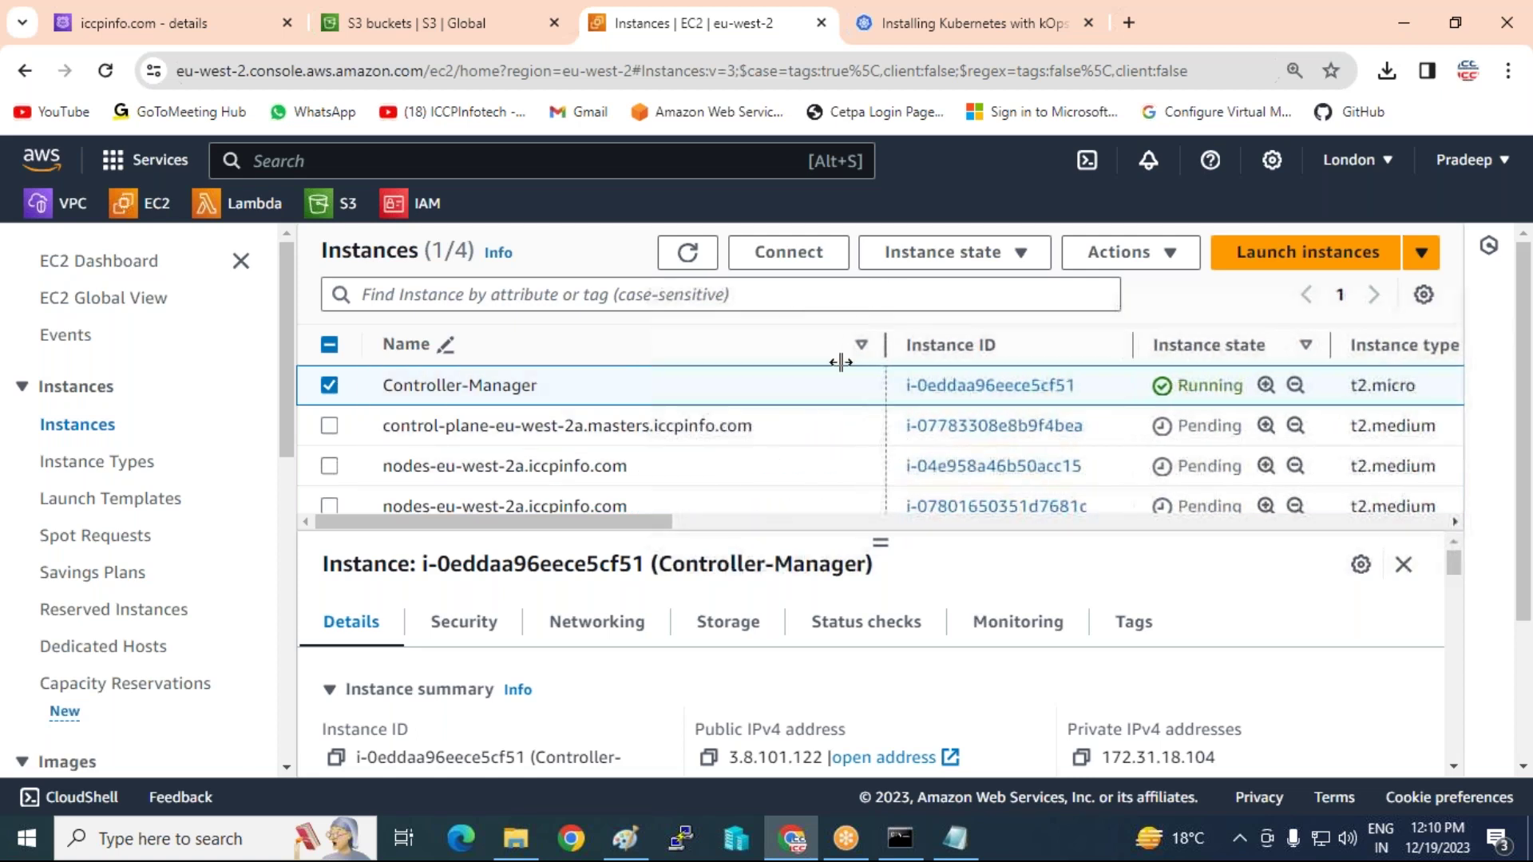
{"action": "scroll", "coordinate": [594, 491], "scroll_direction": "down", "scroll_amount": 1}
{"action": "scroll", "coordinate": [595, 492], "scroll_direction": "up", "scroll_amount": 1}
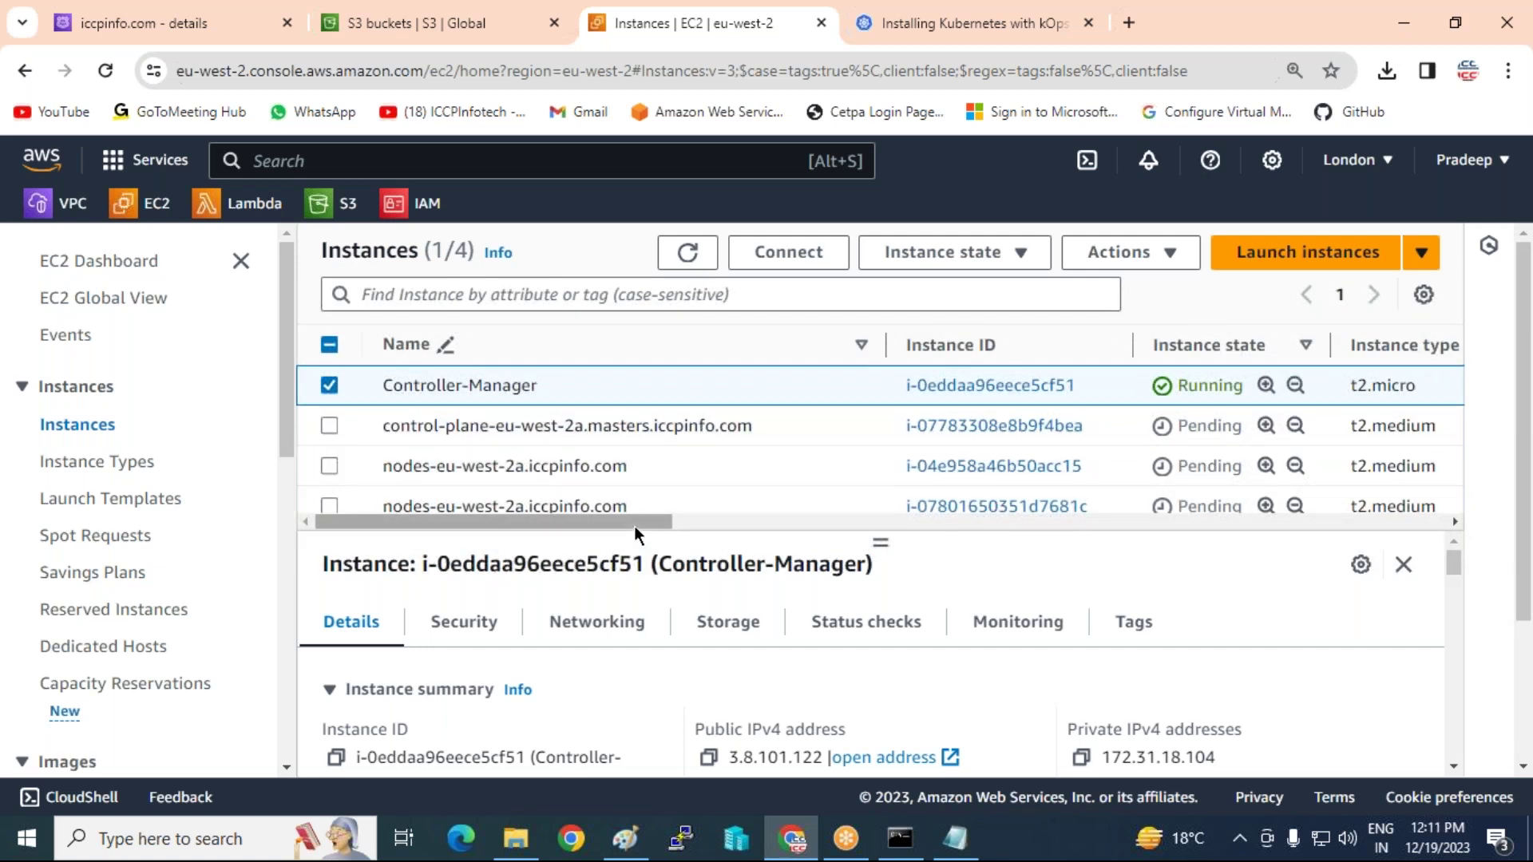
{"action": "left_click_drag", "start_coordinate": [634, 526], "coordinate": [810, 530]}
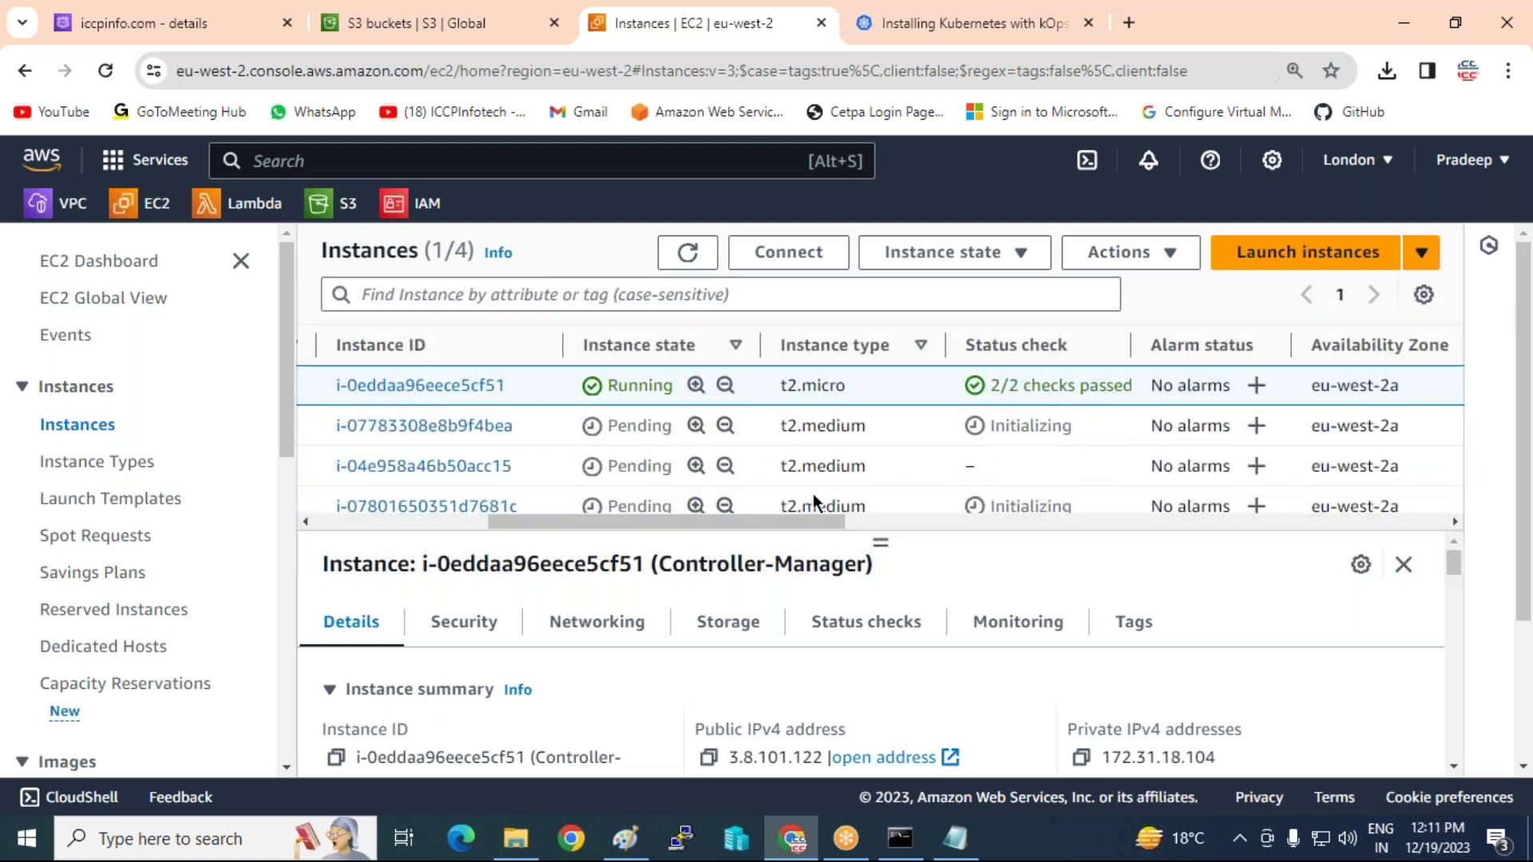
{"action": "left_click_drag", "start_coordinate": [640, 519], "coordinate": [331, 564]}
- View the EC2 Security Groups in an enlarged list, and open the Auto Scaling Groups page
{"action": "scroll", "coordinate": [98, 511], "scroll_direction": "down", "scroll_amount": 4}
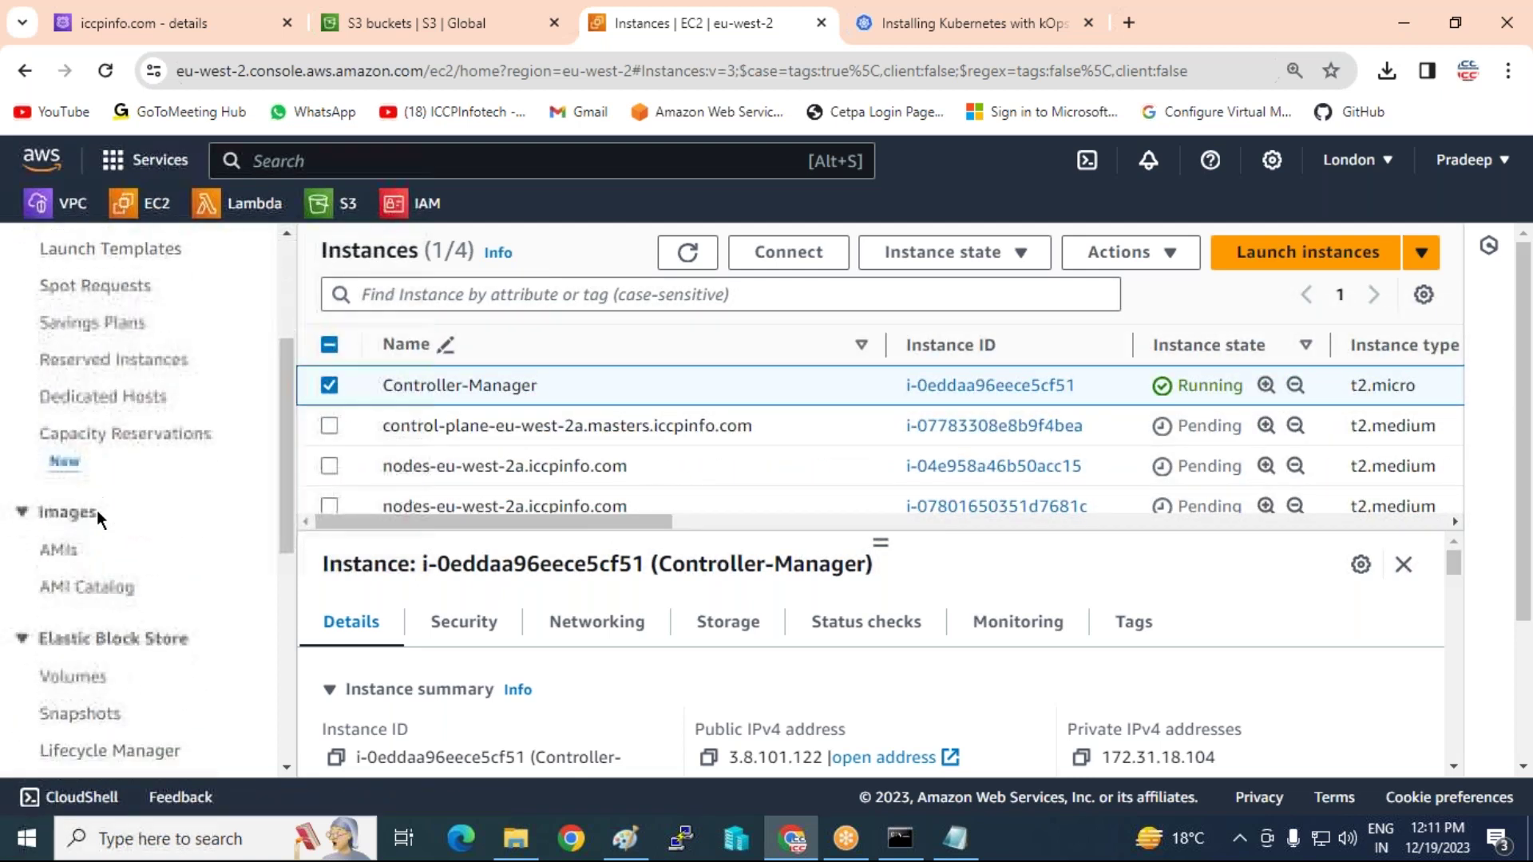
{"action": "scroll", "coordinate": [103, 523], "scroll_direction": "down", "scroll_amount": 3}
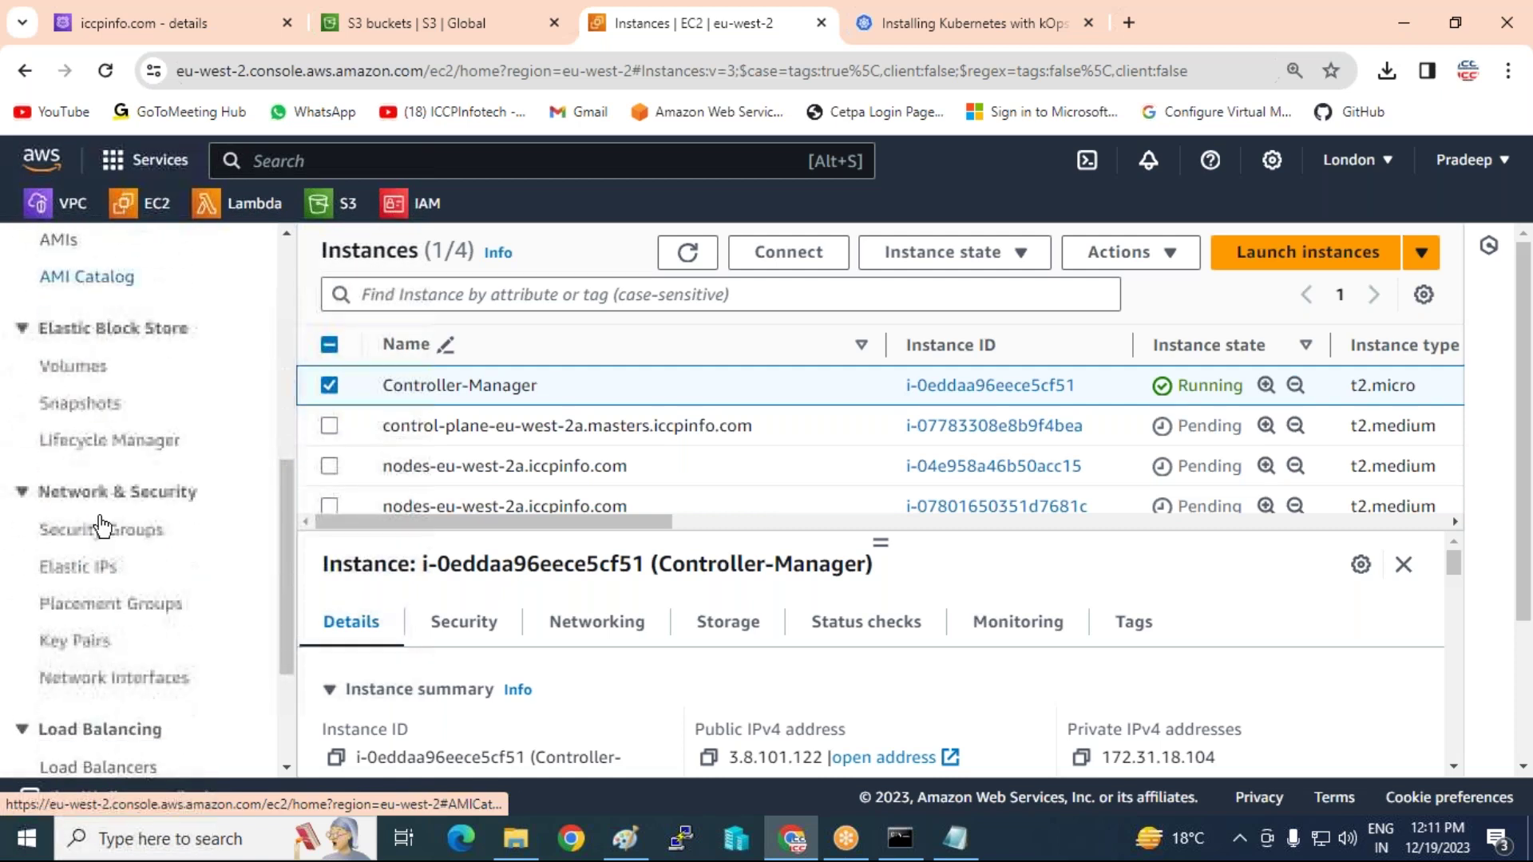
{"action": "left_click", "coordinate": [102, 534]}
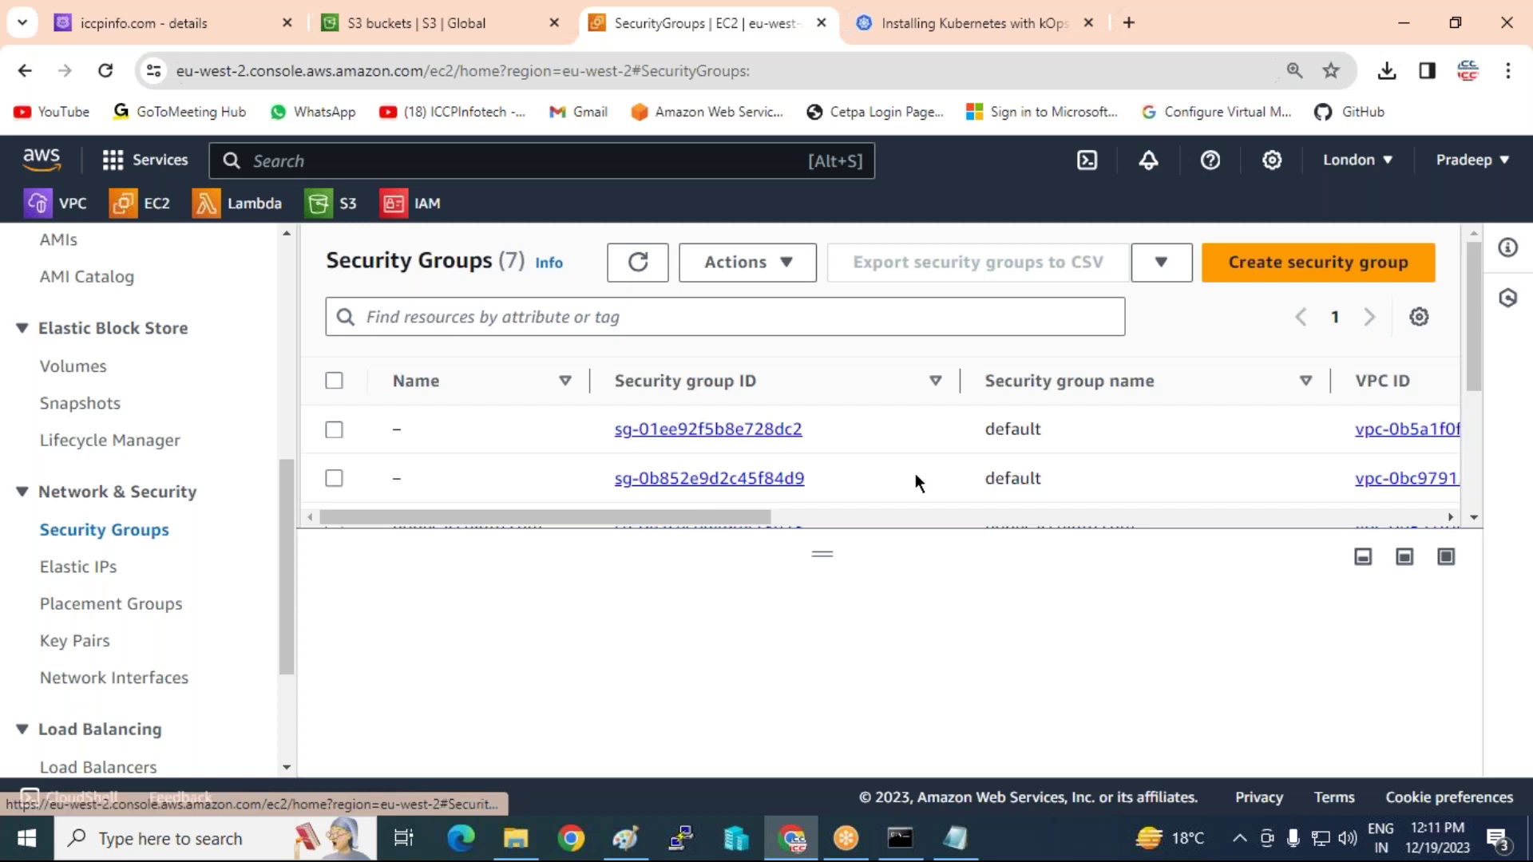
{"action": "left_click_drag", "start_coordinate": [818, 550], "coordinate": [838, 752]}
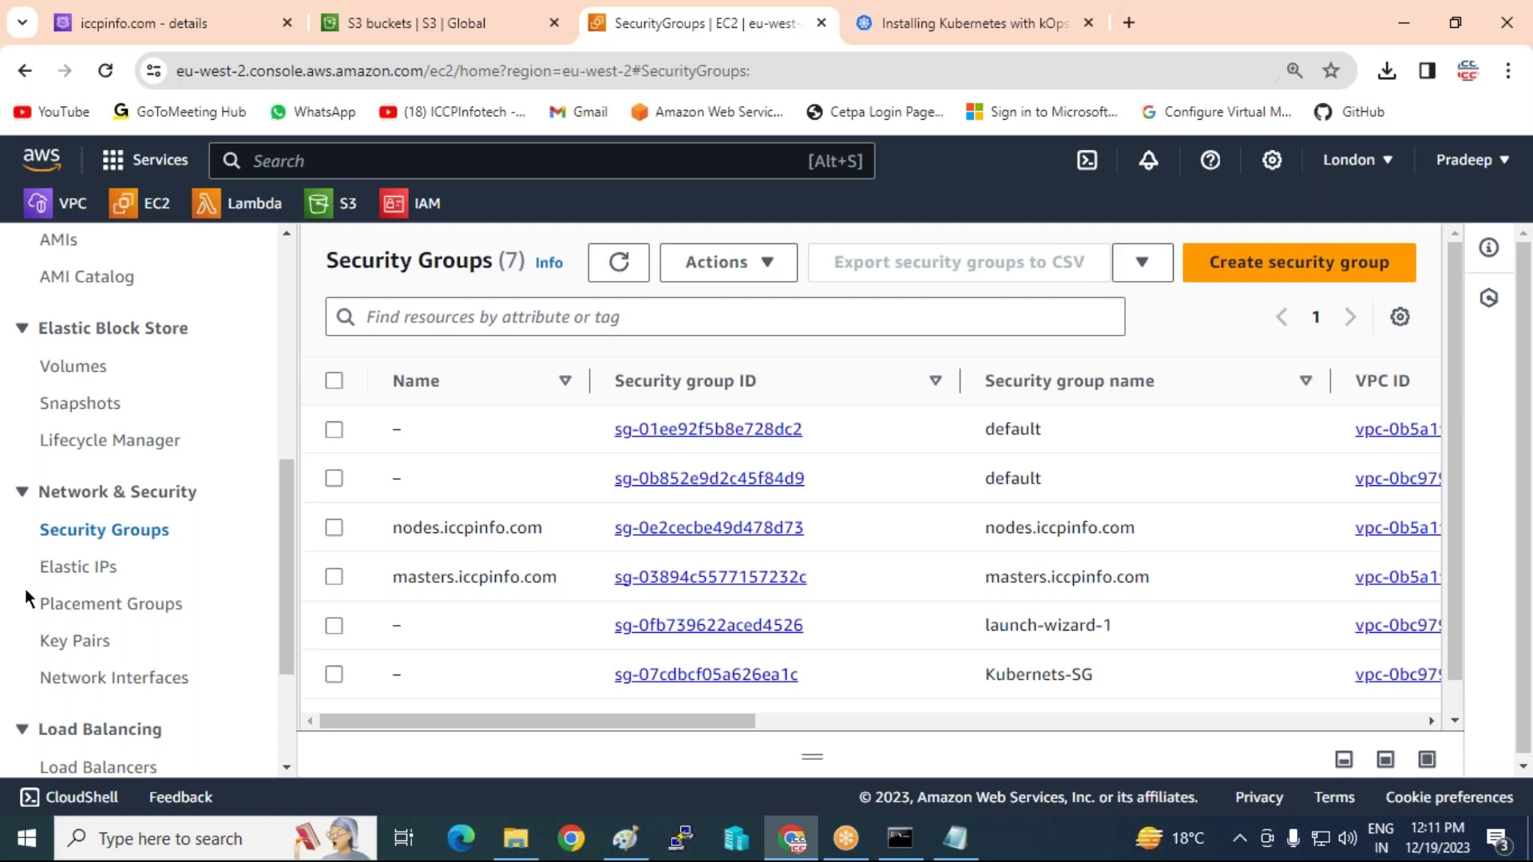
{"action": "scroll", "coordinate": [155, 588], "scroll_direction": "down", "scroll_amount": 3}
{"action": "left_click", "coordinate": [73, 721]}
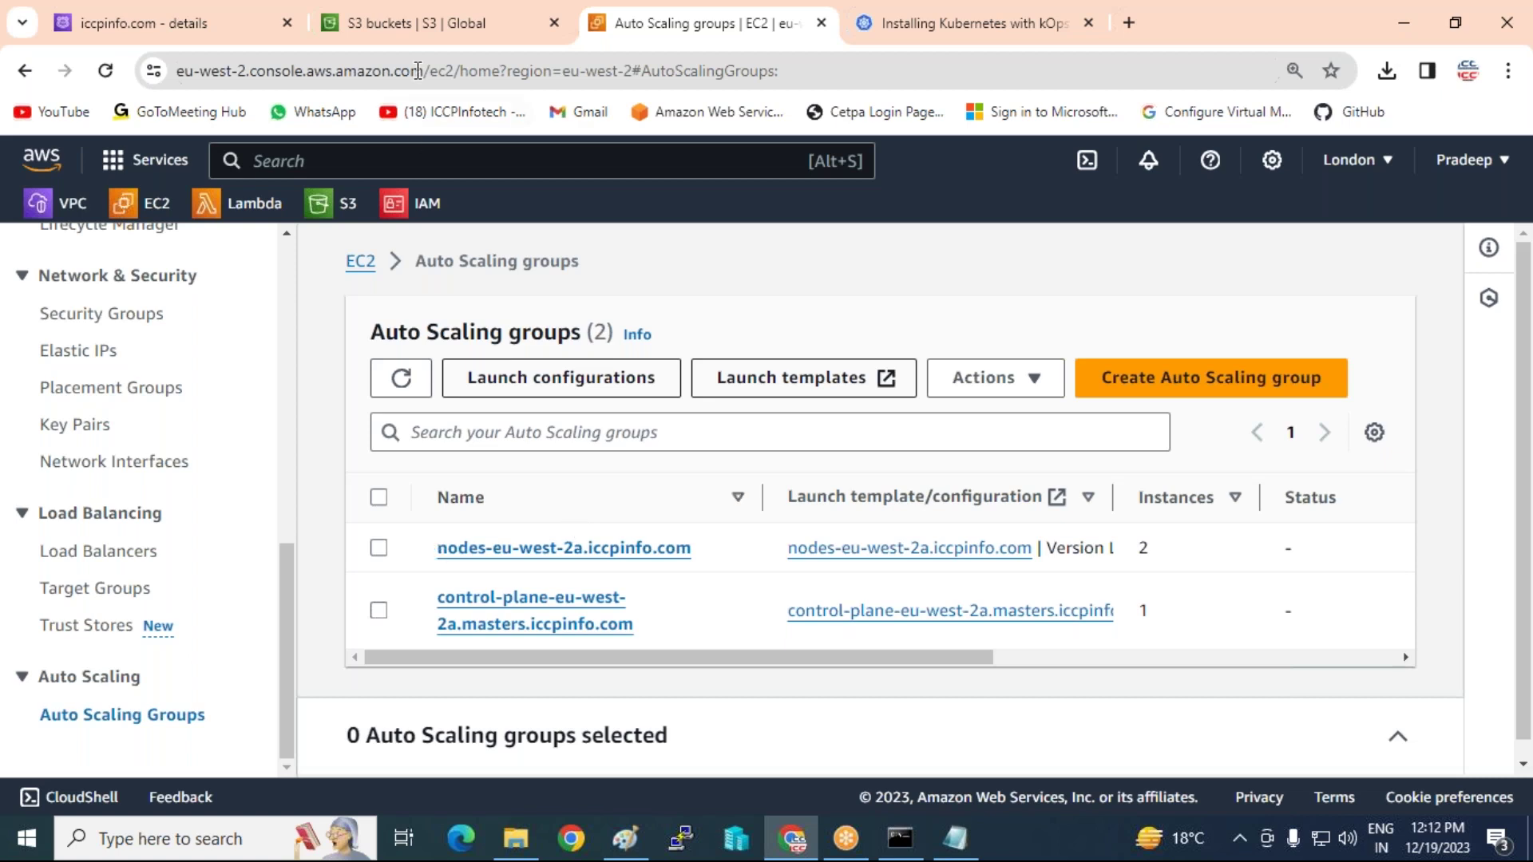
- Switch to the S3 console and open the iccpinfo.com/ folder inside the iccpinfo bucket
{"action": "left_click", "coordinate": [412, 35]}
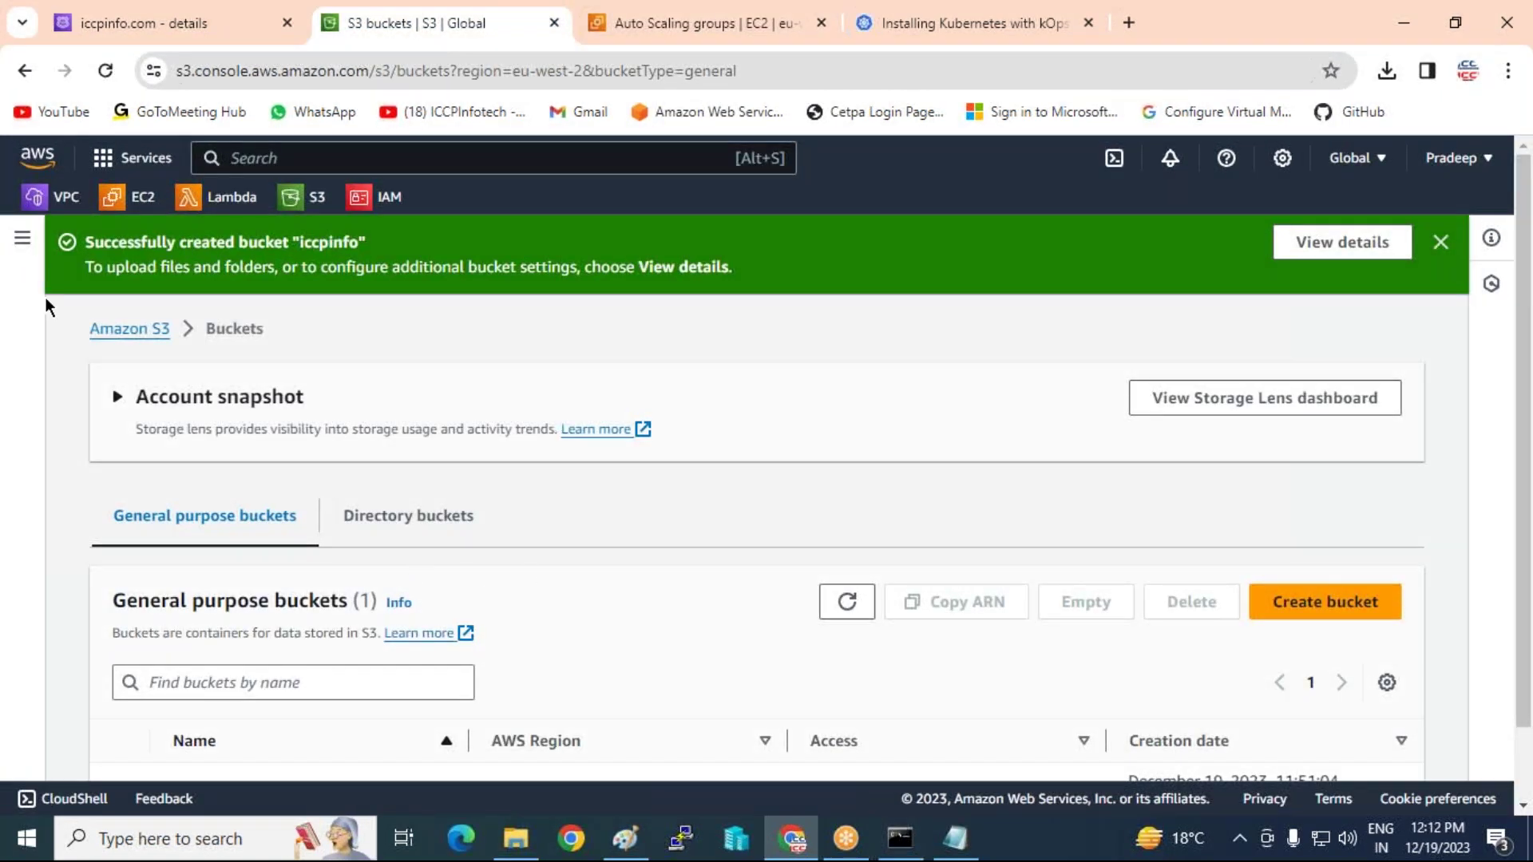
{"action": "left_click", "coordinate": [118, 331]}
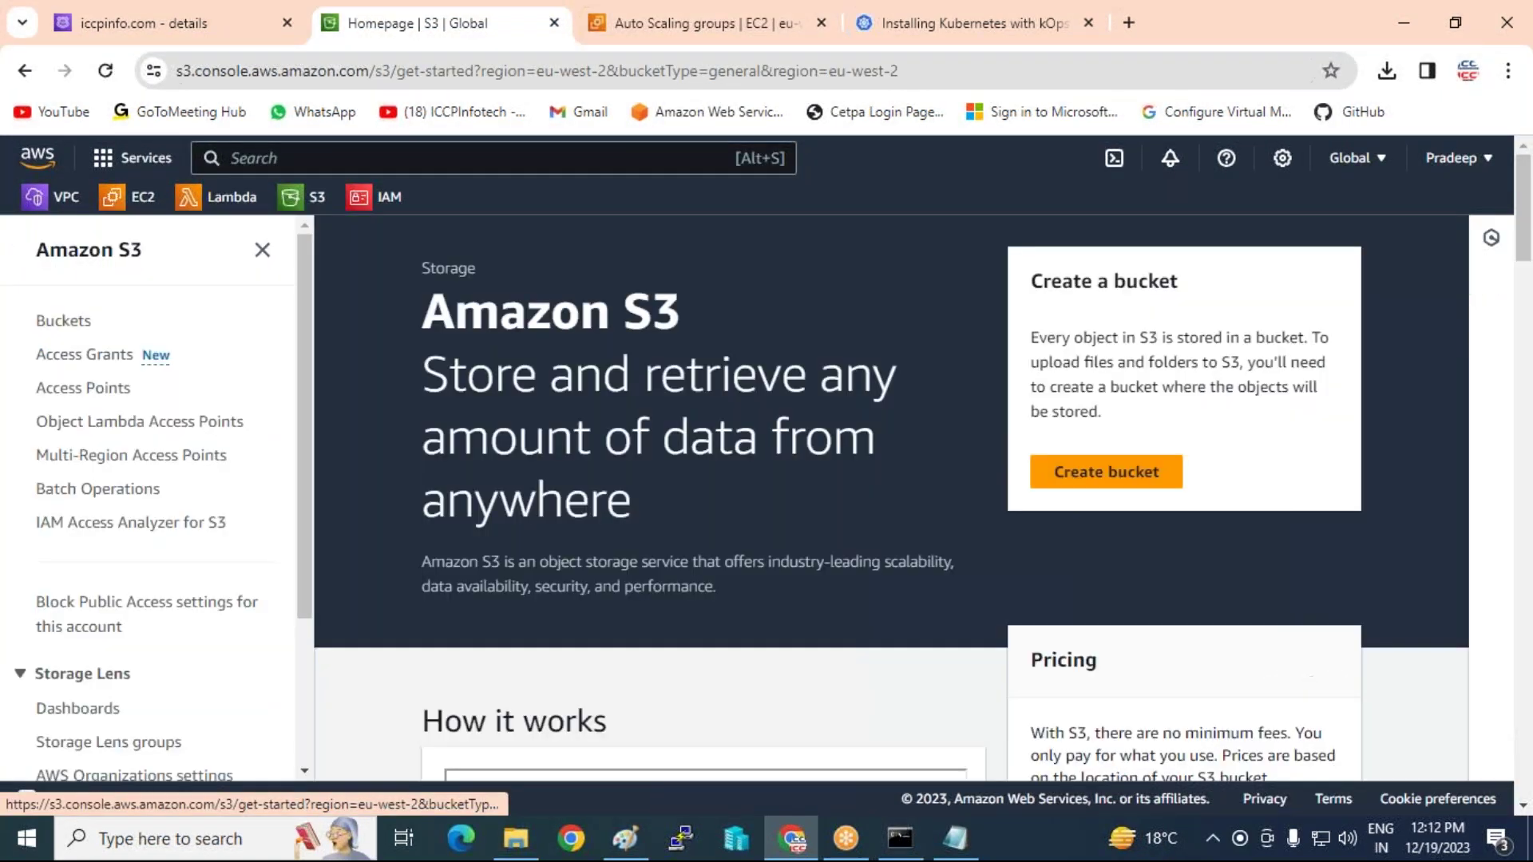
{"action": "left_click", "coordinate": [60, 323]}
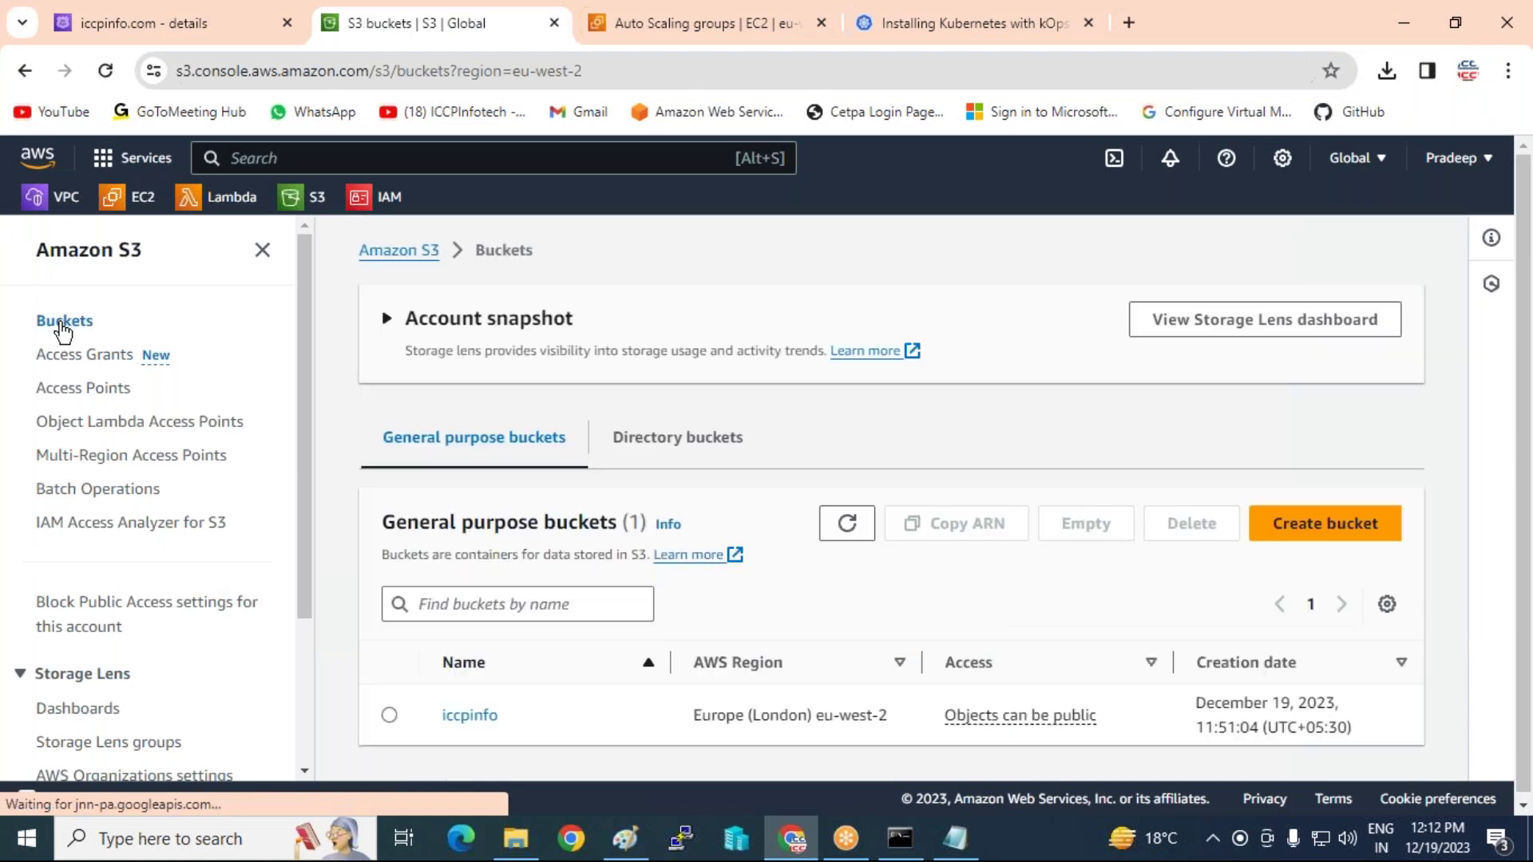
{"action": "left_click", "coordinate": [459, 719]}
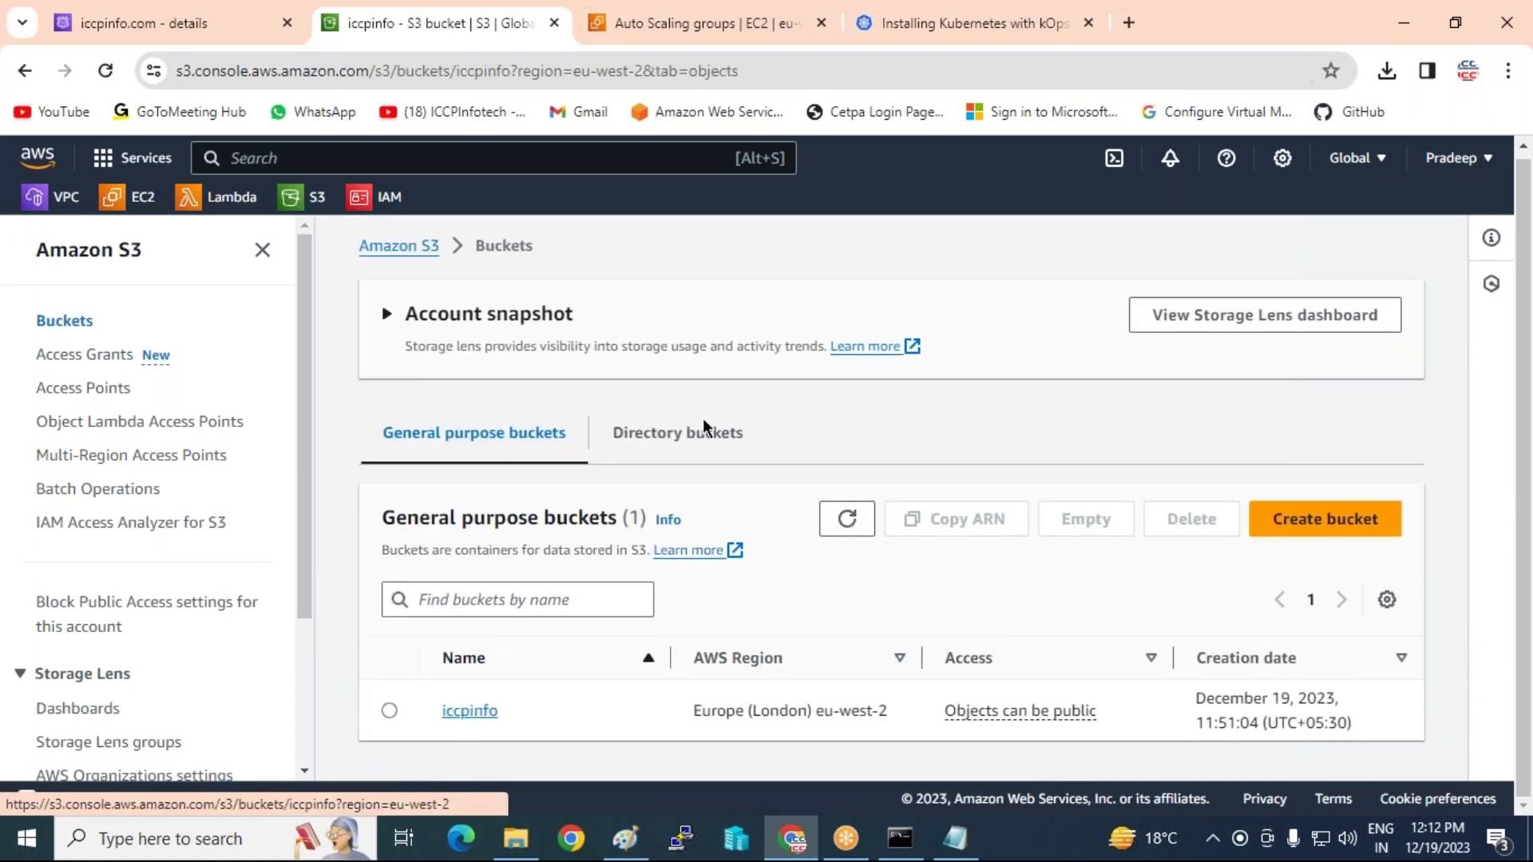
{"action": "scroll", "coordinate": [718, 660], "scroll_direction": "down", "scroll_amount": 1}
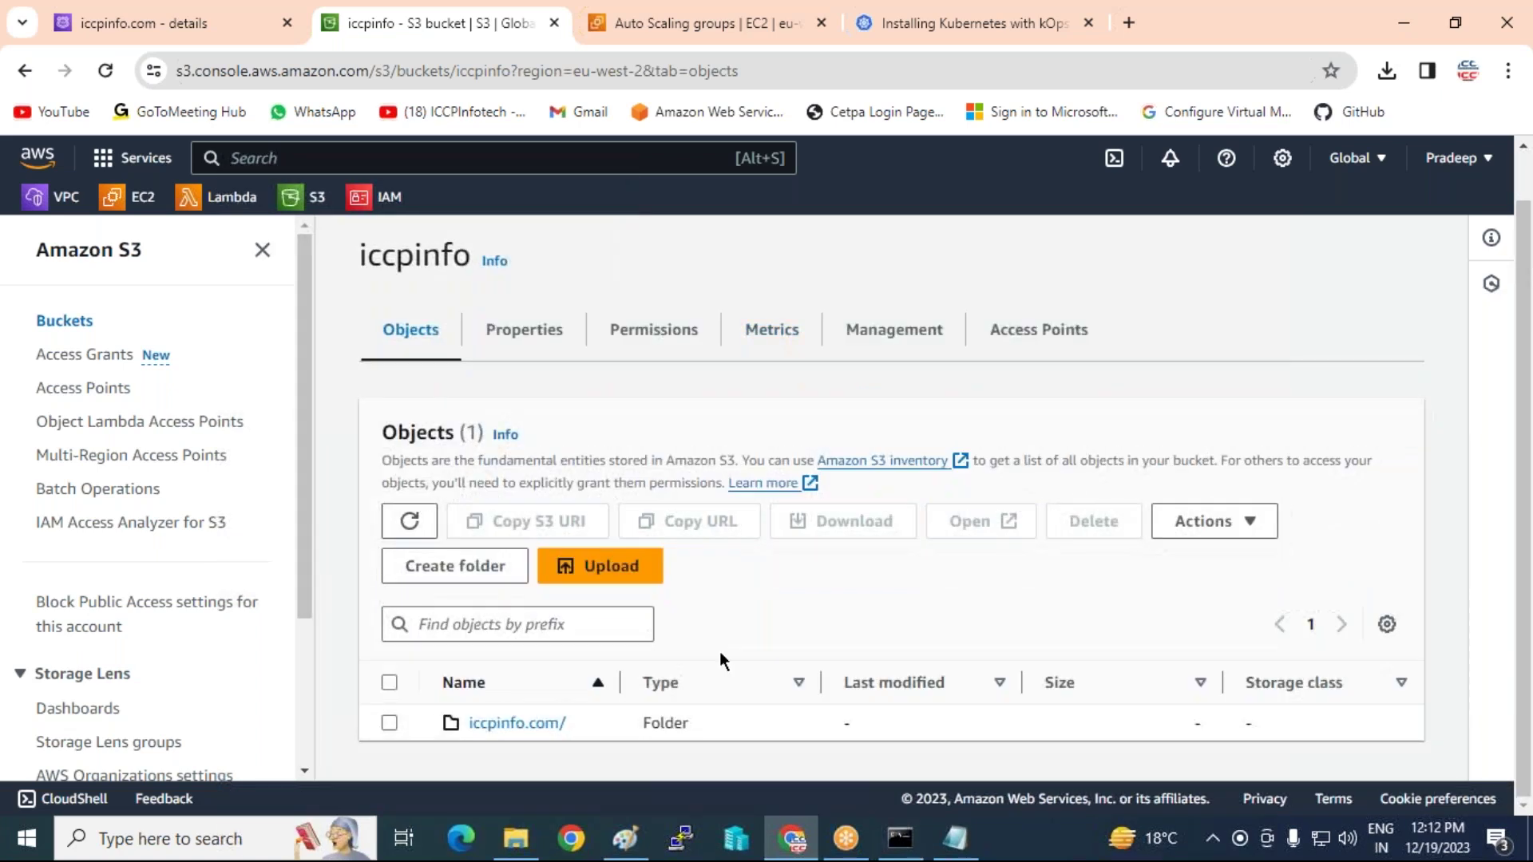
{"action": "left_click", "coordinate": [522, 725]}
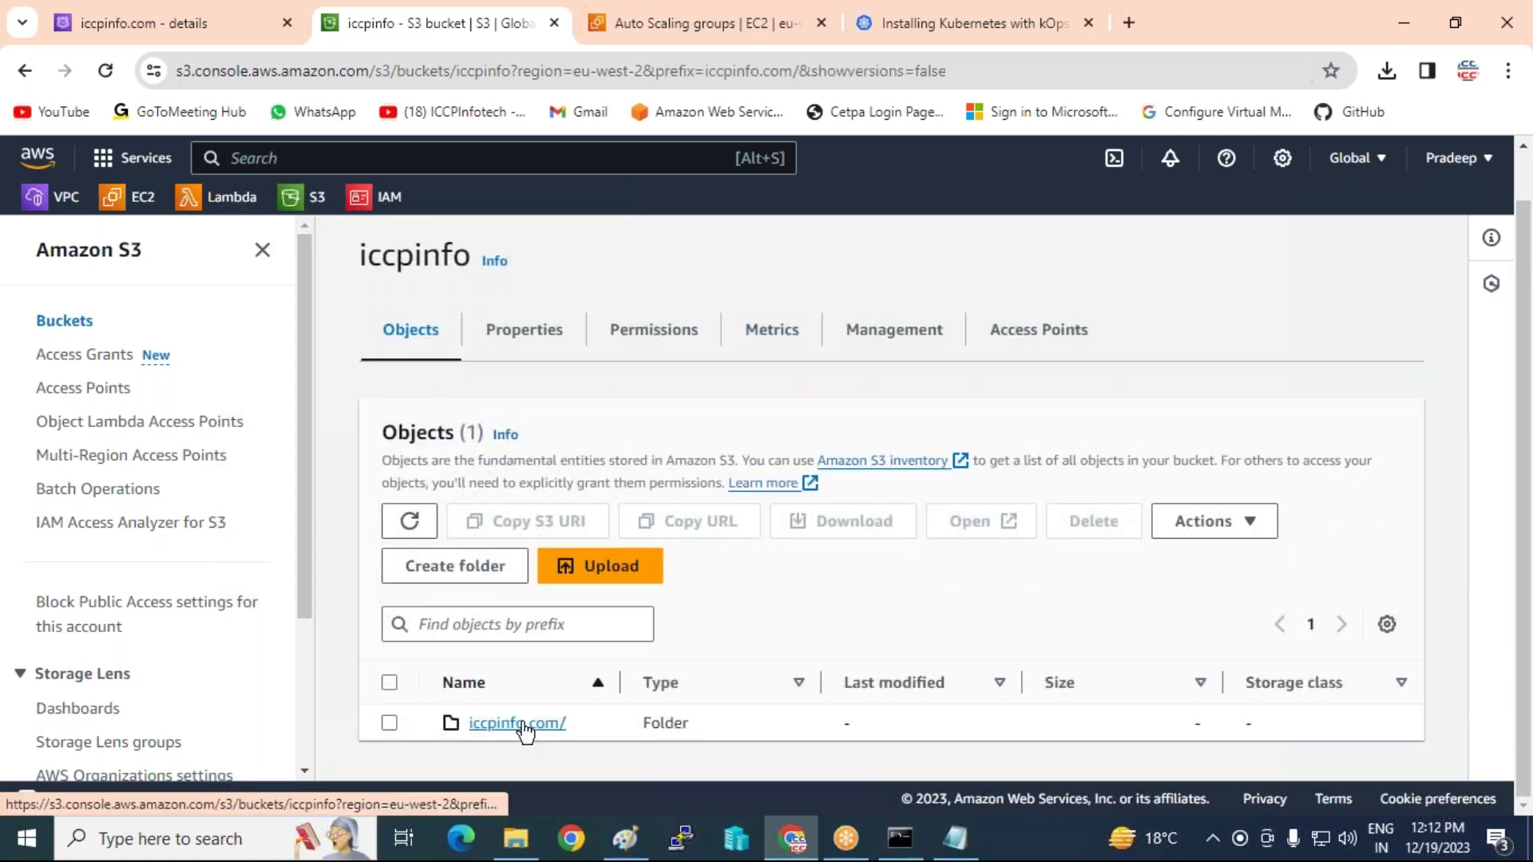
- Examine the cluster files and folders stored in the iccpinfo.com/ folder, from addons/ through secrets/
{"action": "scroll", "coordinate": [1057, 411], "scroll_direction": "down", "scroll_amount": 3}
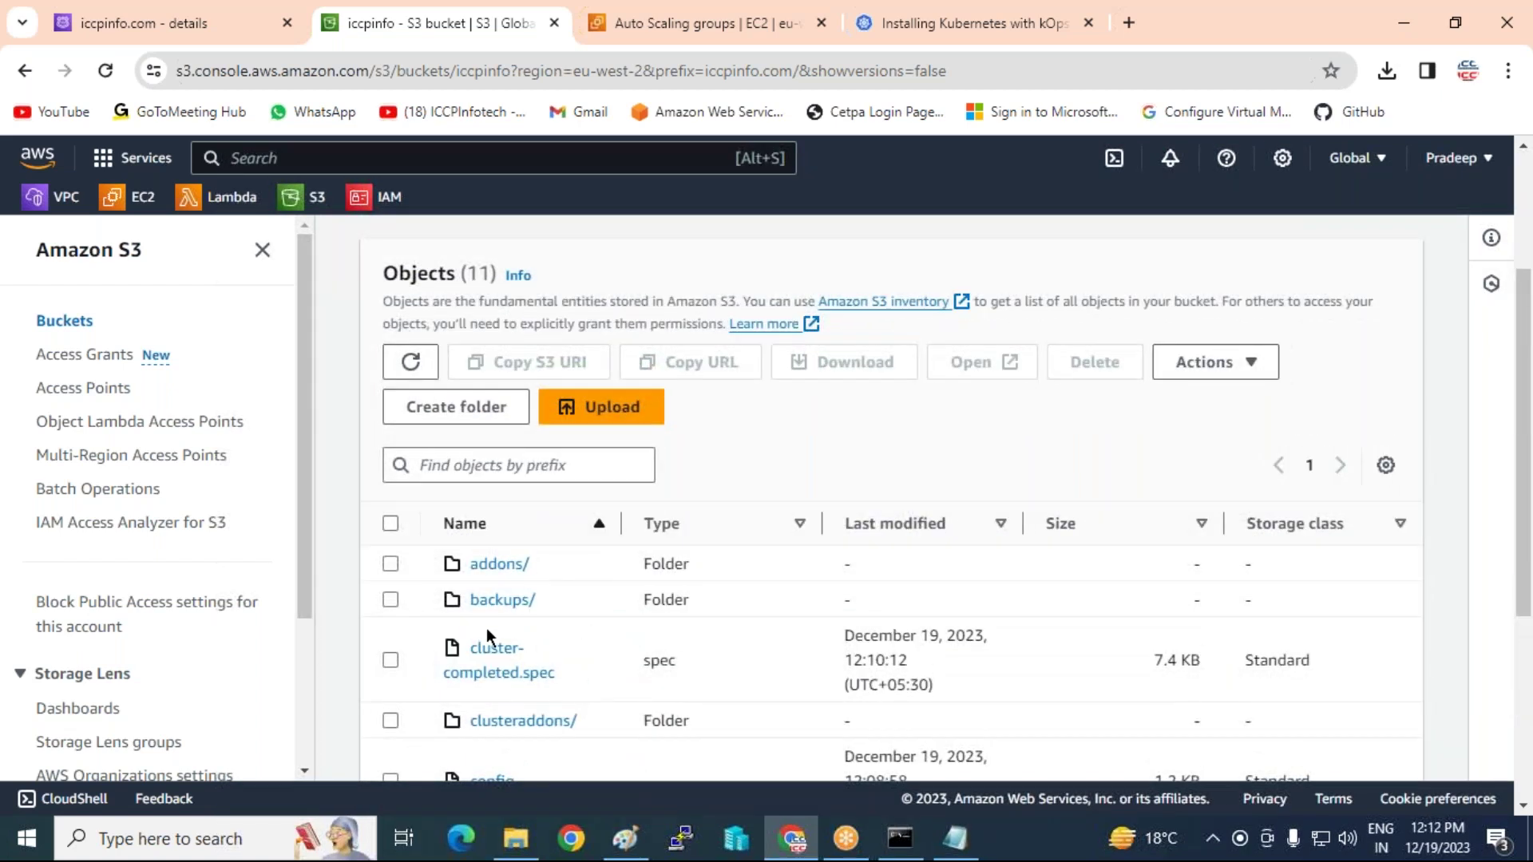
{"action": "scroll", "coordinate": [562, 682], "scroll_direction": "down", "scroll_amount": 5}
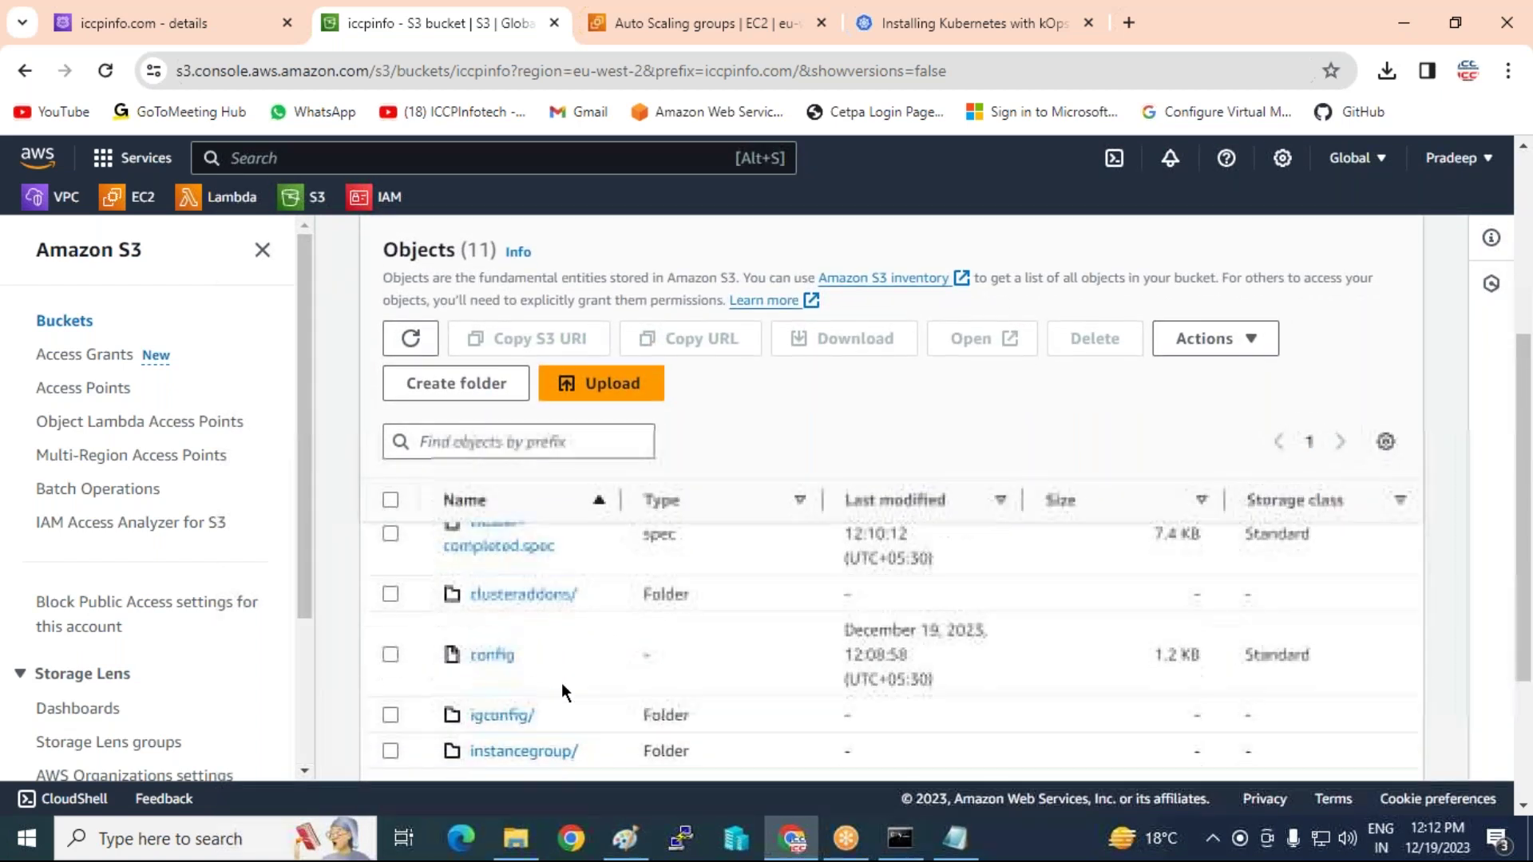
{"action": "scroll", "coordinate": [562, 670], "scroll_direction": "down", "scroll_amount": 1}
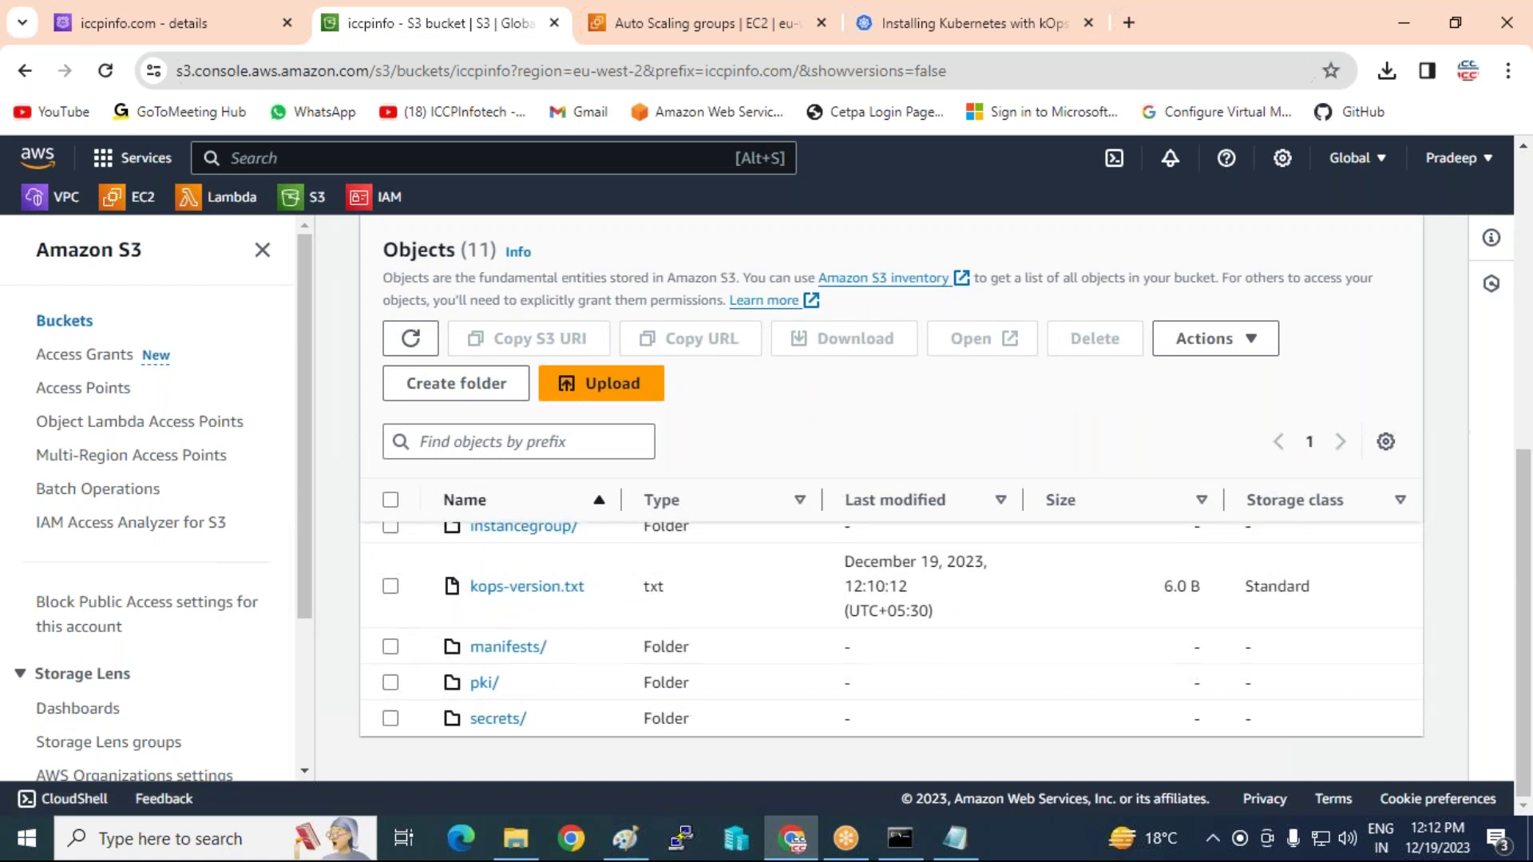
{"action": "scroll", "coordinate": [543, 634], "scroll_direction": "up", "scroll_amount": 3}
{"action": "scroll", "coordinate": [515, 631], "scroll_direction": "up", "scroll_amount": 3}
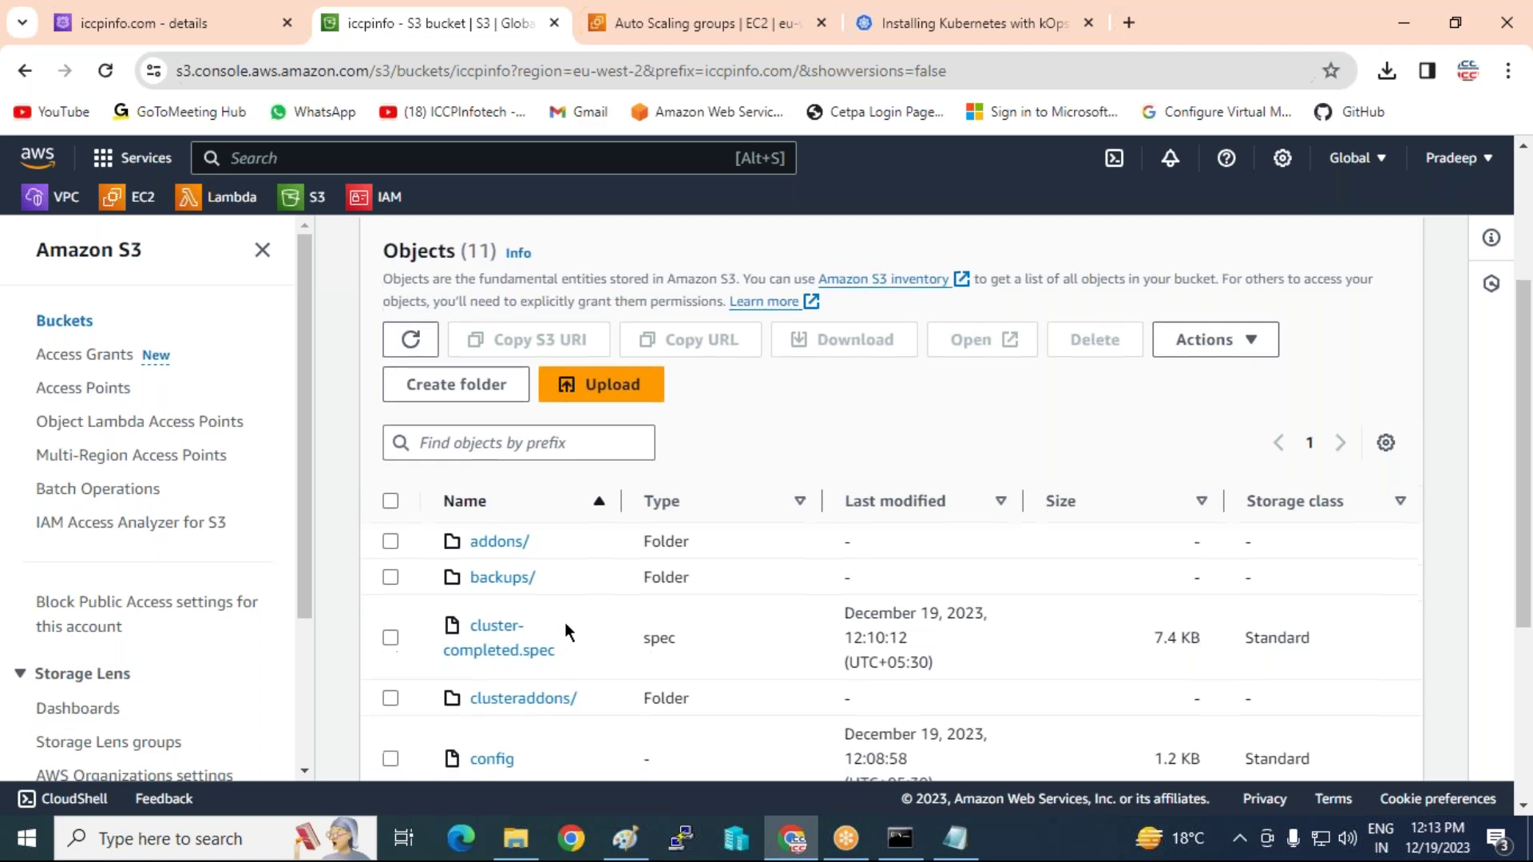
{"action": "scroll", "coordinate": [564, 621], "scroll_direction": "up", "scroll_amount": 3}
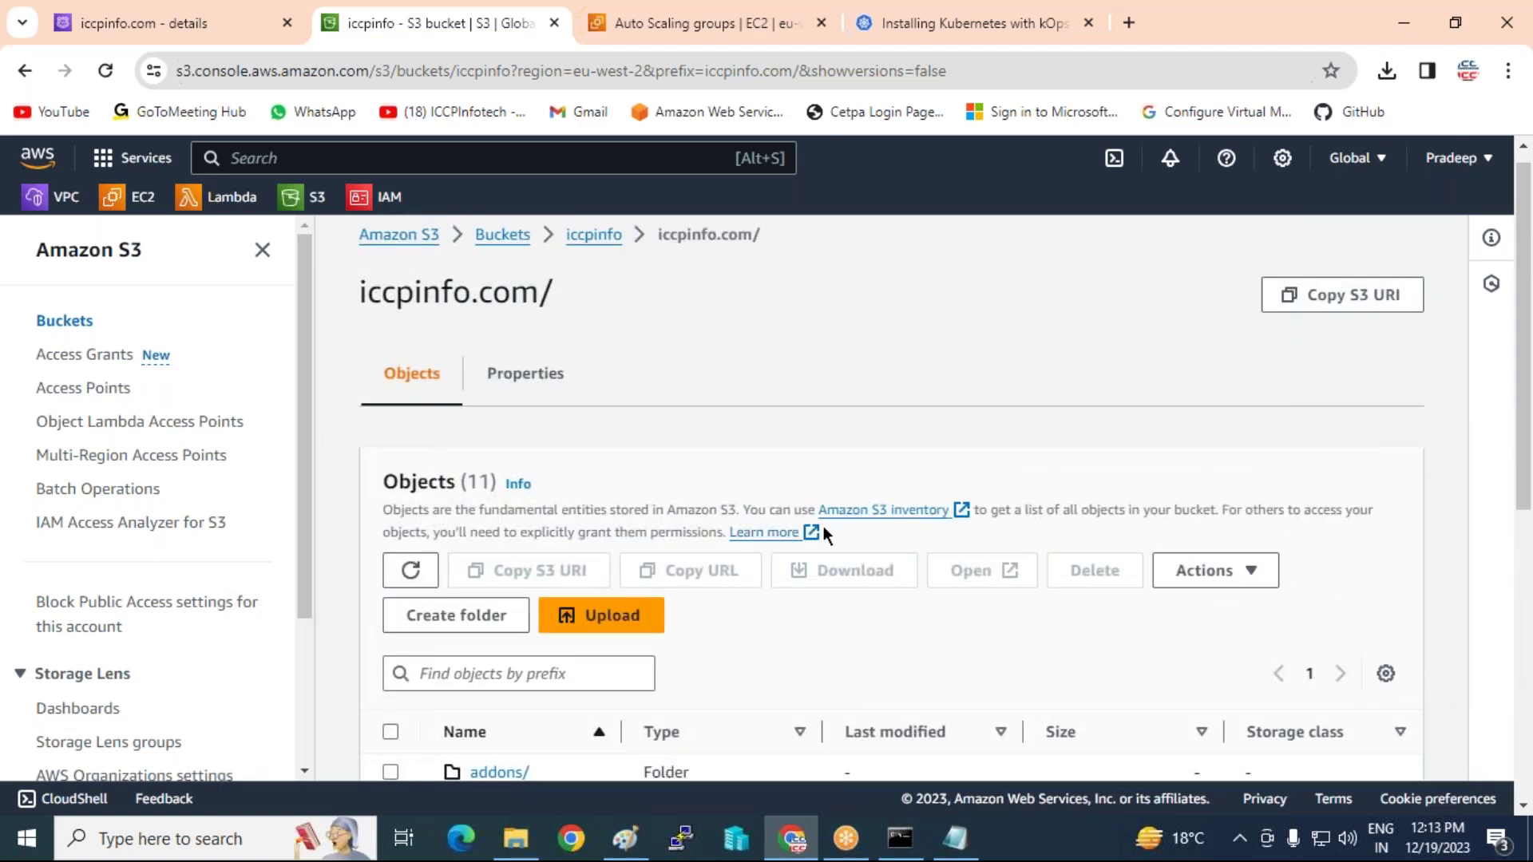
- Return to the EC2 console, list the running instances and view the control-plane instance's details, including its IP addresses
{"action": "left_click", "coordinate": [682, 25]}
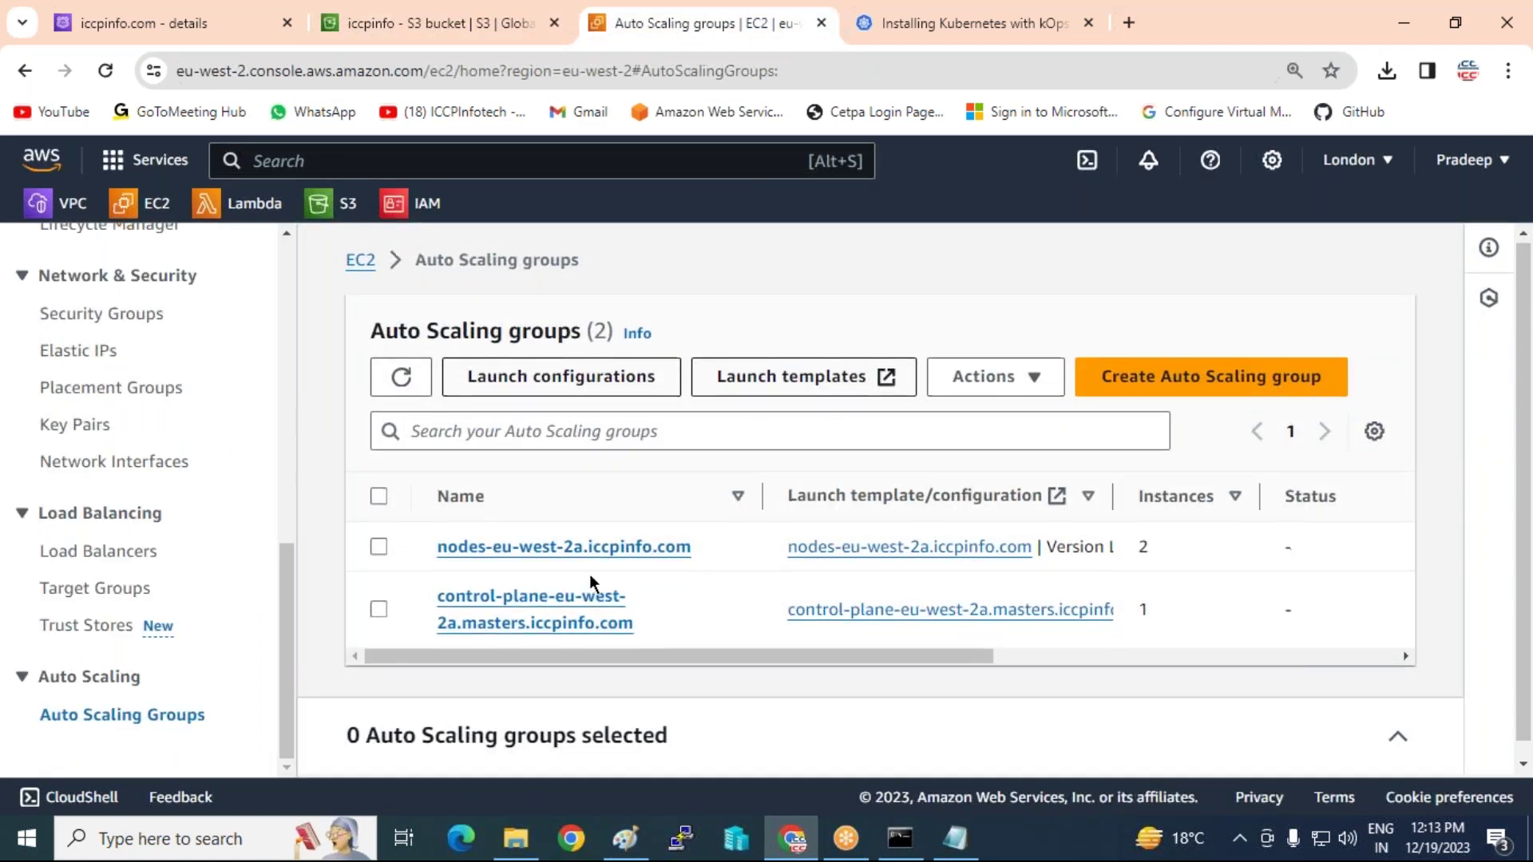
{"action": "scroll", "coordinate": [589, 573], "scroll_direction": "down", "scroll_amount": 1}
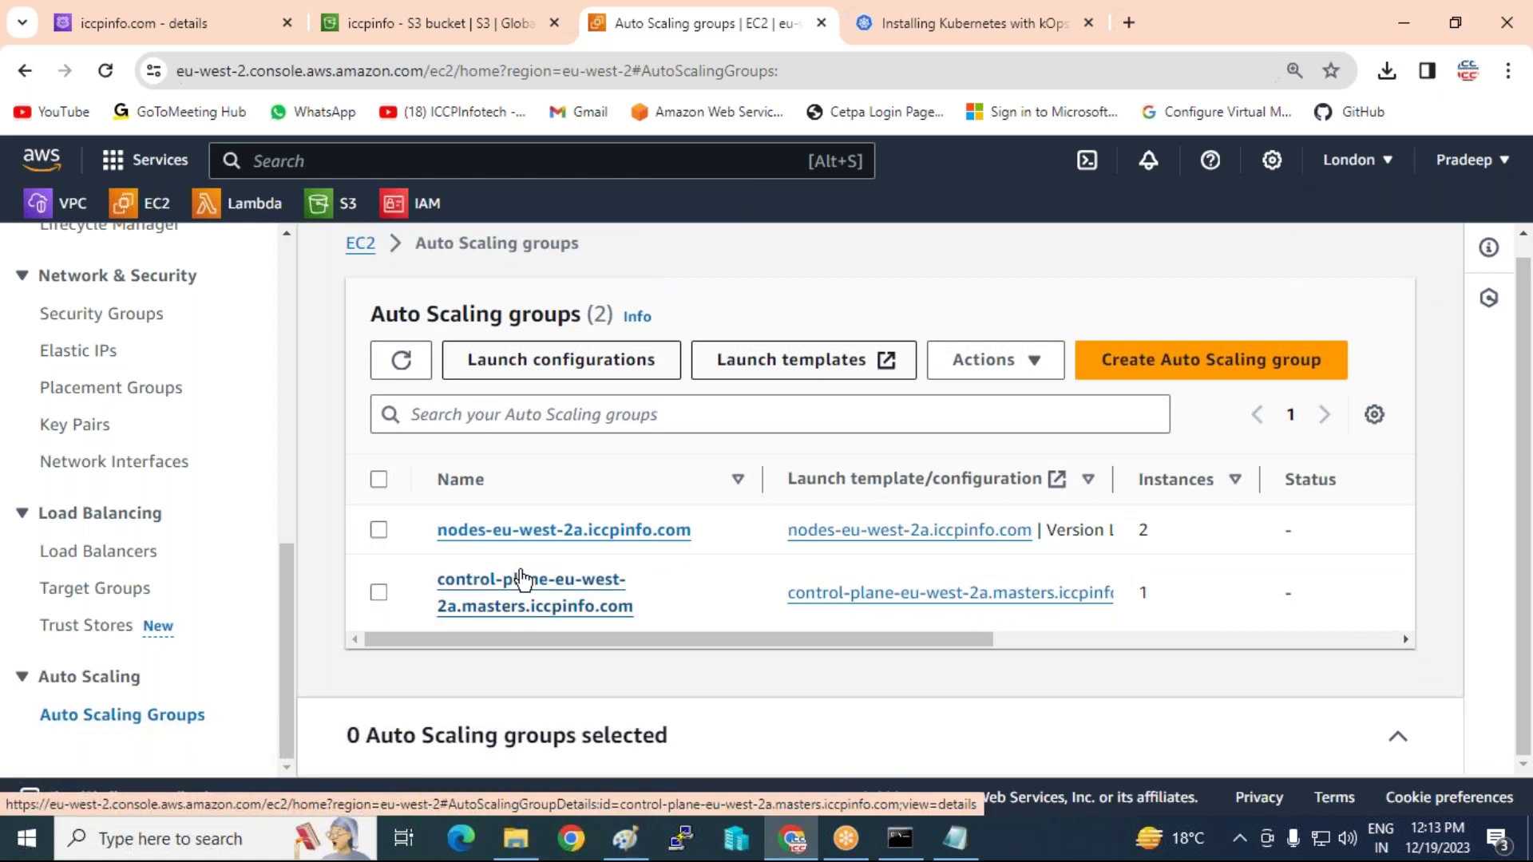
{"action": "left_click", "coordinate": [360, 243]}
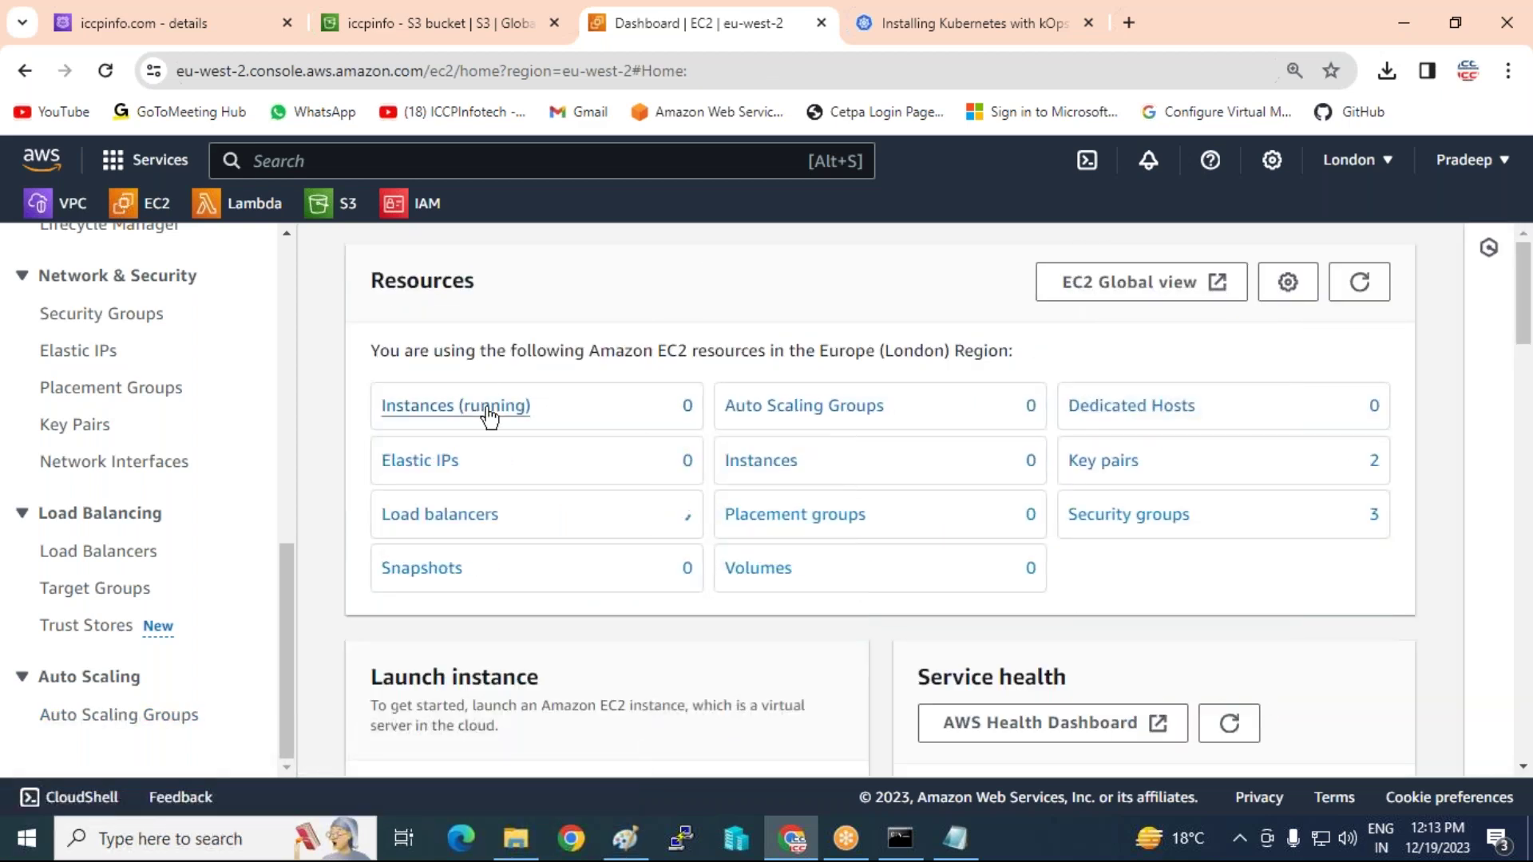
{"action": "left_click", "coordinate": [423, 412]}
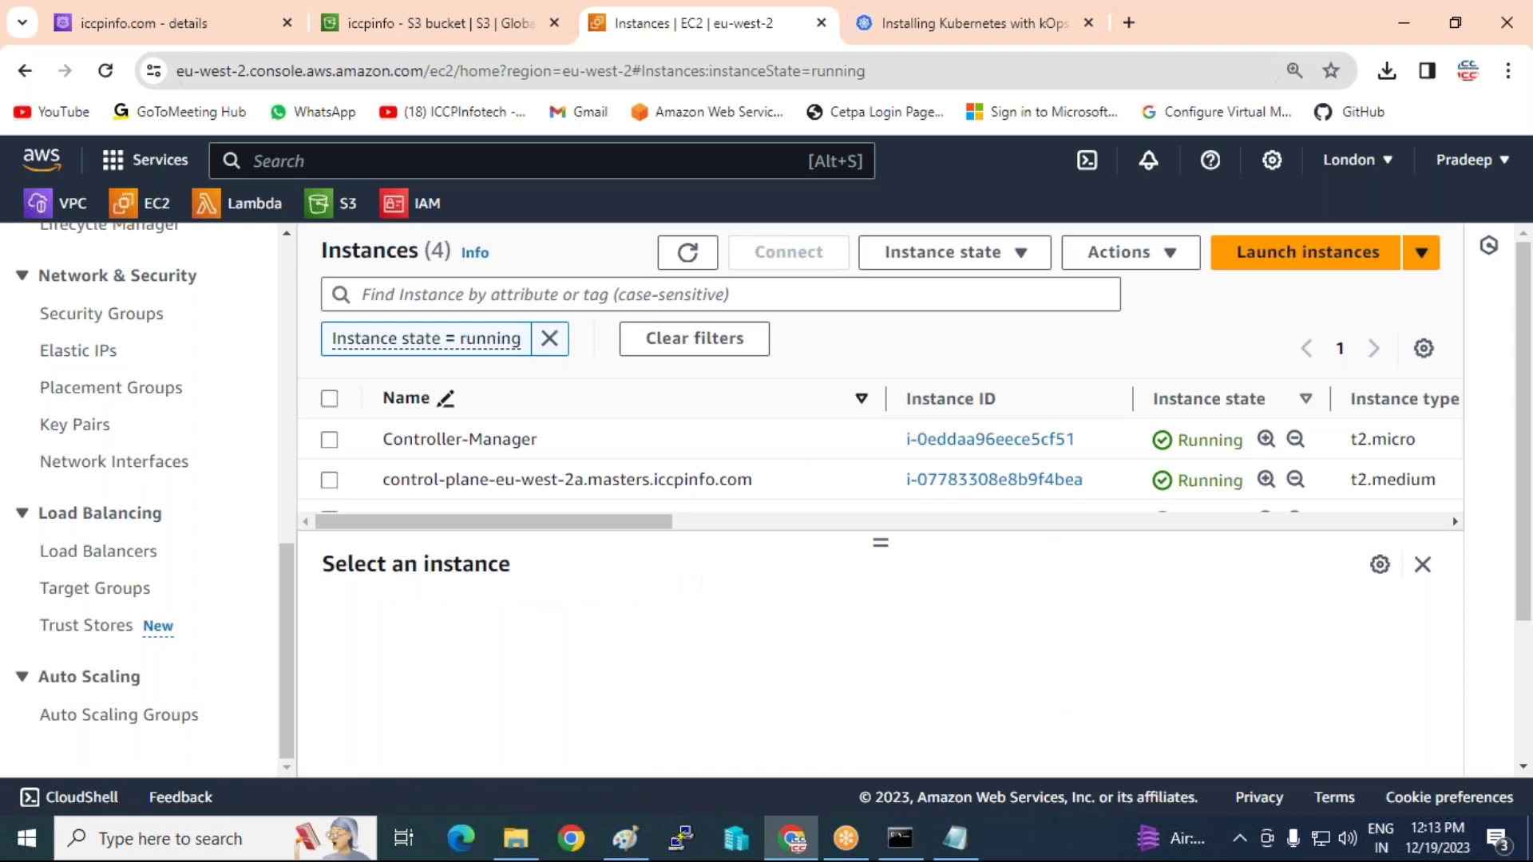
{"action": "left_click_drag", "start_coordinate": [883, 539], "coordinate": [911, 716]}
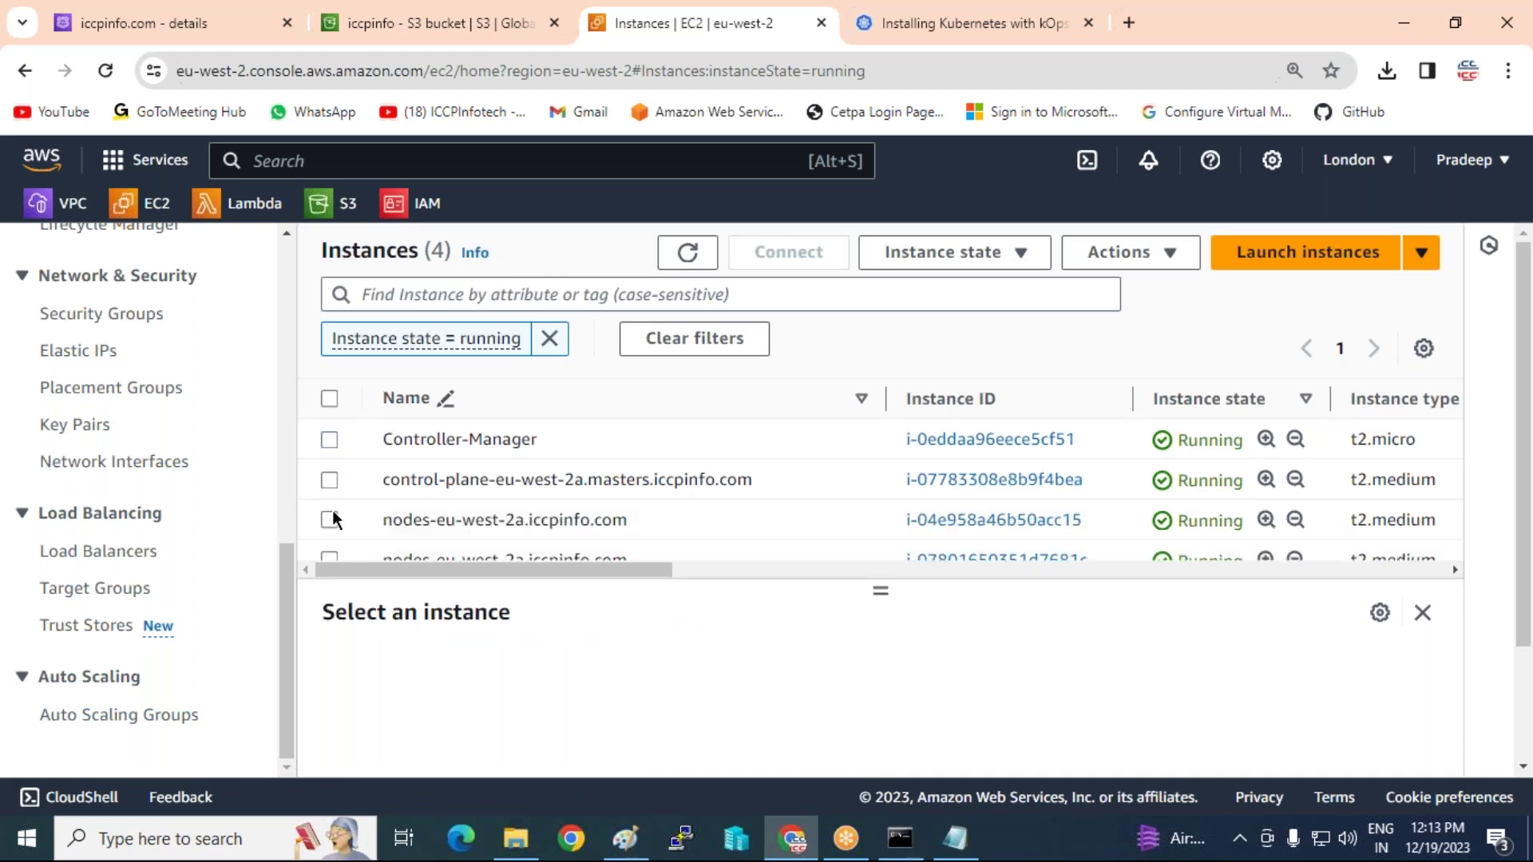
{"action": "left_click", "coordinate": [328, 476]}
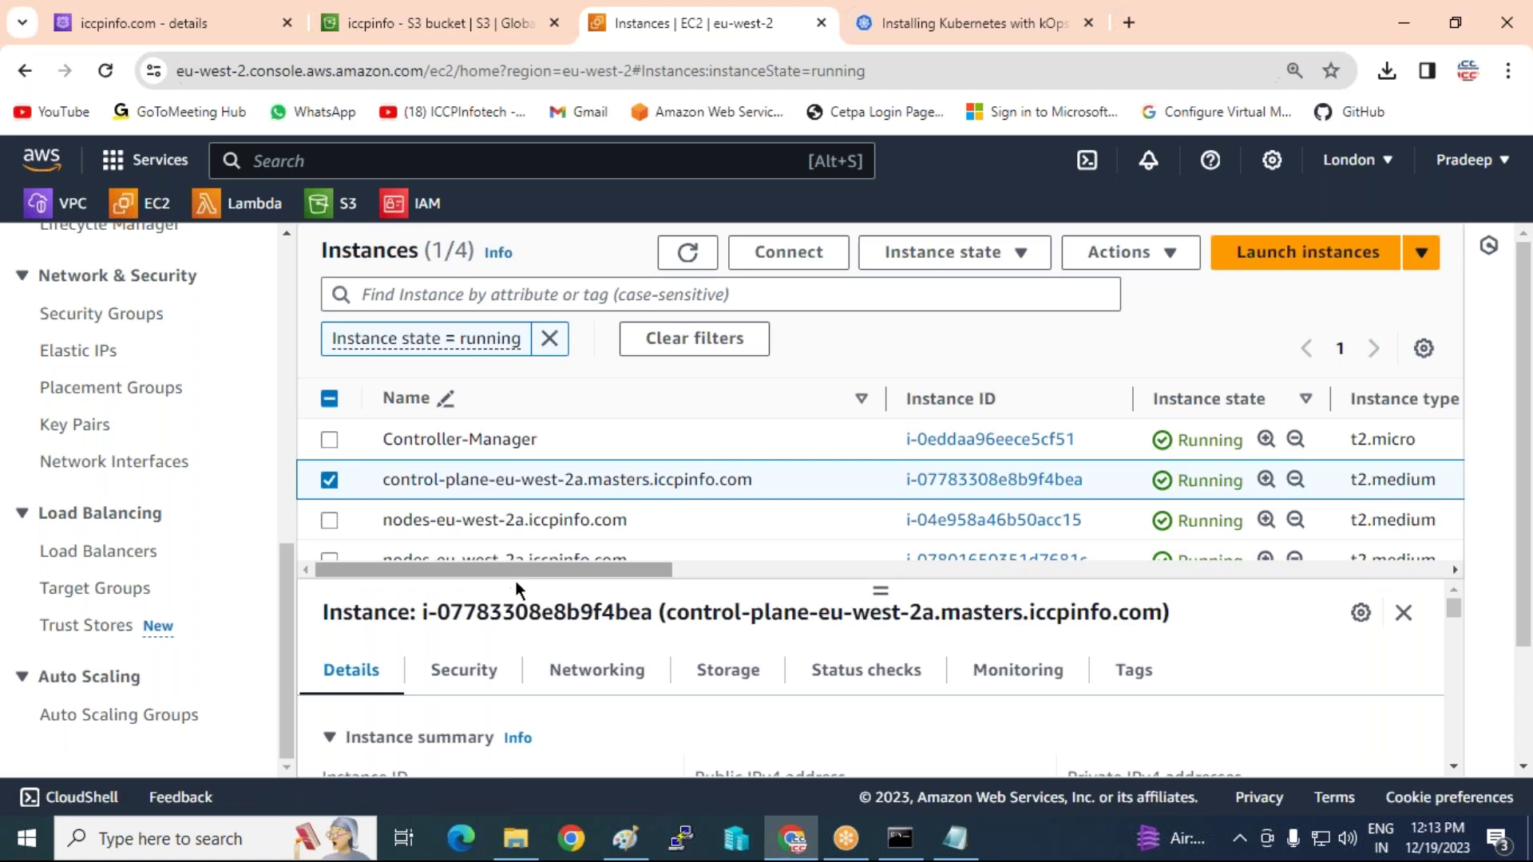
{"action": "scroll", "coordinate": [741, 703], "scroll_direction": "down", "scroll_amount": 2}
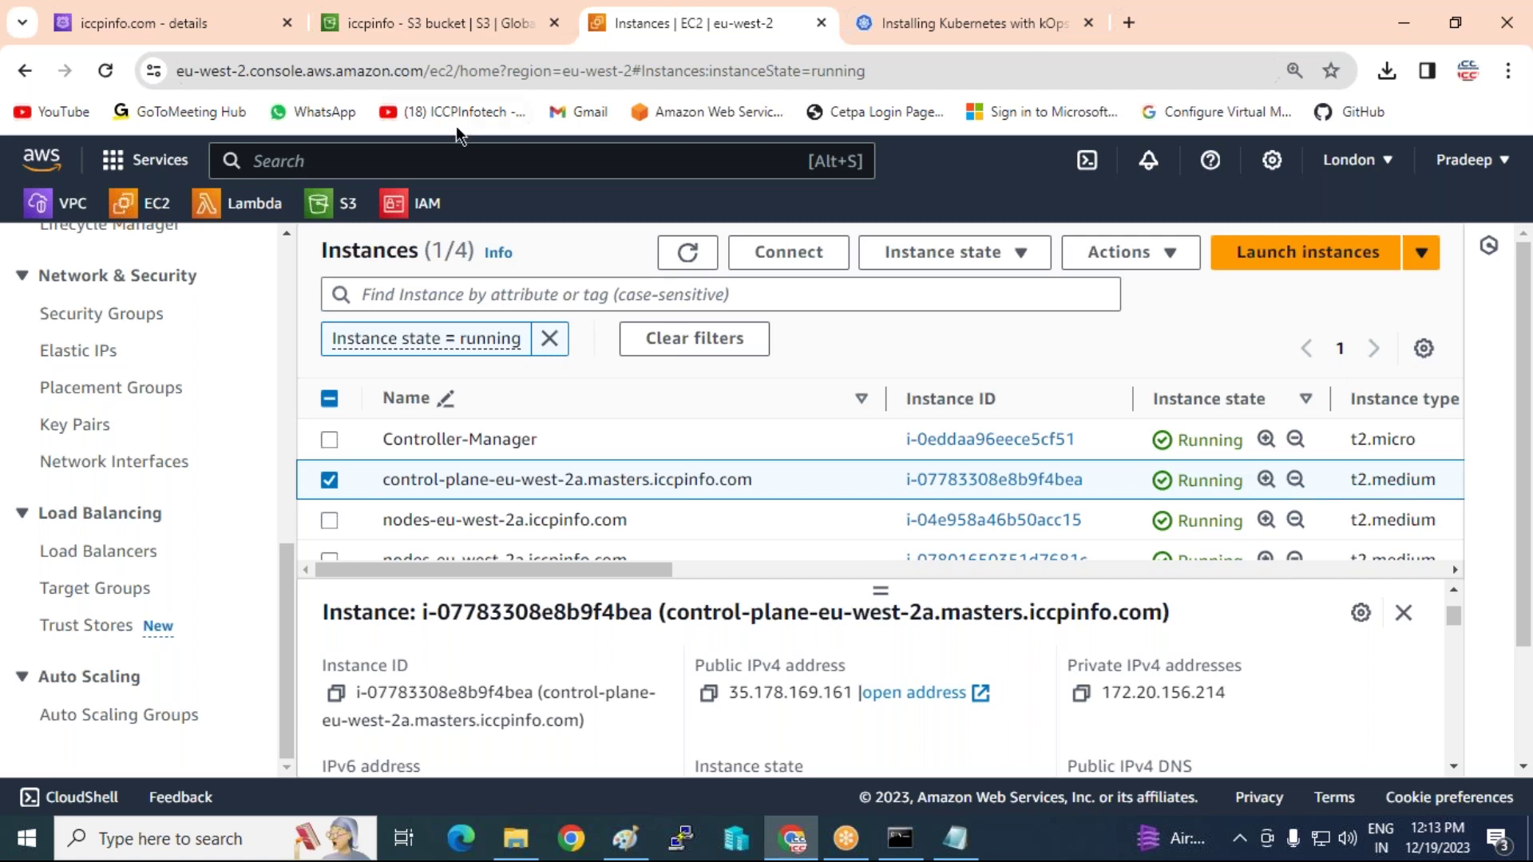
- Open the VPC console in a separate tab, and refresh the records of the iccpinfo.com hosted zone in Route 53
{"action": "right_click", "coordinate": [70, 206]}
{"action": "left_click", "coordinate": [111, 229]}
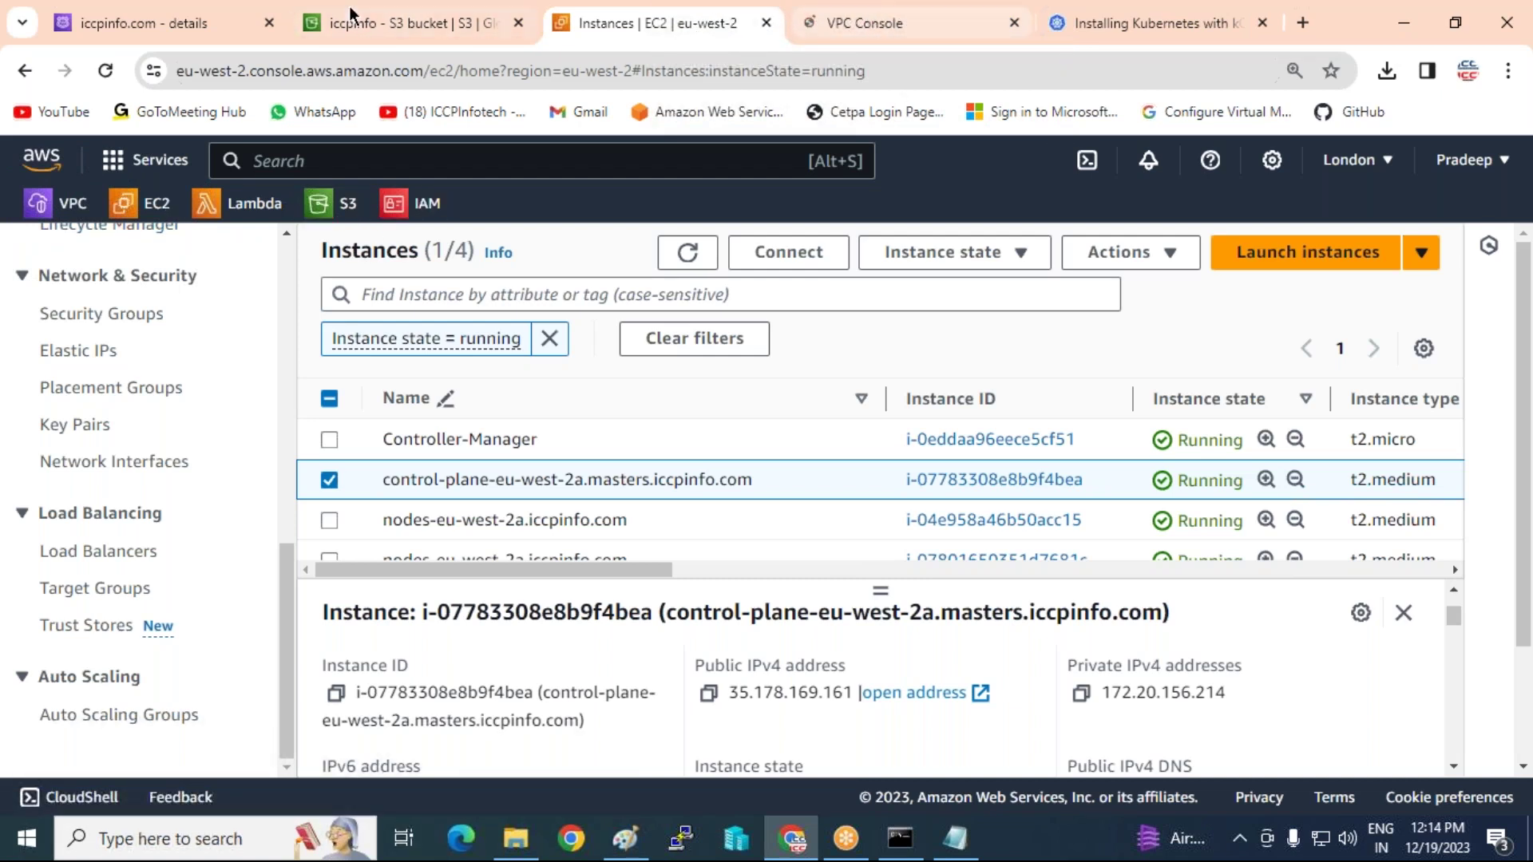
{"action": "left_click", "coordinate": [155, 21]}
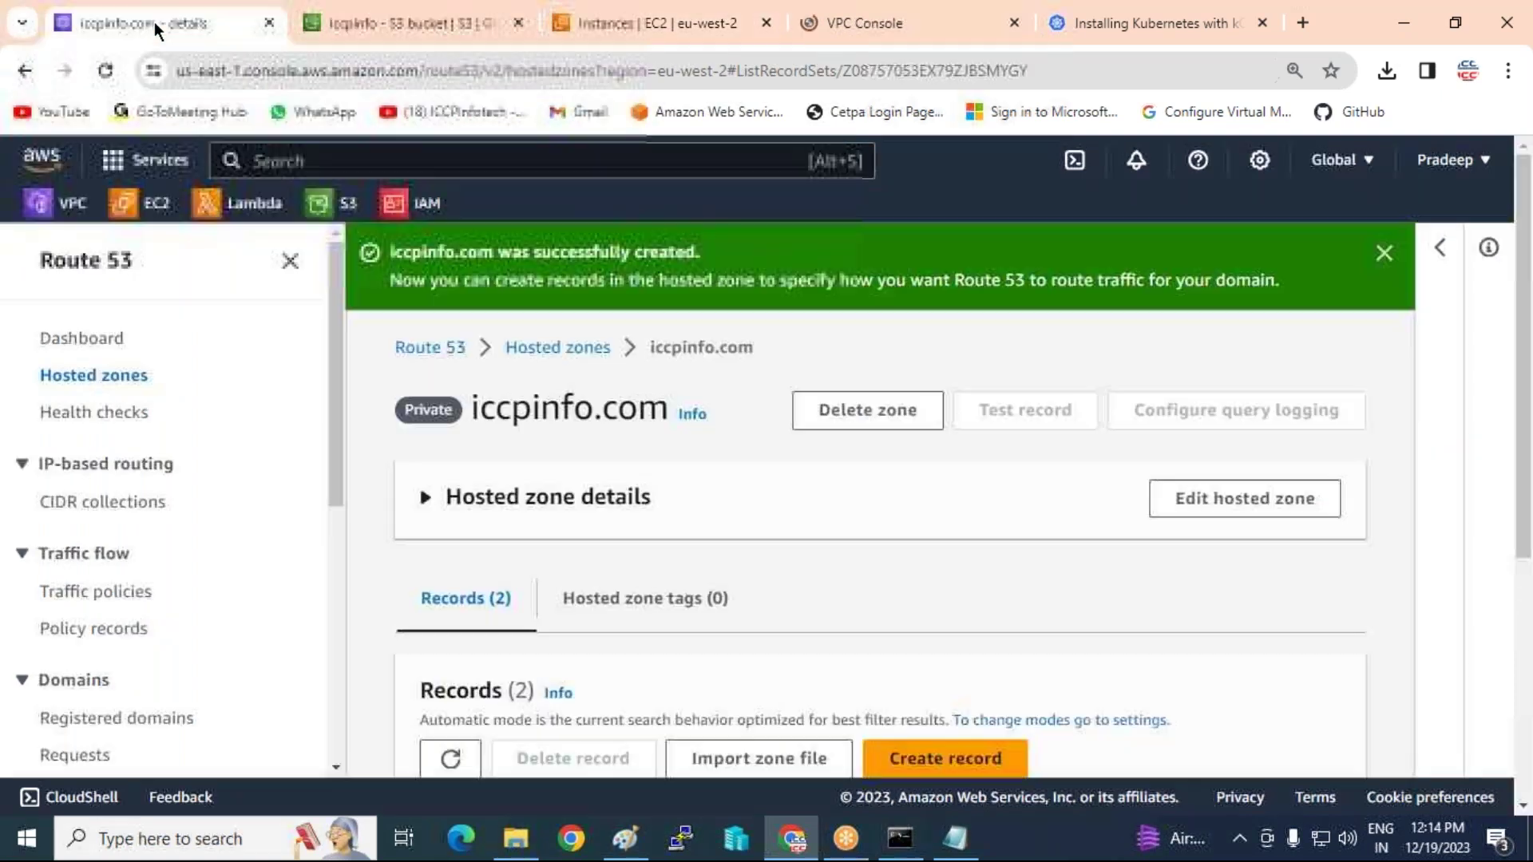
{"action": "scroll", "coordinate": [650, 444], "scroll_direction": "down", "scroll_amount": 5}
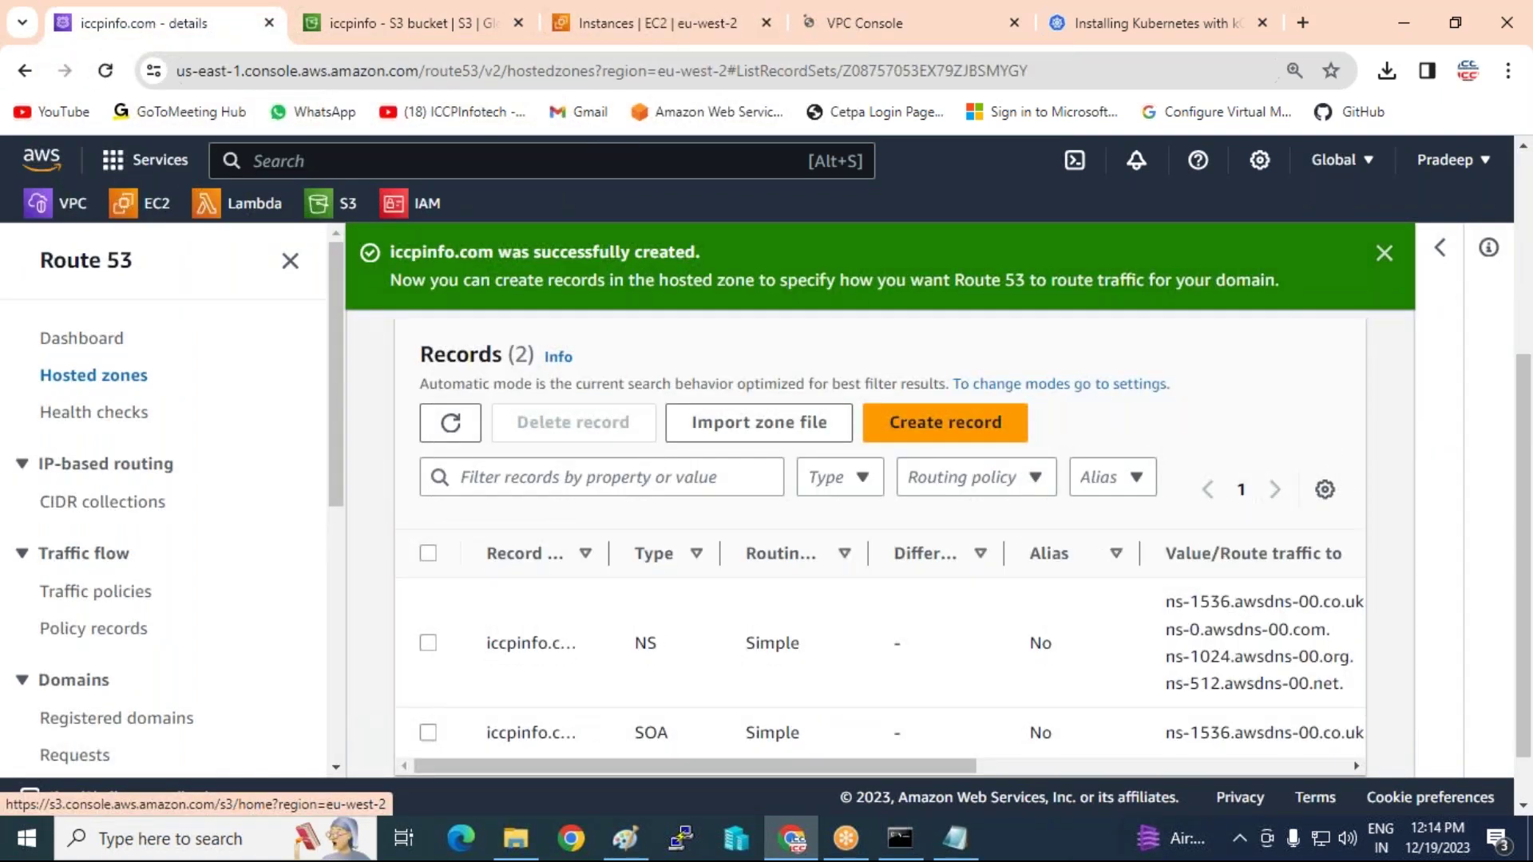
{"action": "scroll", "coordinate": [554, 495], "scroll_direction": "up", "scroll_amount": 1}
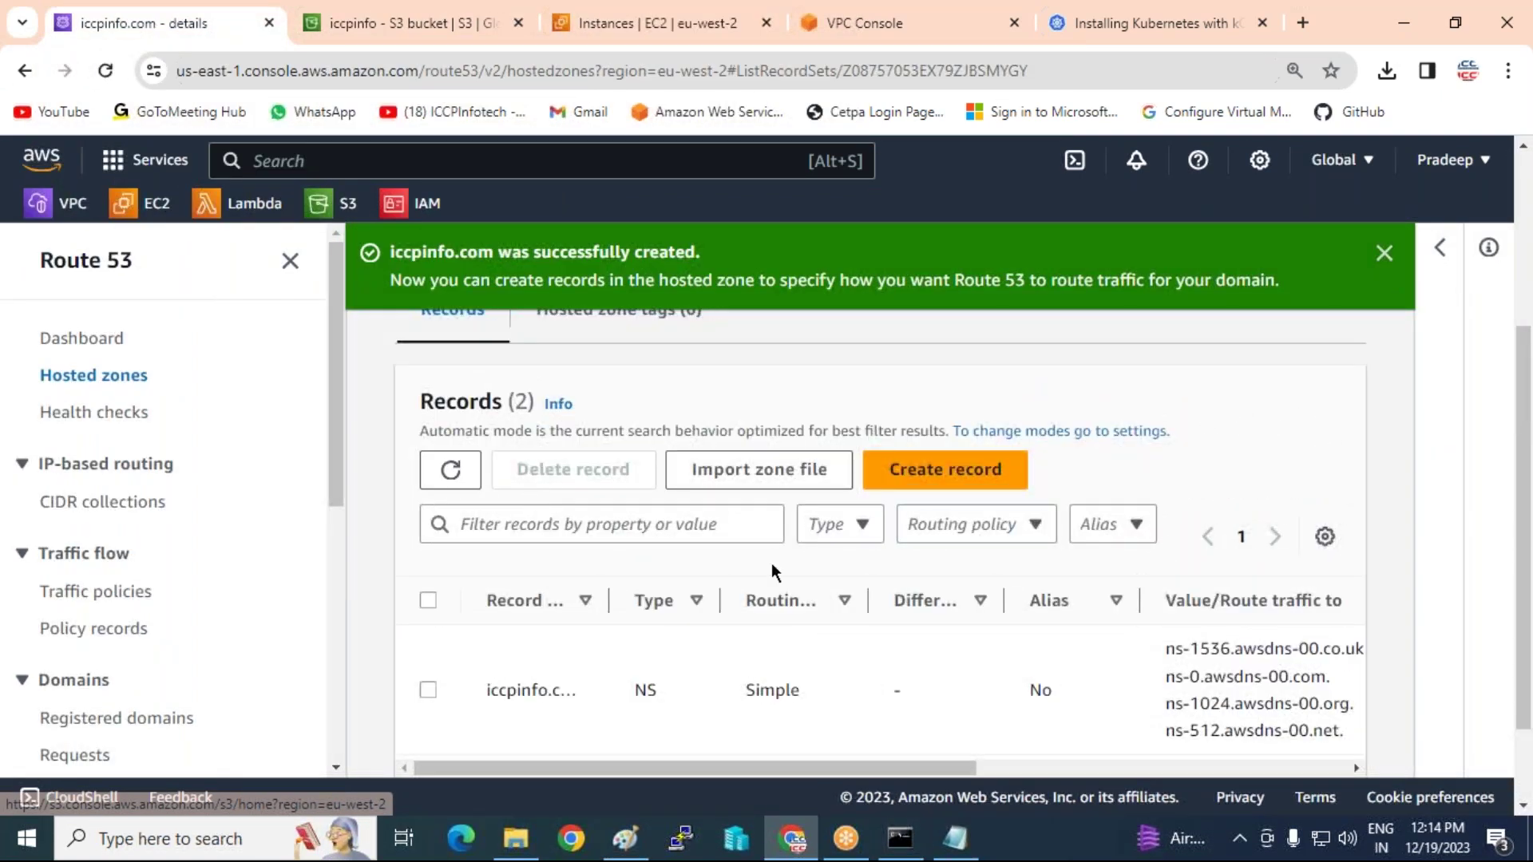
{"action": "left_click", "coordinate": [450, 469]}
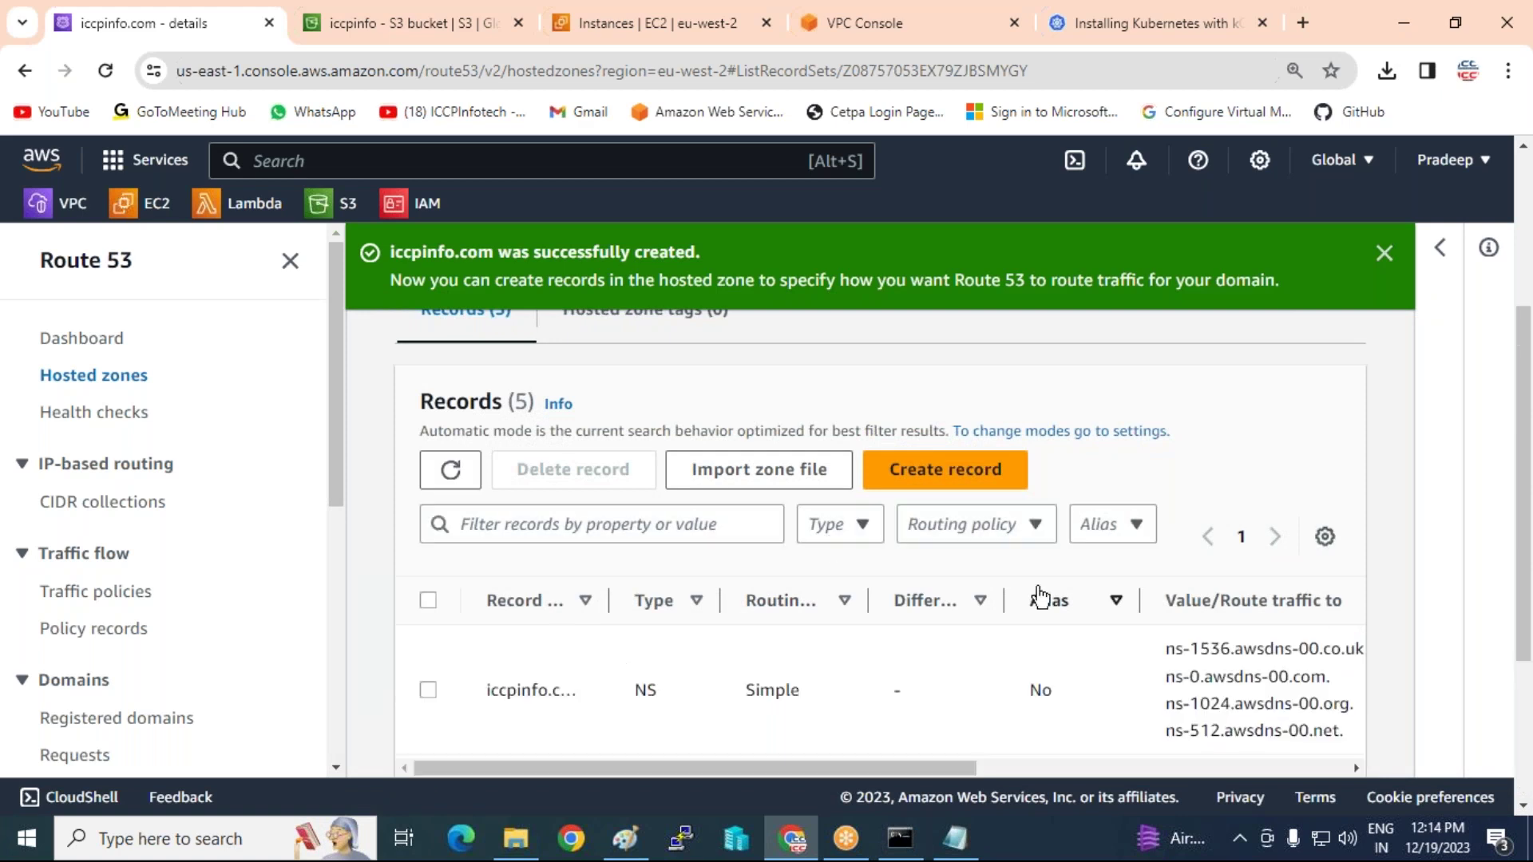
- Widen the Type column of the hosted zone's records and check each record's type, value and TTL
{"action": "scroll", "coordinate": [1040, 591], "scroll_direction": "down", "scroll_amount": 3}
{"action": "scroll", "coordinate": [883, 594], "scroll_direction": "down", "scroll_amount": 1}
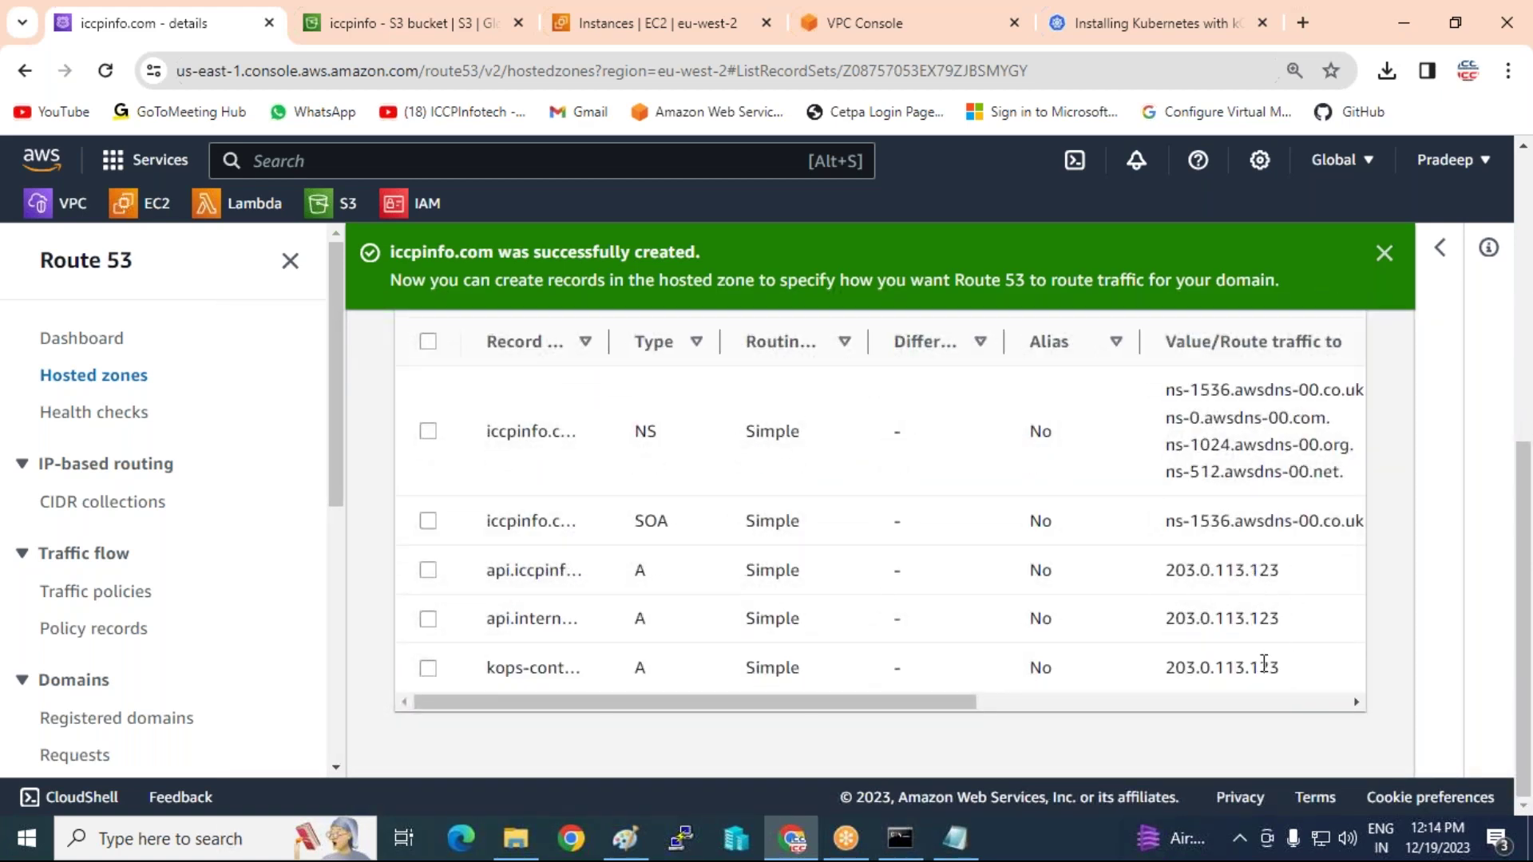
{"action": "left_click_drag", "start_coordinate": [718, 346], "coordinate": [872, 344]}
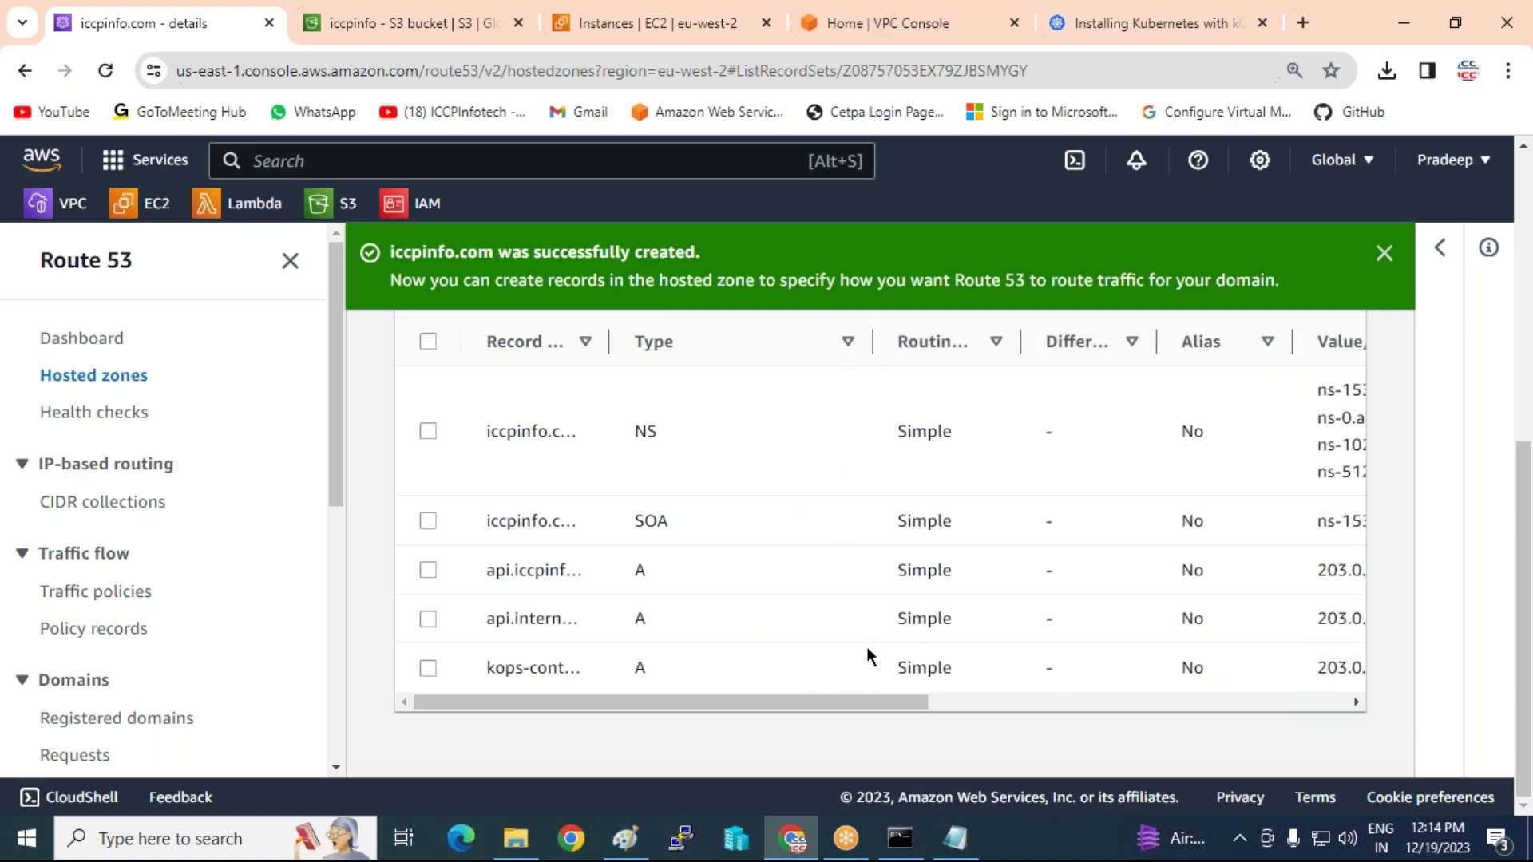
{"action": "left_click_drag", "start_coordinate": [847, 702], "coordinate": [1140, 703]}
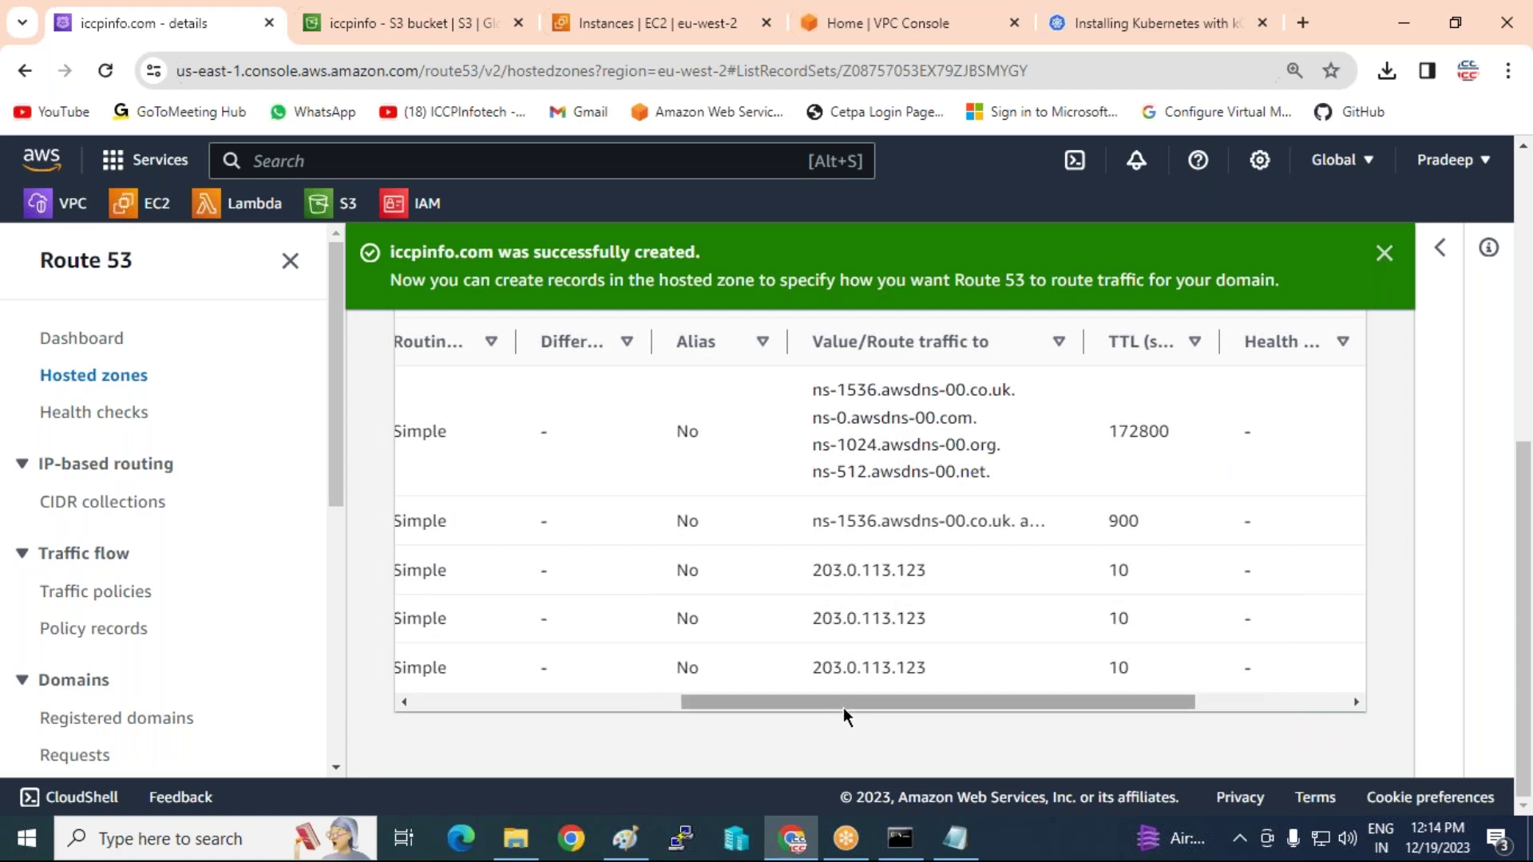
- Review the region's VPCs, subnets and route tables in the VPC console, and reload the route tables page
{"action": "left_click", "coordinate": [918, 20]}
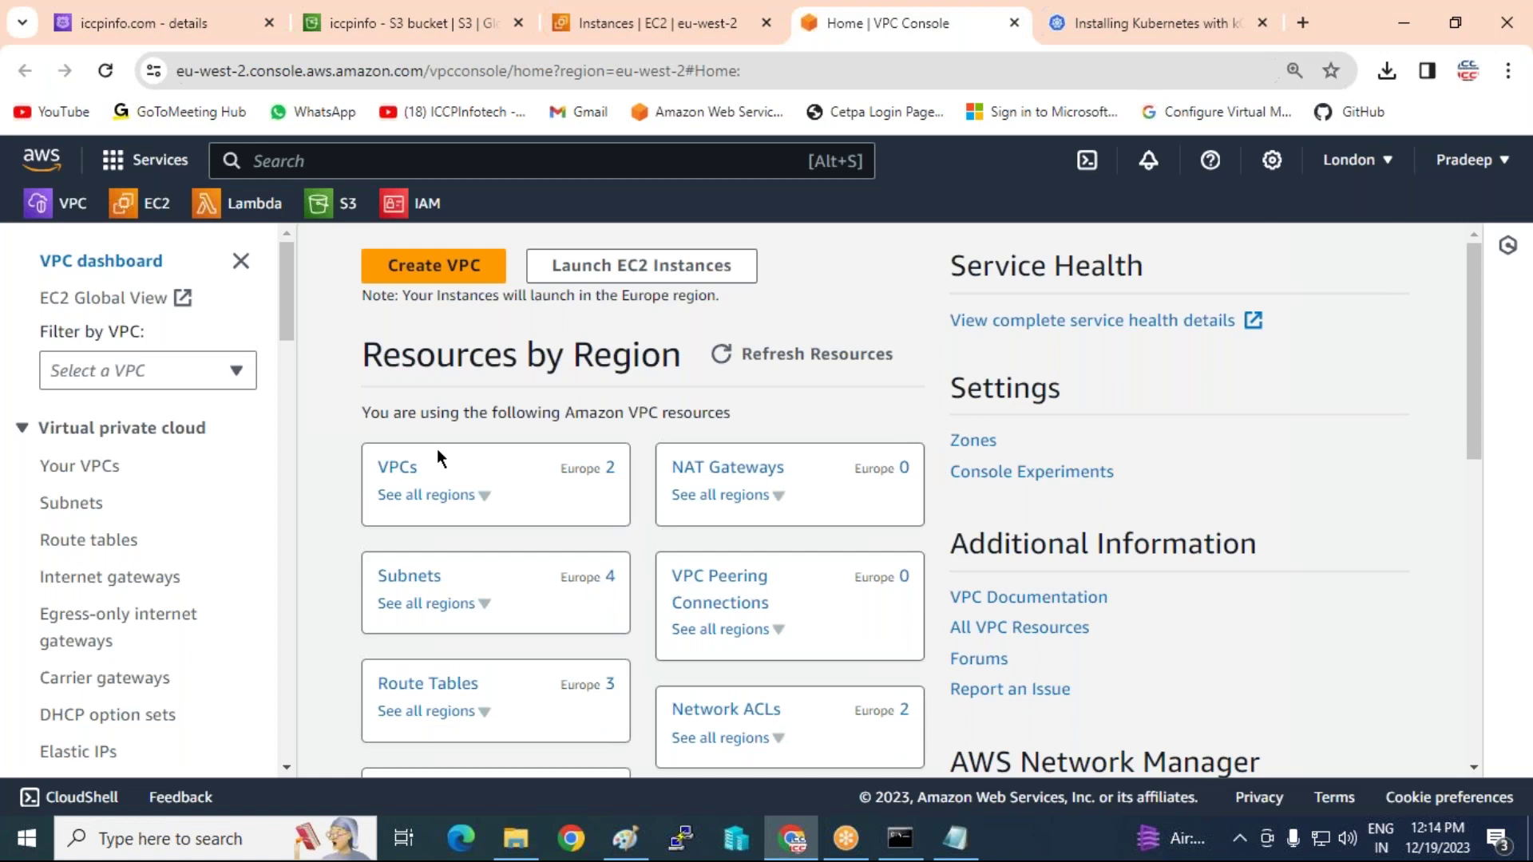
{"action": "left_click", "coordinate": [78, 470]}
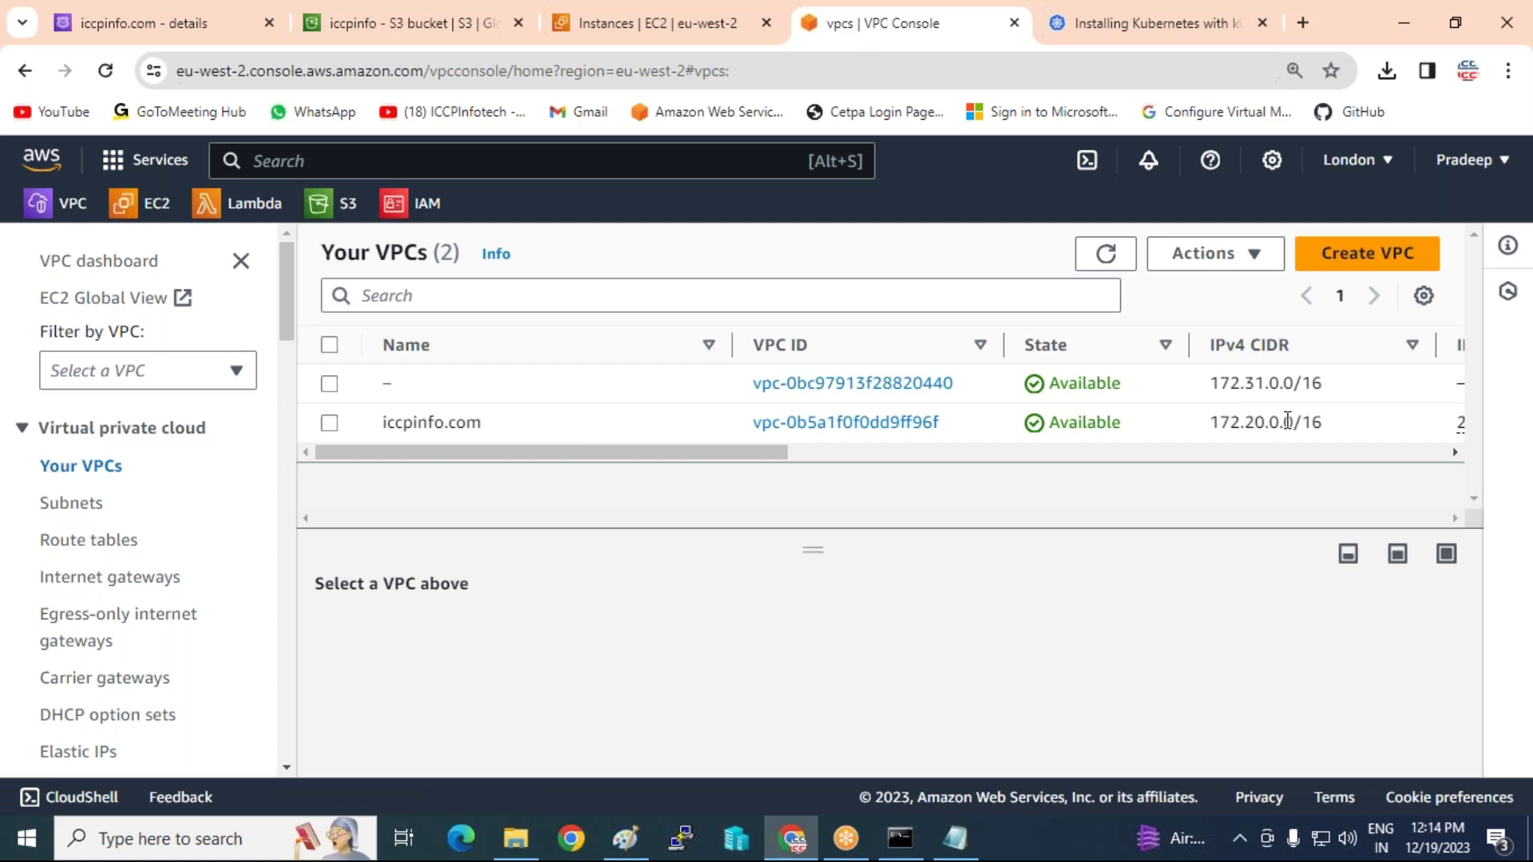
{"action": "left_click", "coordinate": [58, 505]}
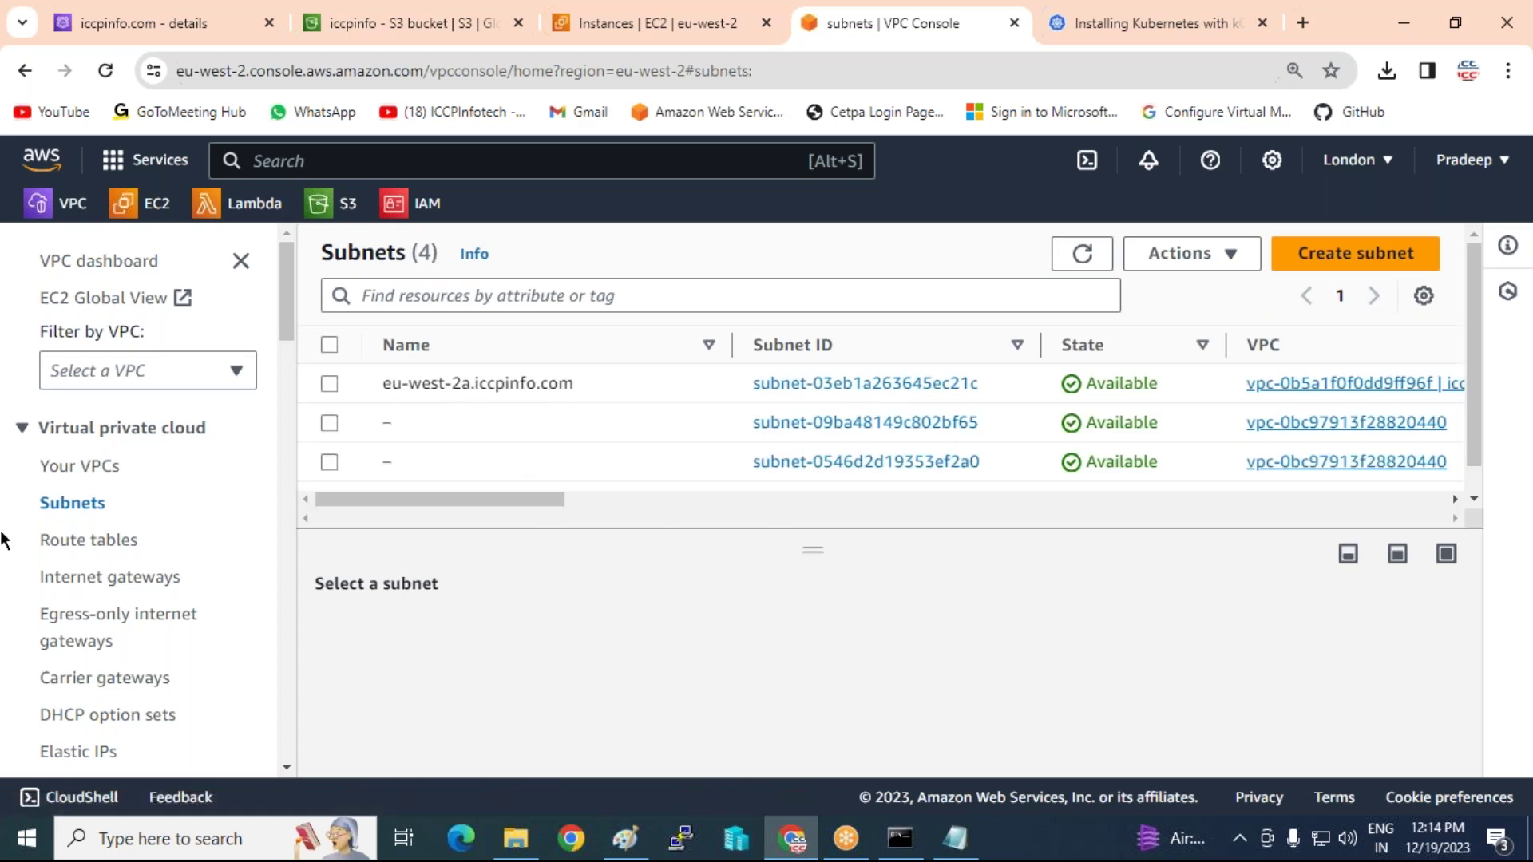
{"action": "left_click", "coordinate": [122, 548]}
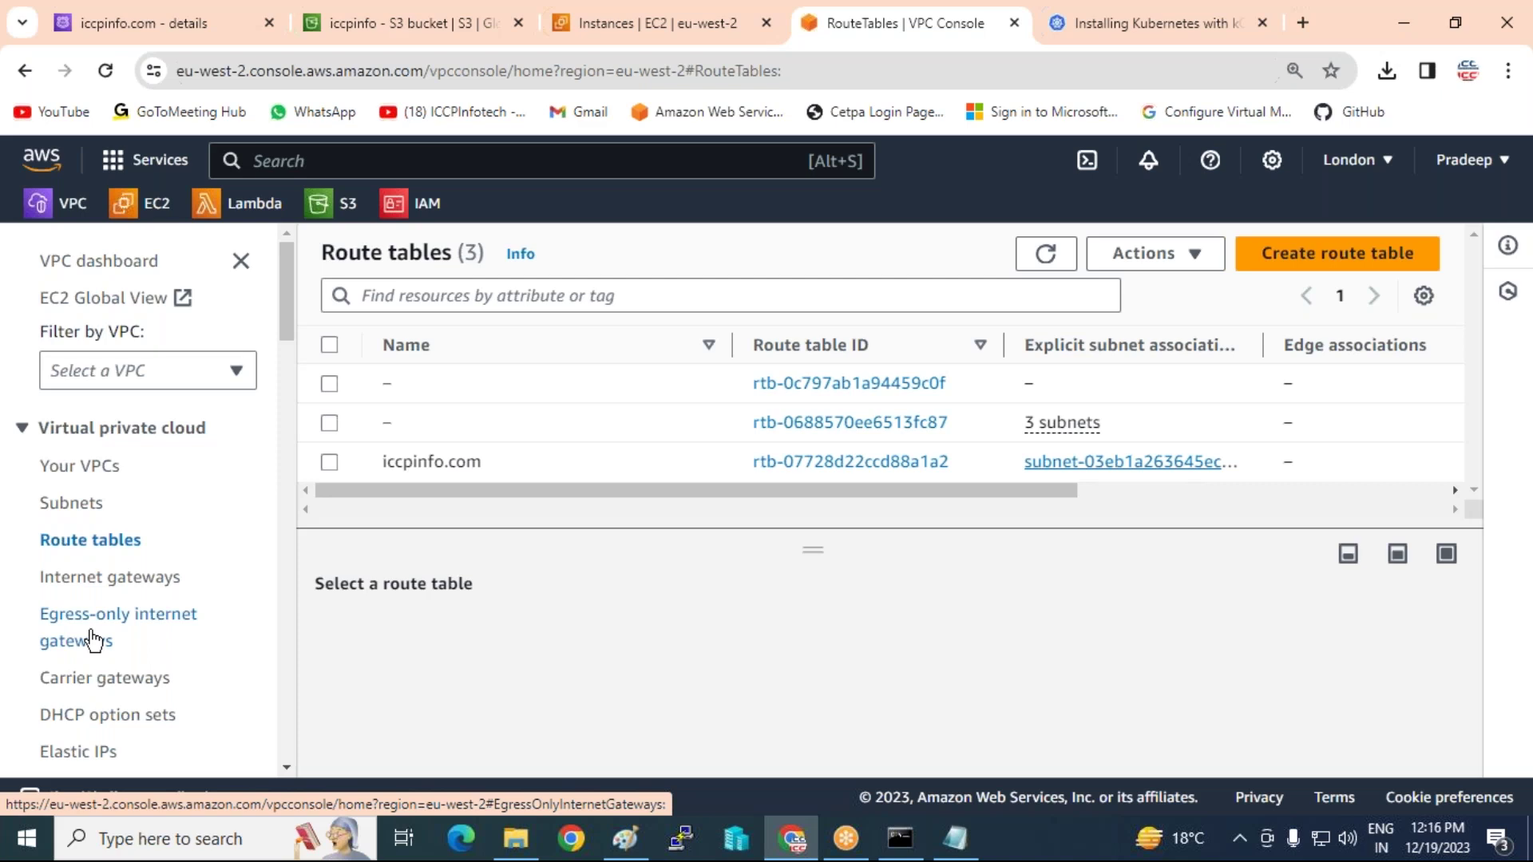
{"action": "left_click", "coordinate": [110, 71]}
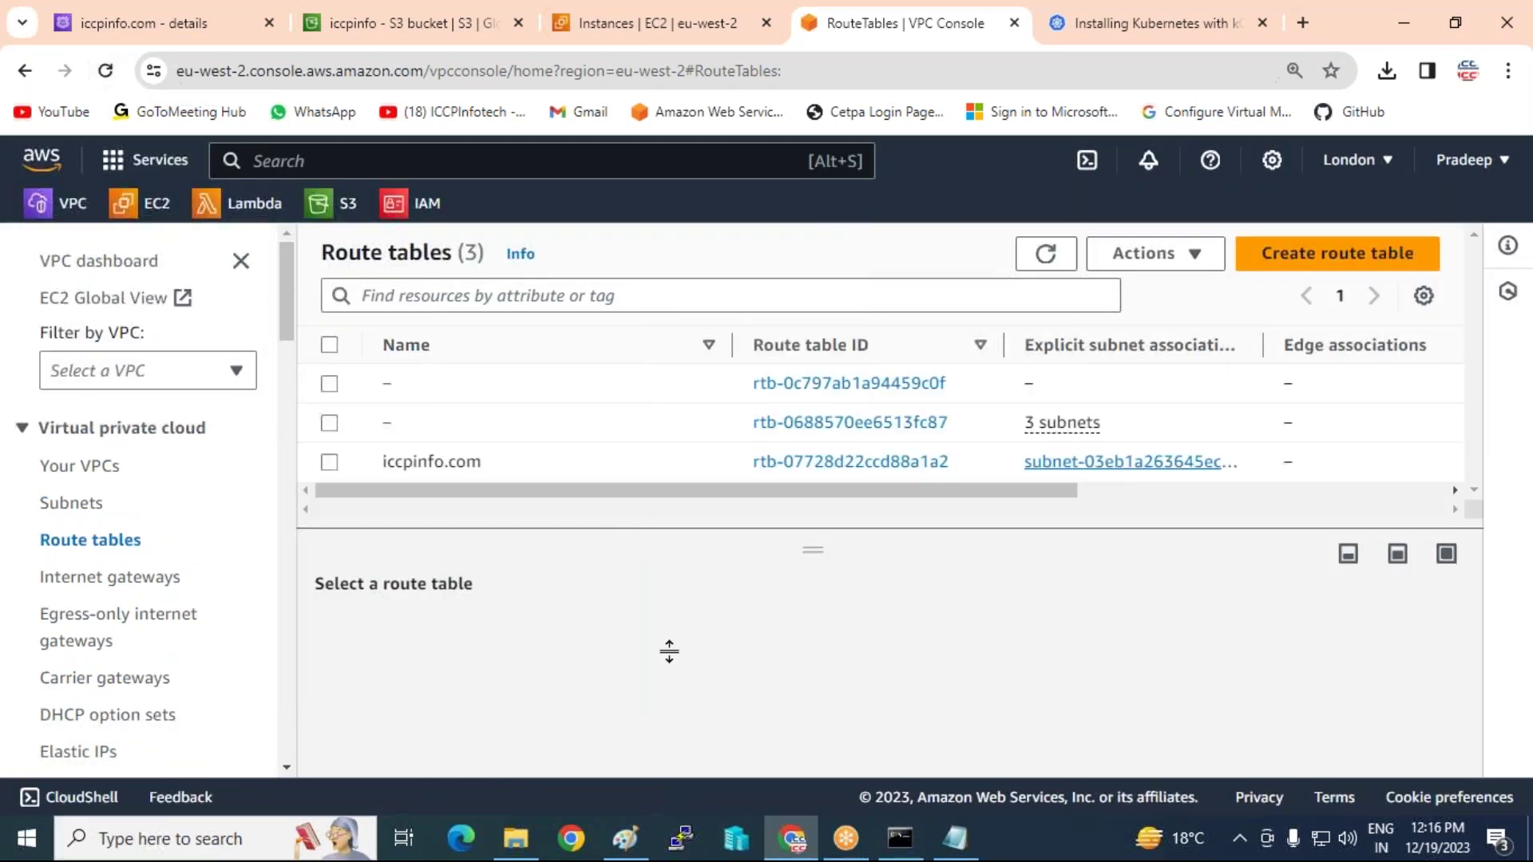
- Switch to the controller node's terminal and highlight the suggested kops validate cluster command in the output
{"action": "left_click", "coordinate": [898, 850]}
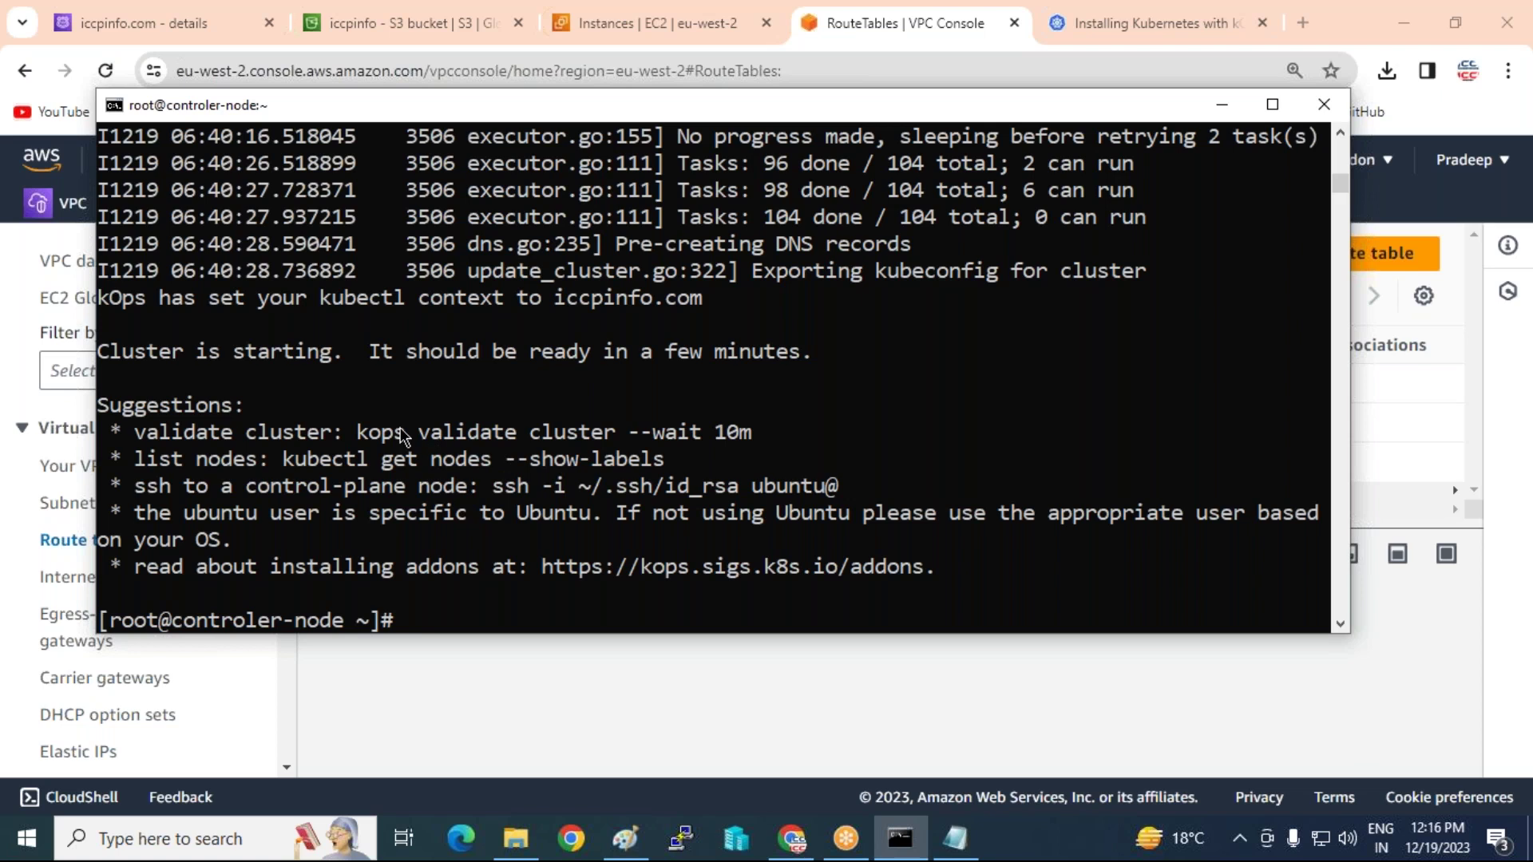
{"action": "left_click", "coordinate": [359, 431]}
{"action": "left_click_drag", "start_coordinate": [361, 435], "coordinate": [613, 431]}
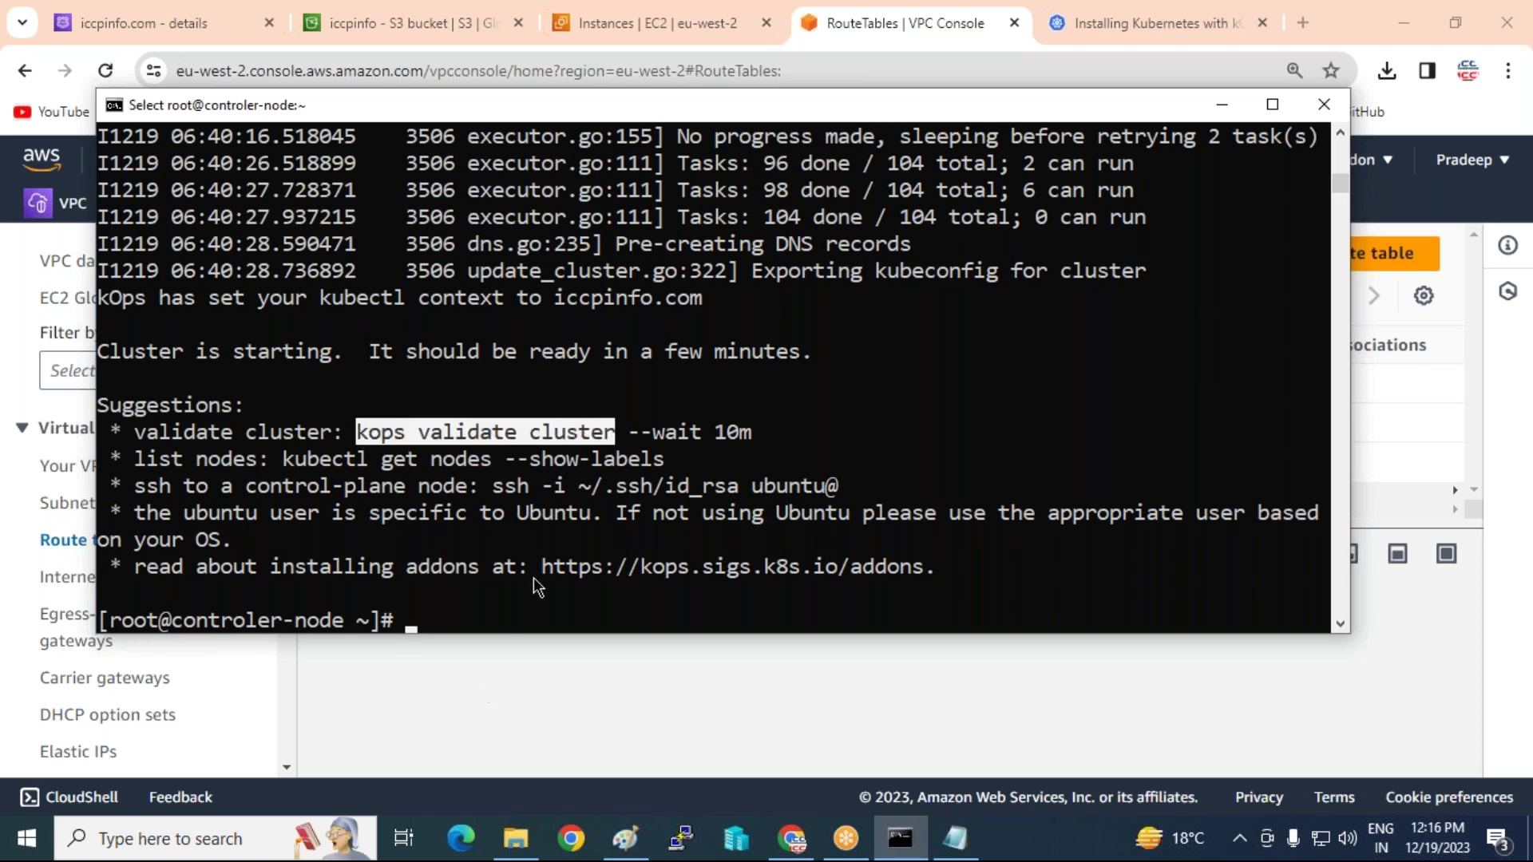
{"action": "scroll", "coordinate": [533, 577], "scroll_direction": "down", "scroll_amount": 1}
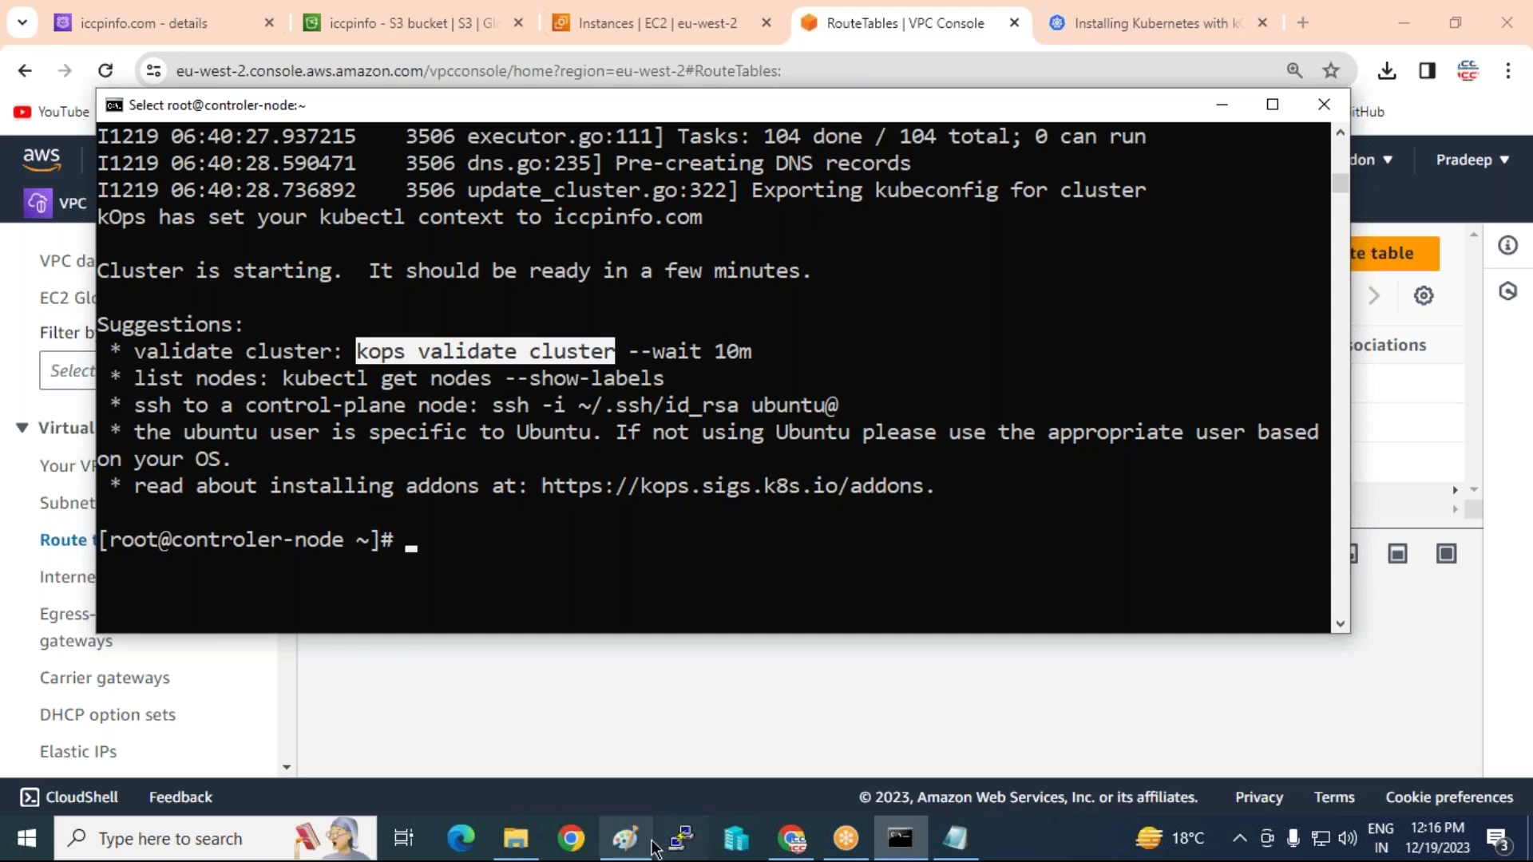
- Switch to the Kubernetes installation notes in Notepad and delete the multi-line kops create cluster block under section 9
{"action": "left_click", "coordinate": [627, 840]}
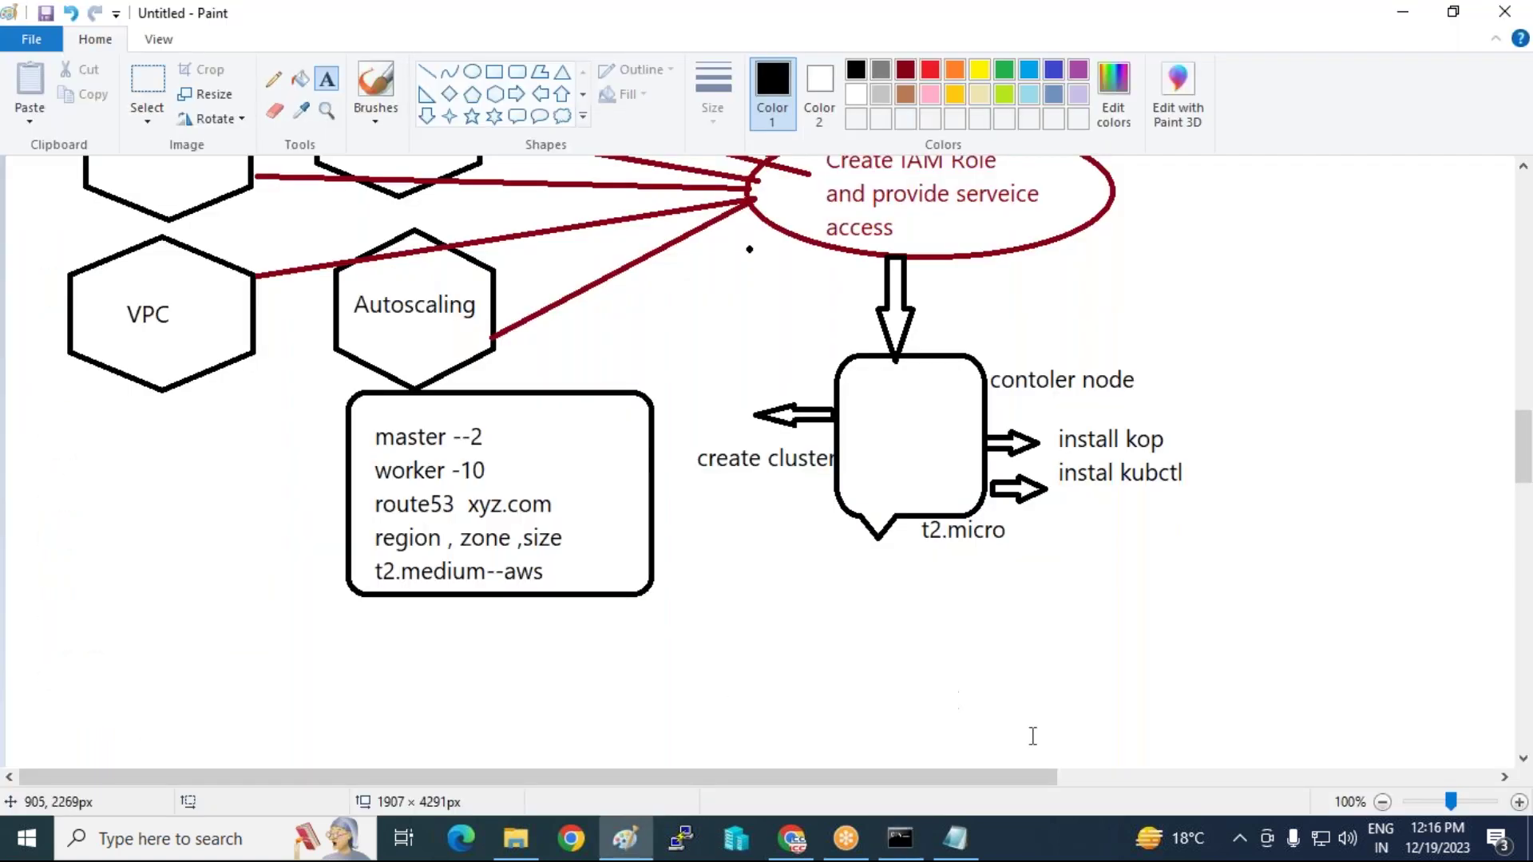
{"action": "left_click", "coordinate": [955, 838]}
{"action": "scroll", "coordinate": [400, 615], "scroll_direction": "down", "scroll_amount": 3}
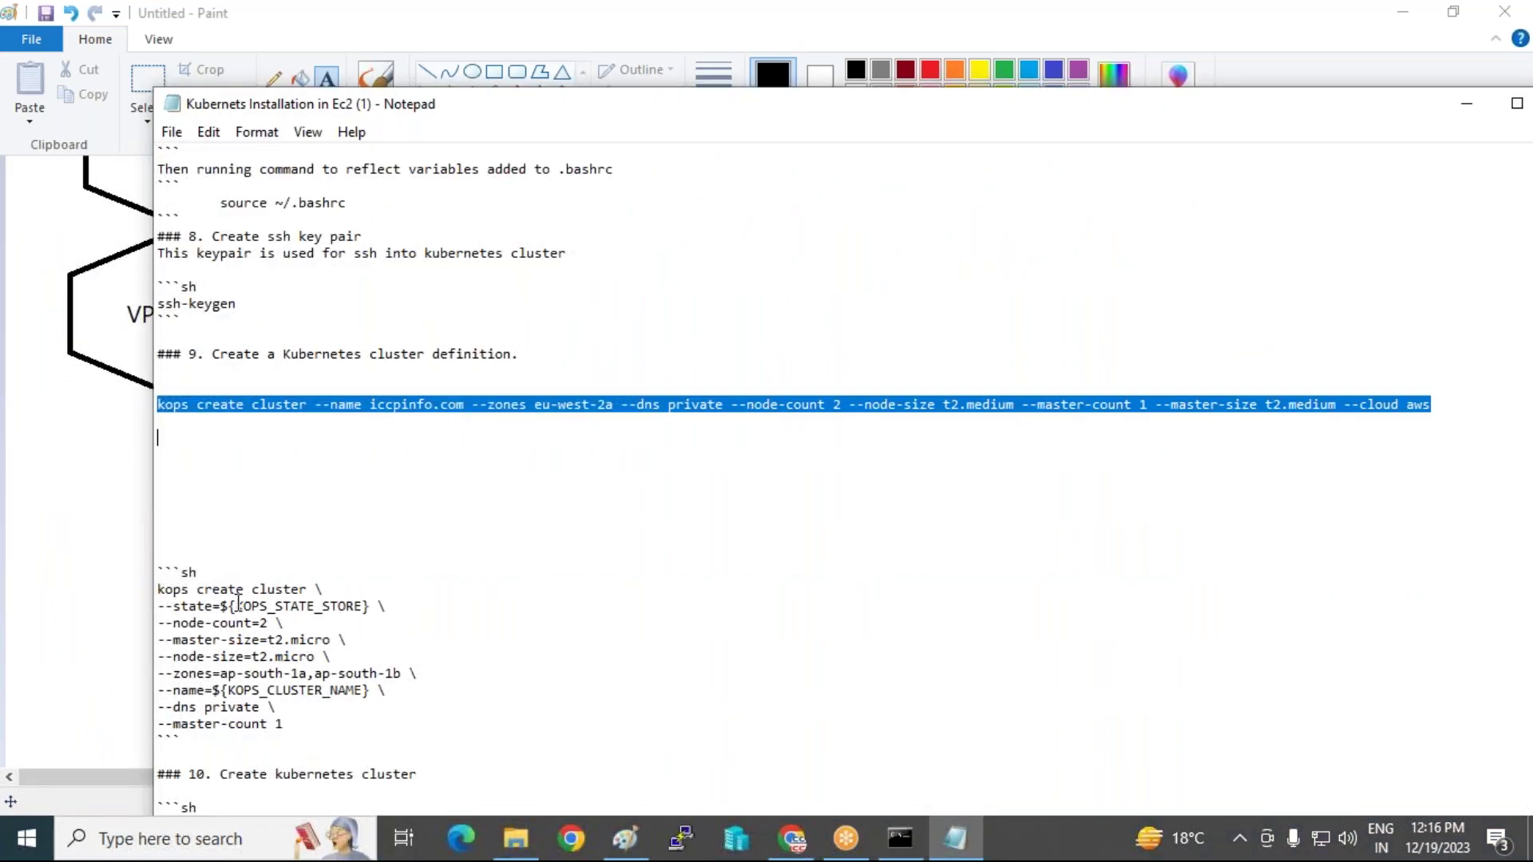
{"action": "scroll", "coordinate": [278, 657], "scroll_direction": "down", "scroll_amount": 1}
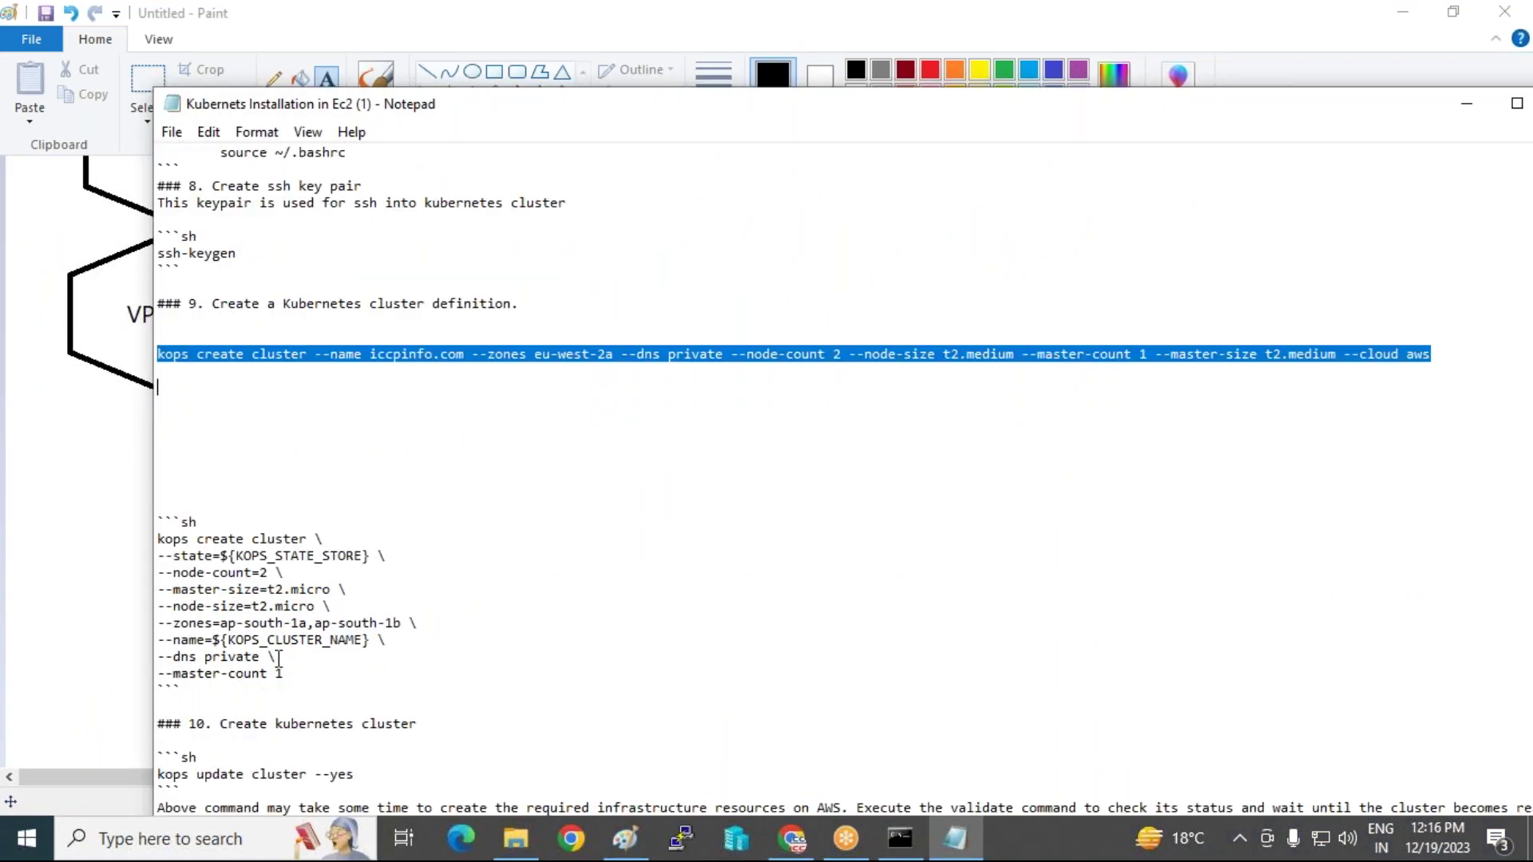
{"action": "left_click_drag", "start_coordinate": [297, 675], "coordinate": [120, 507]}
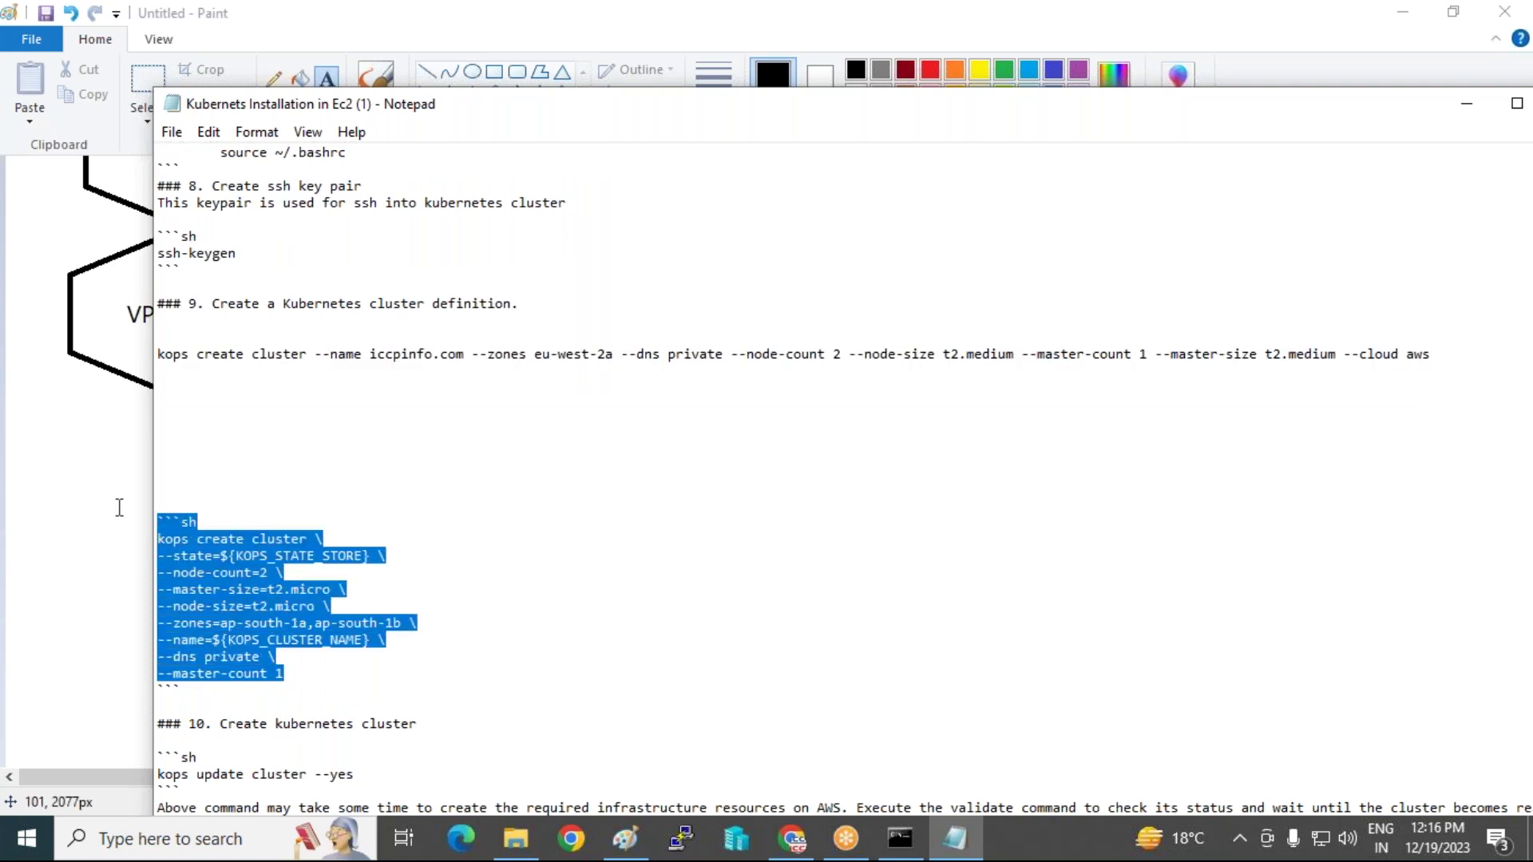
{"action": "key", "text": "Delete"}
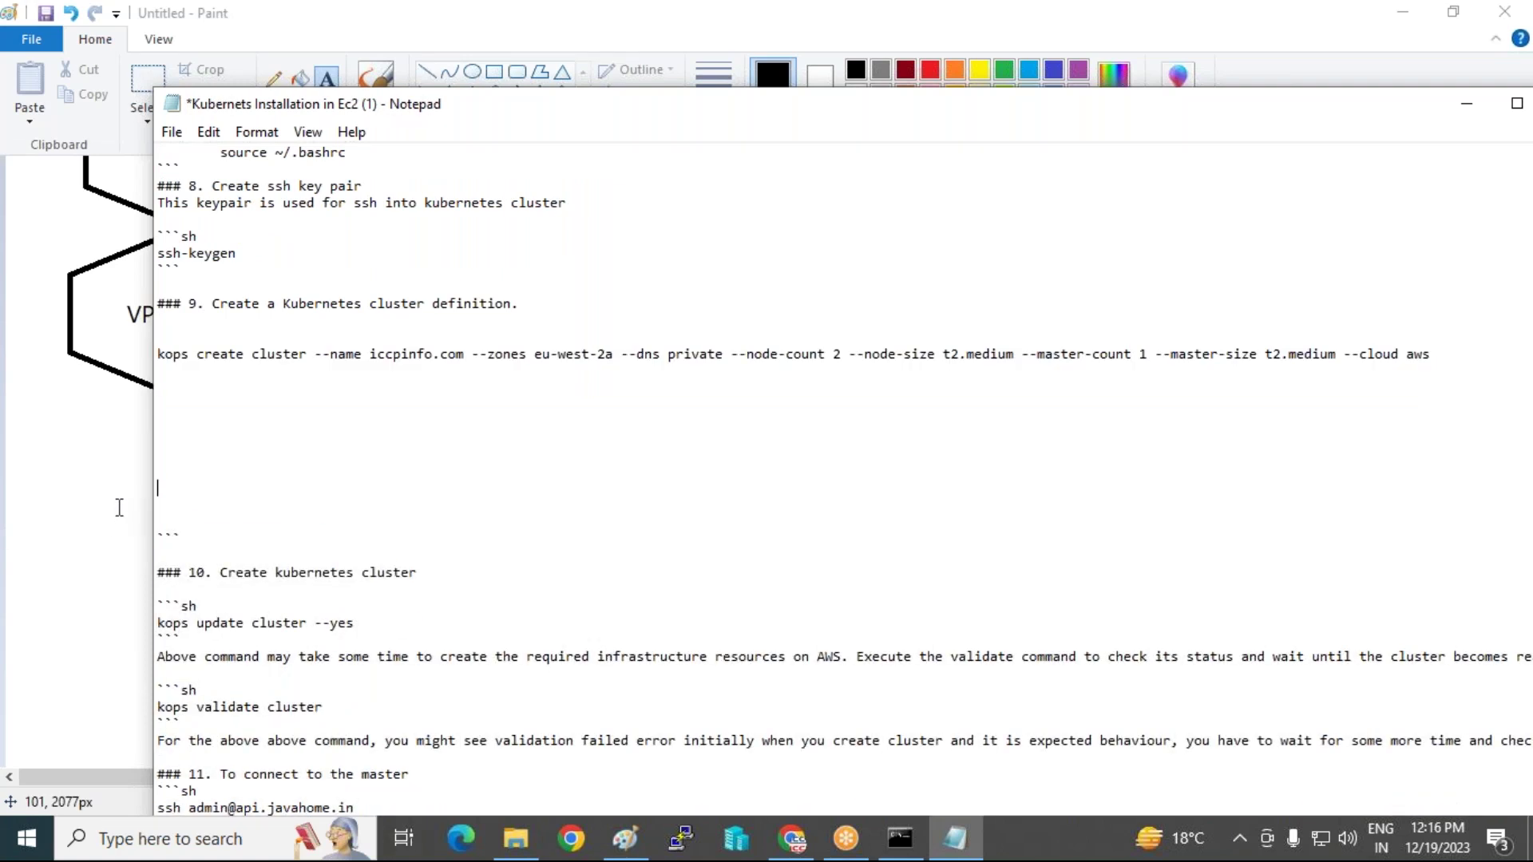
- Remove the surplus blank lines between the one-line kops create cluster command and section 10
{"action": "key", "text": "BackSpace"}
{"action": "key", "text": "BackSpace"}
{"action": "key", "text": "BackSpace"}
{"action": "key", "text": "BackSpace"}
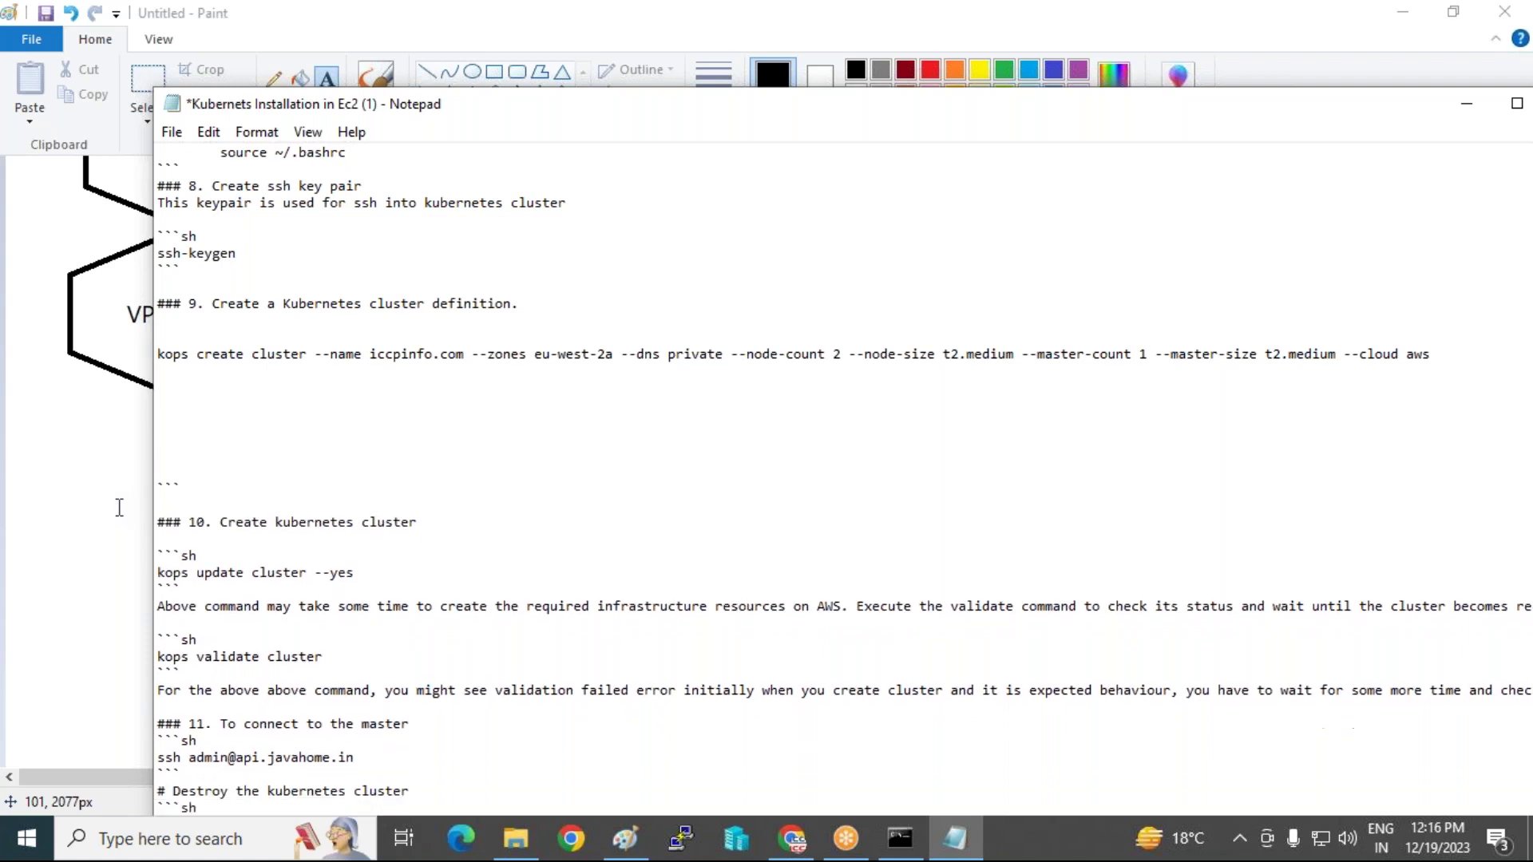
{"action": "key", "text": "Delete"}
{"action": "key", "text": "Delete"}
{"action": "key", "text": "Delete"}
{"action": "key", "text": "Delete"}
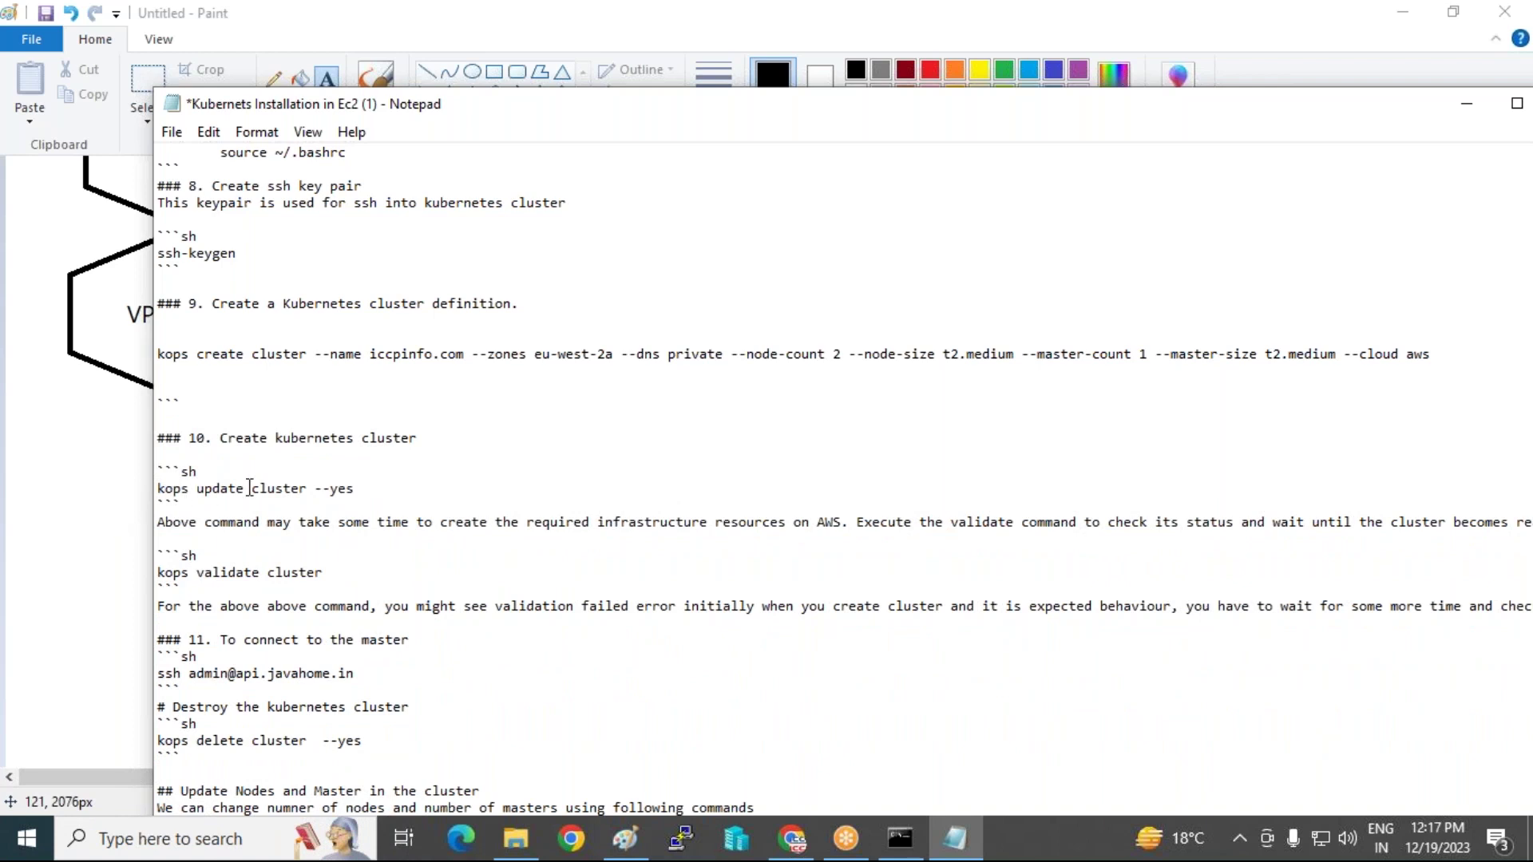
- Append admin to the kops update cluster --yes command in section 10 and save the notes
{"action": "left_click", "coordinate": [374, 489]}
{"action": "type", "text": "a"}
{"action": "key", "text": "ctrl+s"}
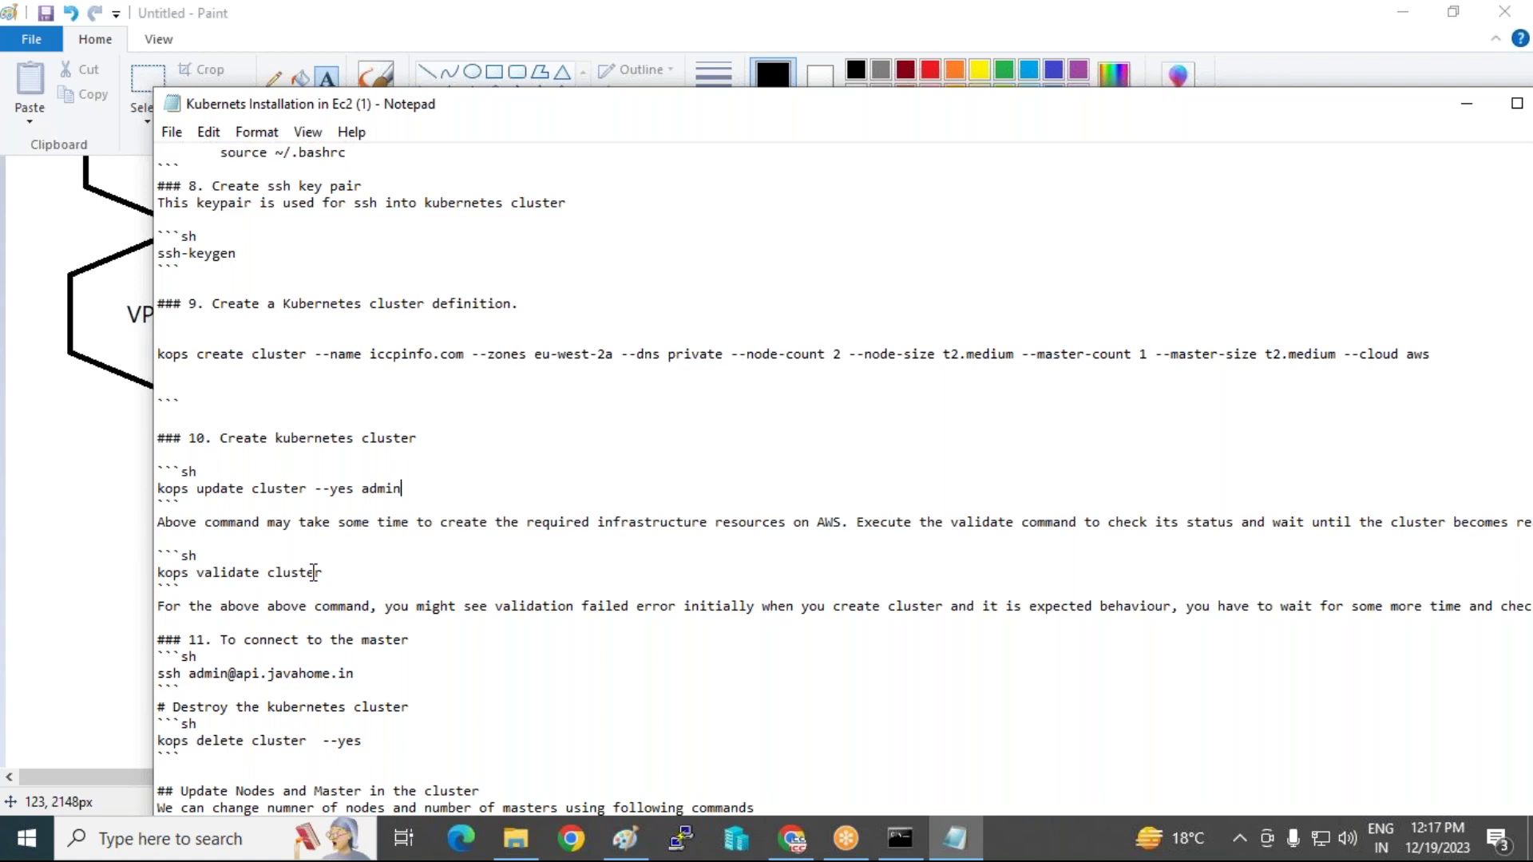
- Look through the remaining notes on validating, connecting to, destroying and resizing the cluster, and on creating pods
{"action": "scroll", "coordinate": [314, 572], "scroll_direction": "down", "scroll_amount": 1}
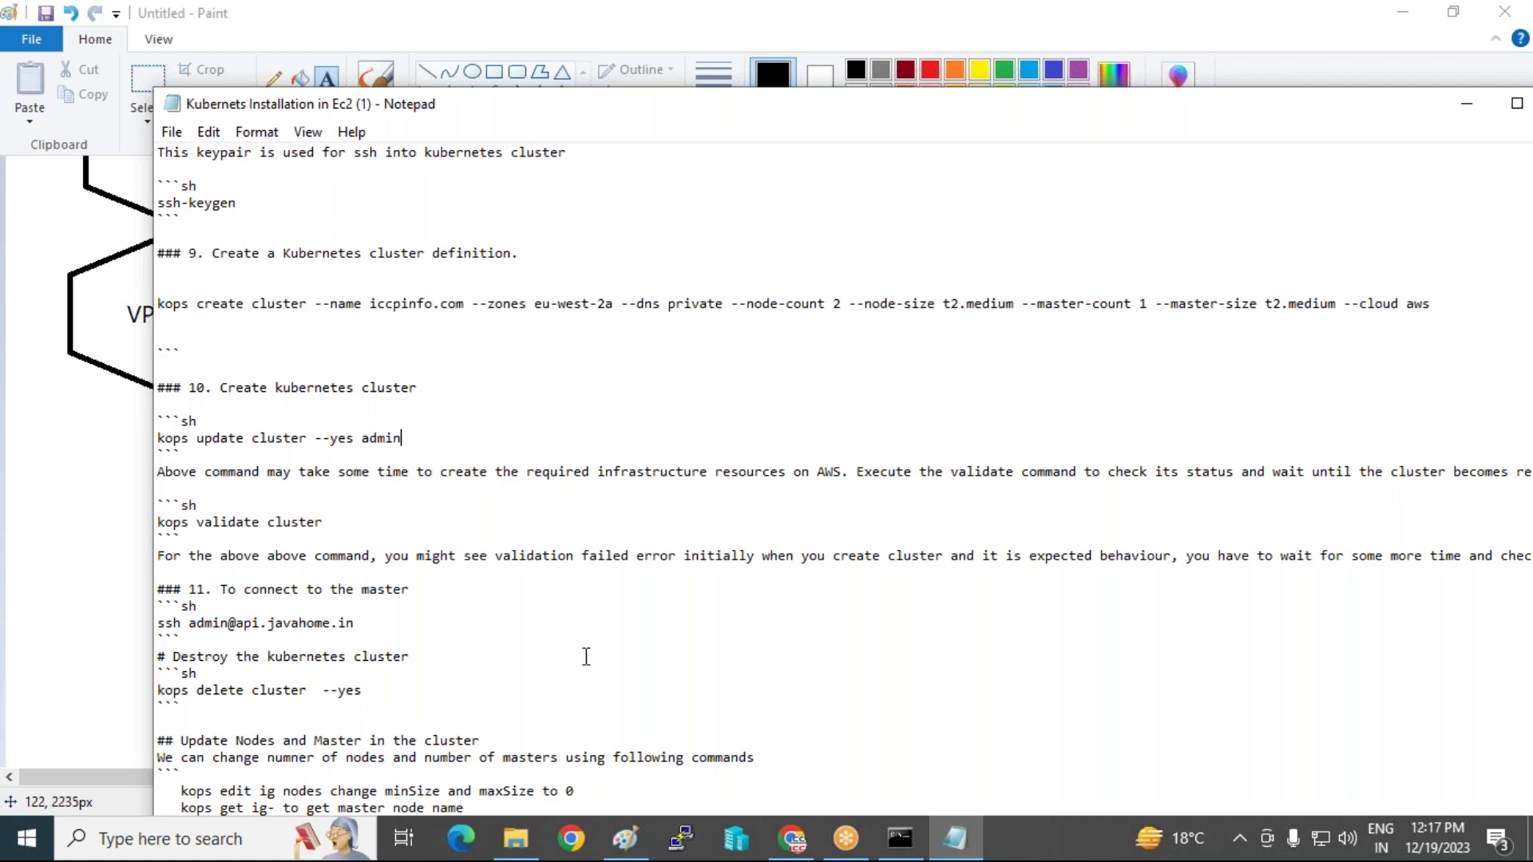
{"action": "scroll", "coordinate": [586, 656], "scroll_direction": "down", "scroll_amount": 20}
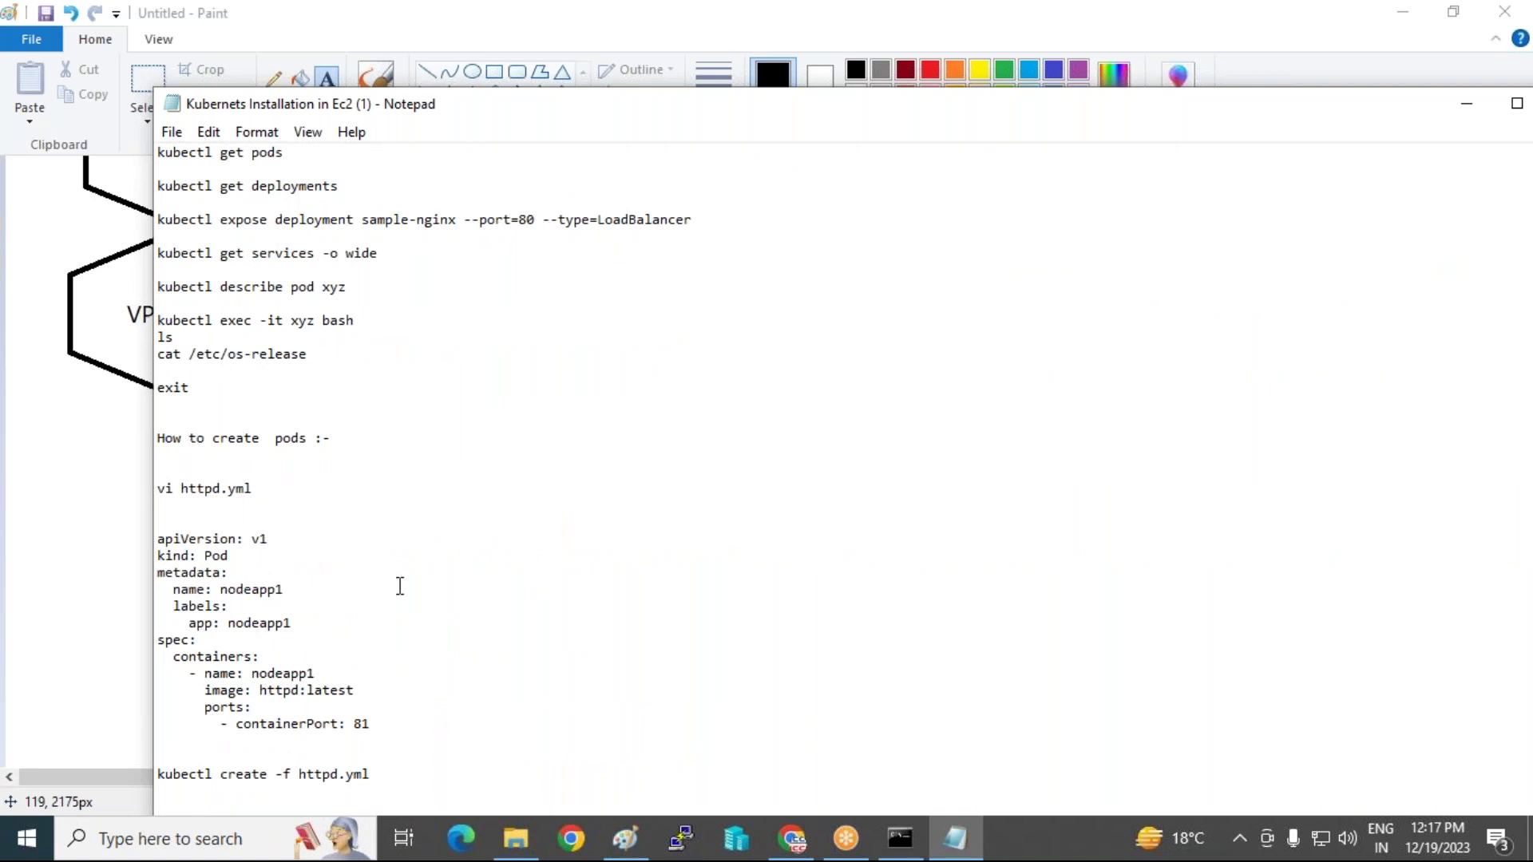
{"action": "scroll", "coordinate": [400, 586], "scroll_direction": "up", "scroll_amount": 9}
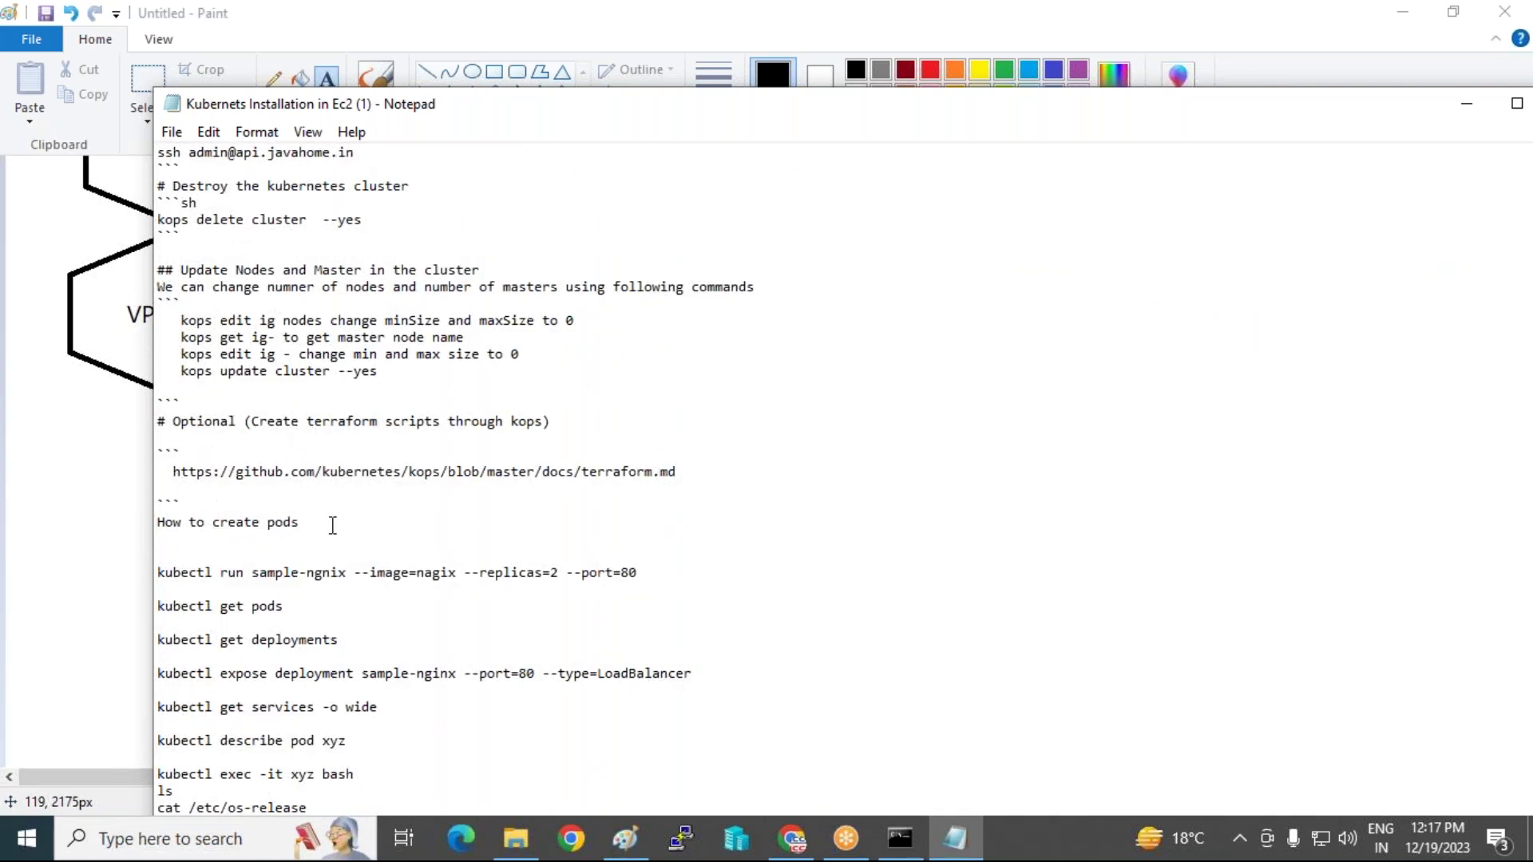
{"action": "scroll", "coordinate": [333, 525], "scroll_direction": "up", "scroll_amount": 4}
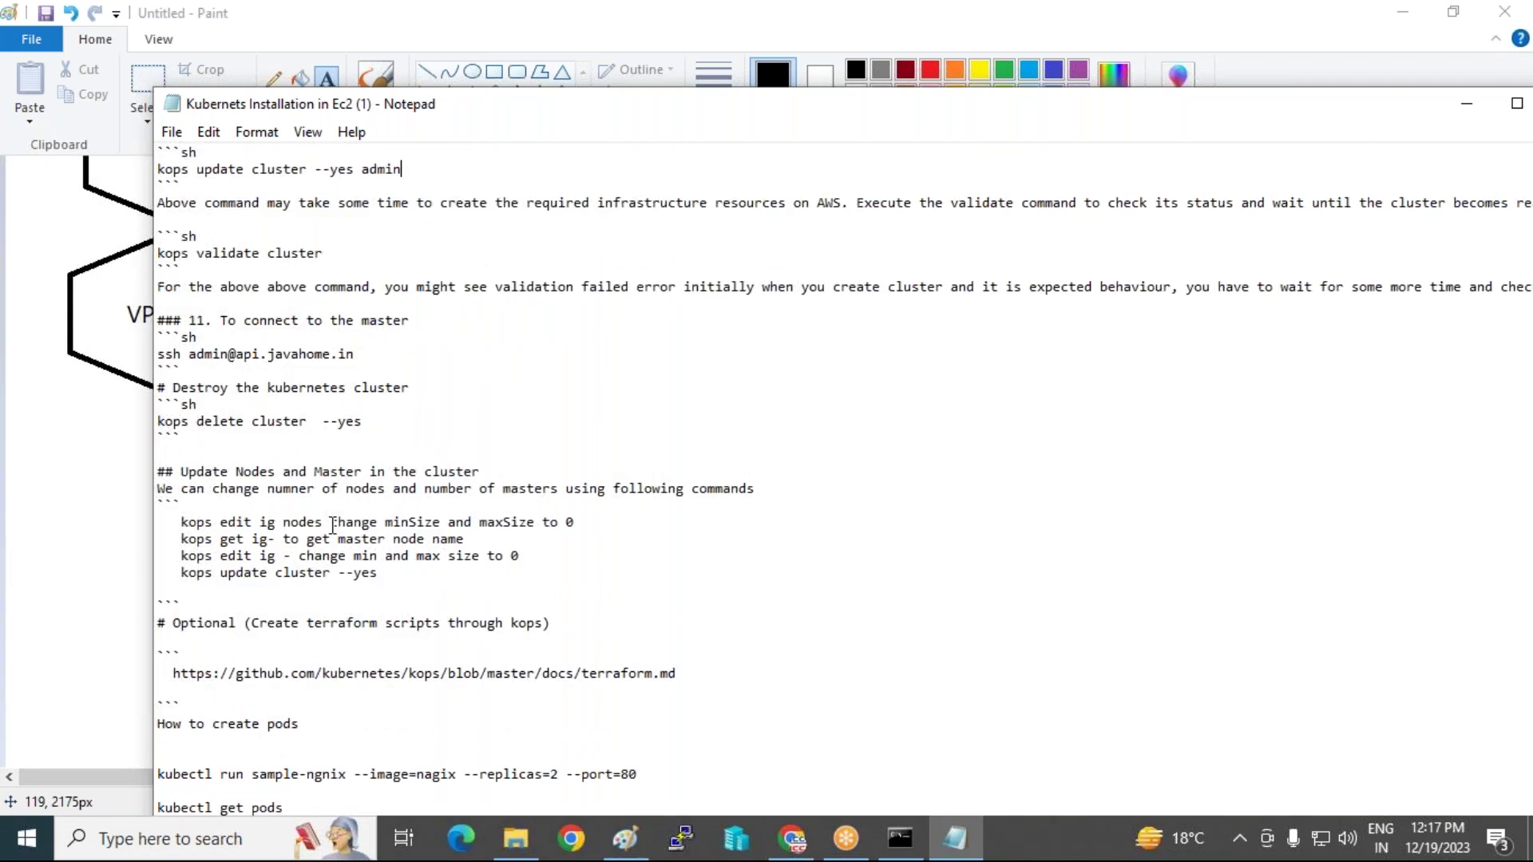
{"action": "scroll", "coordinate": [333, 524], "scroll_direction": "up", "scroll_amount": 1}
{"action": "scroll", "coordinate": [333, 524], "scroll_direction": "down", "scroll_amount": 2}
{"action": "scroll", "coordinate": [333, 528], "scroll_direction": "down", "scroll_amount": 1}
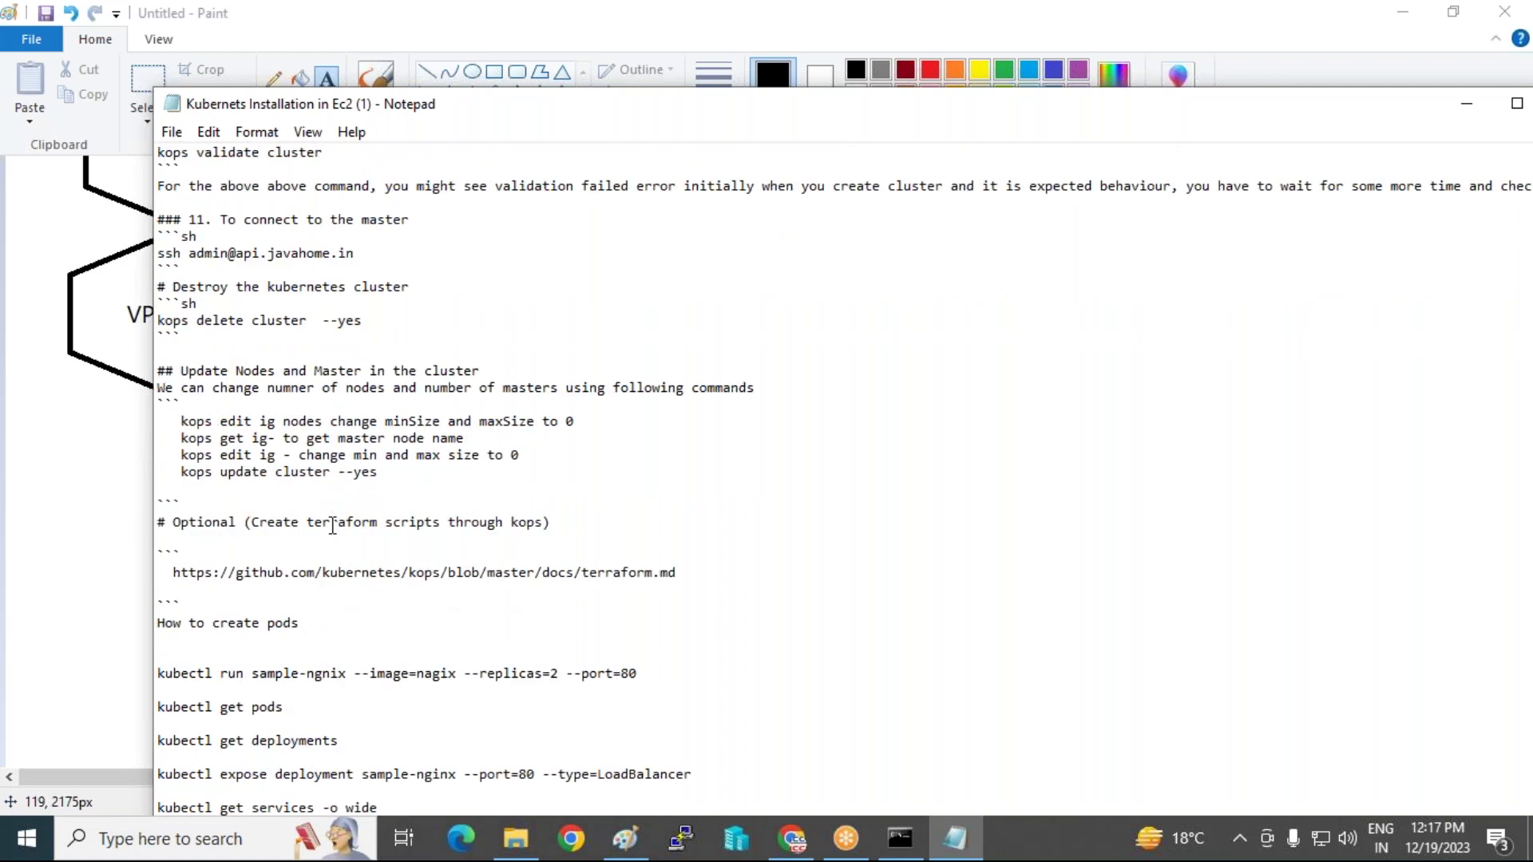
- Switch to Chrome and open the Kubernets july 2023 playlist from the ICCPInfotech YouTube channel's playlists
{"action": "left_click", "coordinate": [798, 849]}
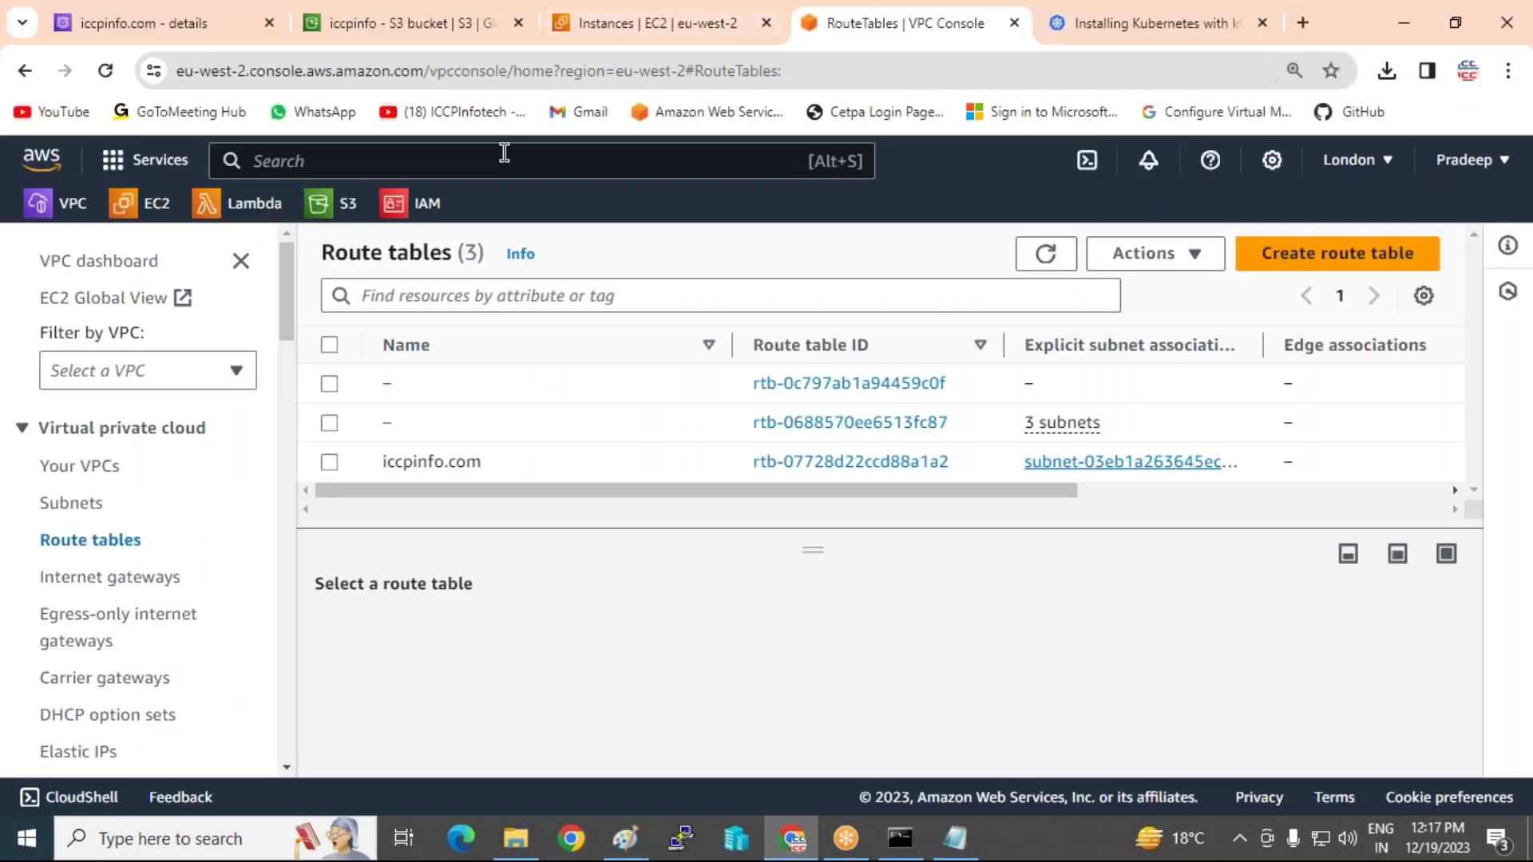
{"action": "left_click", "coordinate": [458, 112]}
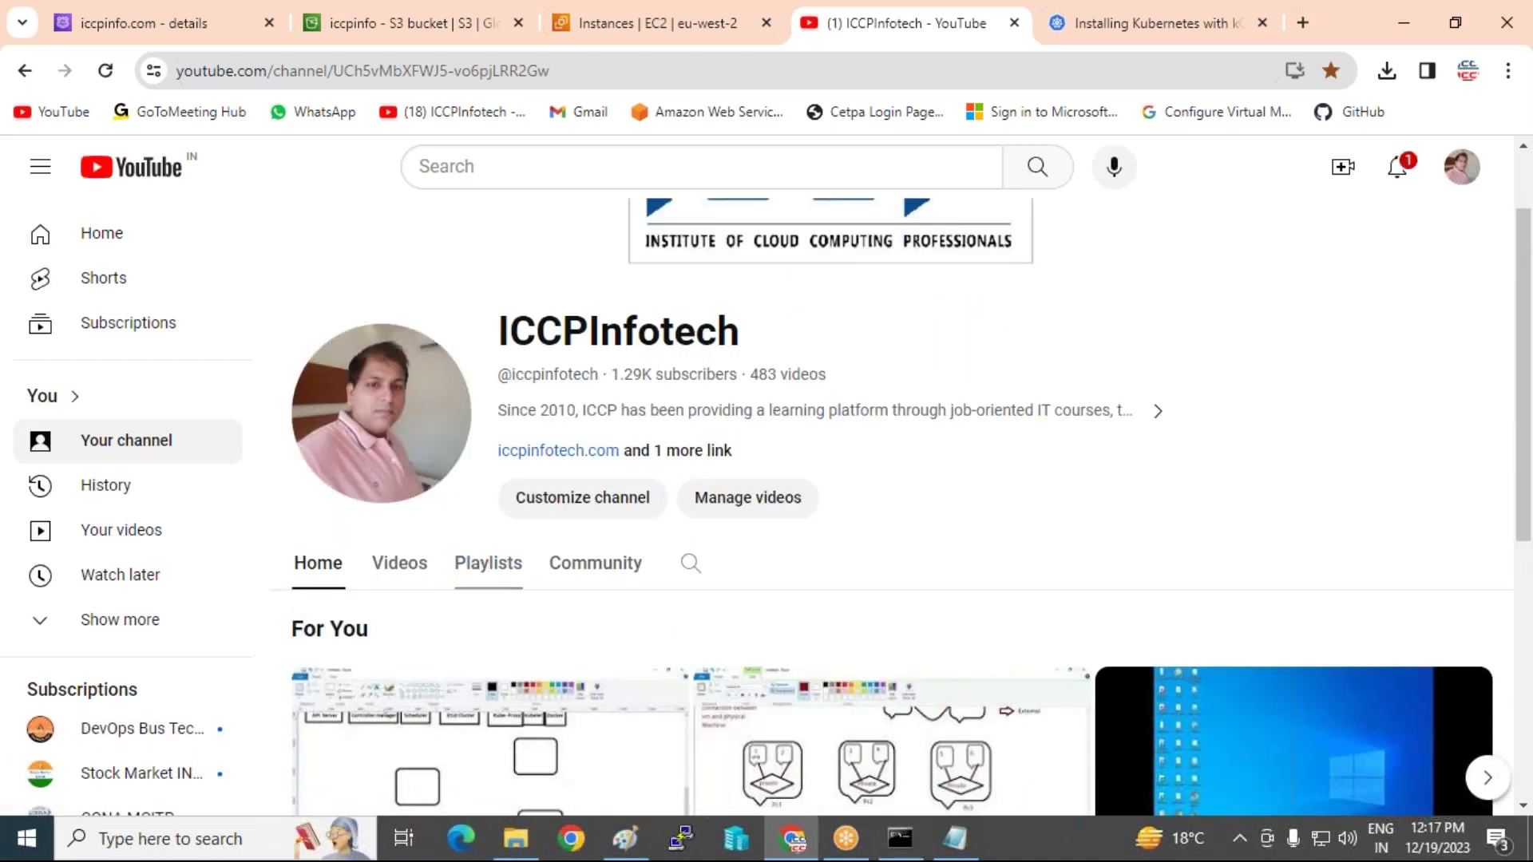
{"action": "left_click", "coordinate": [491, 569]}
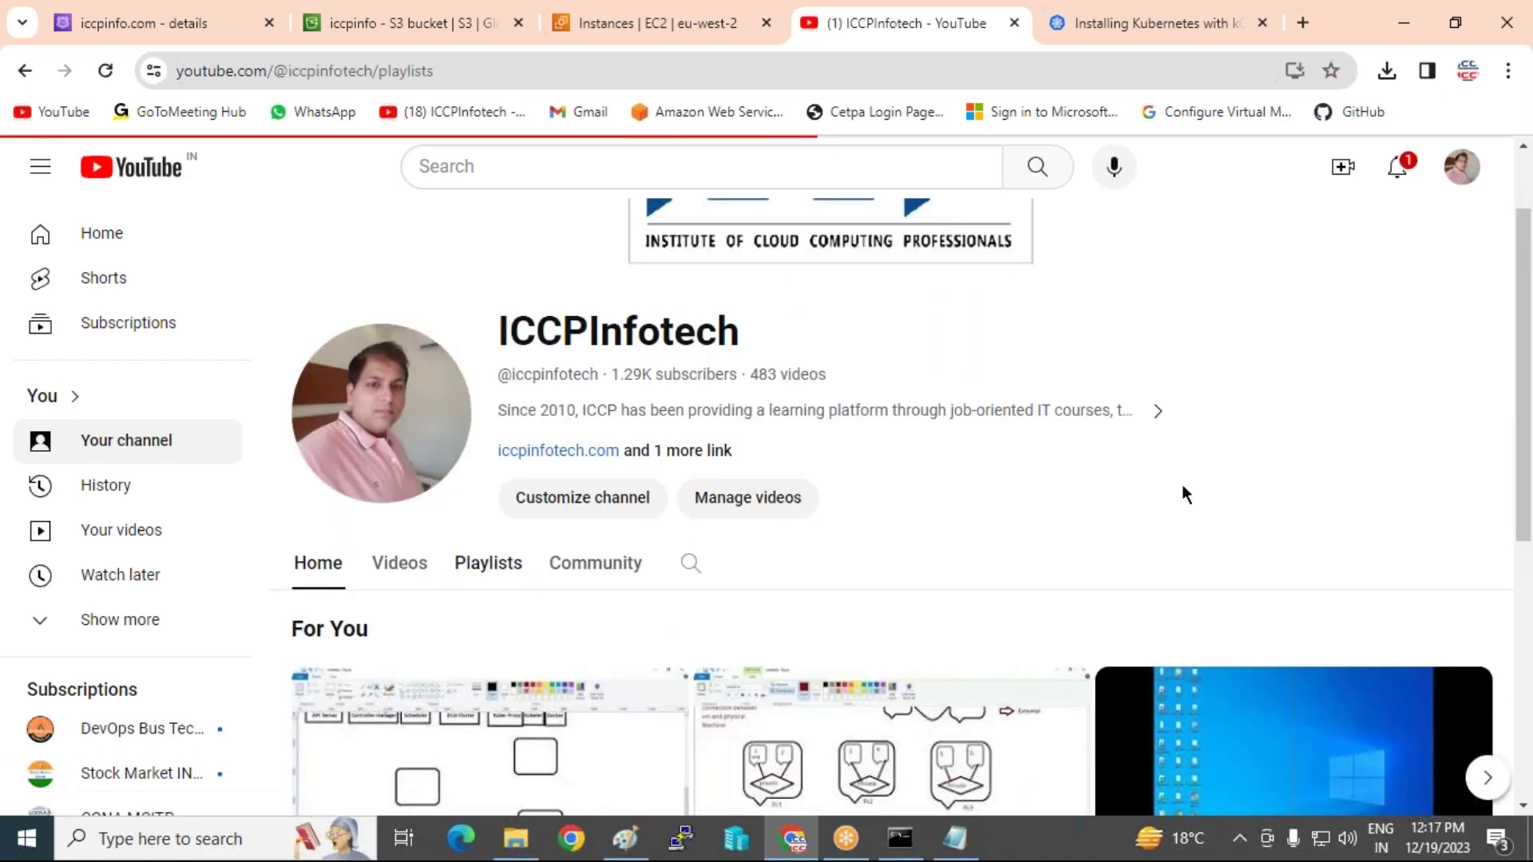
{"action": "scroll", "coordinate": [1089, 463], "scroll_direction": "down", "scroll_amount": 6}
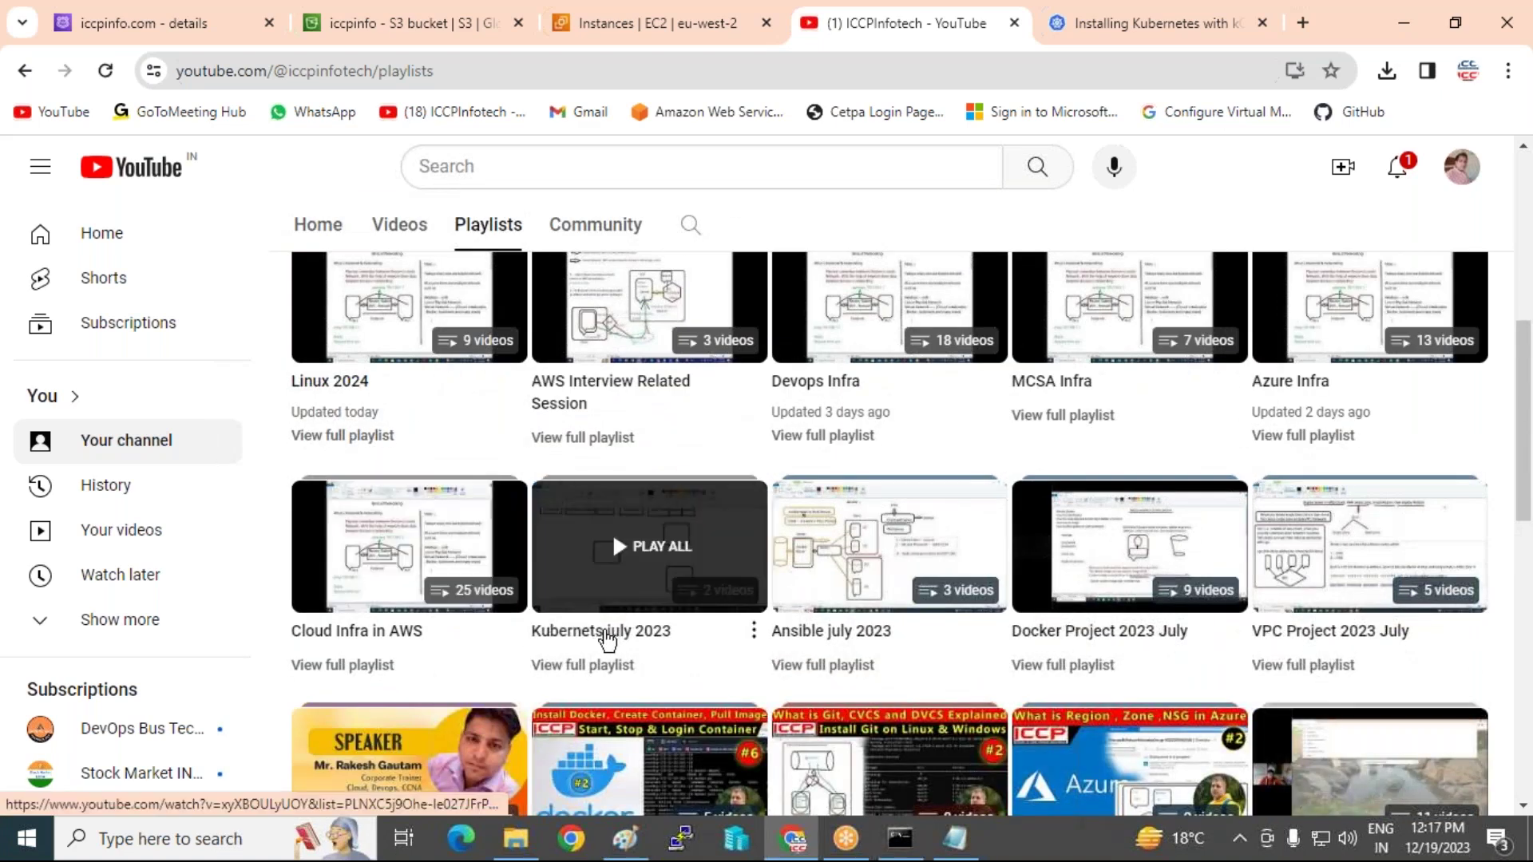
{"action": "left_click", "coordinate": [549, 635]}
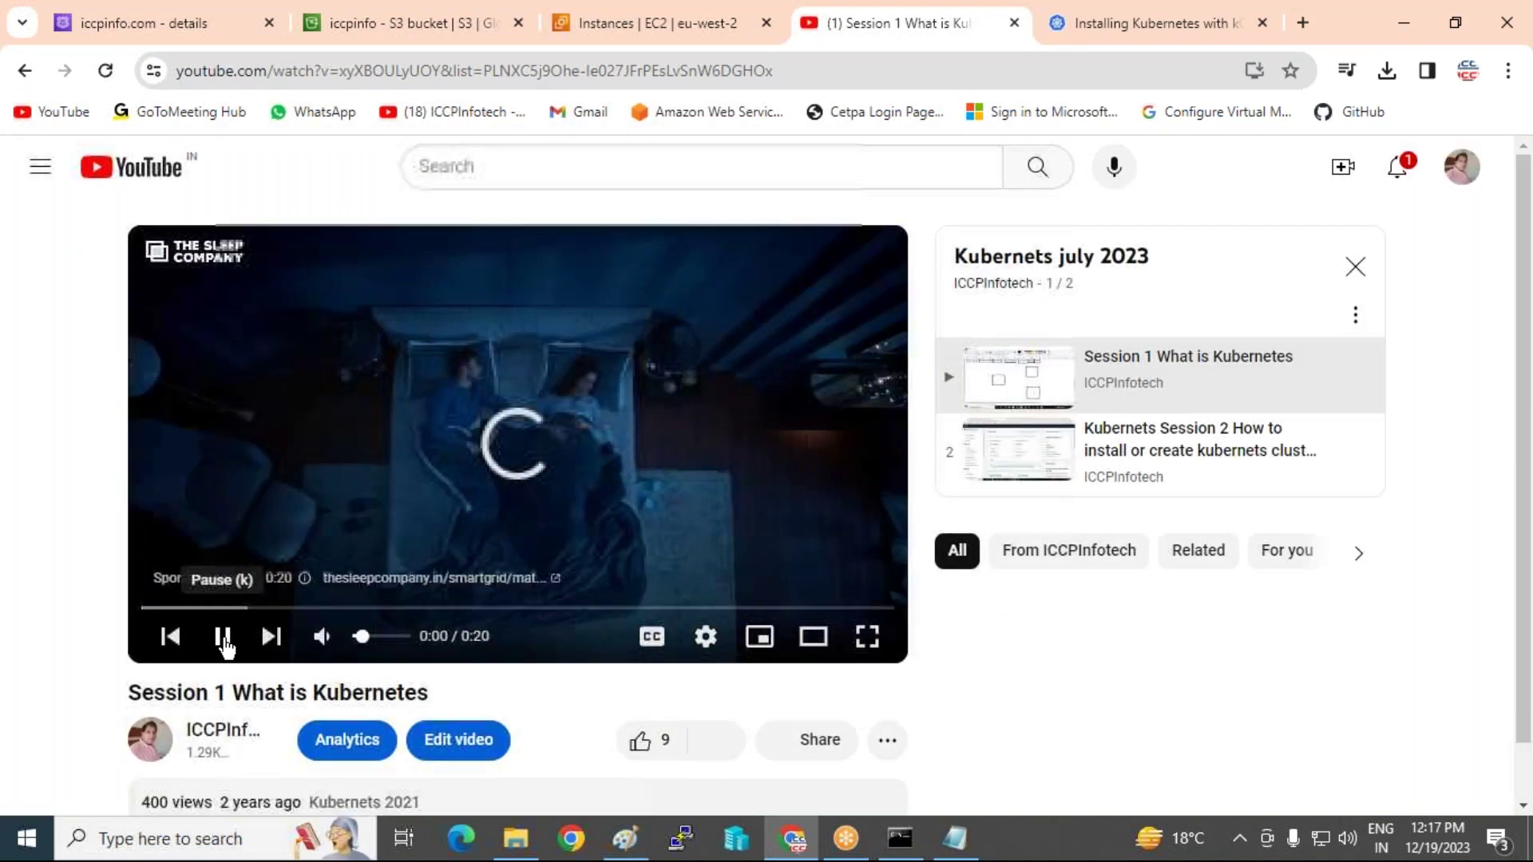
- Play Session 1 What is Kubernetes from the playlist, pause it and jump to 9:21 in the recording
{"action": "left_click", "coordinate": [221, 637]}
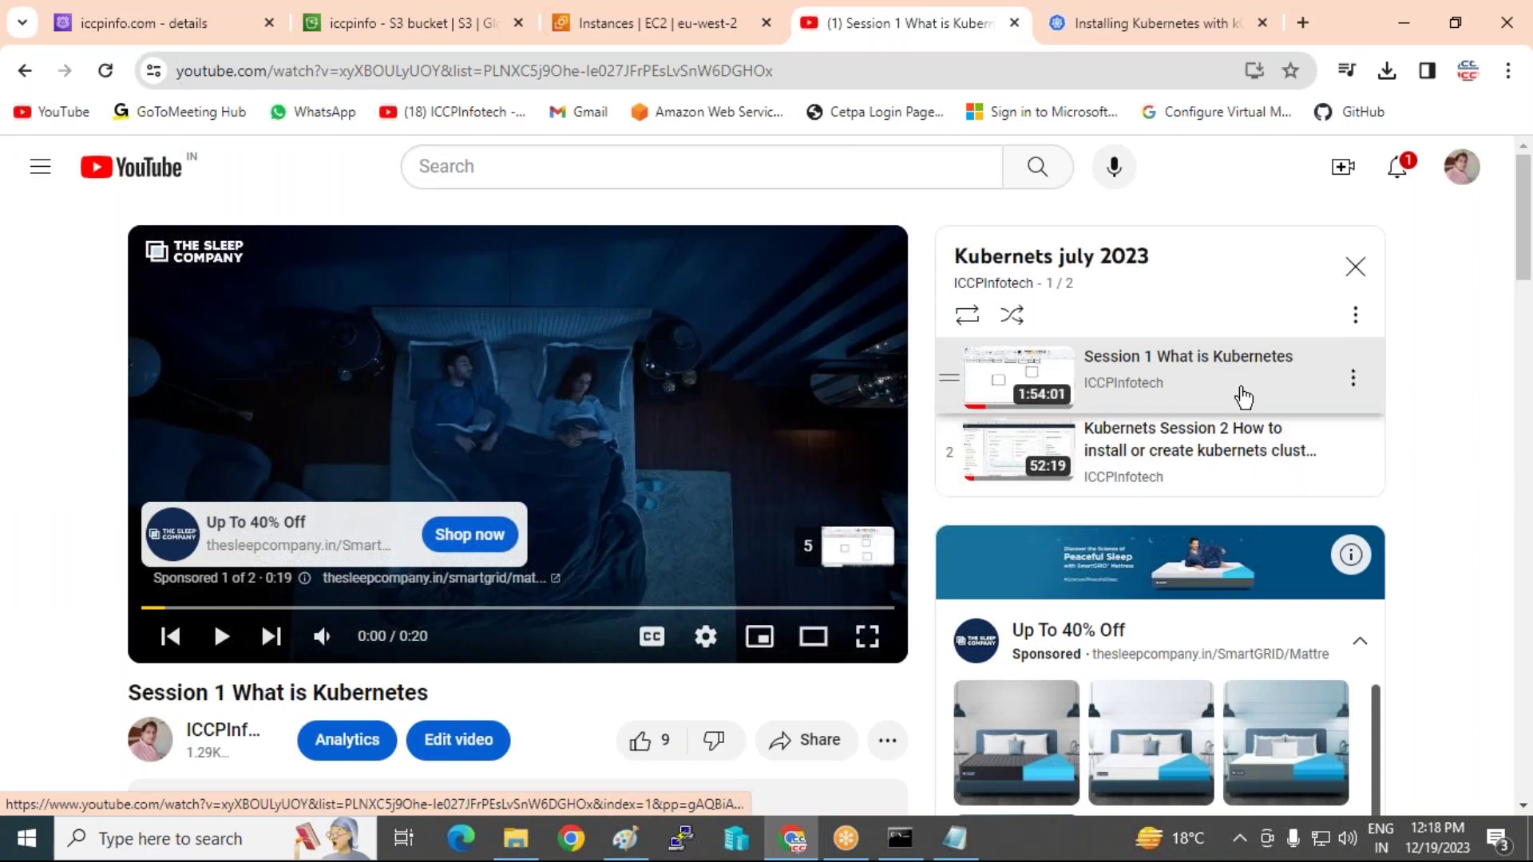
{"action": "left_click", "coordinate": [1220, 369]}
{"action": "left_click", "coordinate": [168, 637]}
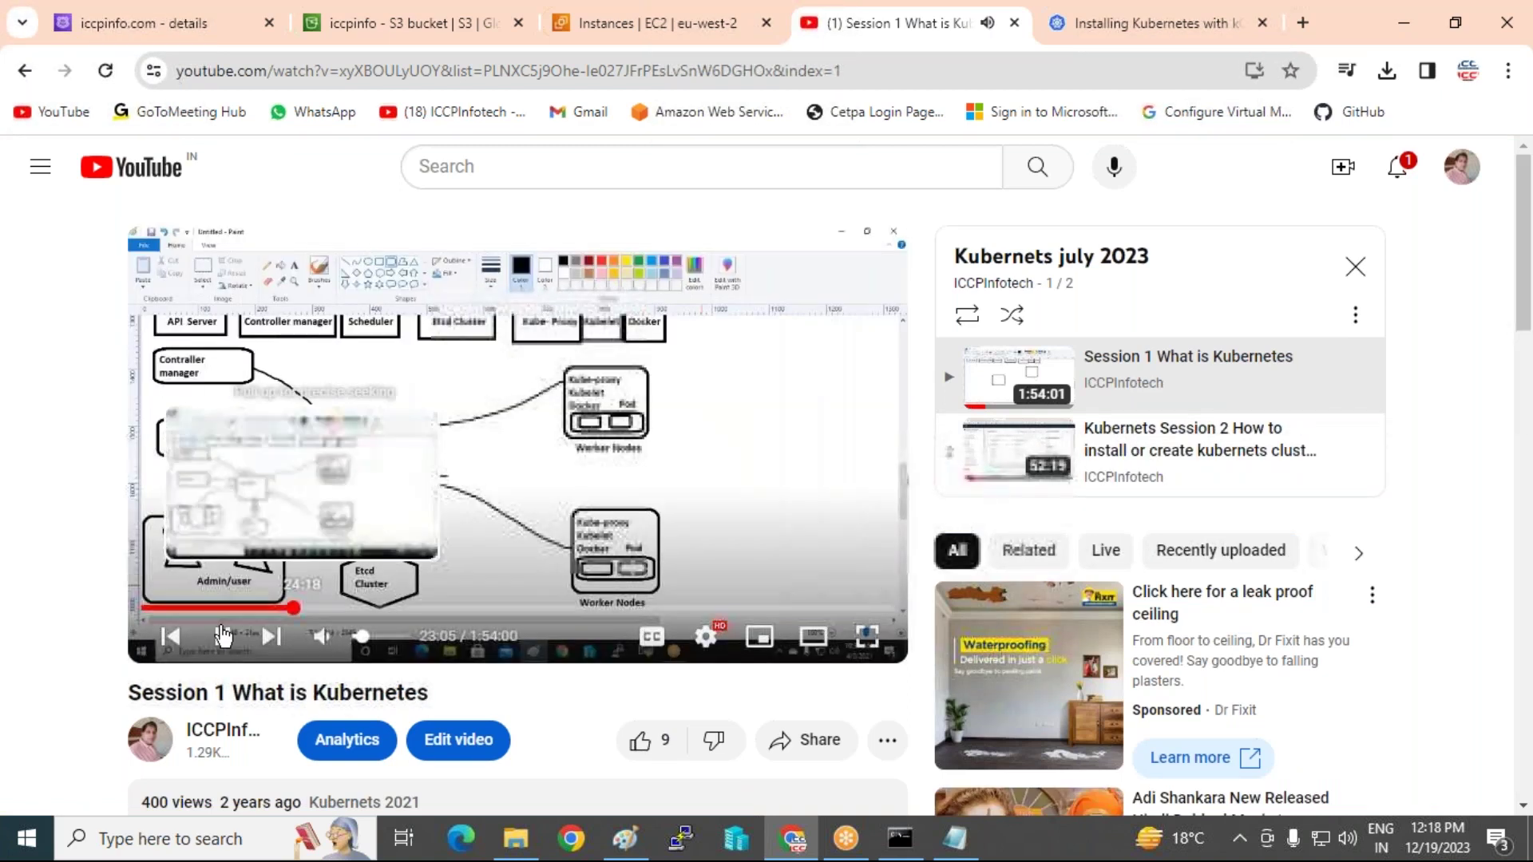
{"action": "left_click", "coordinate": [225, 642]}
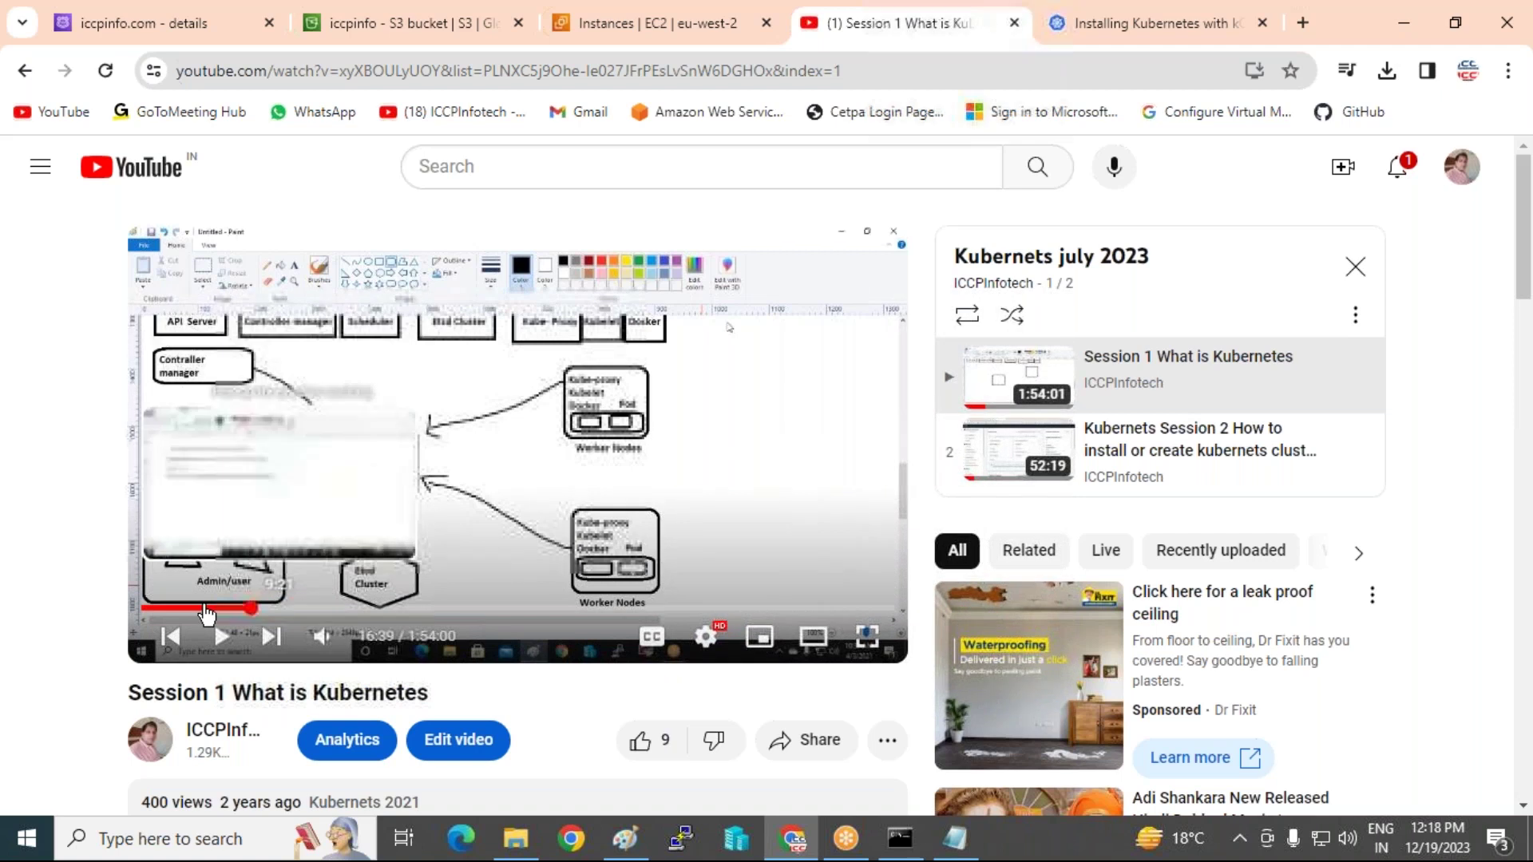
{"action": "left_click", "coordinate": [203, 608]}
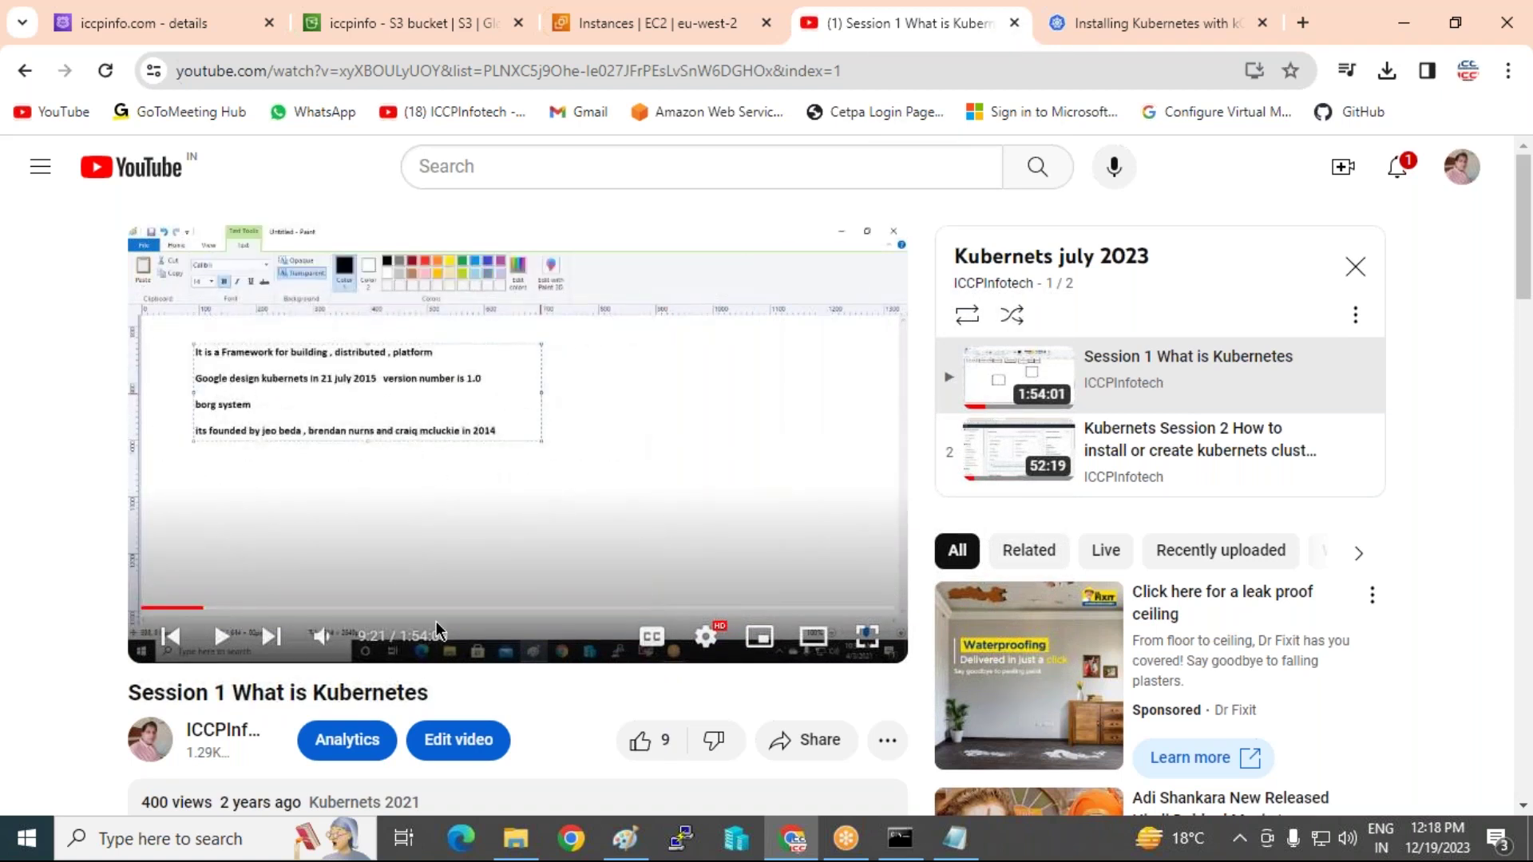
- Skim the Session 1 recording from 9:21 through the architecture and component notes to the AWS CLI configuration at about 1:21:03, and pause it
{"action": "key", "text": "space"}
{"action": "key", "text": "Right"}
{"action": "key", "text": "Right"}
{"action": "key", "text": "Right"}
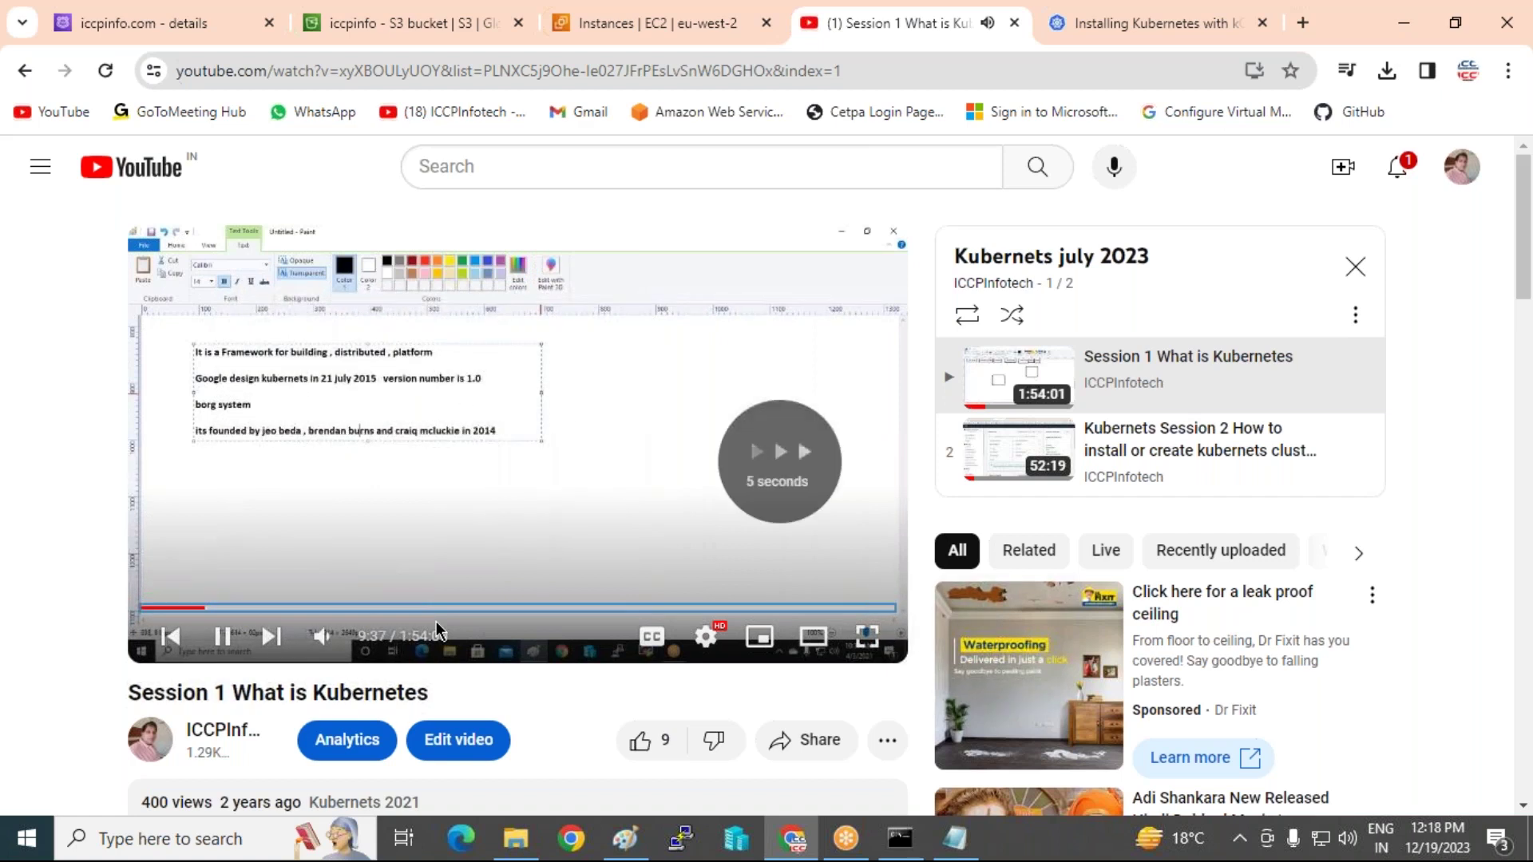
{"action": "key", "text": "Right"}
{"action": "key", "text": "Right"}
{"action": "key", "text": "Right"}
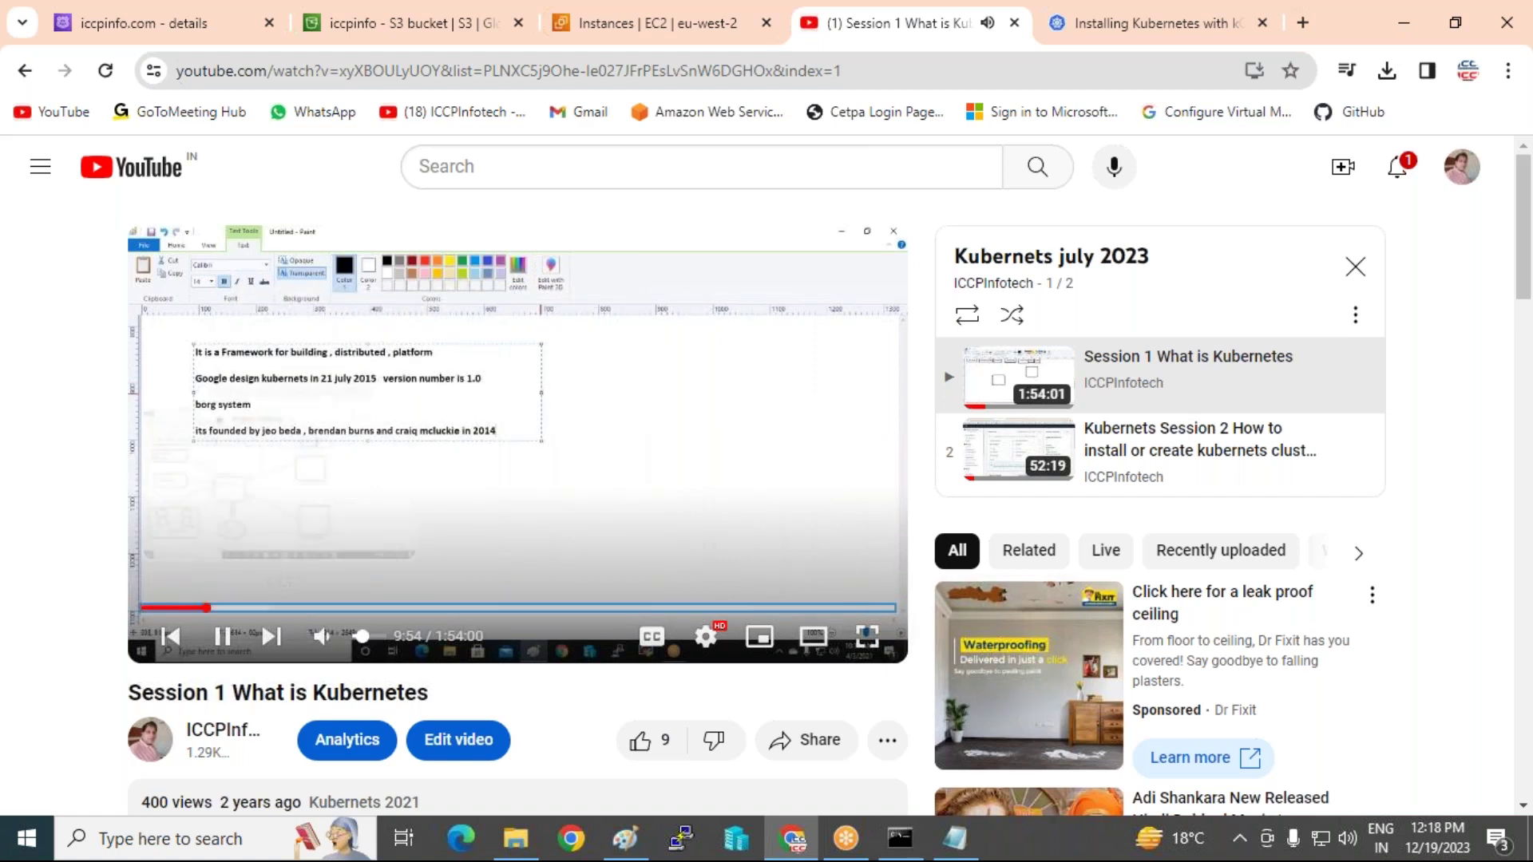
{"action": "left_click", "coordinate": [259, 608]}
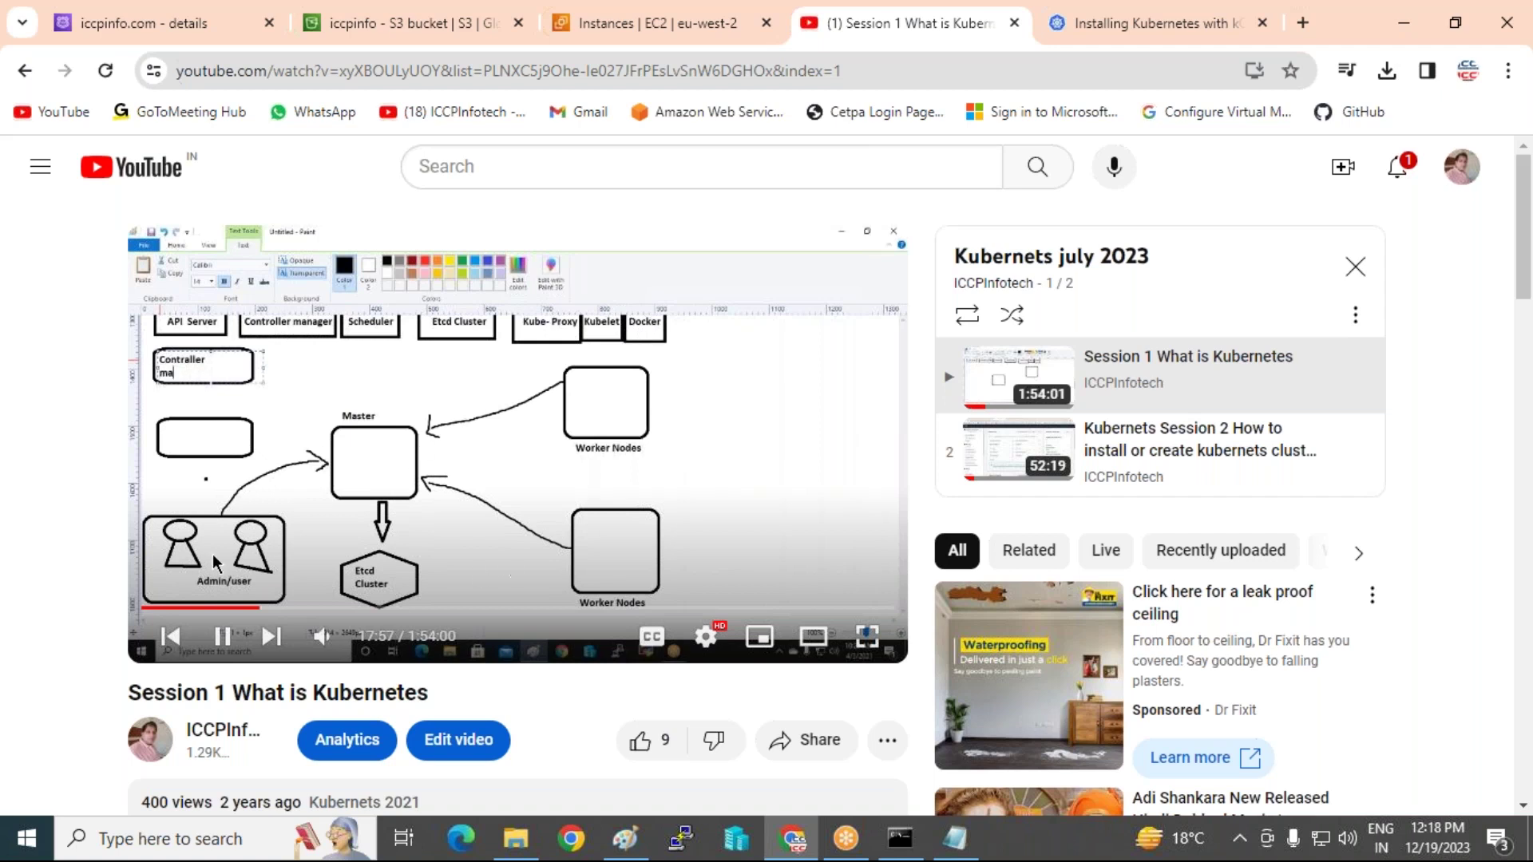
{"action": "left_click_drag", "start_coordinate": [299, 619], "coordinate": [470, 614]}
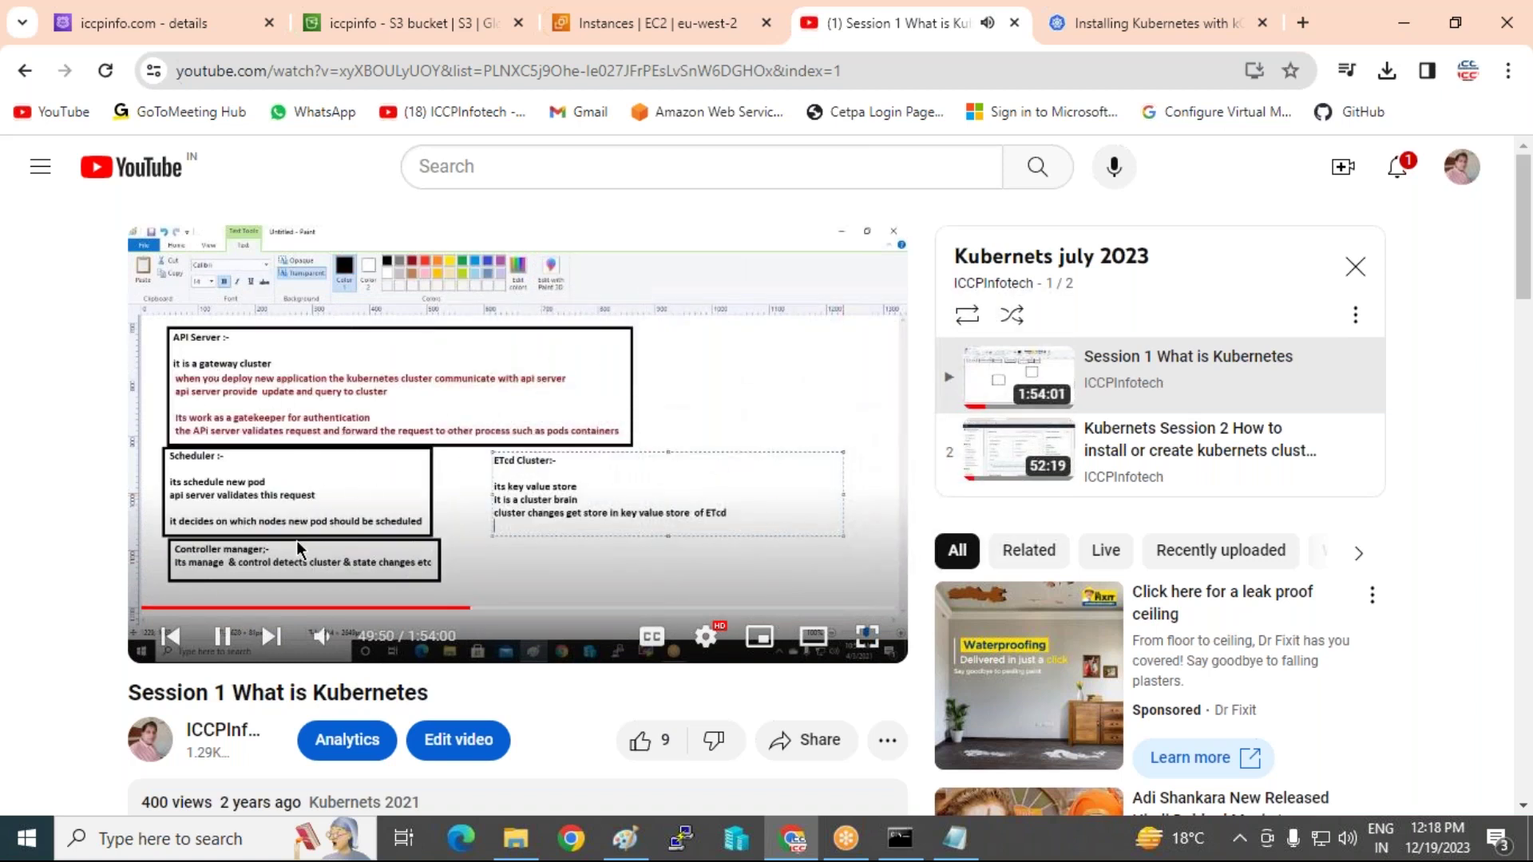
{"action": "left_click_drag", "start_coordinate": [525, 613], "coordinate": [528, 612]}
{"action": "left_click", "coordinate": [611, 614]}
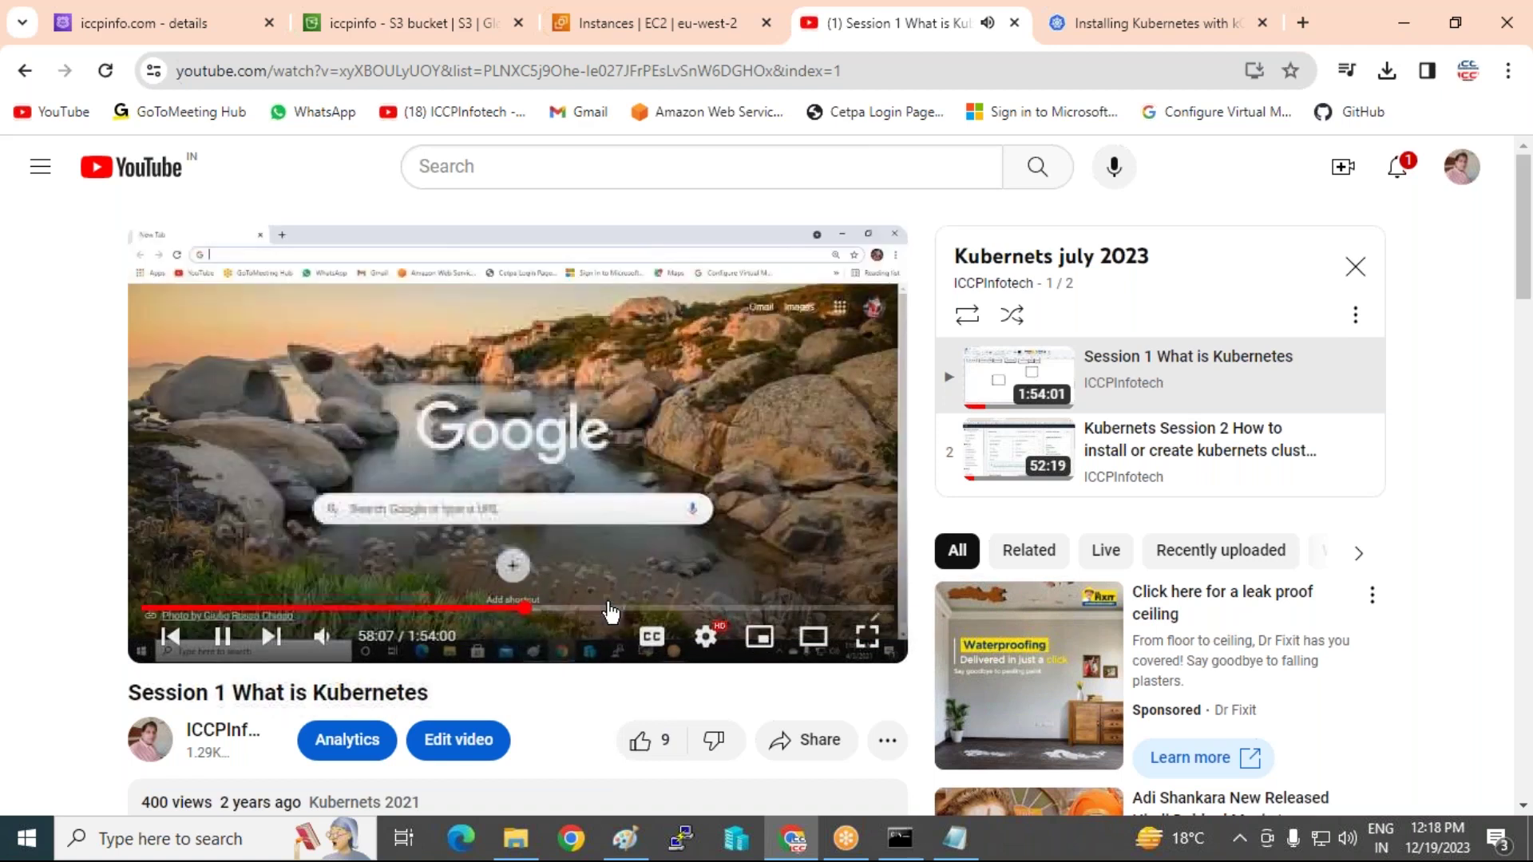
{"action": "left_click", "coordinate": [681, 613]}
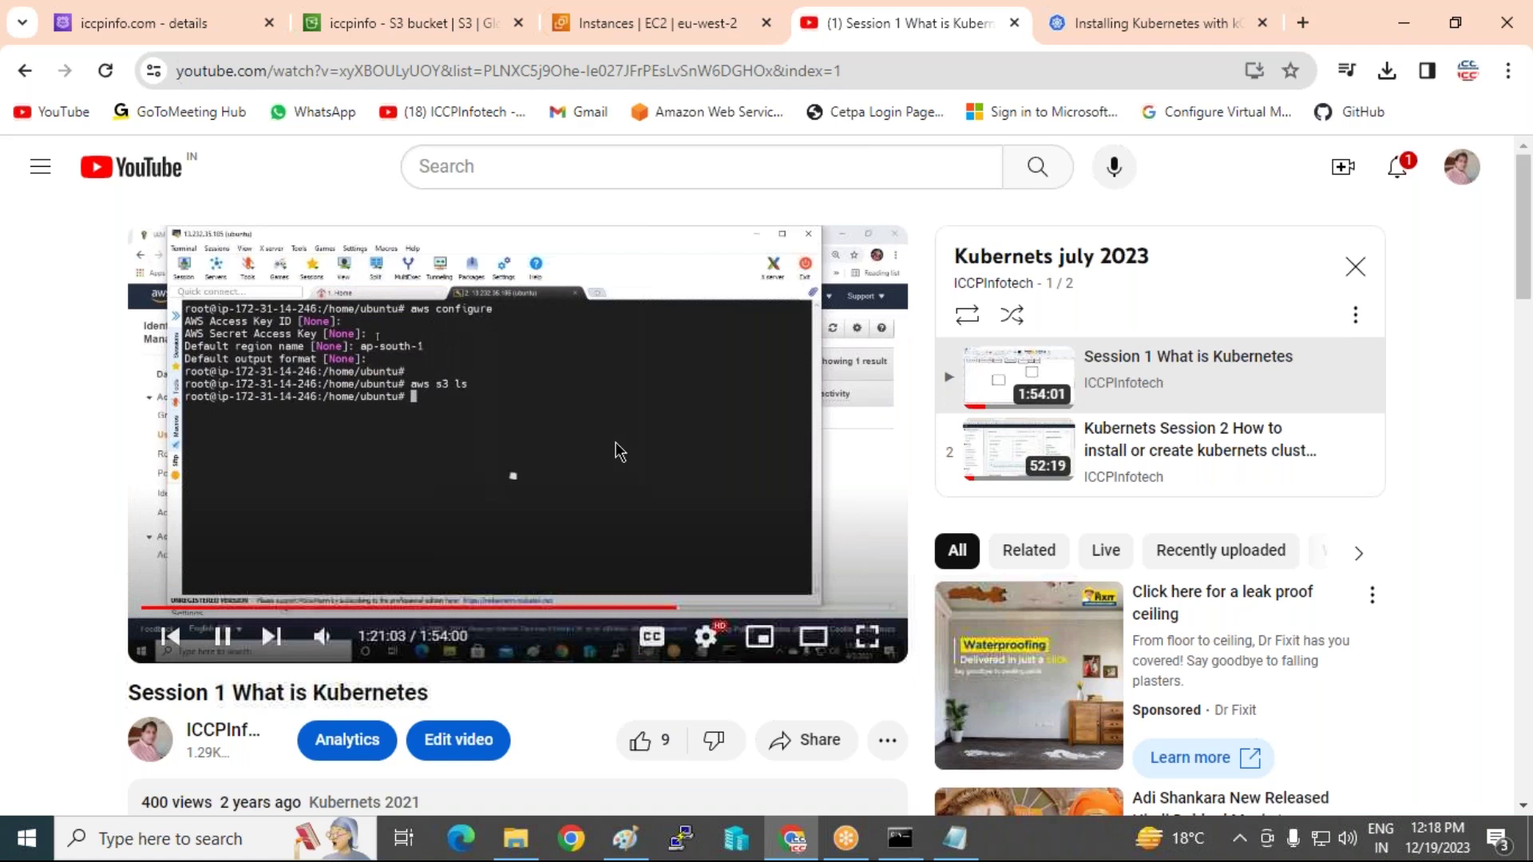
{"action": "left_click", "coordinate": [620, 452]}
- Open Kubernets Session 2 How to install or create kubernets cluster in cloud from the playlist and pause it
{"action": "left_click", "coordinate": [1243, 462]}
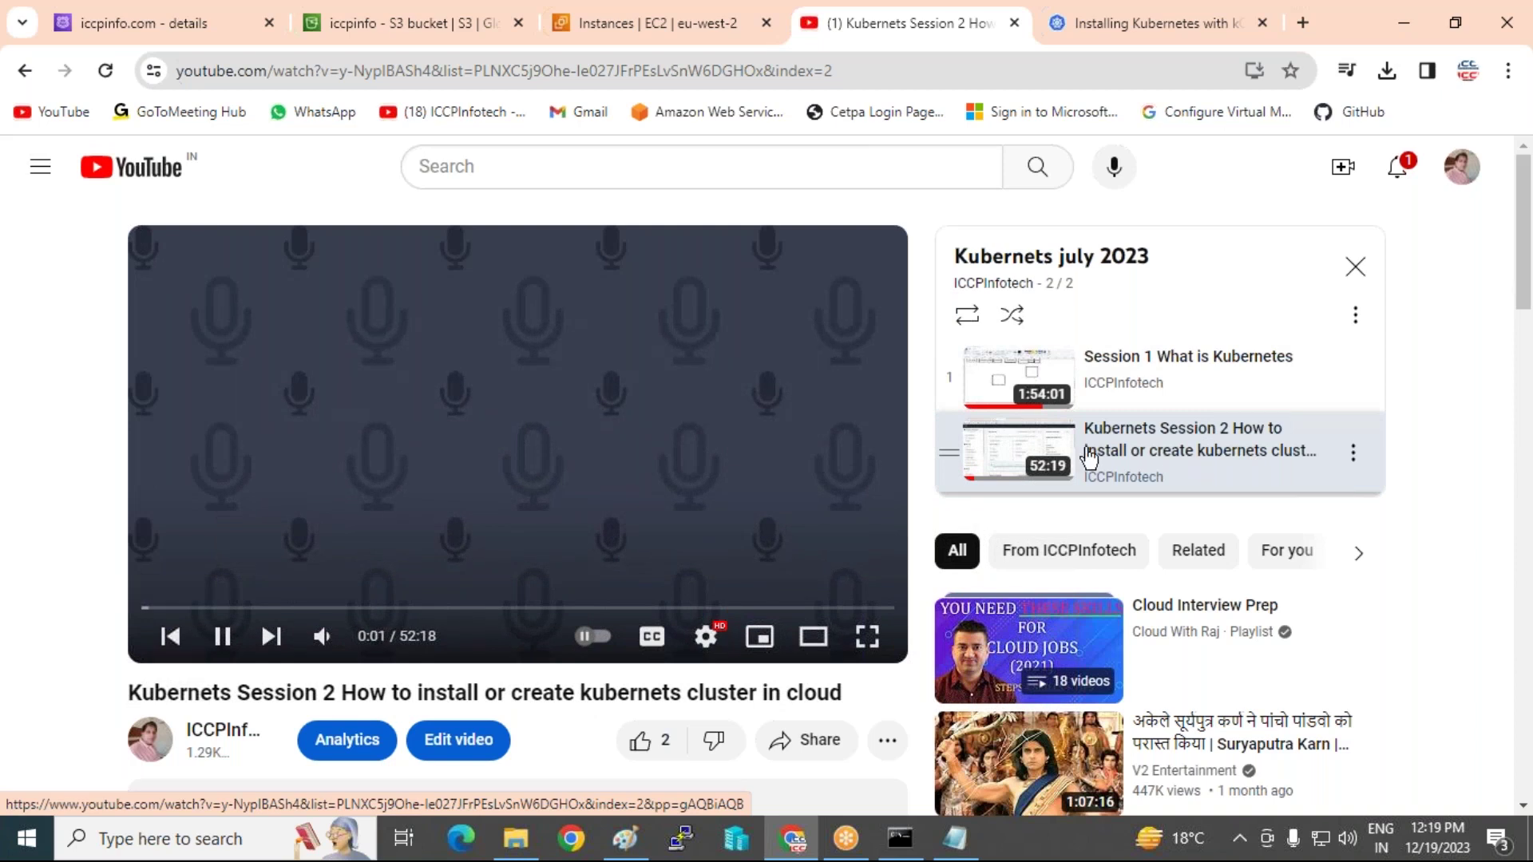
{"action": "left_click", "coordinate": [223, 636]}
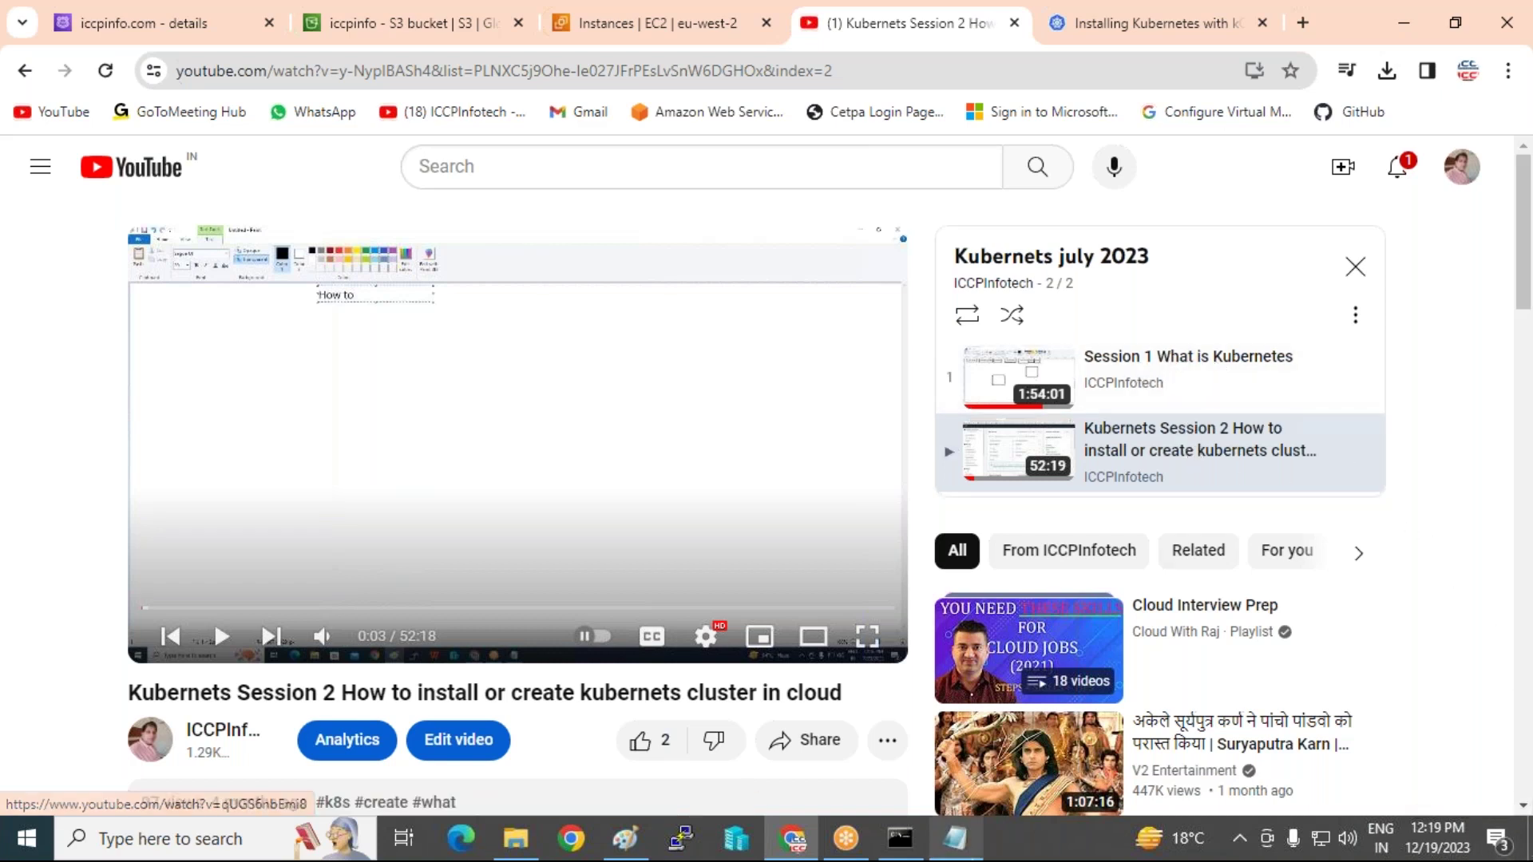
{"action": "mouse_move", "coordinate": [955, 838]}
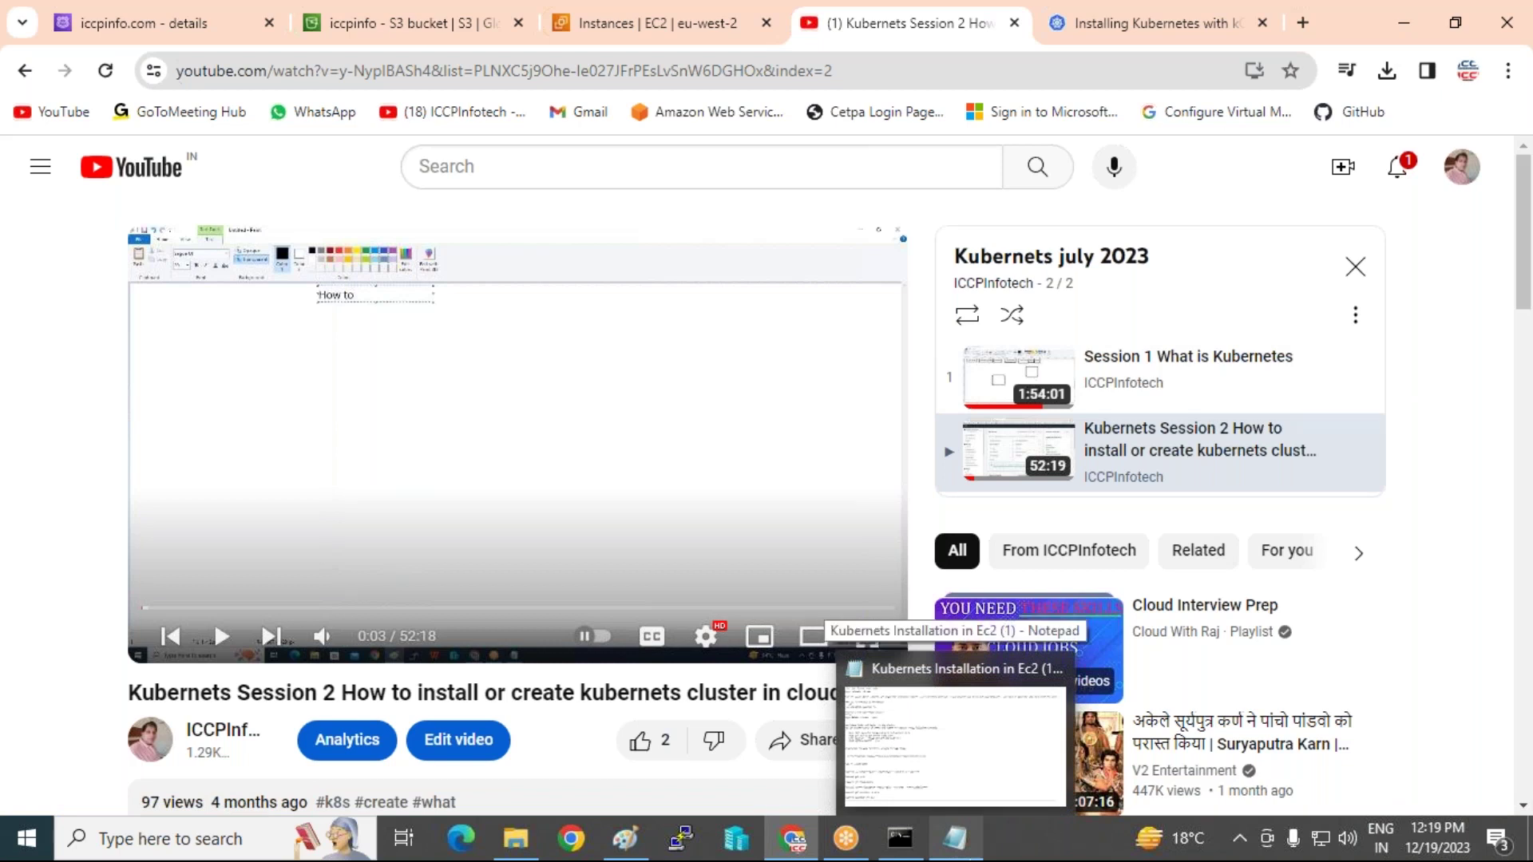
- Minimize Chrome and the notes, switch to the root@controler-node terminal, and run the suggested kops validate cluster command without the wait option
{"action": "left_click", "coordinate": [1410, 26]}
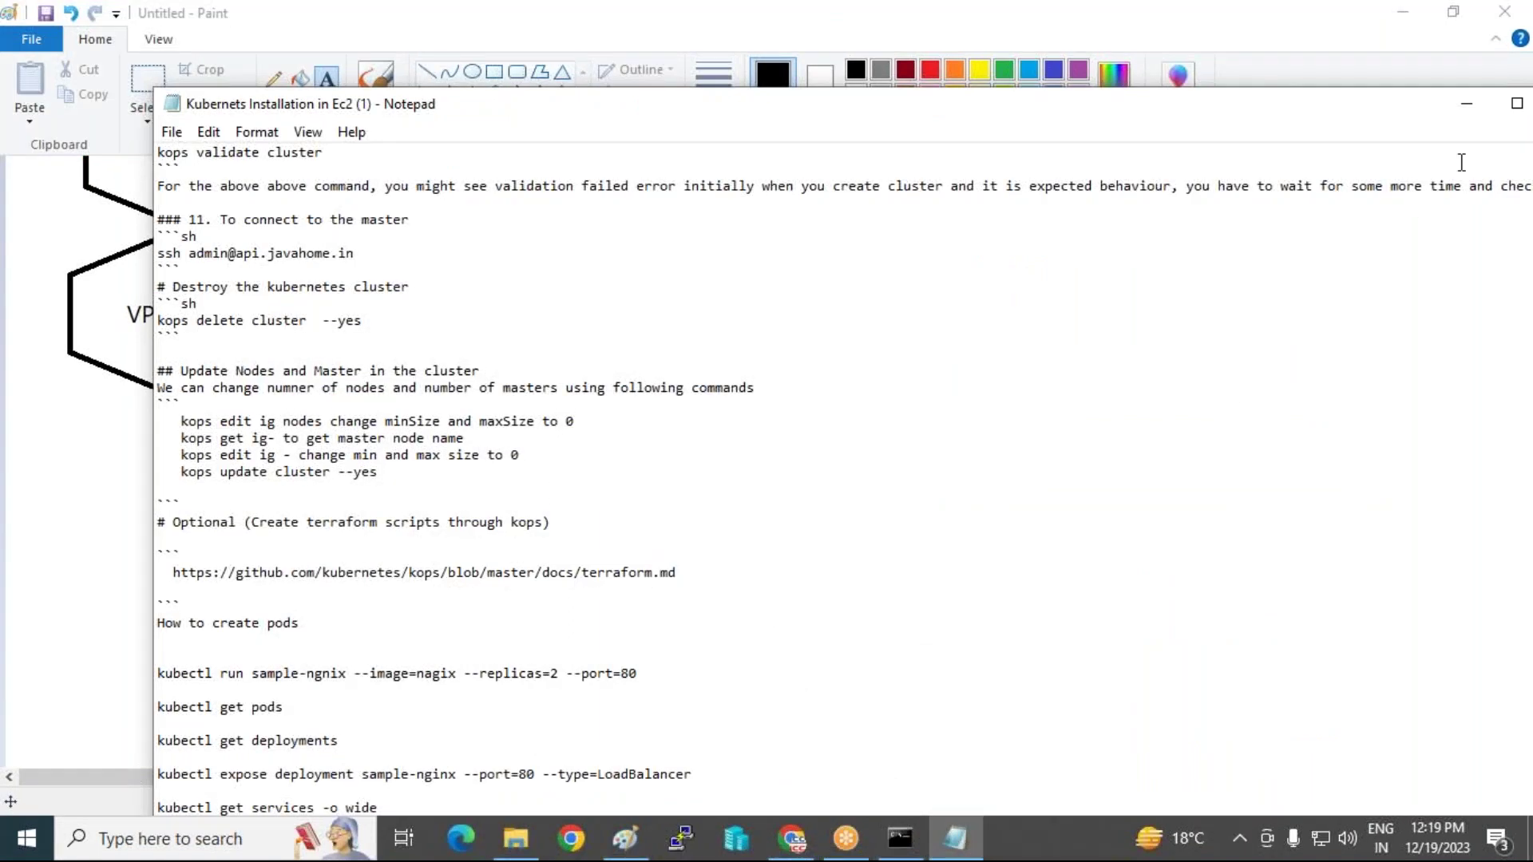
{"action": "left_click_drag", "start_coordinate": [1269, 110], "coordinate": [1052, 120]}
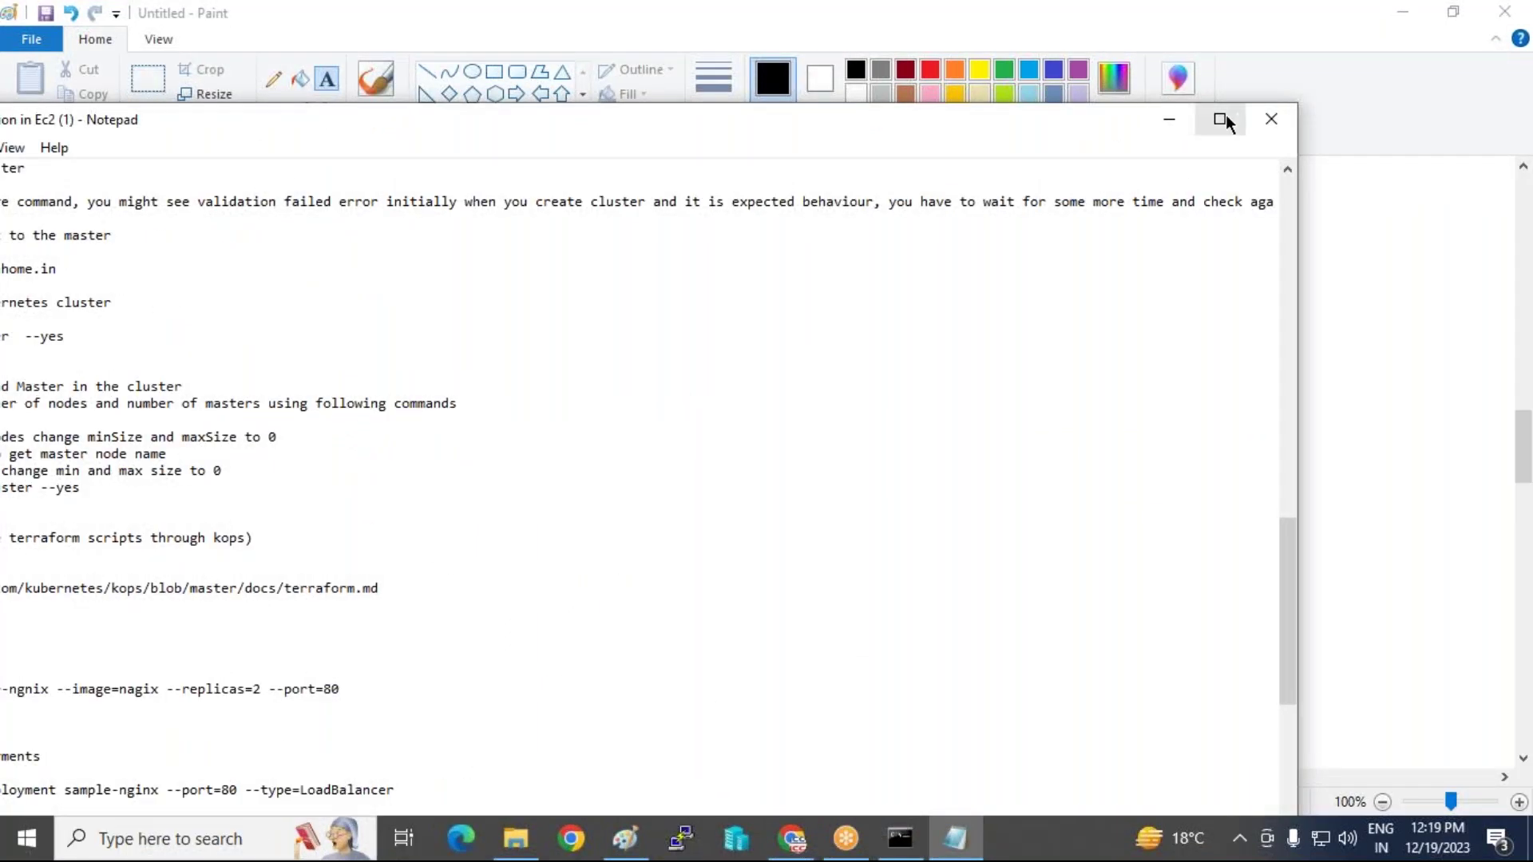
{"action": "left_click", "coordinate": [1169, 119]}
{"action": "left_click", "coordinate": [899, 839]}
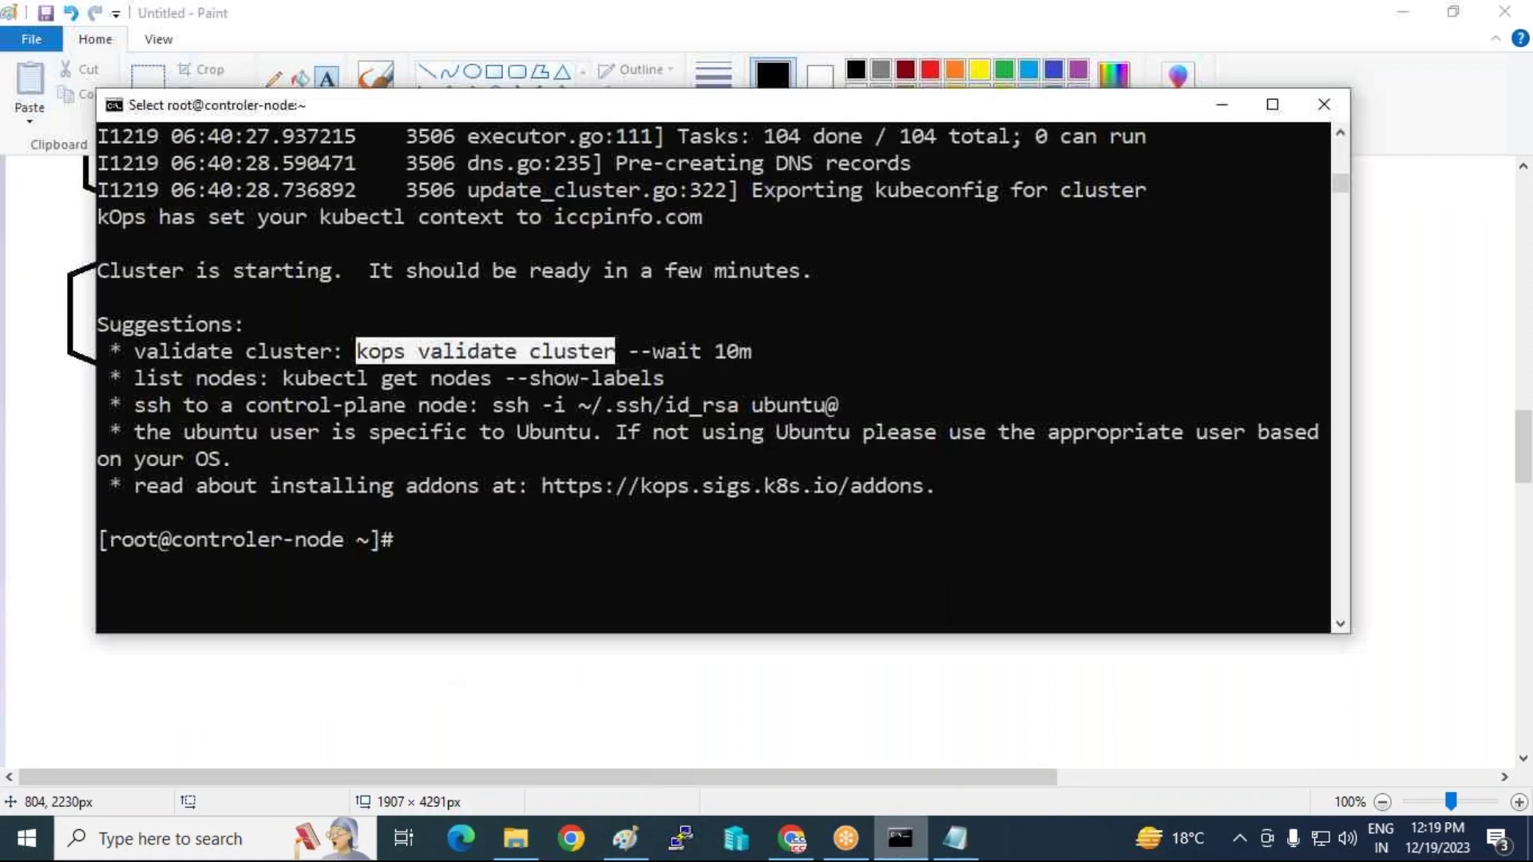
{"action": "right_click", "coordinate": [459, 343]}
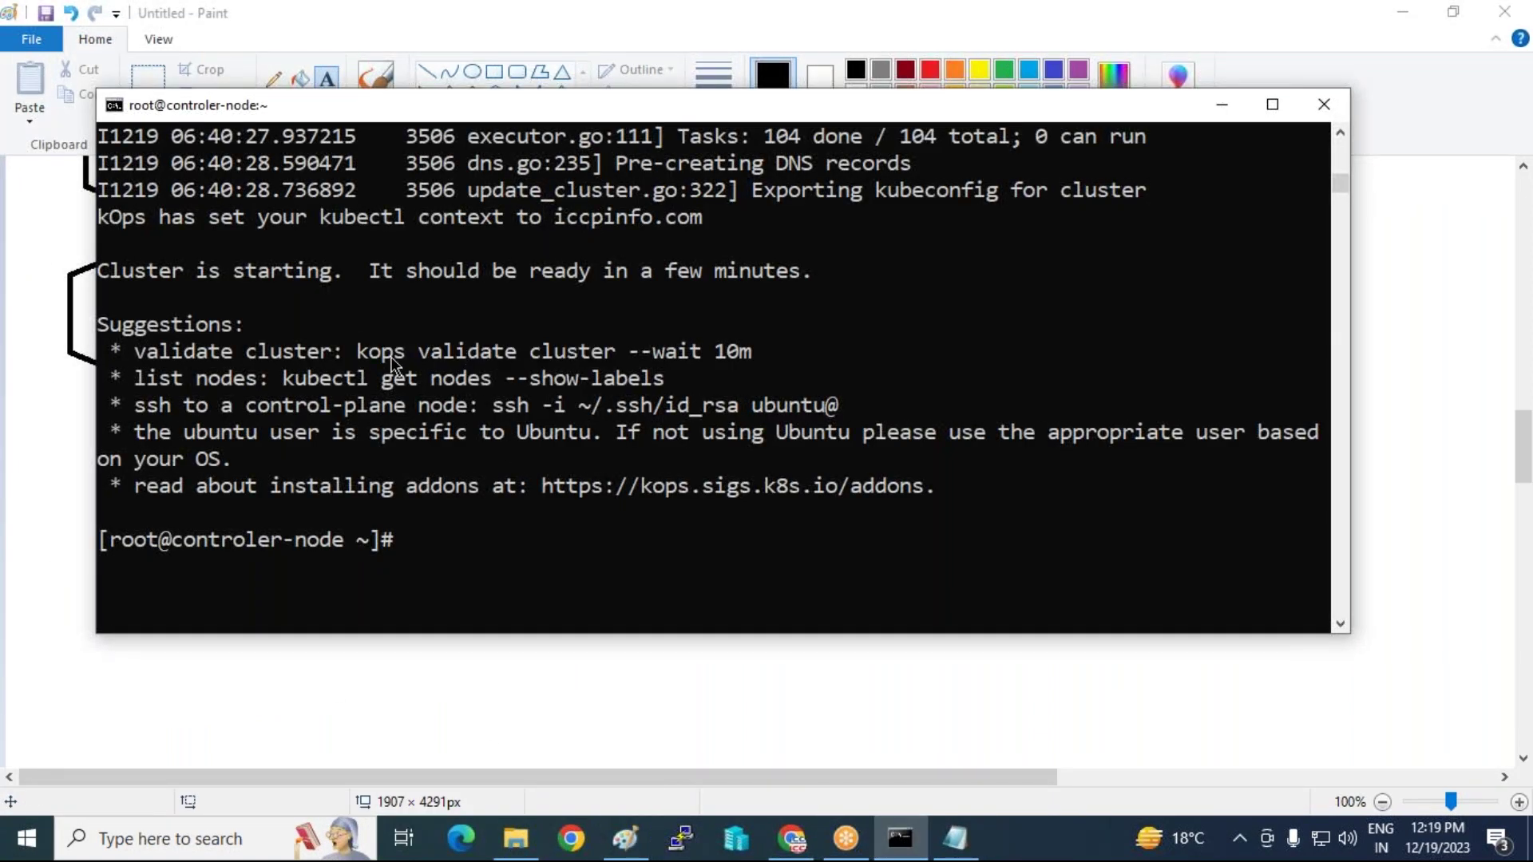
{"action": "left_click_drag", "start_coordinate": [358, 351], "coordinate": [558, 349]}
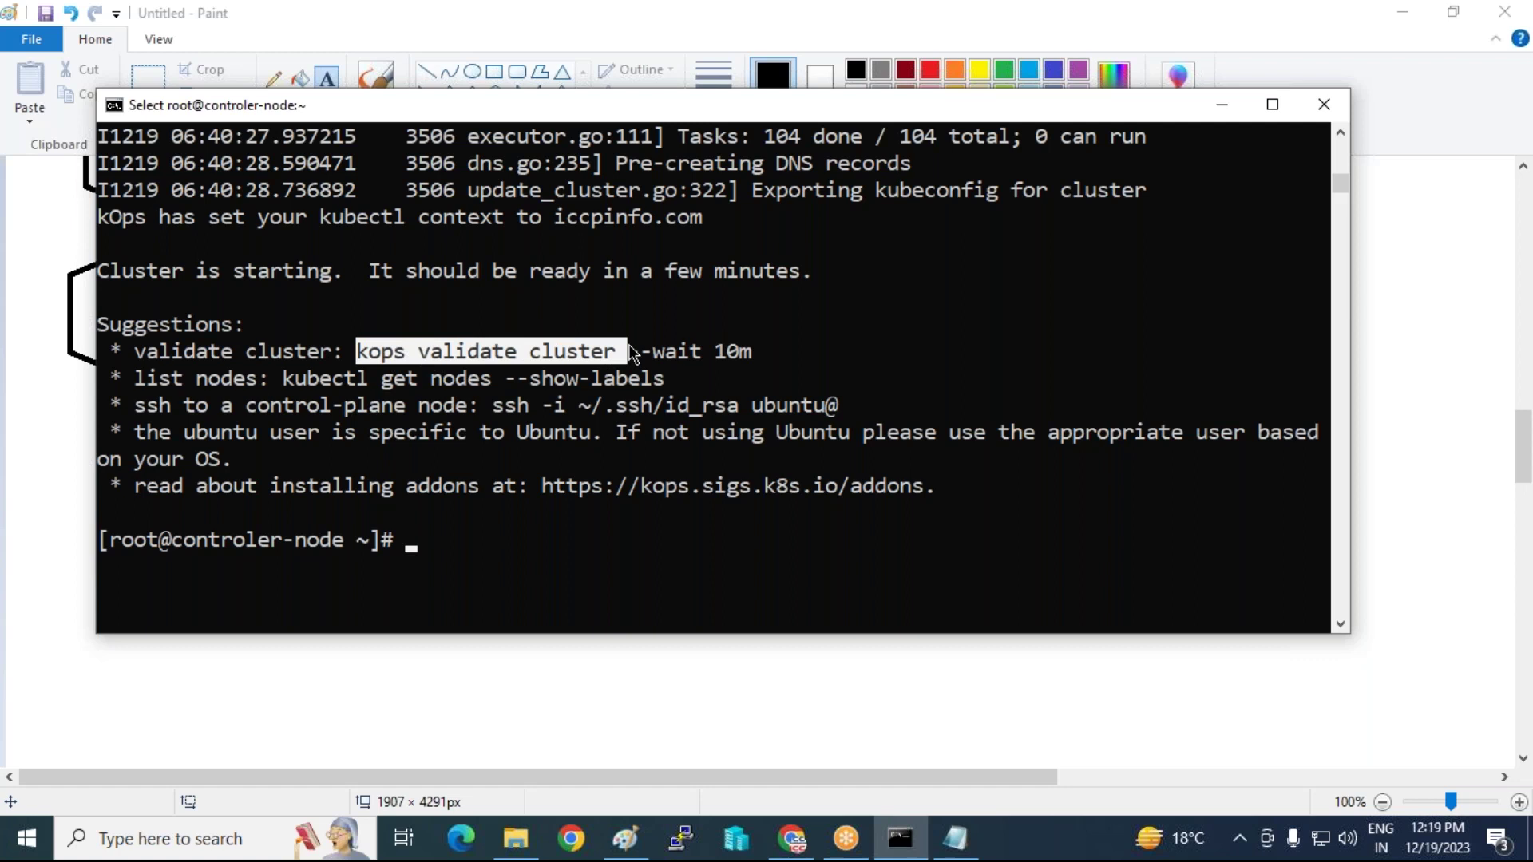
{"action": "right_click", "coordinate": [602, 348]}
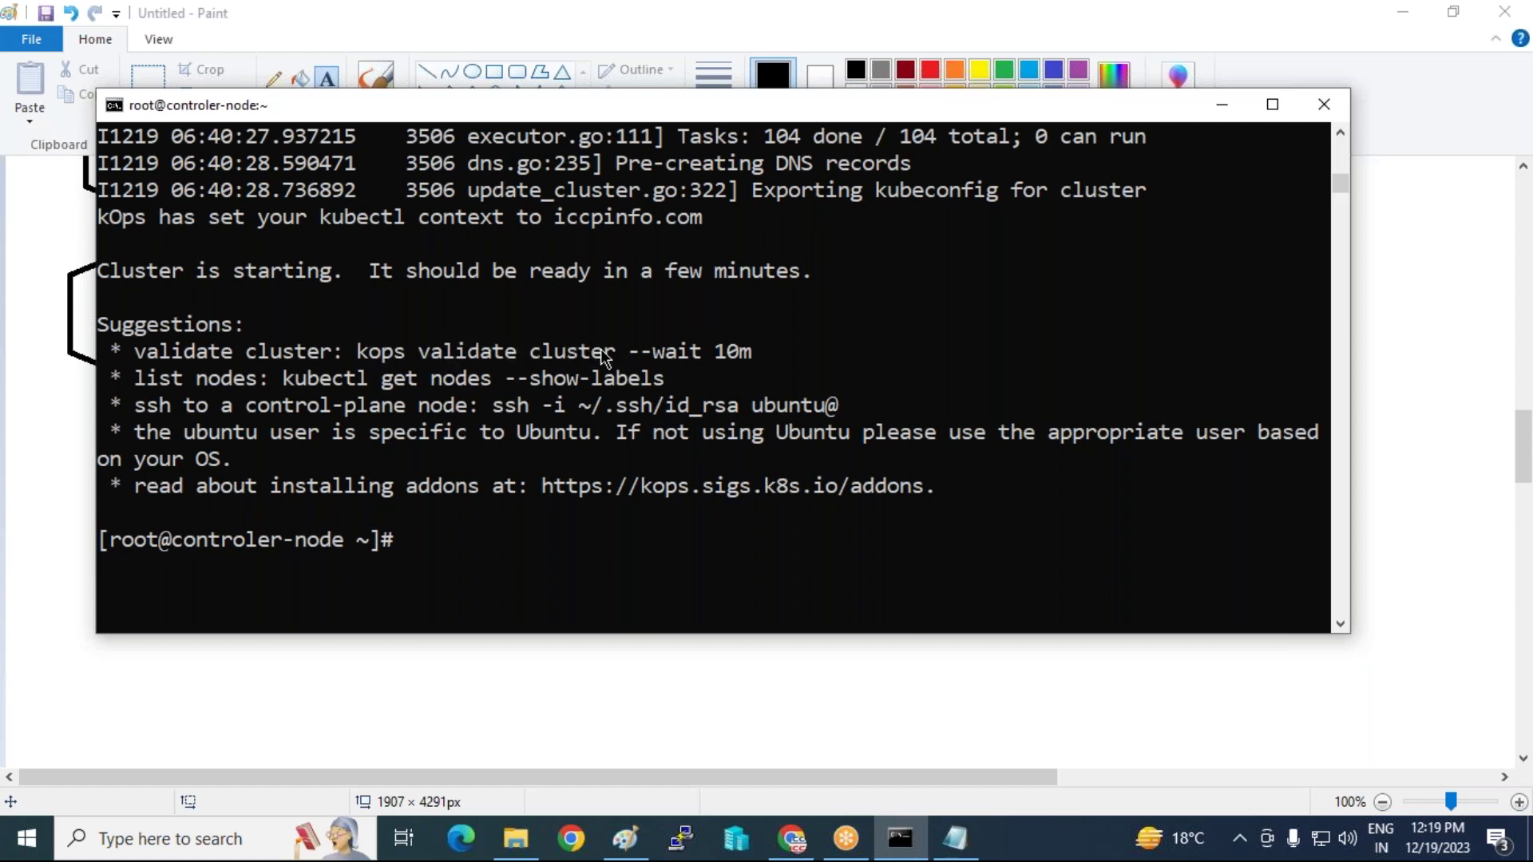
{"action": "right_click", "coordinate": [519, 570]}
{"action": "key", "text": "Return"}
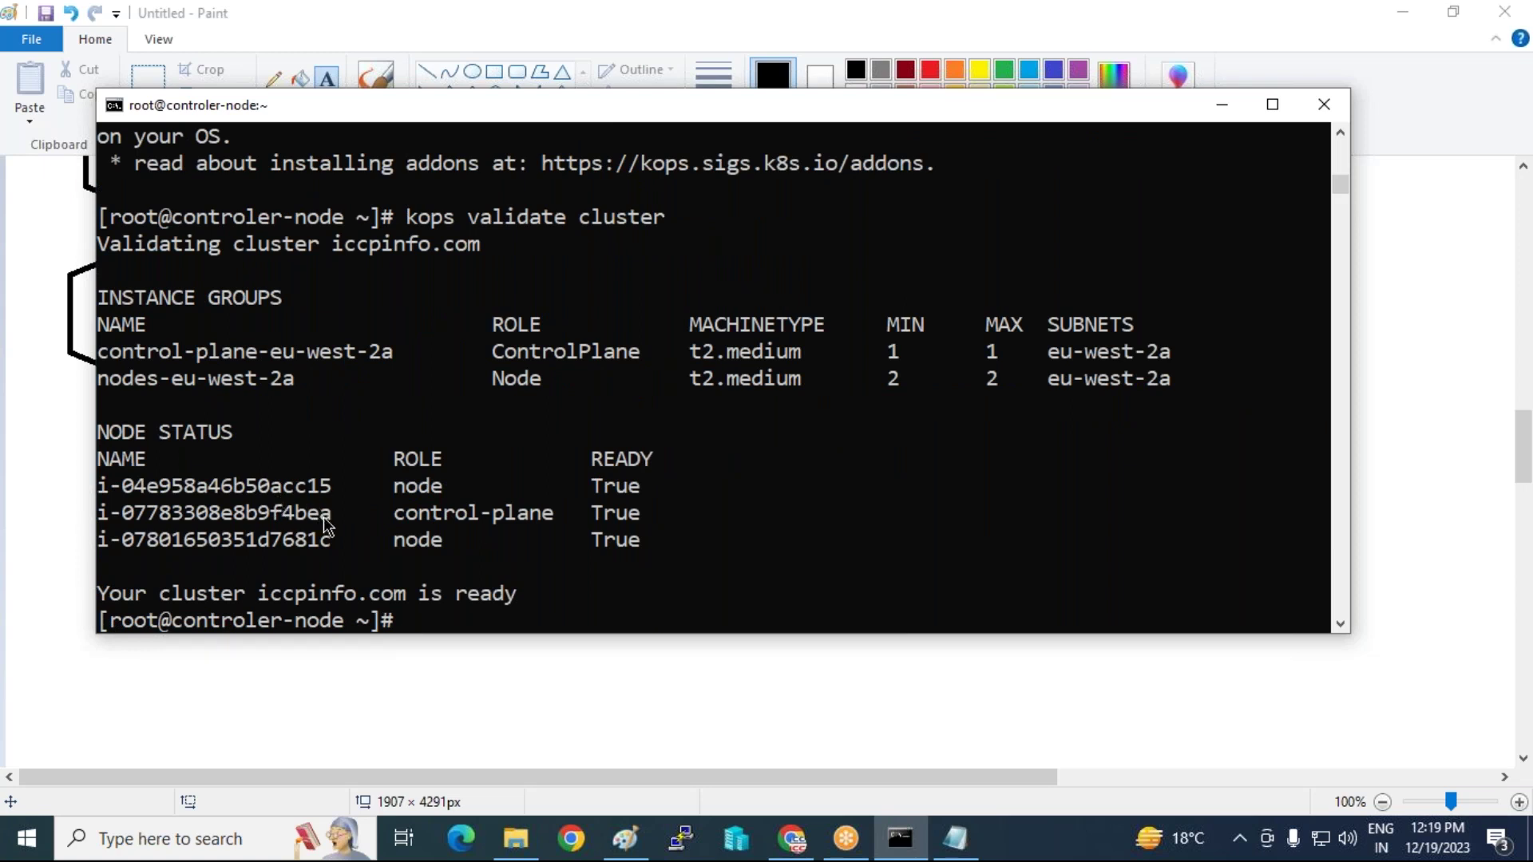
- Switch to the EC2 instances list in Chrome, terminate worker node i-04e958a46b50acc15 (nodes-eu-west-2a.iccpinfo.com) instead of the control plane, and refresh the list
{"action": "left_click", "coordinate": [790, 845]}
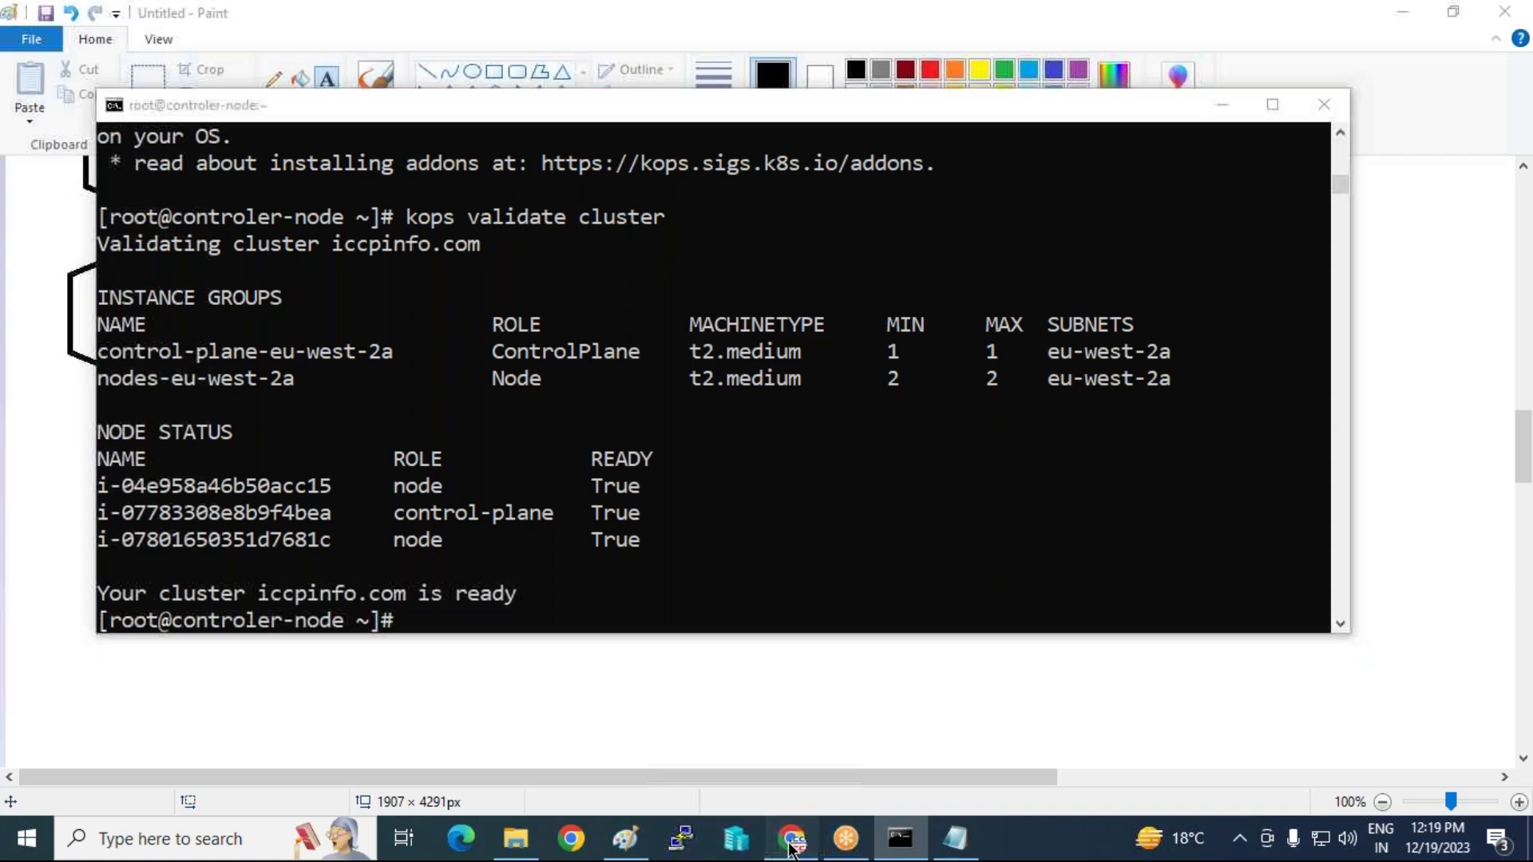
{"action": "left_click", "coordinate": [638, 24]}
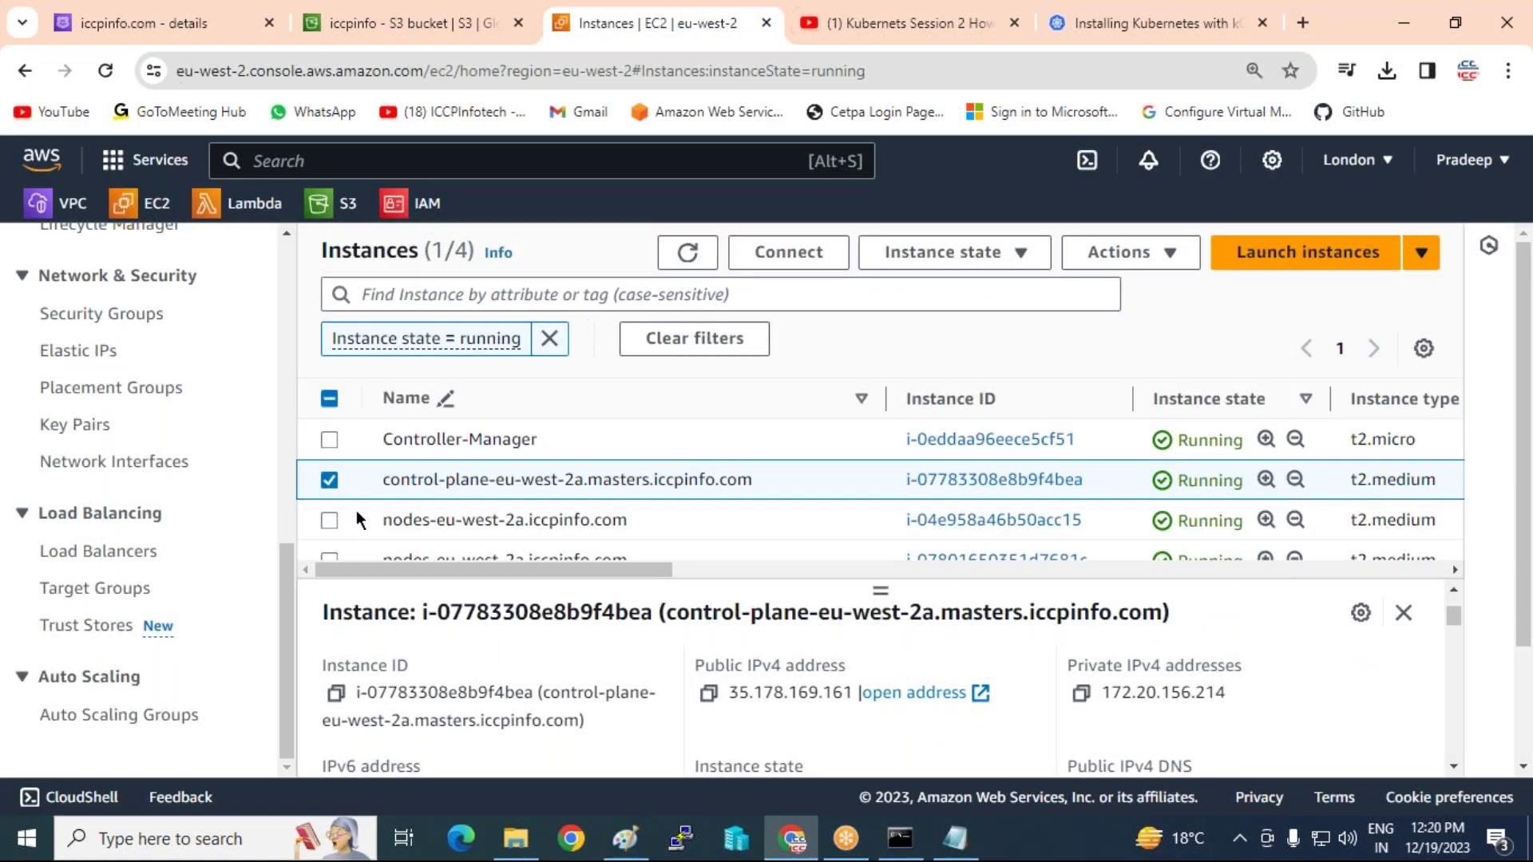
{"action": "left_click", "coordinate": [328, 479]}
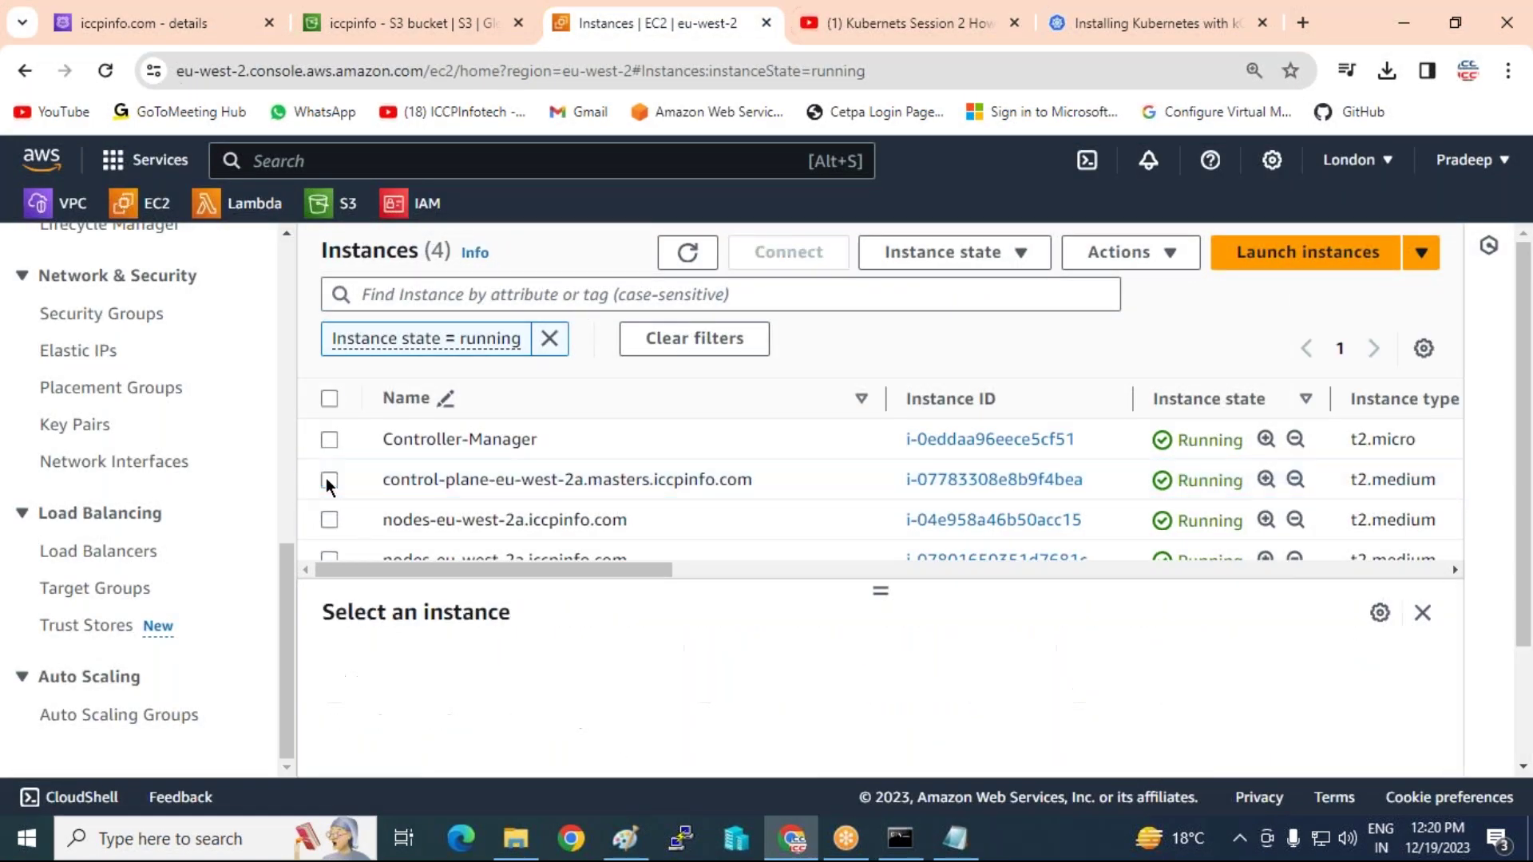
{"action": "left_click", "coordinate": [328, 520]}
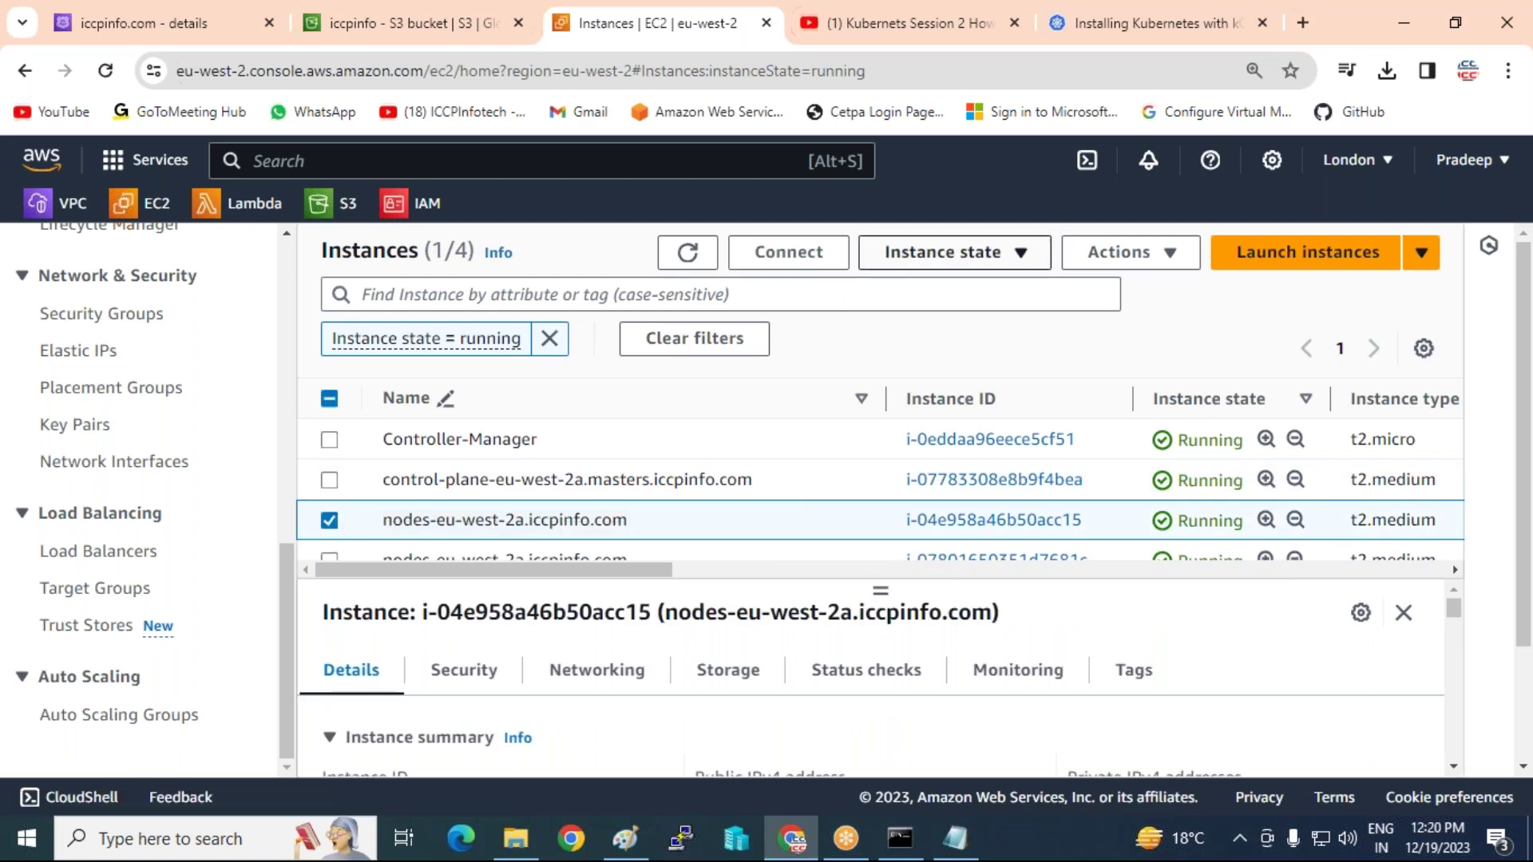
{"action": "left_click", "coordinate": [951, 253]}
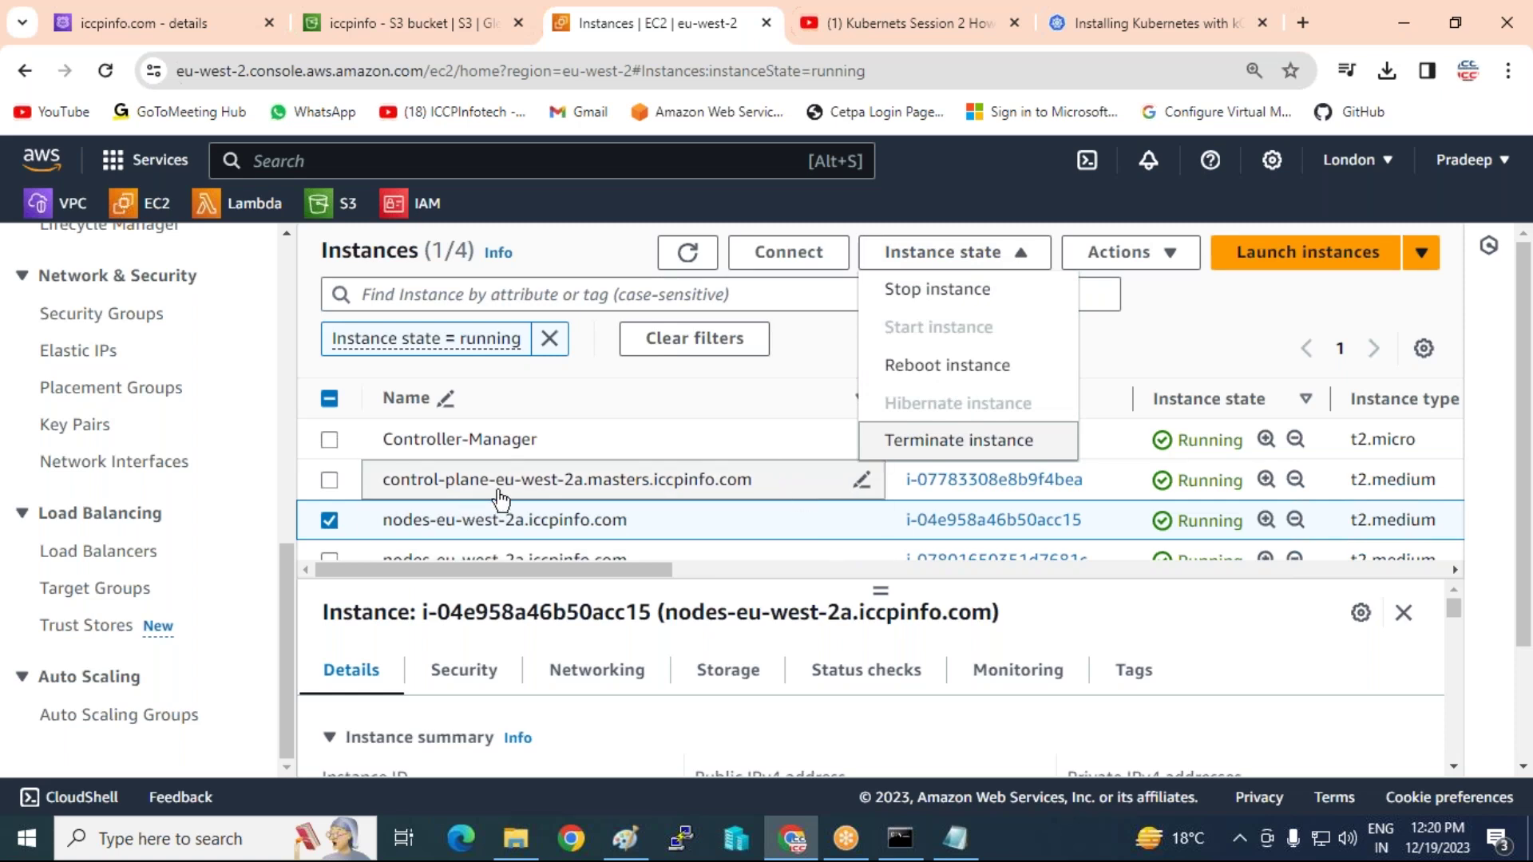
{"action": "left_click", "coordinate": [970, 440]}
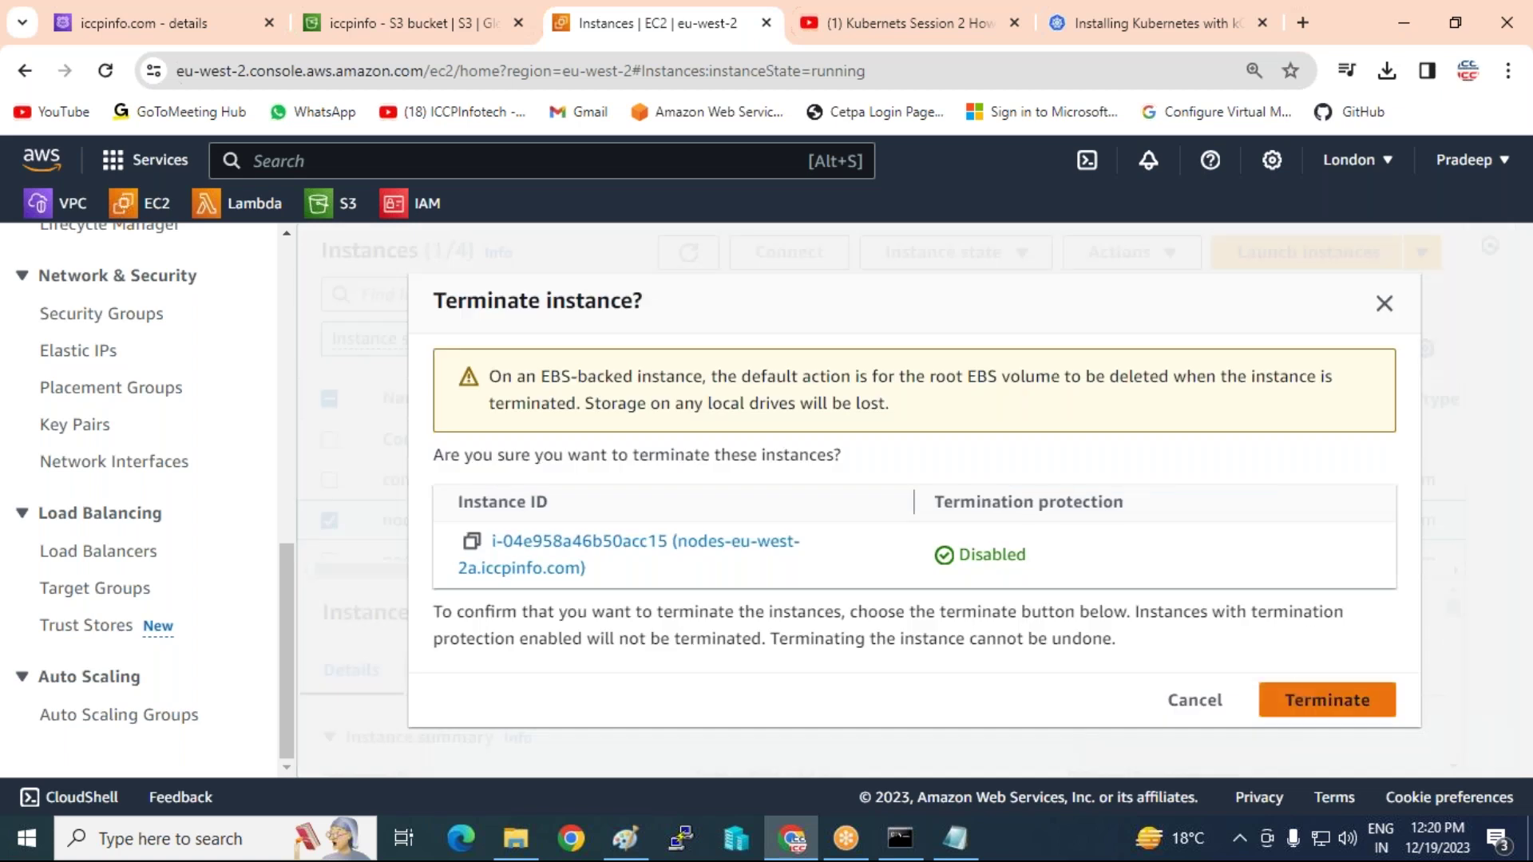
{"action": "left_click", "coordinate": [1327, 700]}
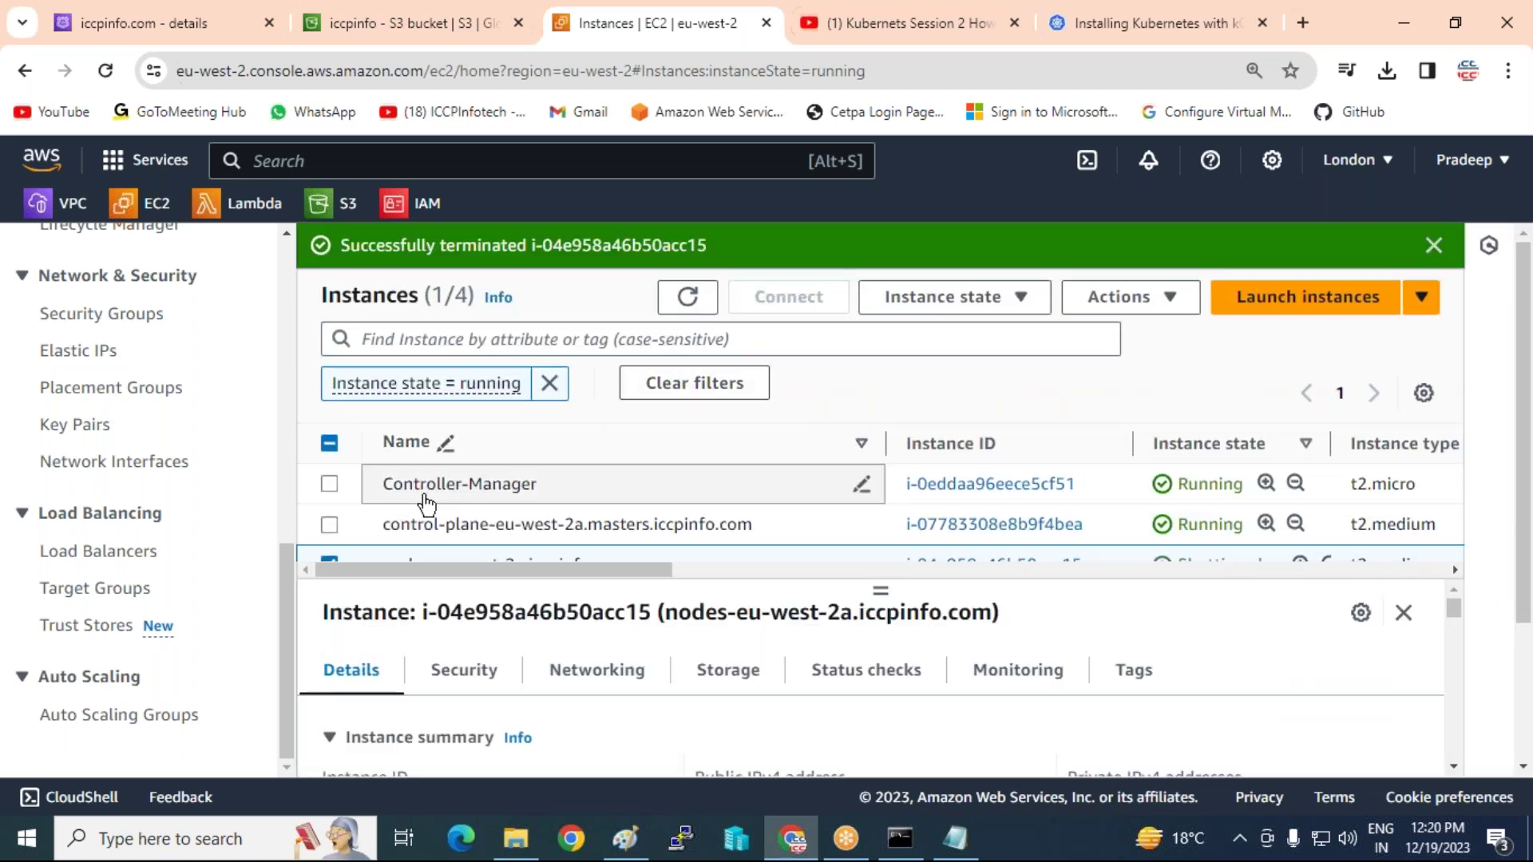
{"action": "scroll", "coordinate": [667, 469], "scroll_direction": "down", "scroll_amount": 3}
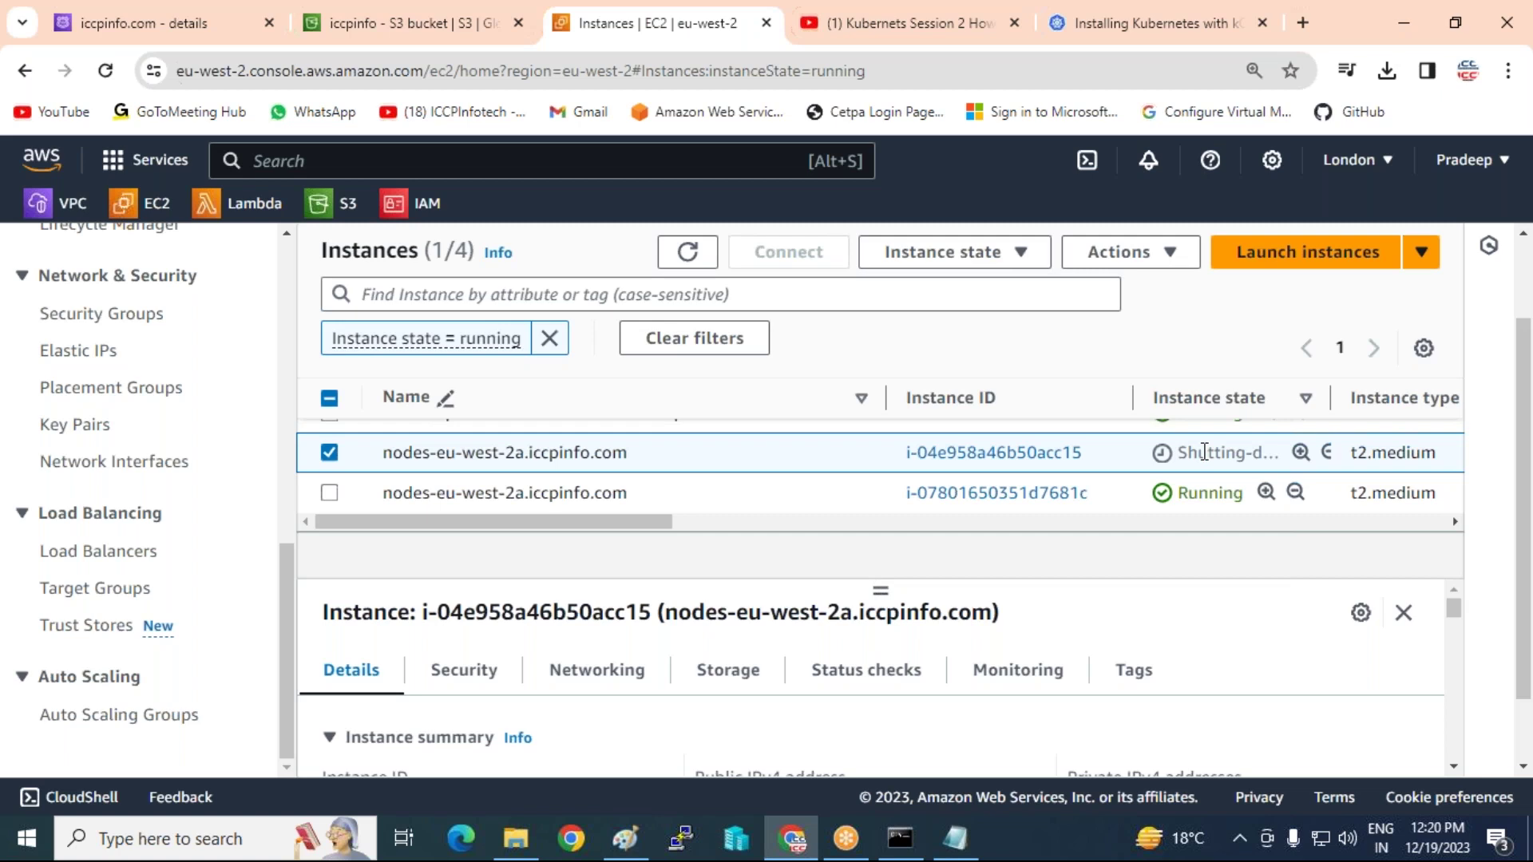
{"action": "left_click", "coordinate": [687, 251]}
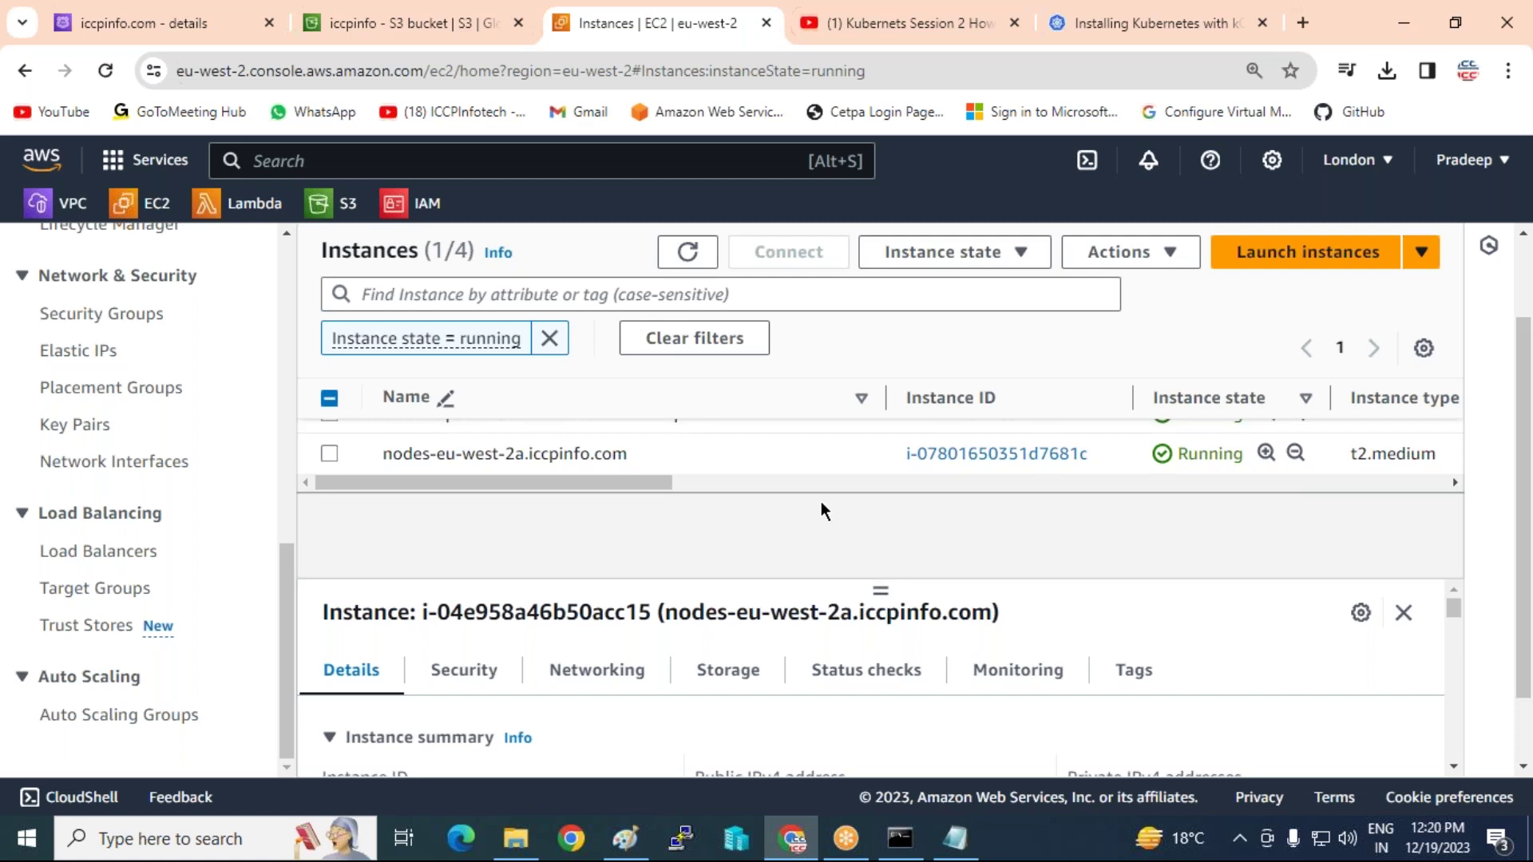
- Remove the running-state filter from the EC2 instances list and refresh it to check the terminated worker node
{"action": "key", "text": "ctrl+minus"}
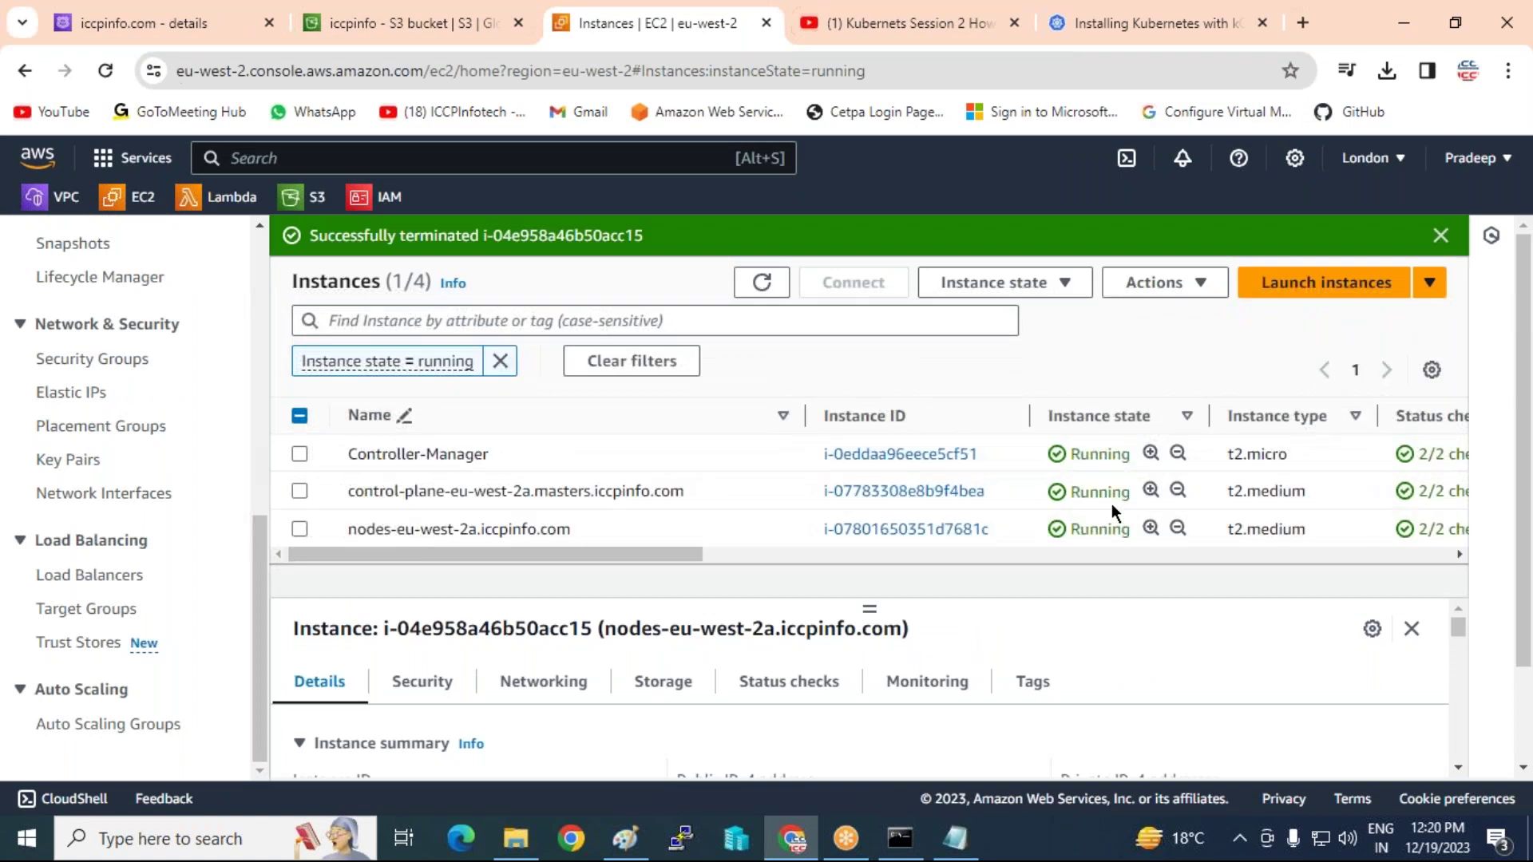
{"action": "left_click", "coordinate": [500, 361]}
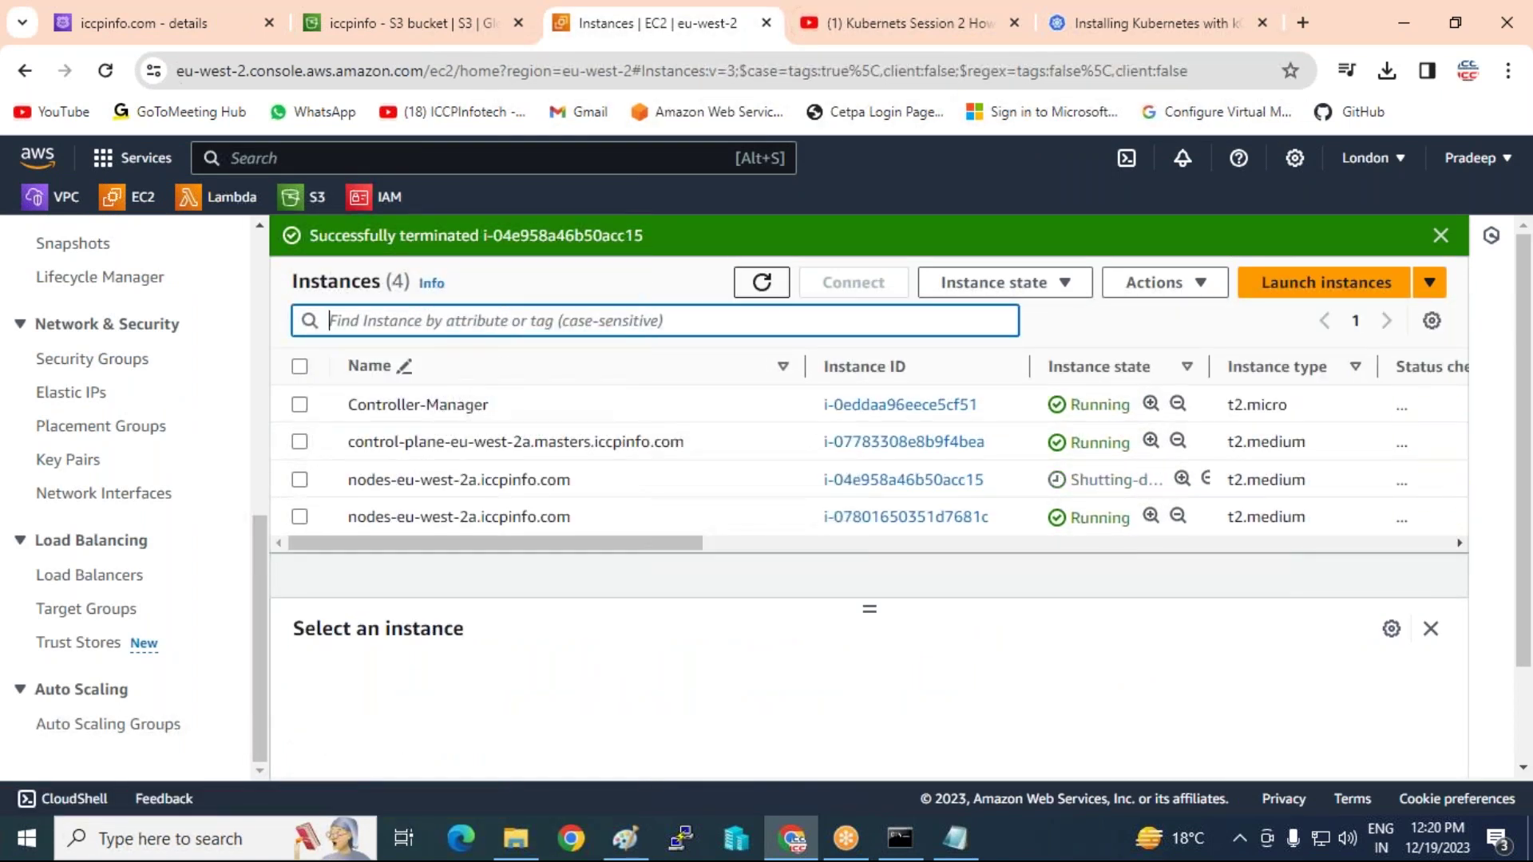
{"action": "left_click", "coordinate": [761, 282]}
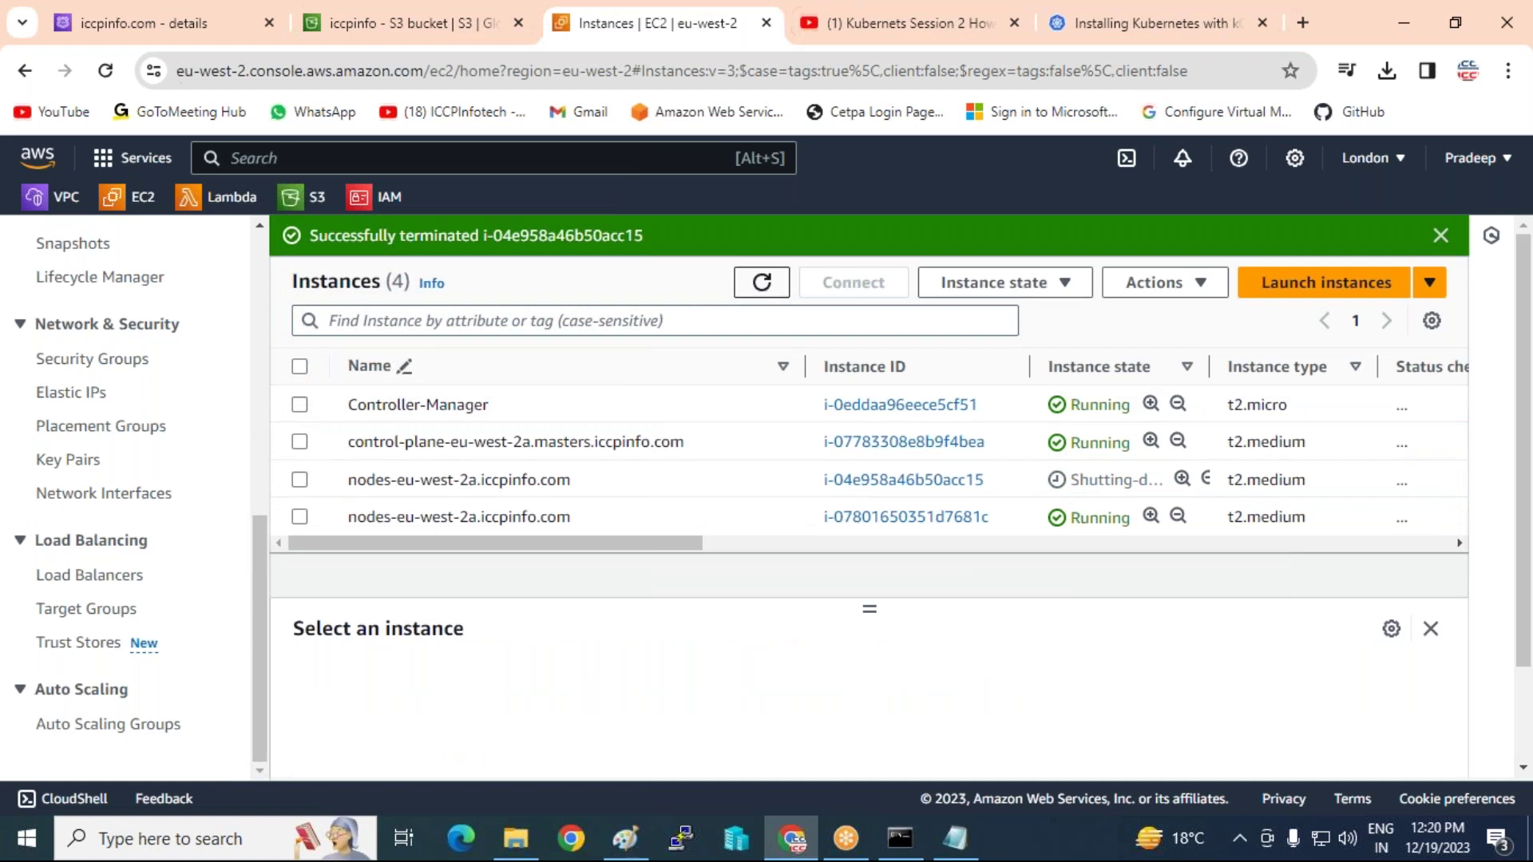
- Switch to the root@controler-node terminal and rerun kops validate cluster to check the cluster after the worker node's termination
{"action": "left_click", "coordinate": [913, 843]}
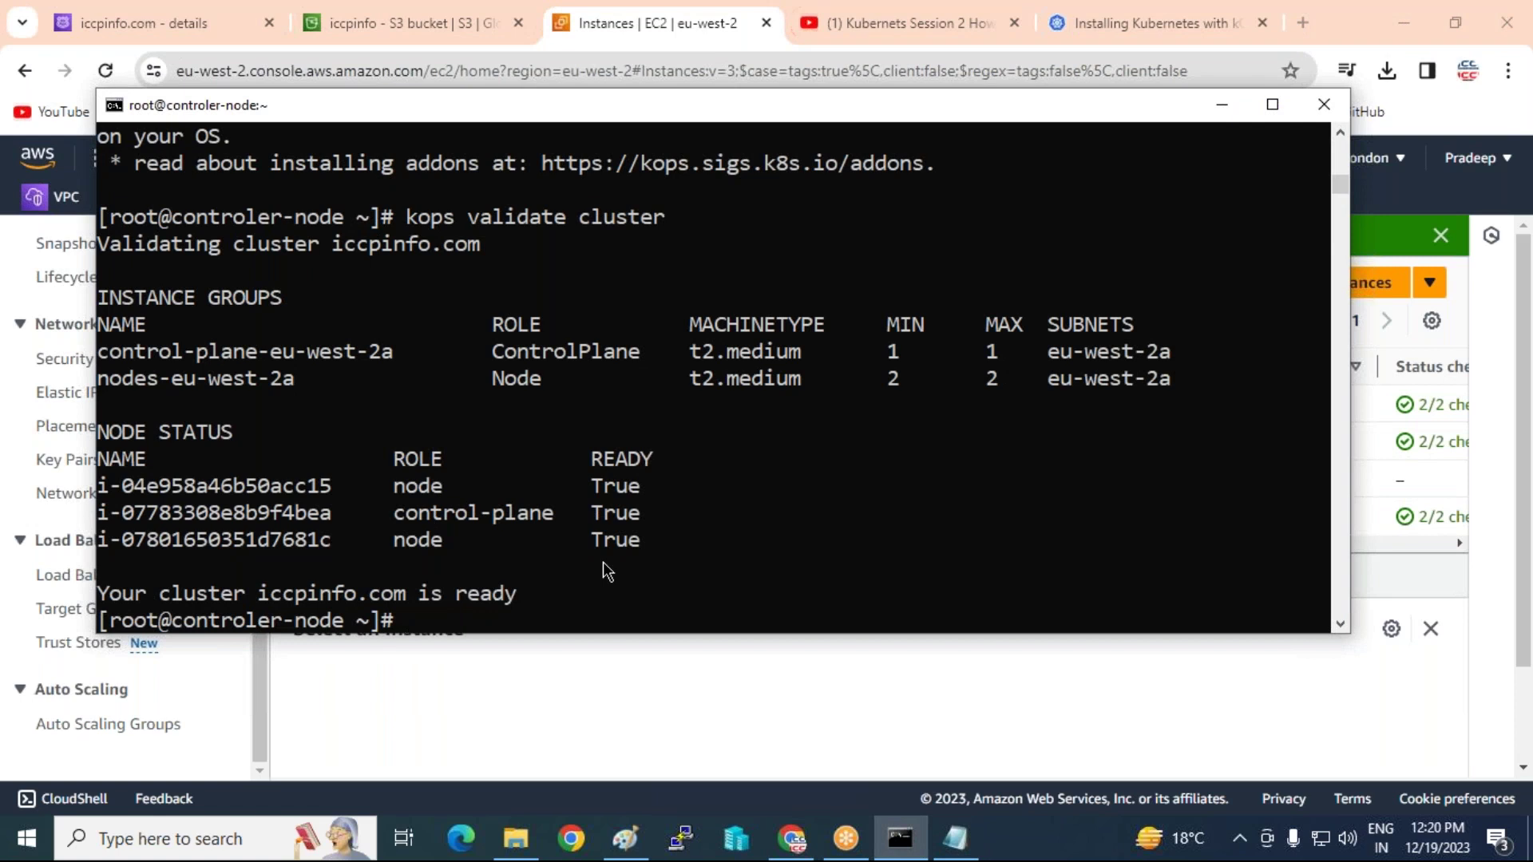
{"action": "key", "text": "Up"}
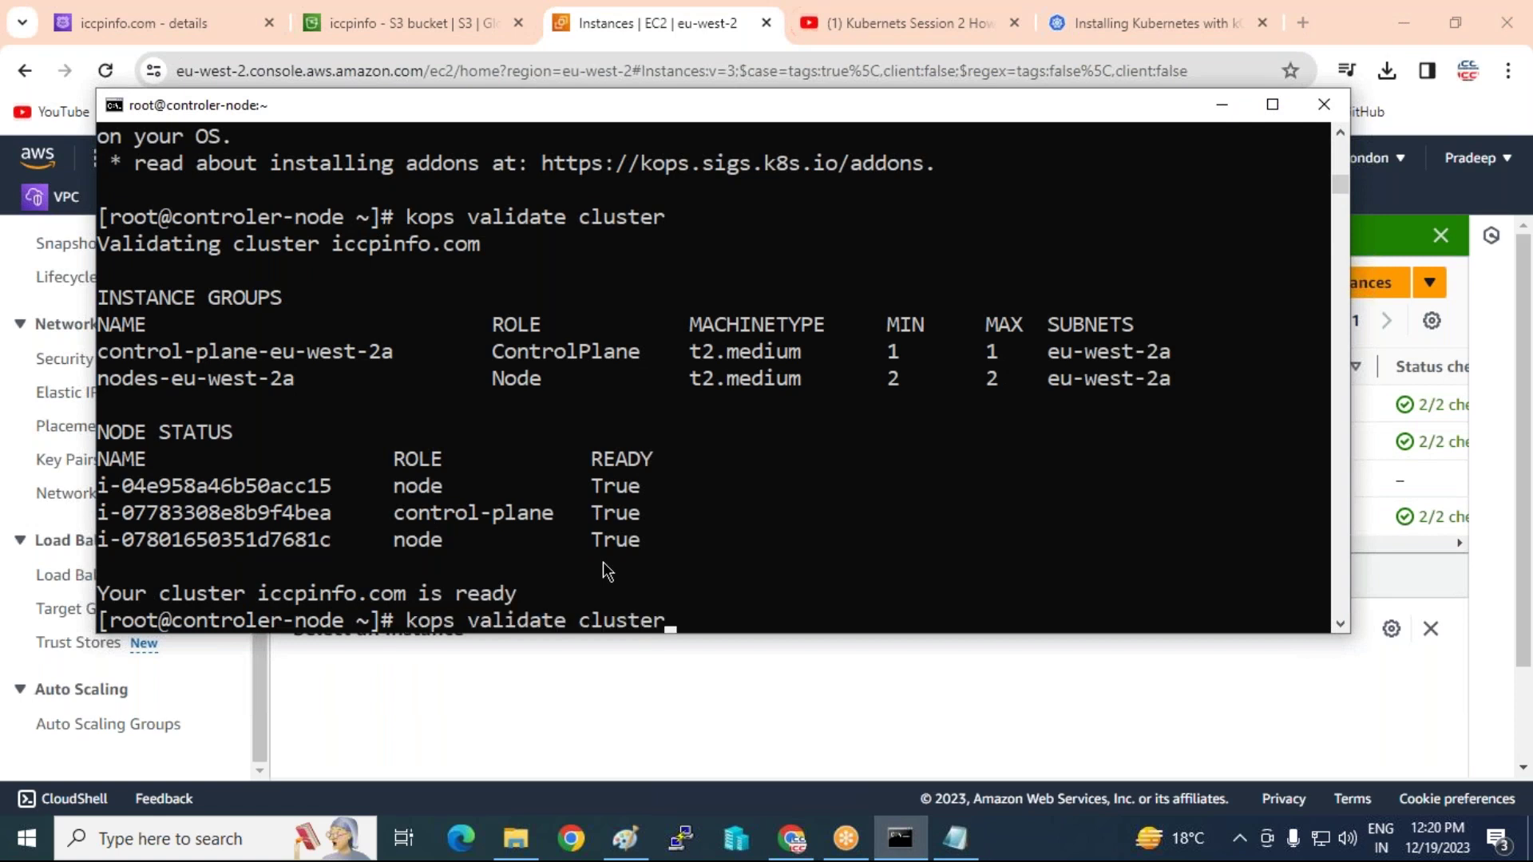
{"action": "key", "text": "Return"}
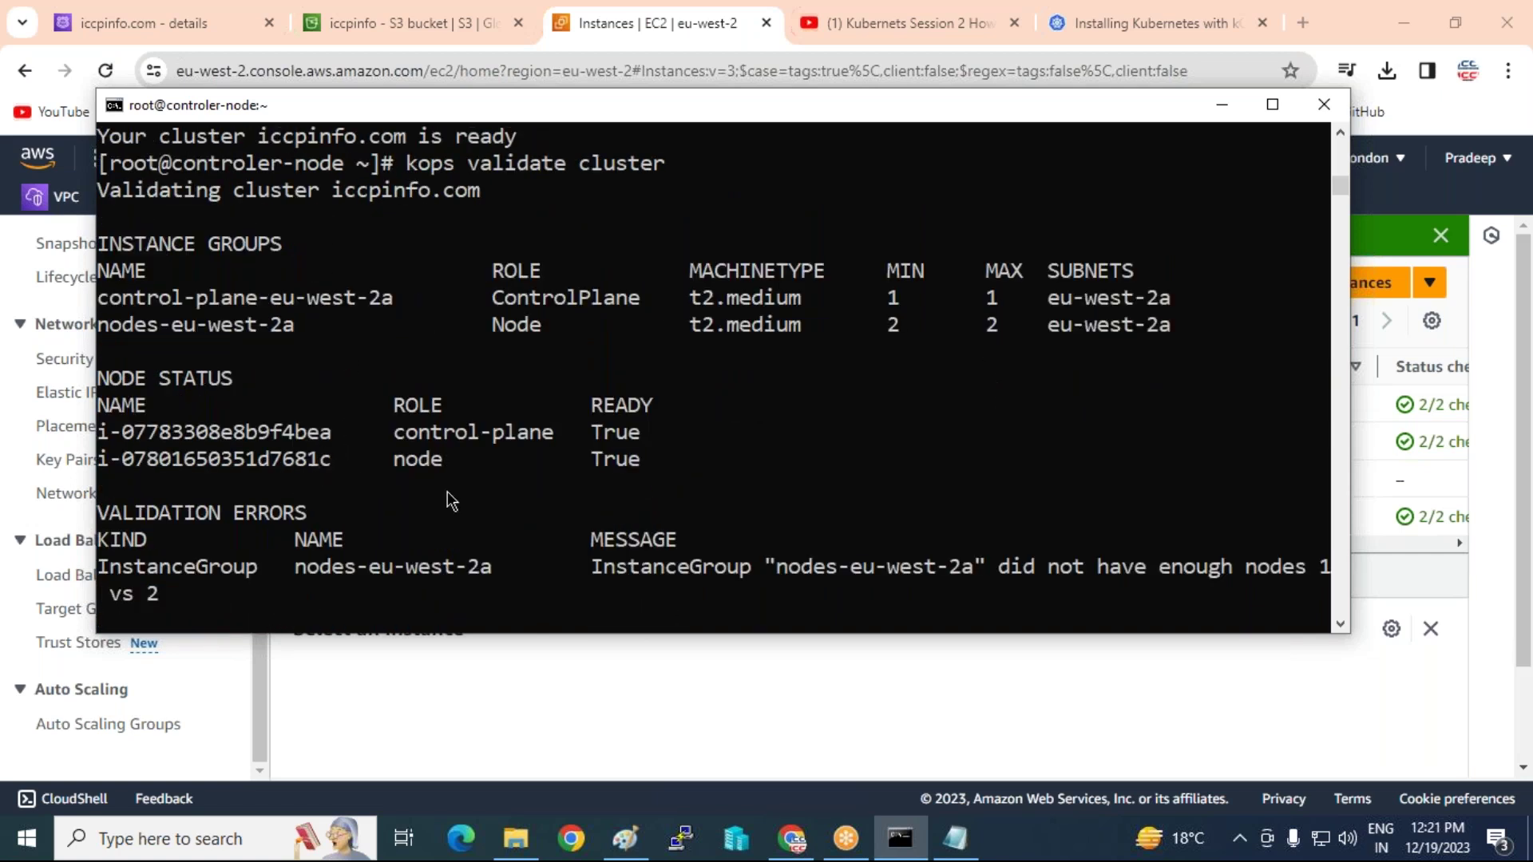
- Return to the EC2 instances list in Chrome and refresh it repeatedly to check for a replacement worker node
{"action": "left_click", "coordinate": [404, 24]}
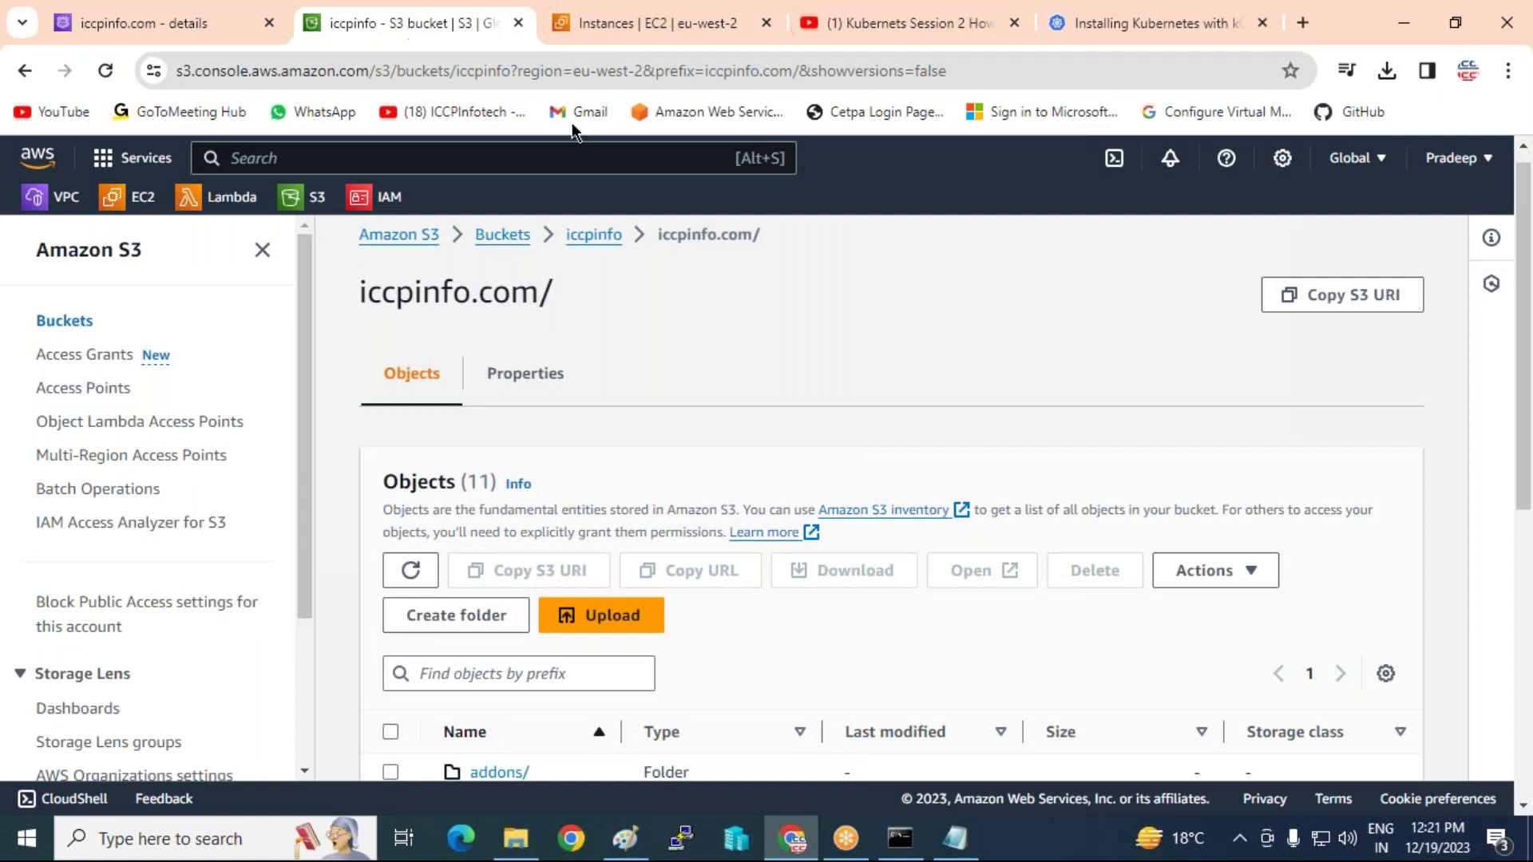
{"action": "left_click", "coordinate": [641, 21]}
{"action": "left_click", "coordinate": [762, 282]}
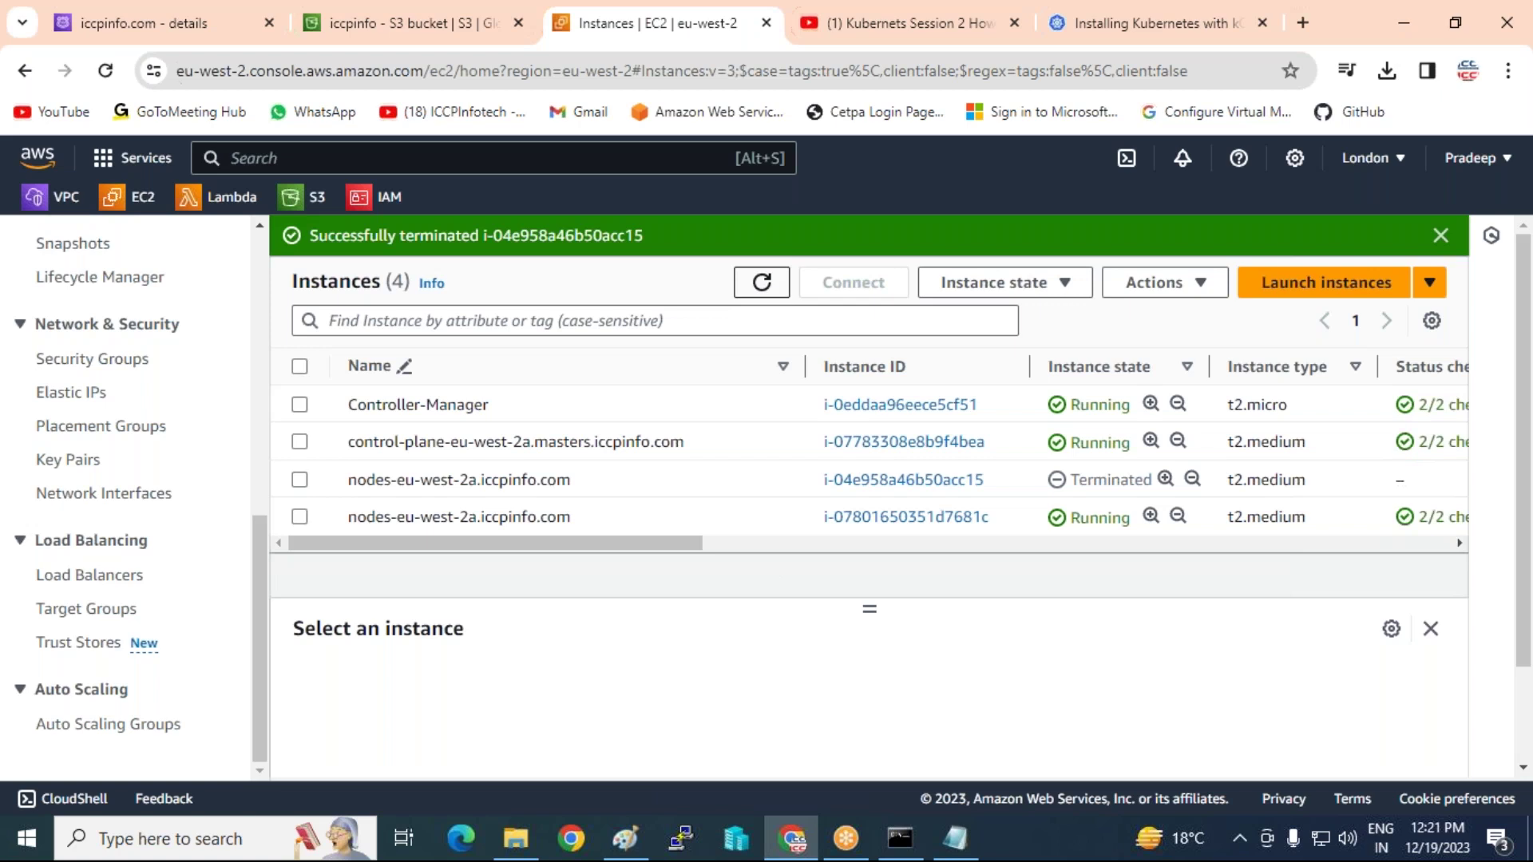
{"action": "scroll", "coordinate": [840, 485], "scroll_direction": "down", "scroll_amount": 1}
{"action": "scroll", "coordinate": [814, 499], "scroll_direction": "up", "scroll_amount": 1}
{"action": "left_click_drag", "start_coordinate": [640, 544], "coordinate": [540, 583]}
{"action": "left_click", "coordinate": [762, 284]}
{"action": "left_click", "coordinate": [761, 282]}
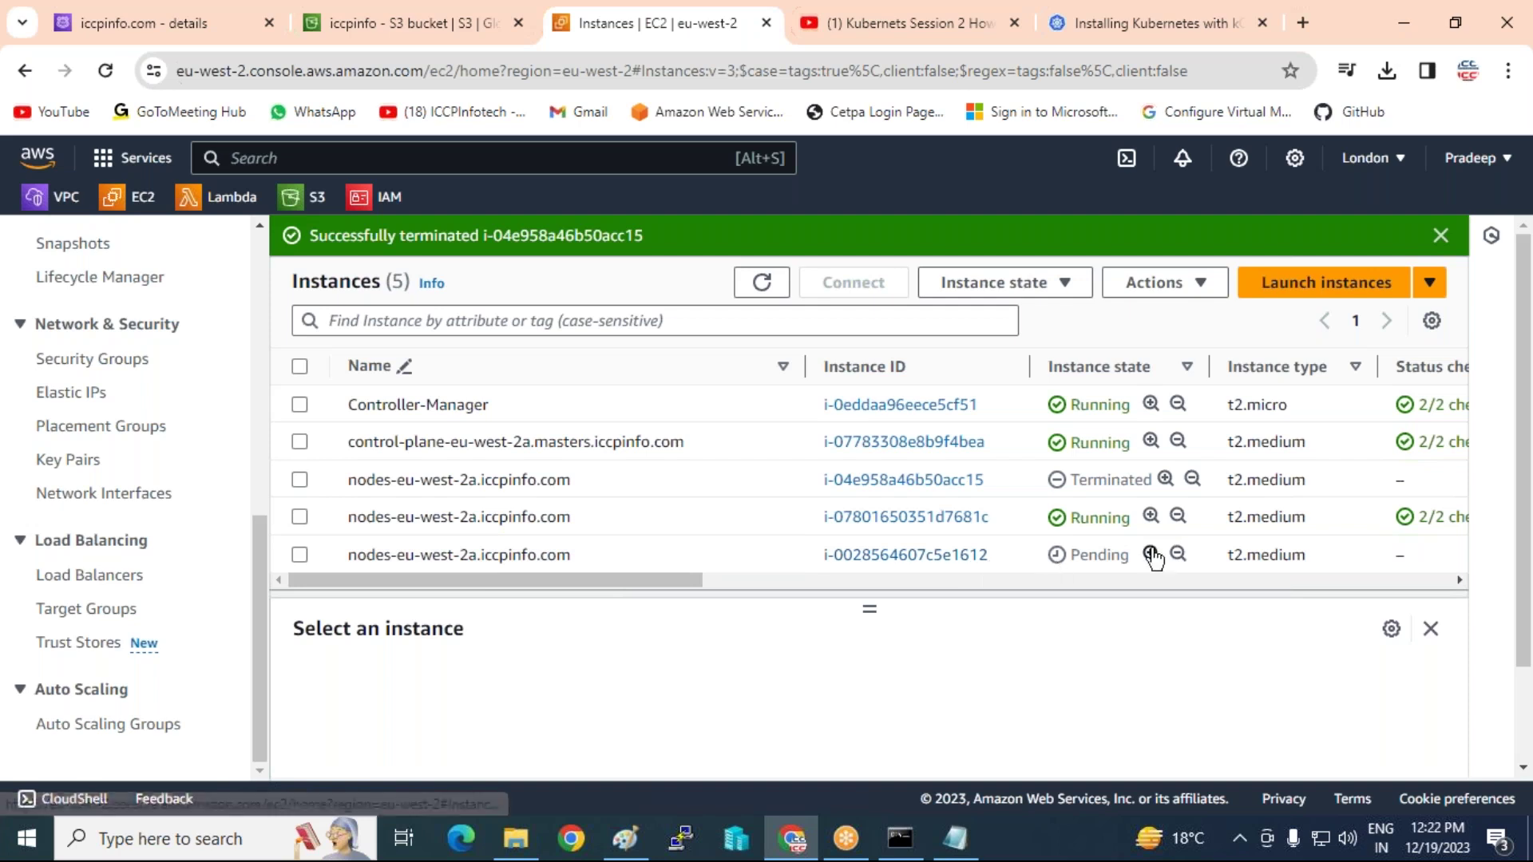
{"action": "left_click", "coordinate": [900, 838]}
{"action": "key", "text": "Up"}
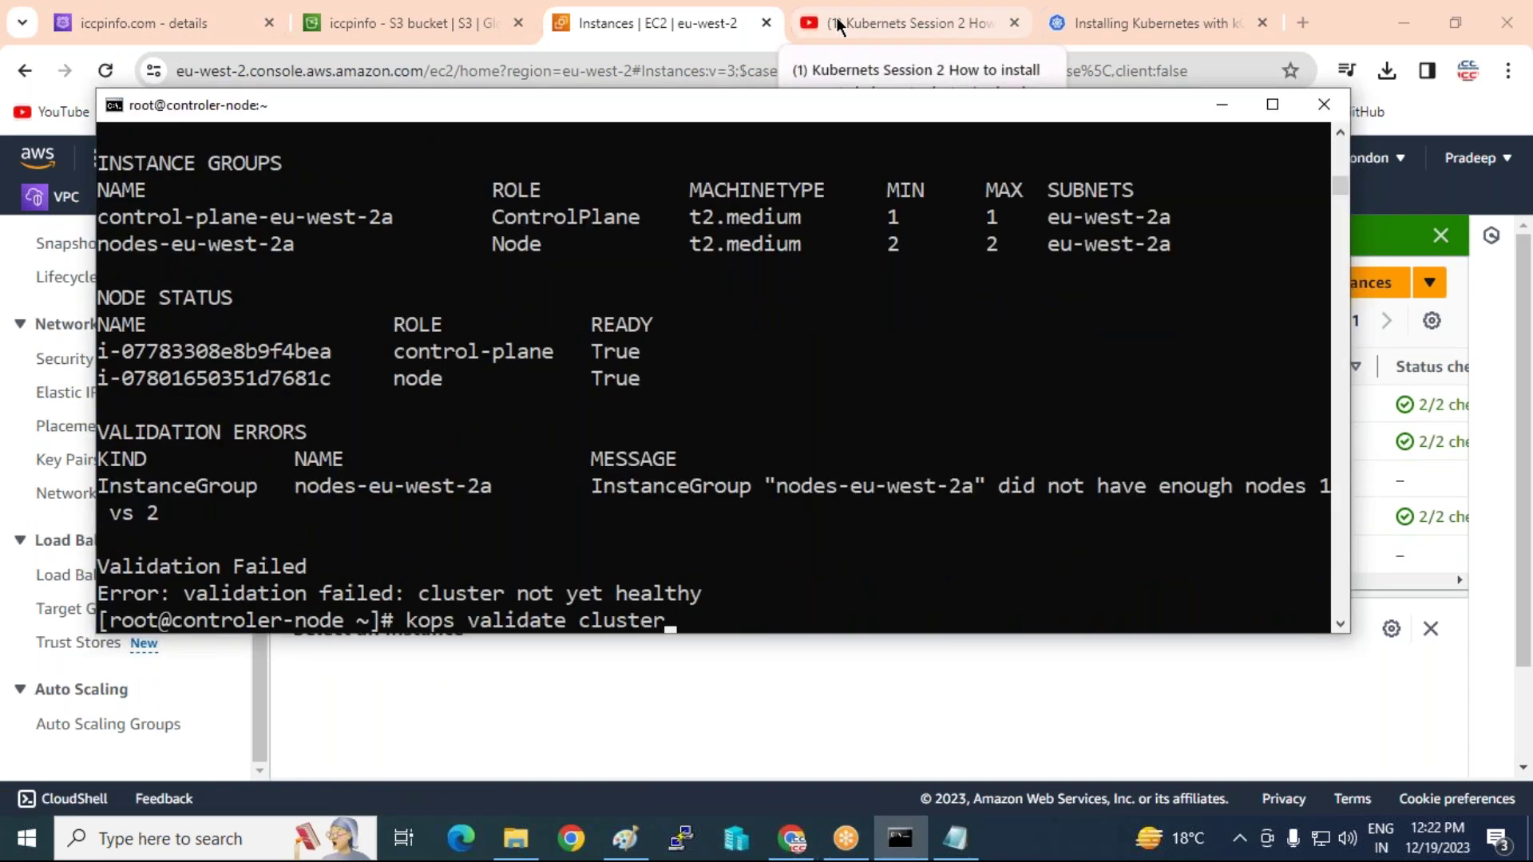
{"action": "key", "text": "Return"}
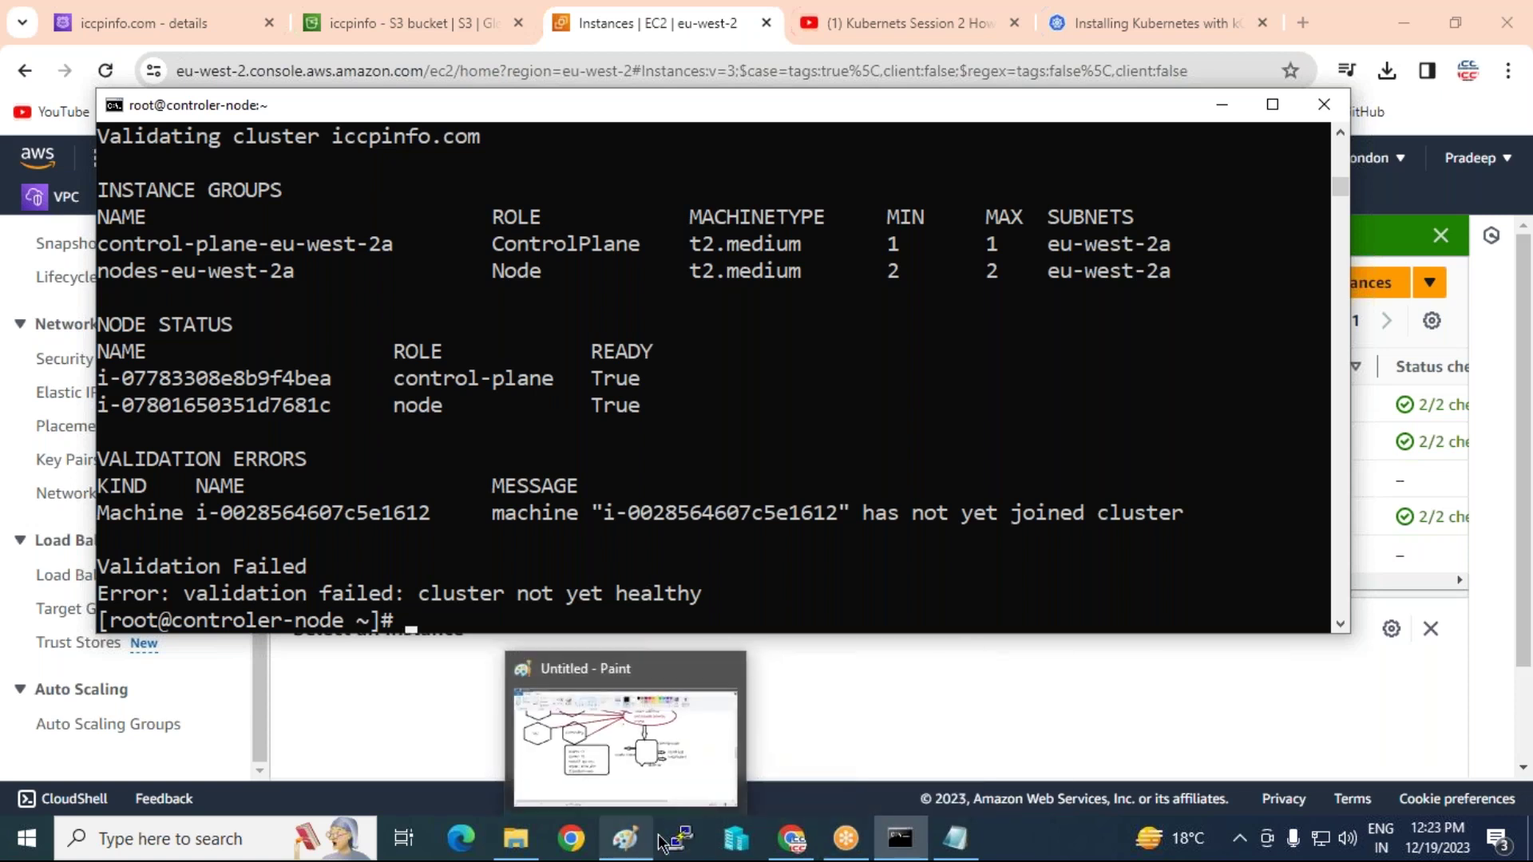
- Switch to the Kubernets Installation in Ec2 (1) notes in Notepad, find the cluster destruction section, and copy the command kops delete cluster --yes
{"action": "left_click", "coordinate": [955, 838]}
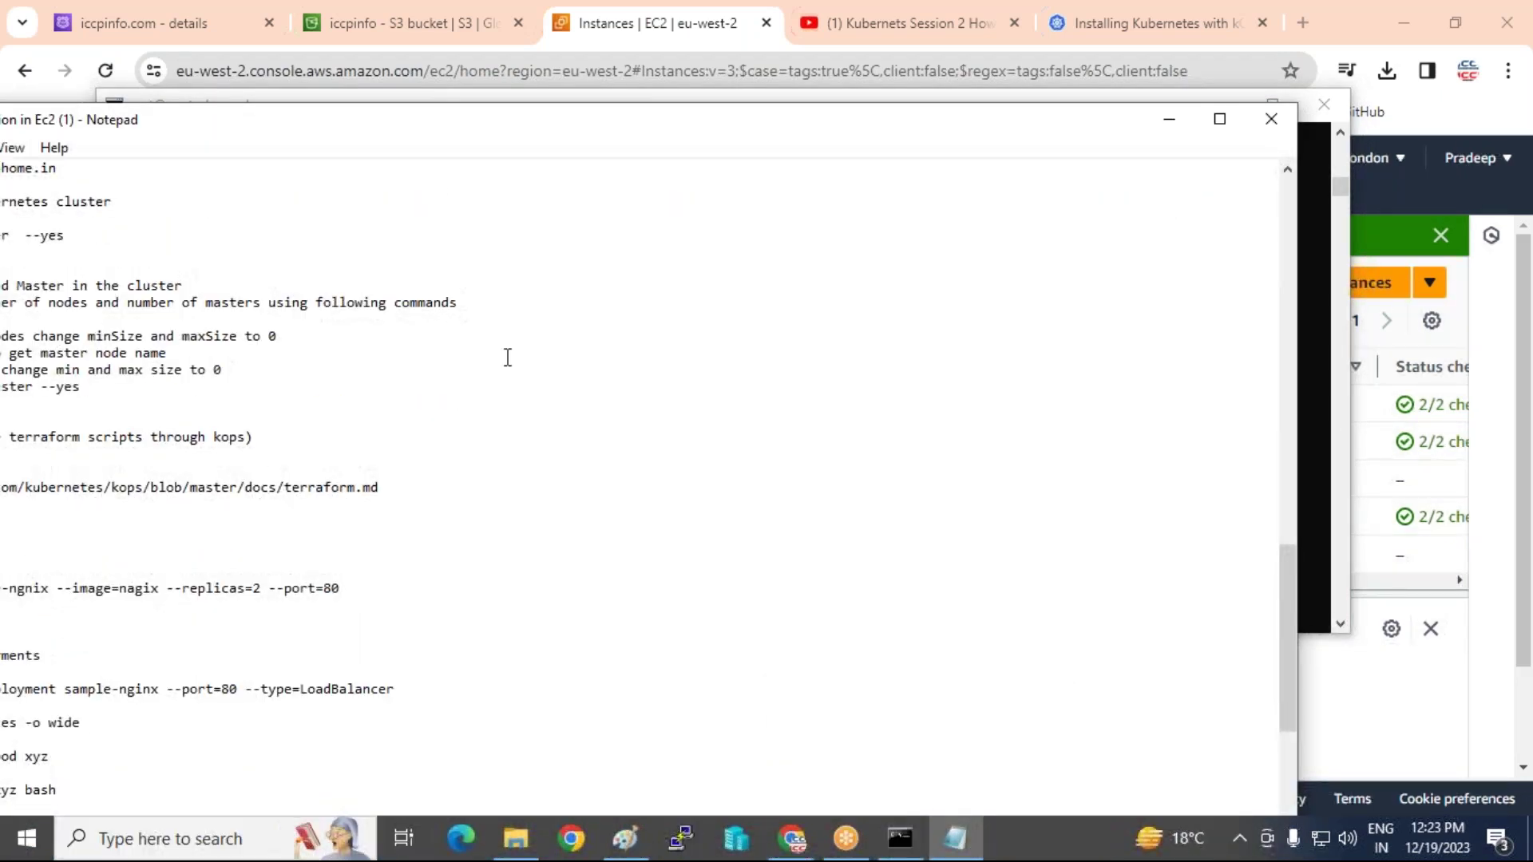
{"action": "left_click_drag", "start_coordinate": [442, 122], "coordinate": [825, 82]}
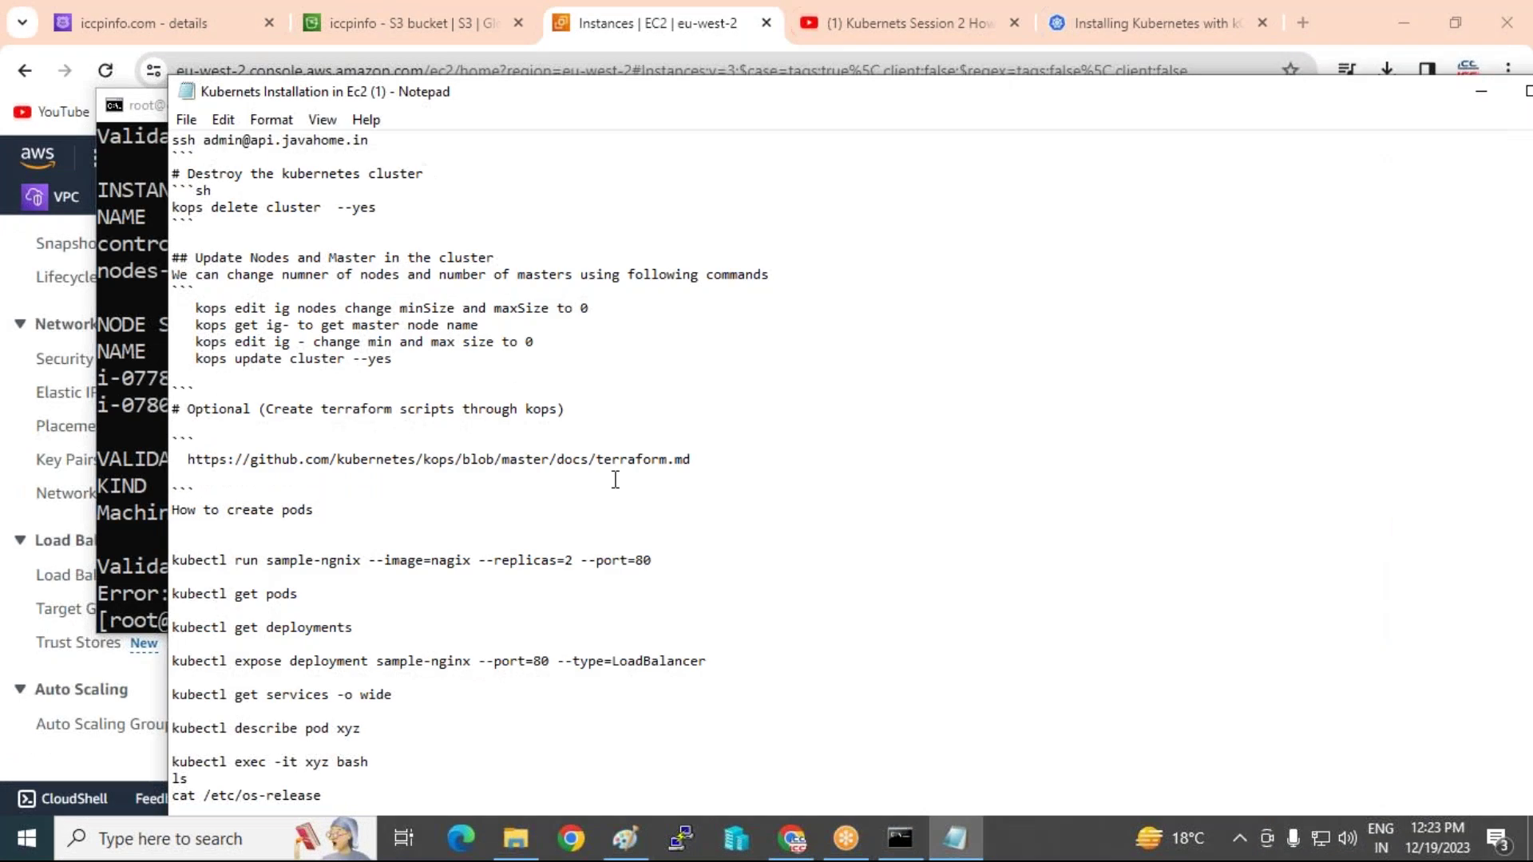
{"action": "scroll", "coordinate": [300, 325], "scroll_direction": "up", "scroll_amount": 3}
{"action": "scroll", "coordinate": [759, 551], "scroll_direction": "down", "scroll_amount": 3}
{"action": "scroll", "coordinate": [731, 561], "scroll_direction": "down", "scroll_amount": 9}
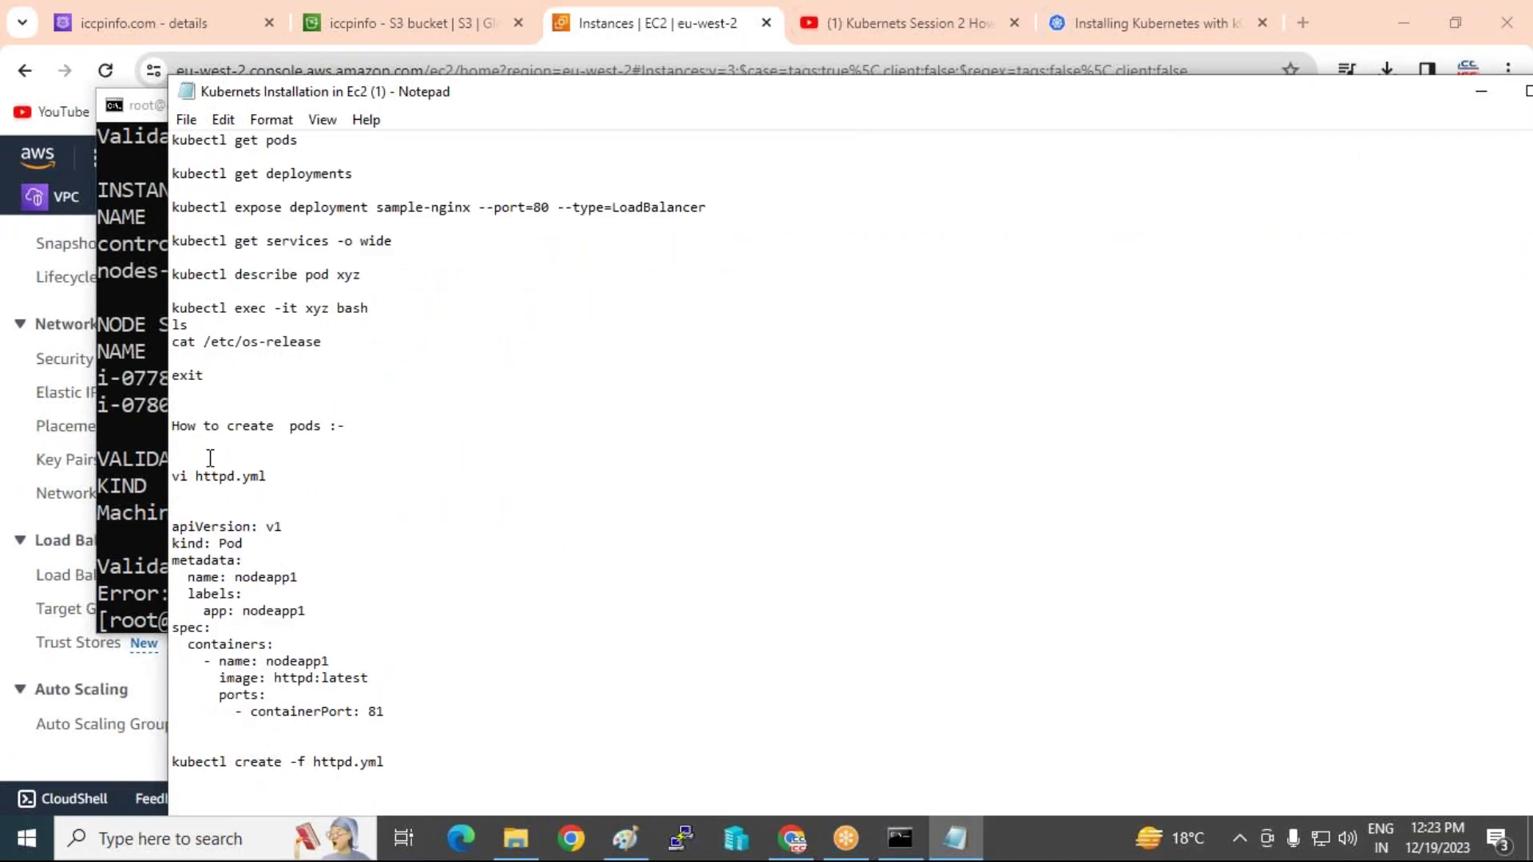
{"action": "scroll", "coordinate": [216, 451], "scroll_direction": "up", "scroll_amount": 6}
{"action": "scroll", "coordinate": [219, 446], "scroll_direction": "up", "scroll_amount": 6}
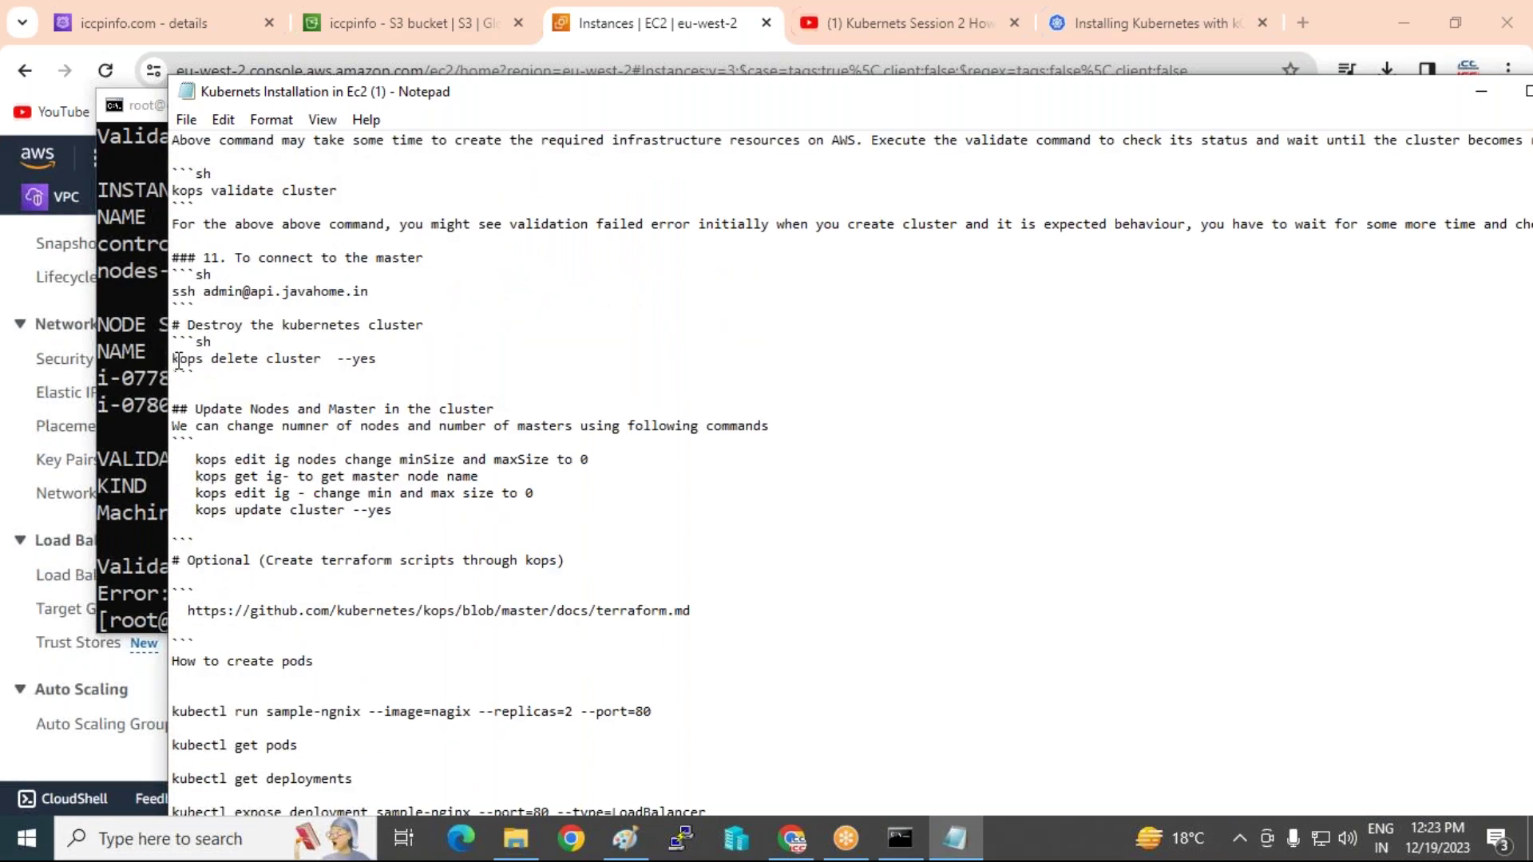
{"action": "left_click_drag", "start_coordinate": [170, 359], "coordinate": [338, 357]}
{"action": "left_click", "coordinate": [389, 348]}
{"action": "triple_click", "coordinate": [381, 357]}
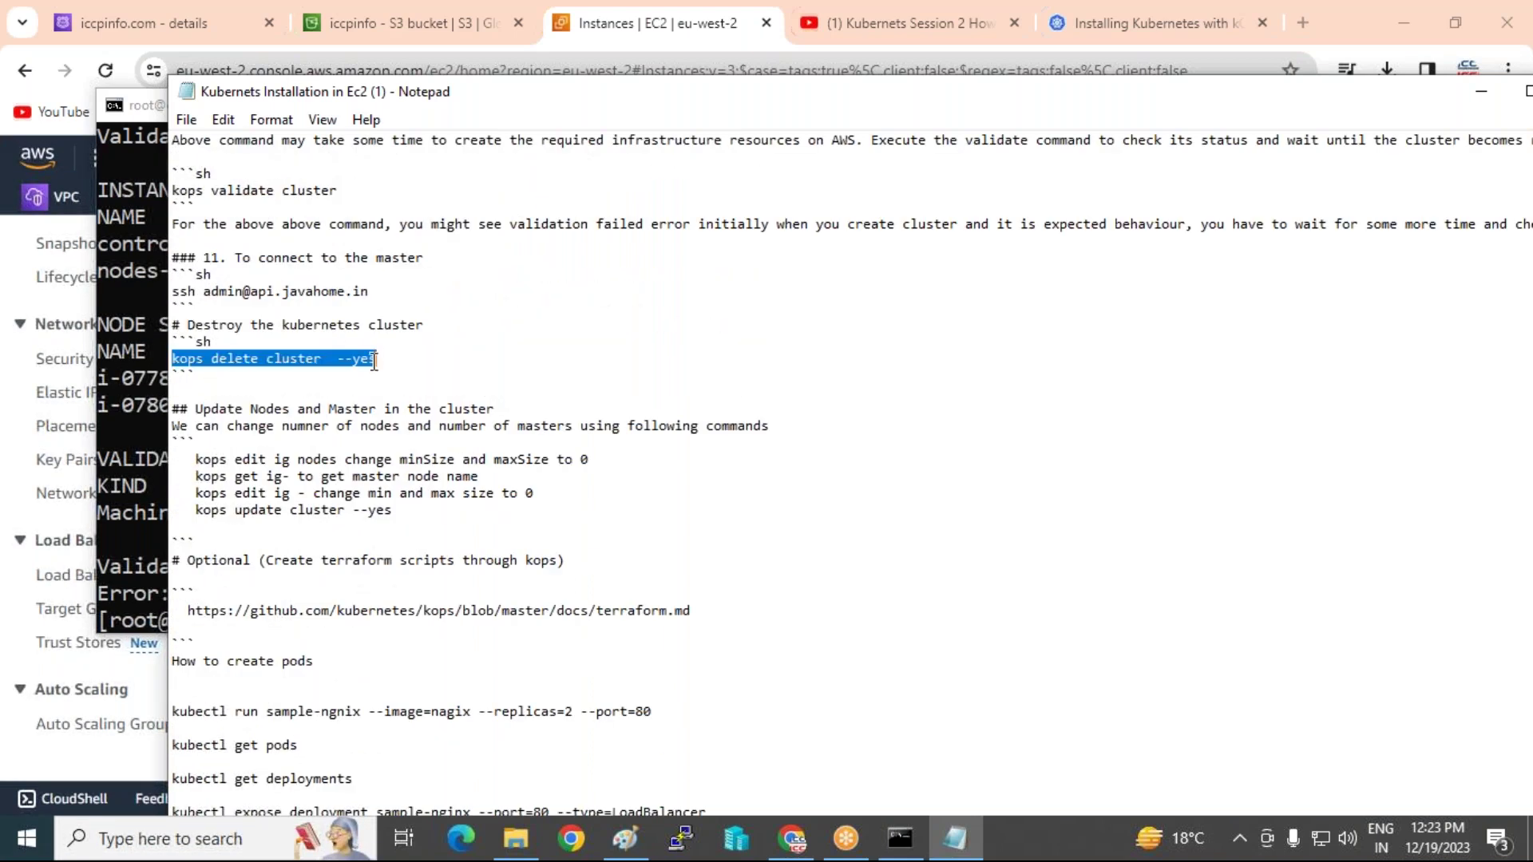
{"action": "right_click", "coordinate": [370, 361]}
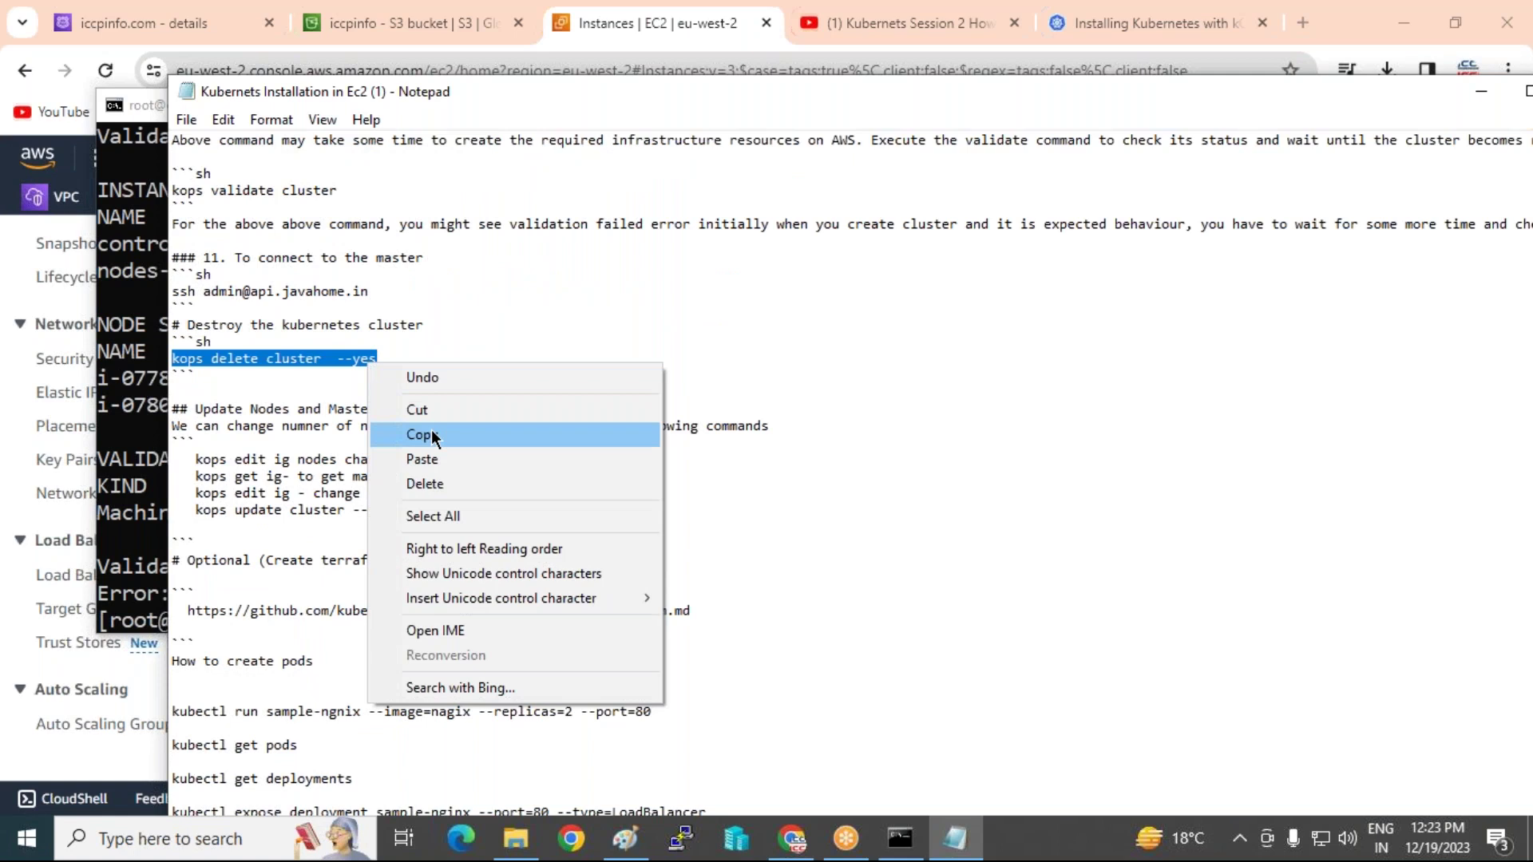
{"action": "left_click", "coordinate": [421, 436]}
- Paste the copied kops delete cluster --yes command into the root@controler-node terminal and run it to delete the cluster
{"action": "left_click", "coordinate": [900, 839]}
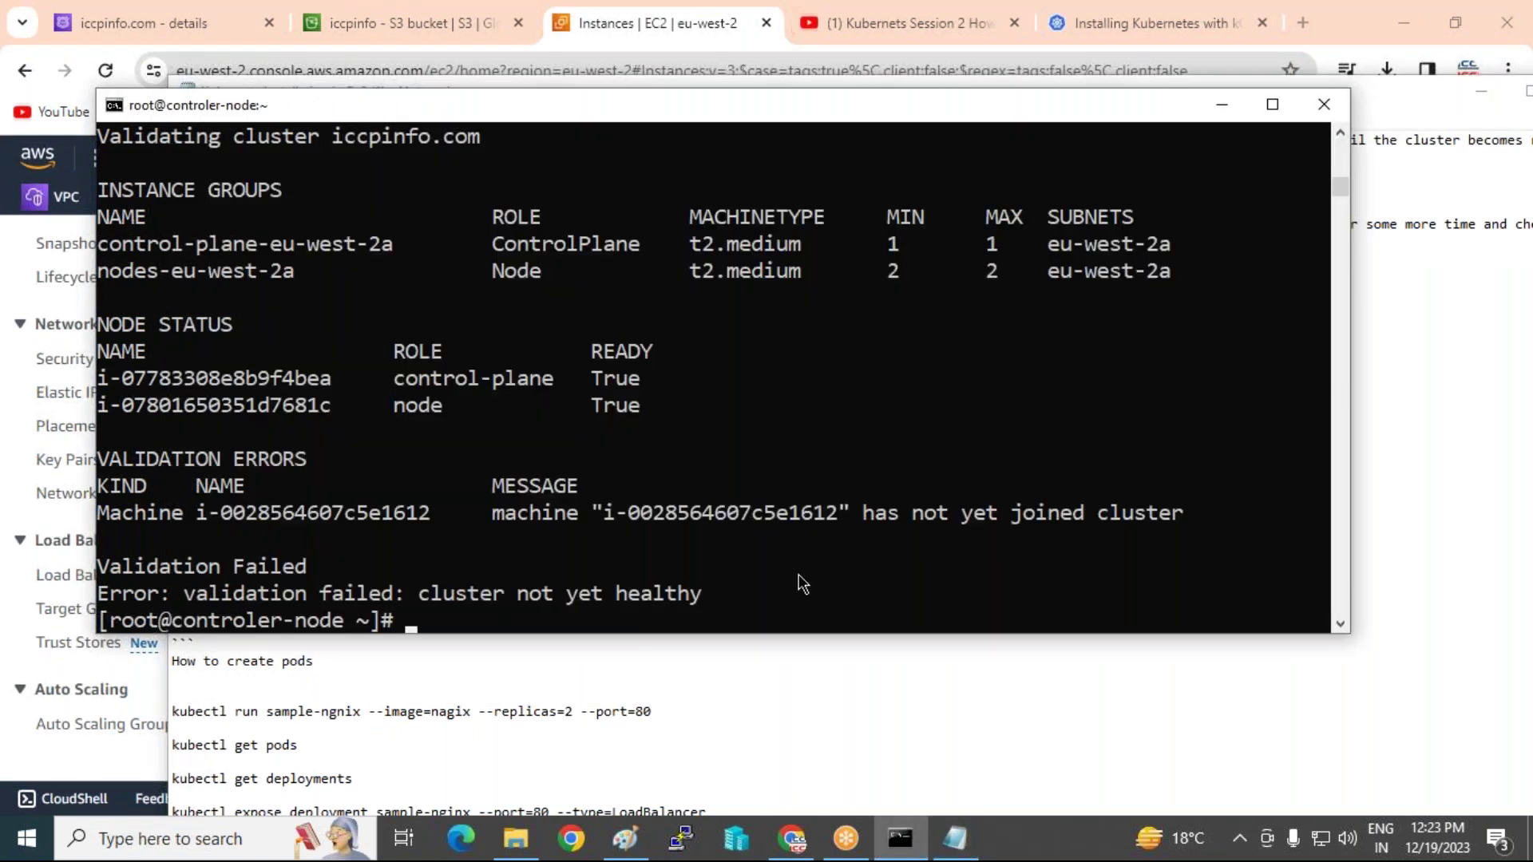
{"action": "right_click", "coordinate": [803, 582]}
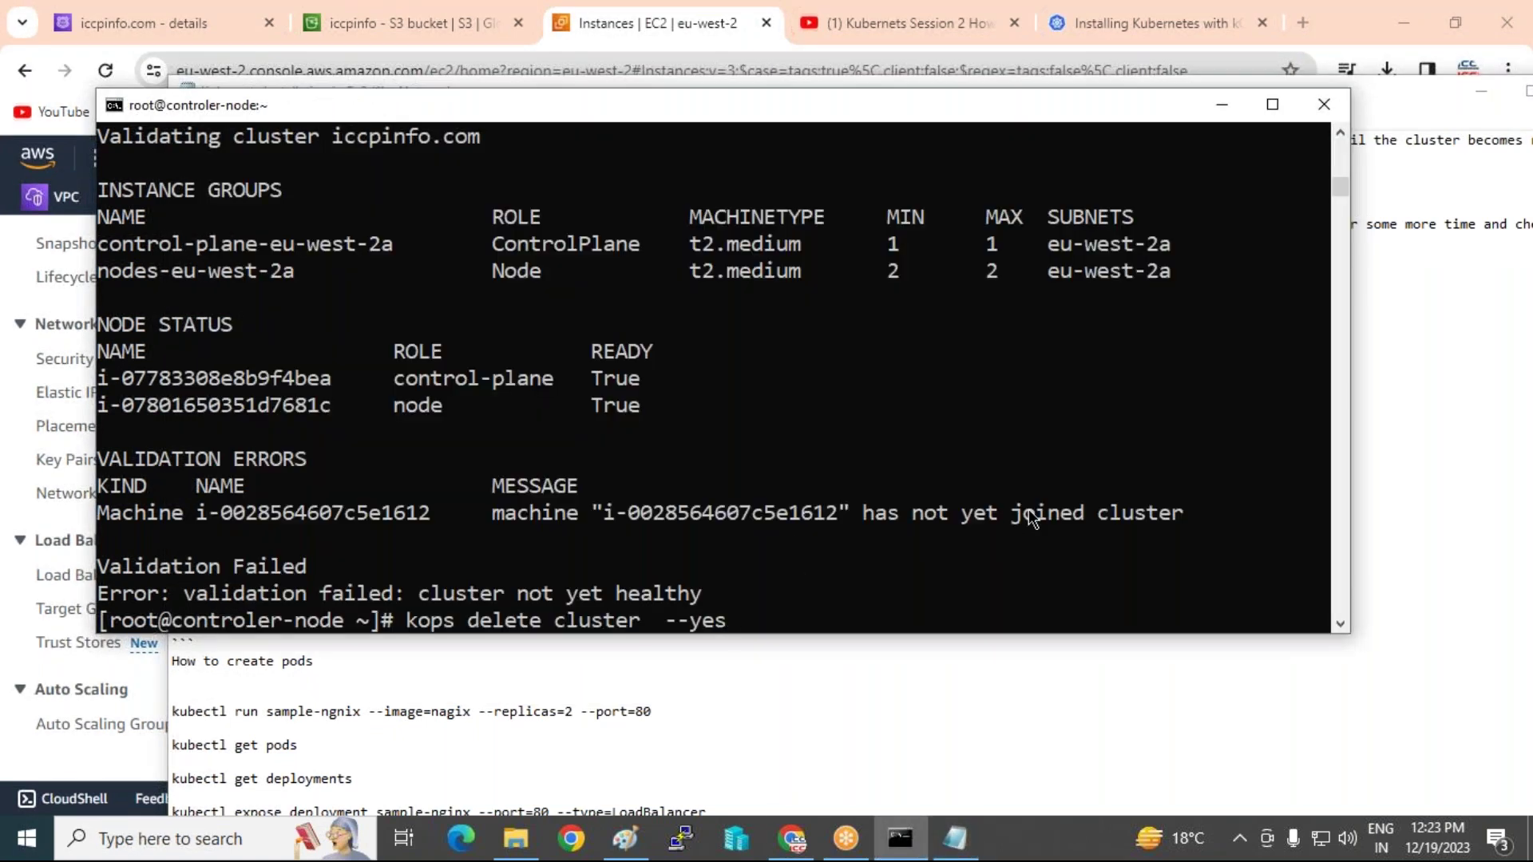
{"action": "key", "text": "Return"}
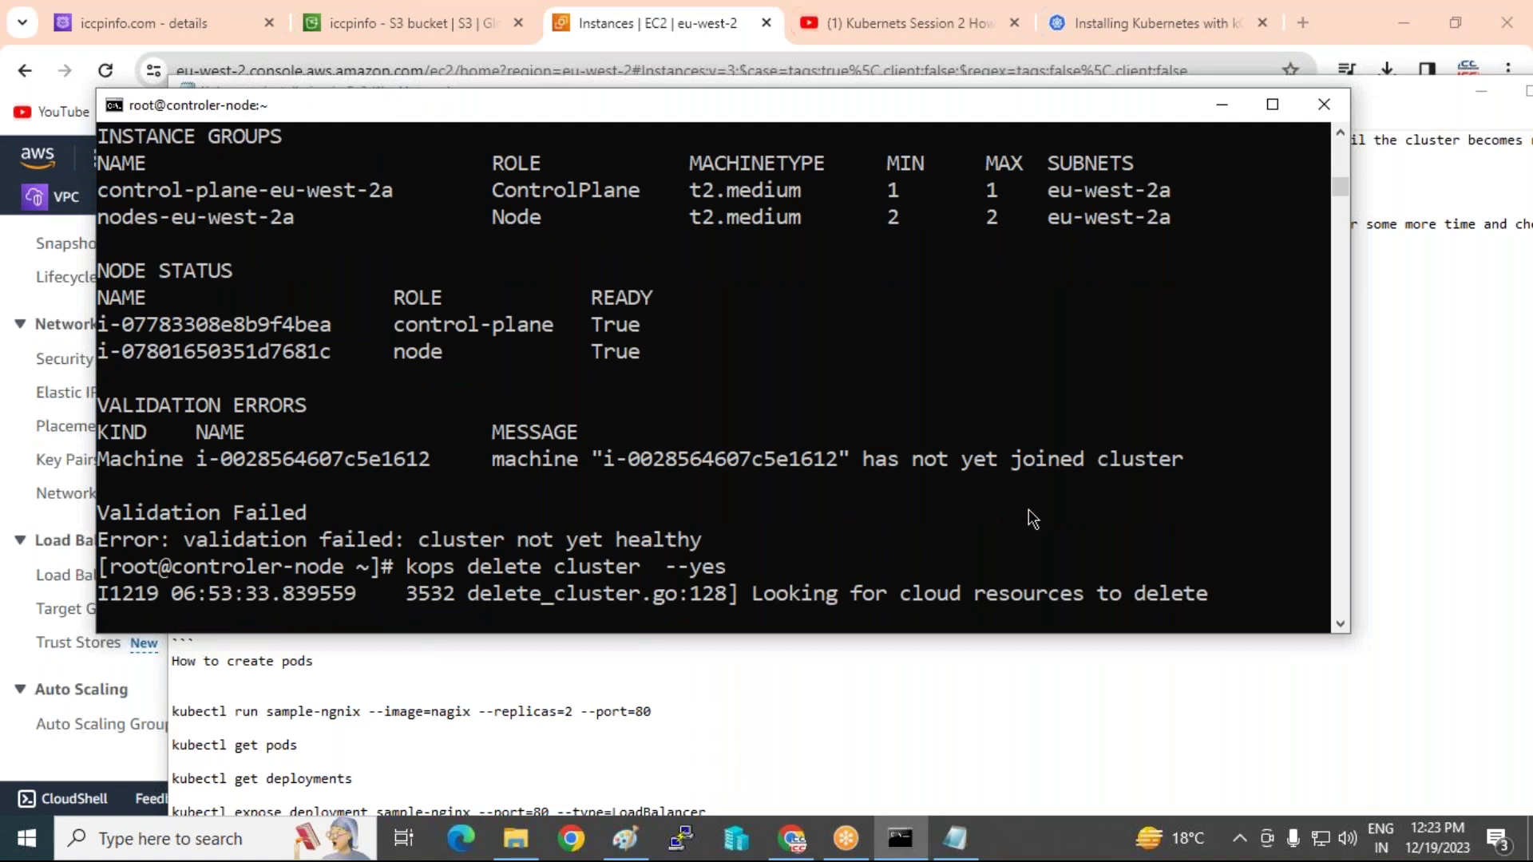